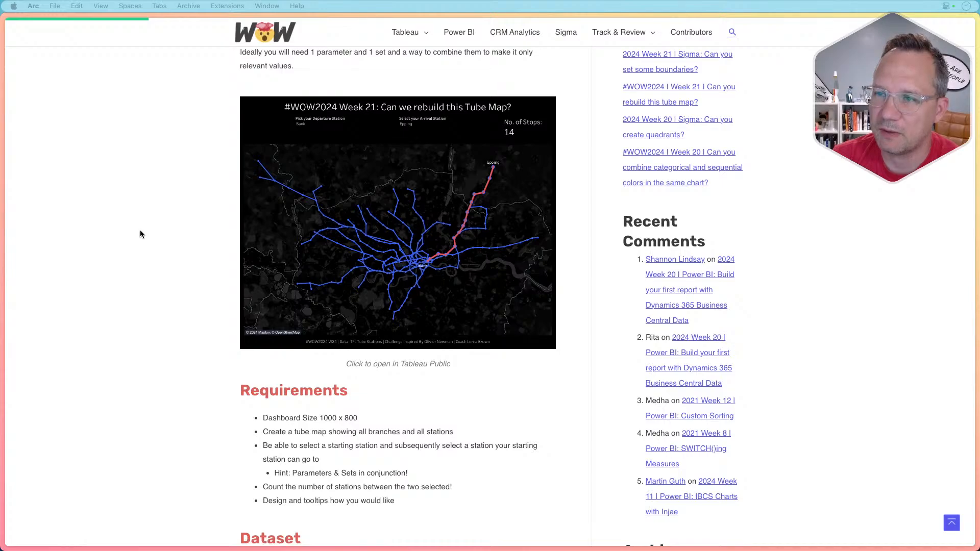
Review the introduction, tube map preview and requirements on the #WOW2024 Week 21 challenge page.
scroll(141, 234, up, 5)
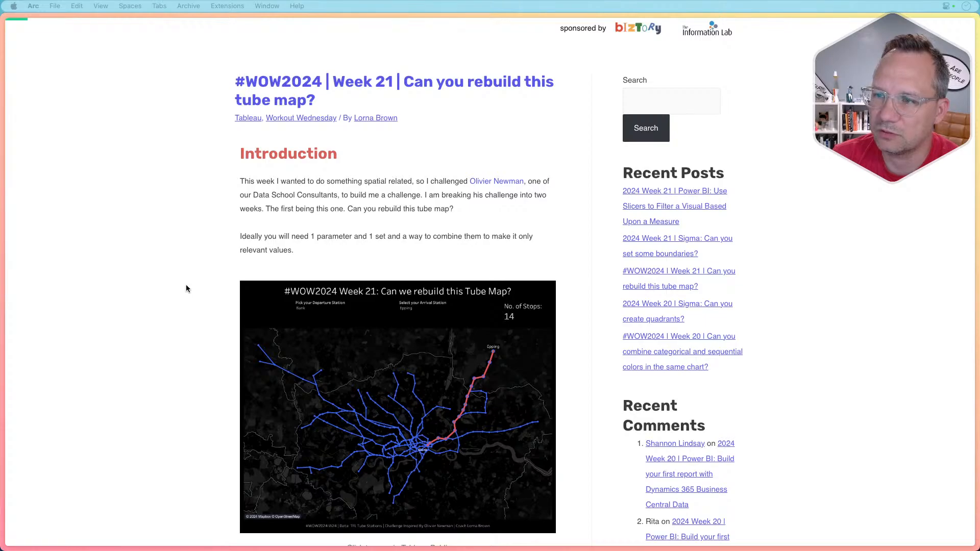
scroll(186, 288, down, 2)
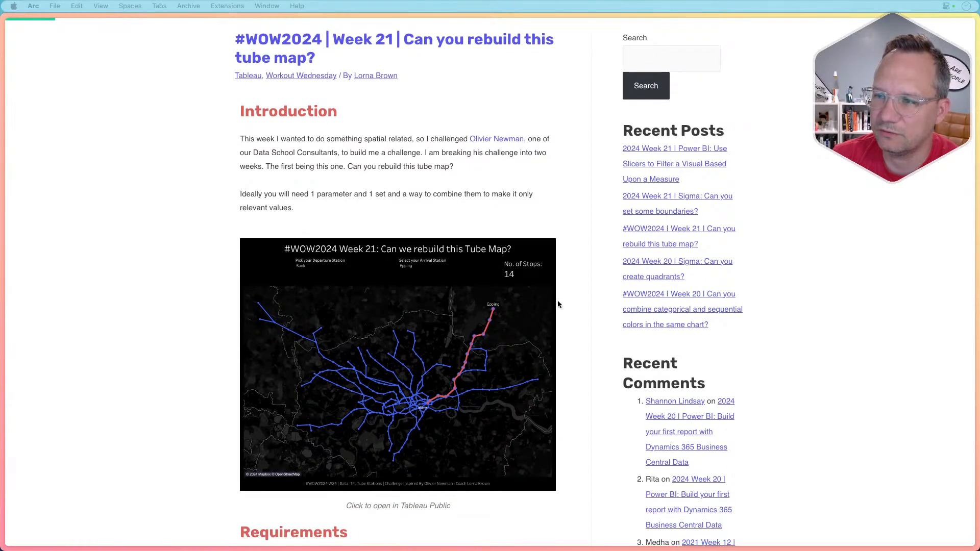
scroll(359, 388, down, 2)
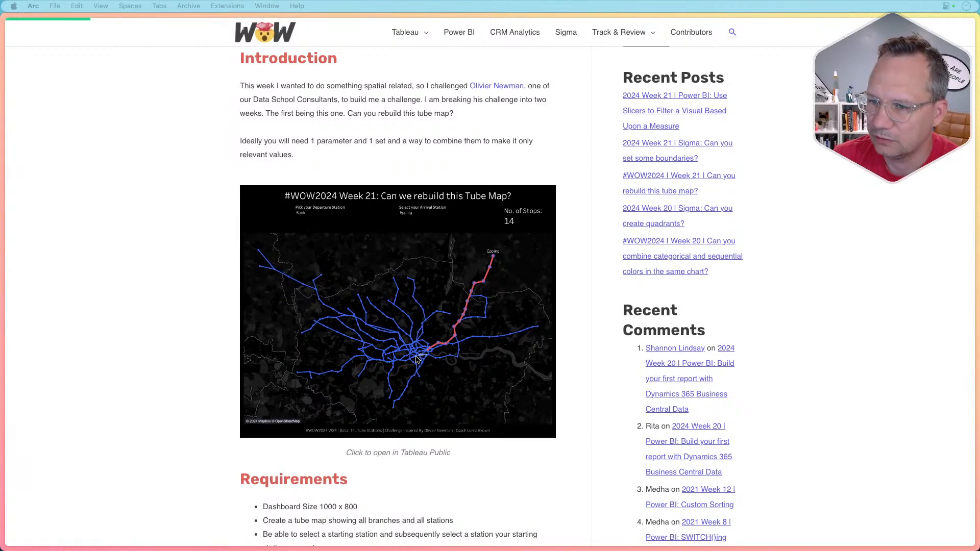
scroll(329, 394, down, 4)
scroll(329, 394, up, 3)
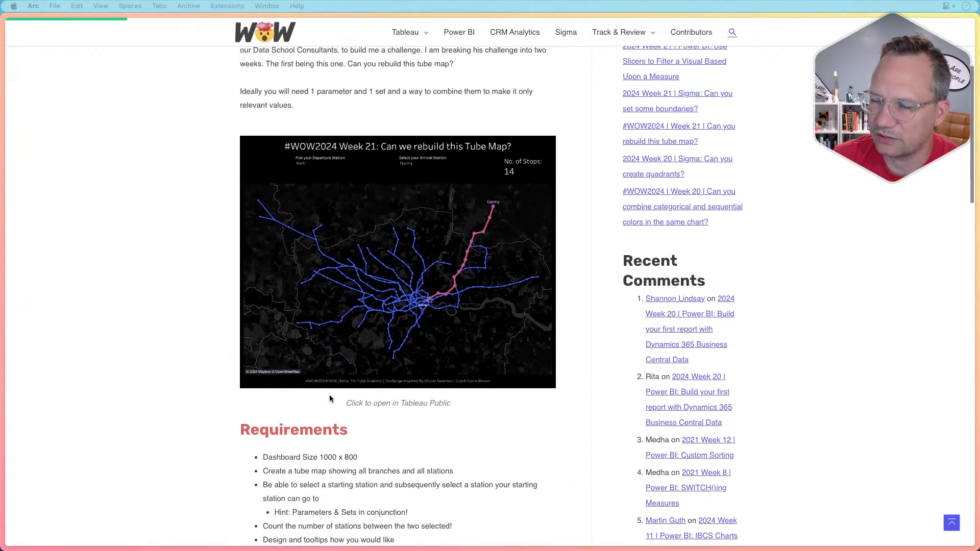
scroll(329, 398, up, 1)
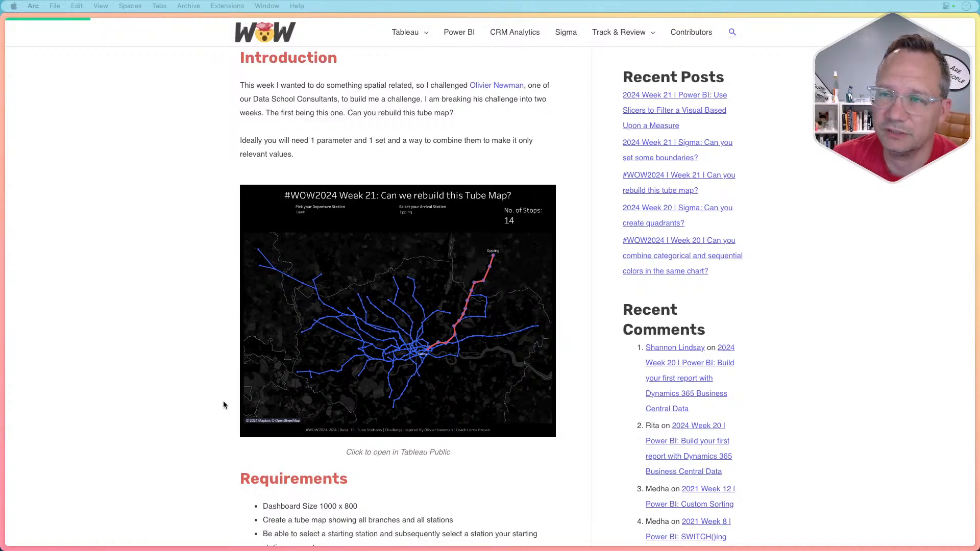
Download the Tube Stations hyper file from the challenge's data.world dataset, decline bookmarking it, and return to the challenge page.
scroll(241, 476, down, 4)
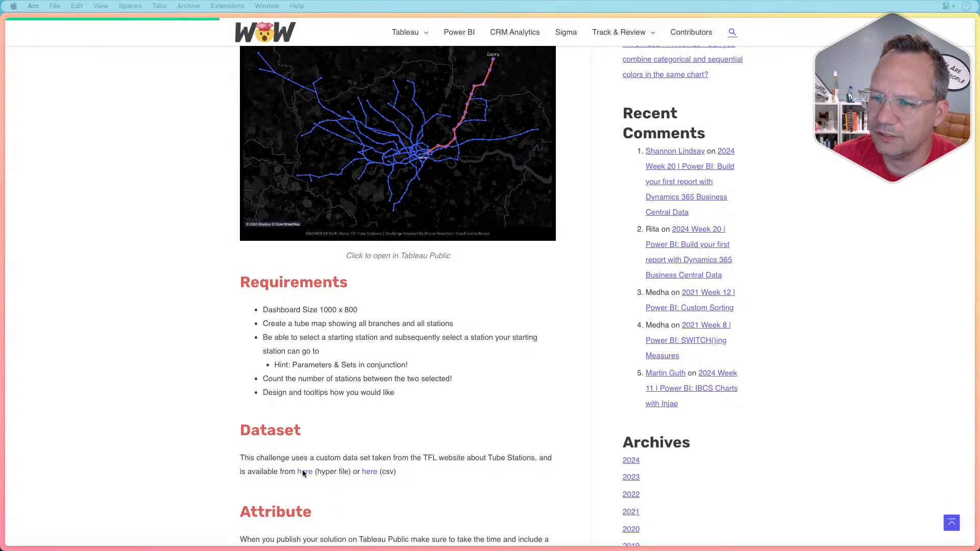
click(304, 473)
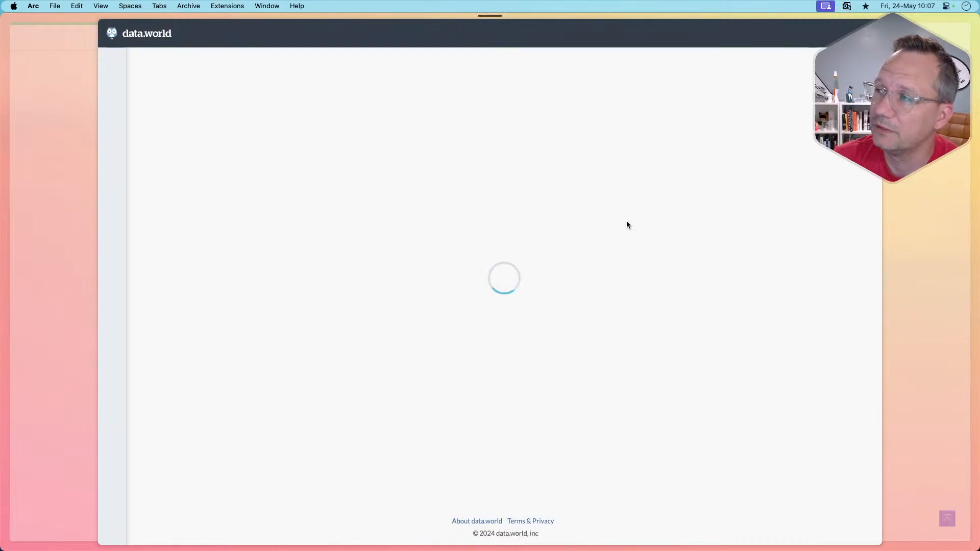
click(625, 330)
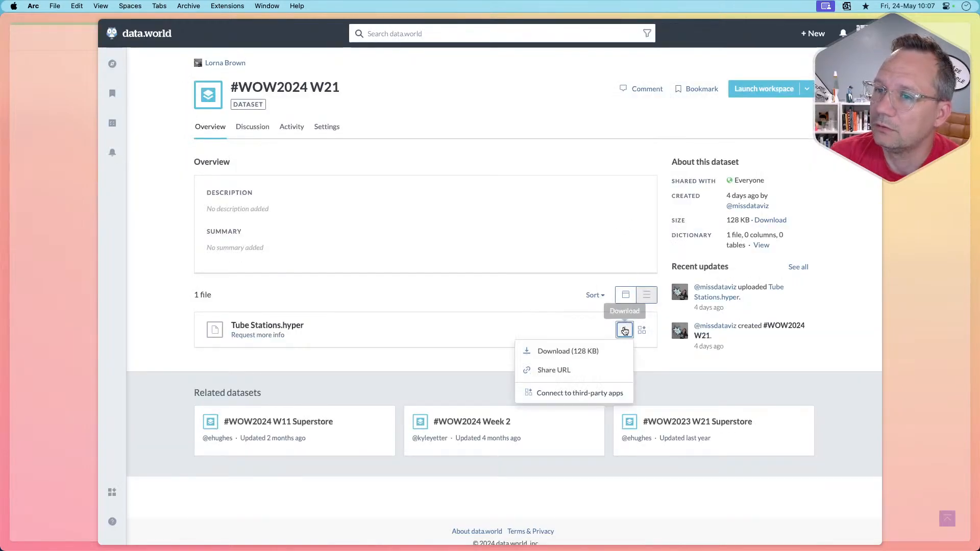
click(578, 353)
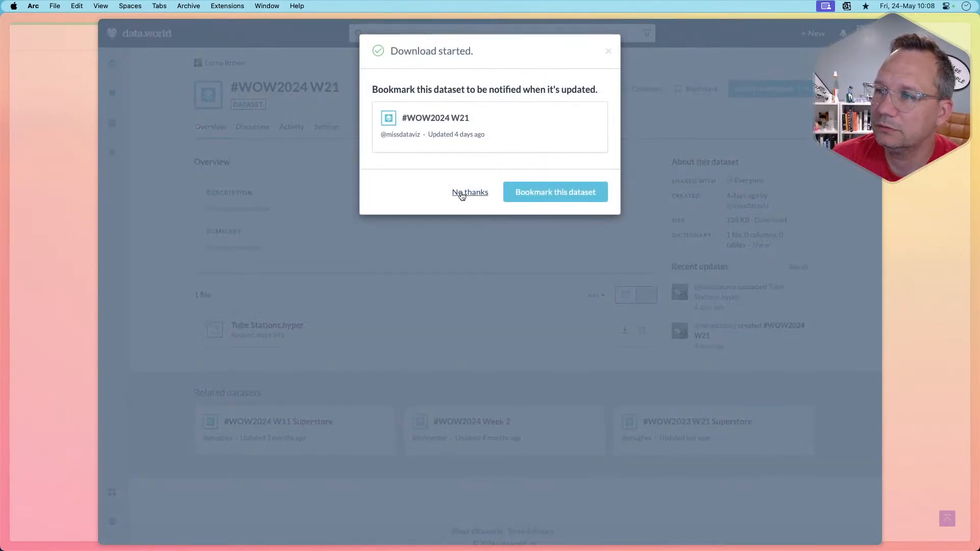
click(461, 193)
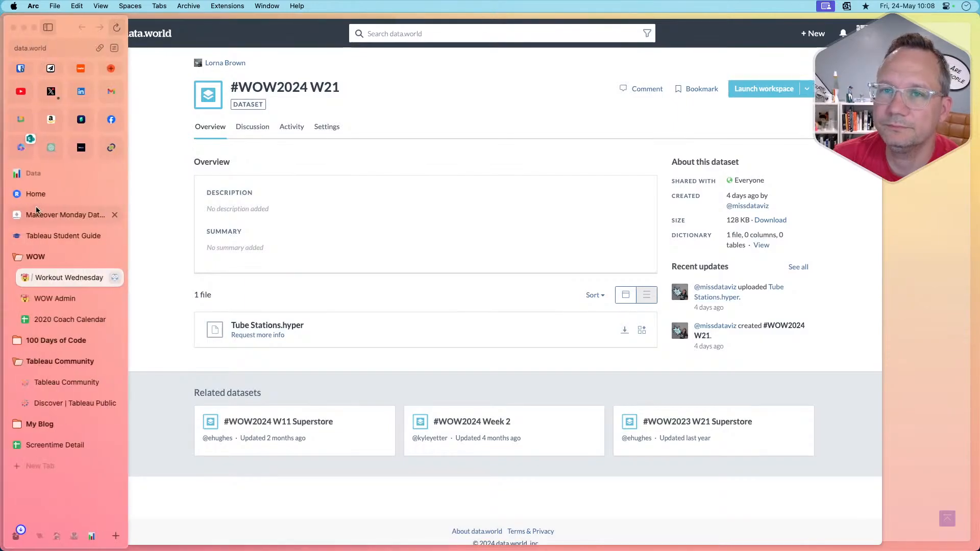
click(90, 203)
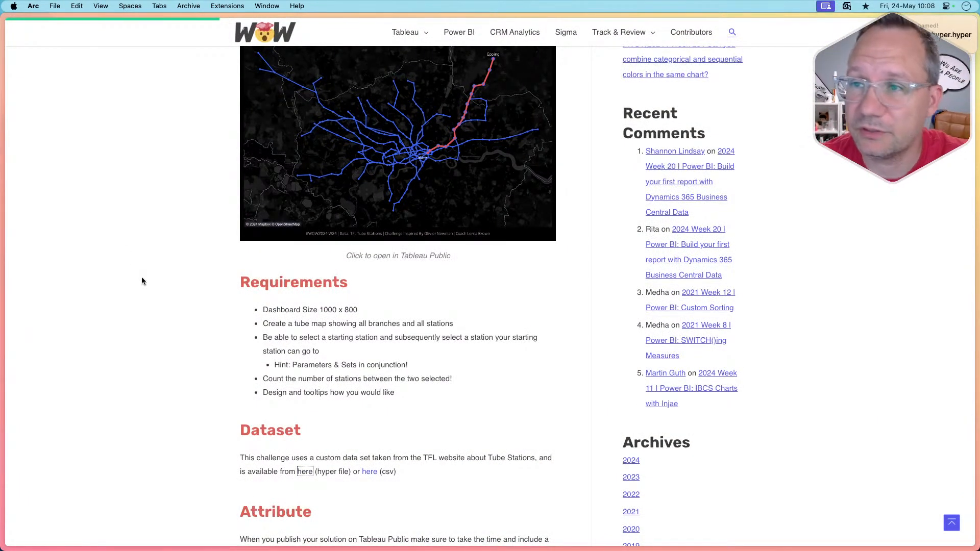
Open the linked tube map dashboard in split view beside the challenge page.
key(super+Tab)
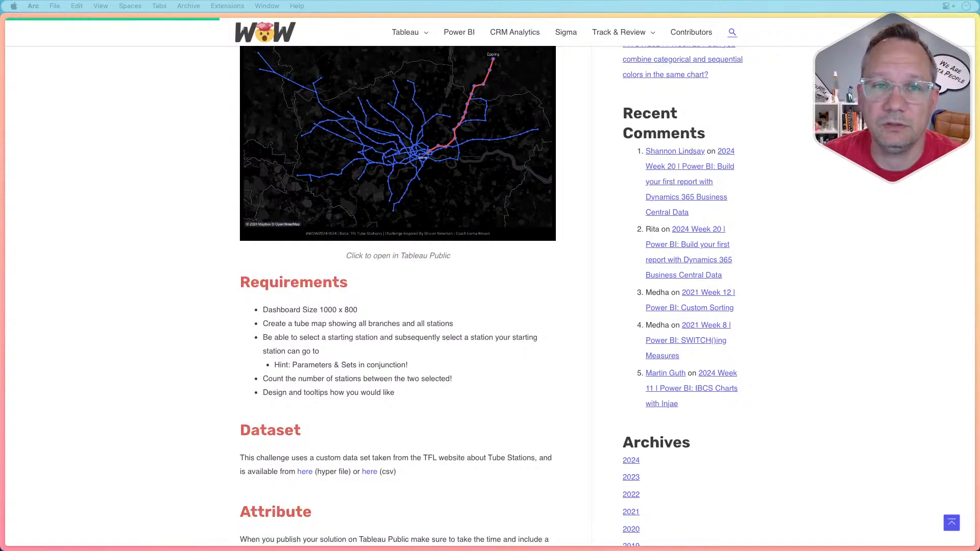
right_click(334, 161)
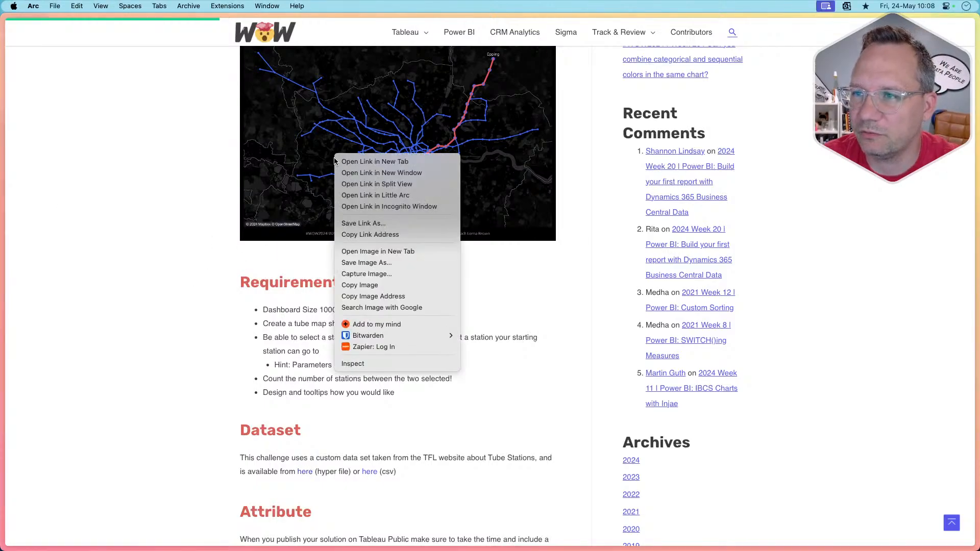
click(397, 185)
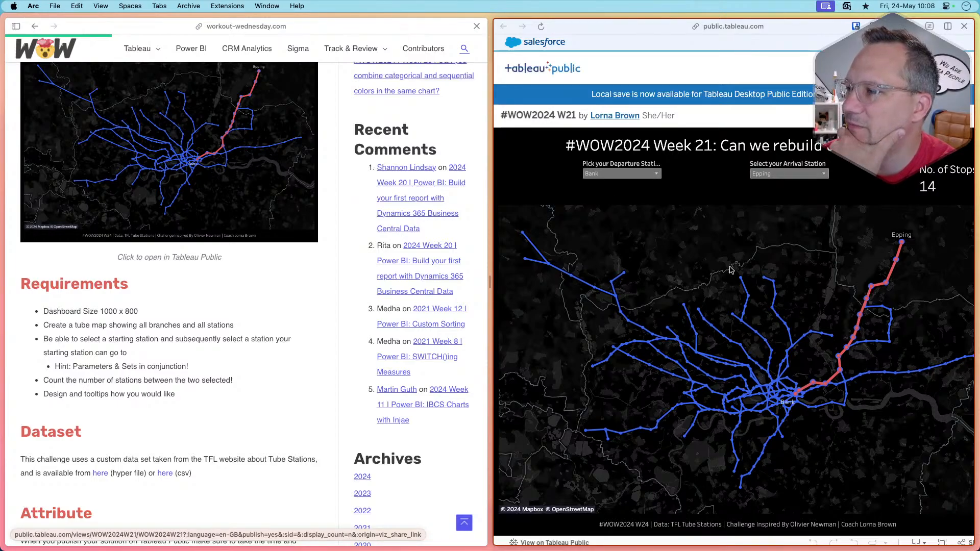
Test the dashboard's route highlighting with Bermondsey as the departure station and Kingsbury as the arrival station.
click(631, 174)
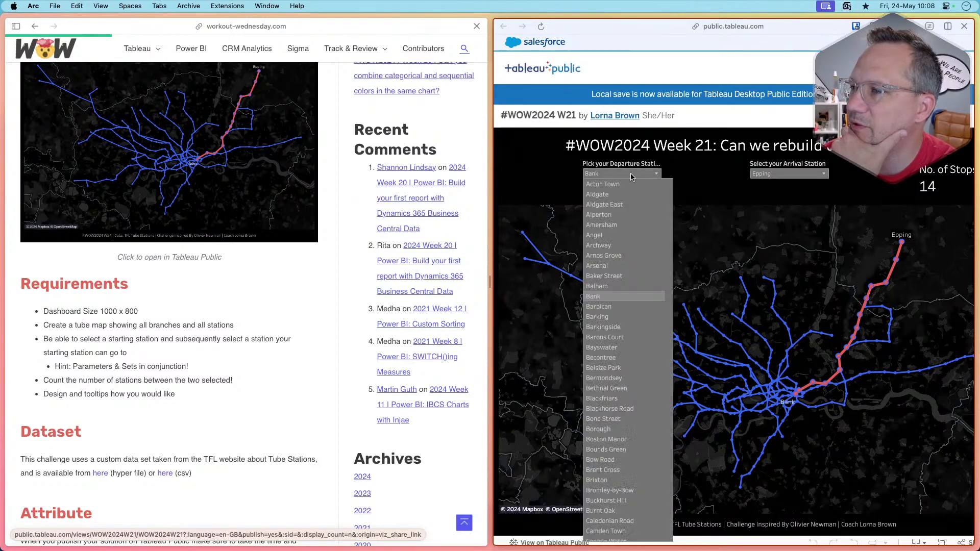
scroll(594, 488, down, 20)
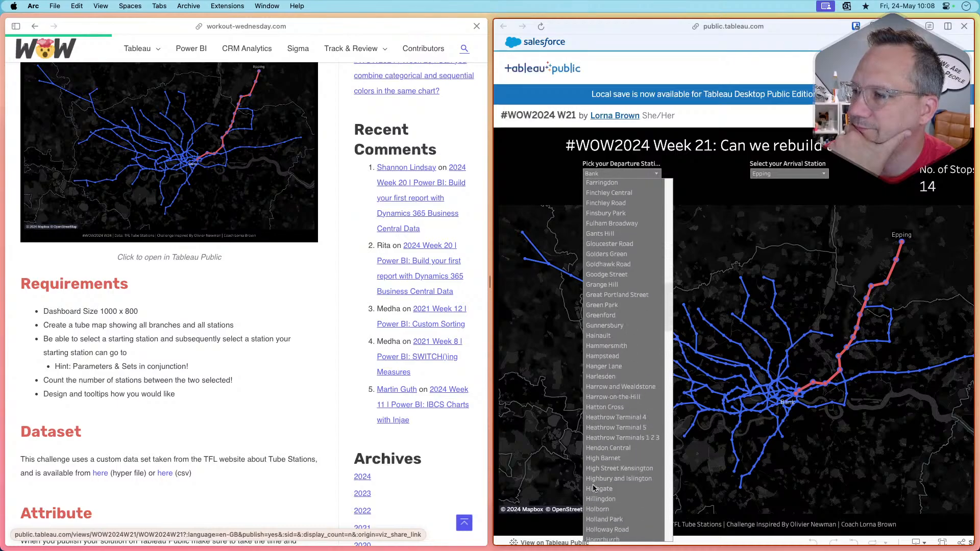
scroll(593, 488, up, 20)
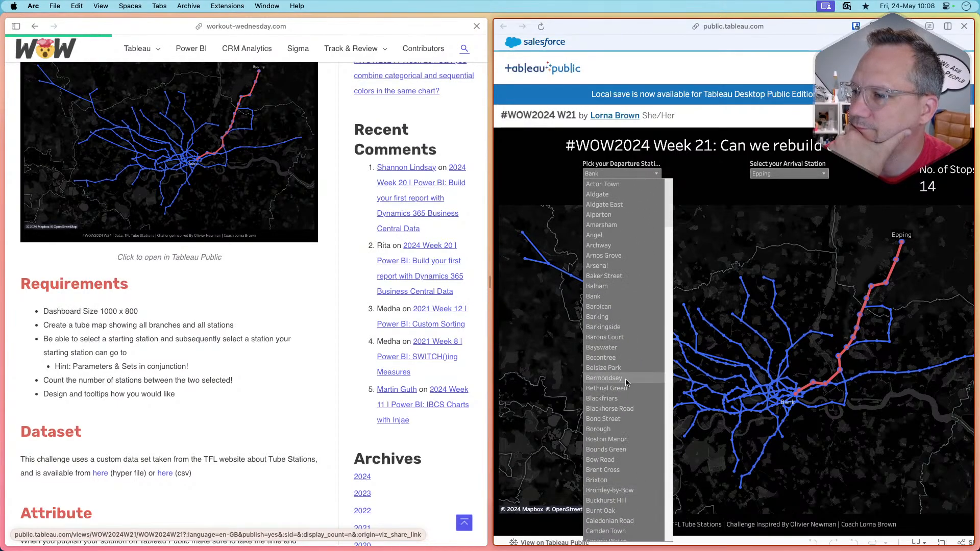
click(626, 379)
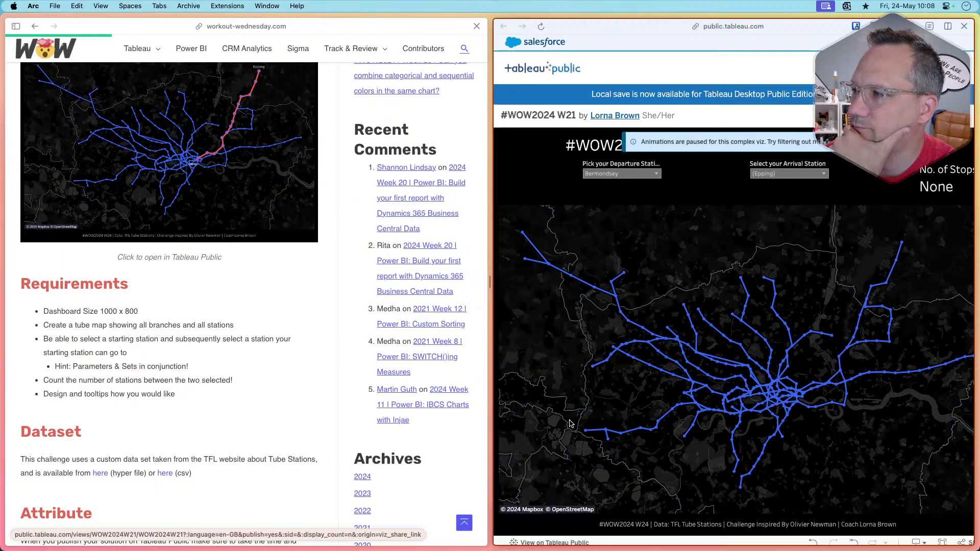
click(797, 175)
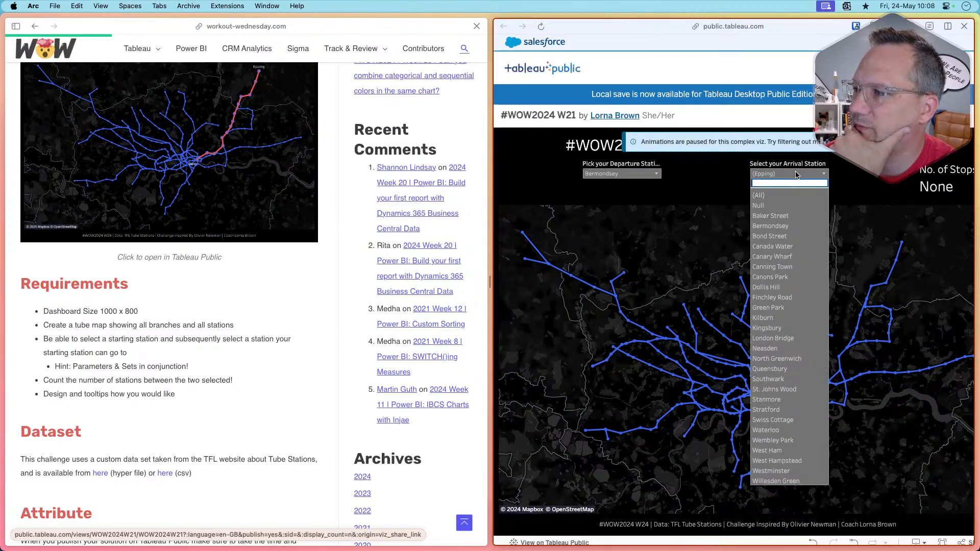
click(767, 328)
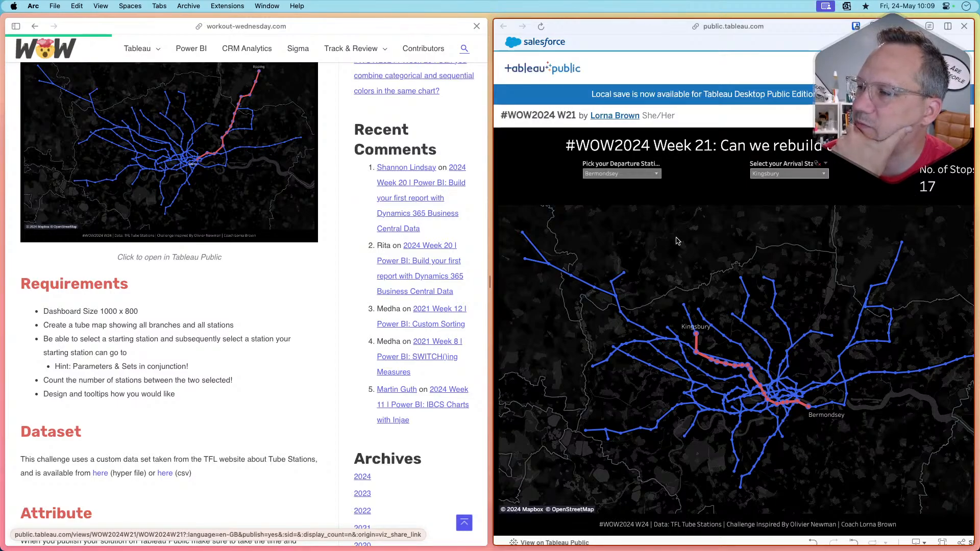
Test another route on the tube map dashboard, departing from Brent Cross and arriving at Tottenham Court Road.
click(631, 177)
click(701, 183)
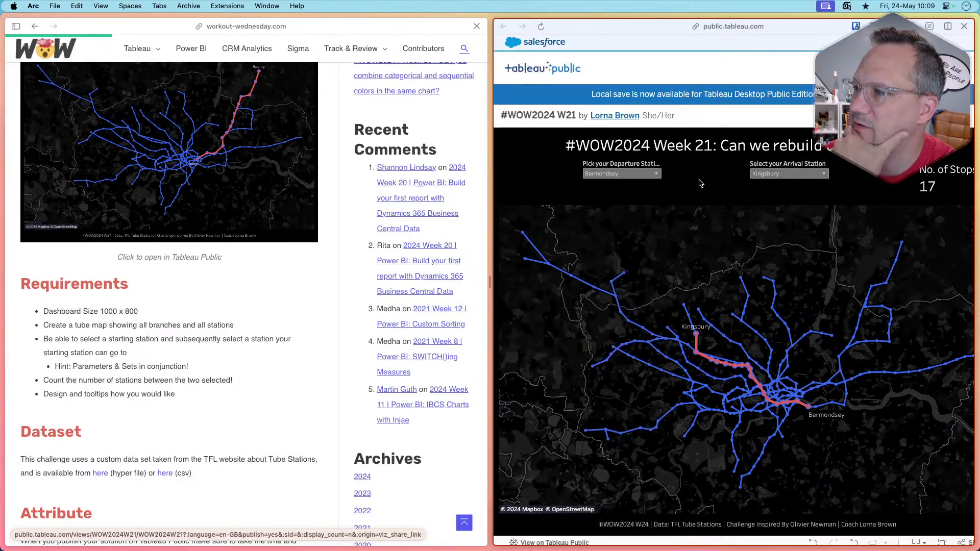
click(640, 174)
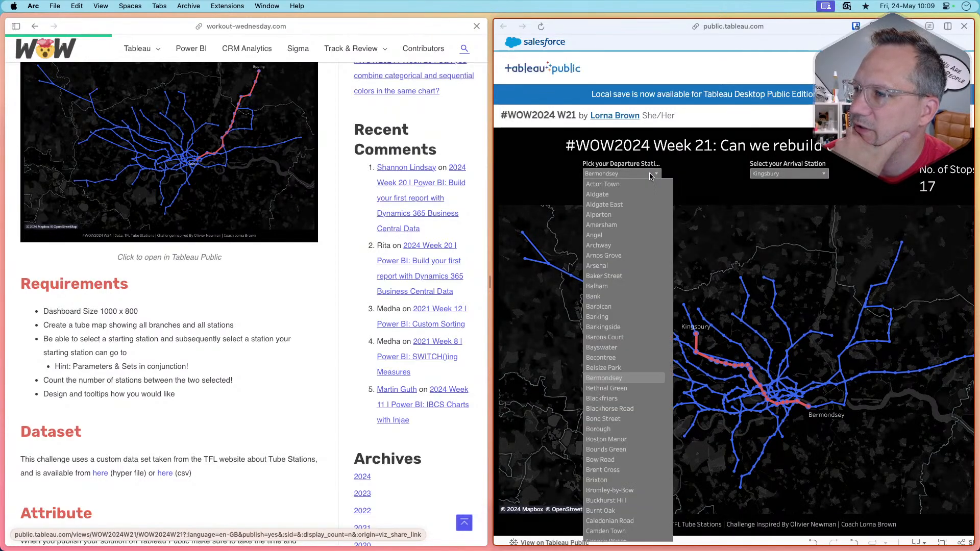
click(598, 470)
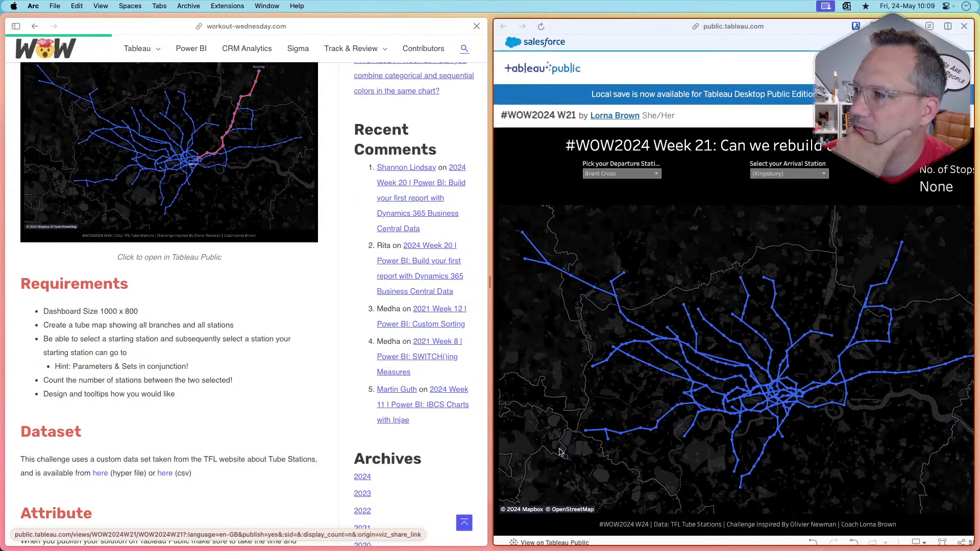
click(787, 174)
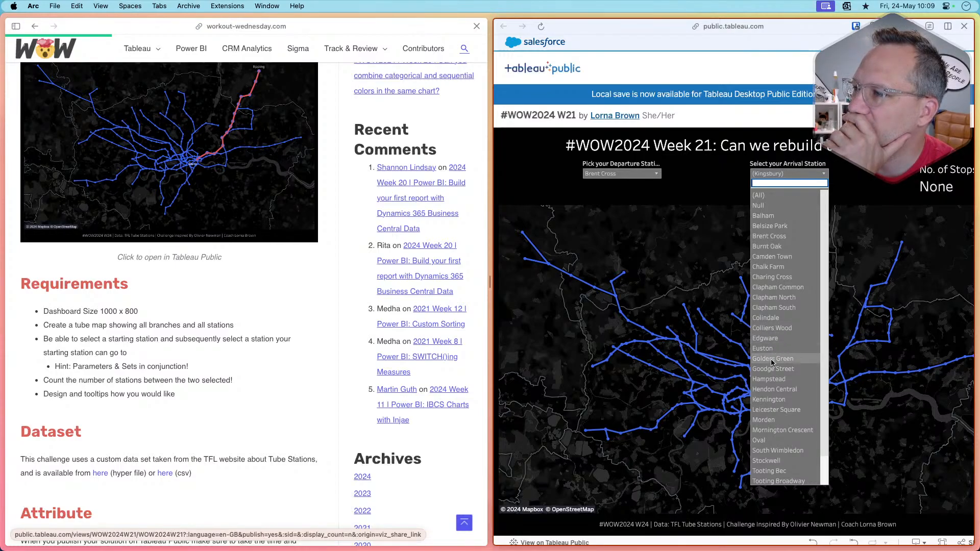
scroll(765, 413, down, 3)
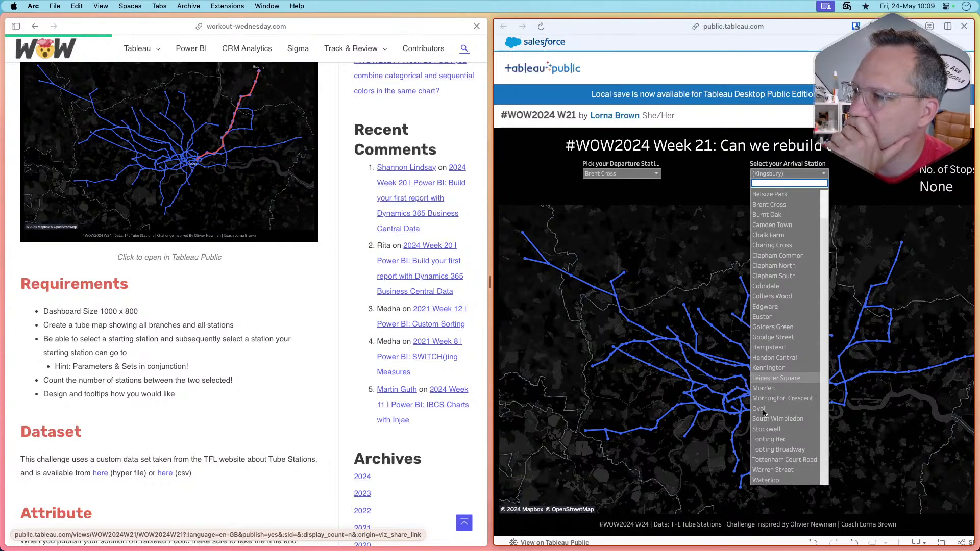
click(778, 459)
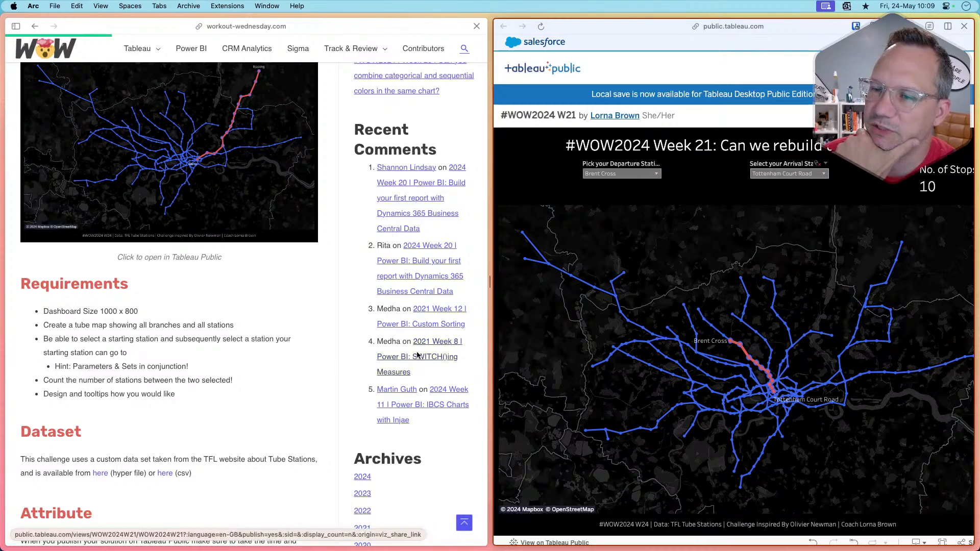
Switch to Tableau Public, enlarge its window to fill the screen, and show the start page.
mouse_move(416, 549)
click(693, 520)
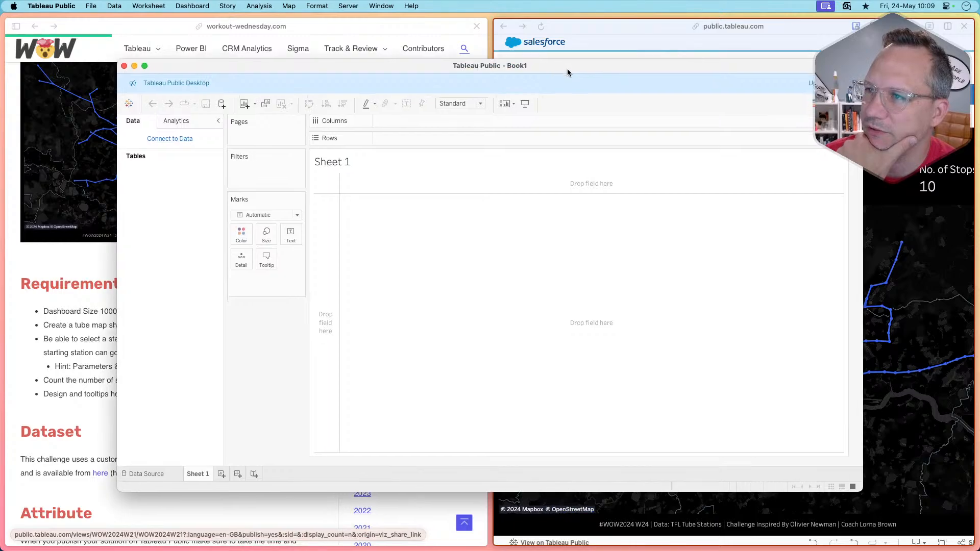
double_click(567, 69)
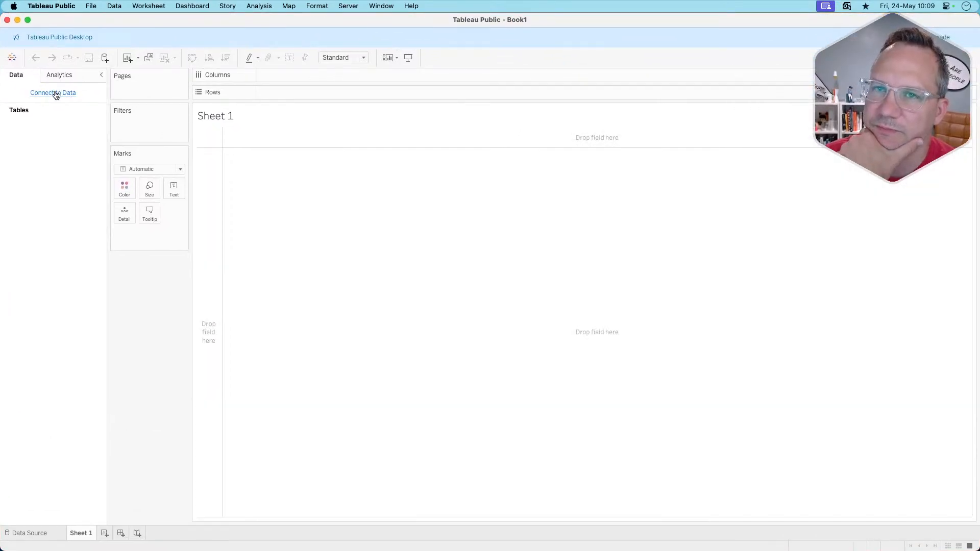
click(12, 58)
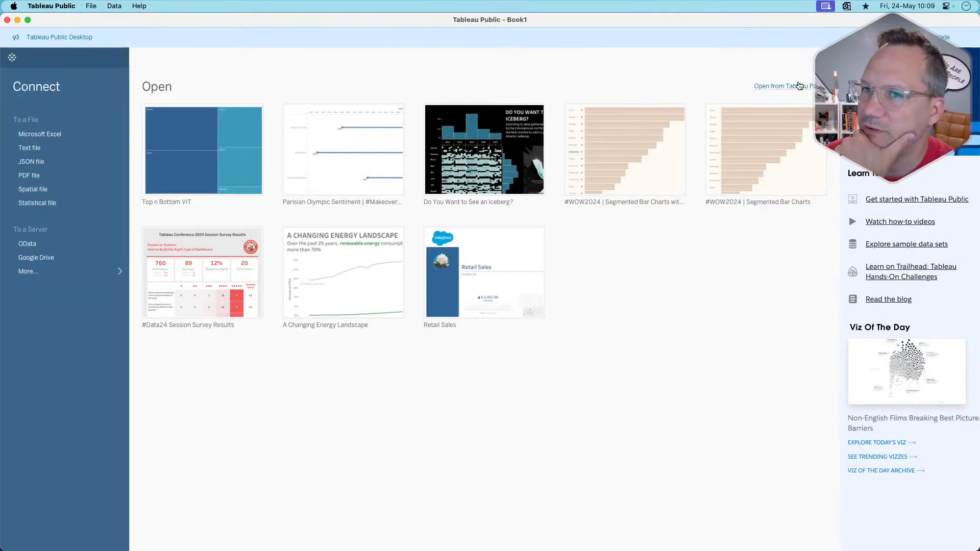
Try to open Tube Stations hyper.hyper from the Downloads folder with the file filter set to All Files.
click(91, 6)
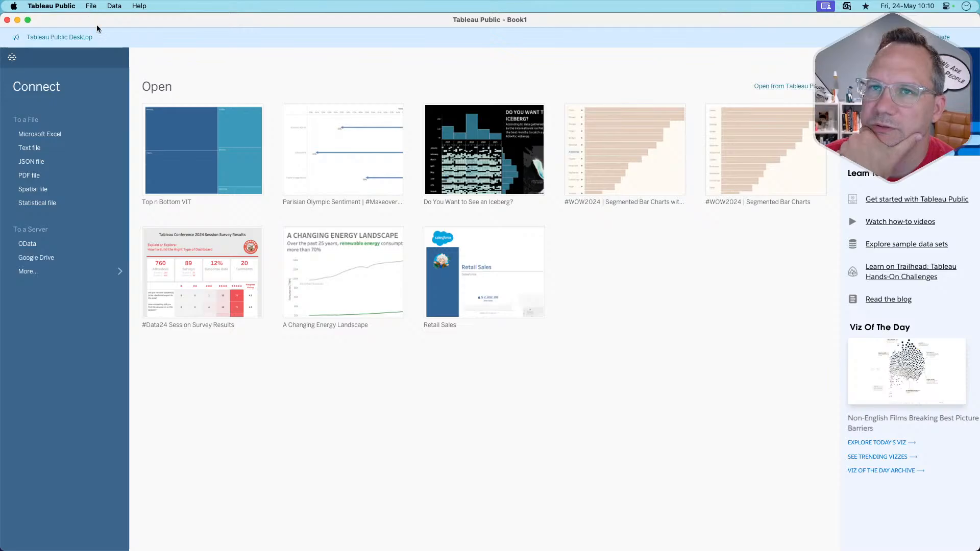
click(115, 33)
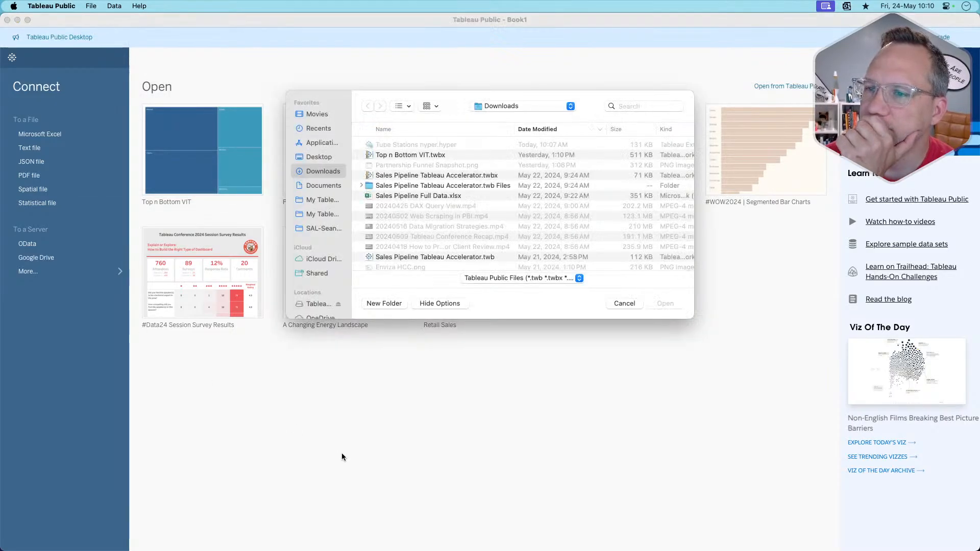
click(493, 280)
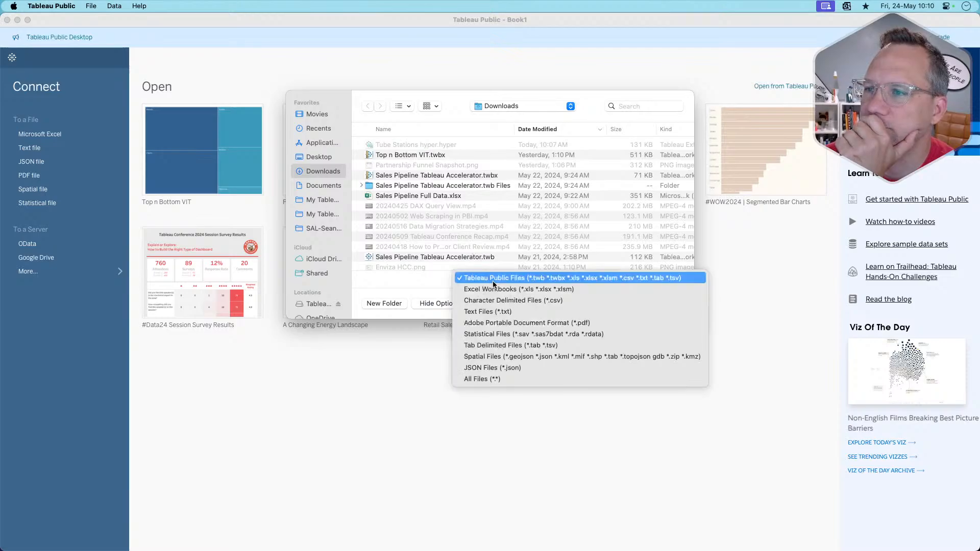
click(483, 379)
click(439, 145)
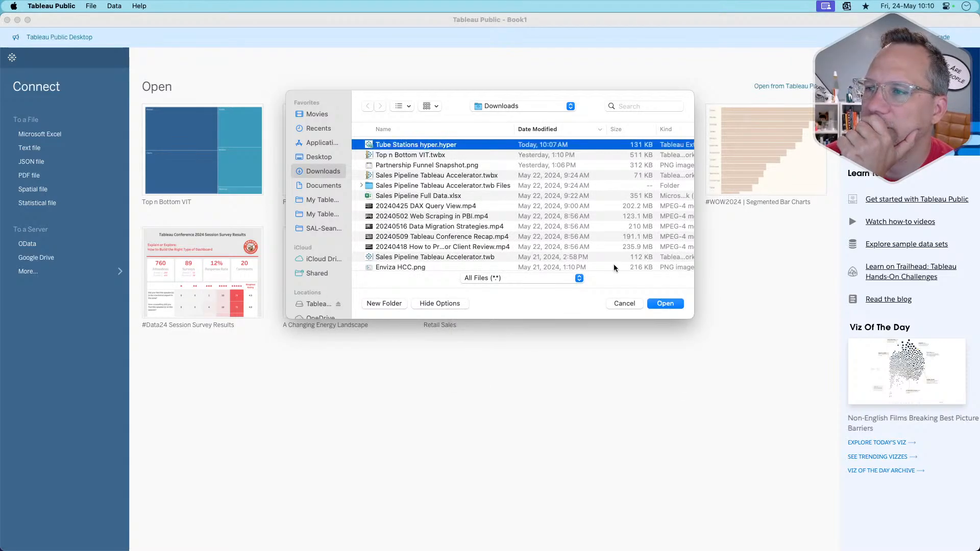
click(670, 303)
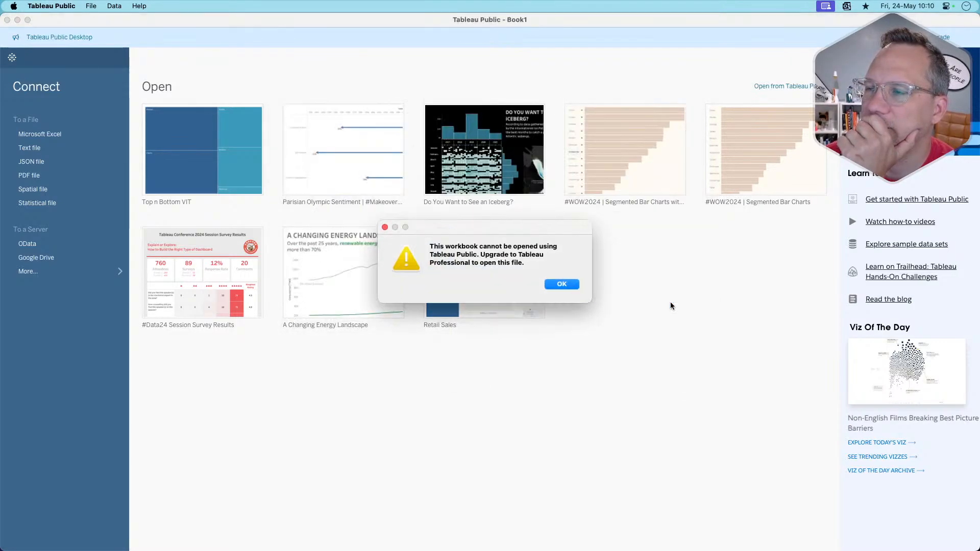
click(560, 284)
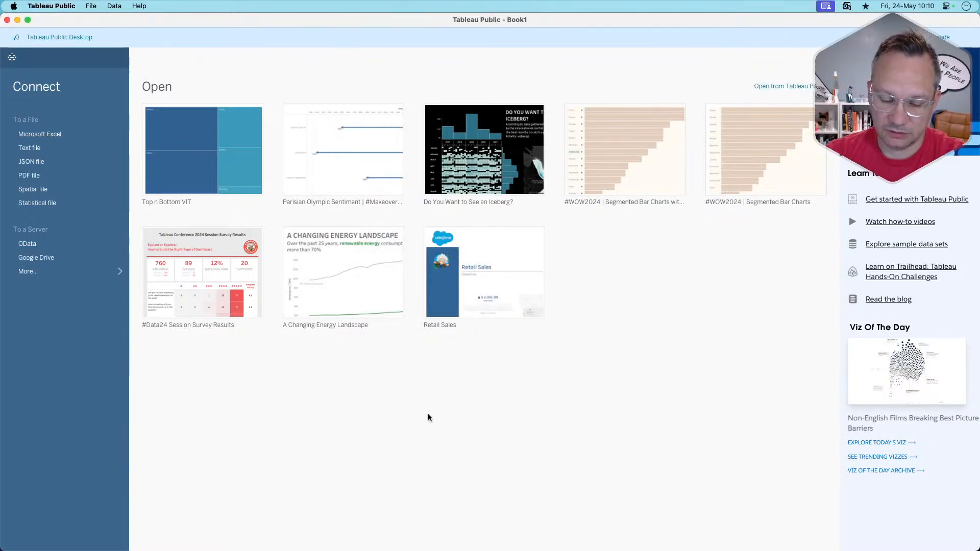
Switch back to the Arc browser and review the Week 21 challenge image and requirements on the Workout Wednesday page.
key(super+Tab)
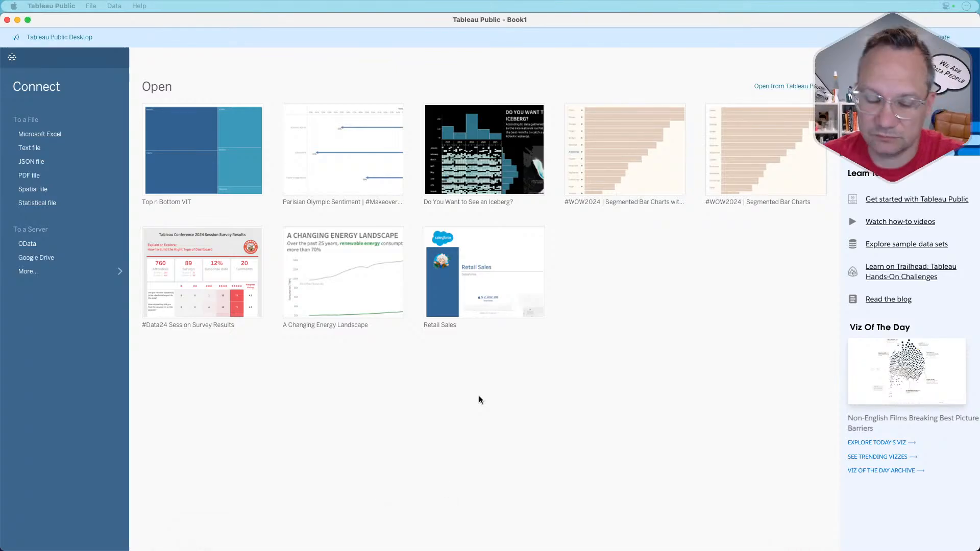
key(super+Tab)
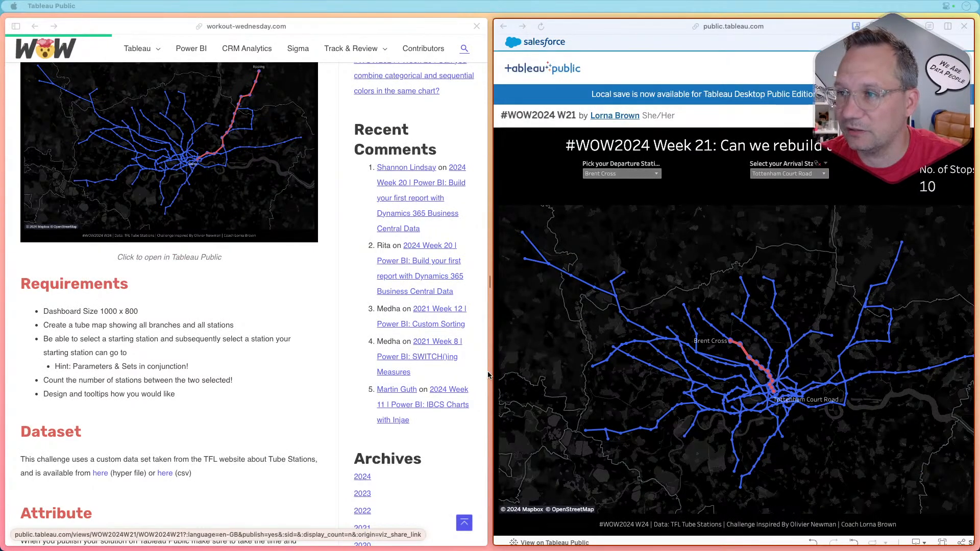
mouse_move(528, 549)
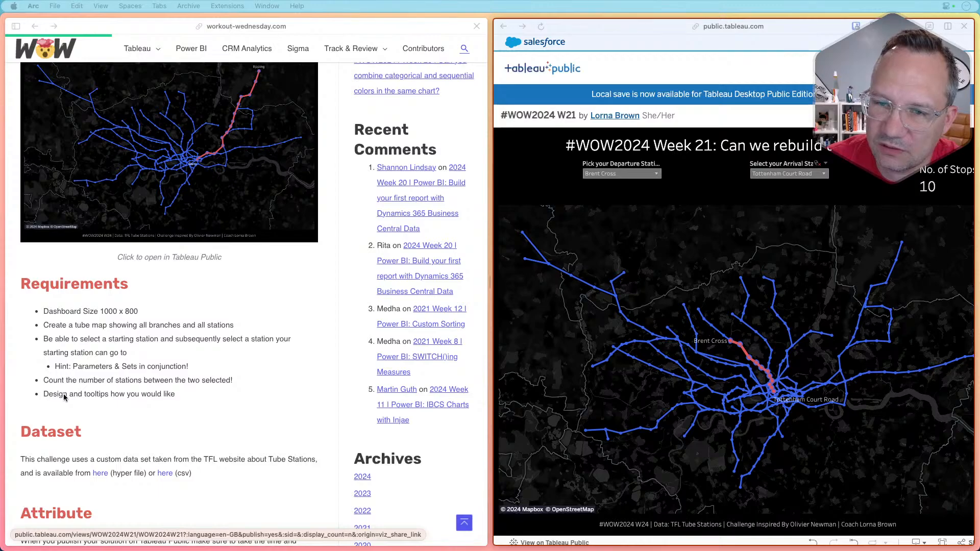
scroll(211, 368, up, 2)
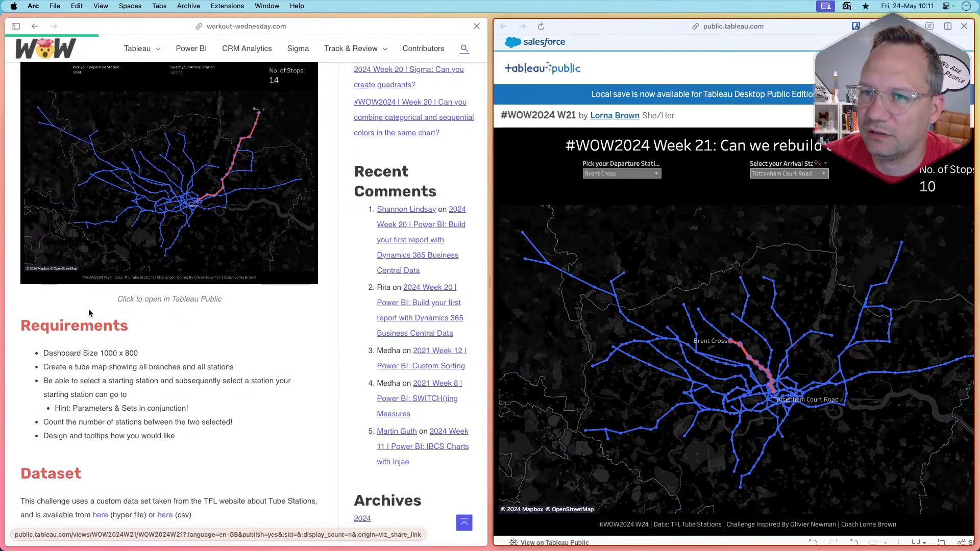
scroll(127, 337, up, 2)
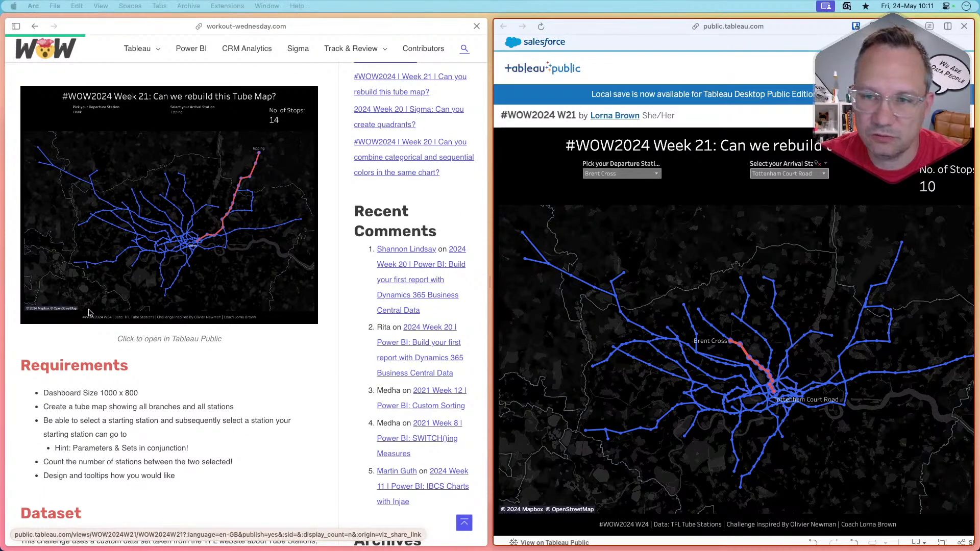
Switch to Tableau Desktop and connect to Tube Stations hyper.hyper in the Downloads folder.
mouse_move(265, 537)
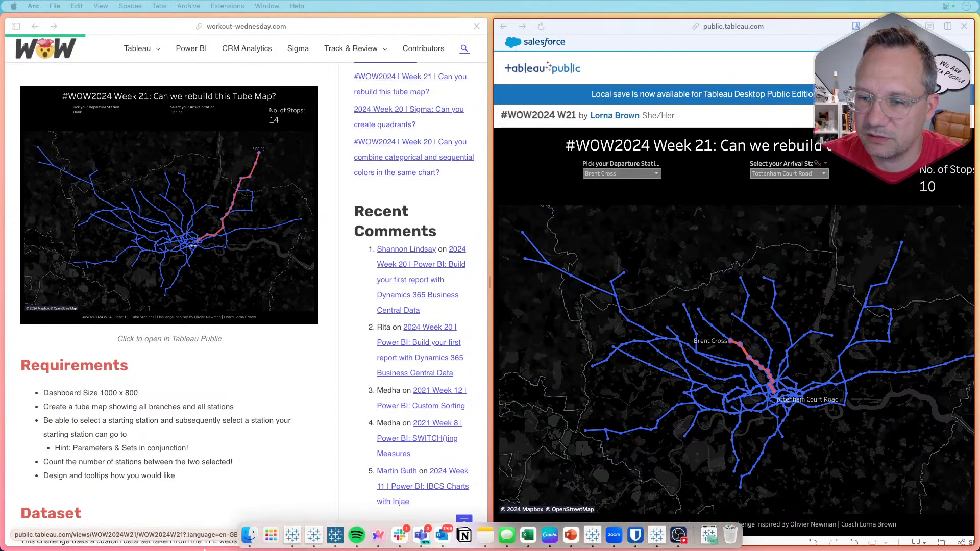
click(320, 526)
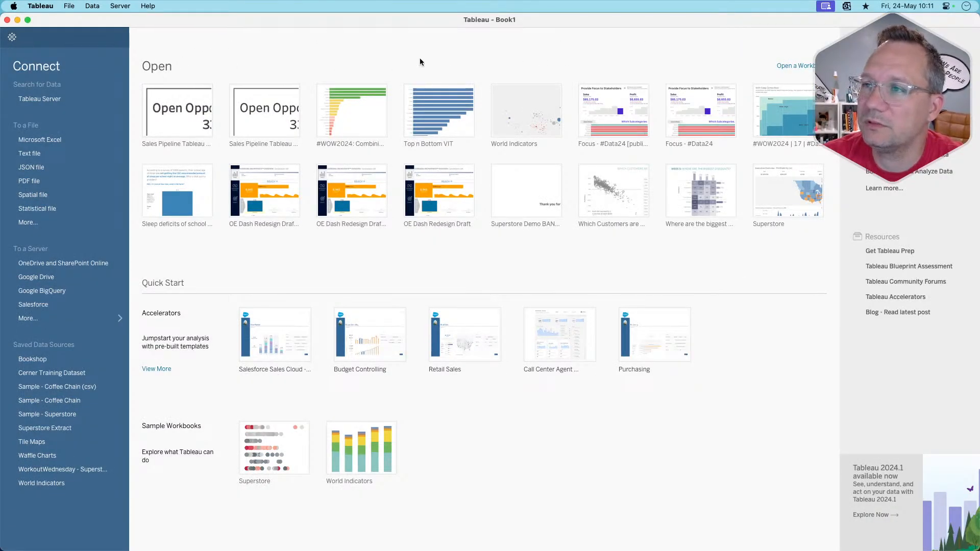
click(26, 223)
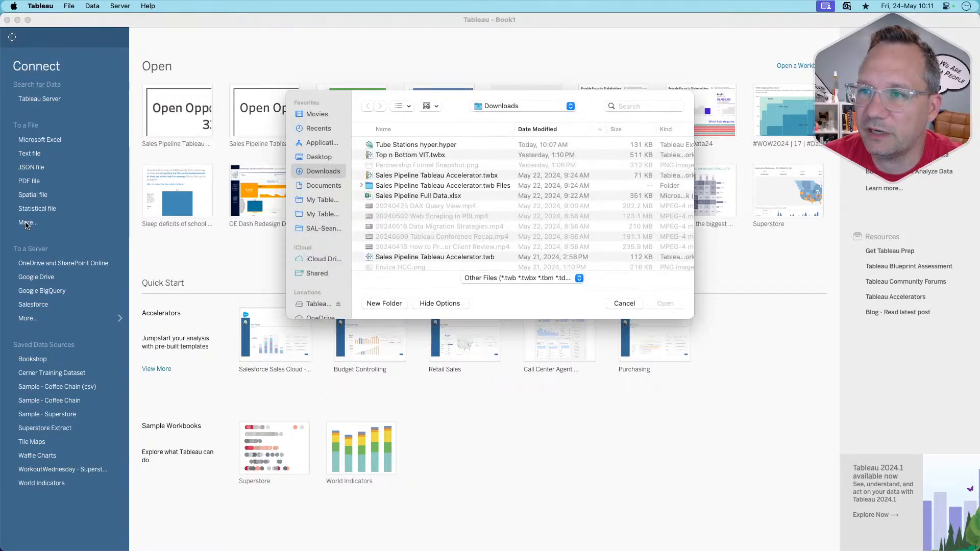
double_click(441, 146)
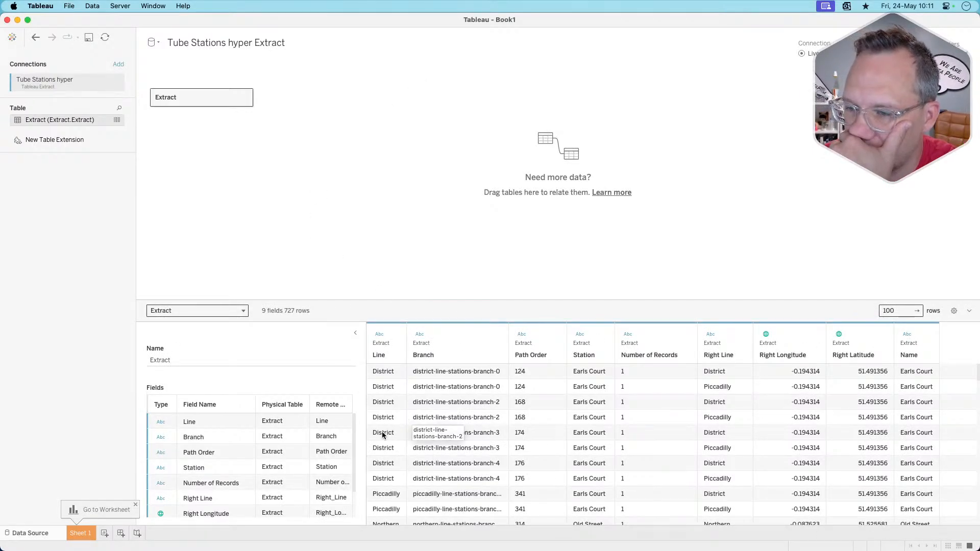
Examine the extract's data preview, comparing the Line, Branch, Path Order and Station values across the rows.
scroll(382, 433, down, 3)
scroll(382, 432, down, 10)
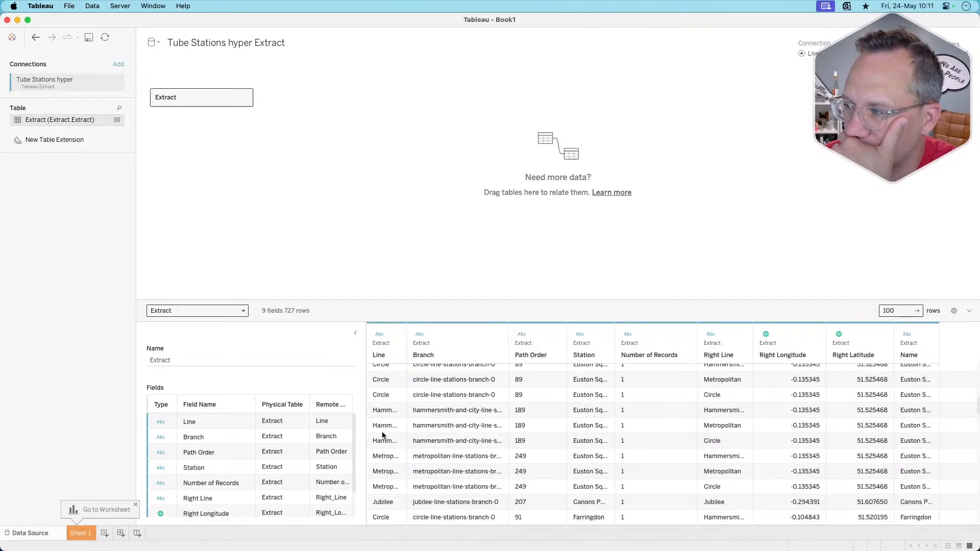
scroll(382, 433, down, 8)
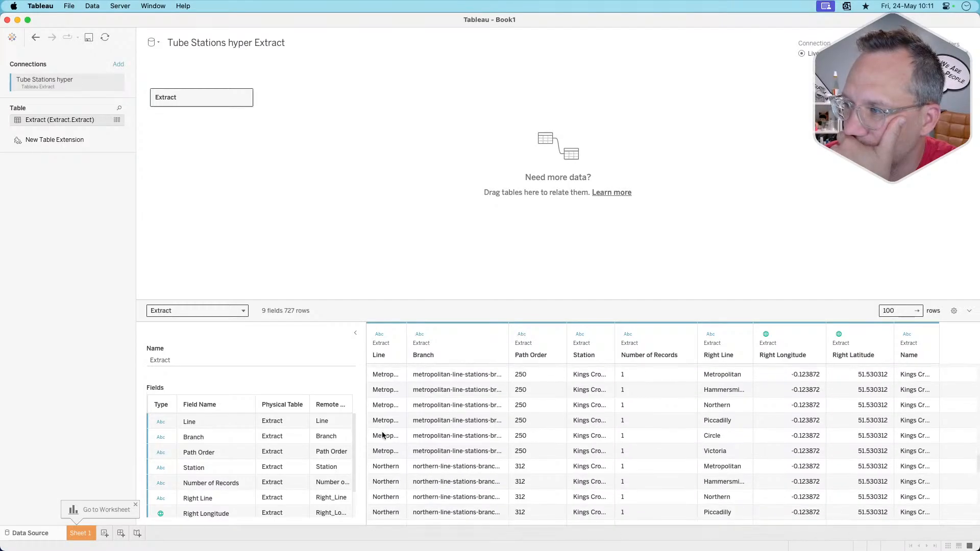
scroll(381, 433, down, 10)
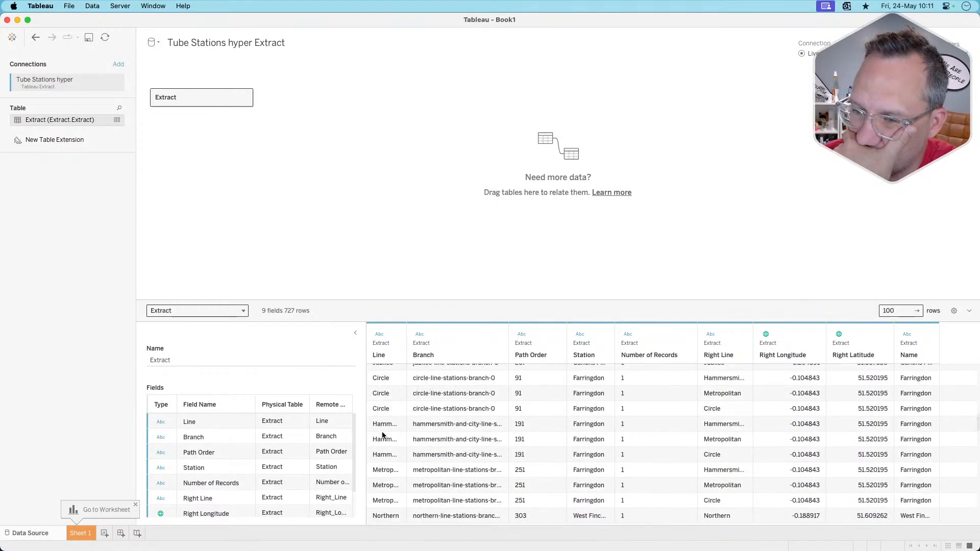
scroll(383, 434, up, 3)
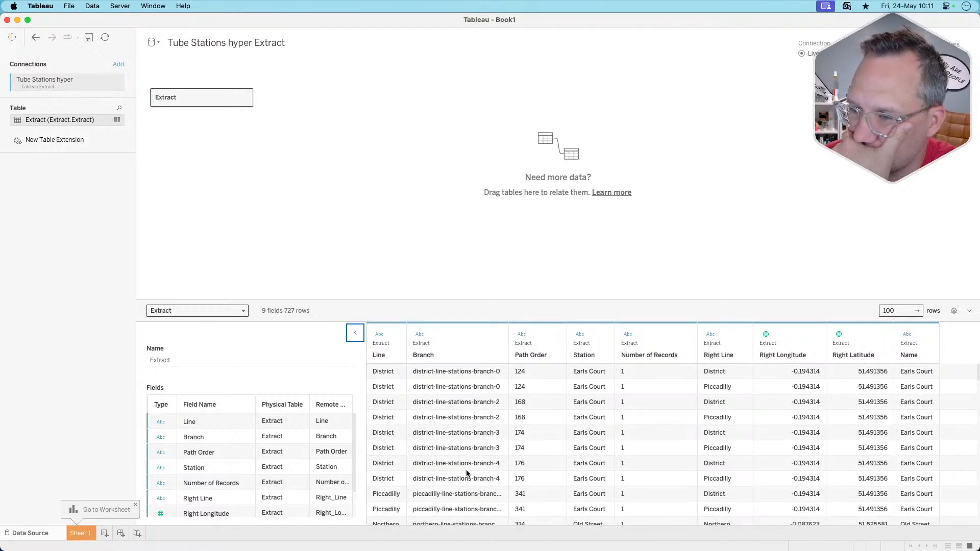
scroll(526, 422, down, 5)
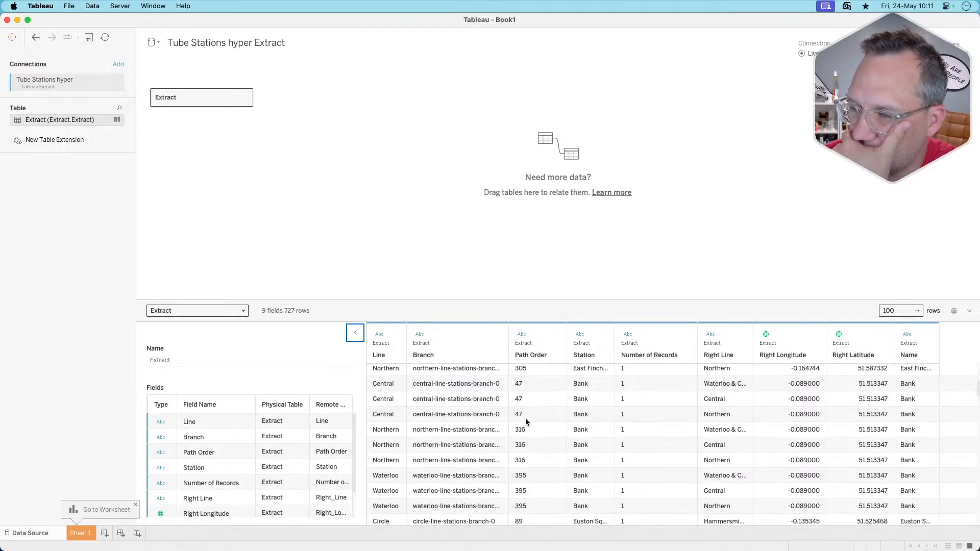
scroll(525, 421, up, 5)
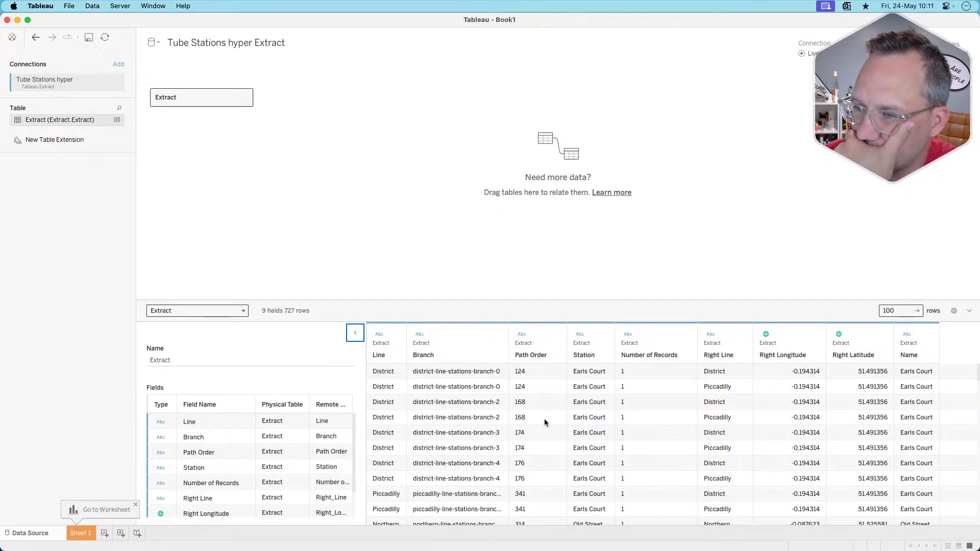
scroll(544, 421, down, 10)
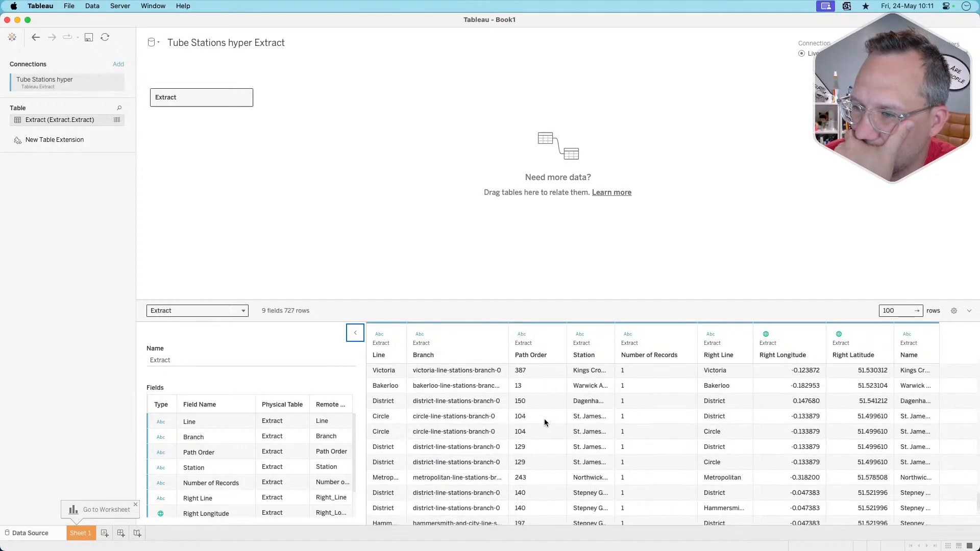
scroll(544, 418, up, 10)
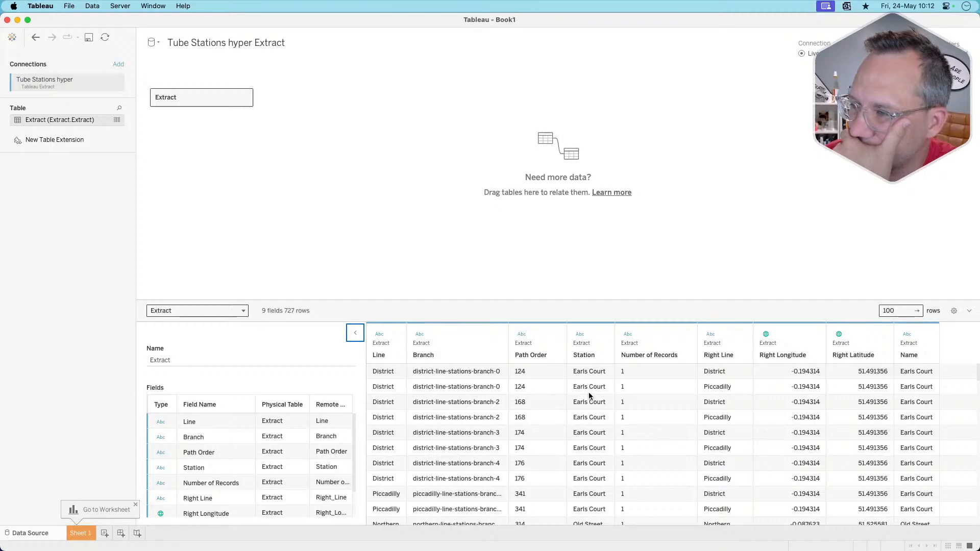
Hide the Number of Records field in the data source and go to Sheet 1.
click(685, 335)
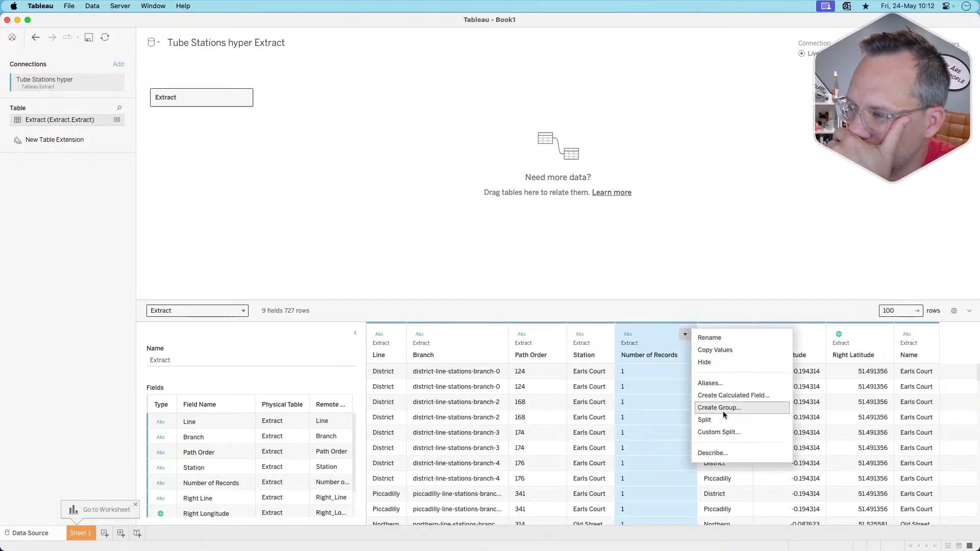
click(728, 362)
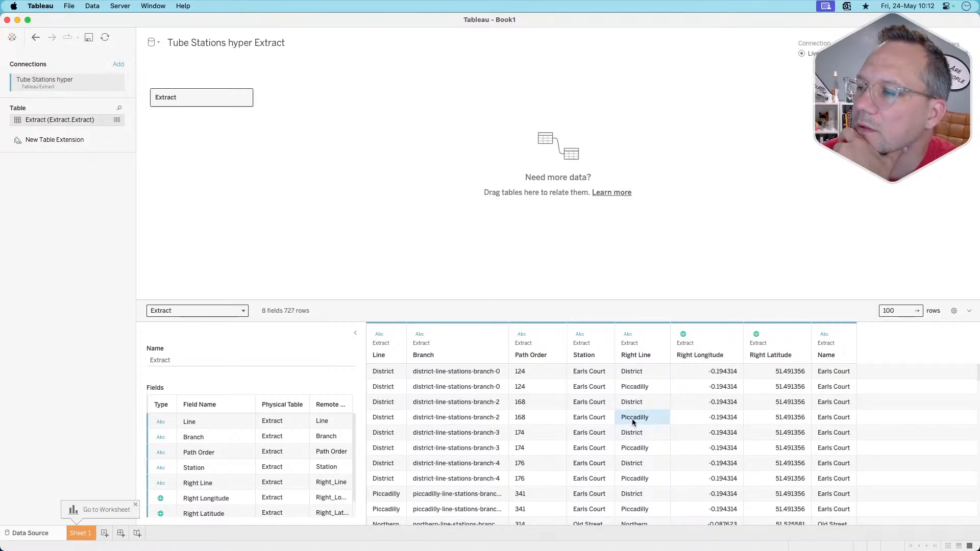
click(79, 534)
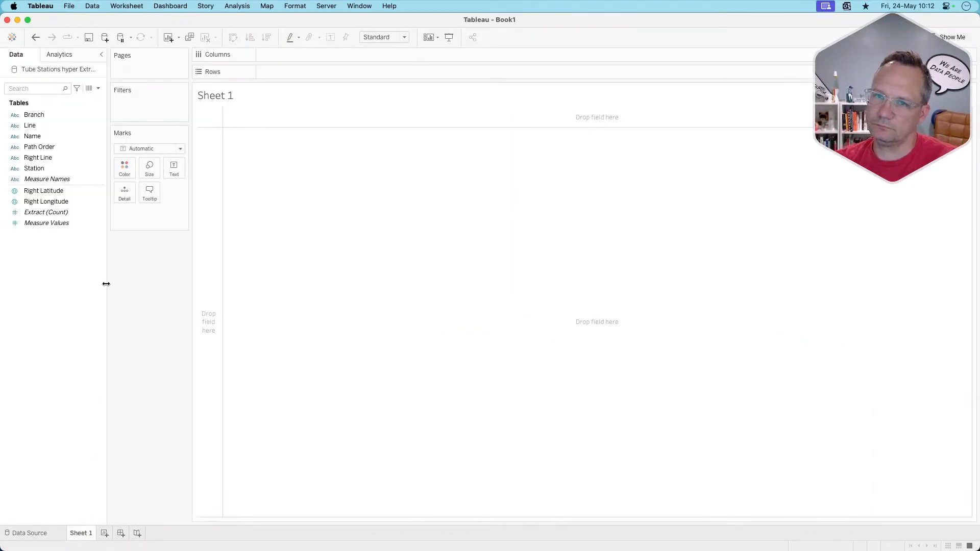
right_click(60, 298)
click(67, 302)
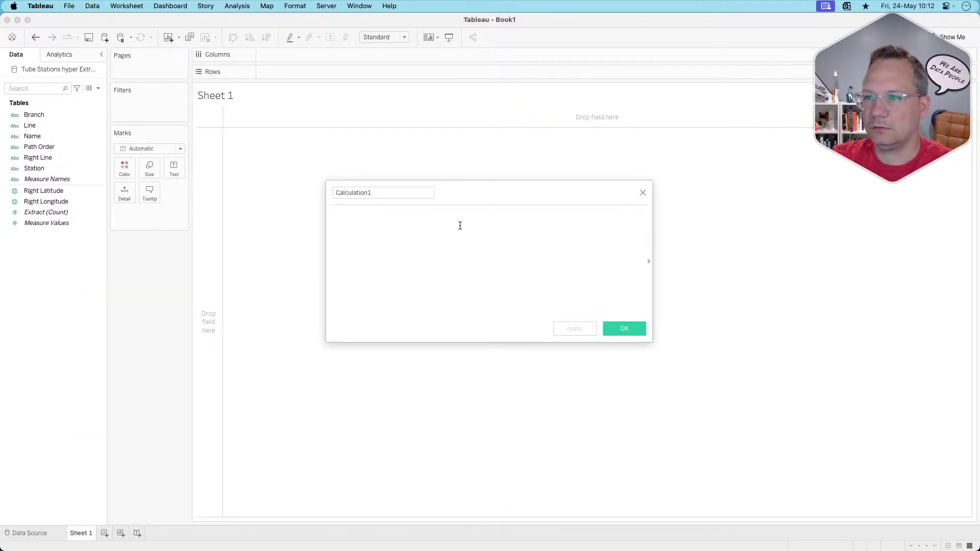
click(642, 192)
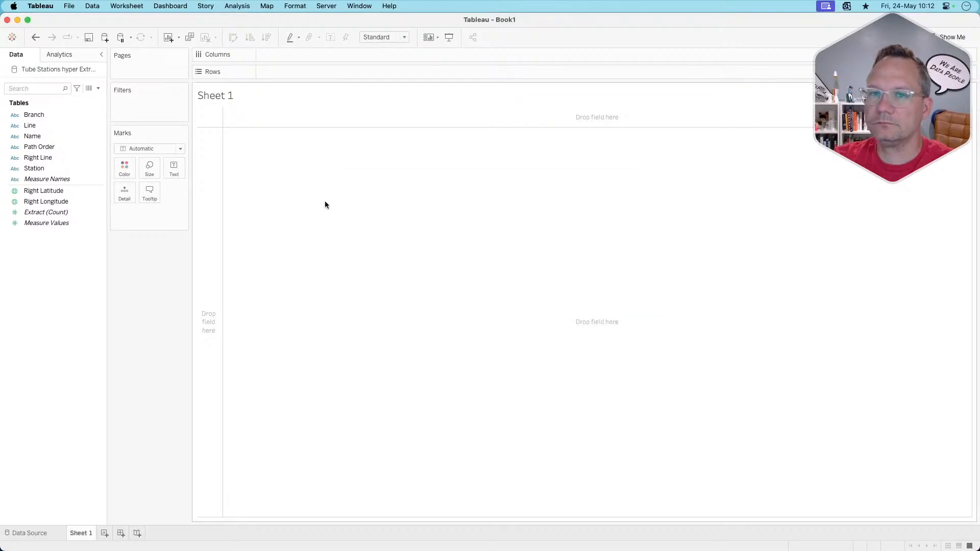
right_click(54, 261)
click(60, 260)
Create a calculated field named Station point with the formula MAKEPOINT([Right Latitude],[Right Longitude]).
right_click(65, 263)
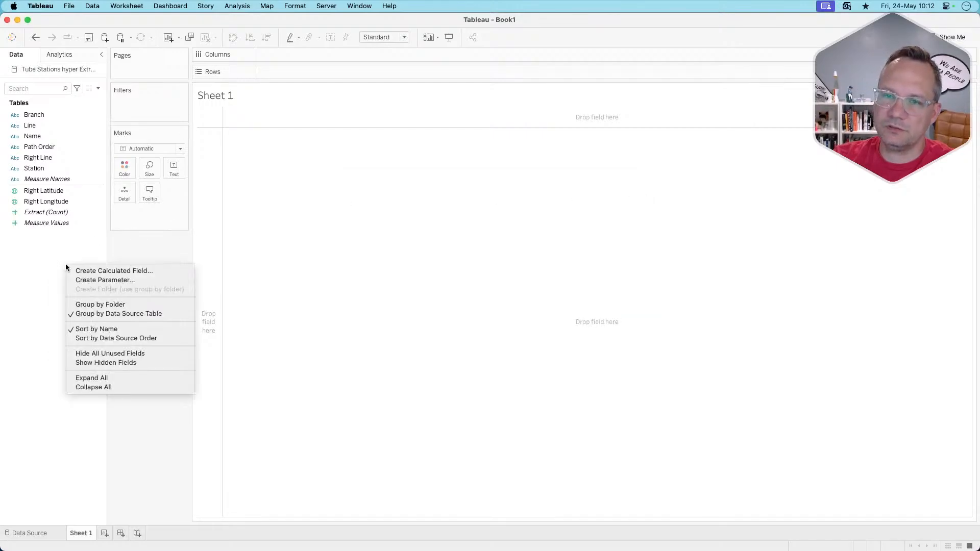
click(78, 268)
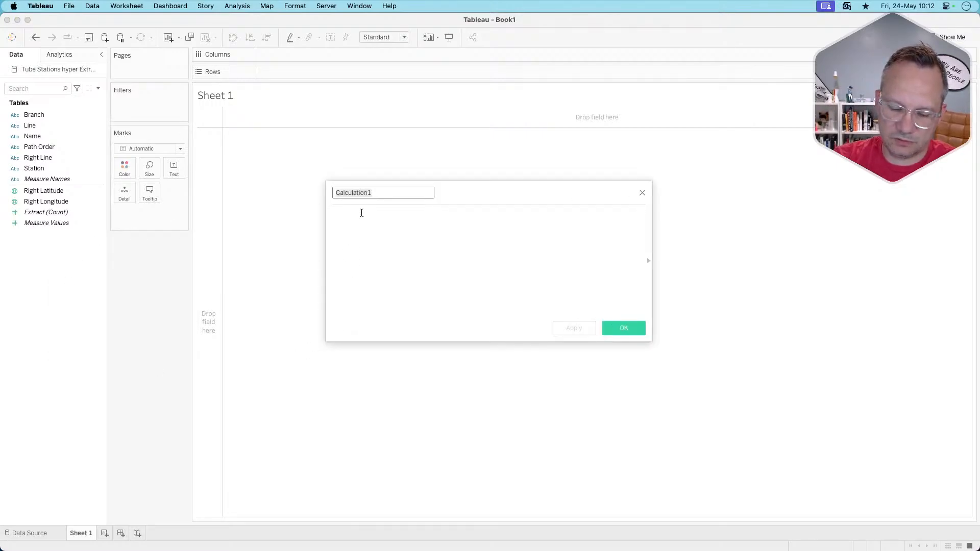
text(Stat)
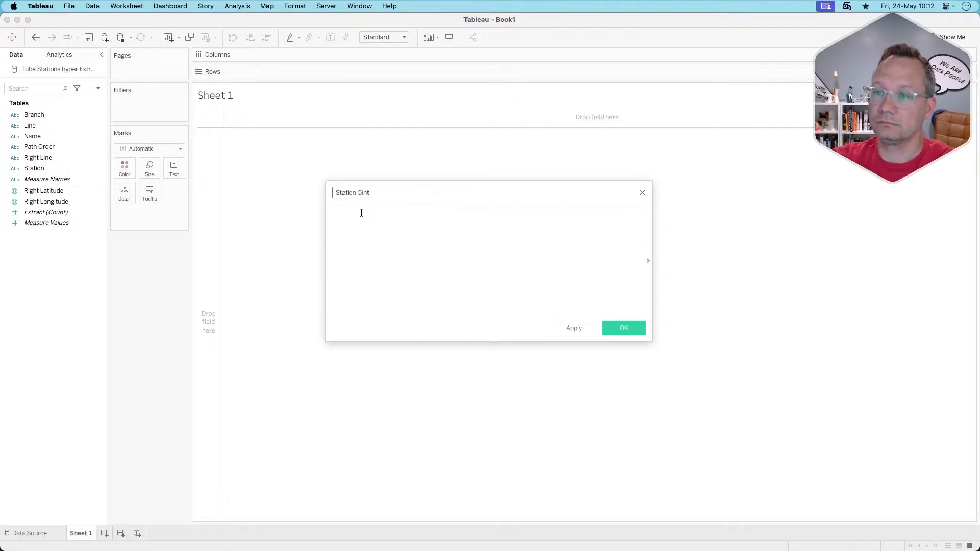
text(ion point)
click(361, 212)
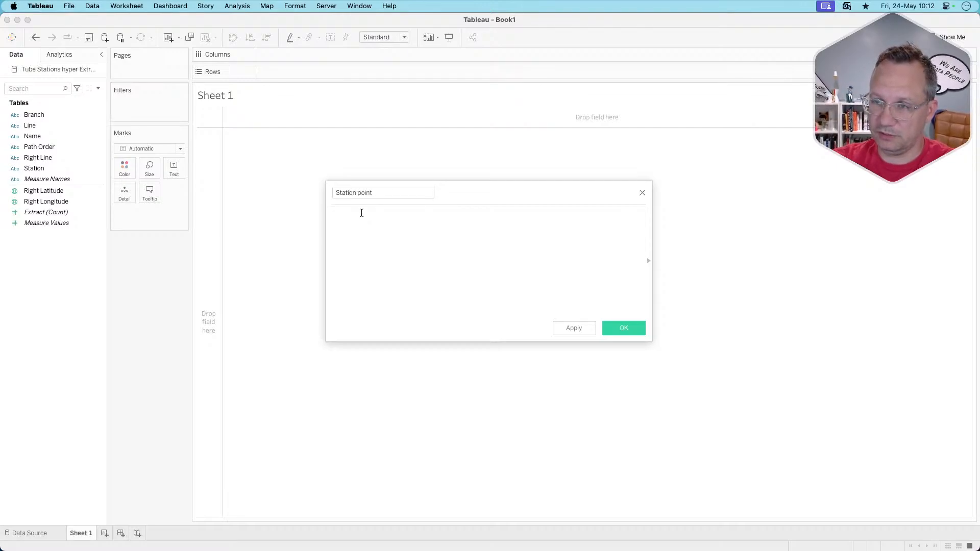
text(makep)
key(Return)
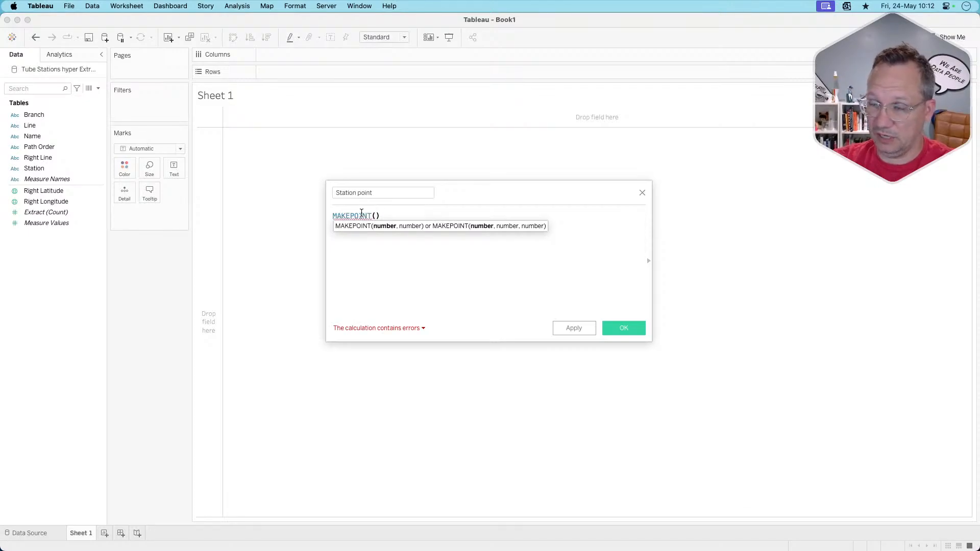
text(ri)
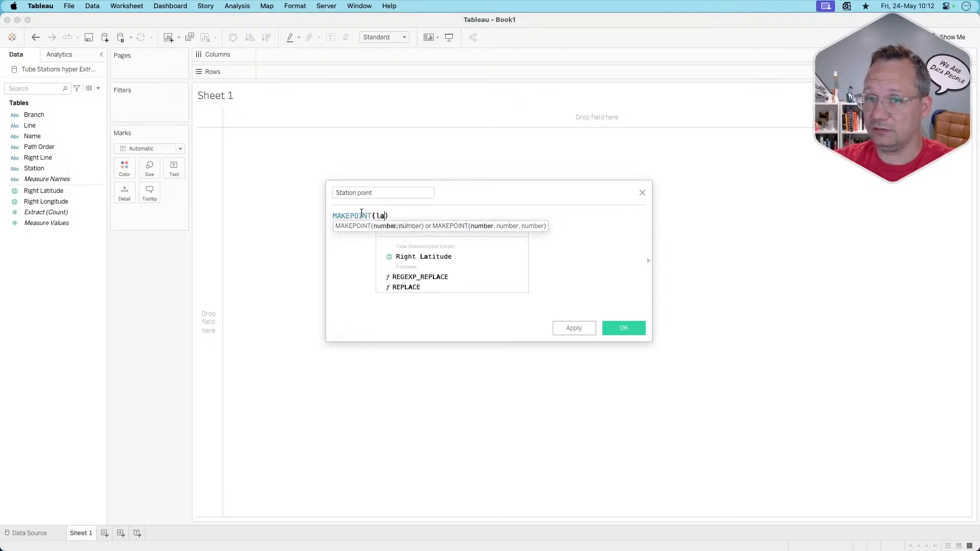
key(Return)
text(,lon)
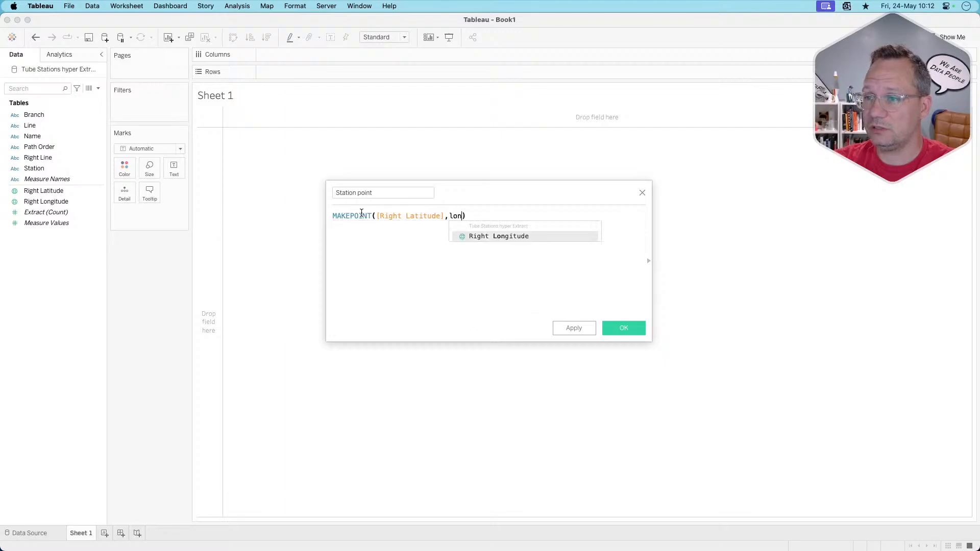
key(Return)
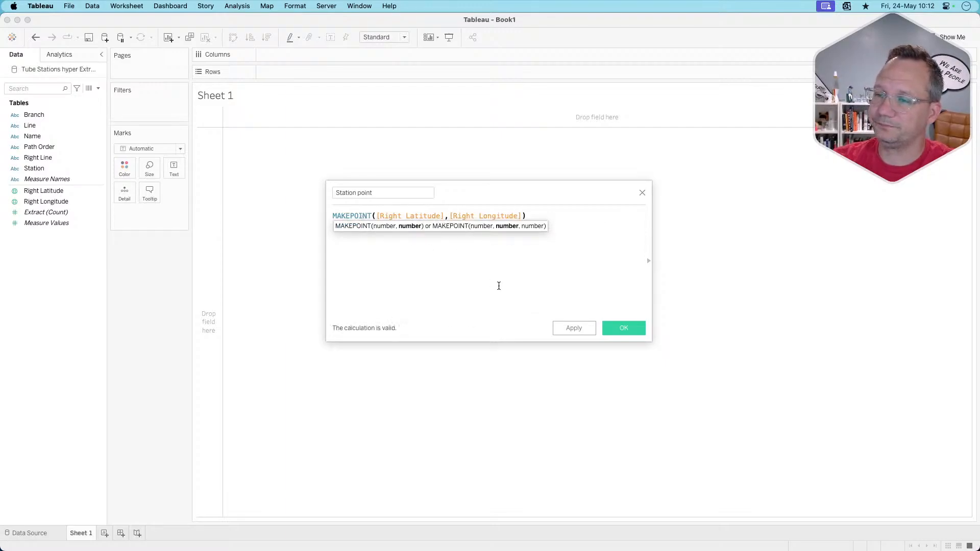
click(607, 326)
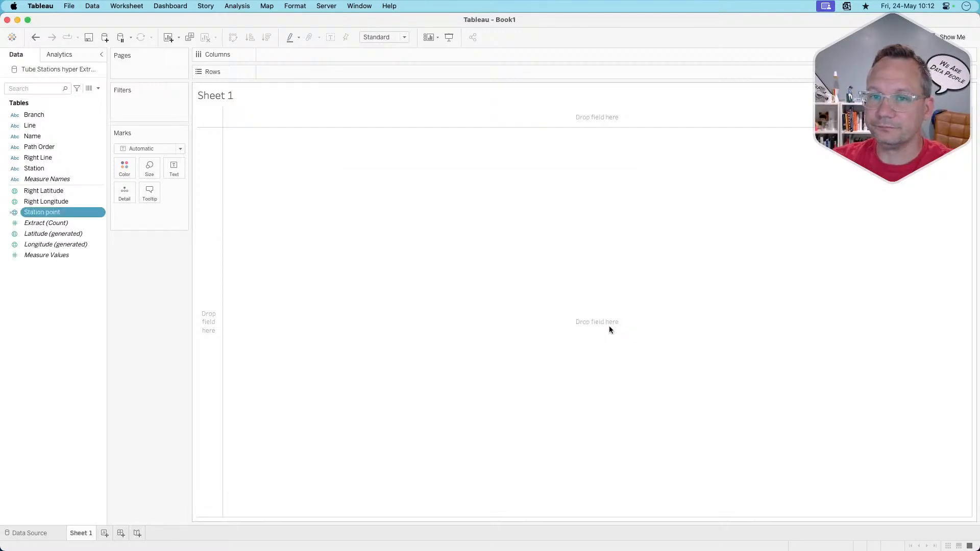
Plot the Station point field as a map on Sheet 1 and set the mark type to Circle.
double_click(63, 213)
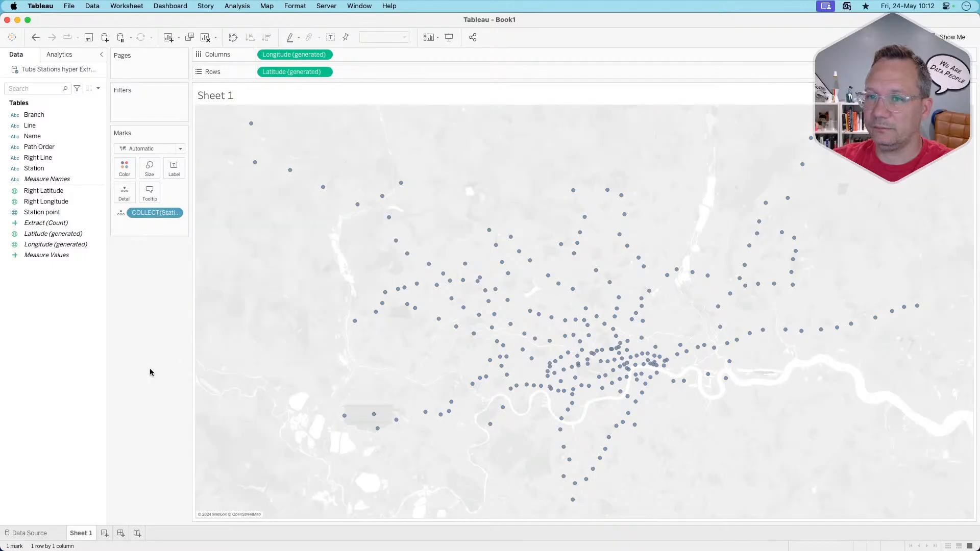
click(156, 147)
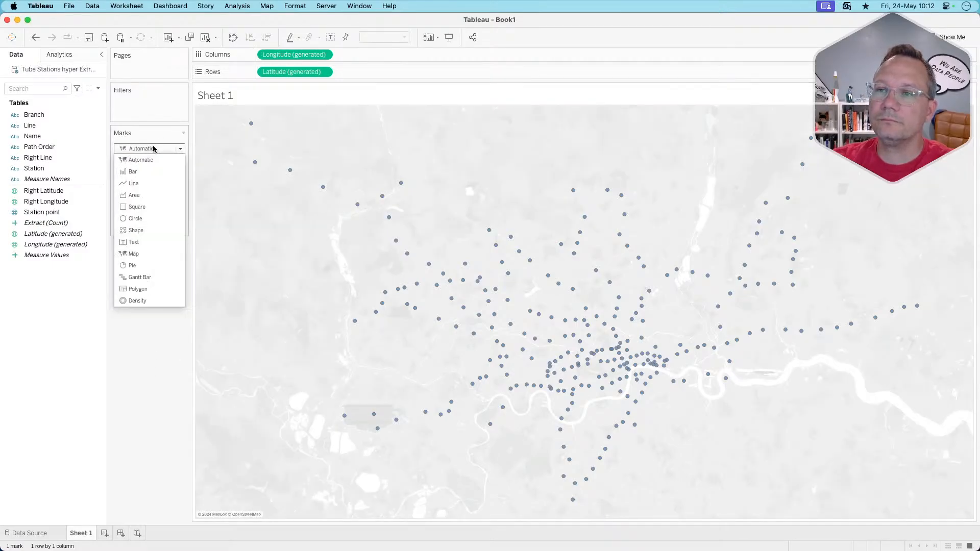
click(138, 207)
click(144, 149)
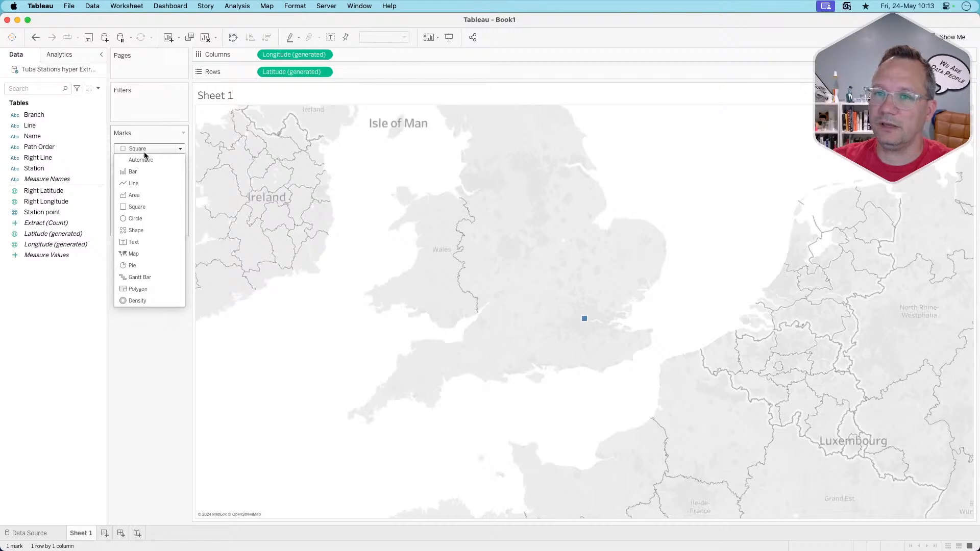
click(135, 218)
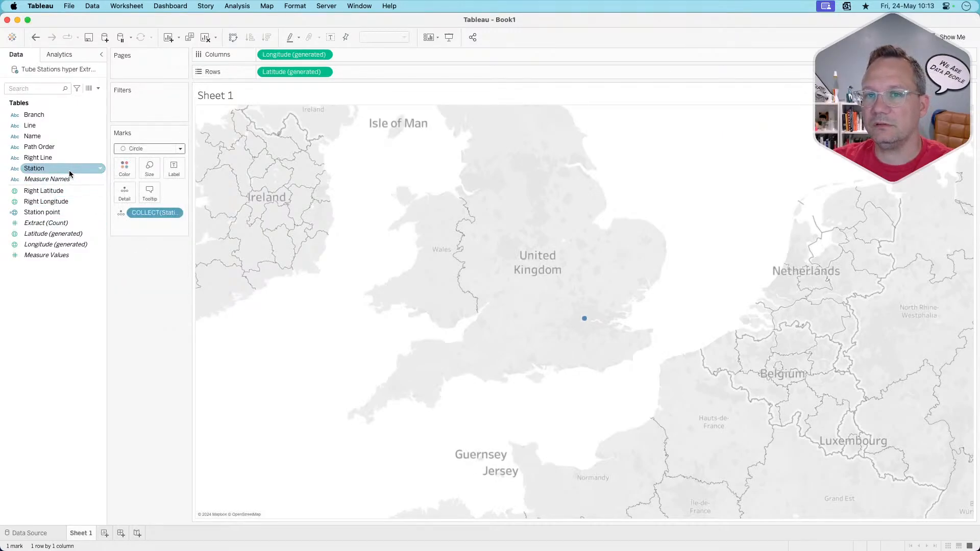
Add the Station field to the marks' detail so each tube station is plotted as its own point.
drag(69, 173, 121, 191)
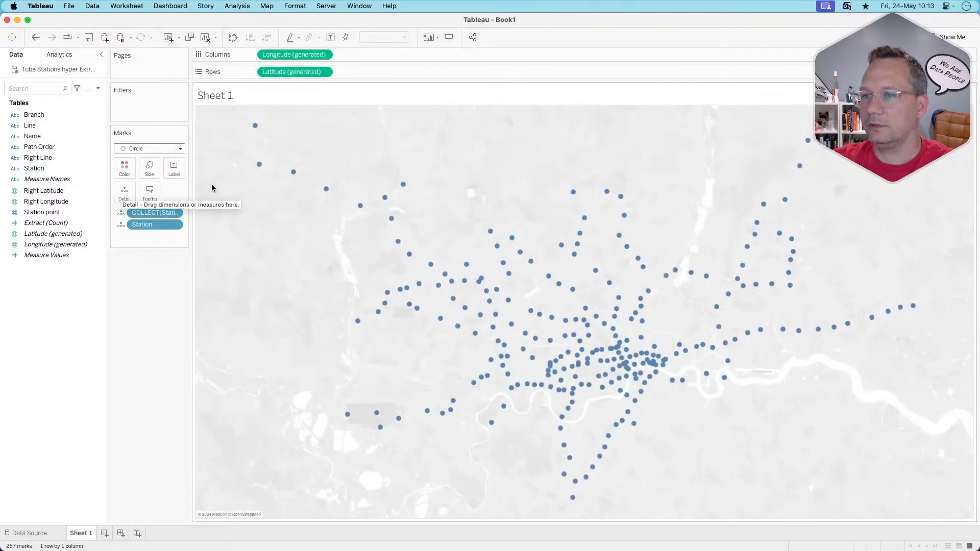
mouse_move(294, 175)
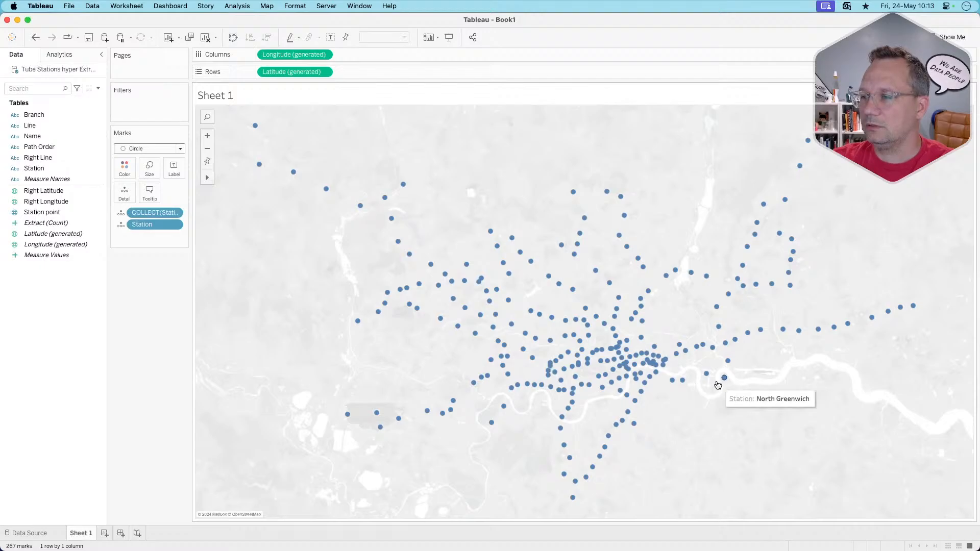
Try to build a calculated field with the formula MAKELINE([Right Latitude],[Right Longitude]).
right_click(55, 303)
key(Escape)
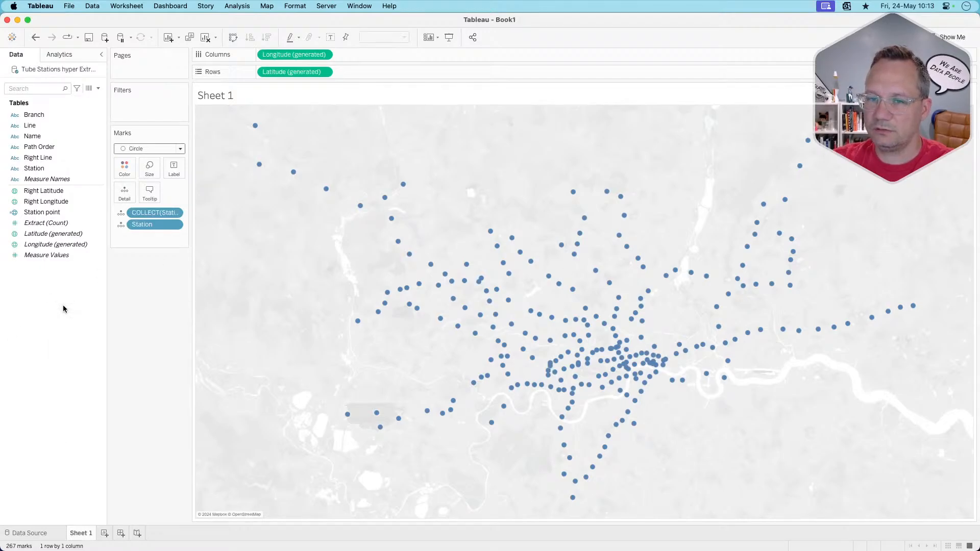
right_click(54, 287)
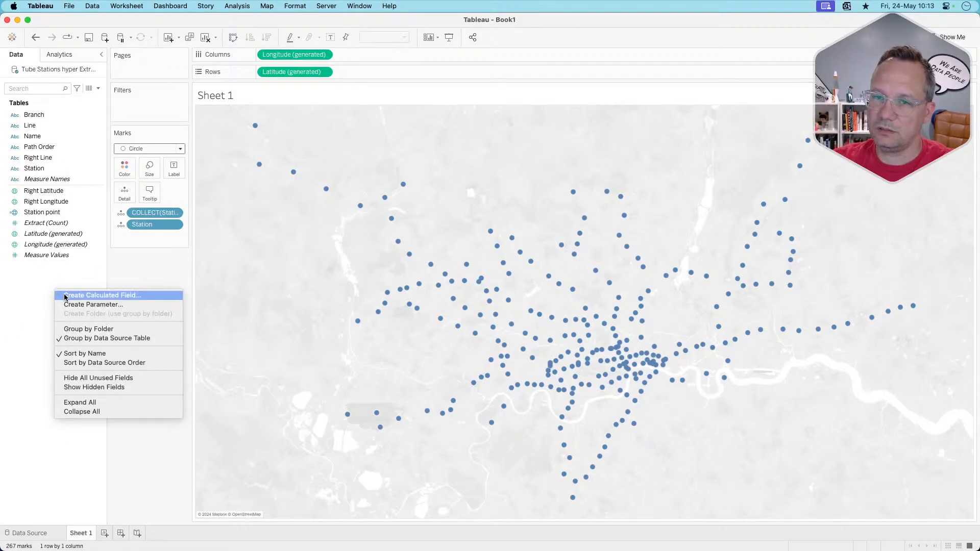
click(64, 296)
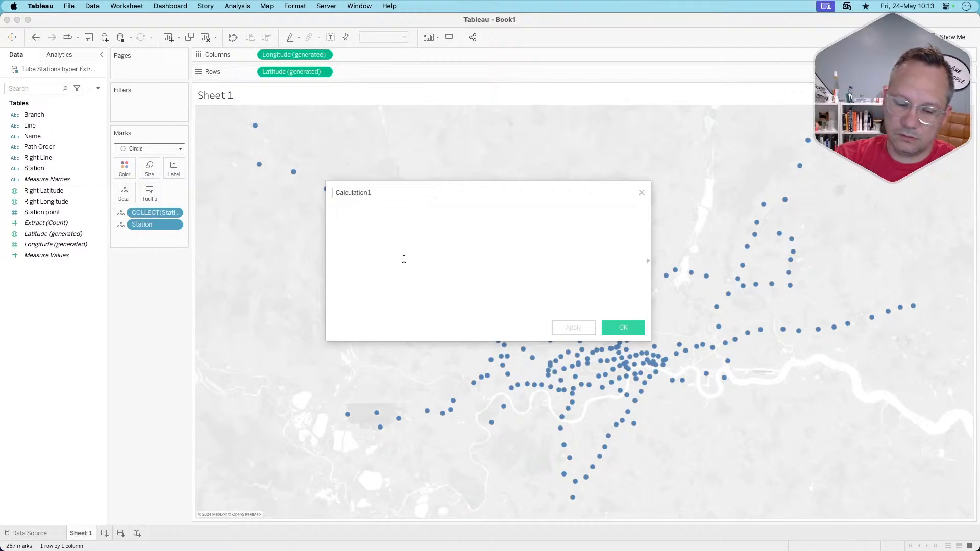
text(make)
key(Down)
key(Down)
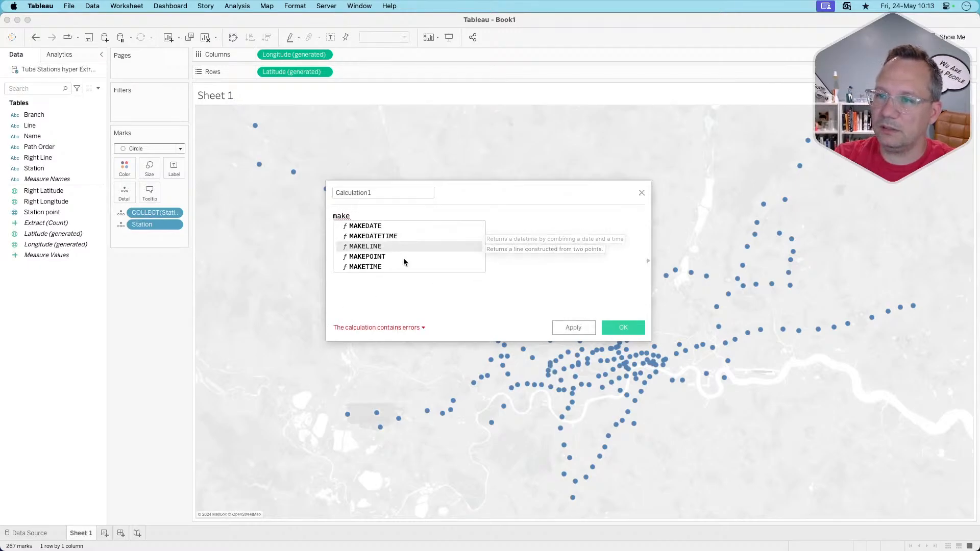
key(Return)
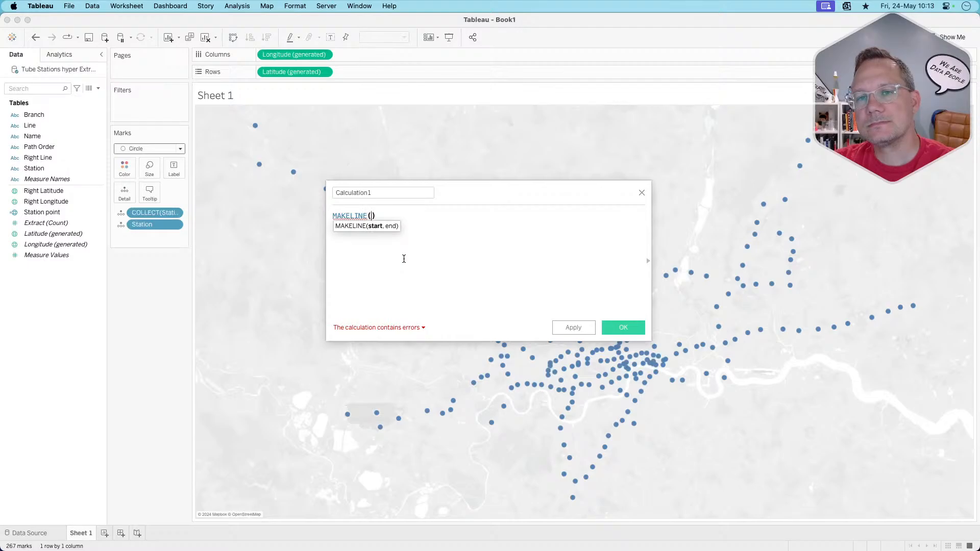
text(lat)
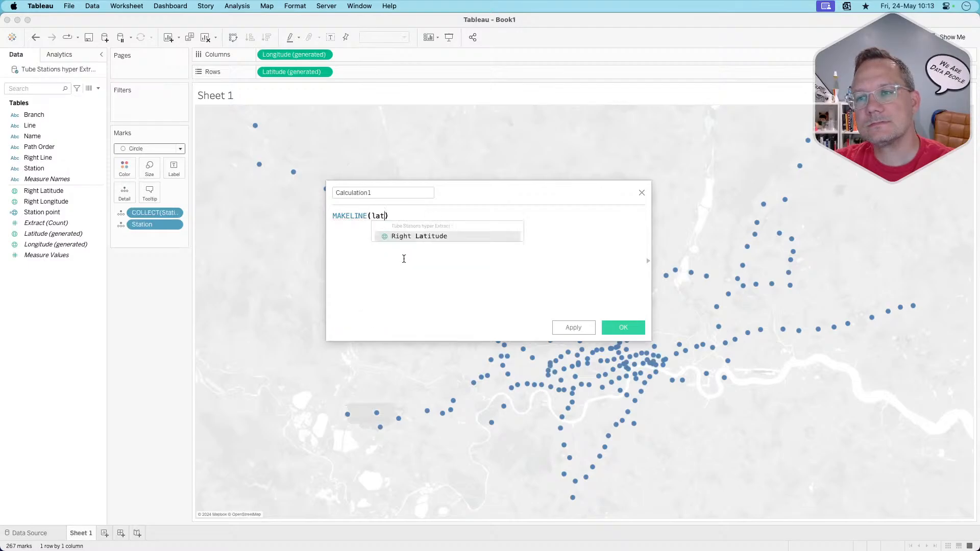
key(Return)
text(,la)
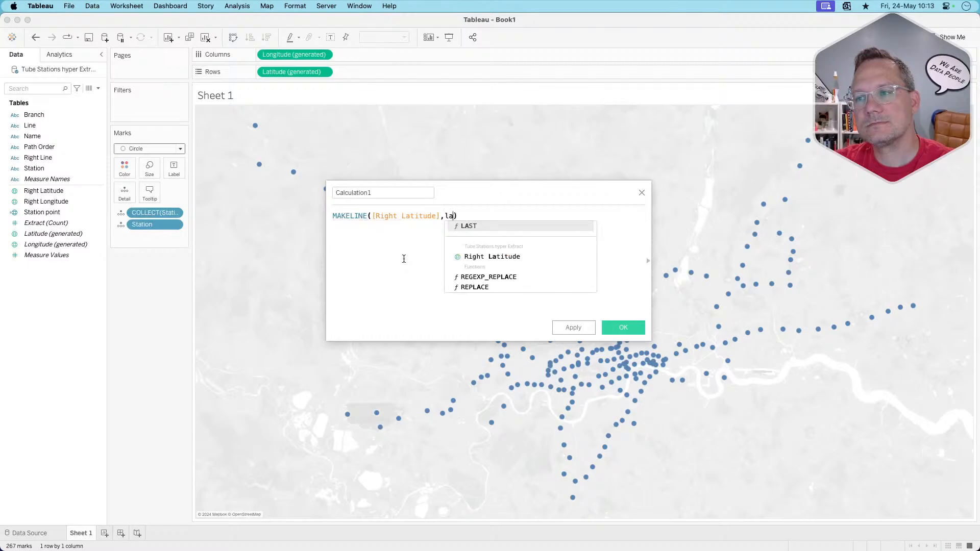
key(BackSpace)
text(o)
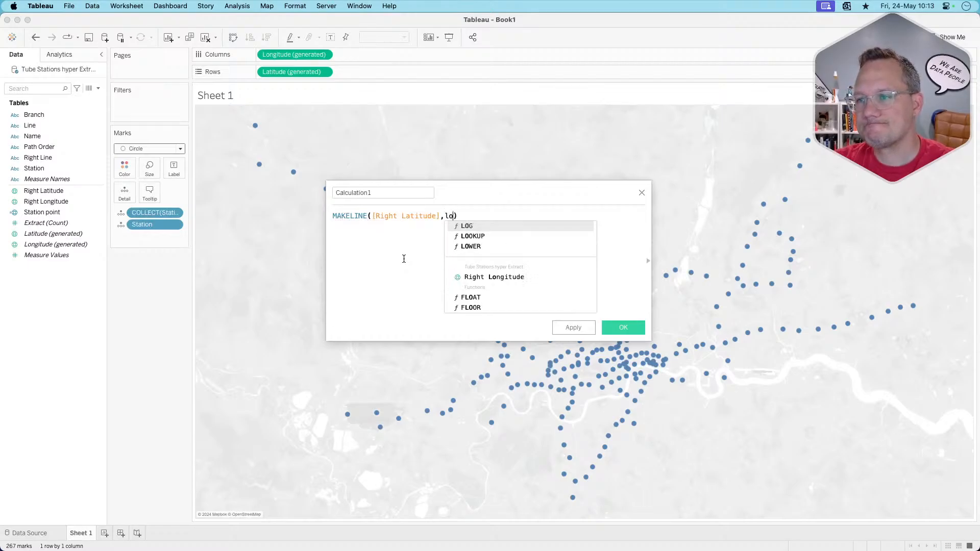
text(m)
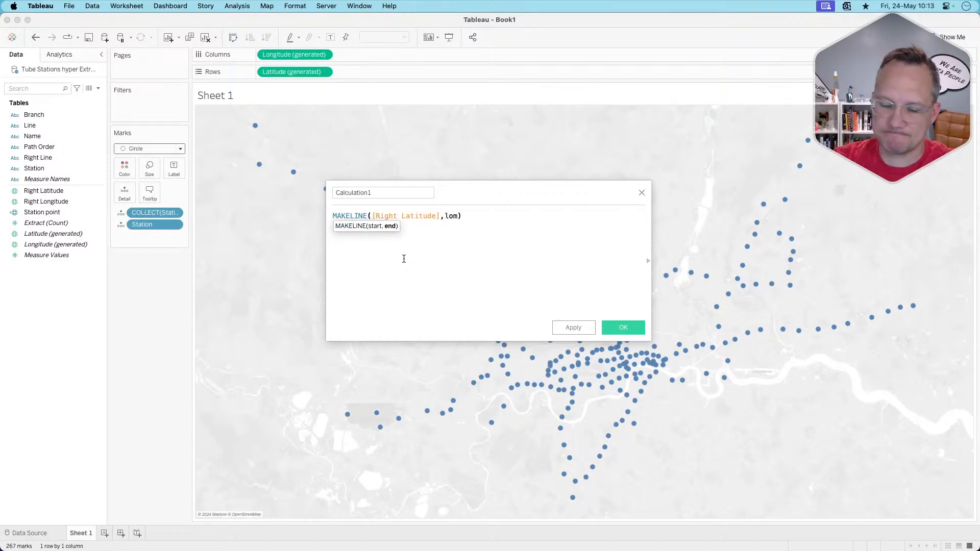
key(BackSpace)
text(n)
key(Return)
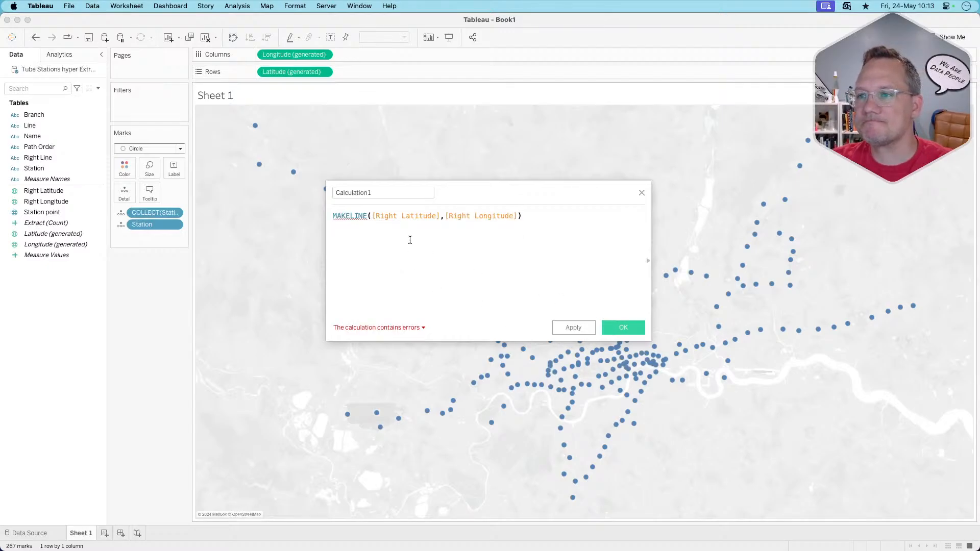
Check the MAKELINE formula's error details and discard the calculation.
click(395, 218)
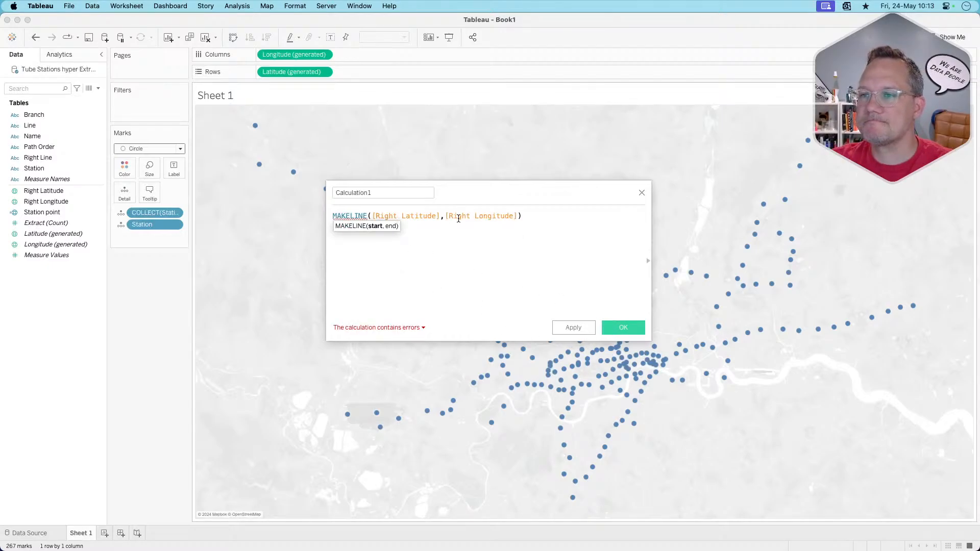
click(397, 328)
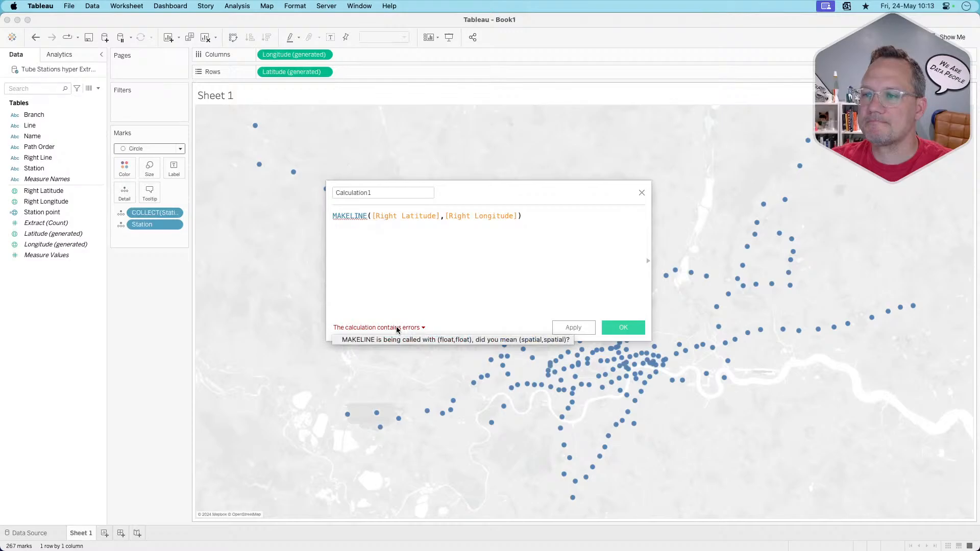
click(397, 302)
click(370, 331)
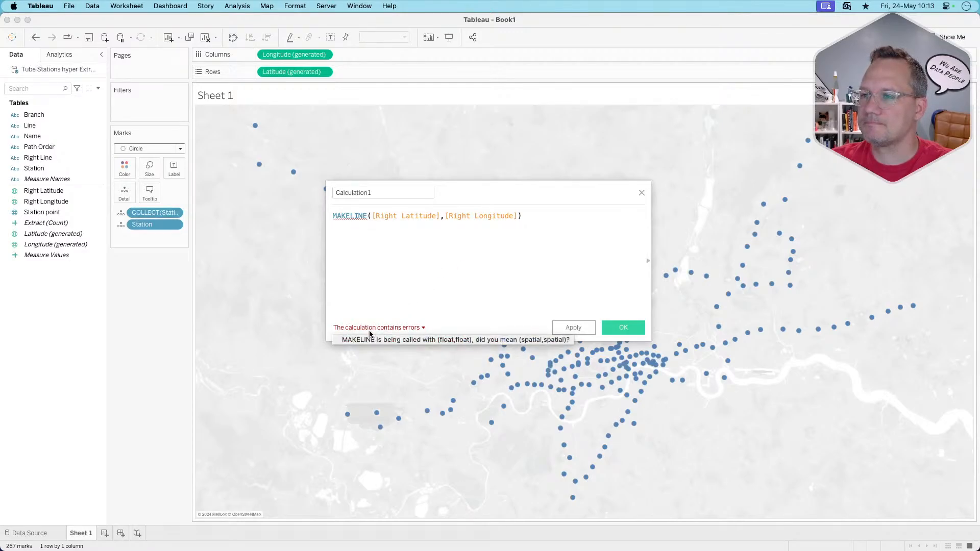
click(531, 220)
drag(531, 218, 326, 217)
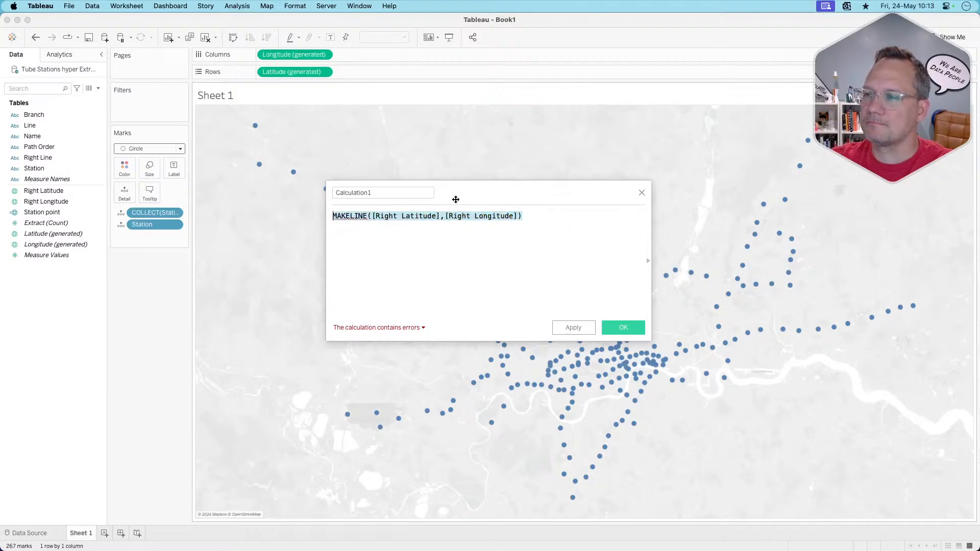
click(642, 194)
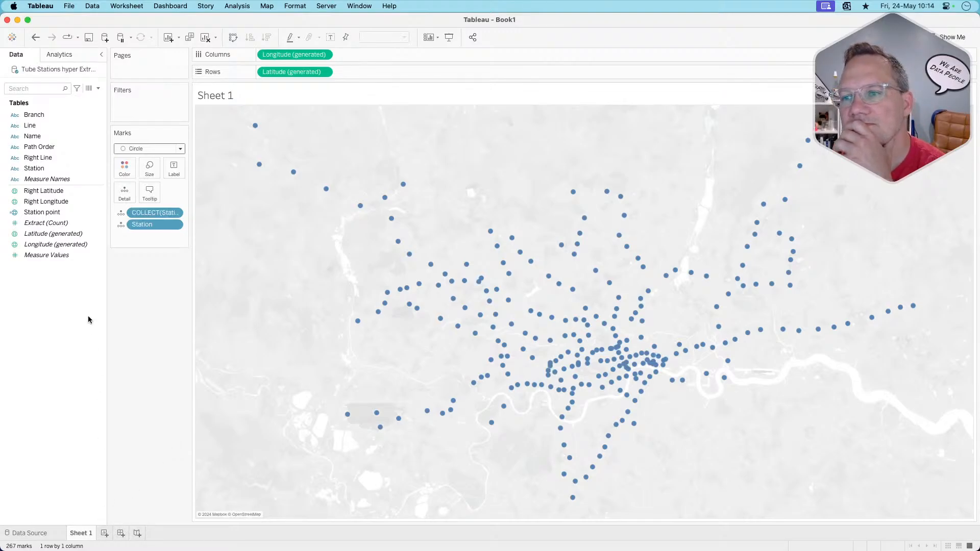
Try the Line mark type with a second copy of Station point on the marks, and undo the copy.
click(153, 148)
click(151, 184)
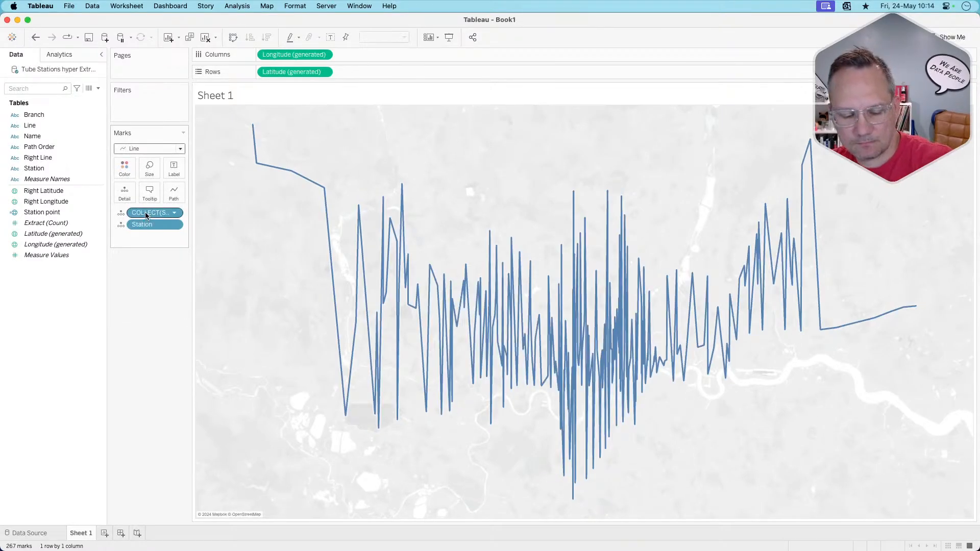
mouse_move(146, 215)
mouse_down()
mouse_move(160, 204)
mouse_move(153, 220)
mouse_up()
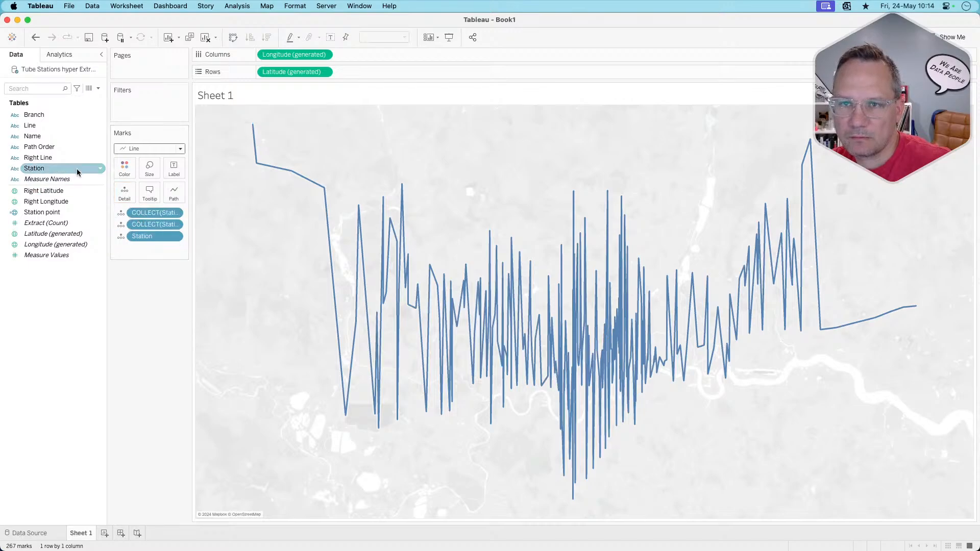
key(super+z)
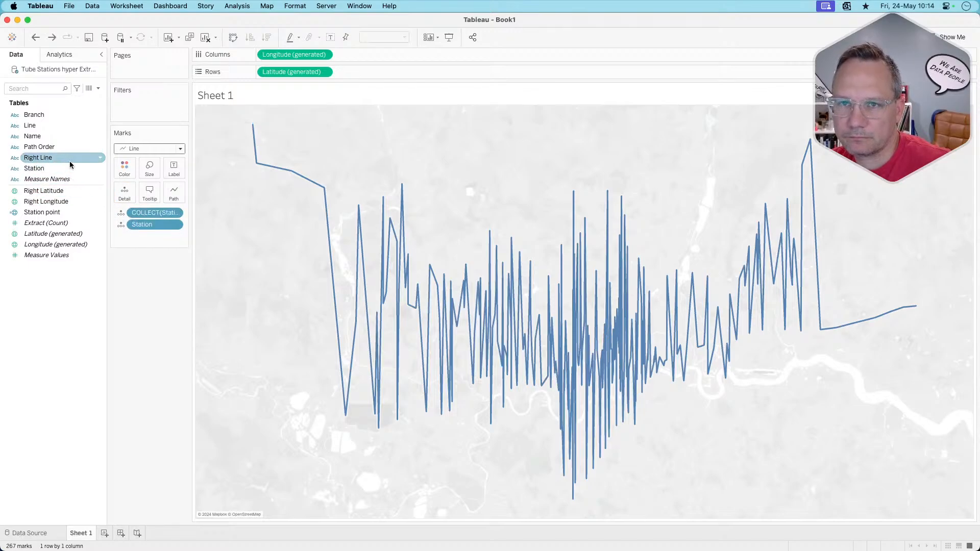
Try Path Order as the path of the line marks, remove it, and undo back to the Circle mark type.
drag(65, 148, 174, 193)
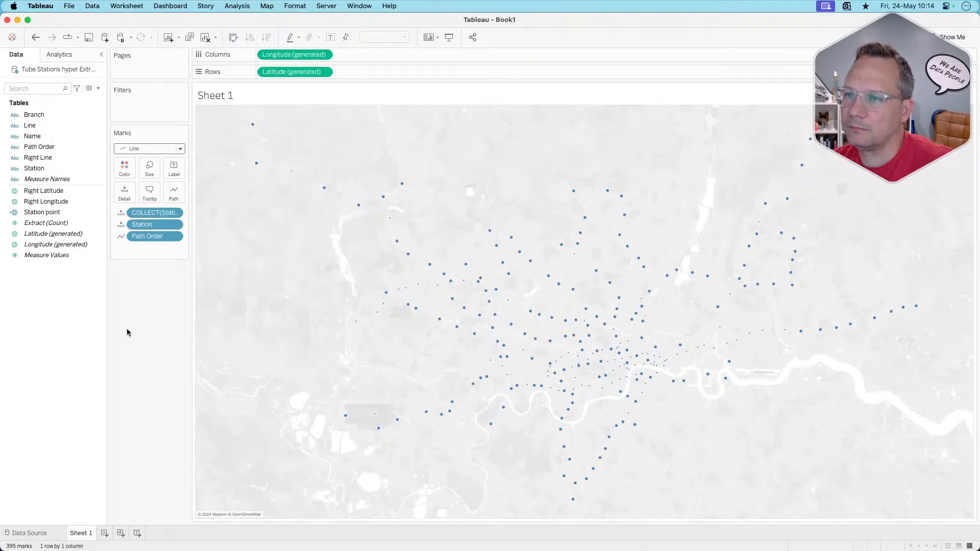
mouse_move(330, 190)
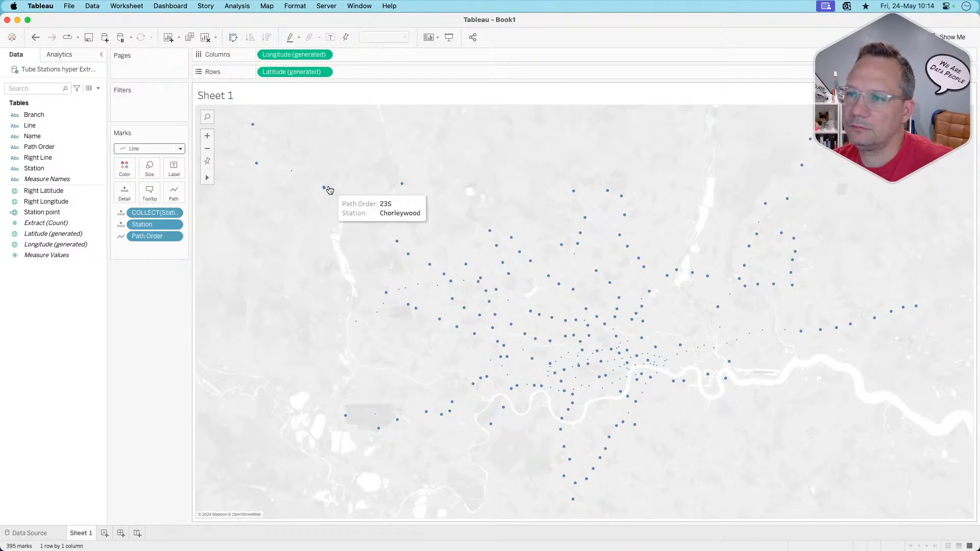
drag(154, 236, 140, 329)
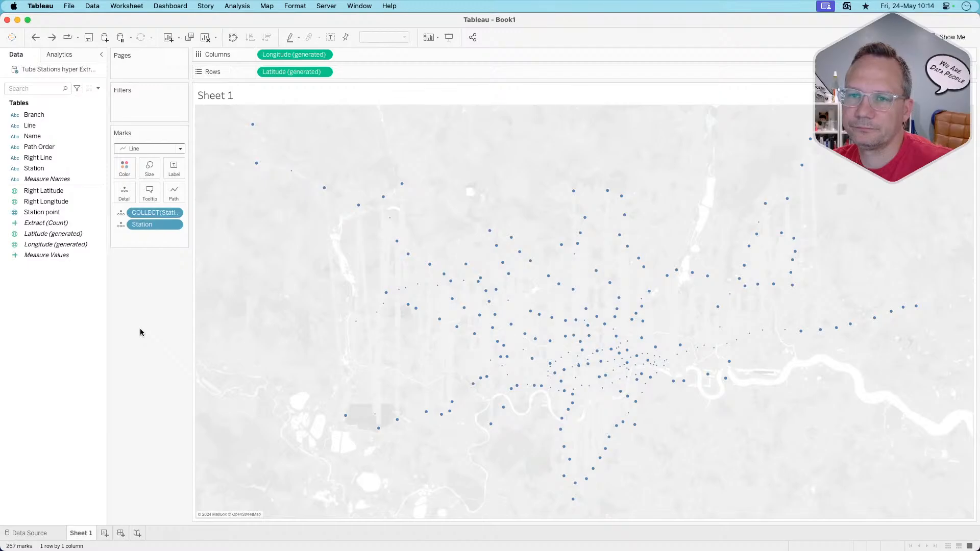
key(super+z)
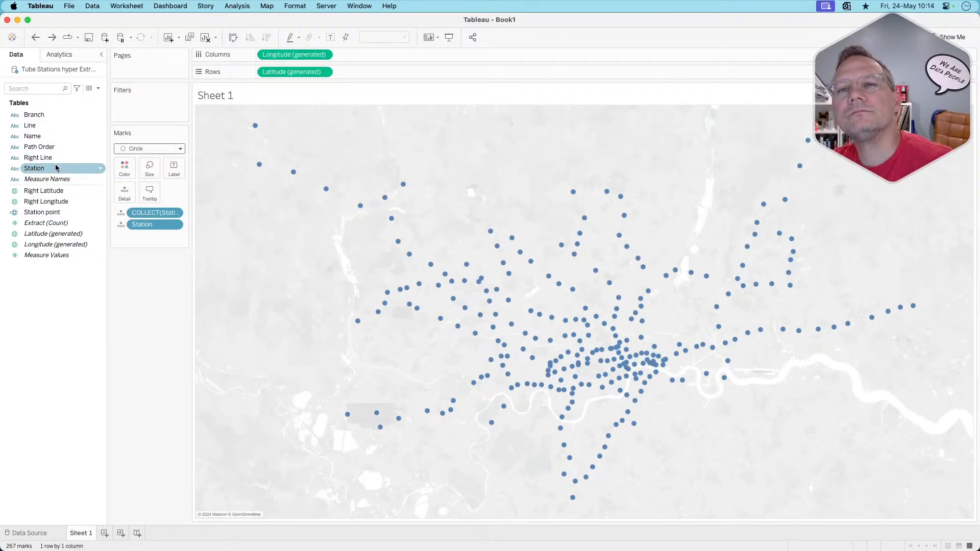
Try labelling the station points with the Right Line field, and undo the labels.
drag(53, 158, 173, 170)
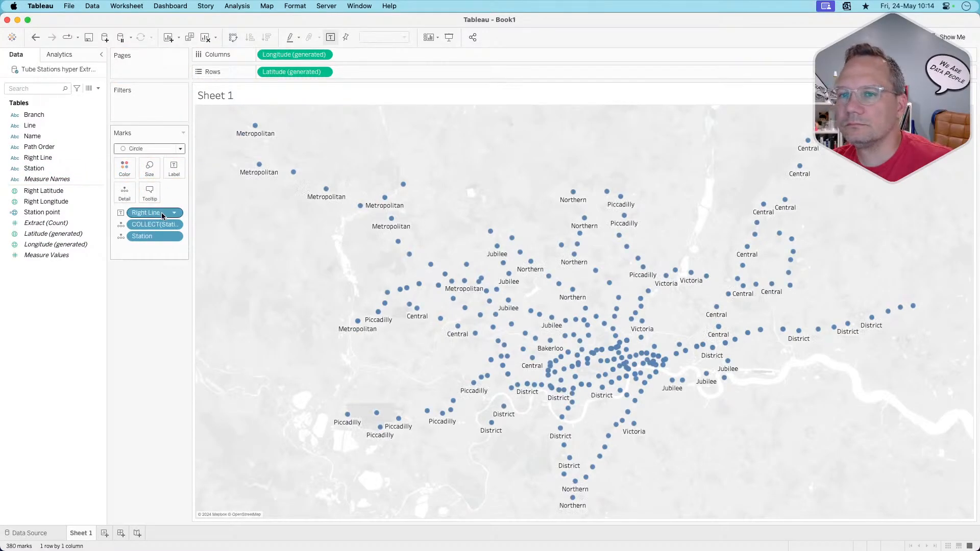
key(super+z)
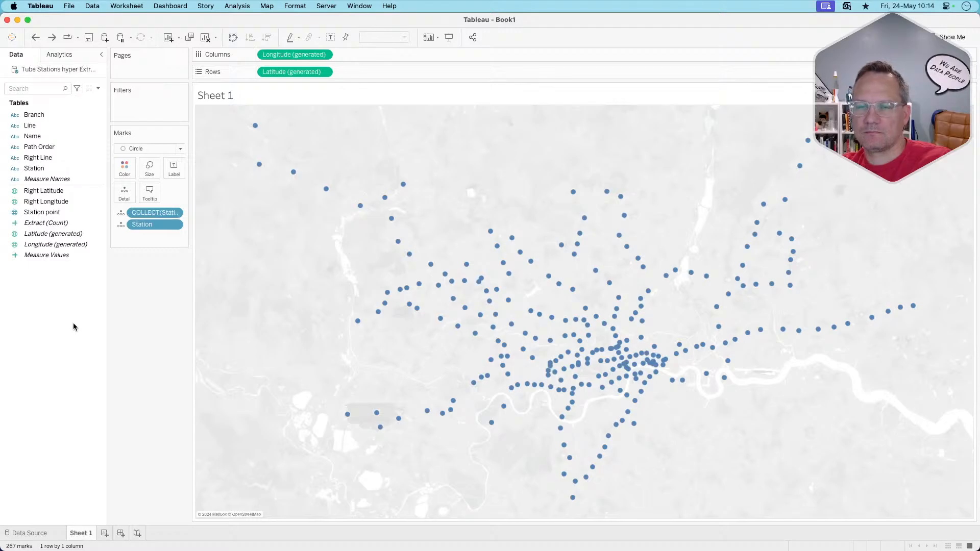
Add a new blank worksheet, Sheet 2, and return to the station map on Sheet 1.
click(104, 532)
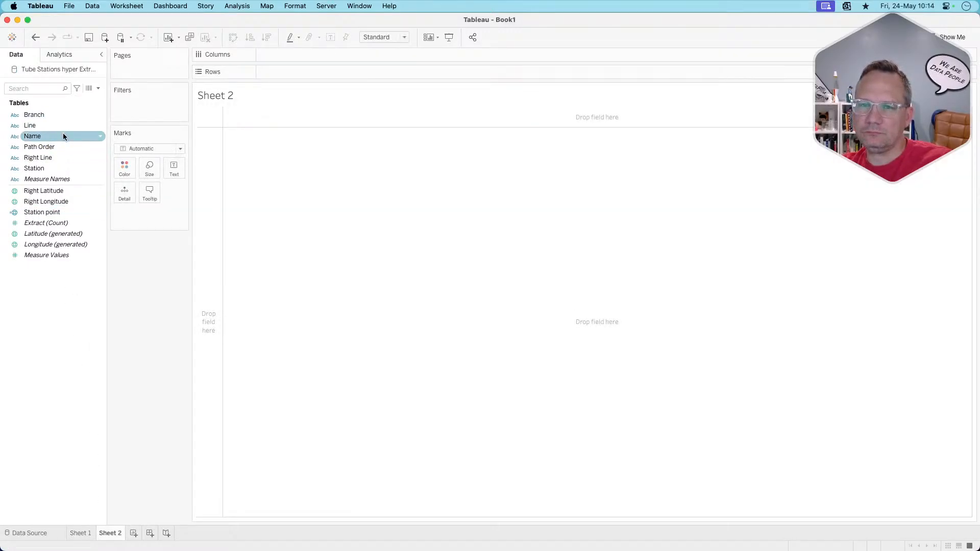
click(80, 533)
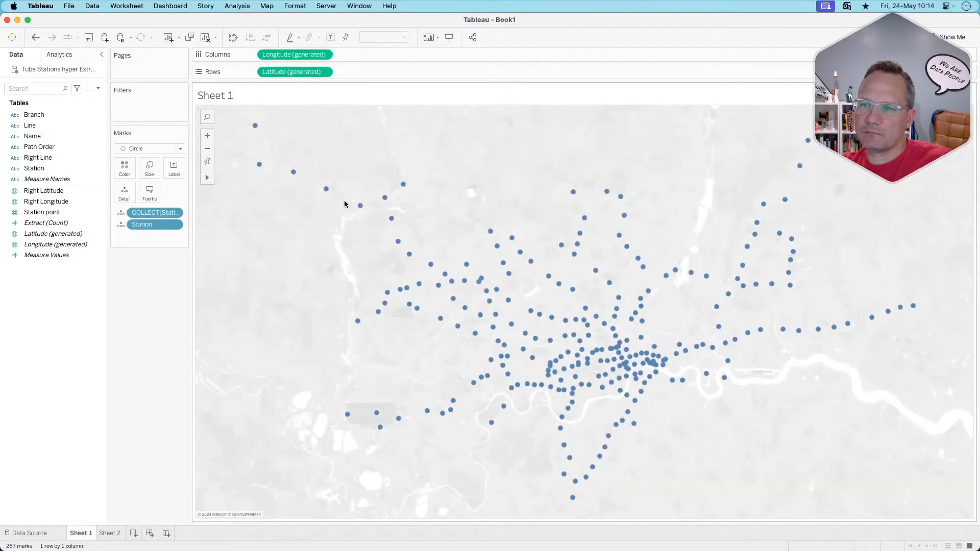
mouse_move(327, 192)
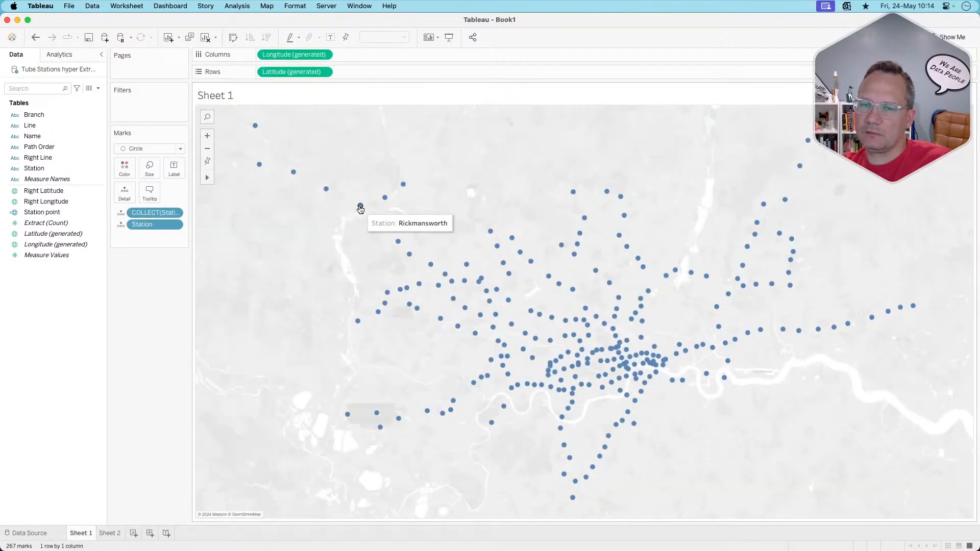
right_click(49, 319)
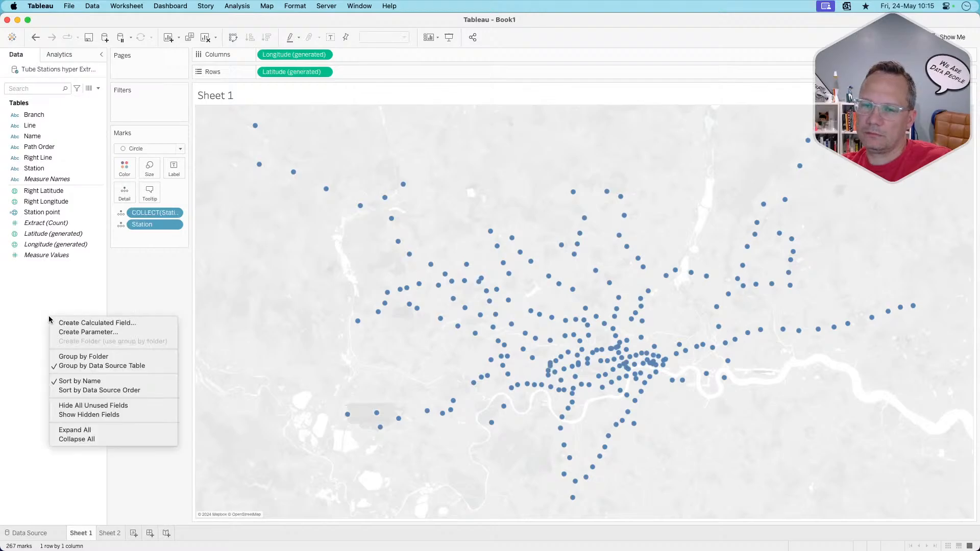
click(72, 297)
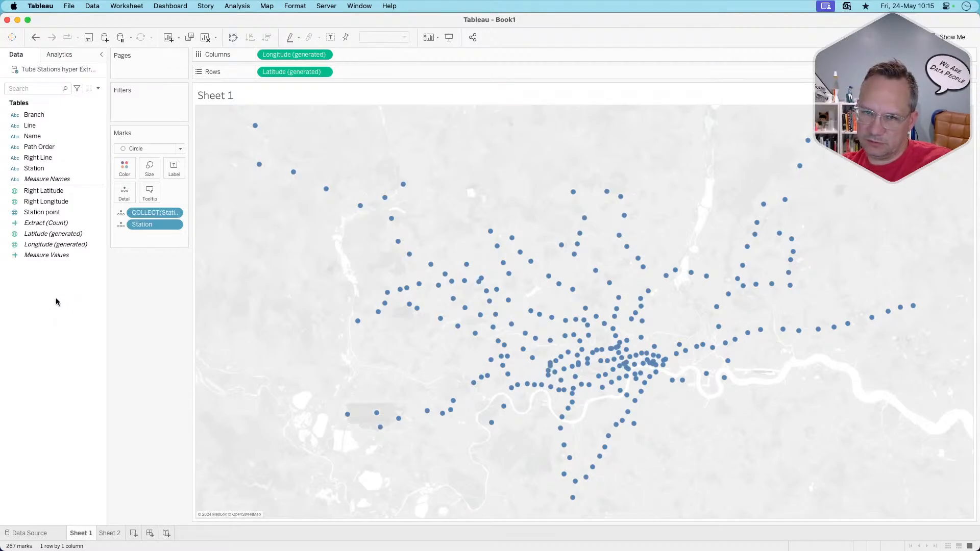
right_click(56, 300)
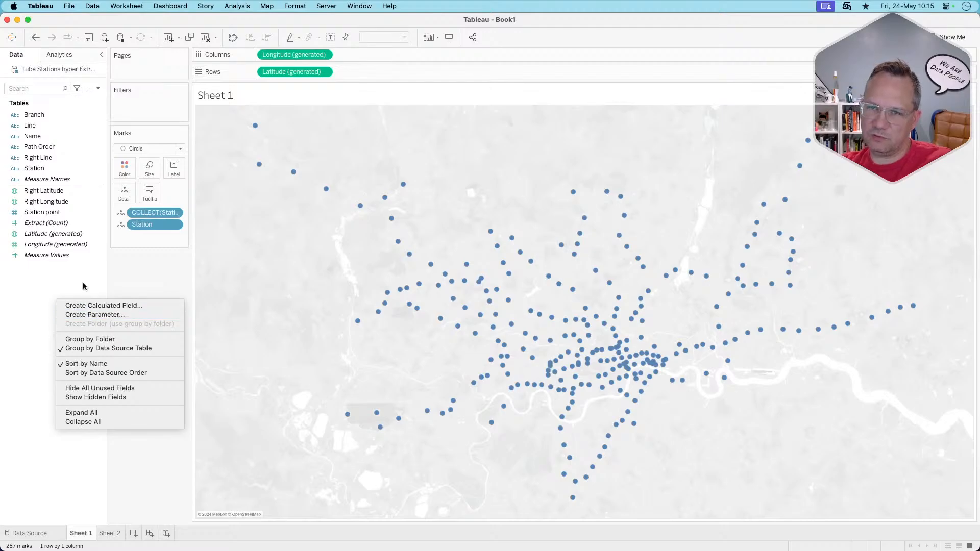
click(84, 287)
right_click(84, 286)
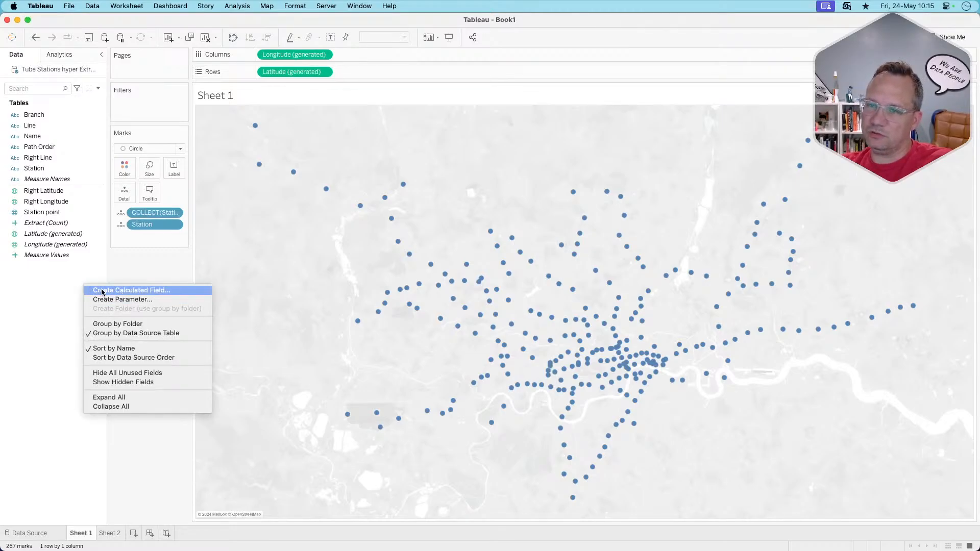
click(55, 273)
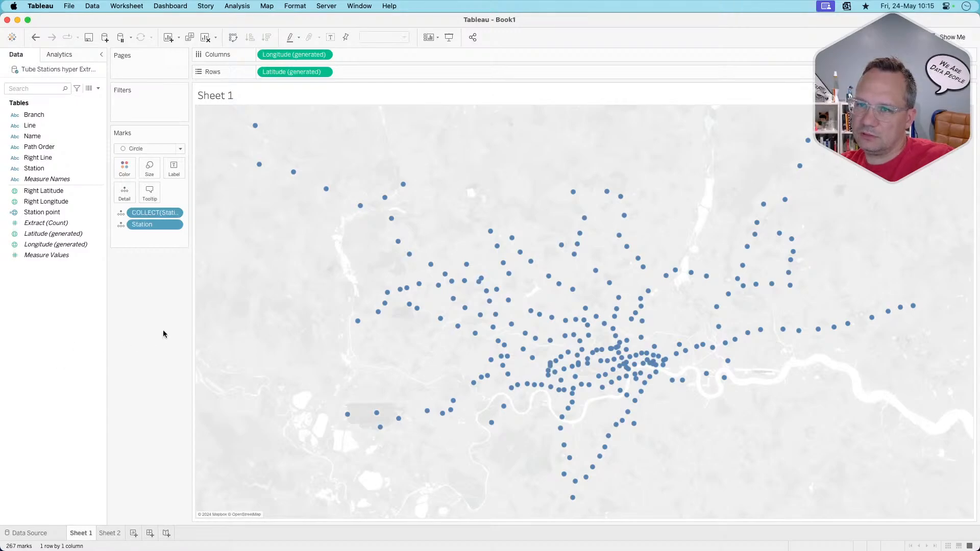
key(super+Tab)
key(super+Tab)
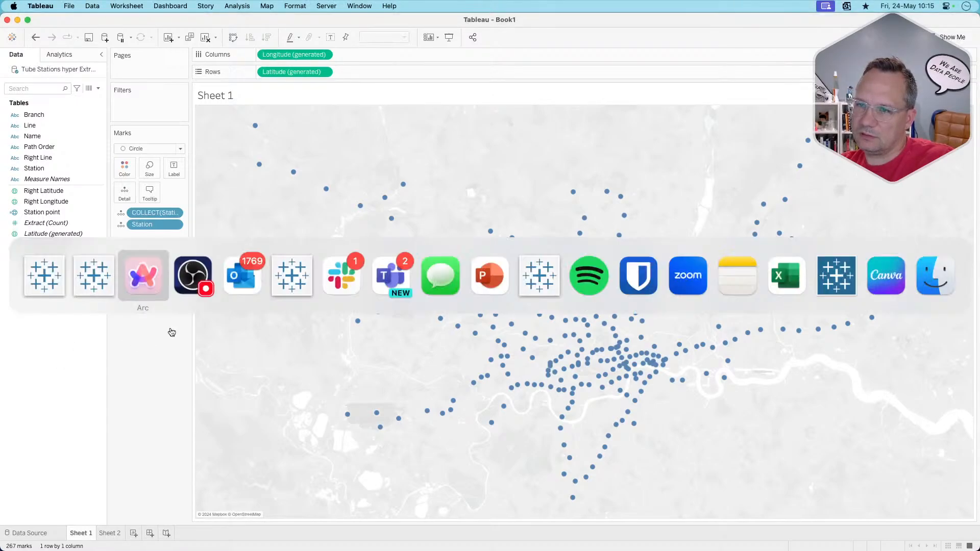
key(super+Tab)
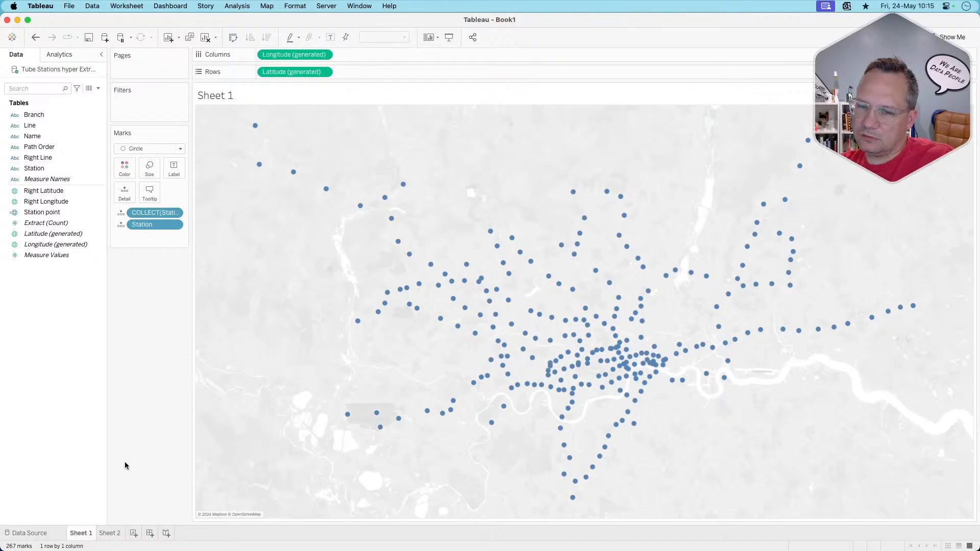
Open the underlying data of the Tube Stations hyper Extract and widen its window to show the remaining columns.
click(88, 94)
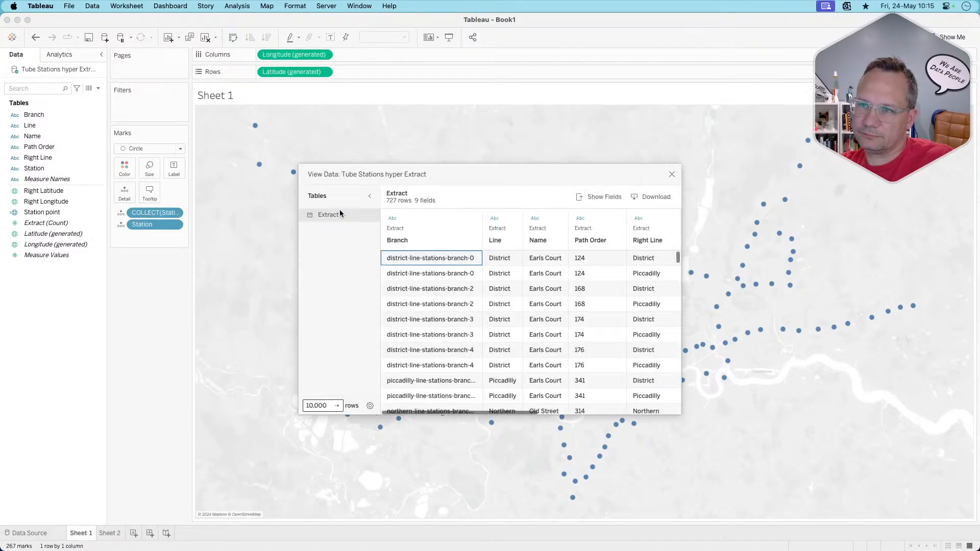
click(680, 328)
drag(681, 328, 912, 332)
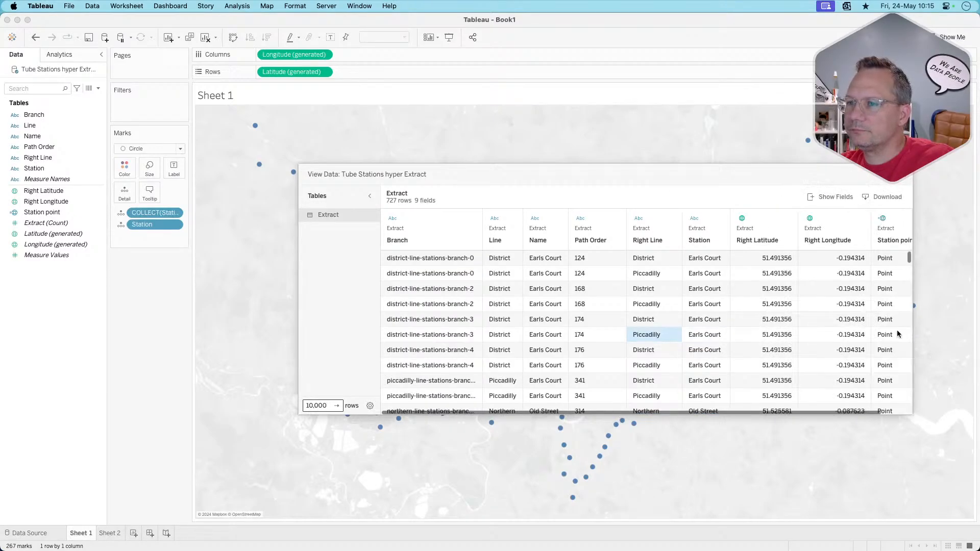
click(434, 264)
click(434, 269)
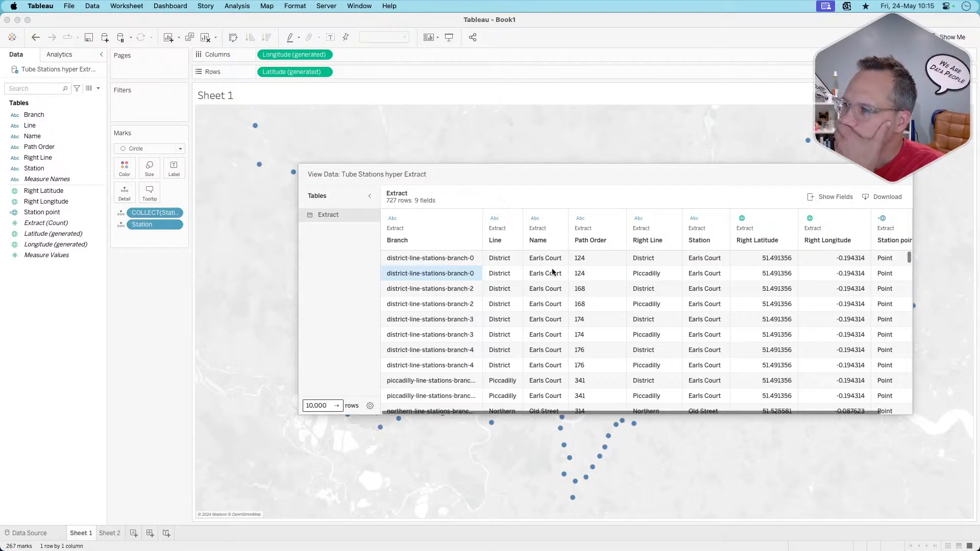
Examine how Branch, Path Order and Right Line relate across the extract's station rows, and close the data view.
scroll(457, 305, down, 5)
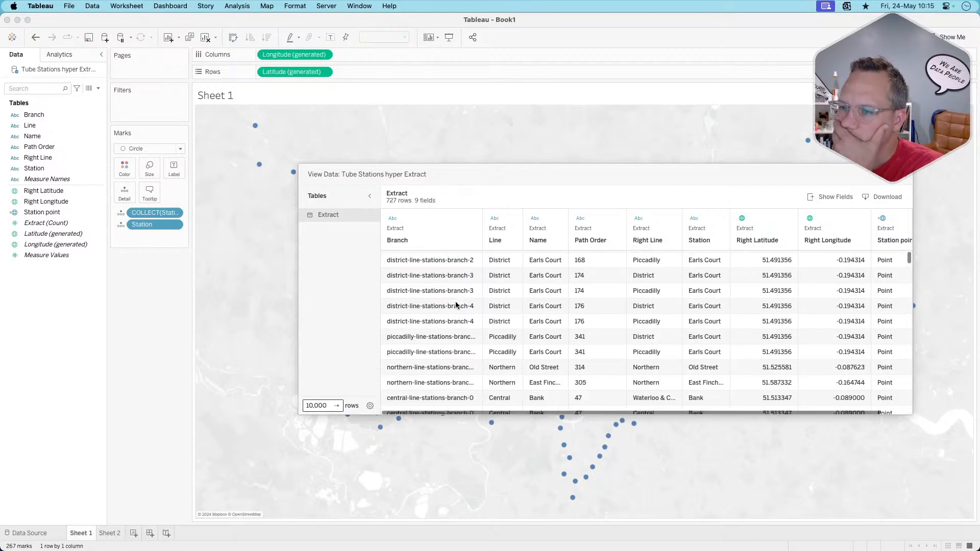
scroll(457, 305, down, 9)
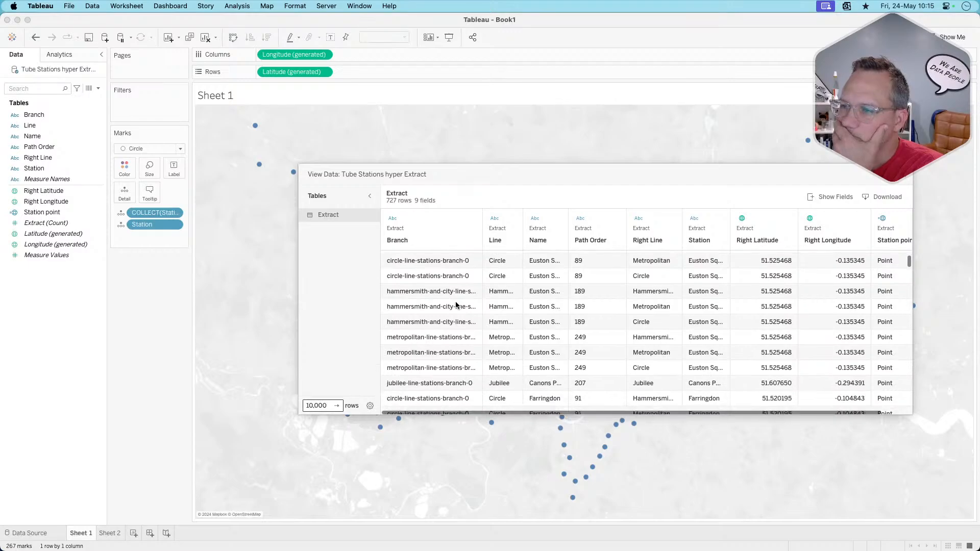
scroll(457, 305, up, 8)
scroll(456, 306, up, 5)
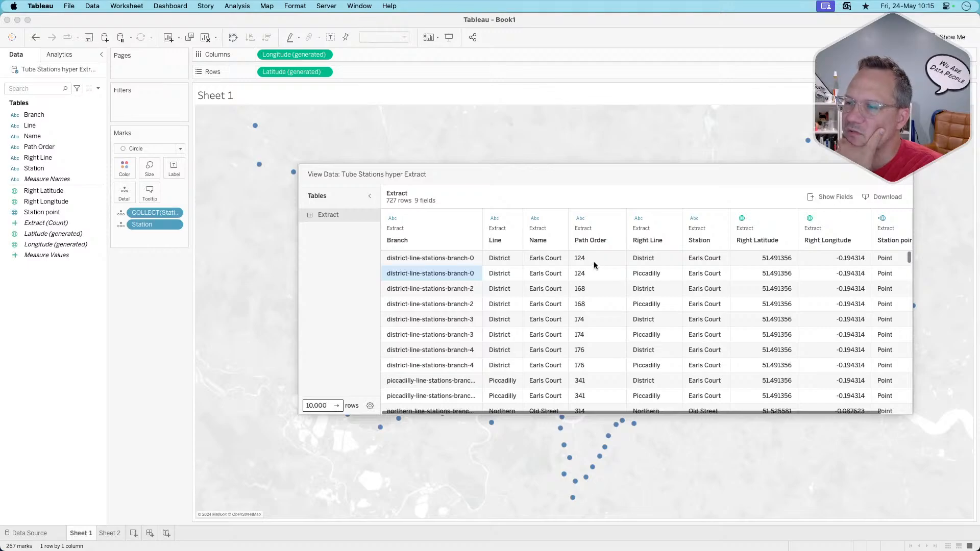
click(436, 259)
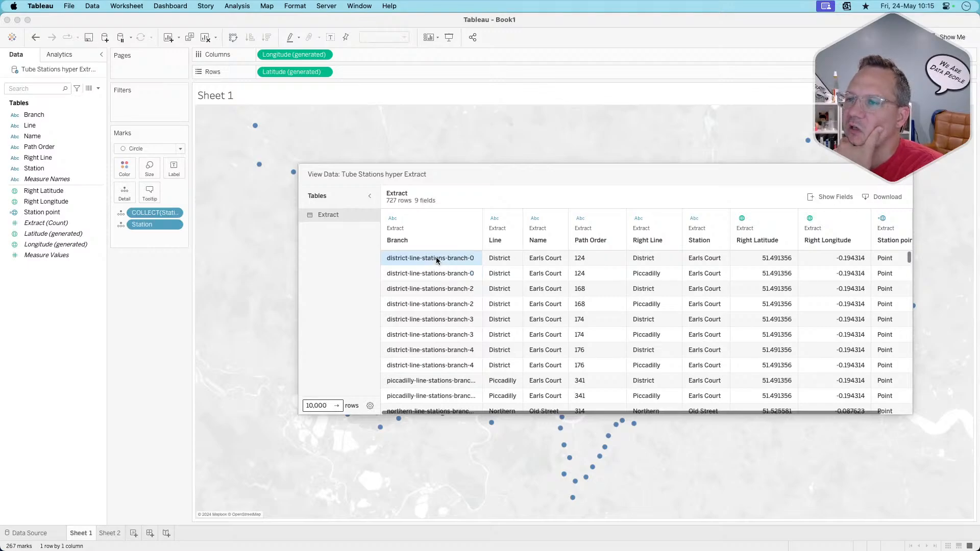
click(597, 263)
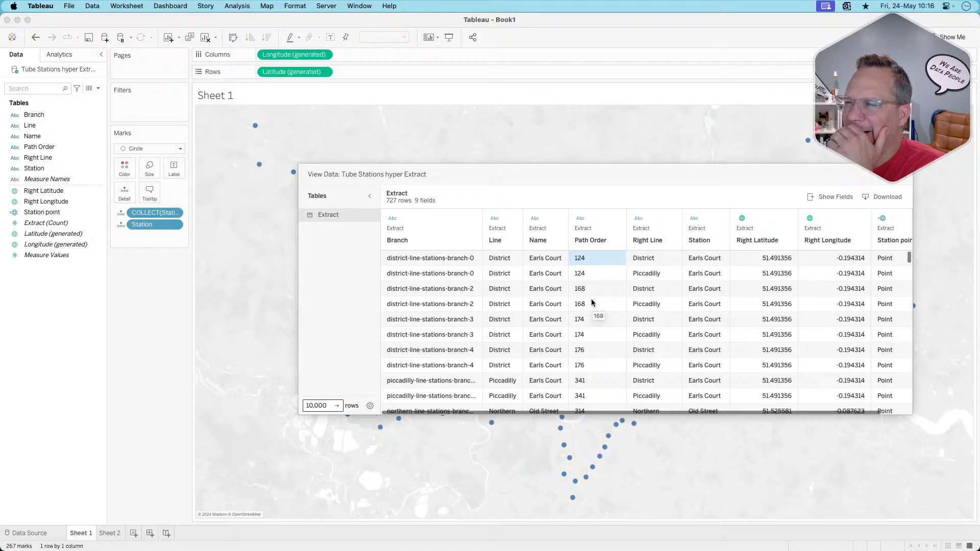
scroll(592, 302, right, 2)
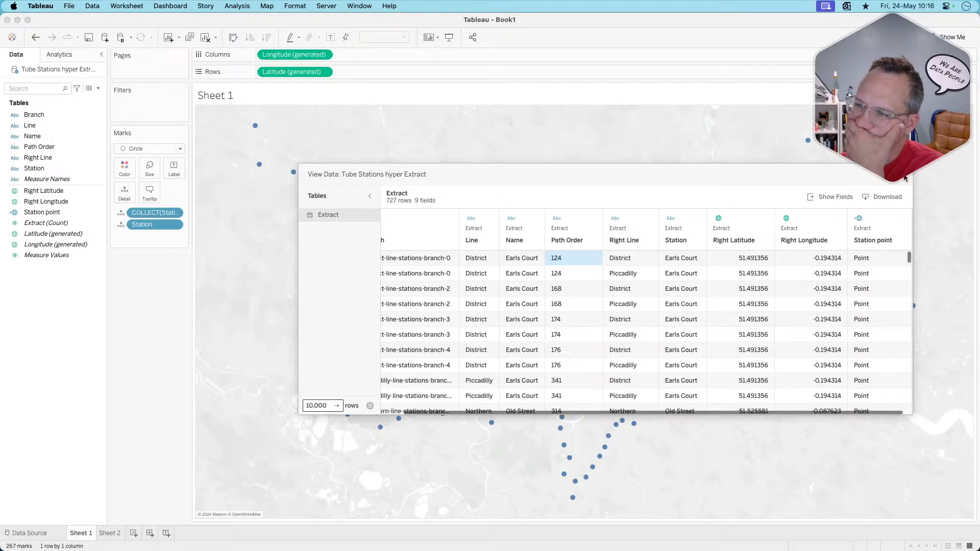
click(904, 175)
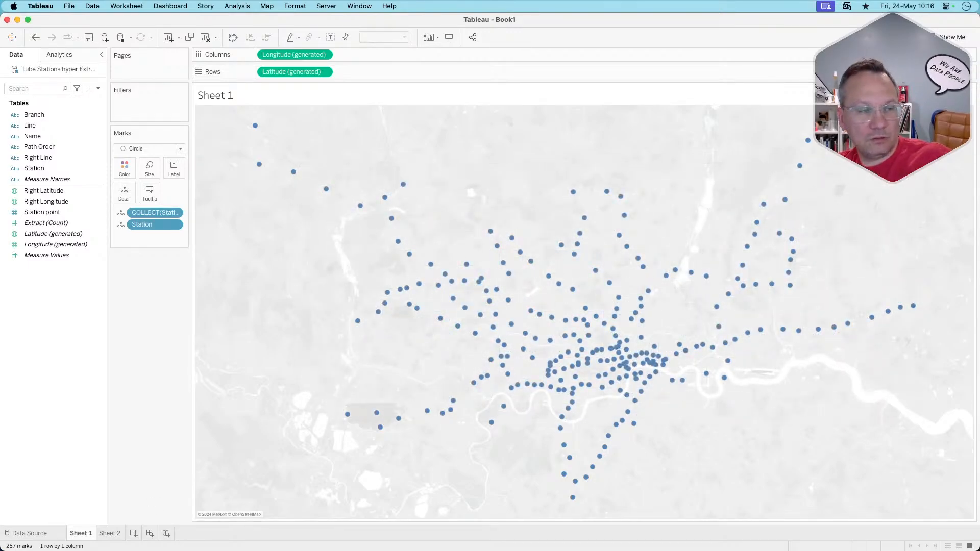
key(super+Tab)
key(super+Tab)
key(super+Tab)
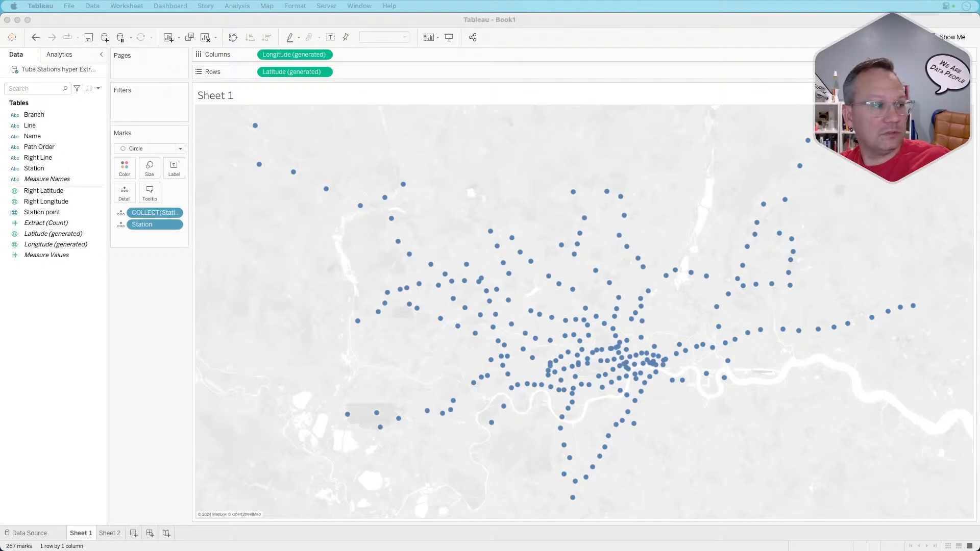
key(super+Tab)
key(super+Tab)
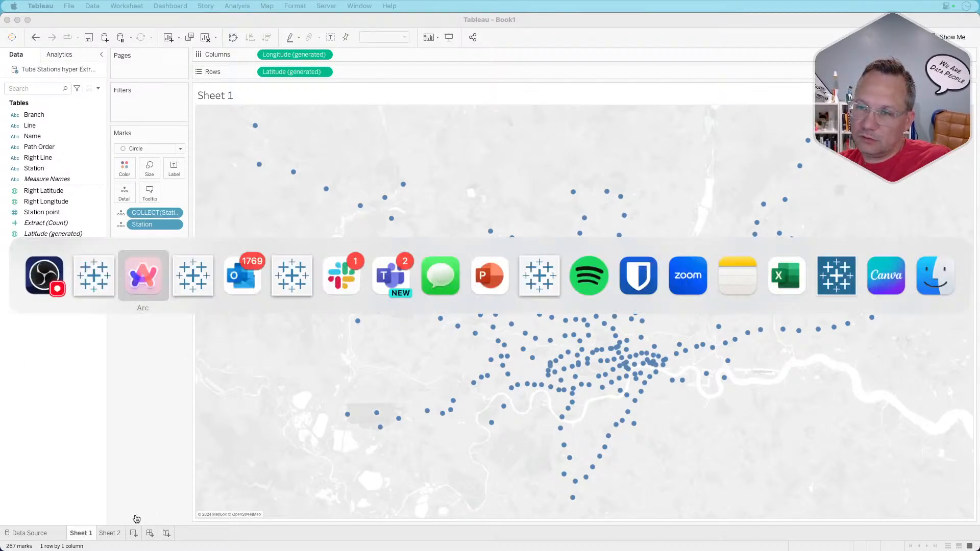
key(super+shift+Tab)
key(super+shift+Tab)
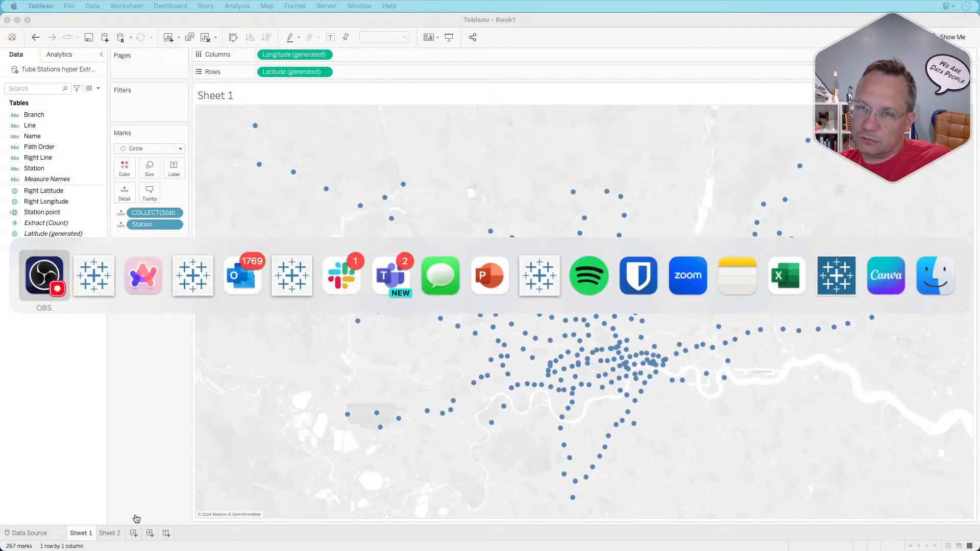
right_click(32, 345)
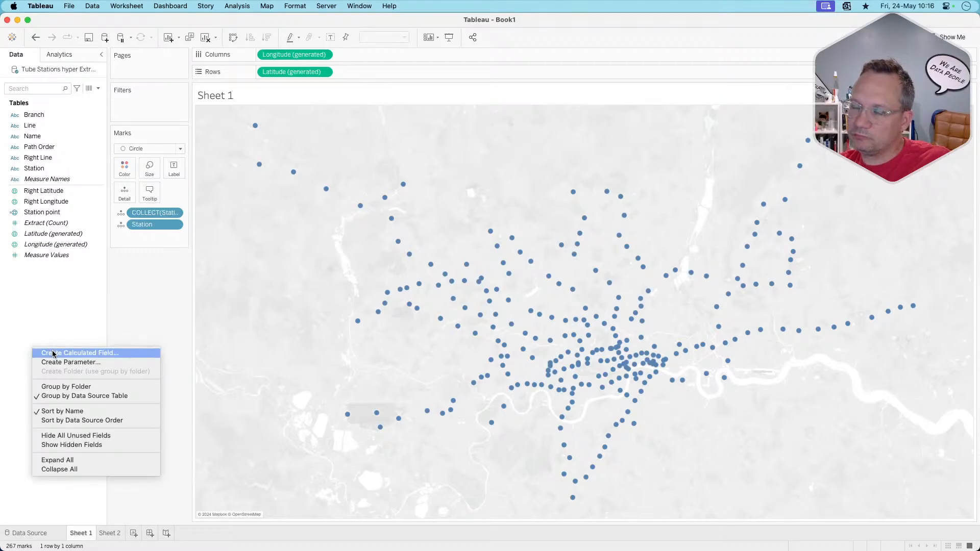
click(61, 352)
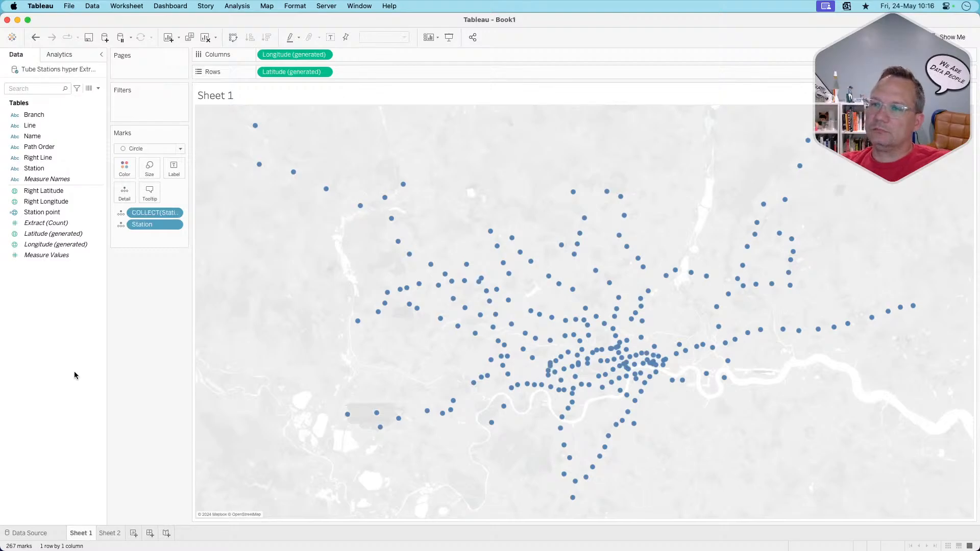
Switch to the Arc browser, search the web for "tableau route map" and open Tableau Help's article on paths between origins and destinations.
key(super+Tab)
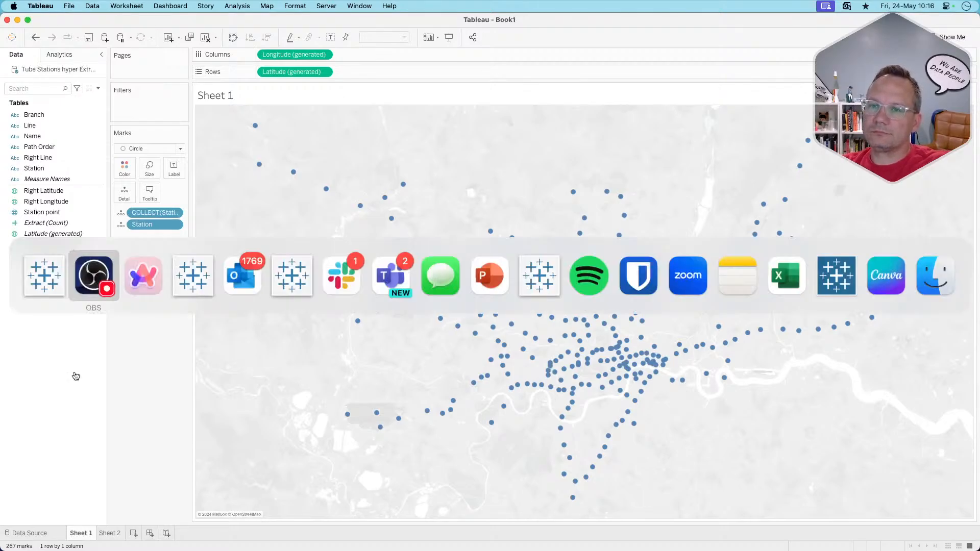
key(super+Tab)
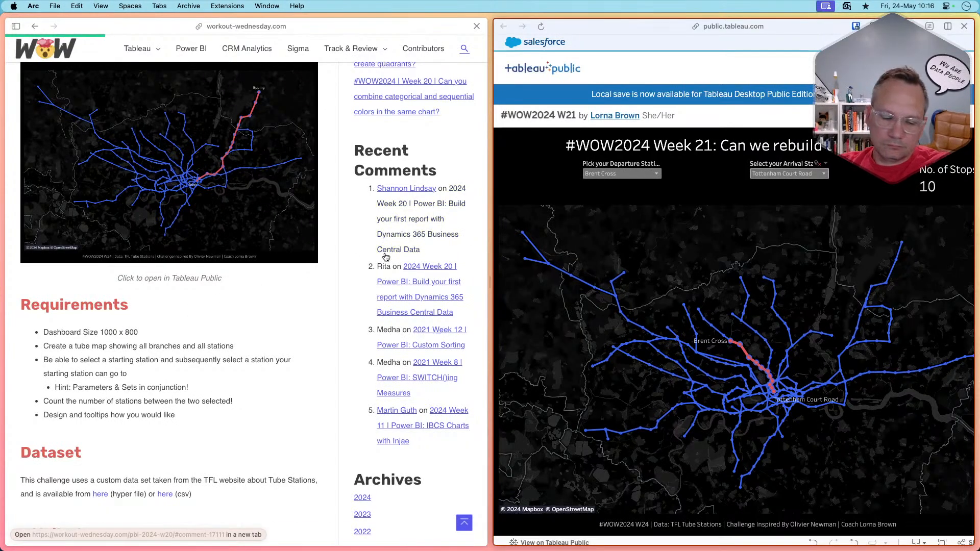
key(super+t)
text(tableau )
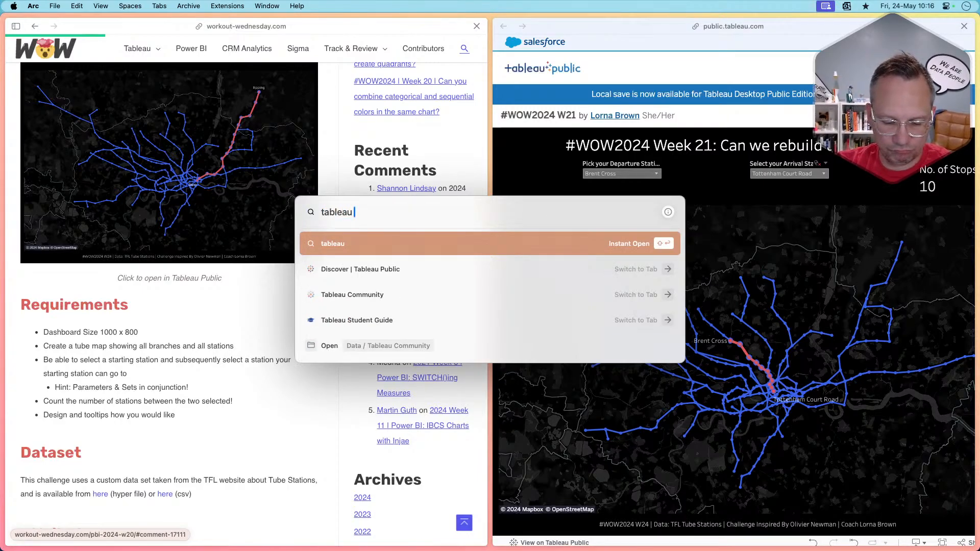
text(route map)
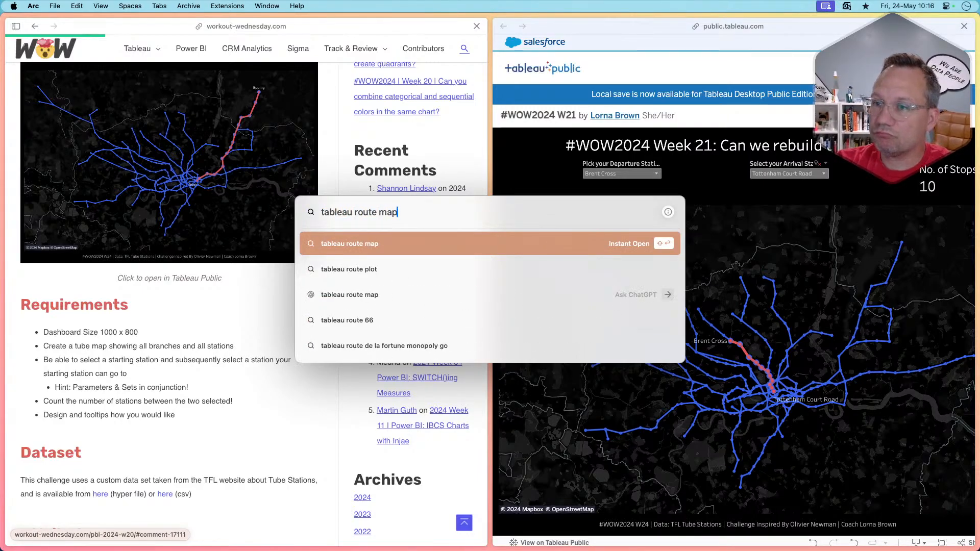
key(Return)
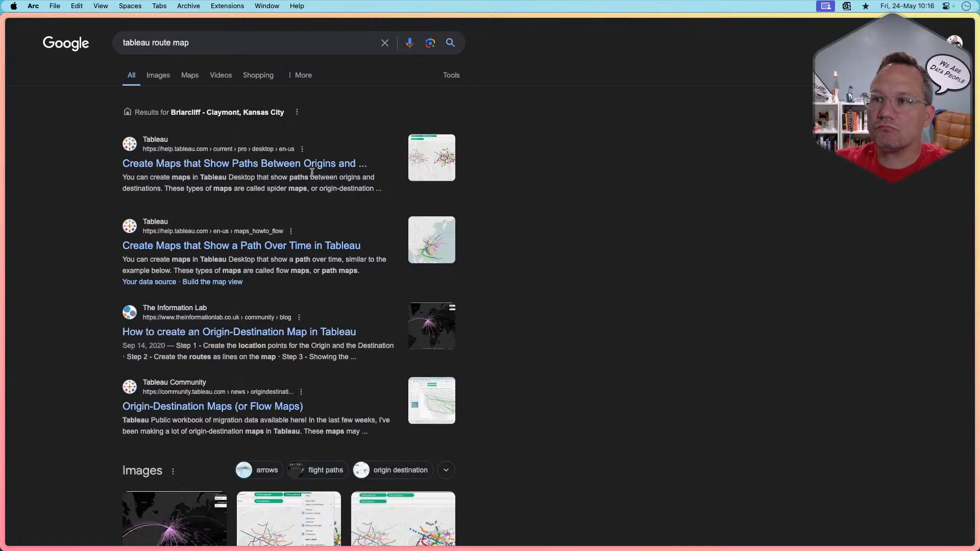
click(282, 165)
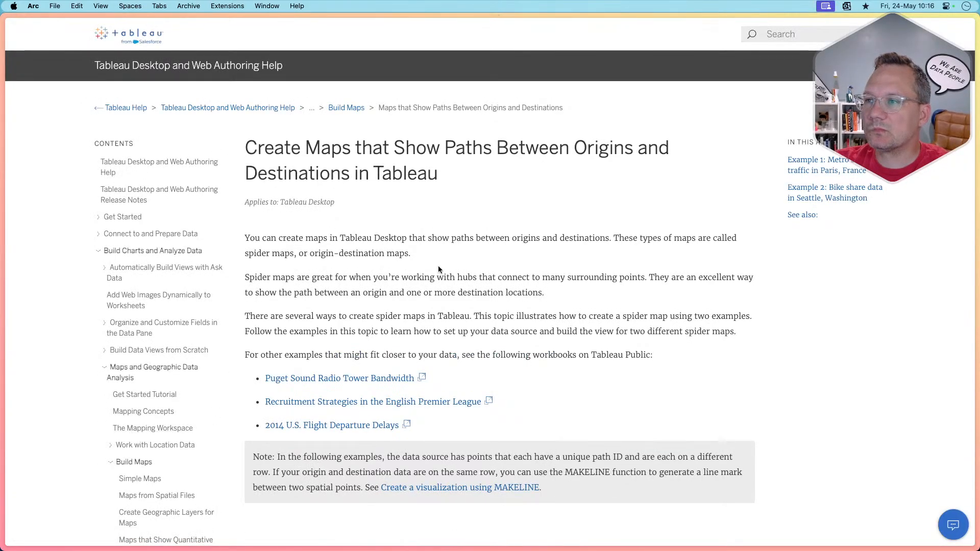
Skim the article's examples and expand the build instructions for Example 1, Metro station traffic in Paris, France.
scroll(418, 339, down, 5)
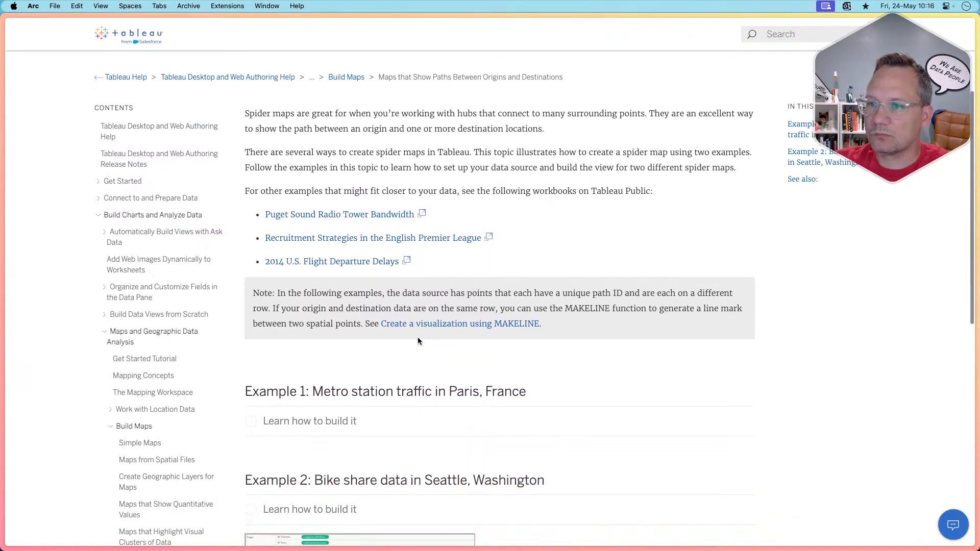
scroll(417, 341, down, 10)
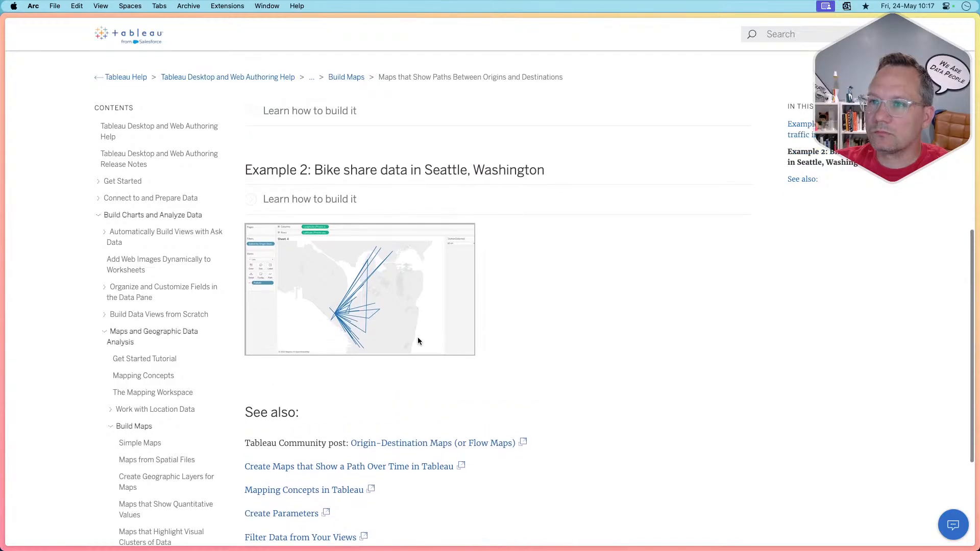
scroll(418, 341, up, 2)
scroll(417, 341, down, 7)
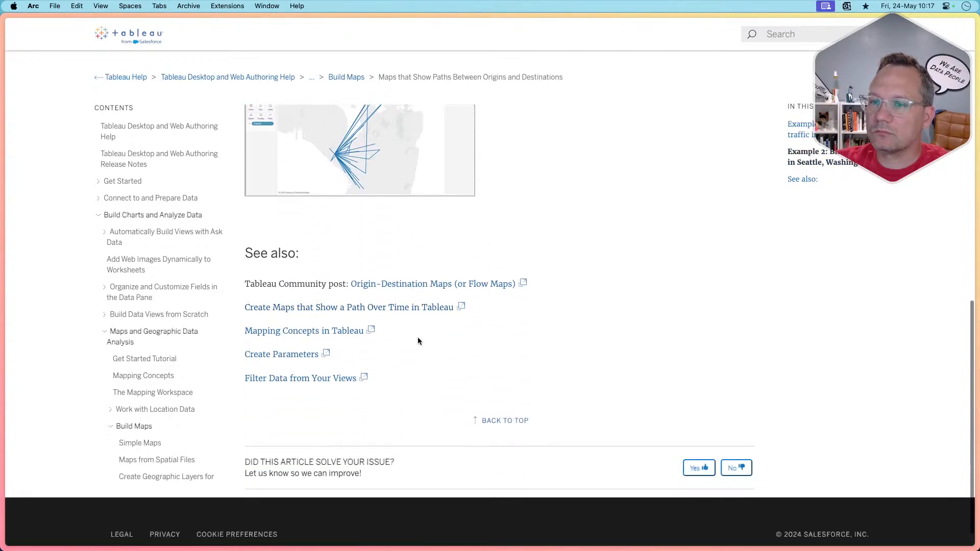
scroll(417, 341, up, 12)
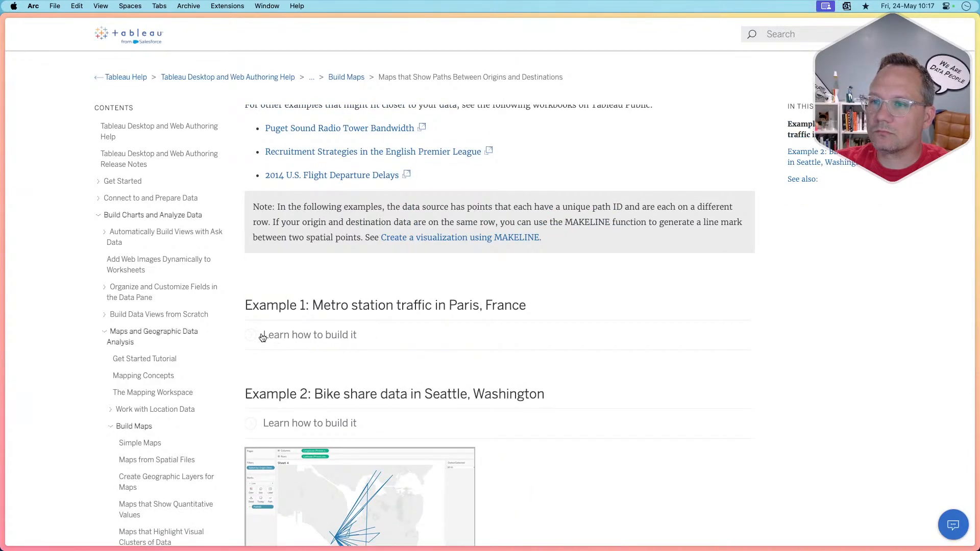
click(262, 336)
Read Example 1's data source setup, the Line Group and Order of Points columns, and the basic map building blocks.
scroll(427, 376, down, 5)
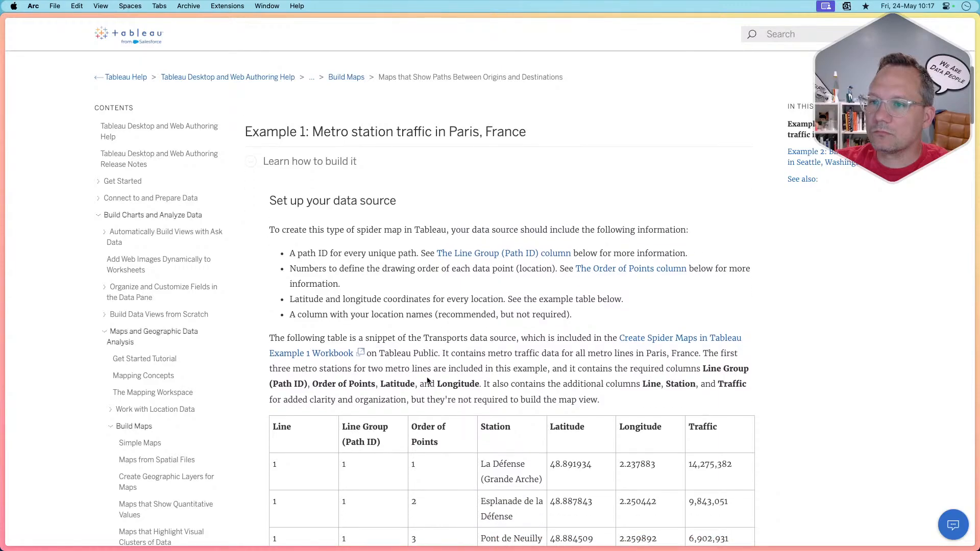
scroll(428, 381, down, 4)
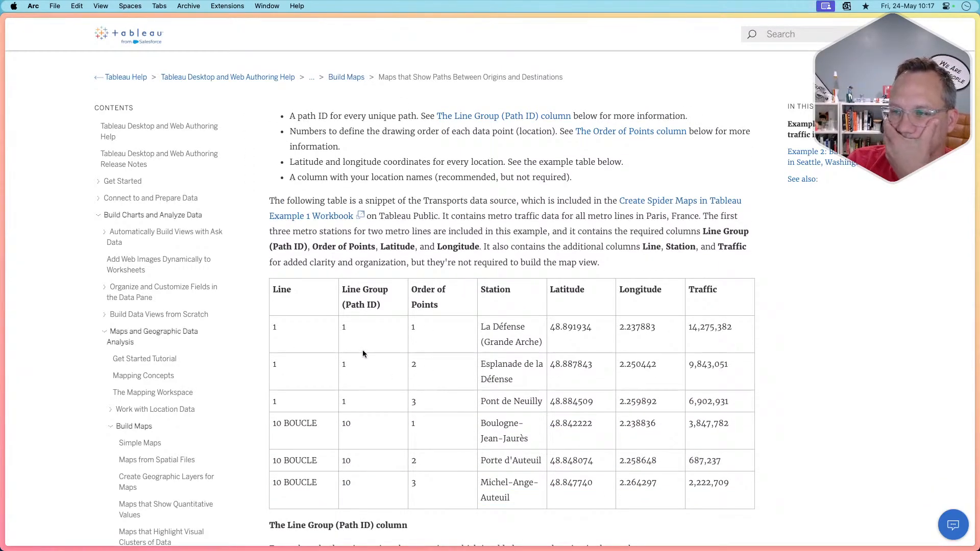
scroll(362, 351, down, 2)
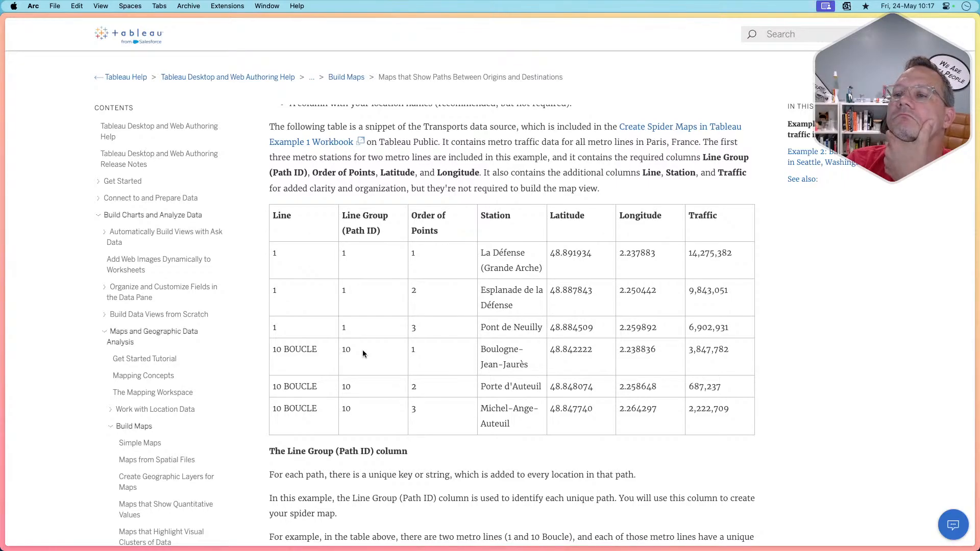
scroll(363, 354, down, 4)
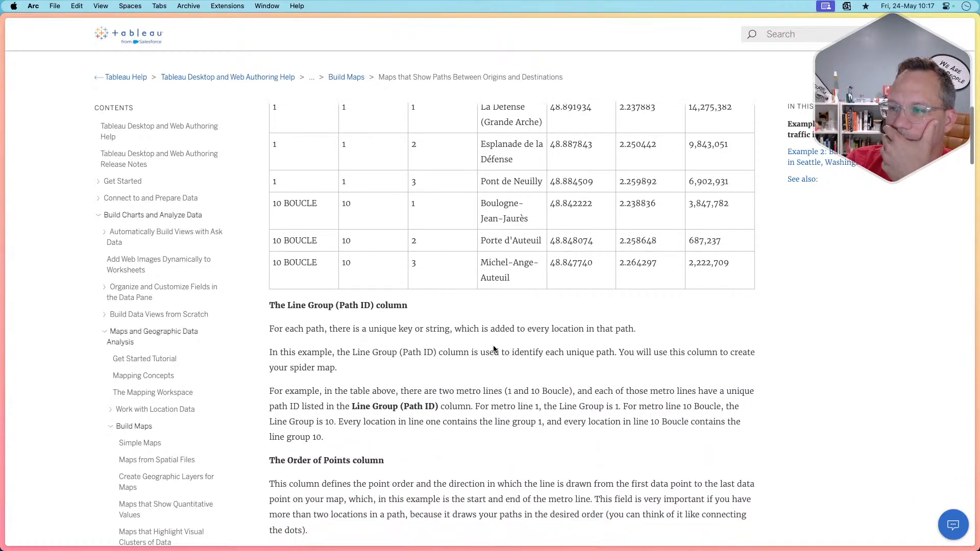
scroll(382, 449, down, 1)
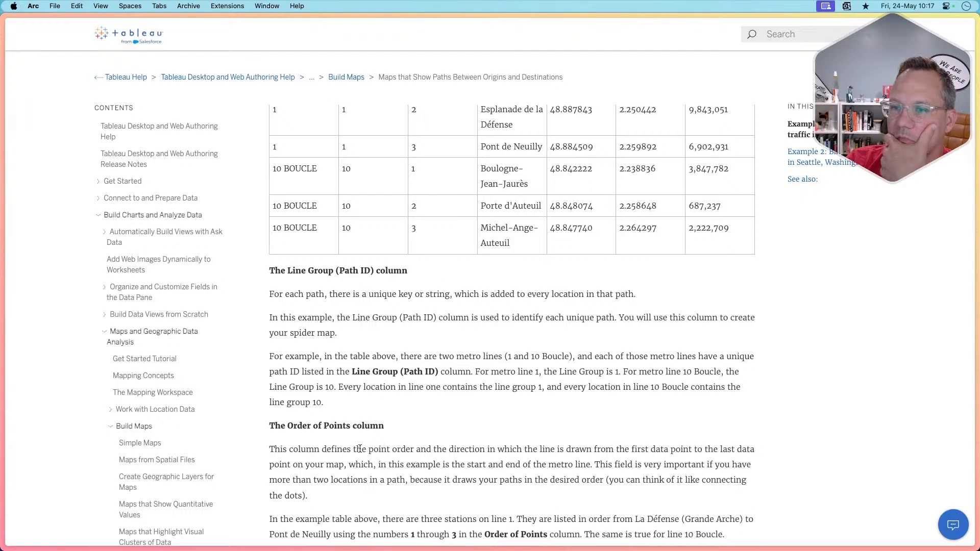
scroll(382, 447, down, 5)
scroll(360, 451, down, 4)
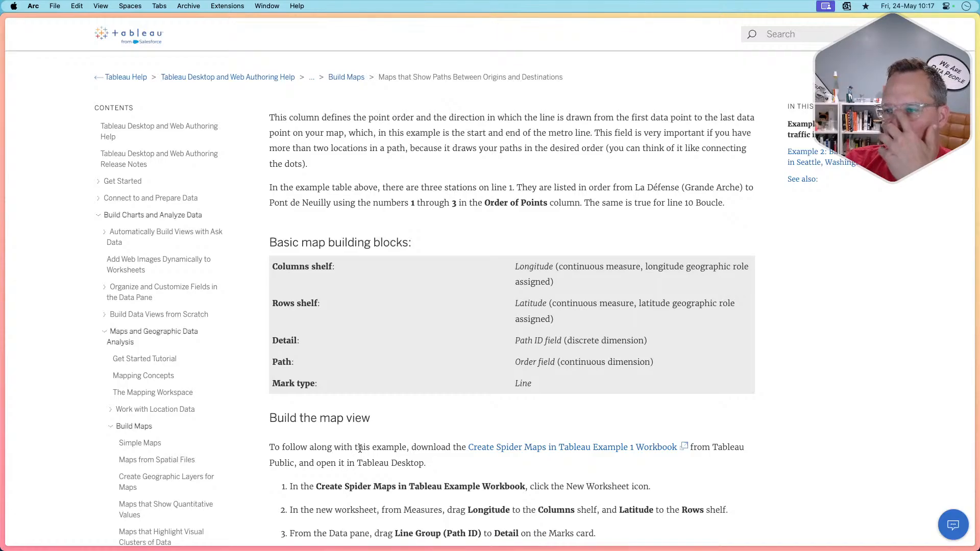
scroll(360, 448, up, 10)
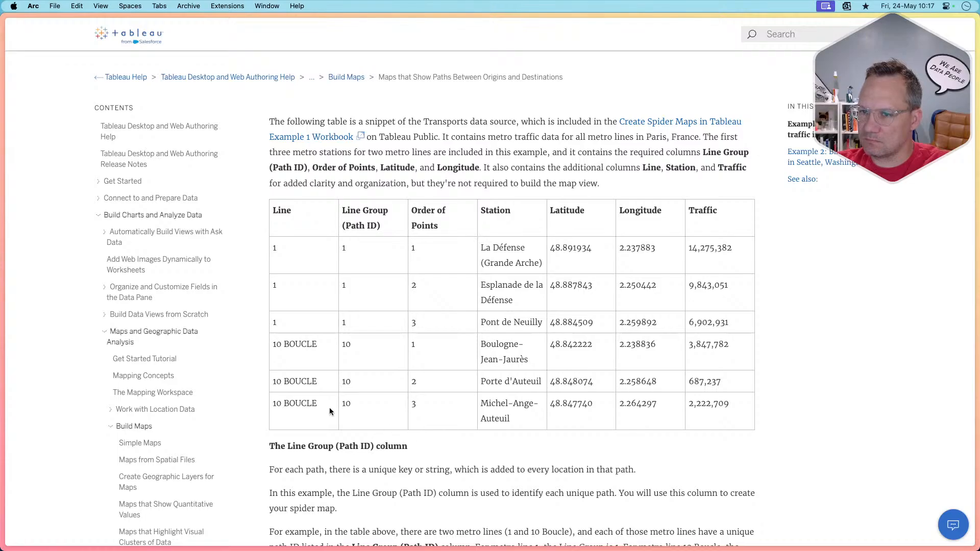
scroll(330, 438, down, 6)
scroll(330, 438, down, 2)
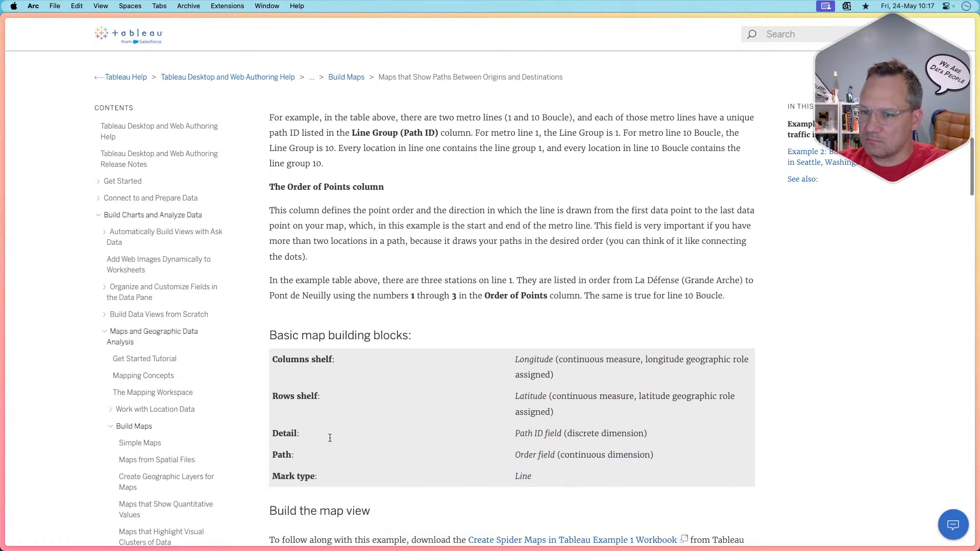
Compare the article's example table and basic map building blocks with the fields available in the tube stations worksheet.
scroll(329, 438, up, 7)
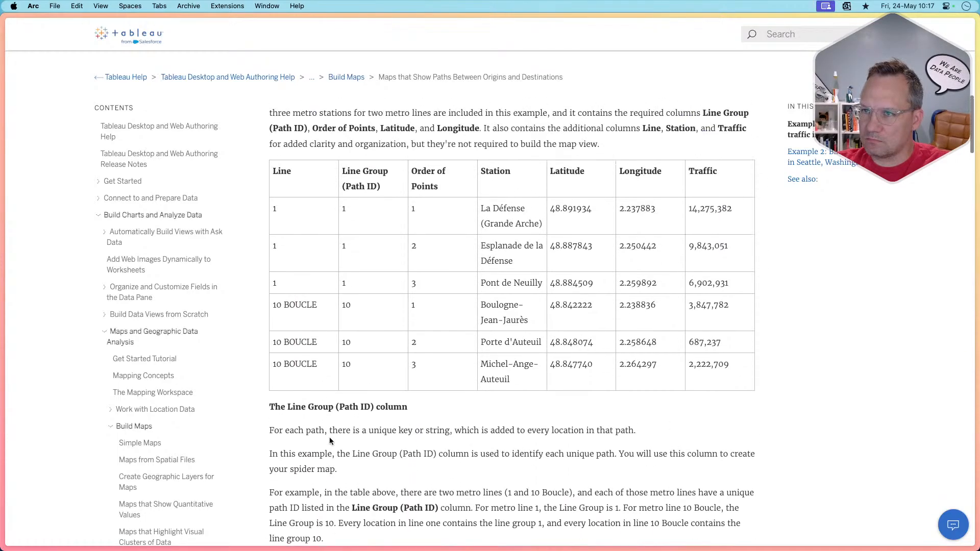
scroll(357, 423, down, 8)
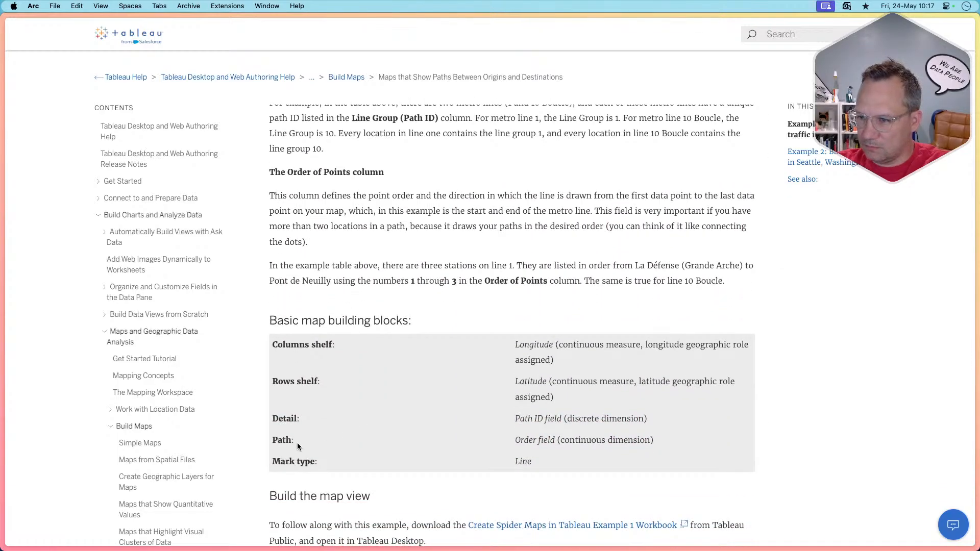
scroll(488, 437, up, 9)
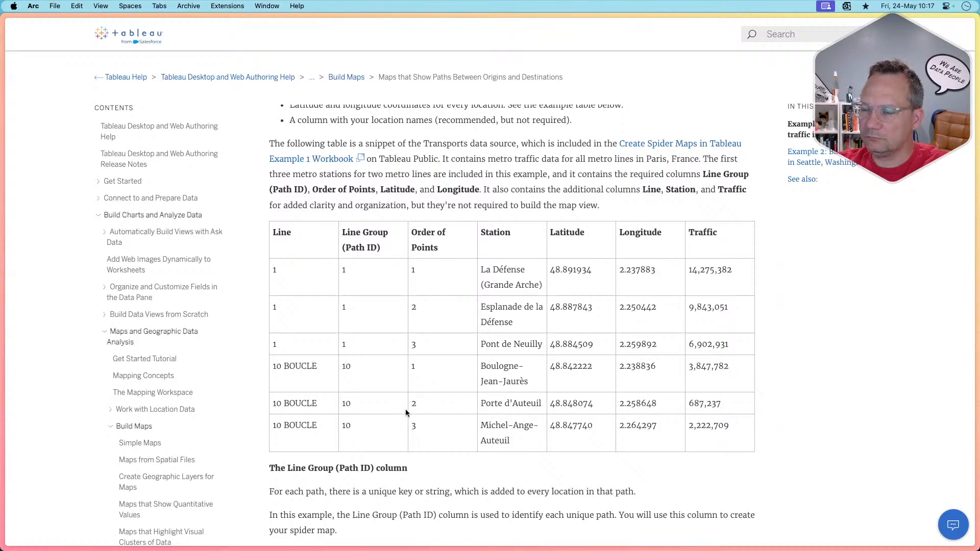
key(super+Tab)
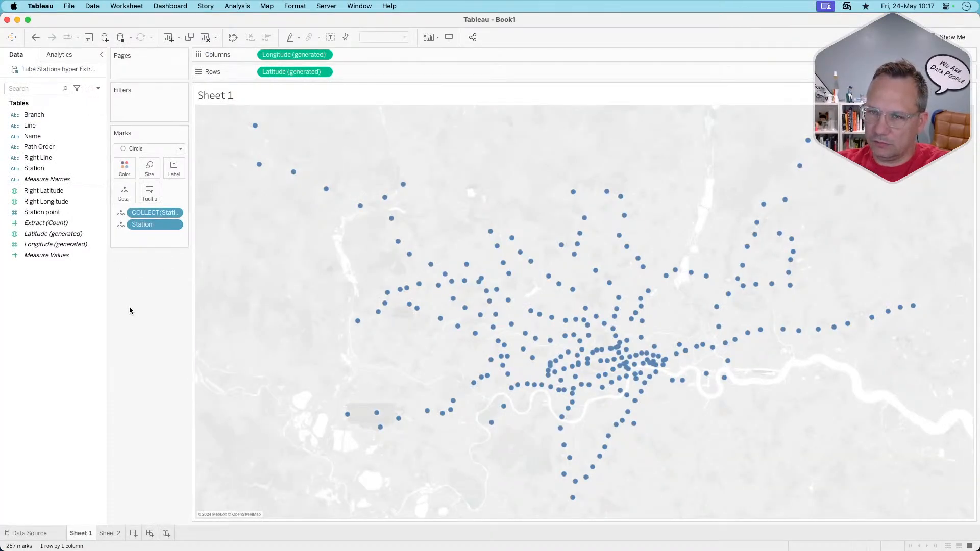
key(super+Tab)
scroll(379, 370, down, 10)
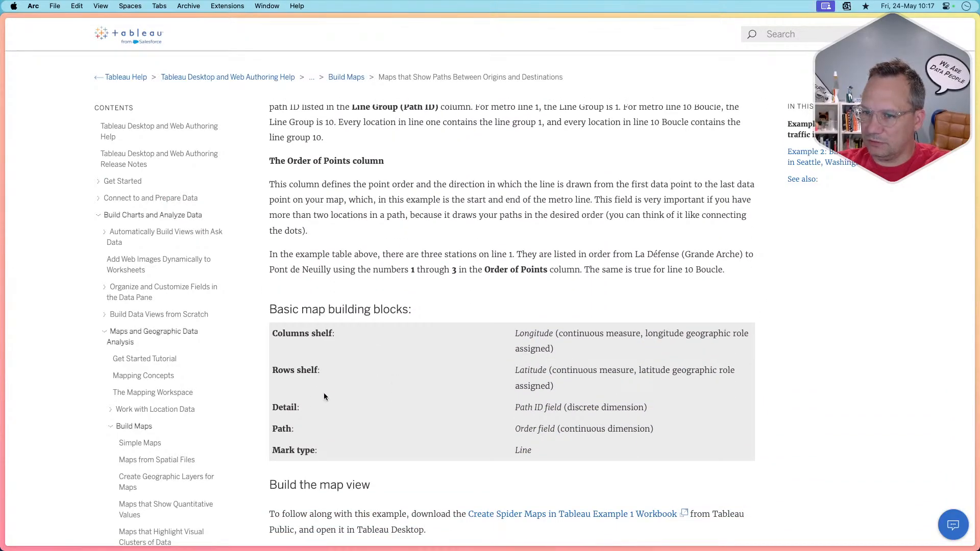
key(super+Tab)
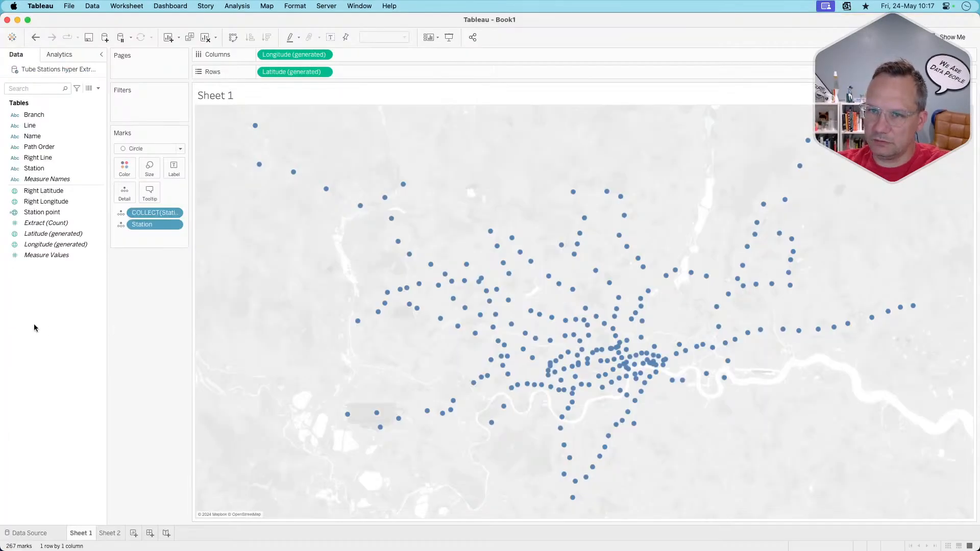
click(53, 193)
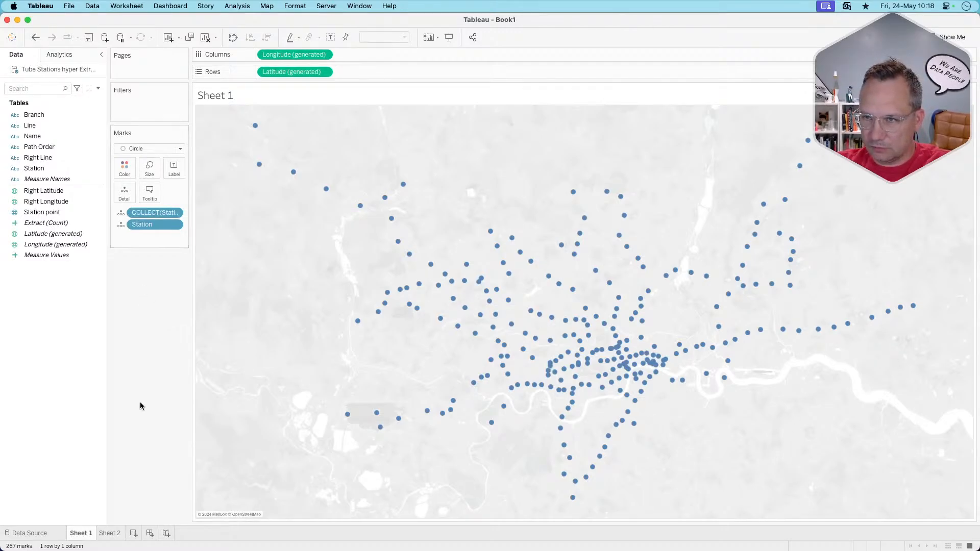
Read the article's "Build the map view" instructions on Detail, Line marks and point order, and return to Tableau.
key(super+Tab)
scroll(405, 399, down, 6)
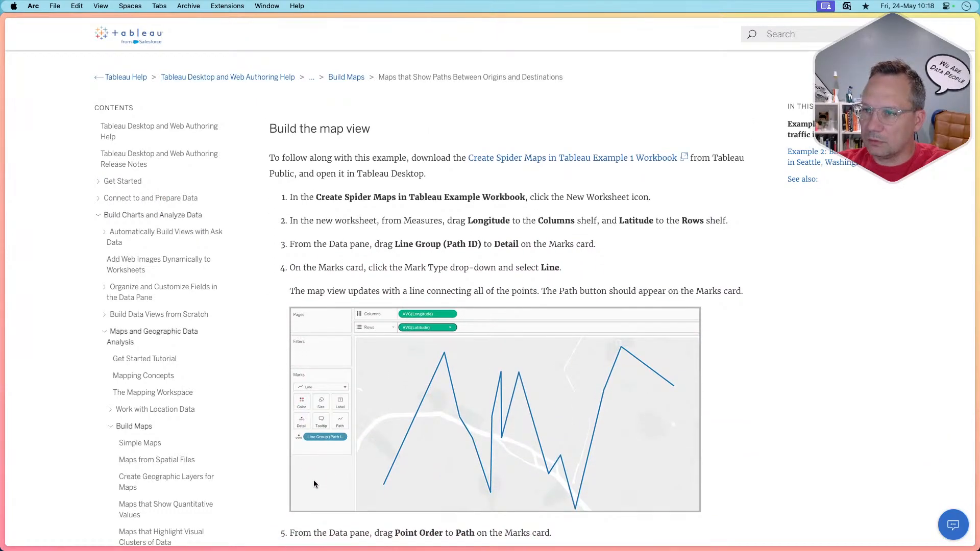
scroll(313, 483, down, 3)
scroll(313, 484, down, 4)
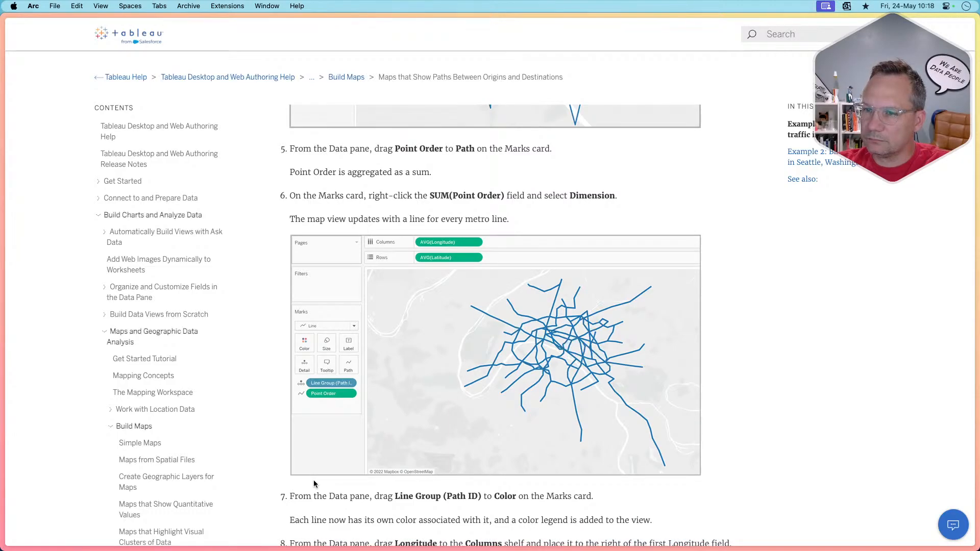
key(super+Tab)
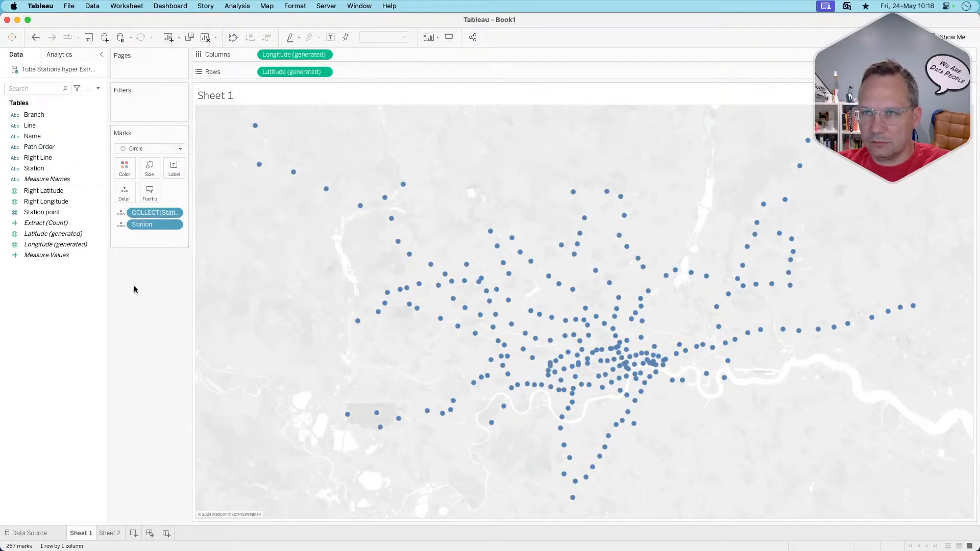
Duplicate Latitude (generated) on Rows and set the second copy's mark type to Line.
drag(297, 72, 352, 71)
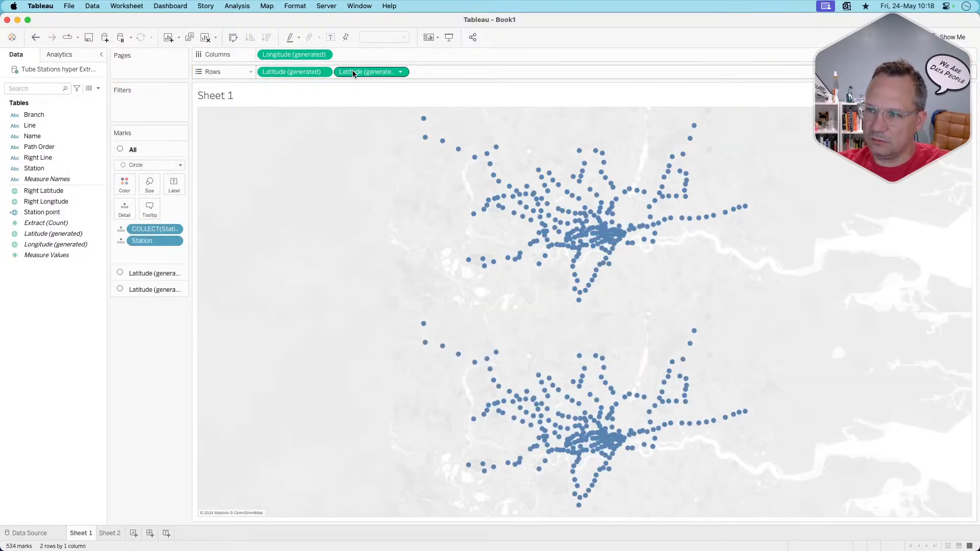
click(151, 289)
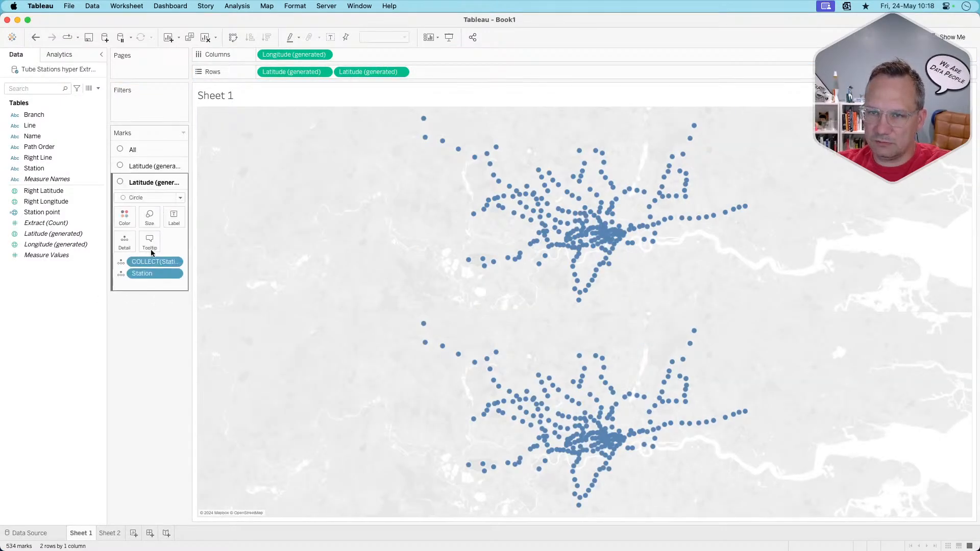
click(151, 197)
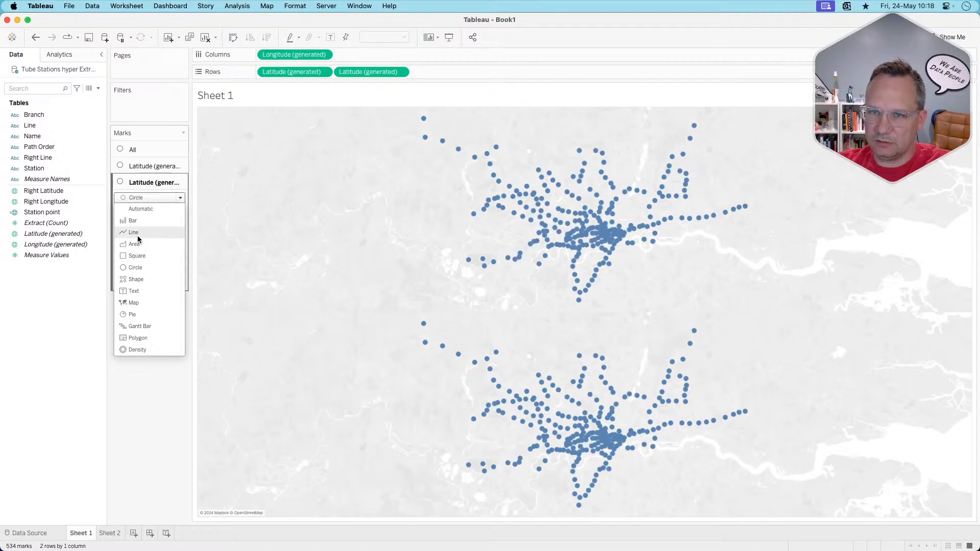
click(135, 232)
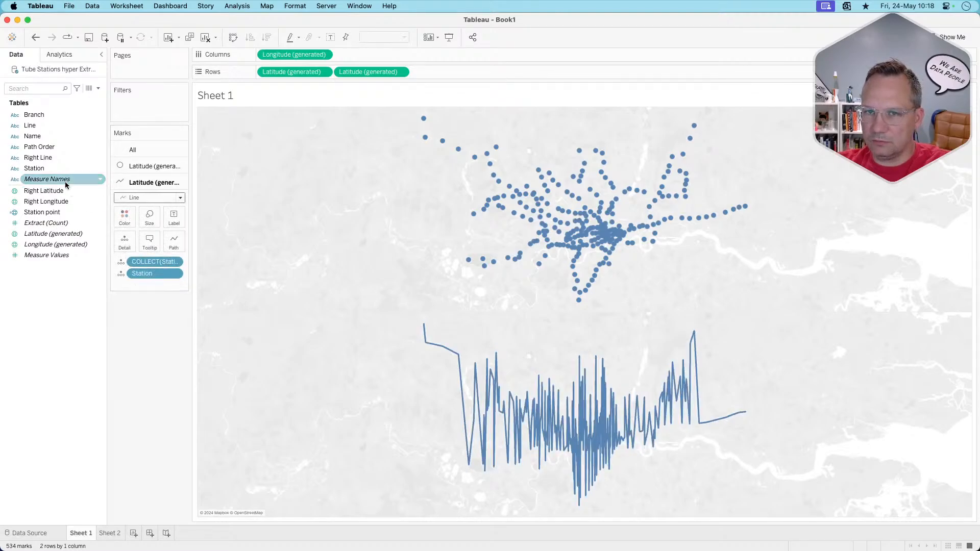
Try Path Order on Path and Line on Detail for the line marks, and reduce them to the station point with Line on Path.
drag(58, 148, 175, 241)
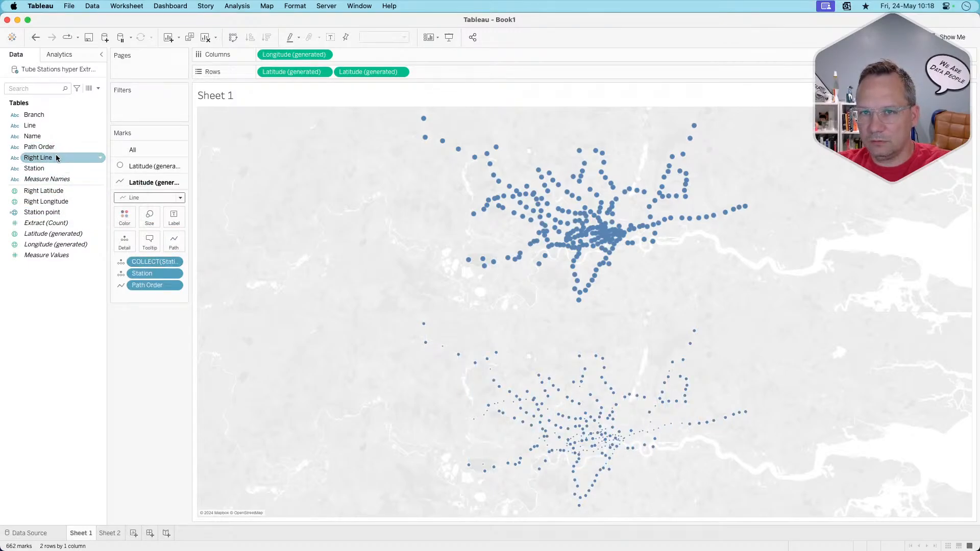
drag(51, 125, 116, 241)
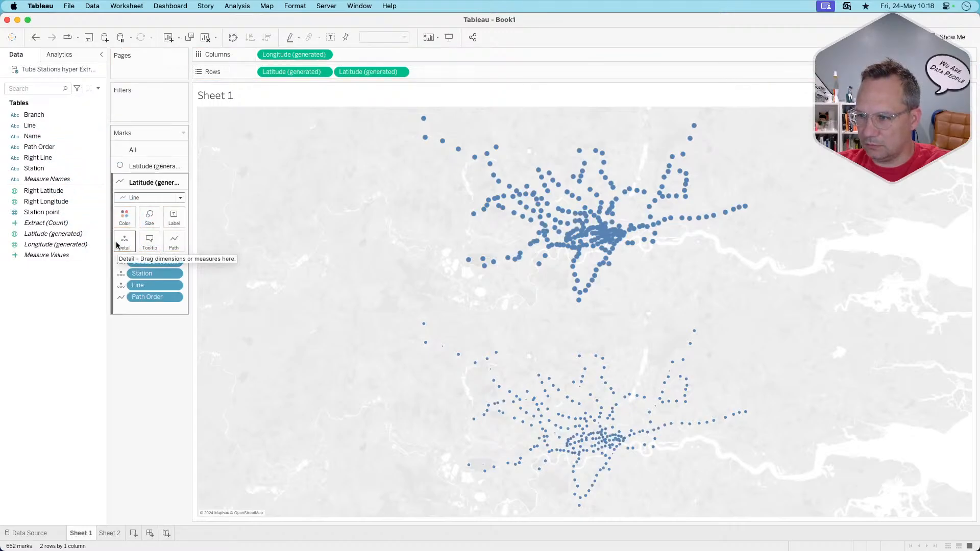
drag(142, 286, 138, 380)
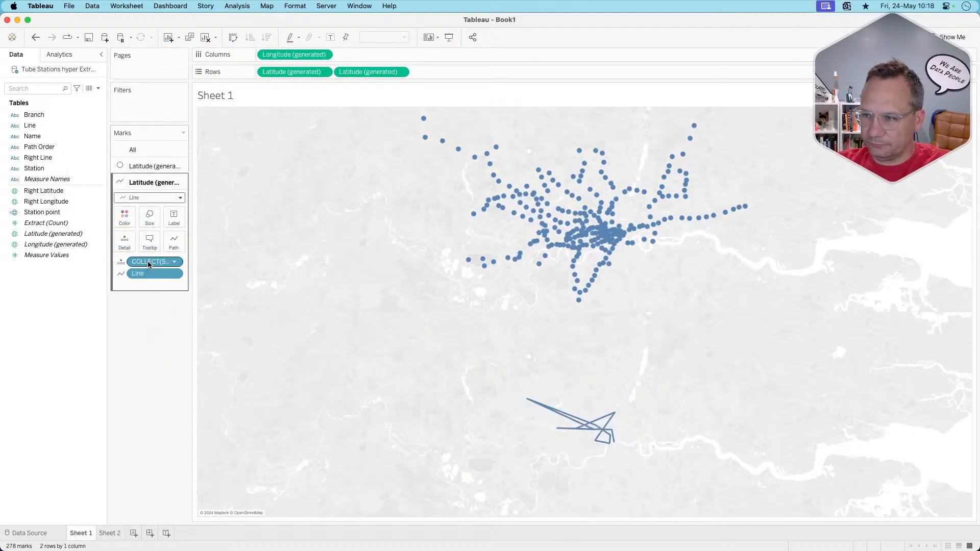
Try Station on Detail in place of the collected station point on the line marks, and undo the swap.
drag(149, 262, 146, 333)
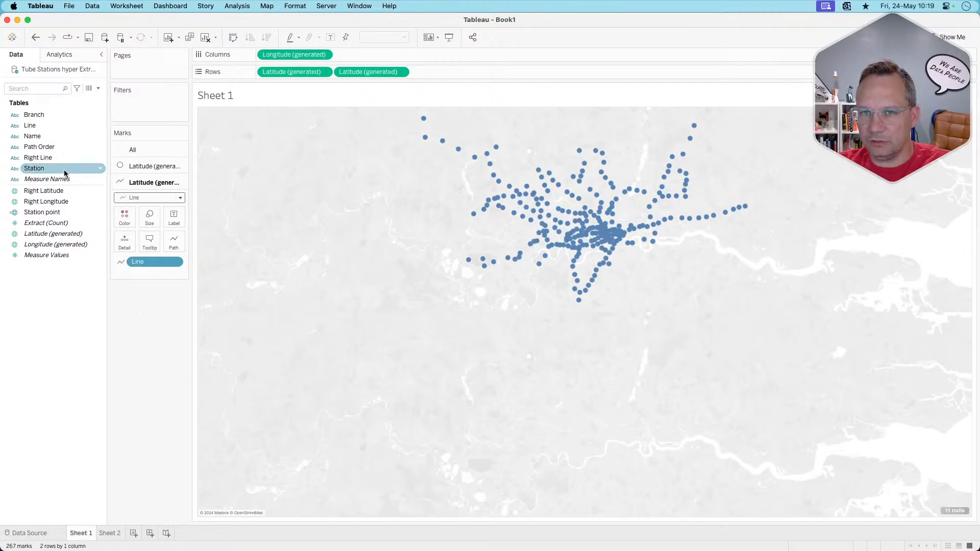
drag(63, 168, 122, 240)
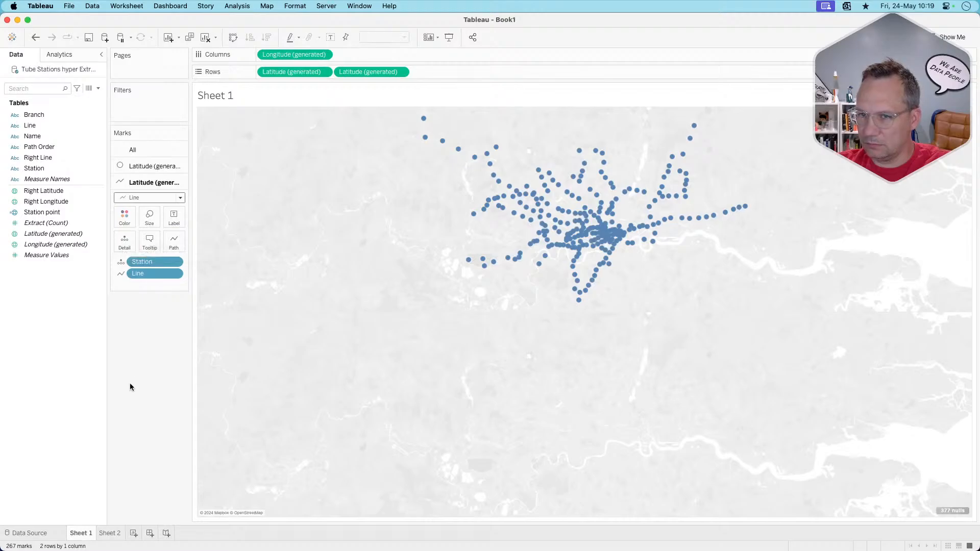
key(super+z)
key(super+shift+z)
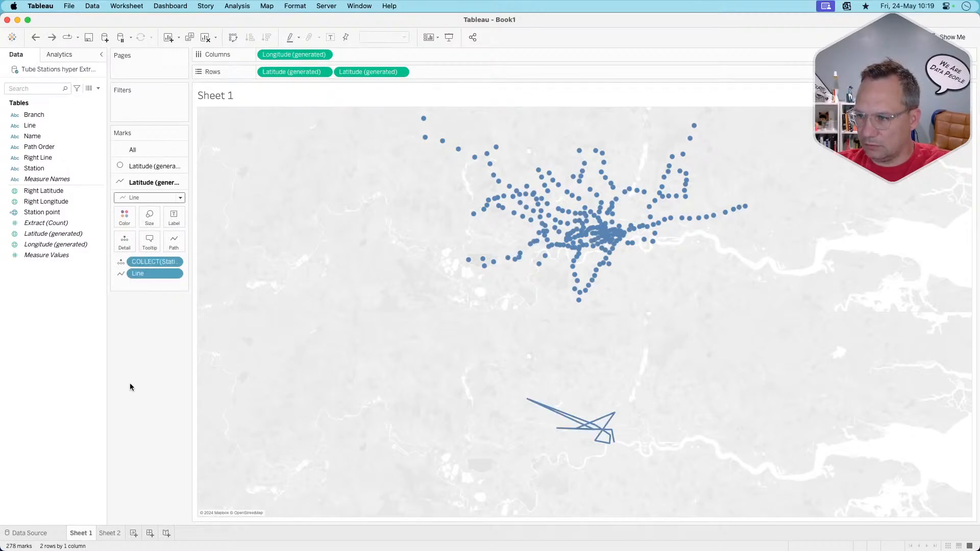
Try Right Line as the line marks' Path field and replace it with Path Order.
mouse_move(569, 418)
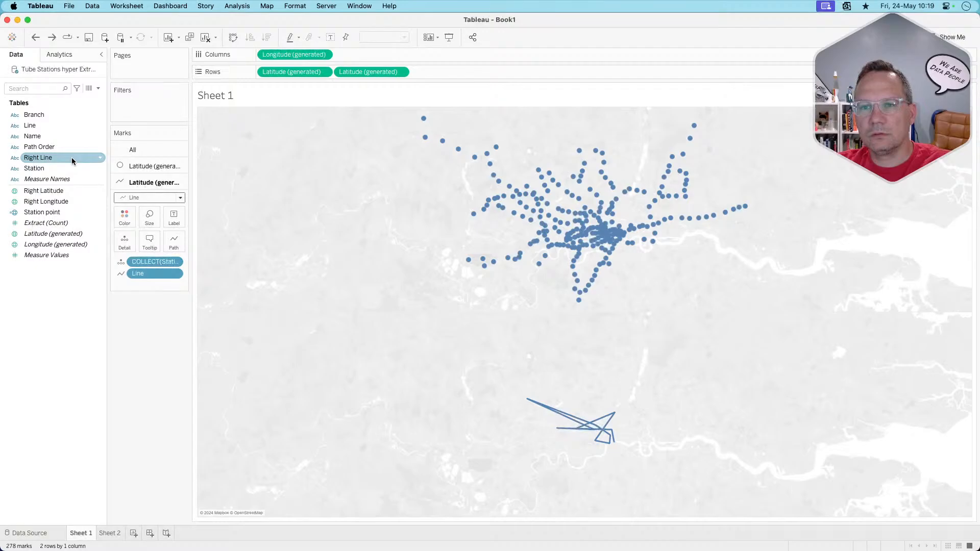
drag(72, 157, 173, 239)
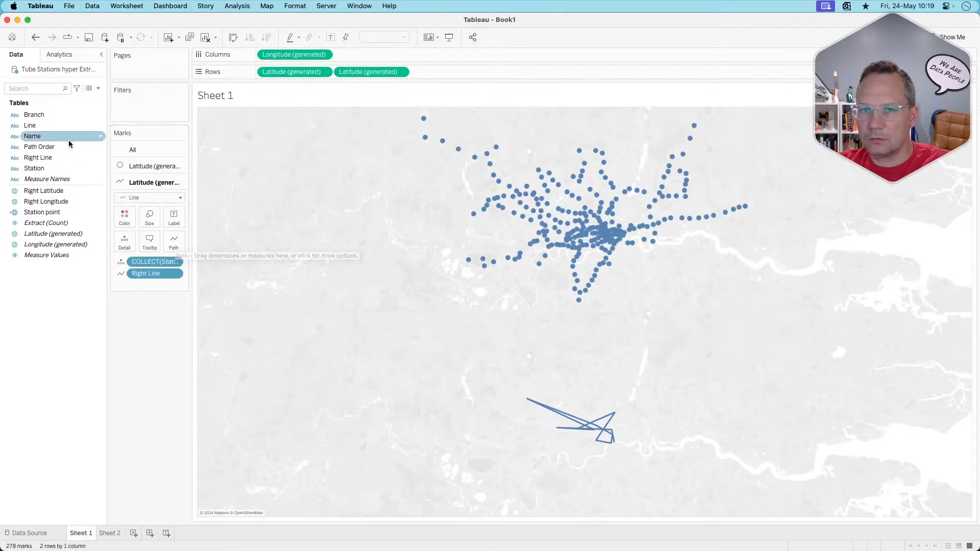
drag(66, 145, 173, 240)
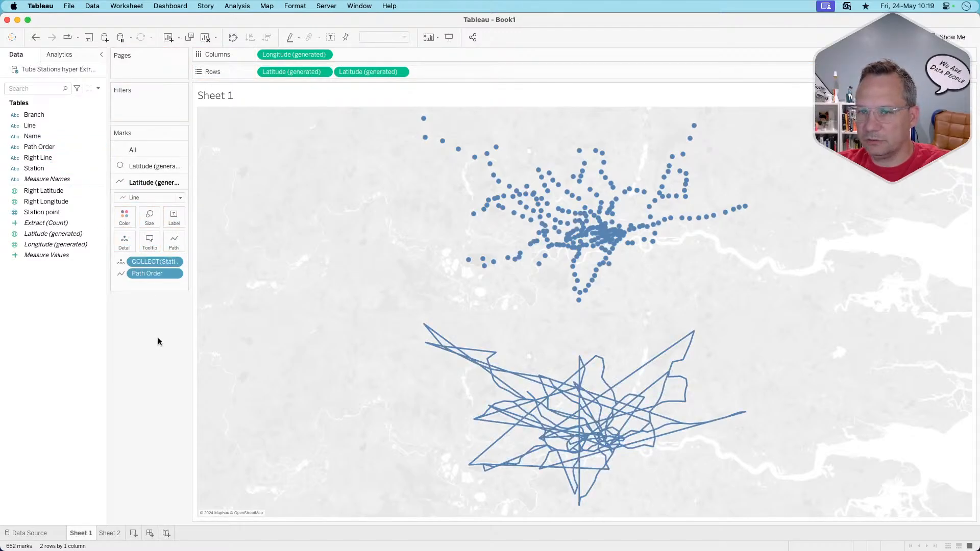
Try adding Station to the line marks' Detail, and undo the addition.
click(49, 170)
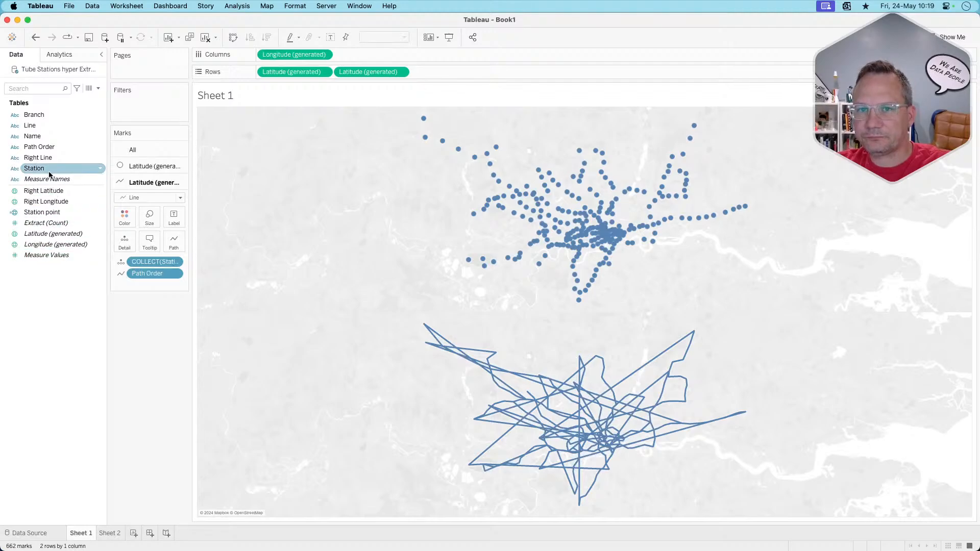
drag(49, 174, 125, 244)
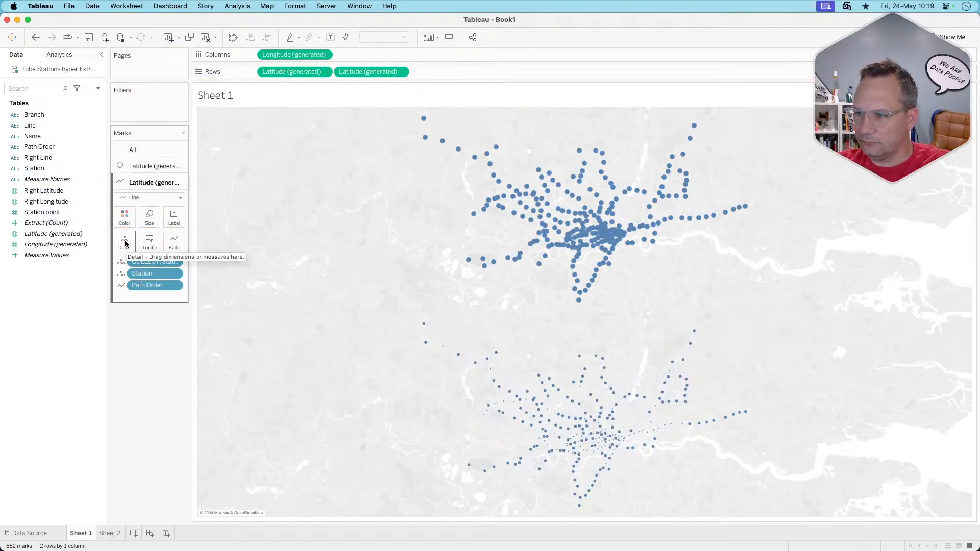
key(super+z)
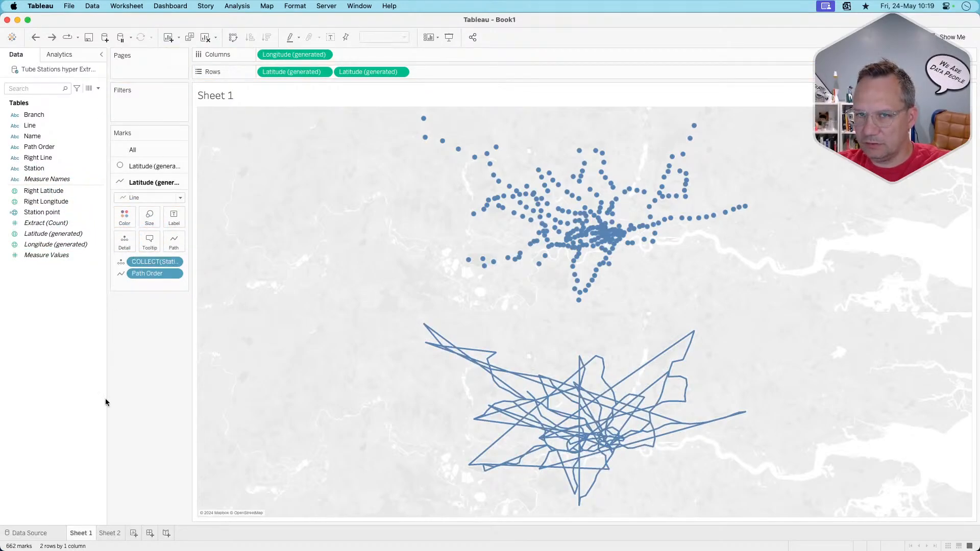
Try Line on the line marks' Detail, undo it and add Branch to Detail instead.
drag(60, 126, 126, 242)
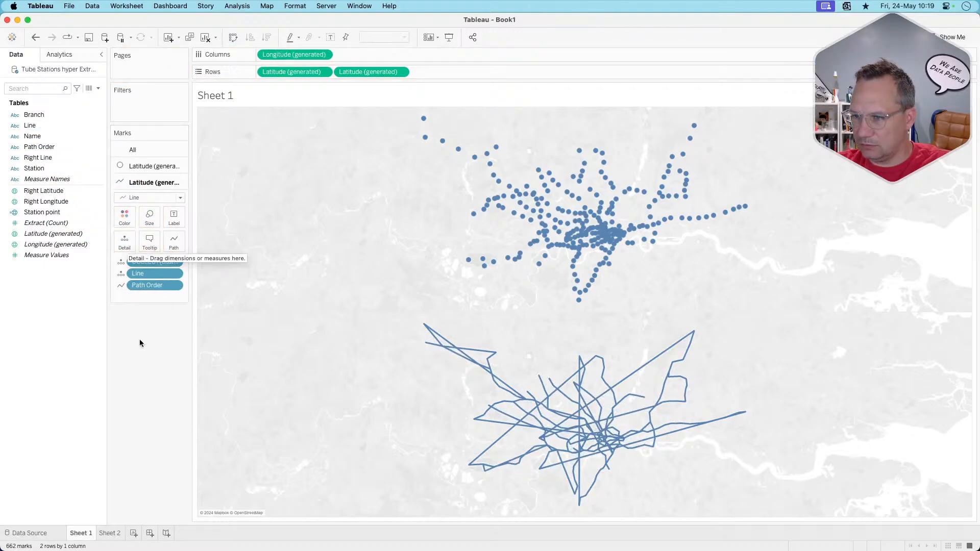
key(super+z)
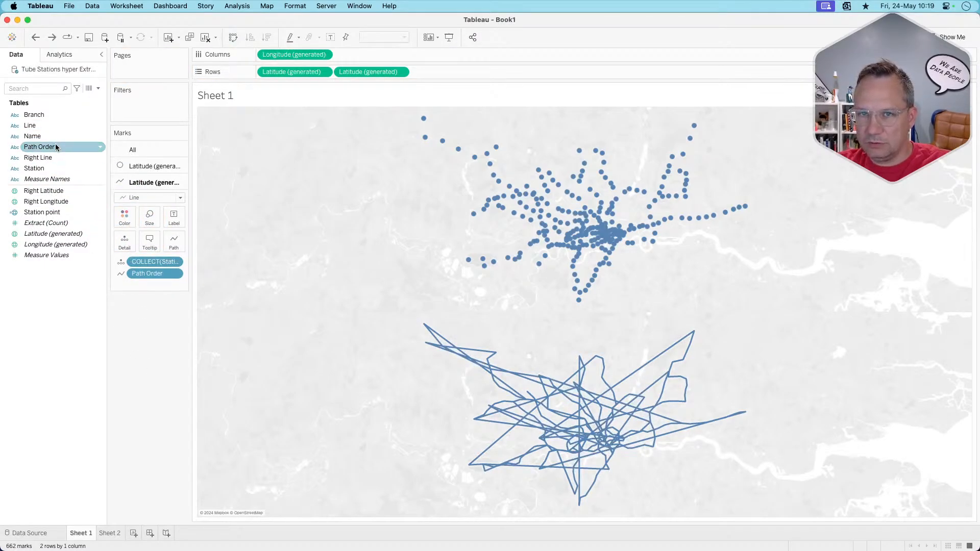
drag(33, 114, 122, 243)
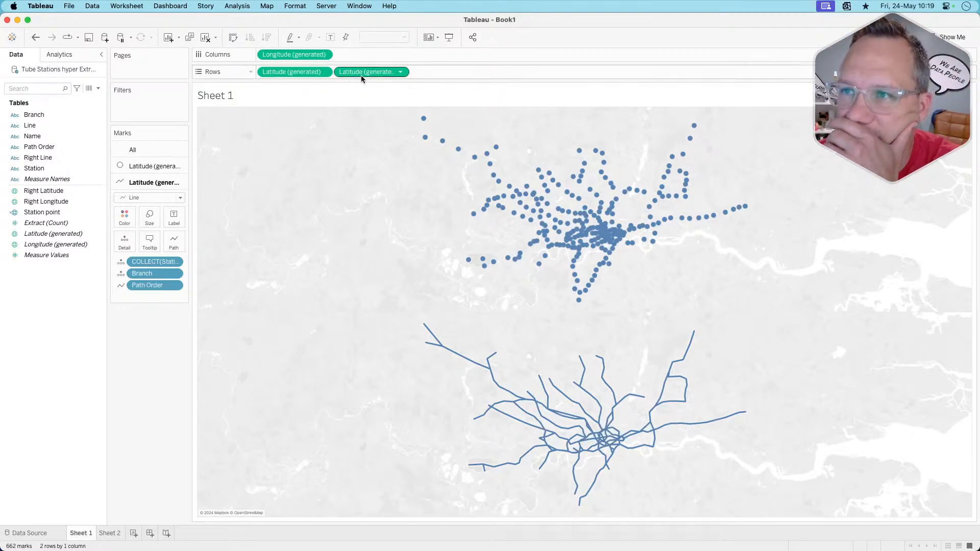
Remove the duplicate Latitude (generated) from Rows and add Station point to the map as a second marks layer.
drag(367, 74, 155, 334)
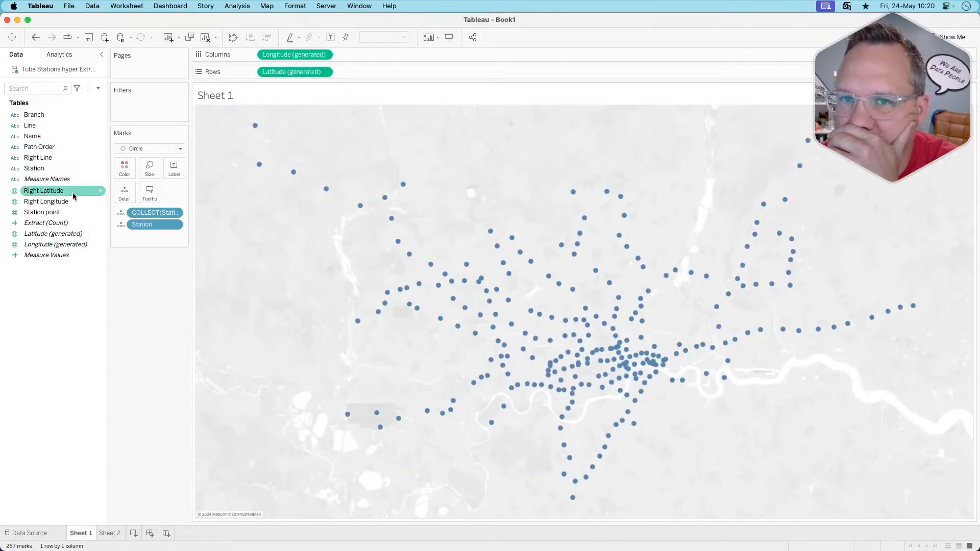
click(65, 214)
drag(65, 215, 287, 131)
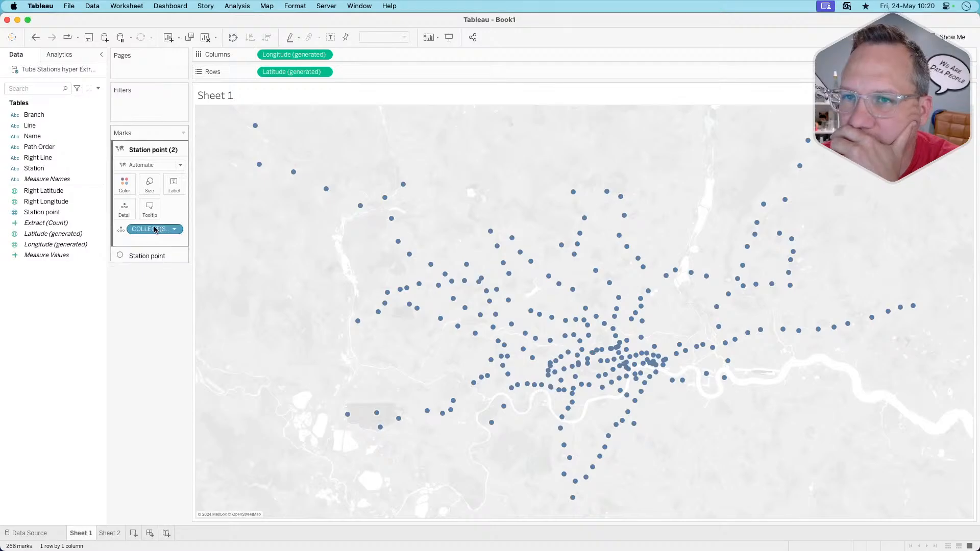
Set the new Station point layer to Line marks, with Branch on Detail and Path Order on Path.
click(177, 168)
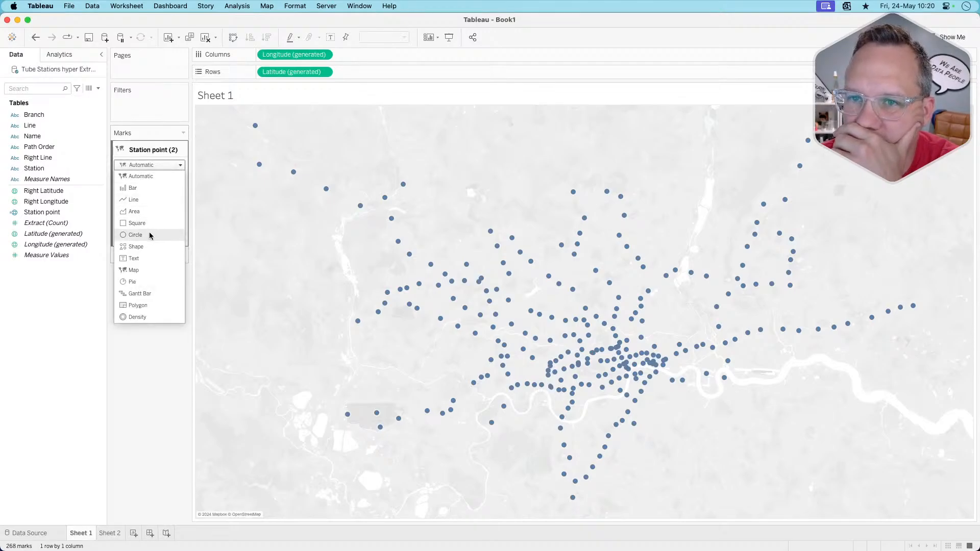
click(146, 201)
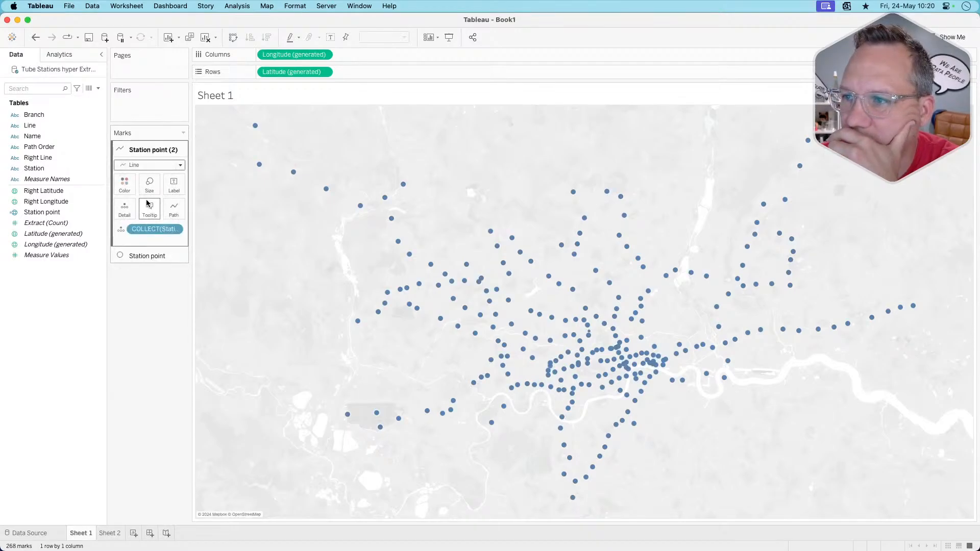
drag(46, 115, 124, 208)
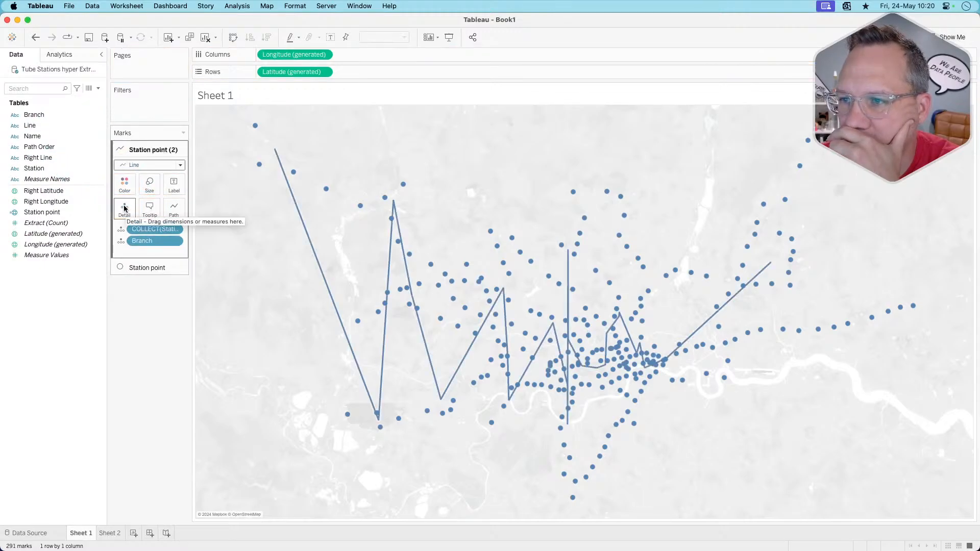
drag(71, 147, 174, 210)
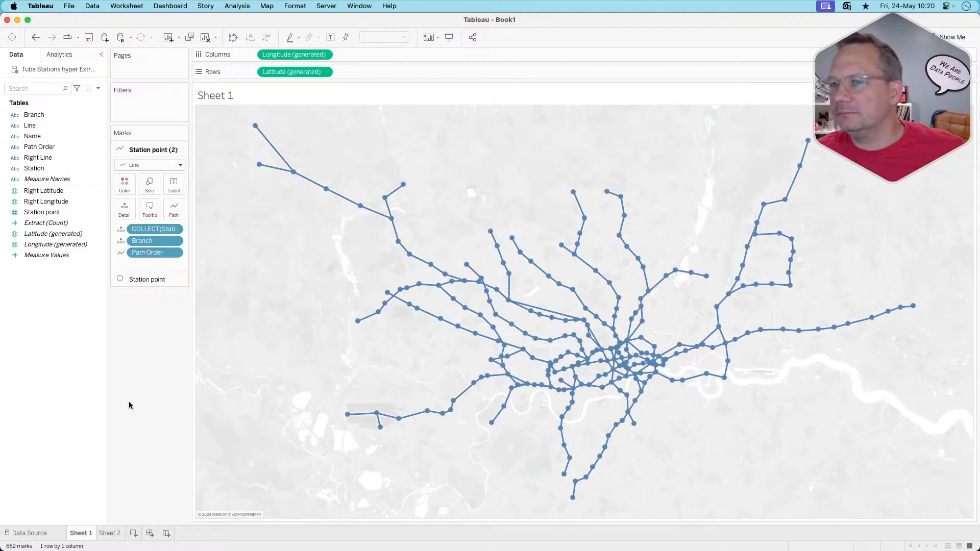
Try Station on the line layer's Detail, move it to Tooltip, check a station on the map, and undo the addition.
mouse_move(327, 193)
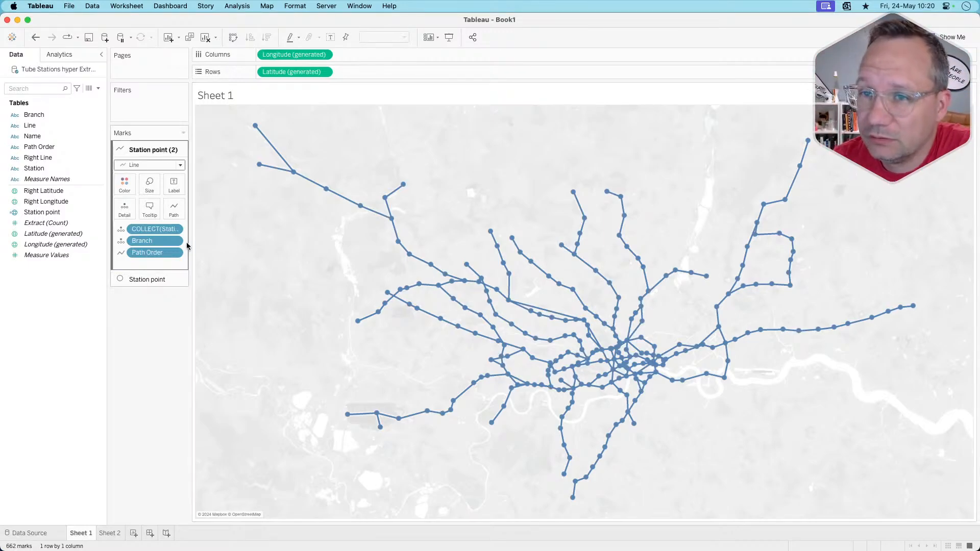
click(141, 279)
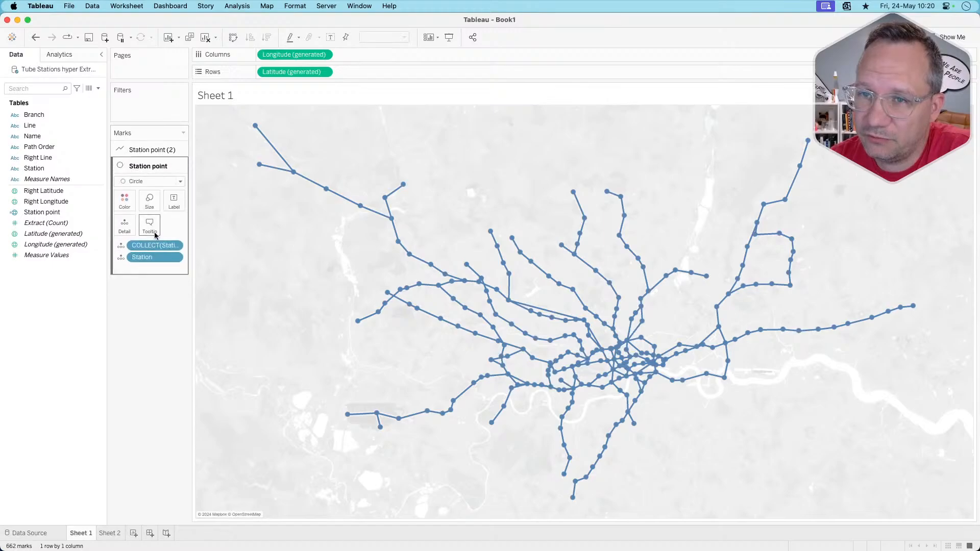
click(152, 150)
drag(61, 168, 126, 207)
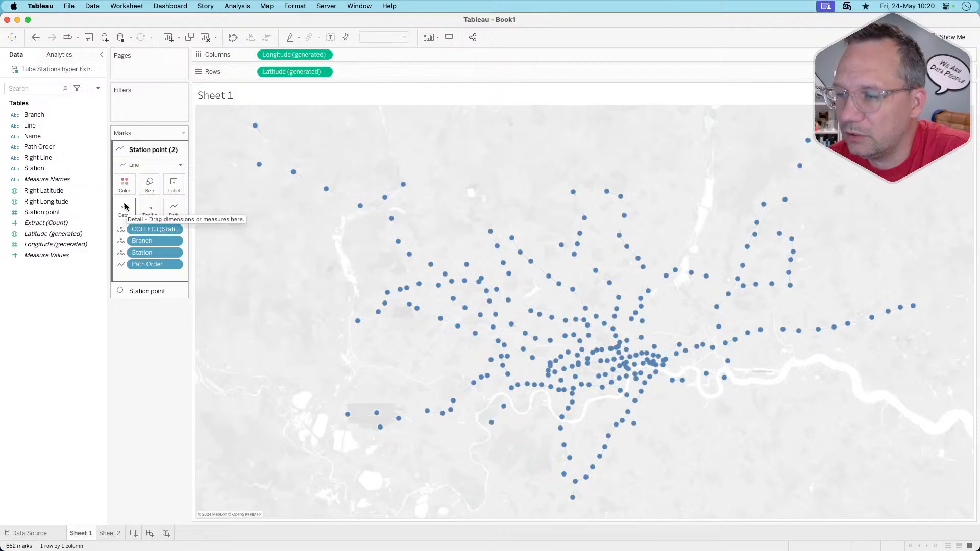
drag(146, 252, 148, 210)
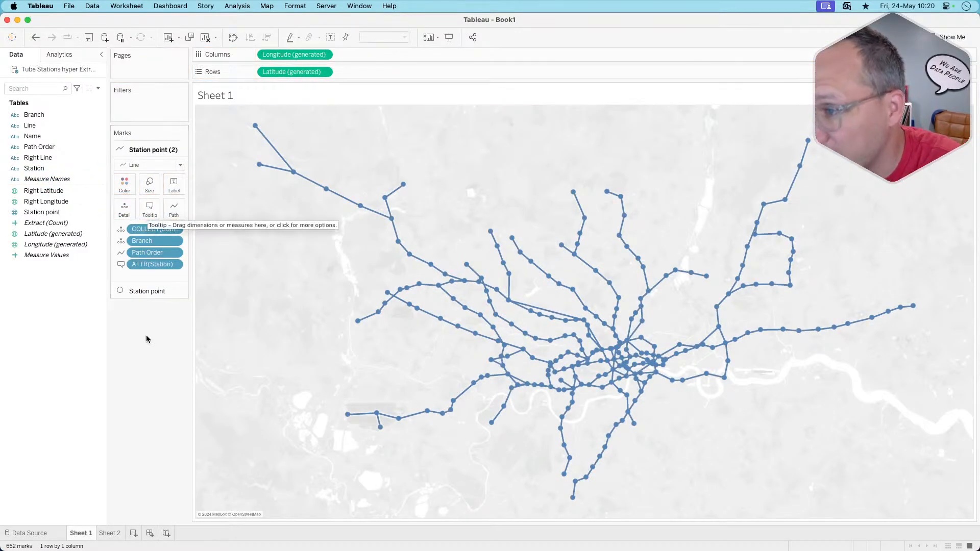
mouse_move(432, 312)
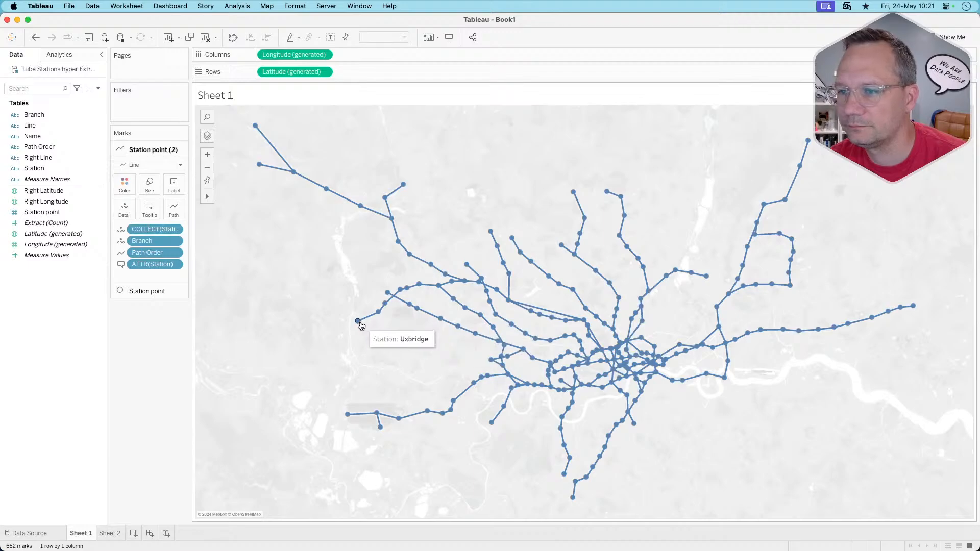
mouse_move(371, 323)
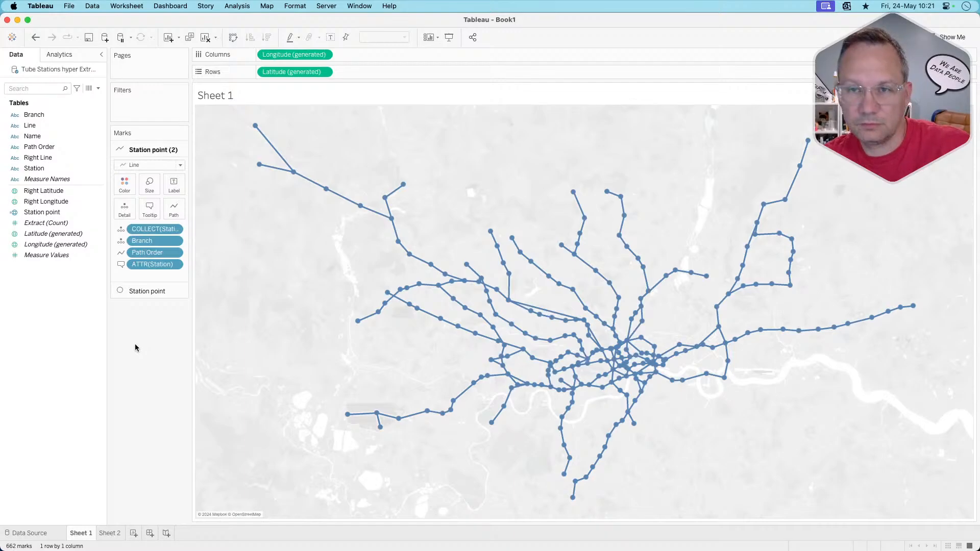
key(super+z)
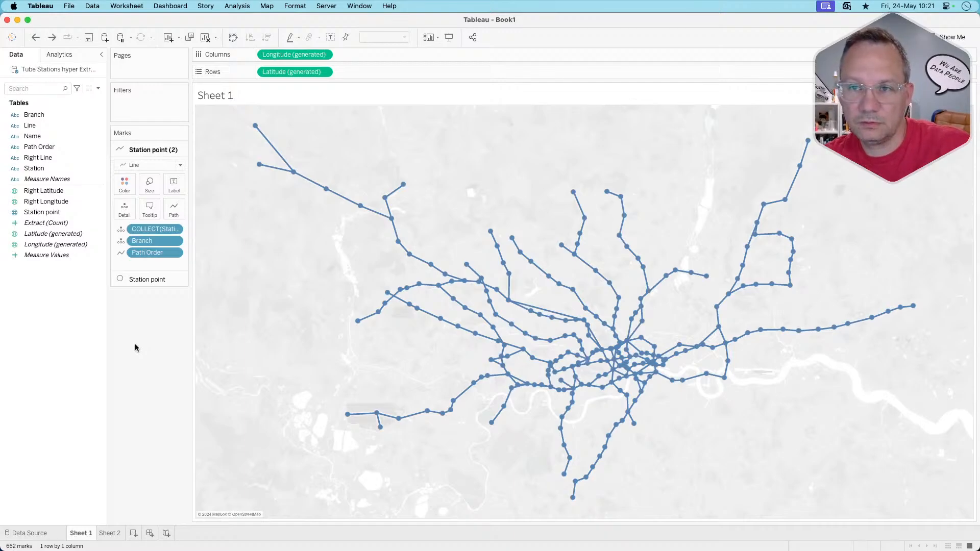
Check the challenge's reference tube map in the Arc browser and set the Tableau map's background style to Dark.
click(146, 279)
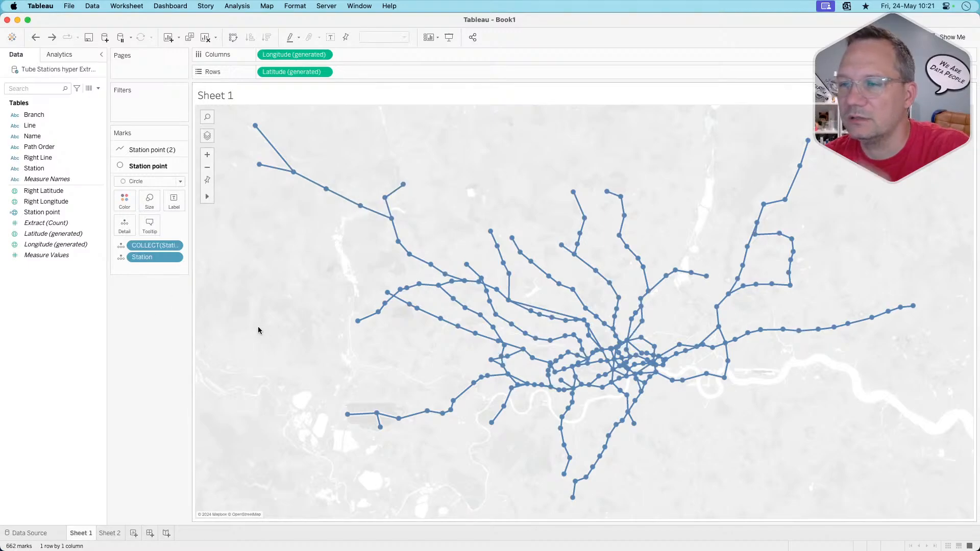
key(super+Tab)
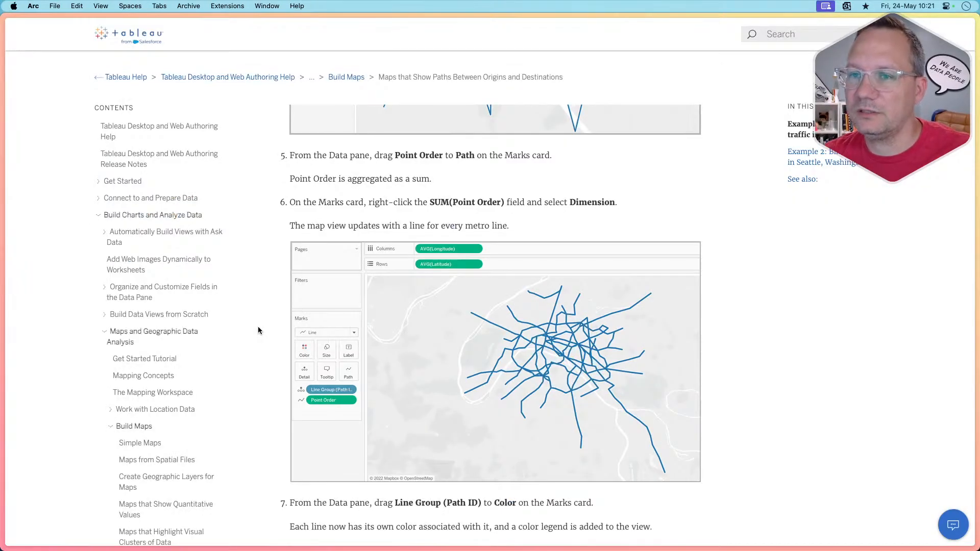
mouse_move(1, 337)
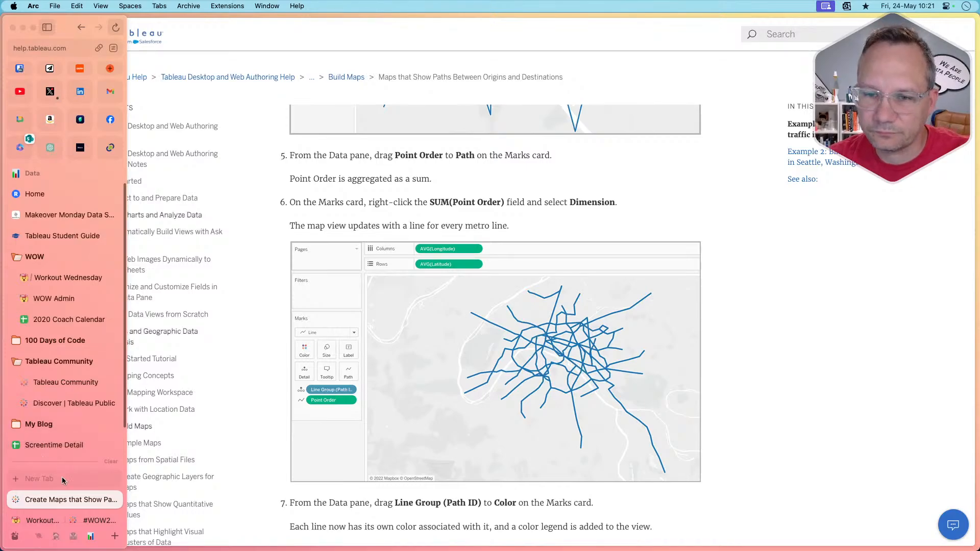
scroll(62, 480, down, 1)
click(51, 492)
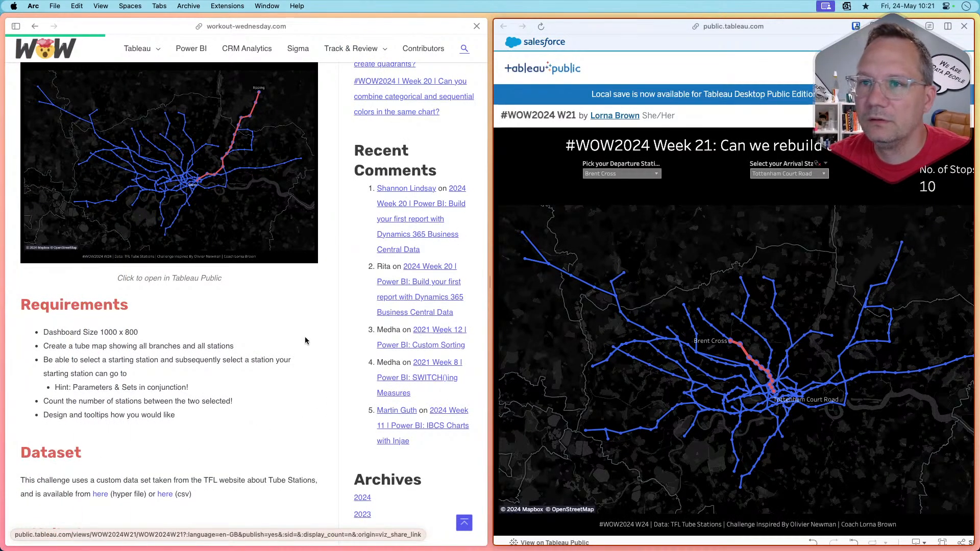
key(super+Tab)
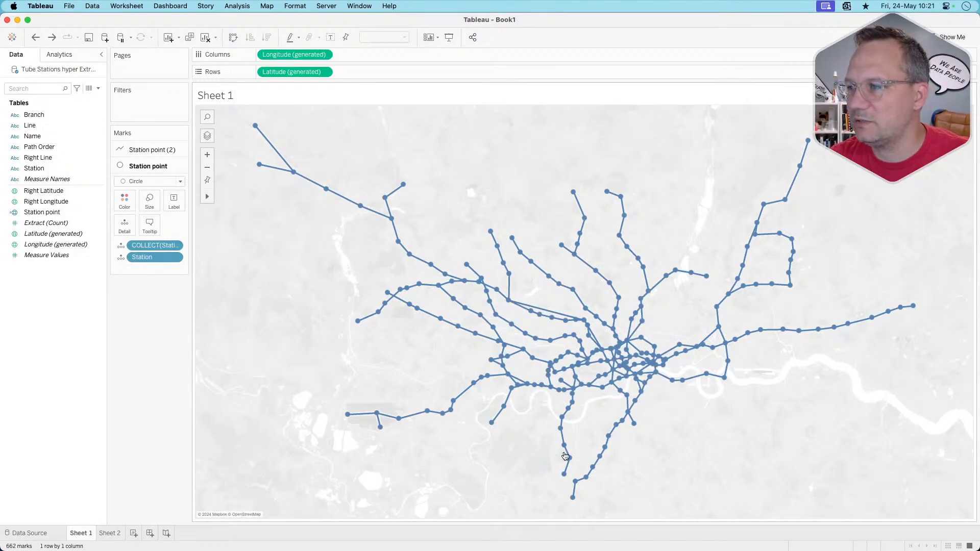
right_click(238, 291)
click(268, 397)
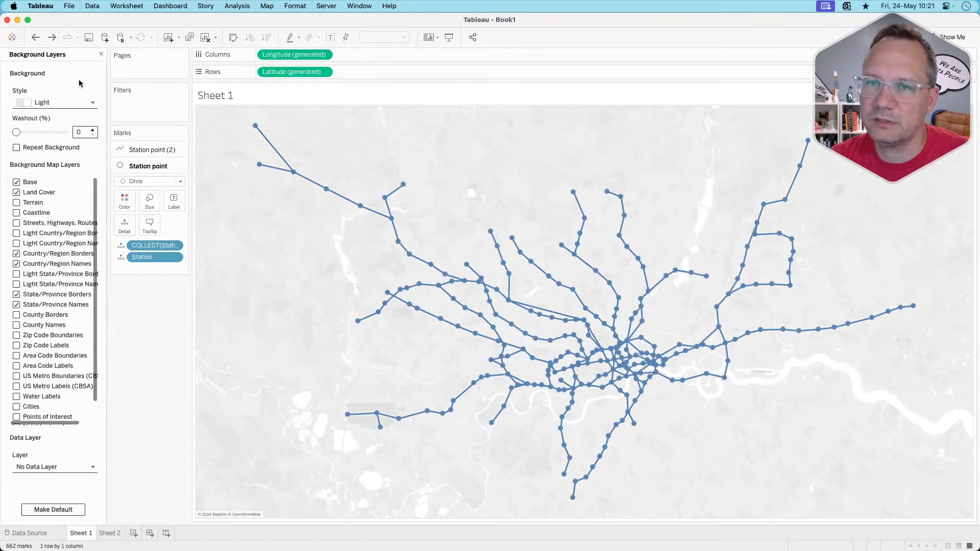
click(59, 103)
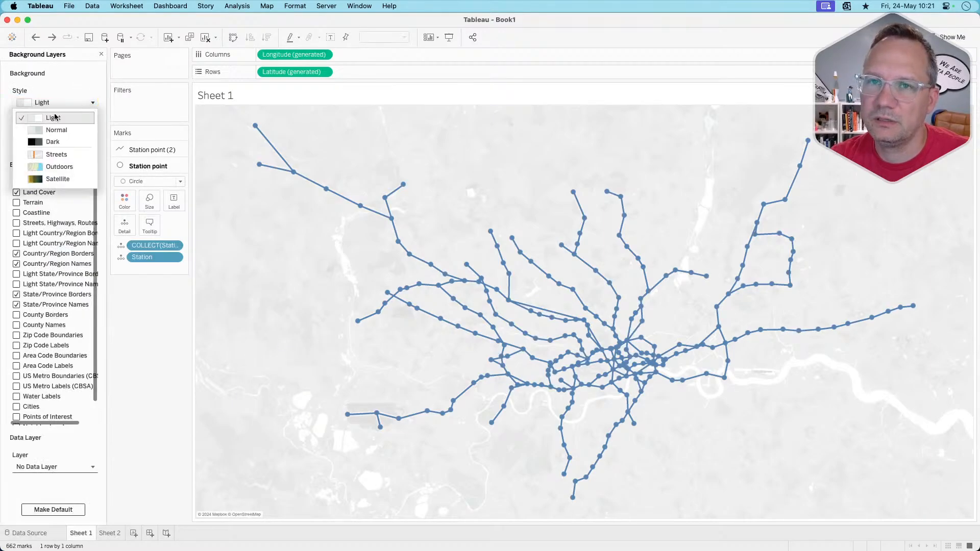
click(48, 142)
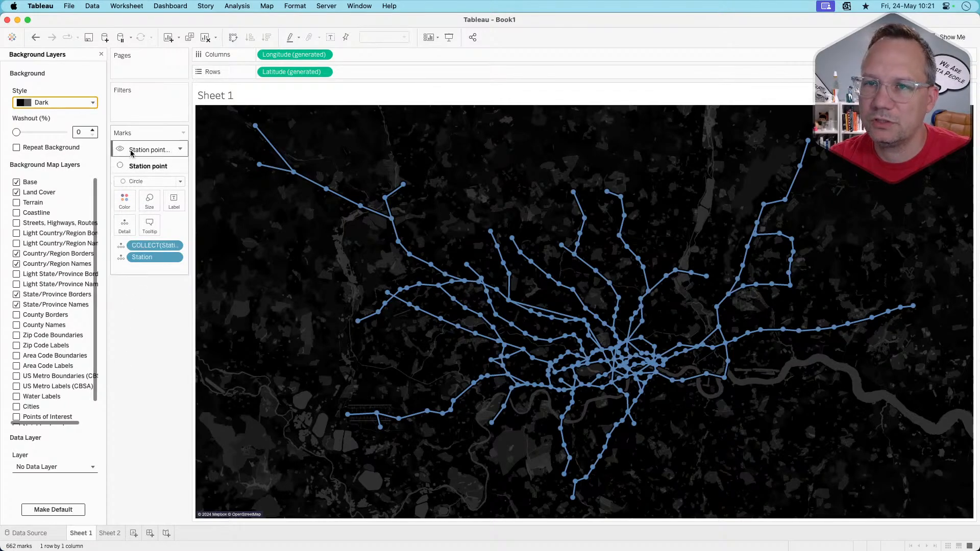
Recolour the Station point circles with a stronger custom blue, using RGB values of red 8 and green 97.
click(125, 201)
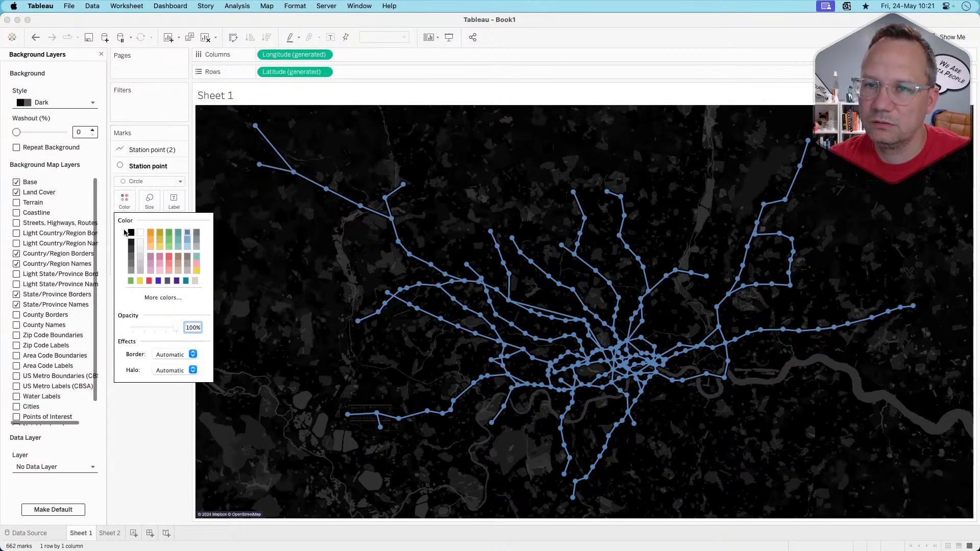
click(153, 298)
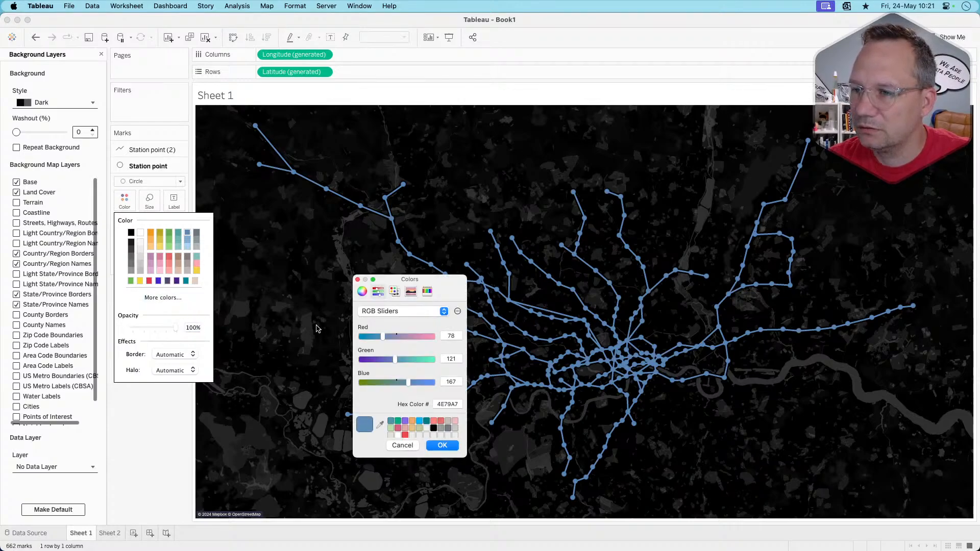
click(363, 337)
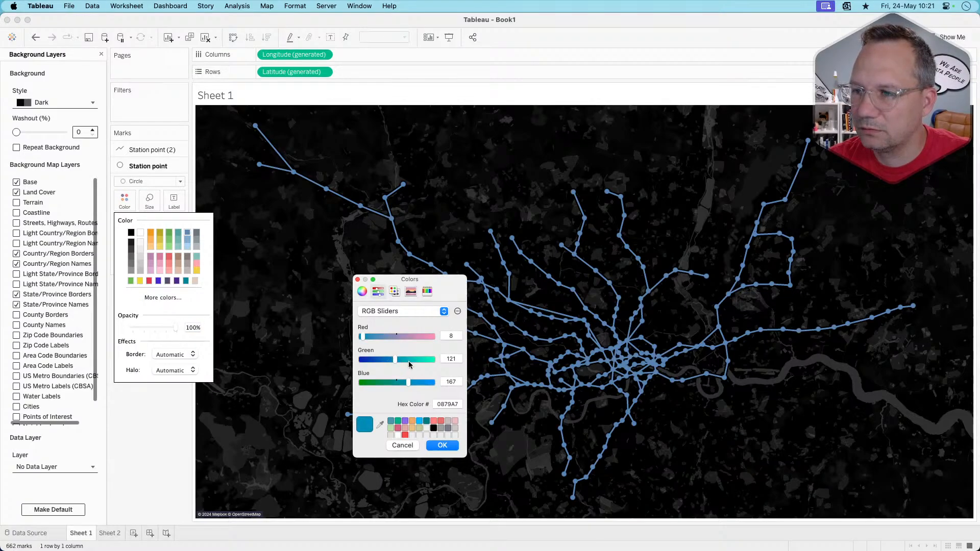
drag(410, 365, 412, 386)
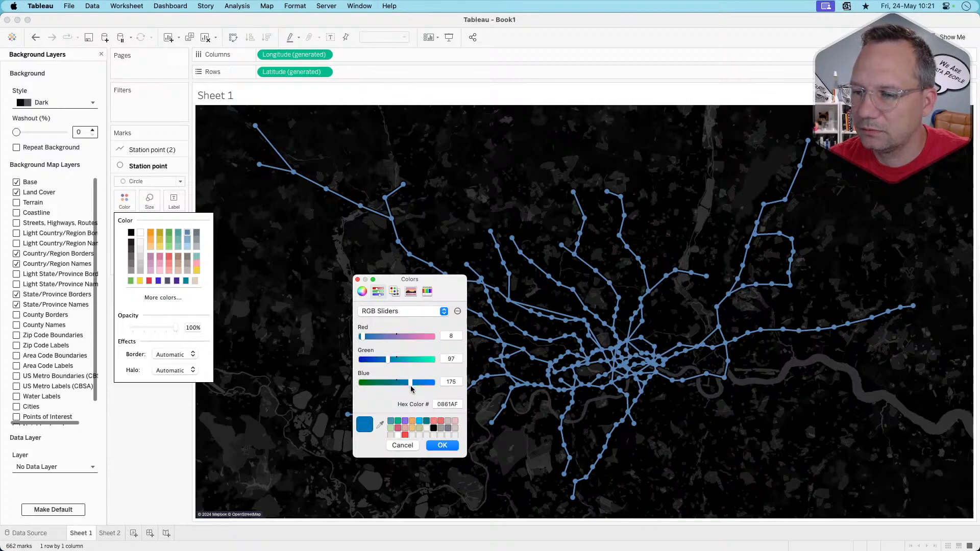
click(443, 446)
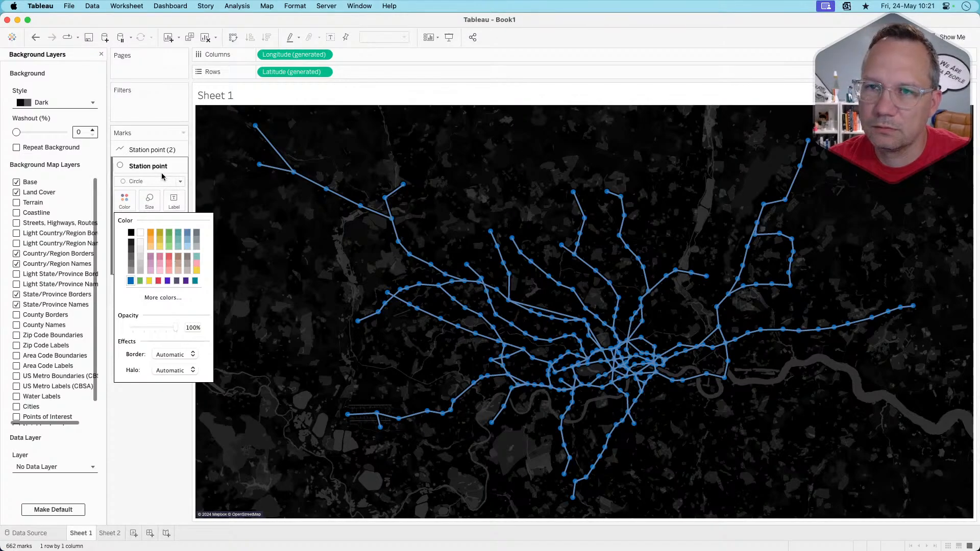
Apply the circles' custom blue to the Station point (2) lines and compare the map with the reference dashboard in Arc.
click(152, 150)
click(135, 185)
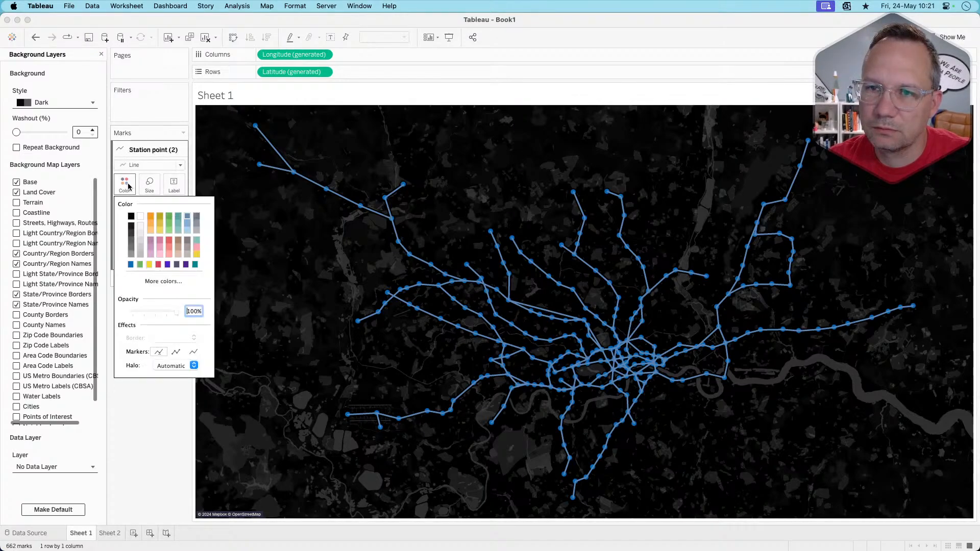
click(130, 265)
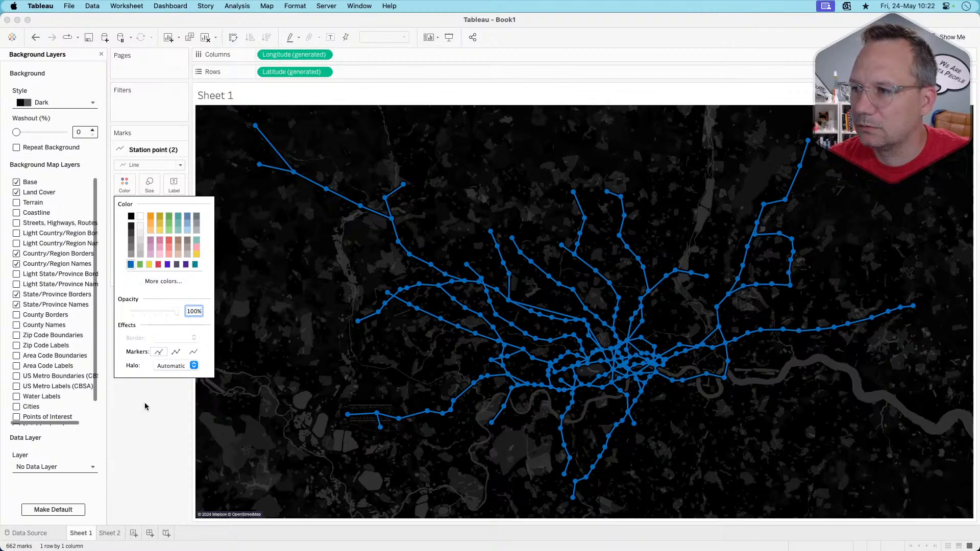
click(142, 426)
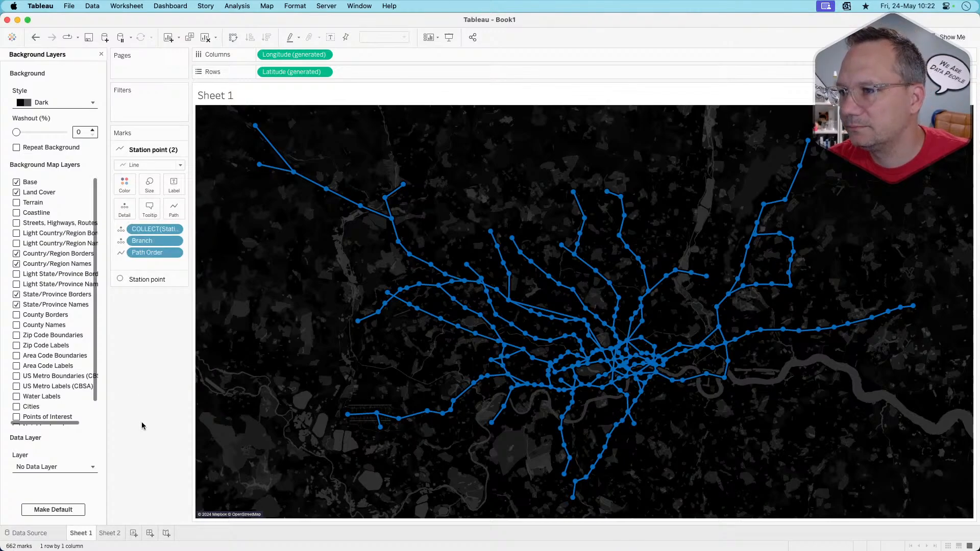
key(super+Tab)
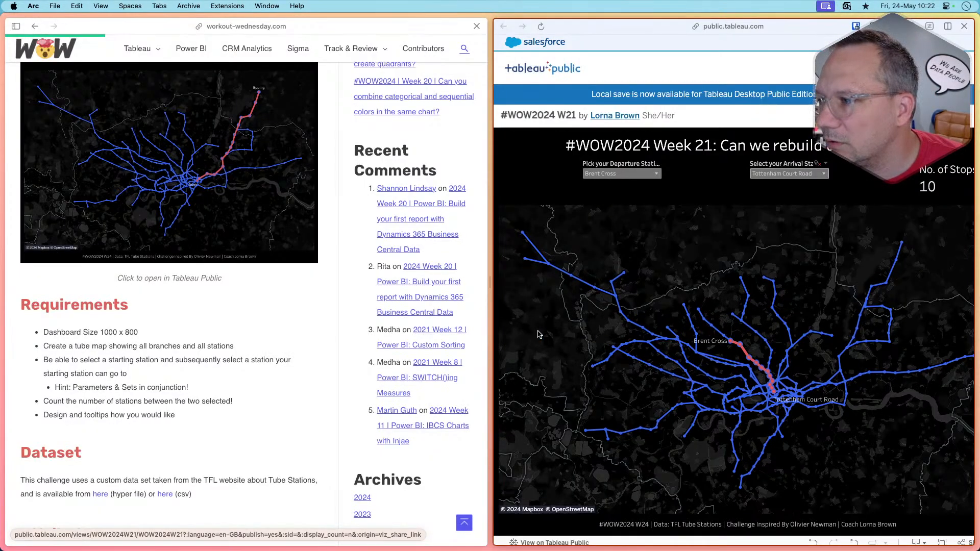
key(super+Tab)
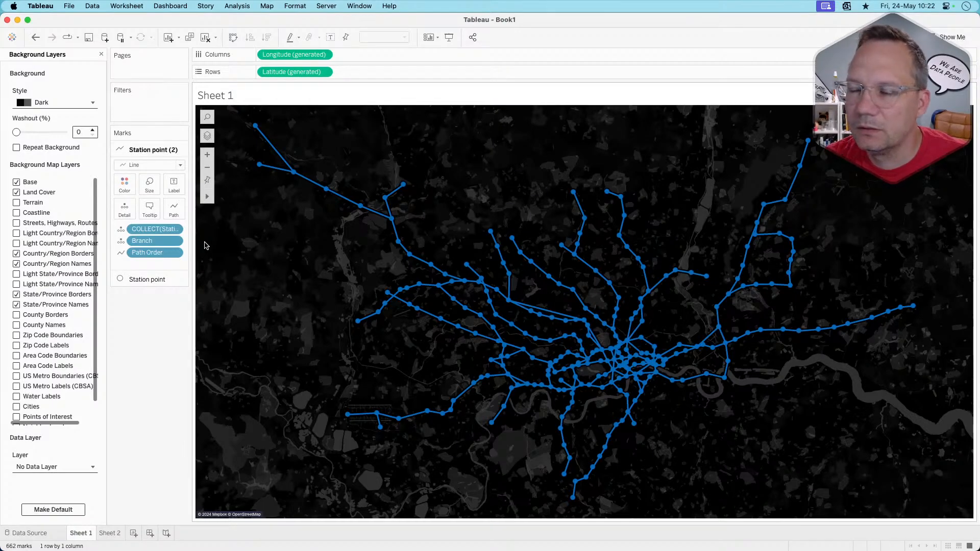
Exclude Branch and Path Order from the Station point (2) layer's tooltip and close the background layer settings.
click(174, 229)
click(174, 241)
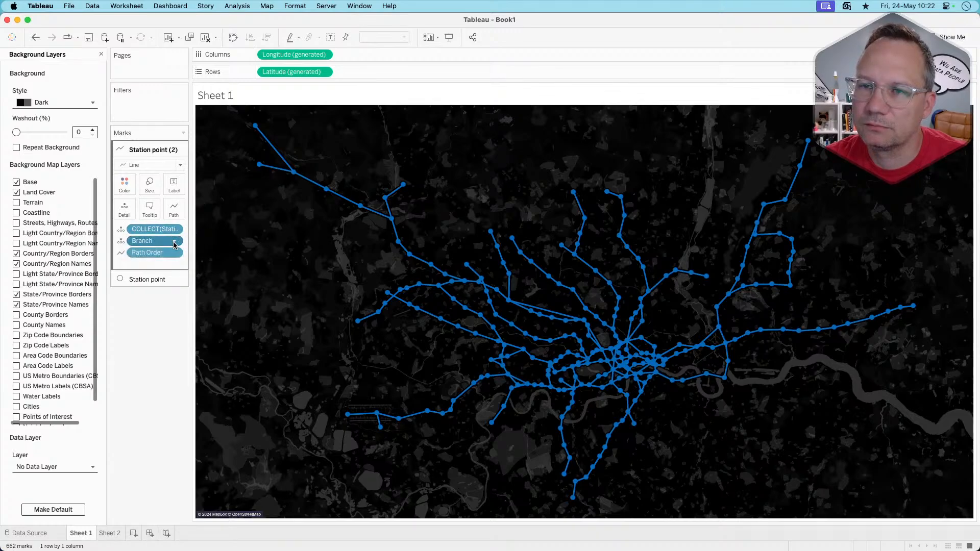
click(174, 241)
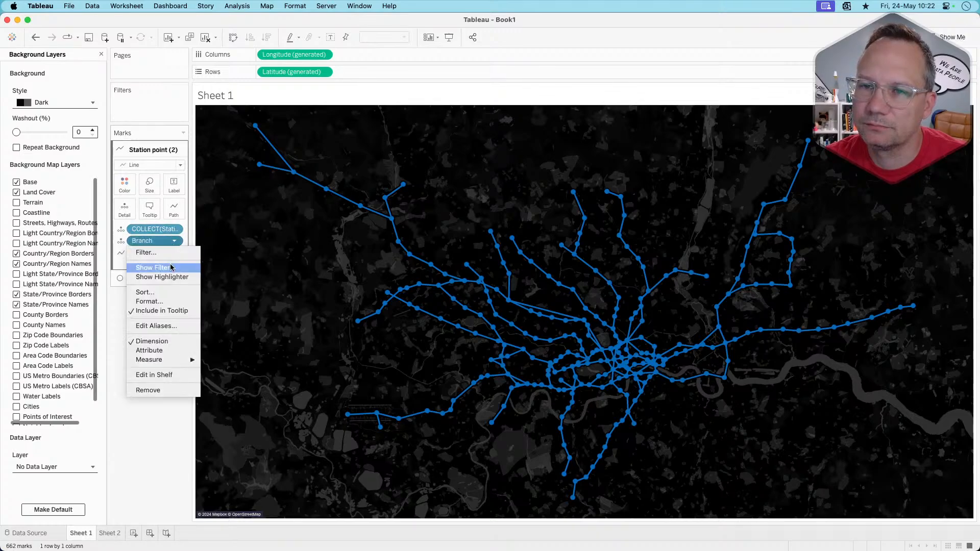
click(163, 311)
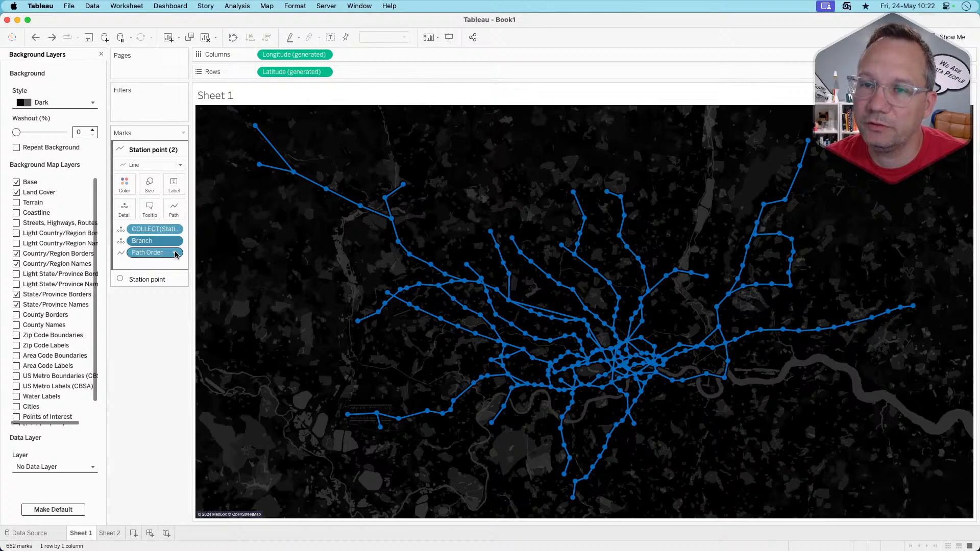
click(176, 253)
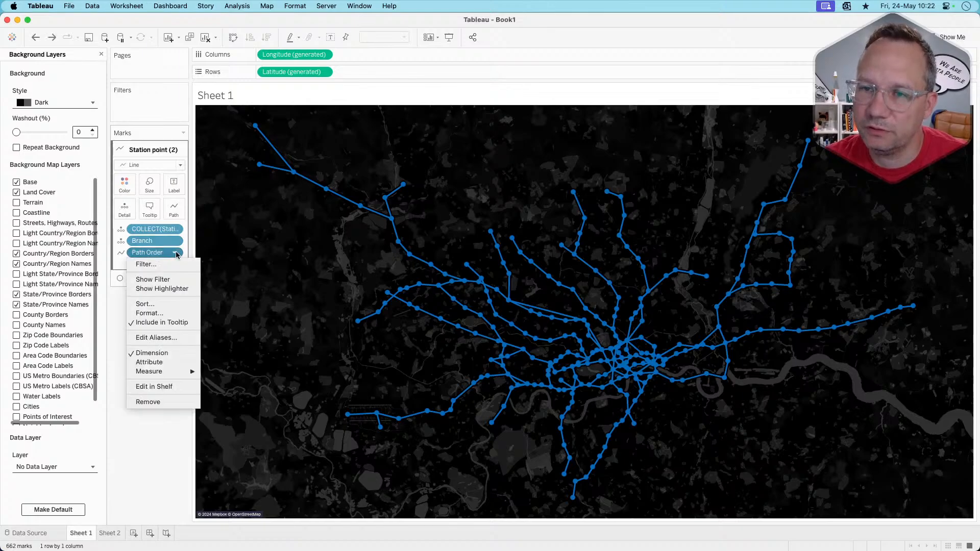
click(164, 323)
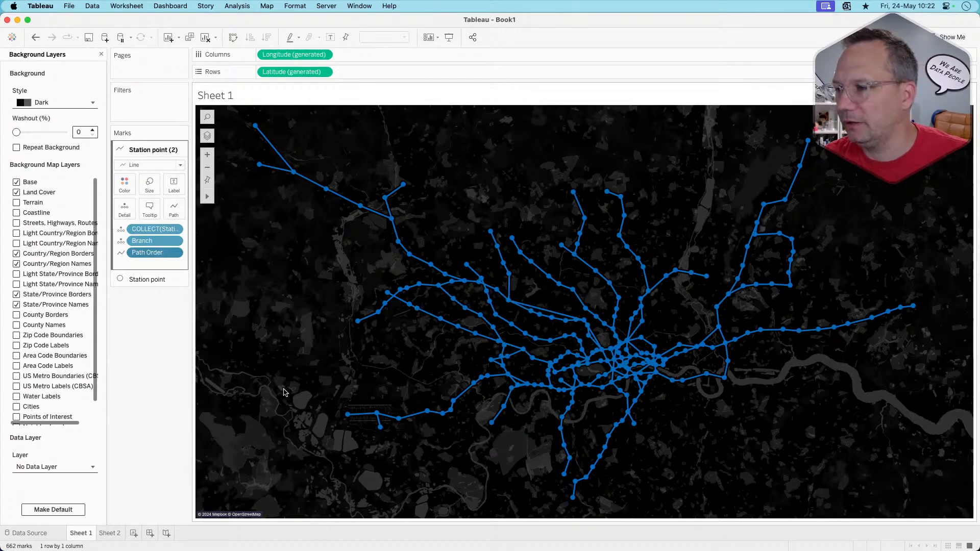
click(101, 55)
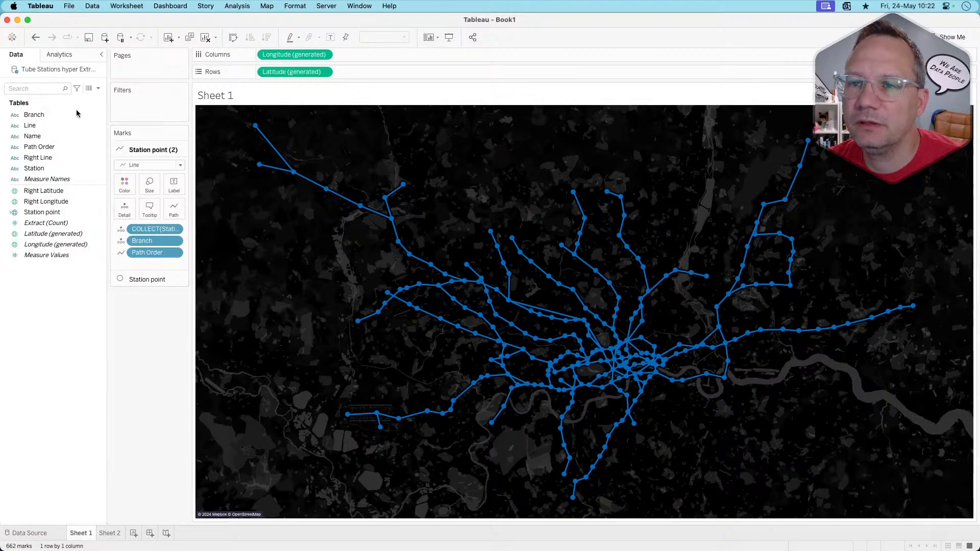
click(148, 279)
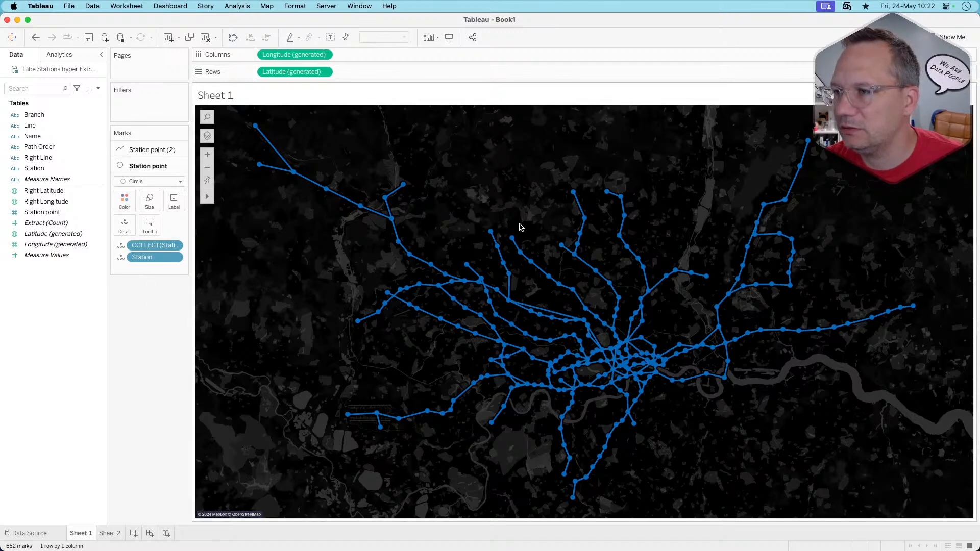
right_click(60, 324)
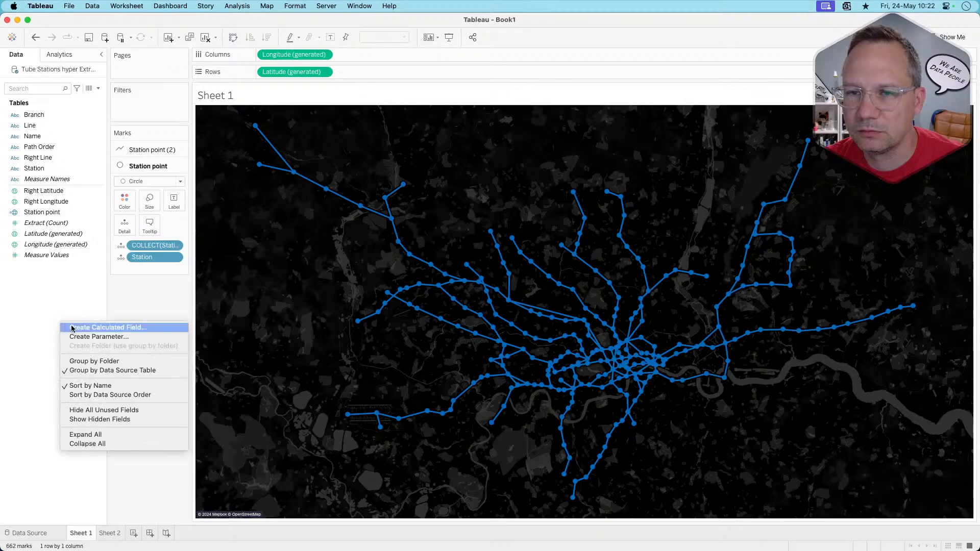
click(73, 328)
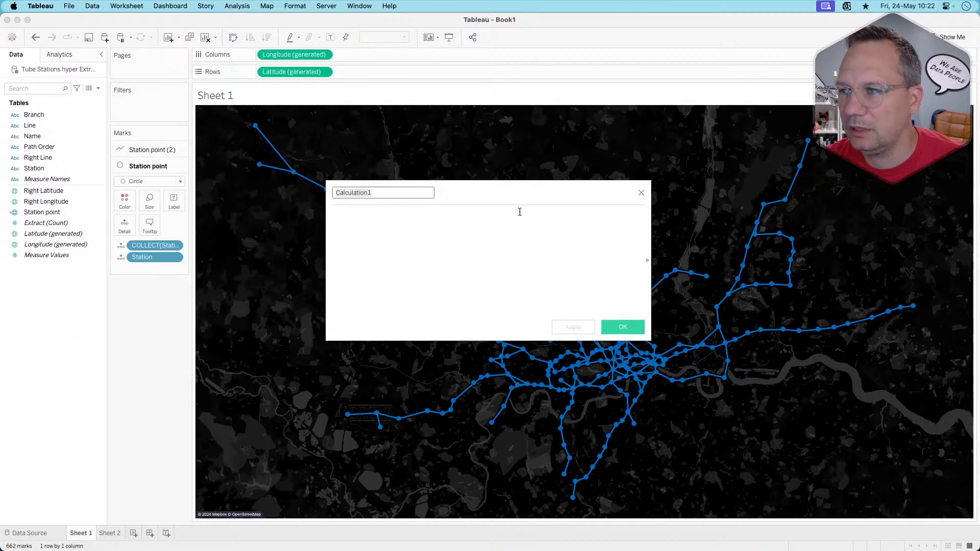
click(641, 193)
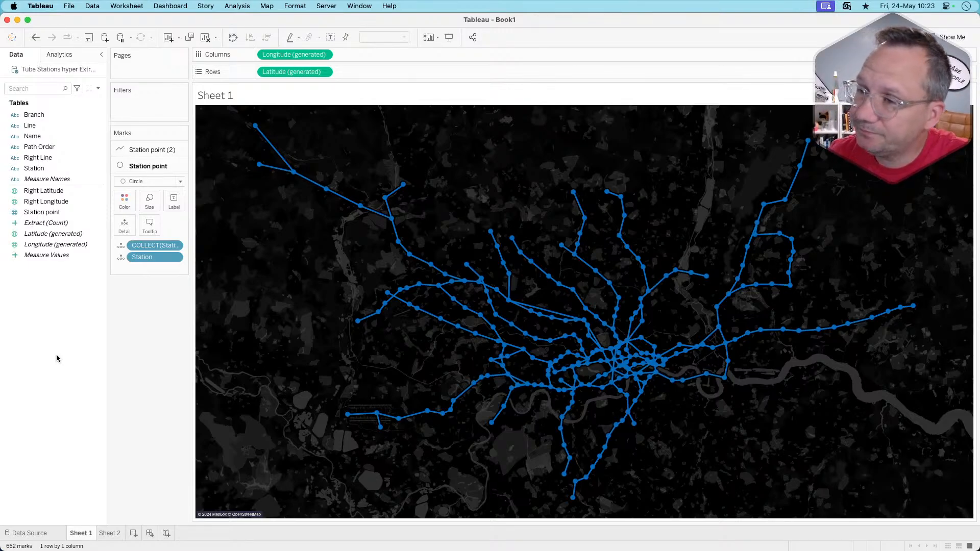
Create a parameter named pStation with the String data type.
right_click(57, 354)
click(78, 374)
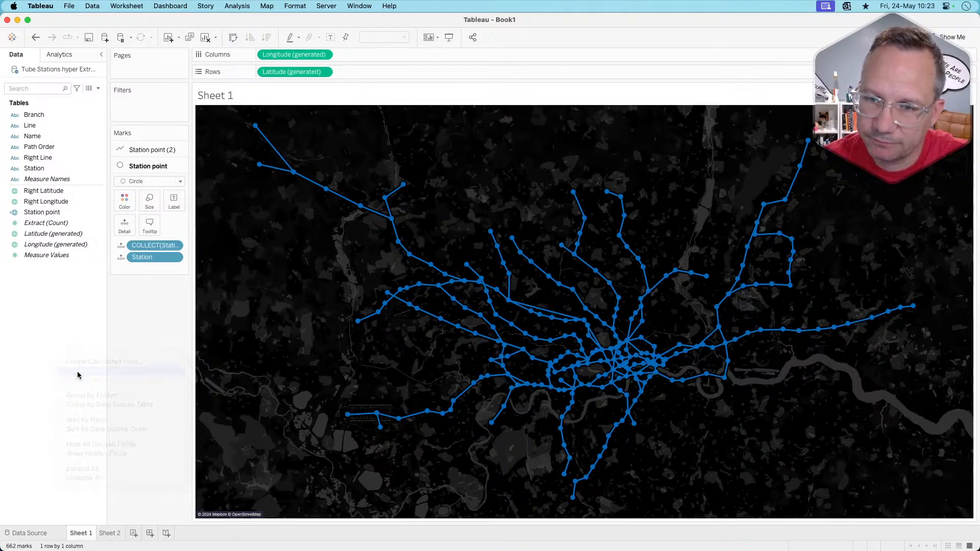
triple_click(411, 219)
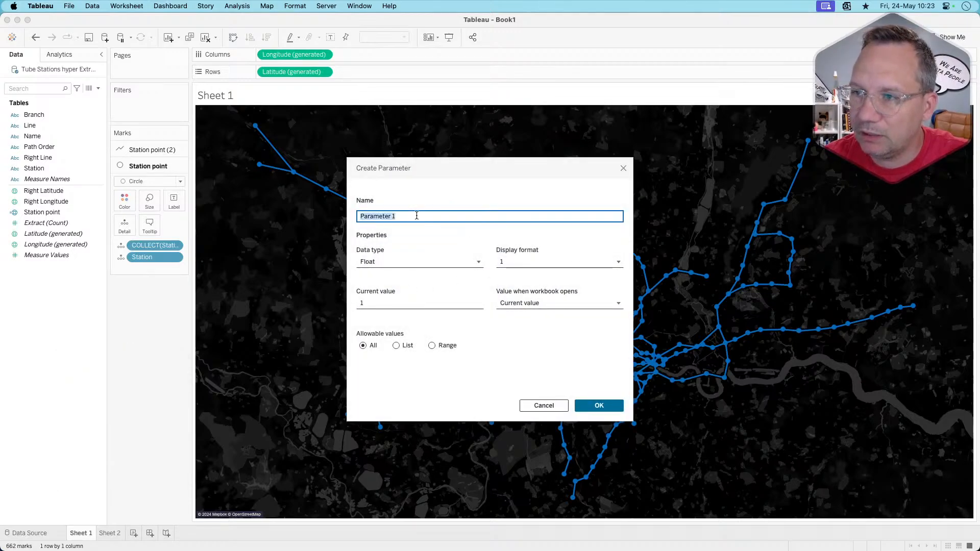
text(pSat)
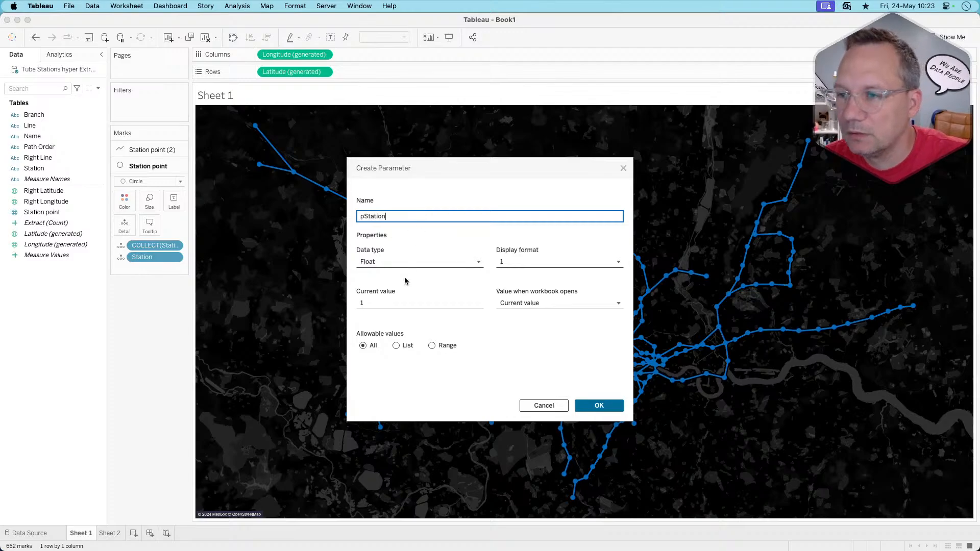
click(399, 261)
click(380, 301)
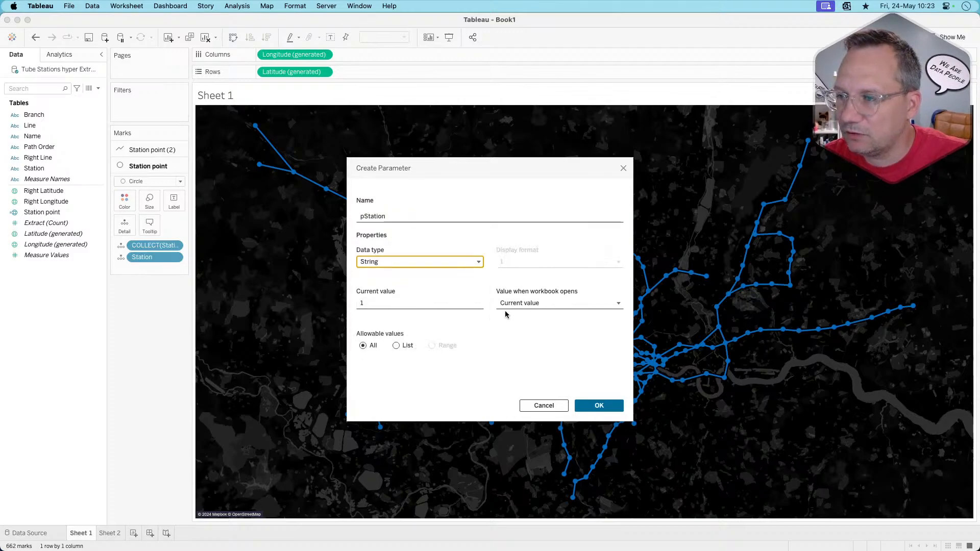
Keep the workbook-open value as Current value, limit pStation to a list filled from the Station field, and save the parameter.
click(510, 303)
click(528, 337)
click(402, 345)
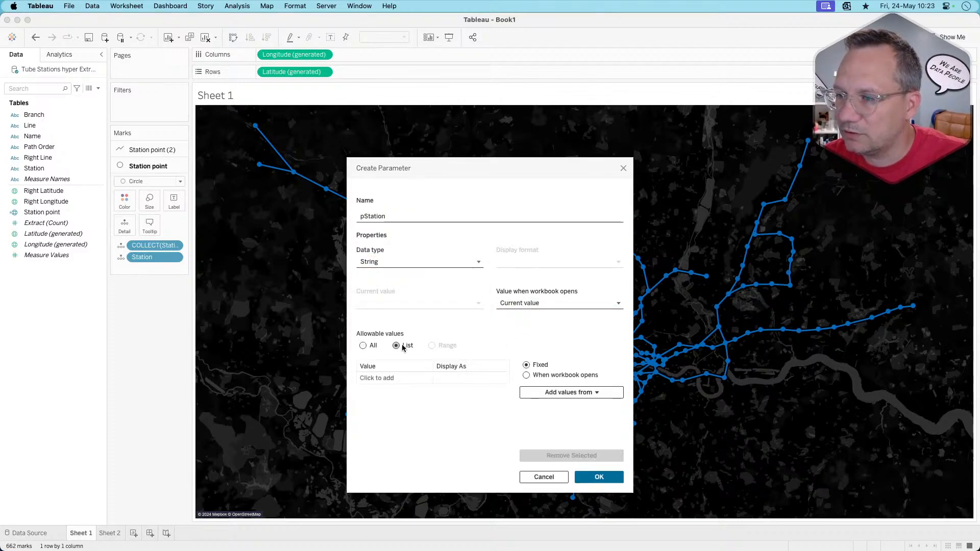
click(570, 393)
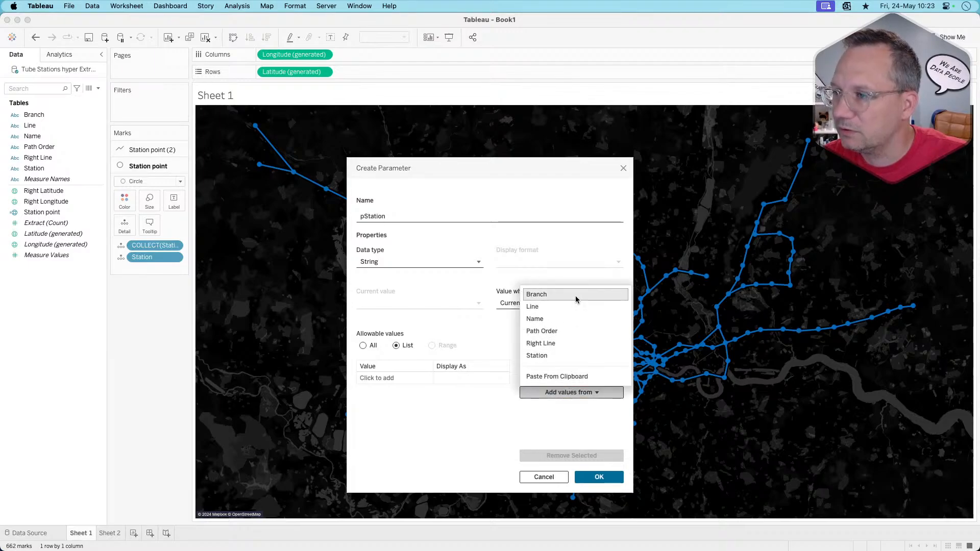
click(550, 355)
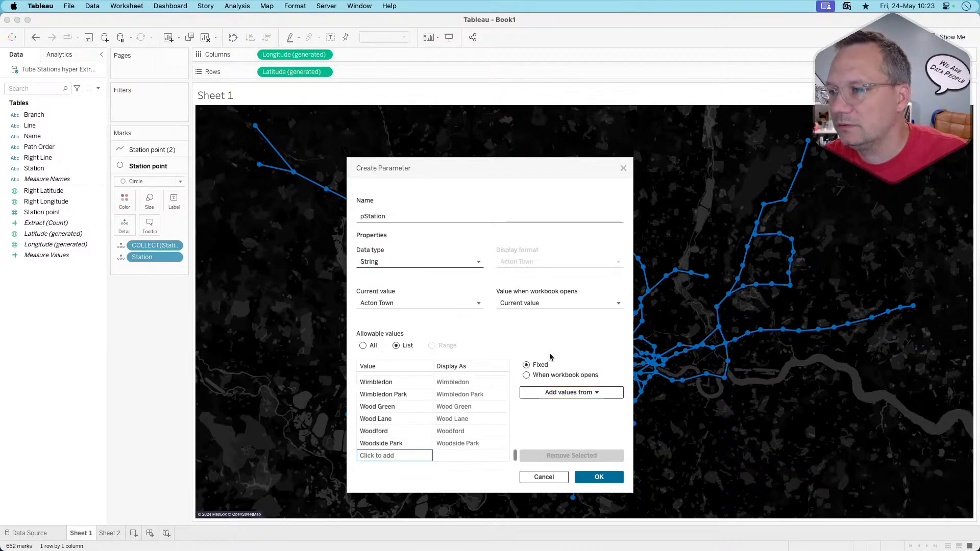
click(597, 476)
Examine the departure station list of the reference dashboard in Arc and return to Tableau.
key(super+Tab)
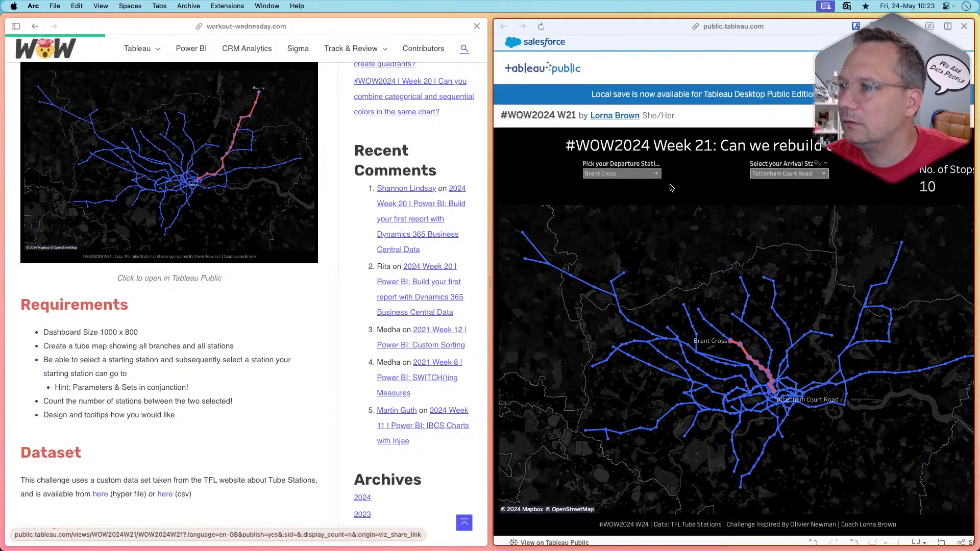
click(656, 173)
scroll(653, 183, down, 10)
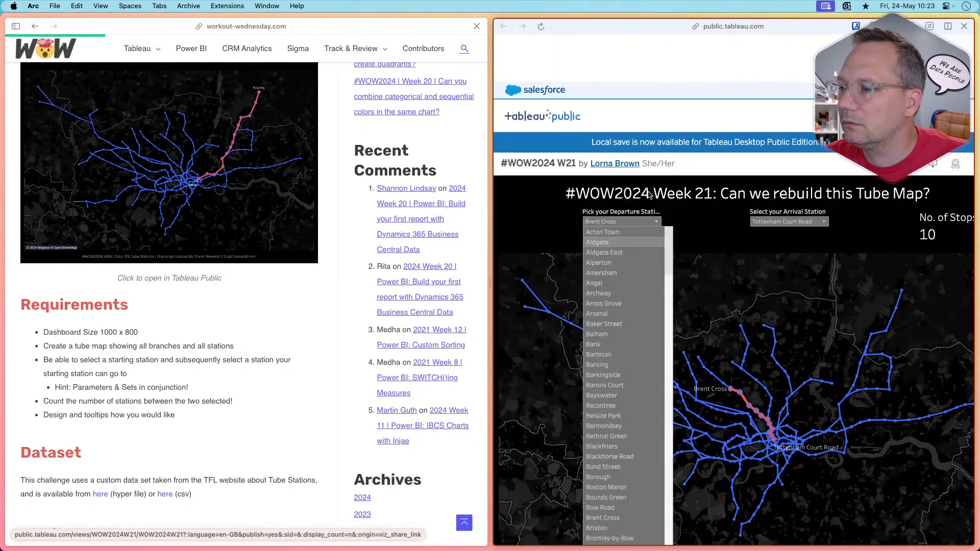
scroll(648, 194, up, 5)
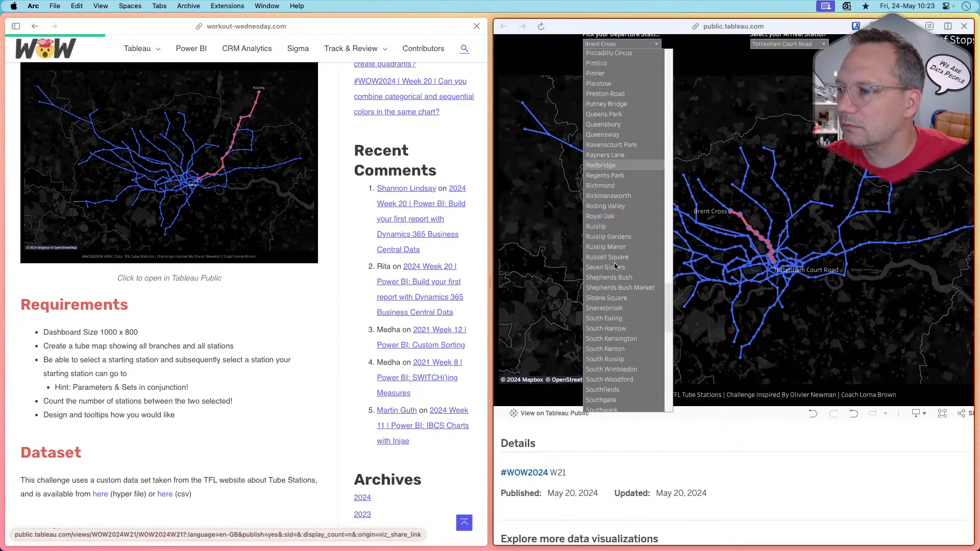
scroll(615, 266, down, 5)
click(640, 441)
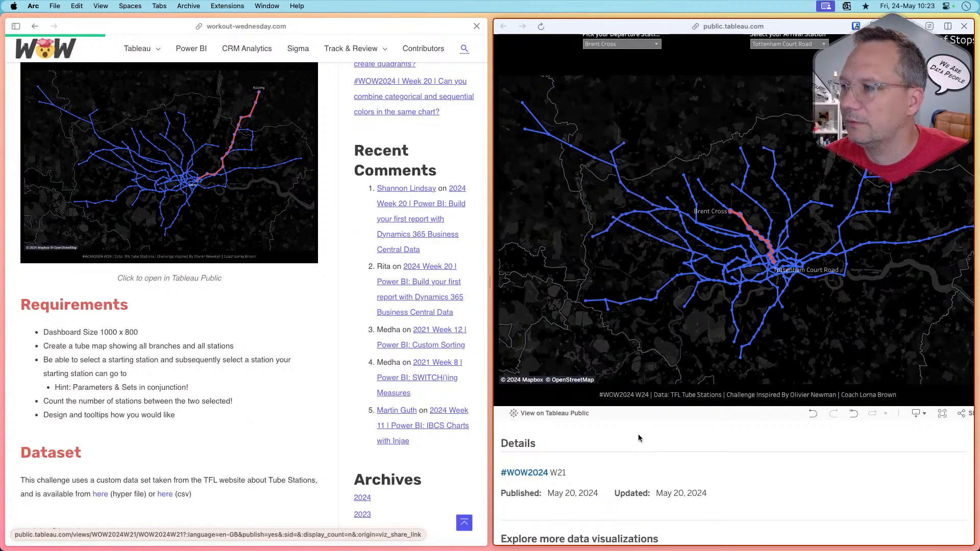
scroll(577, 442, up, 3)
key(super+Tab)
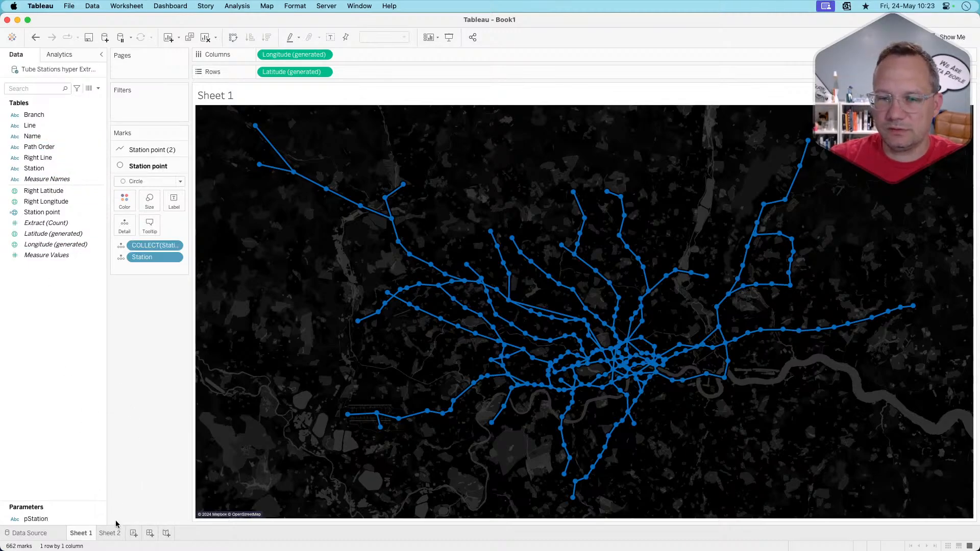
Build a table on a new worksheet with Branch, Station and Name as the row fields.
click(134, 533)
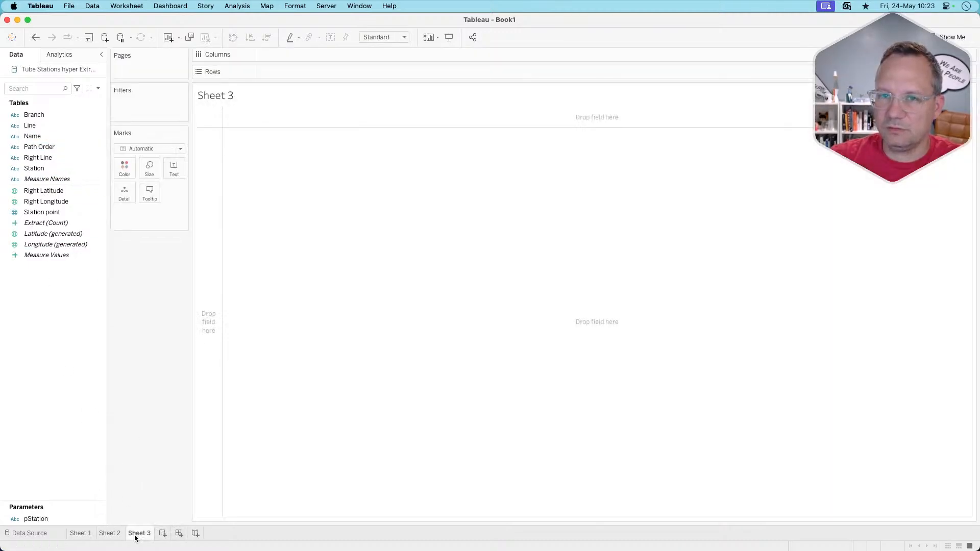
double_click(50, 115)
double_click(49, 126)
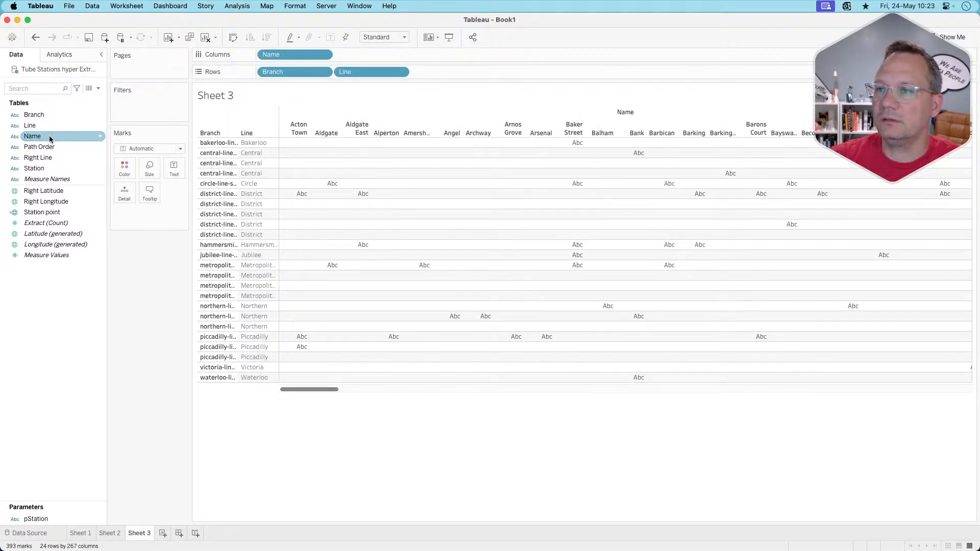
drag(49, 136, 446, 73)
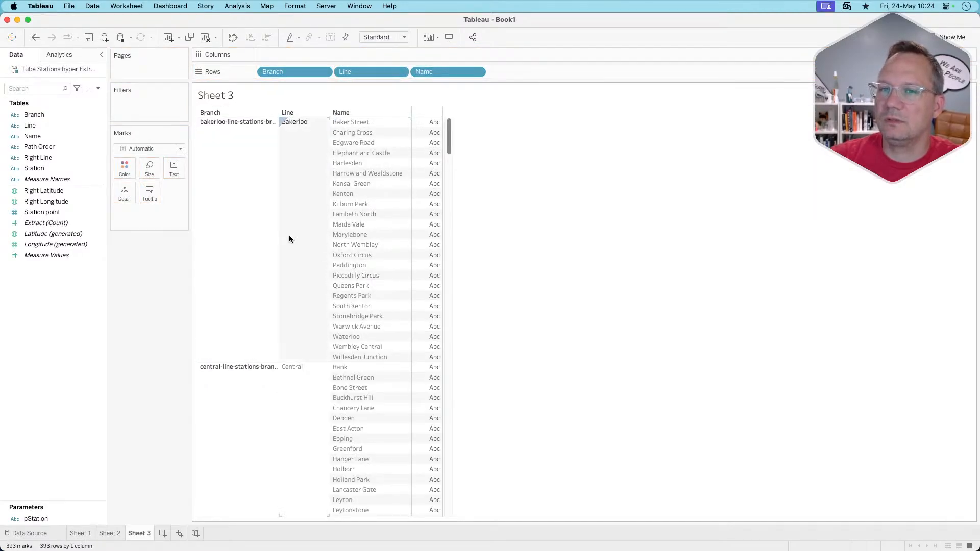
drag(35, 168, 363, 72)
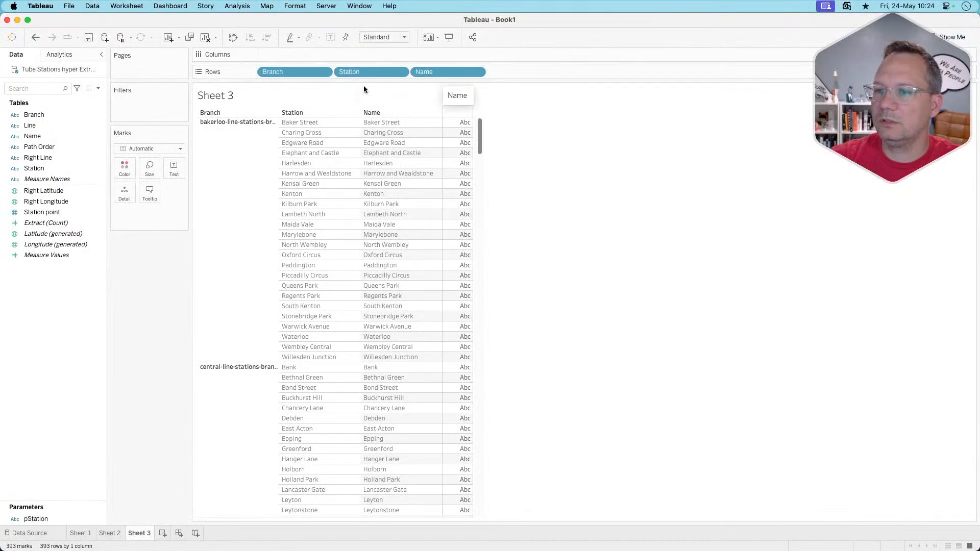
Examine the stations listed under each branch, focusing on Acton Town in piccadilly-line-stations-branch-1.
scroll(340, 277, down, 15)
scroll(339, 276, down, 20)
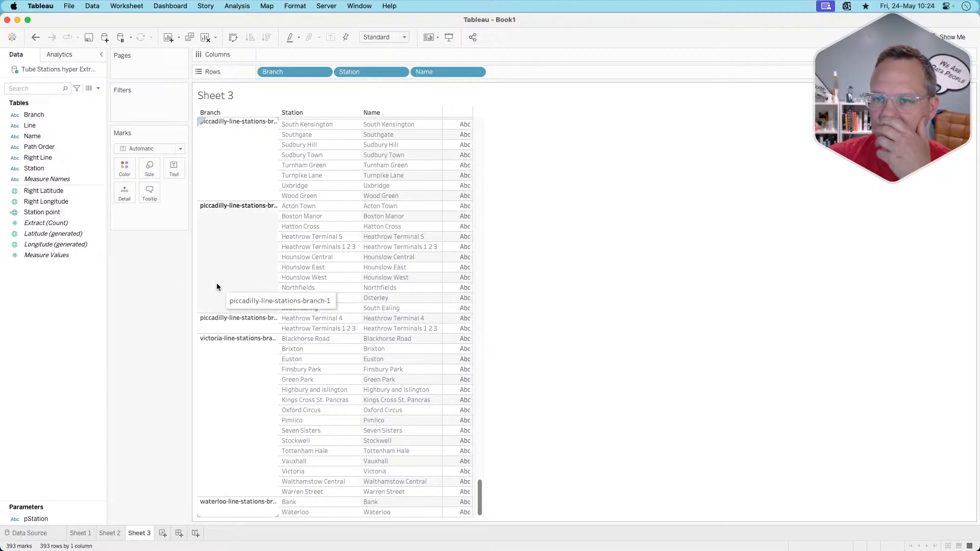
click(334, 206)
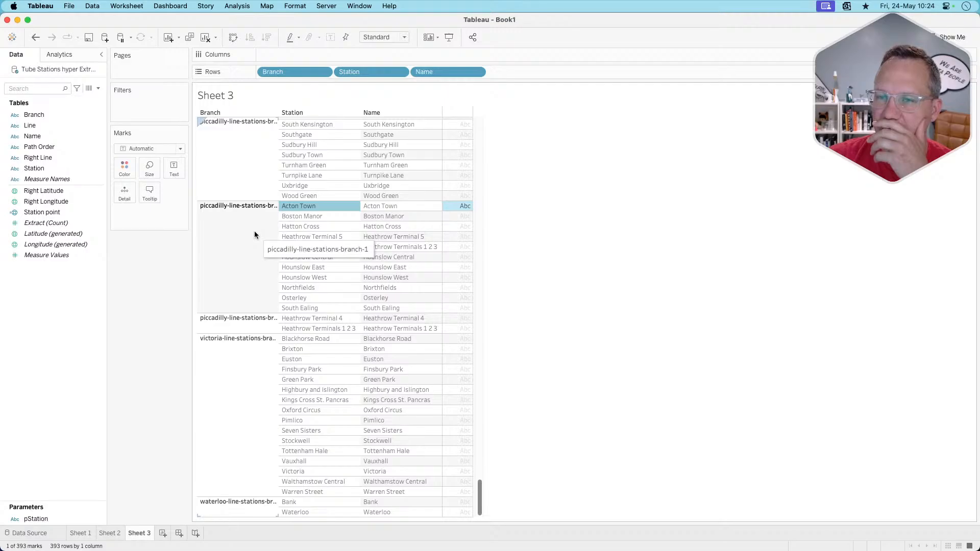
click(300, 206)
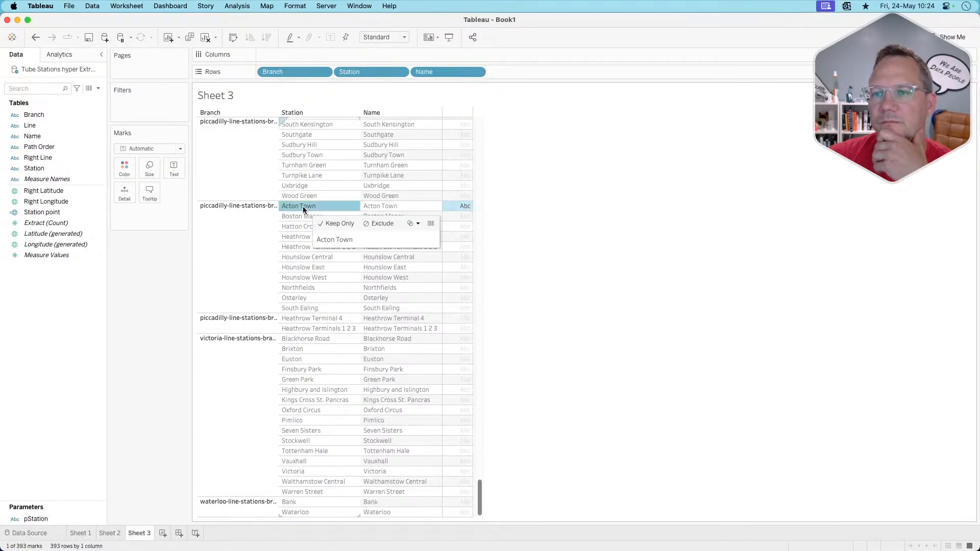
click(315, 207)
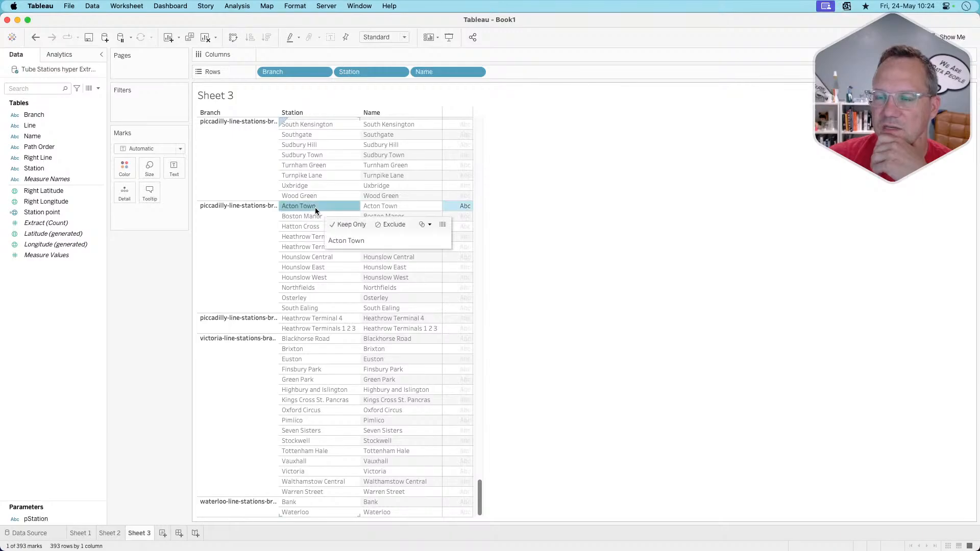
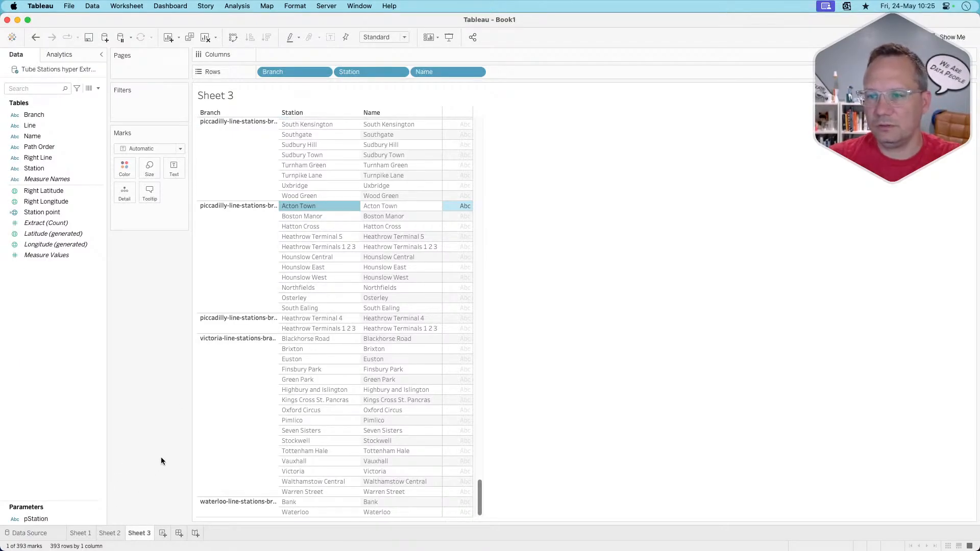
Switch to Arc and test the reference dashboard with Heathrow Terminal 4 as departure and Heathrow Terminals 1 2 3 as arrival.
key(super+Tab)
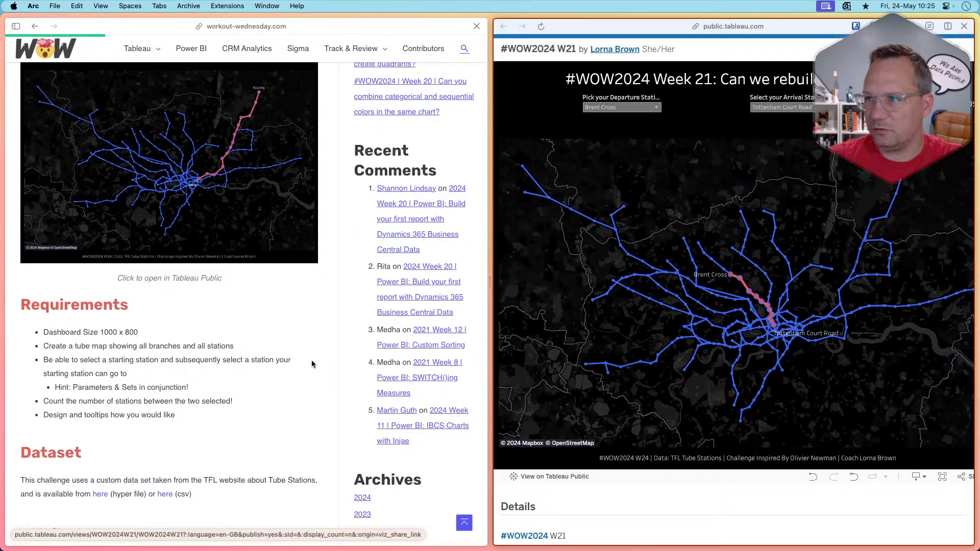
click(621, 107)
scroll(624, 421, down, 10)
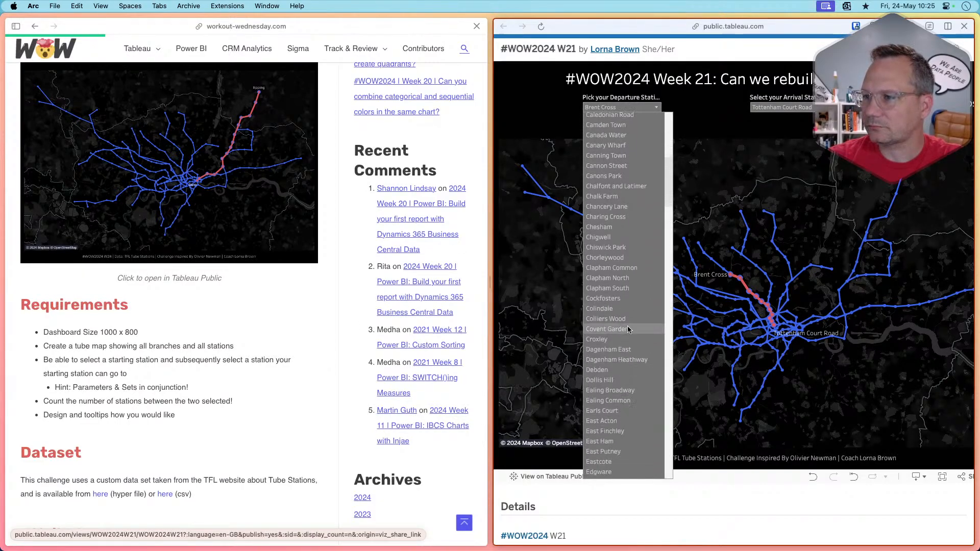
scroll(620, 376, down, 5)
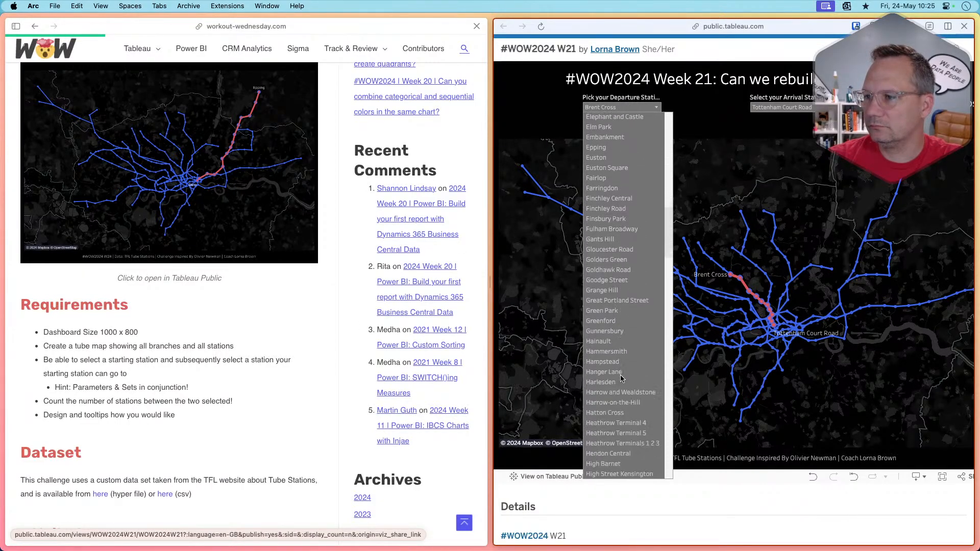
click(618, 379)
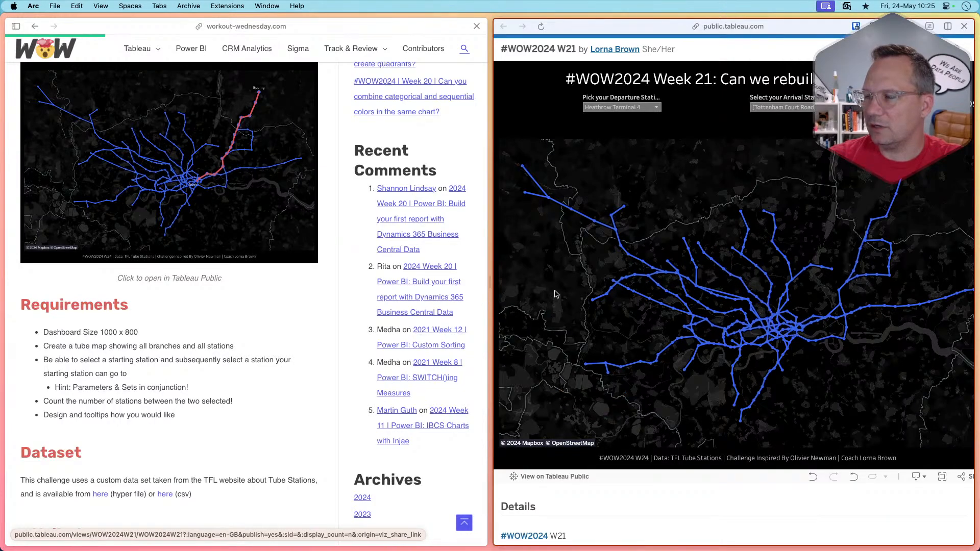
click(810, 108)
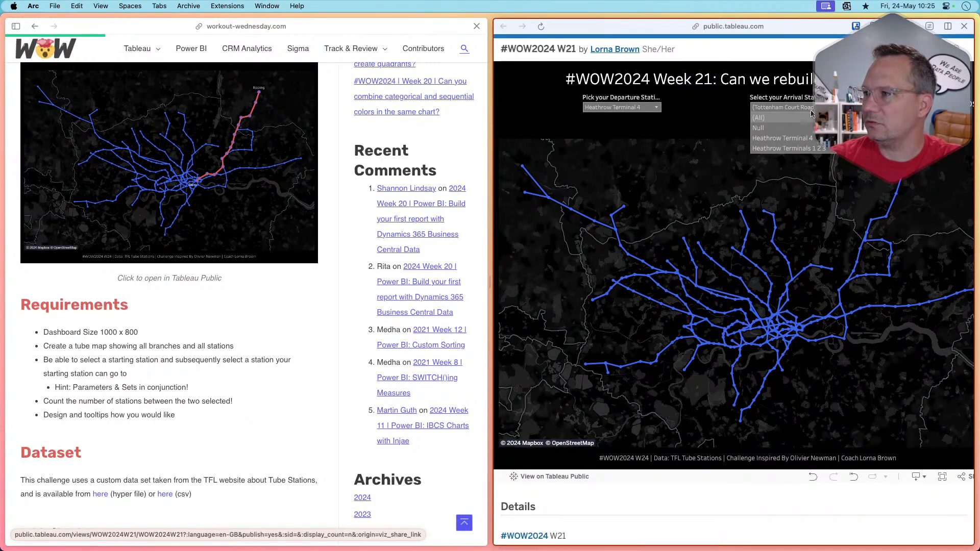
click(793, 148)
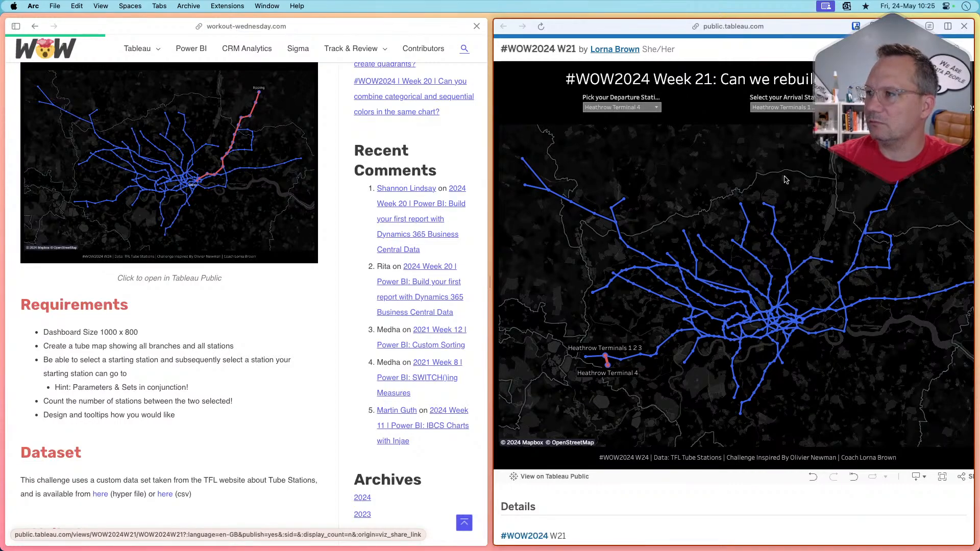
Set the reference dashboard's departure station to Acton Town and return to Tableau.
click(637, 109)
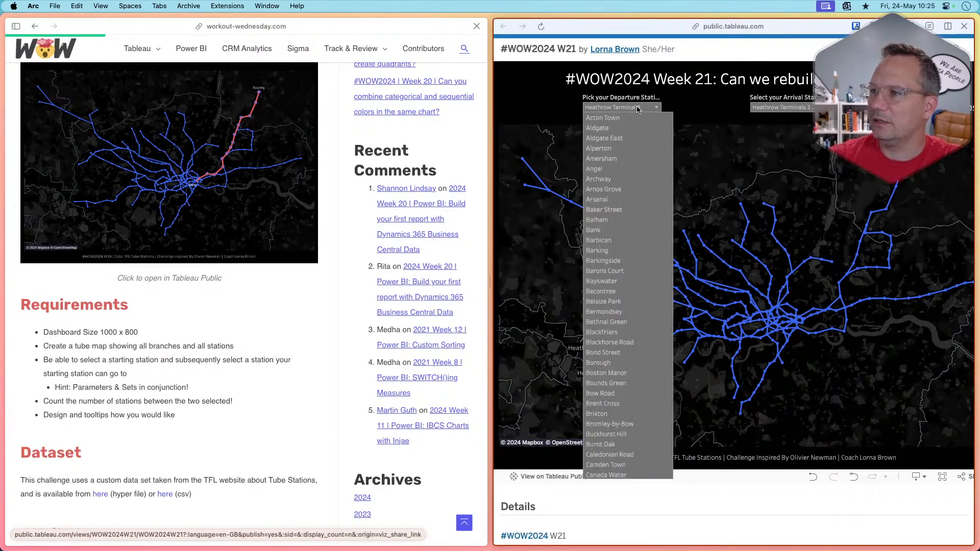
click(625, 119)
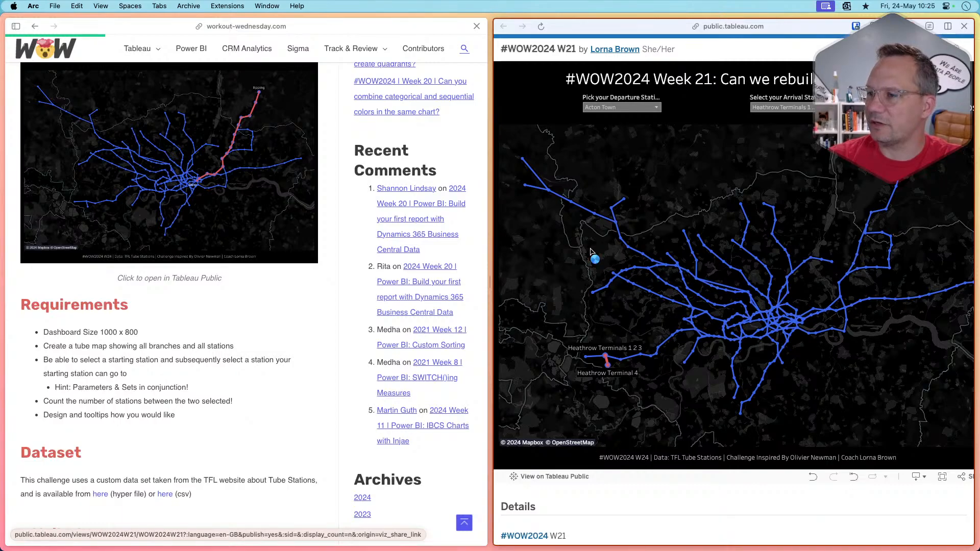
key(super+Tab)
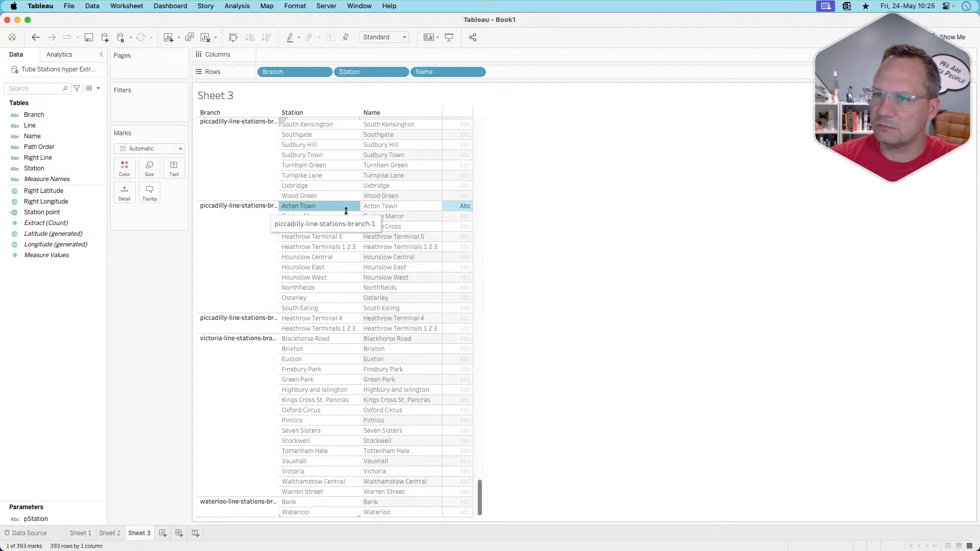
Go through the piccadilly-line-stations-branch-1 names from Acton Town to South Ealing and compare them with the reference route in Arc.
click(402, 207)
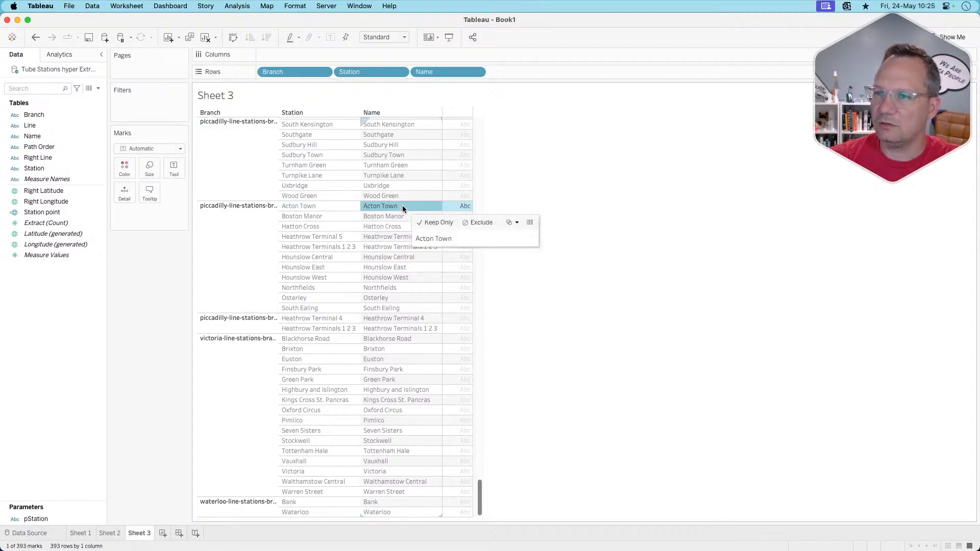
click(397, 215)
click(392, 226)
click(390, 236)
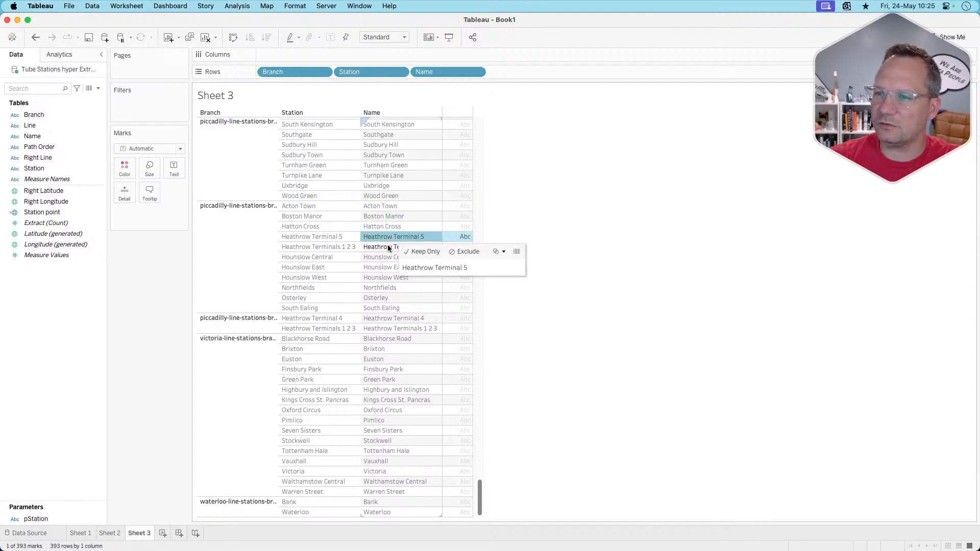
click(389, 246)
click(387, 256)
click(385, 266)
click(383, 277)
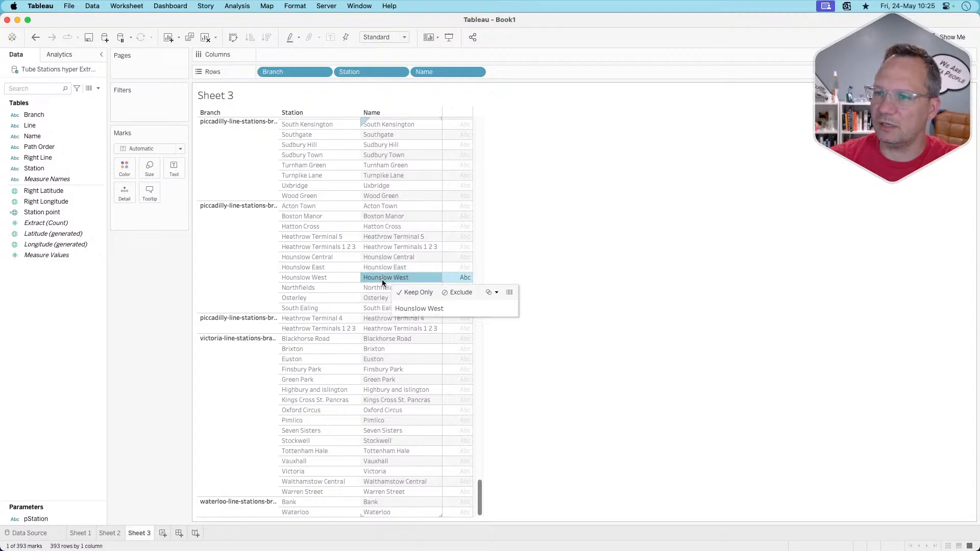
click(380, 287)
click(378, 298)
click(379, 308)
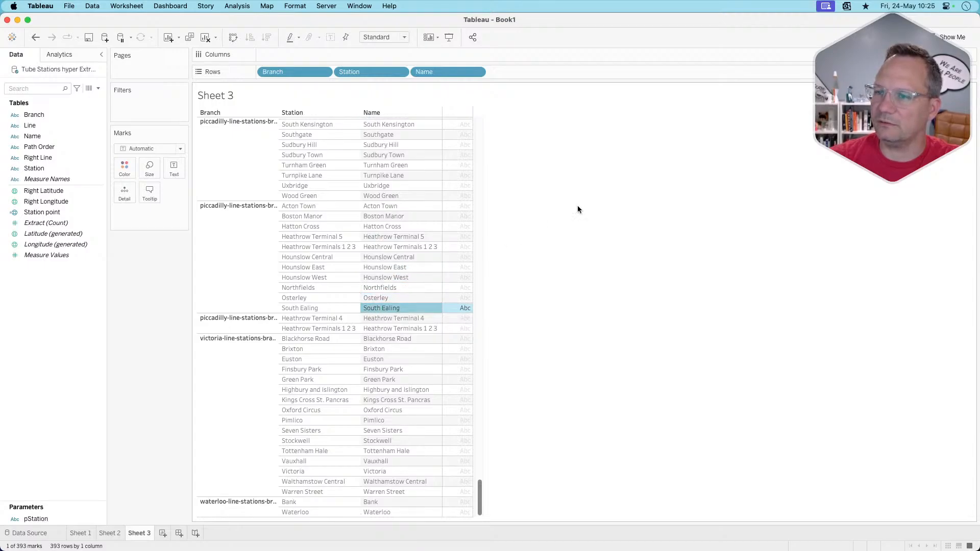
key(super+Tab)
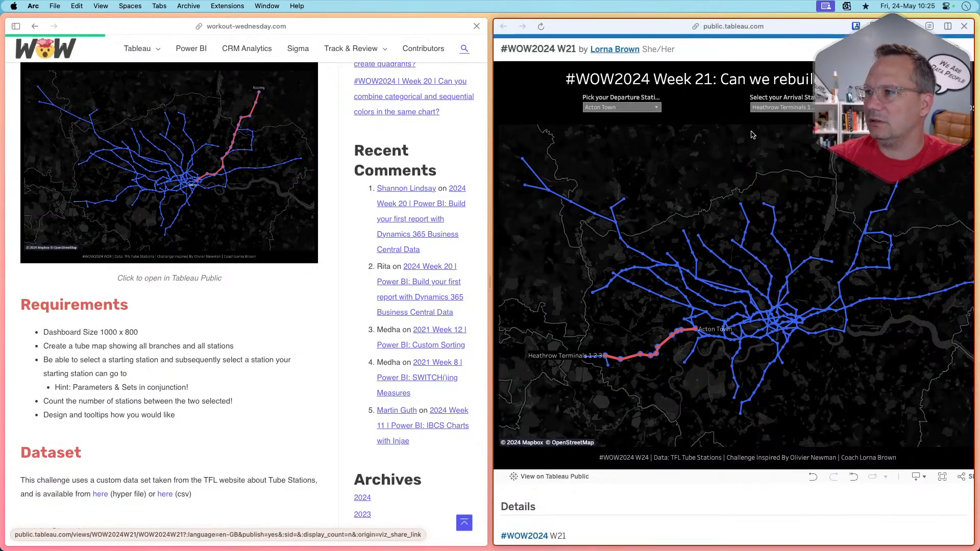
Set the reference dashboard's arrival station to (All) and look through the arrival stations offered for Acton Town.
click(778, 107)
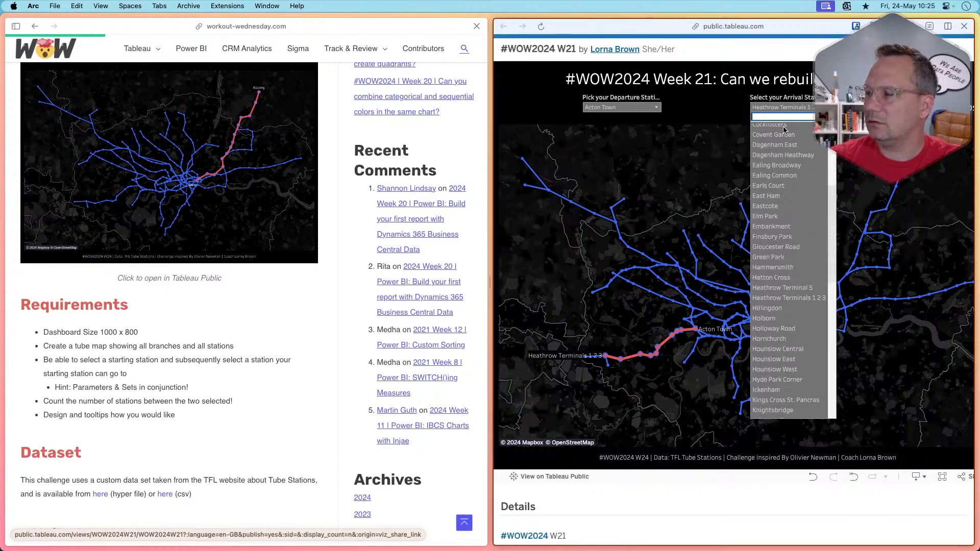
click(713, 113)
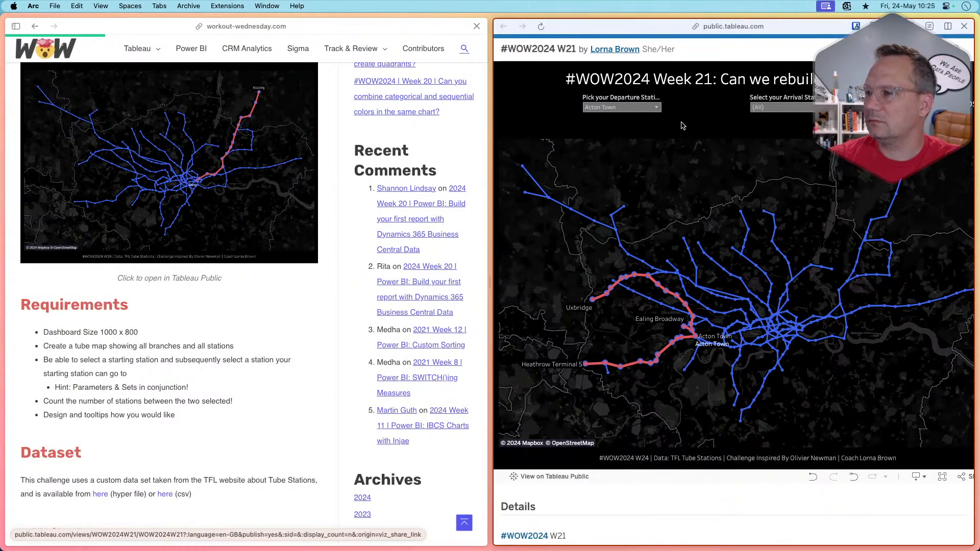
click(758, 108)
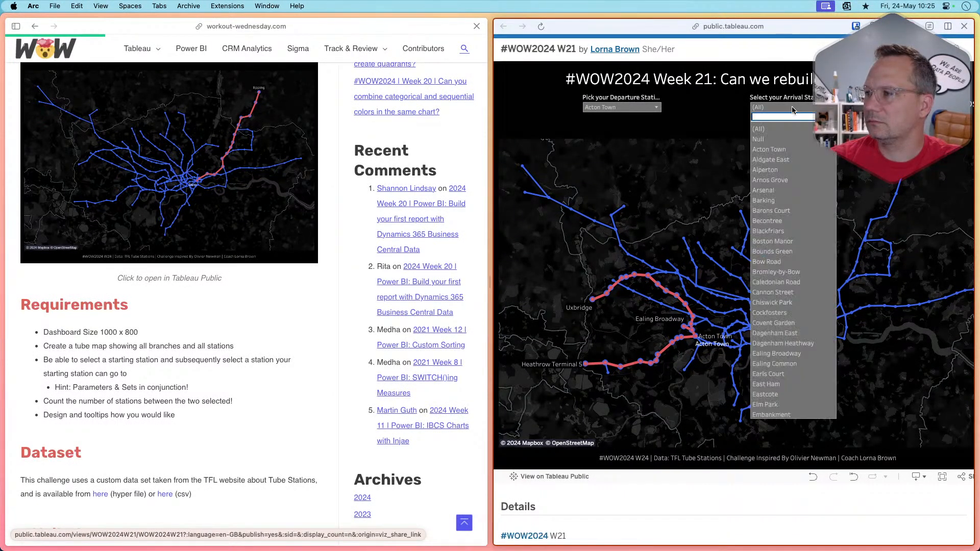
scroll(782, 281, down, 20)
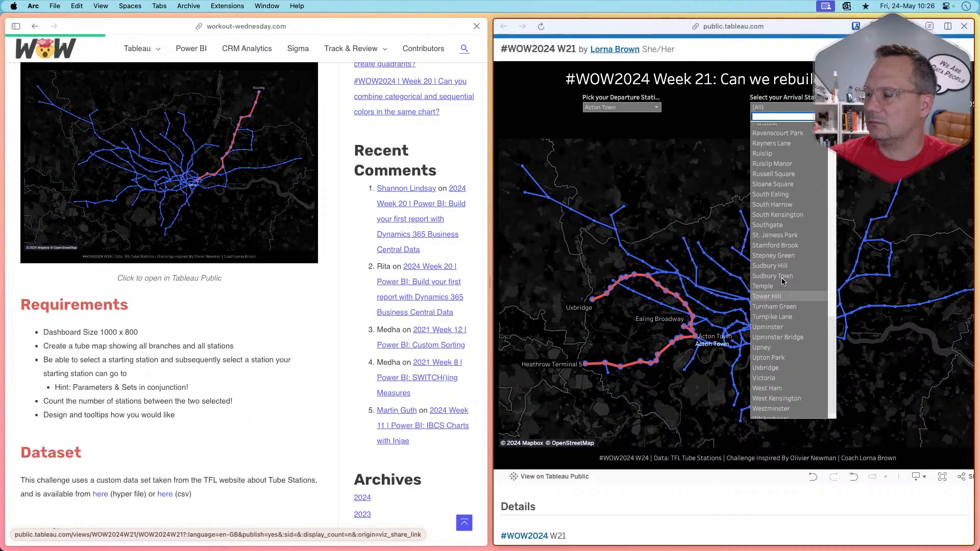
click(719, 125)
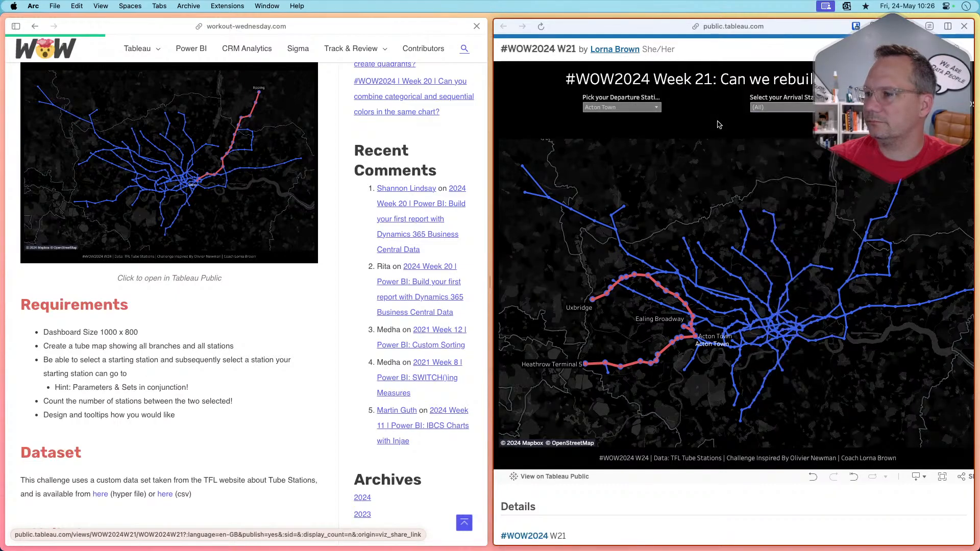
Set the reference dashboard's departure station to Heathrow Terminals 1 2 3, review the arrival stations offered, and return to Tableau.
click(656, 107)
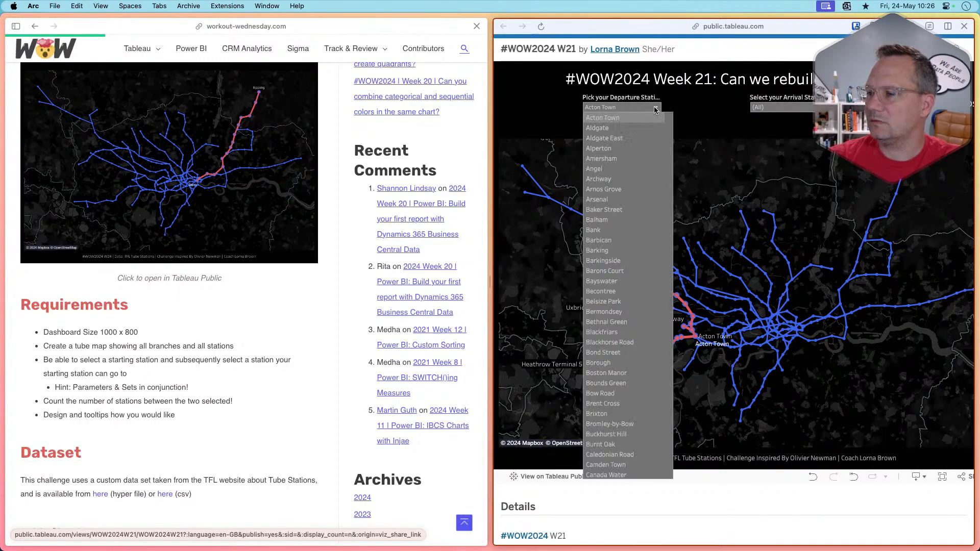
scroll(637, 376, down, 10)
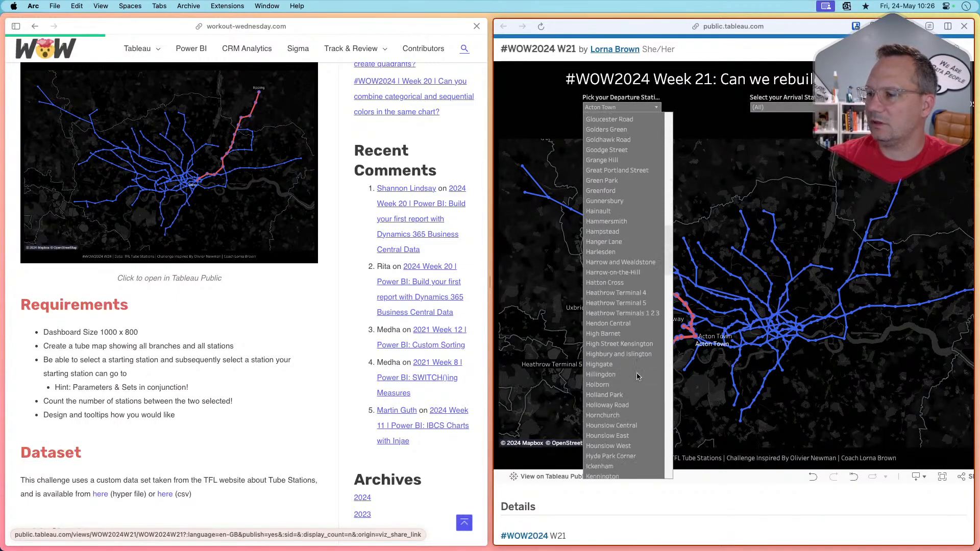
click(634, 313)
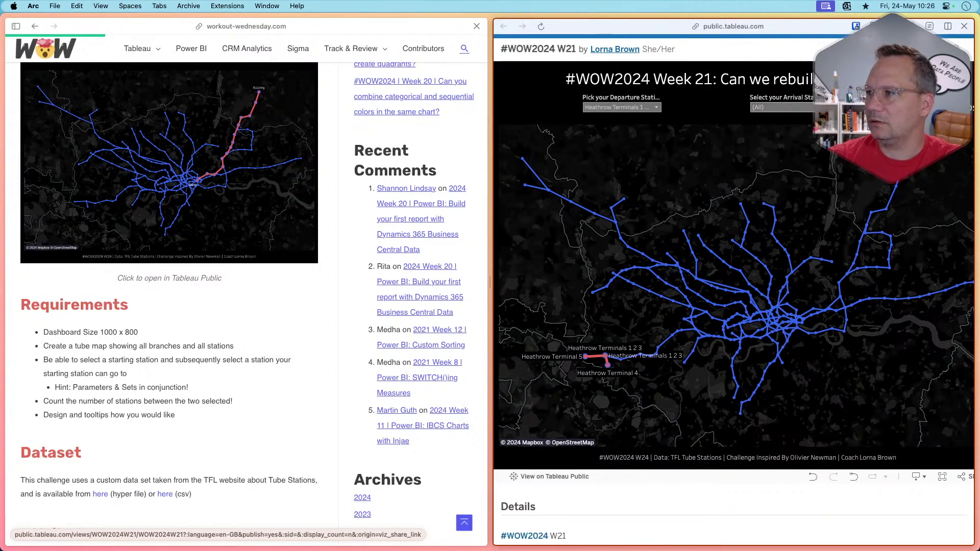
click(781, 107)
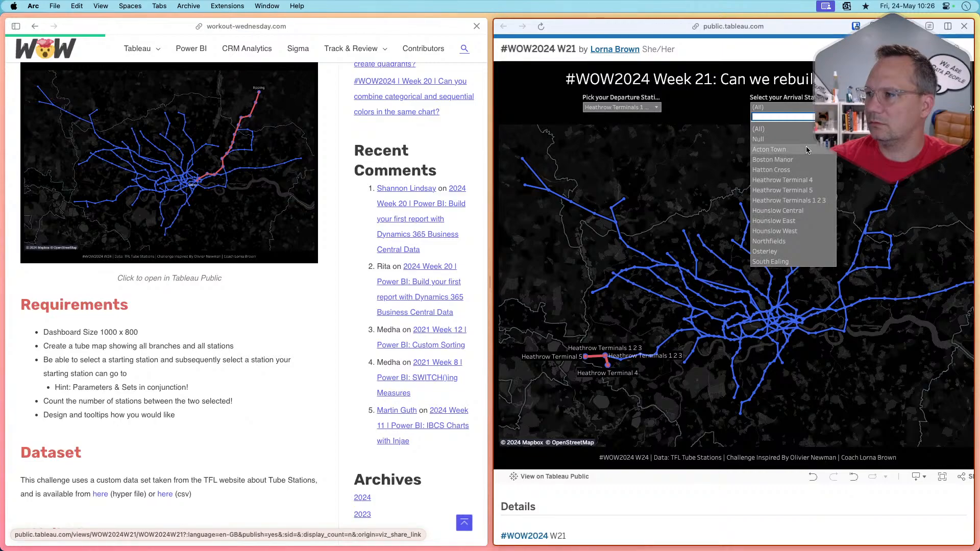
key(super+Tab)
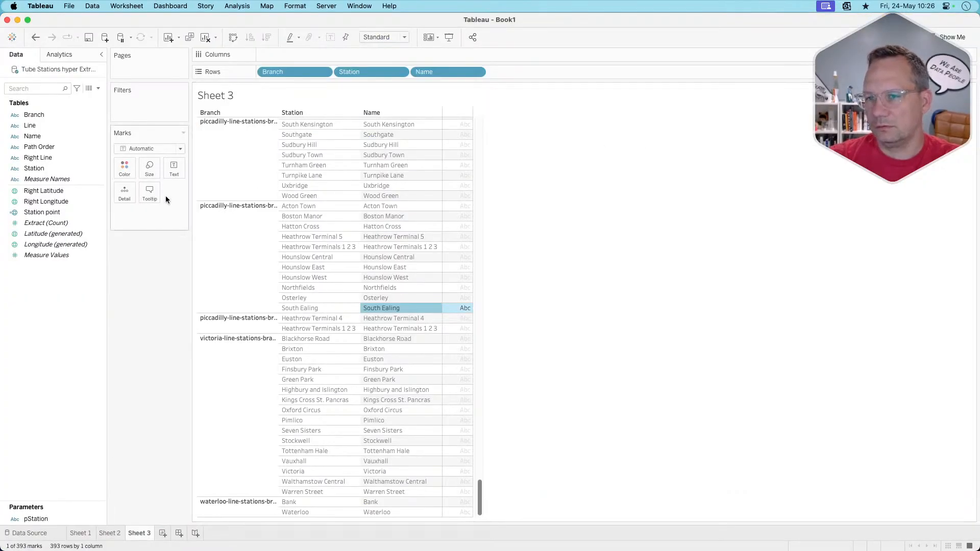
Place Station ahead of Branch in the rows of Sheet 3 and remove Branch from the view.
drag(363, 77, 265, 72)
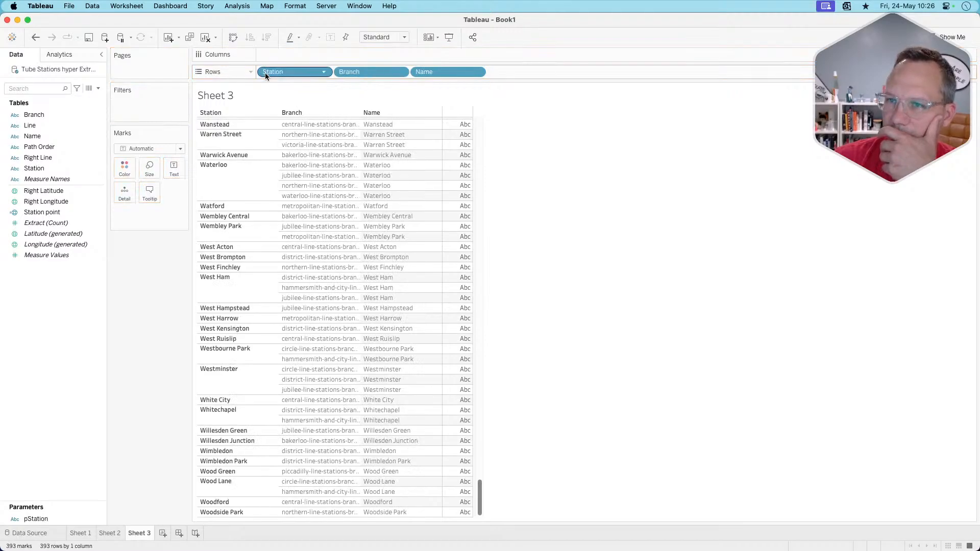
drag(356, 76, 156, 347)
scroll(317, 279, up, 20)
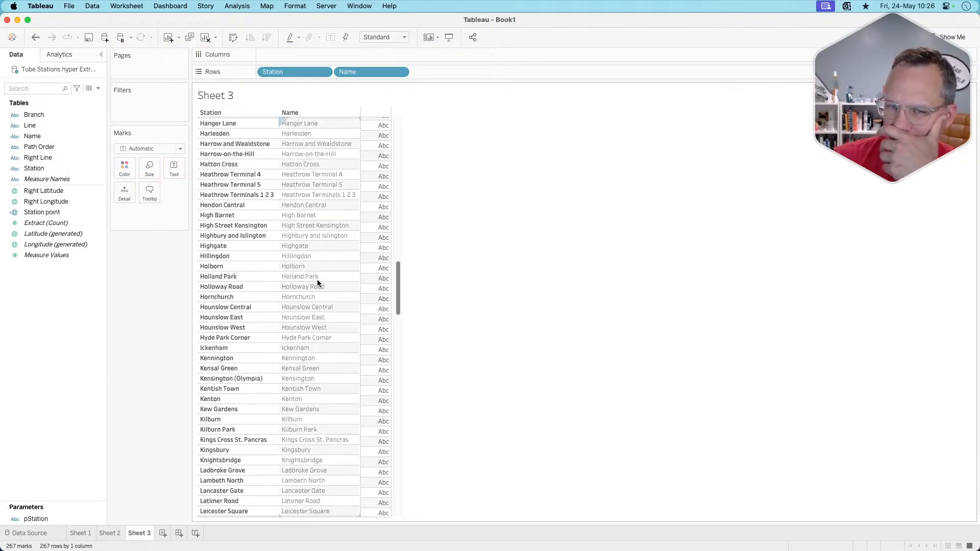
Add Line to the rows as the first field, ahead of Station and Name.
click(99, 134)
click(72, 128)
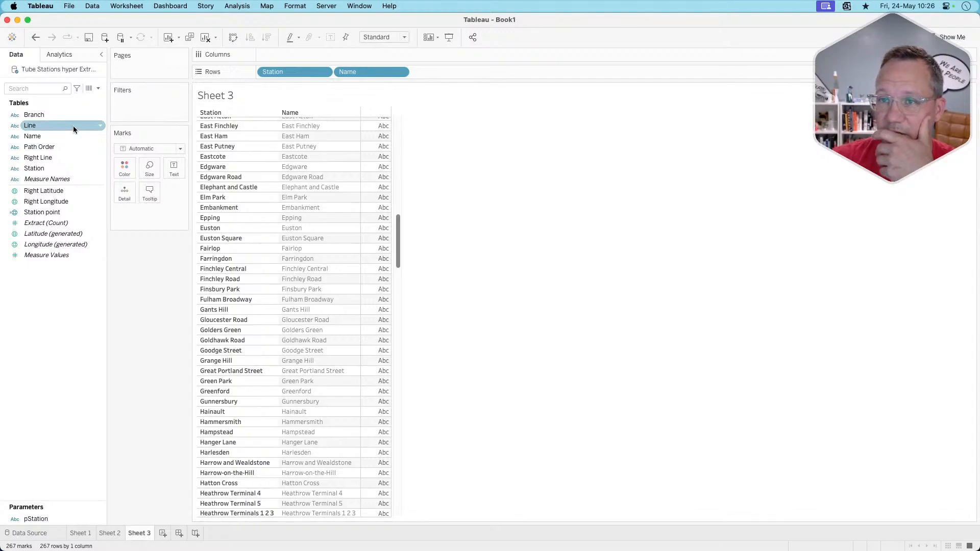
drag(58, 125, 339, 75)
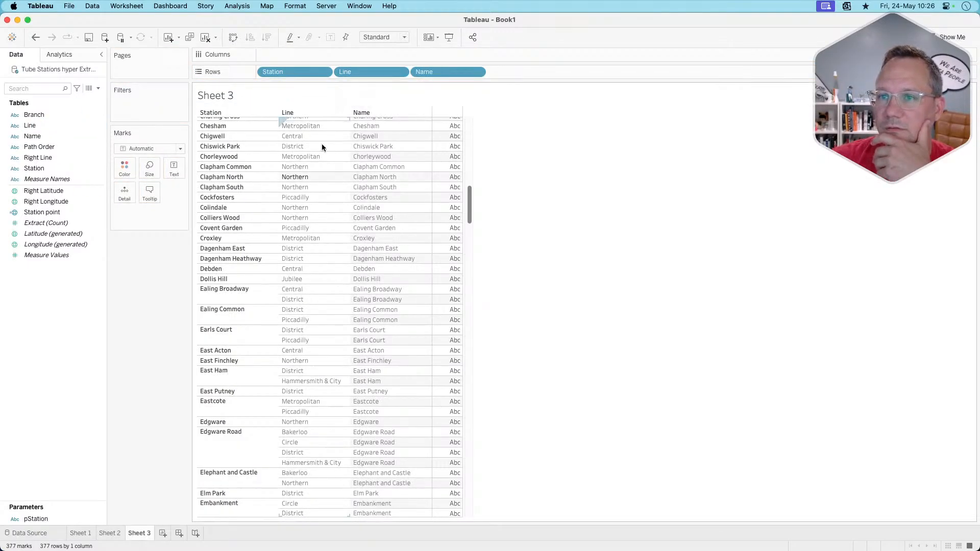
drag(350, 72, 266, 73)
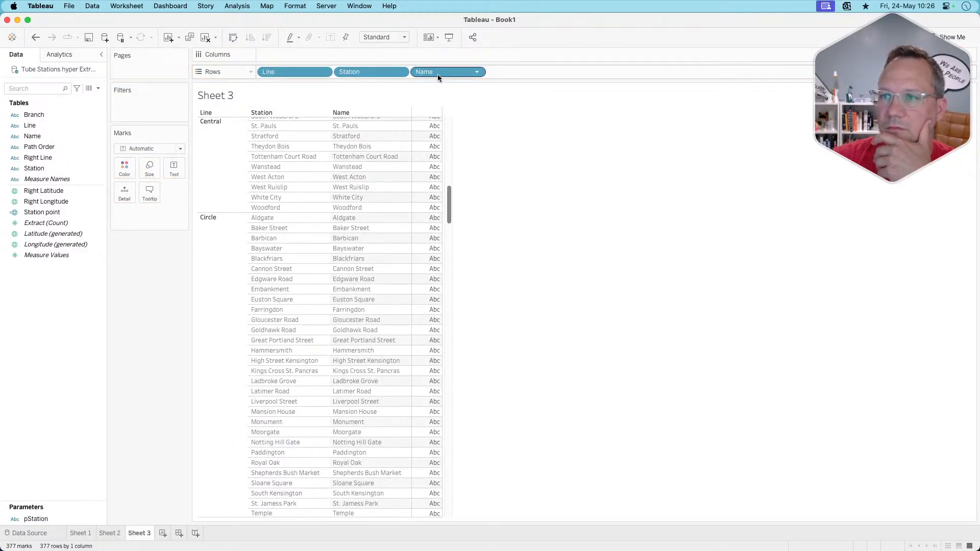
drag(438, 74, 145, 340)
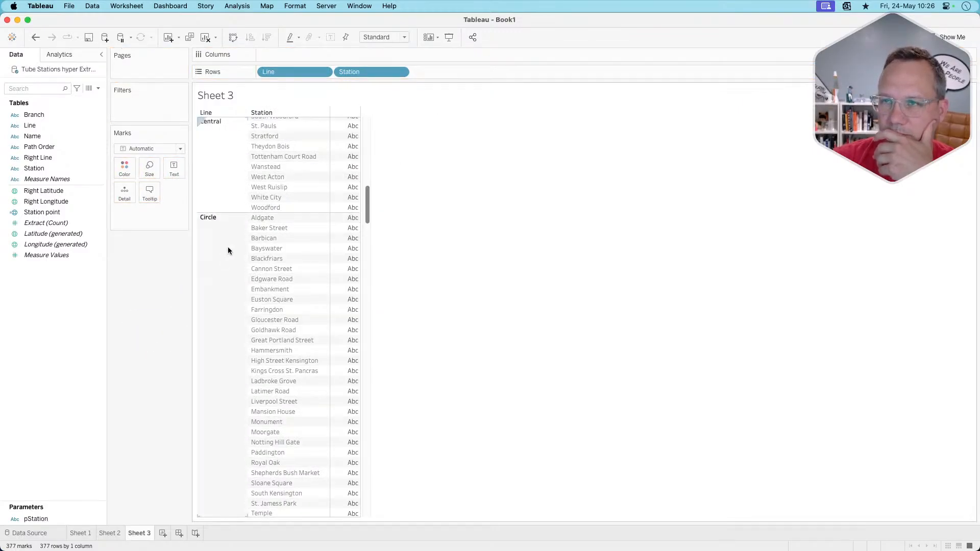
key(super+z)
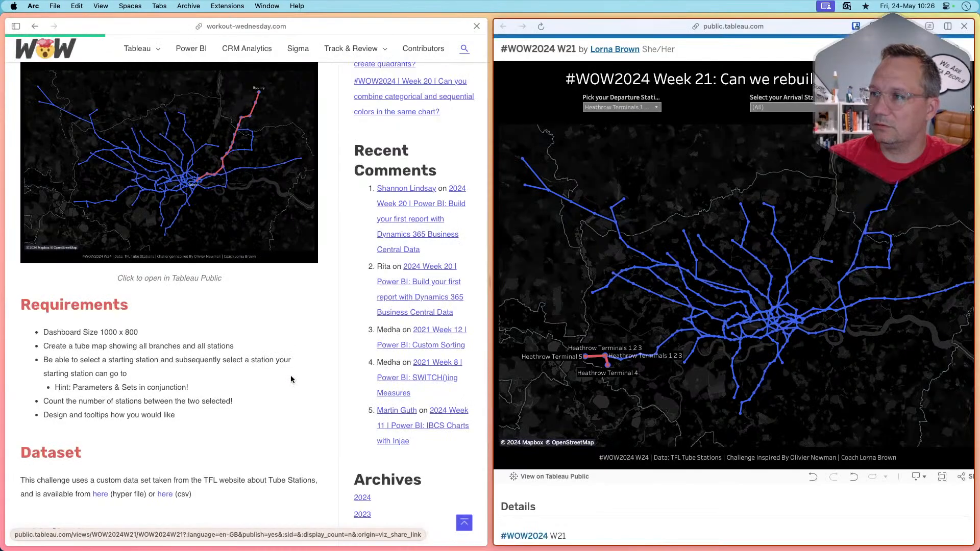
Switch to Arc, test the reference dashboard with Aldgate and Acton Town as departure stations, and return to Tableau.
key(super+Tab)
click(620, 107)
click(618, 126)
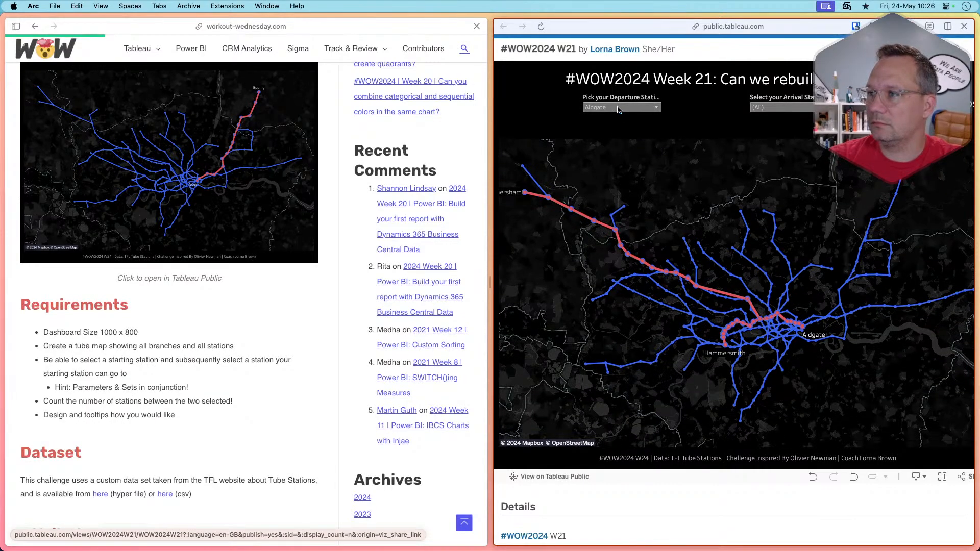
click(608, 108)
click(611, 118)
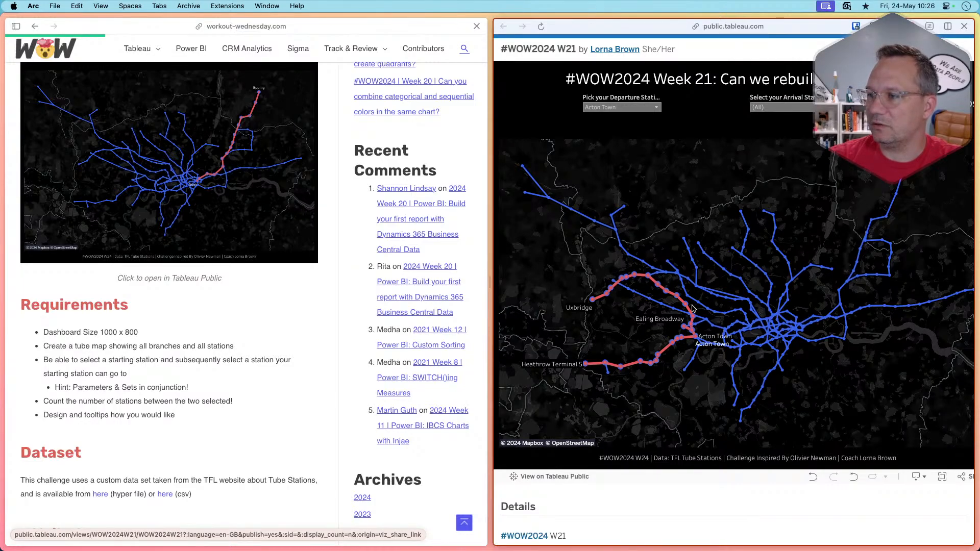
key(super+Tab)
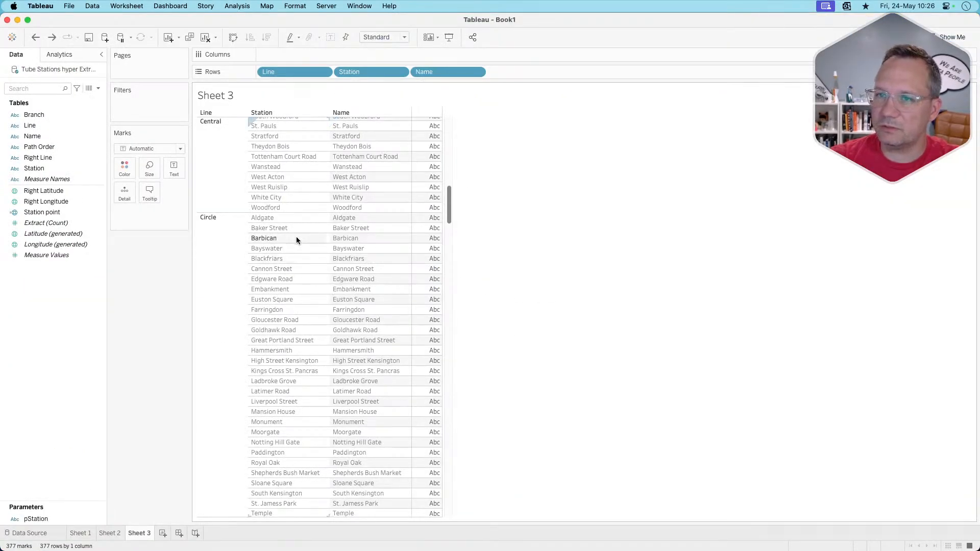
Filter the Station field on Sheet 3 to Acton Town only to check which lines serve it.
scroll(296, 237, up, 10)
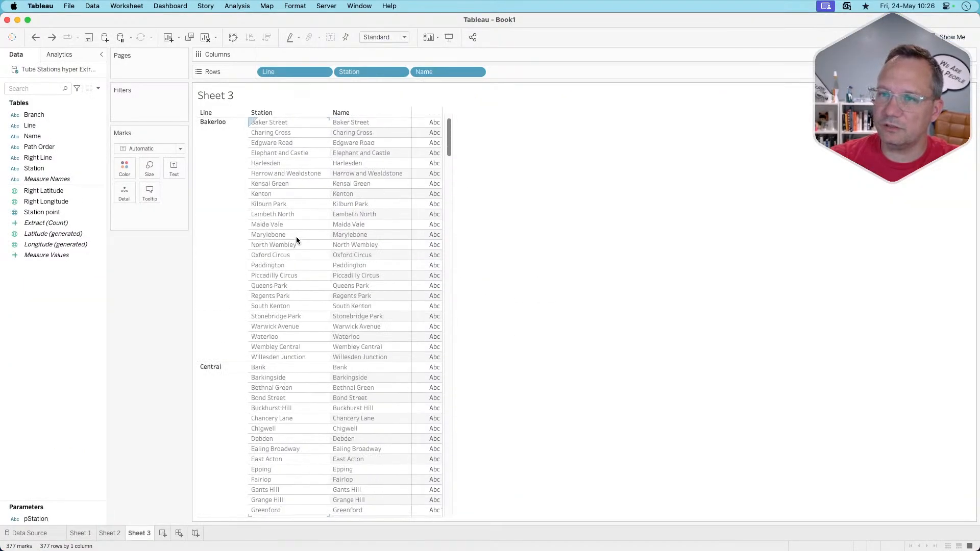
right_click(132, 297)
click(127, 284)
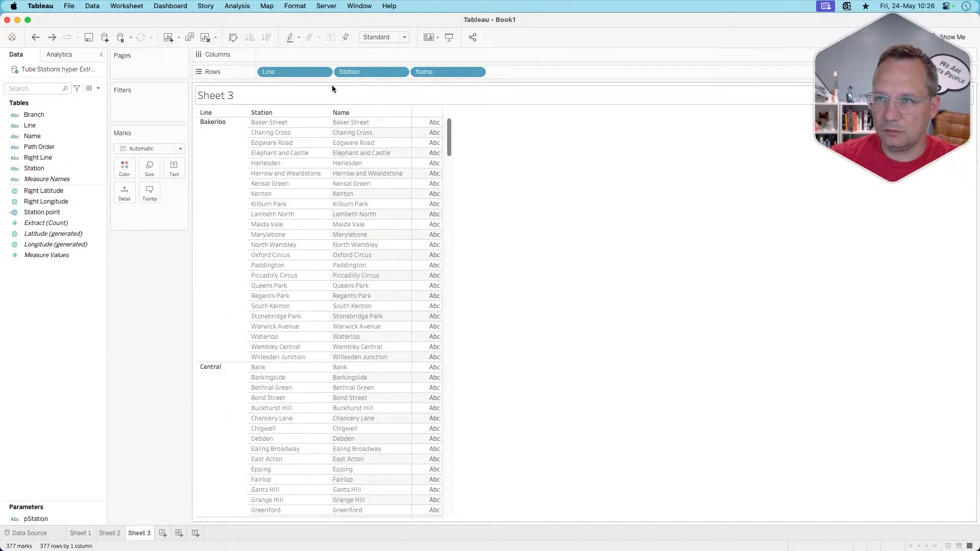
click(400, 71)
click(393, 83)
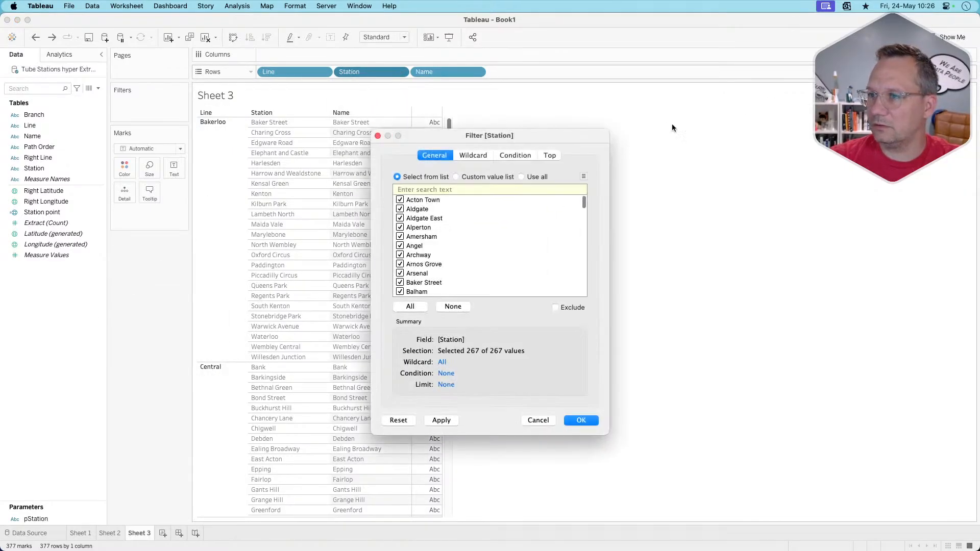
click(448, 306)
click(402, 208)
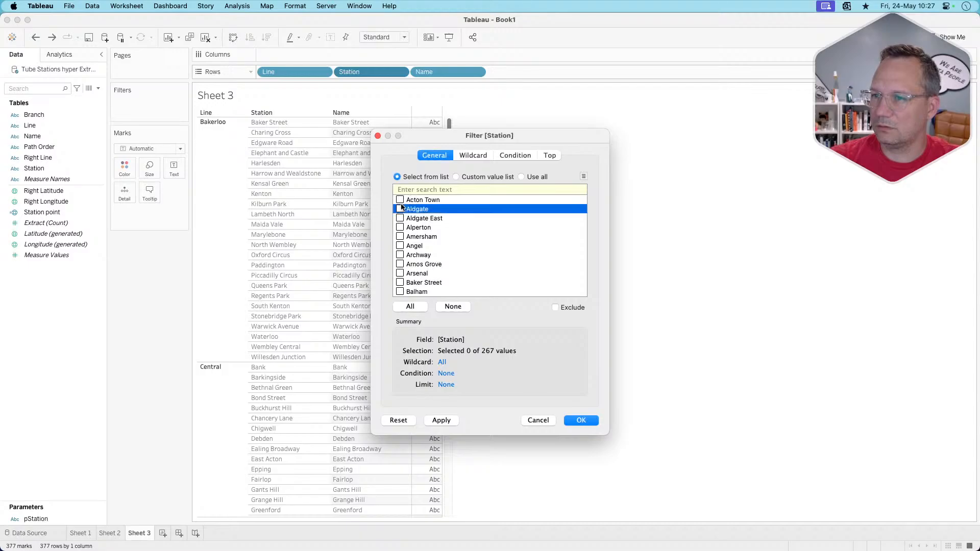
click(580, 420)
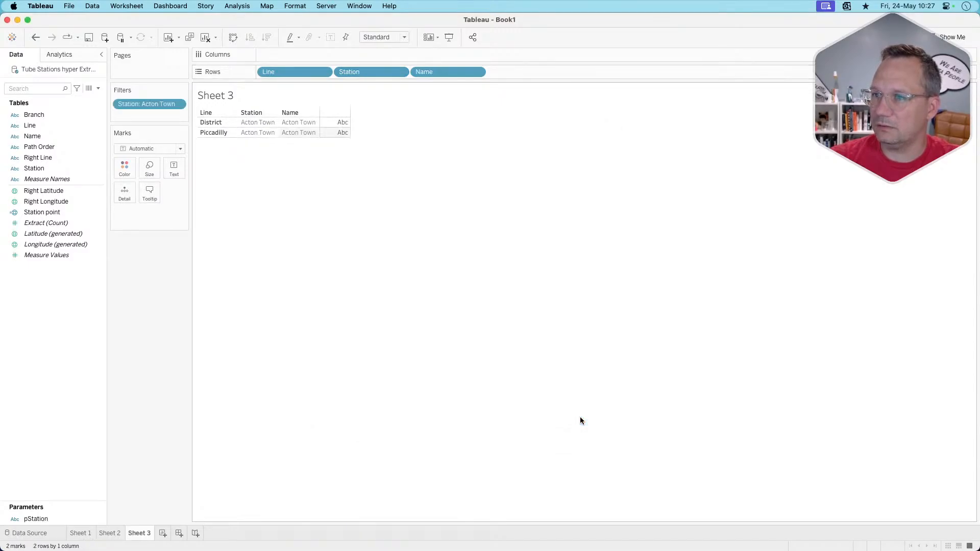
Clear the Acton Town filter from Station, toggling between the filtered and unfiltered lists to compare them.
key(super+z)
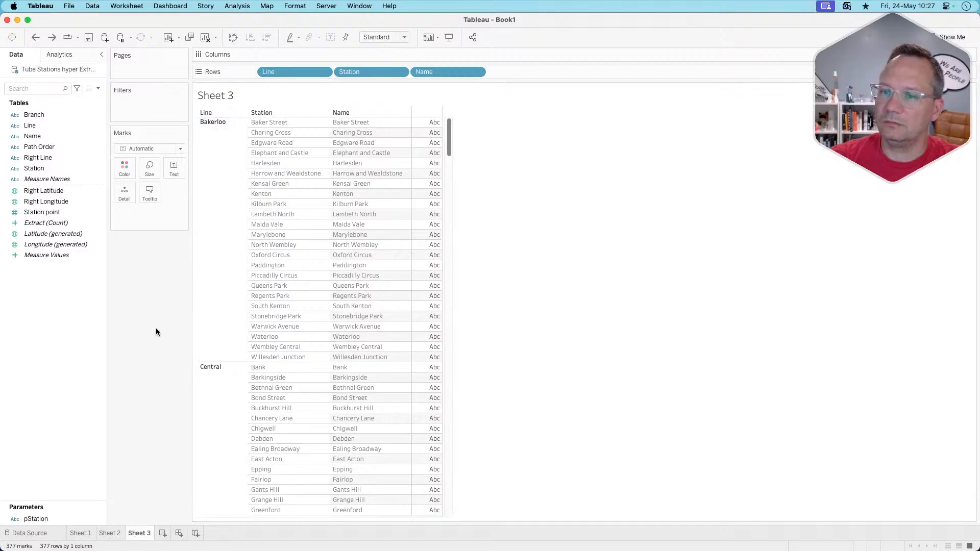
key(super+shift+z)
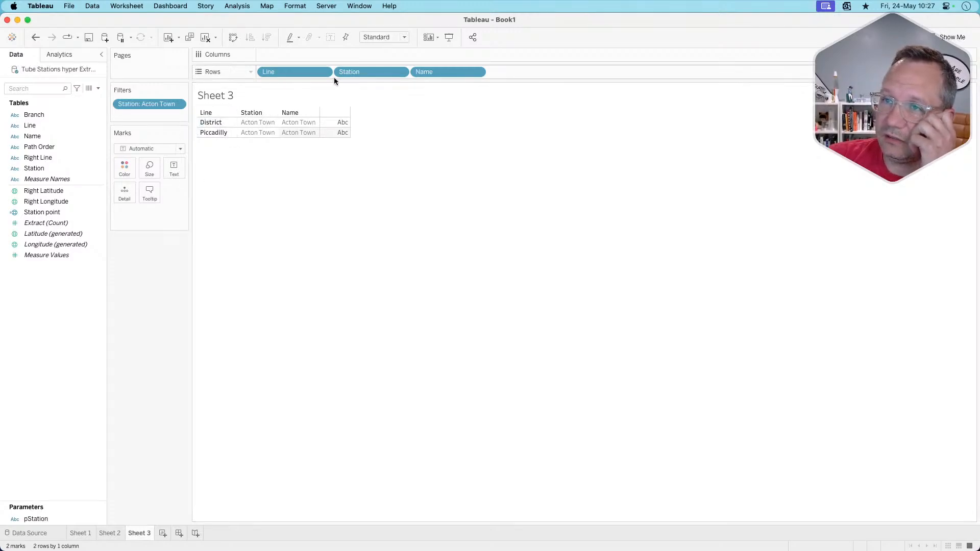
click(181, 106)
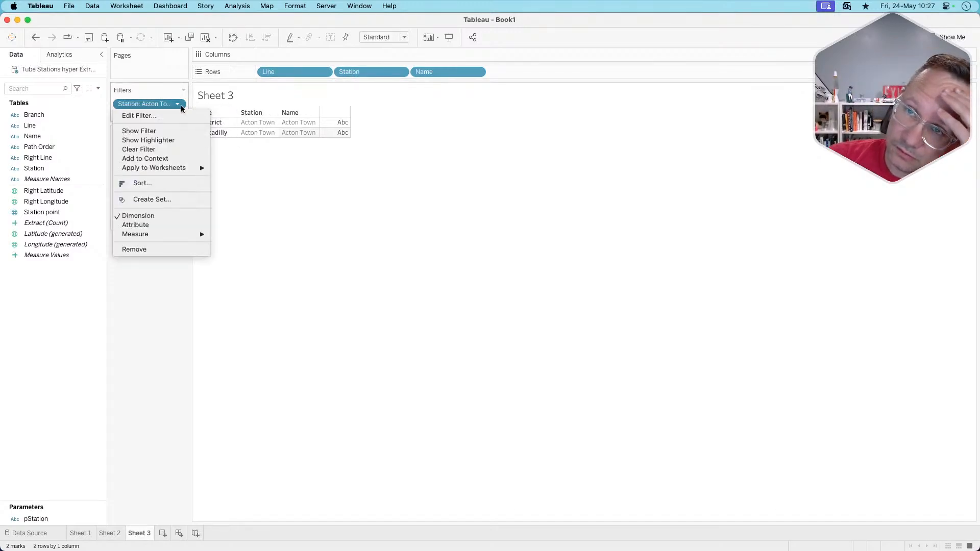
click(163, 150)
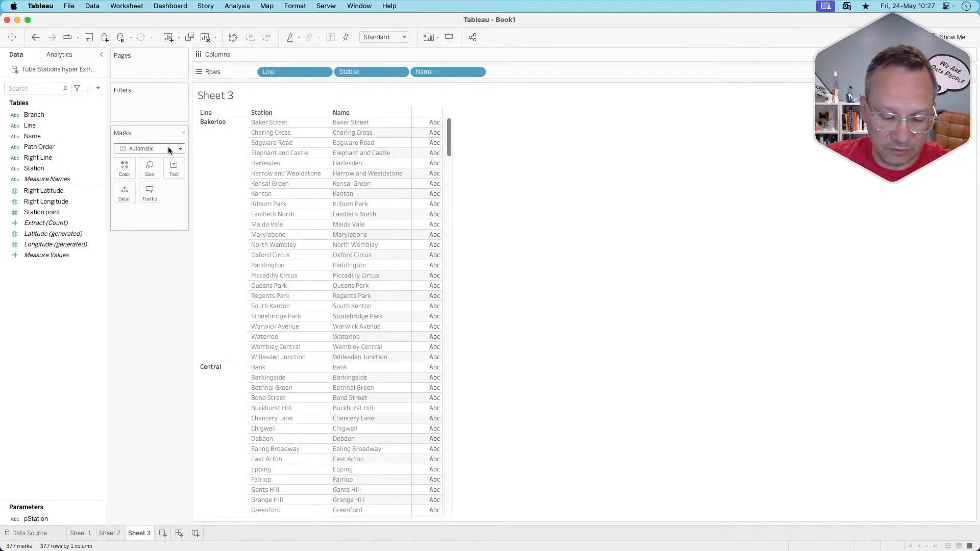
key(super+z)
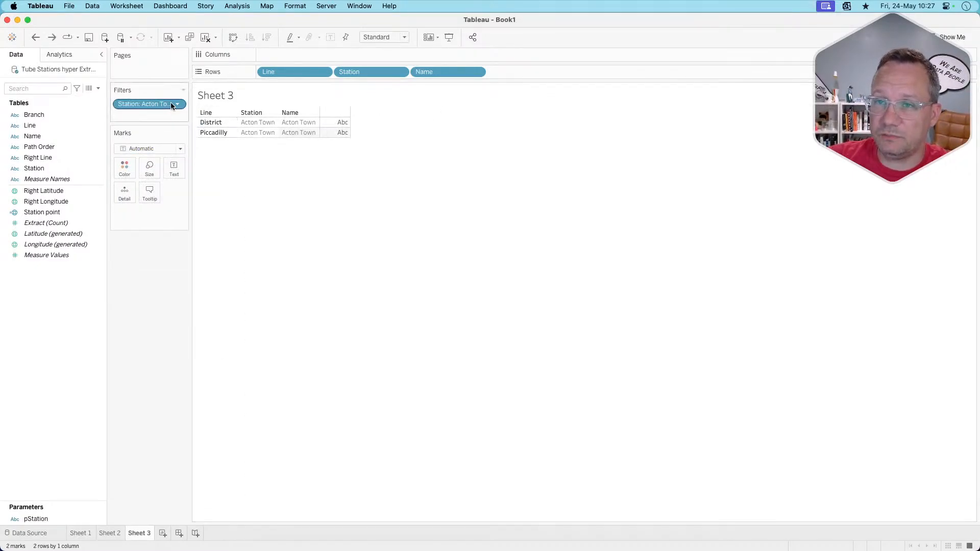
key(super+shift+z)
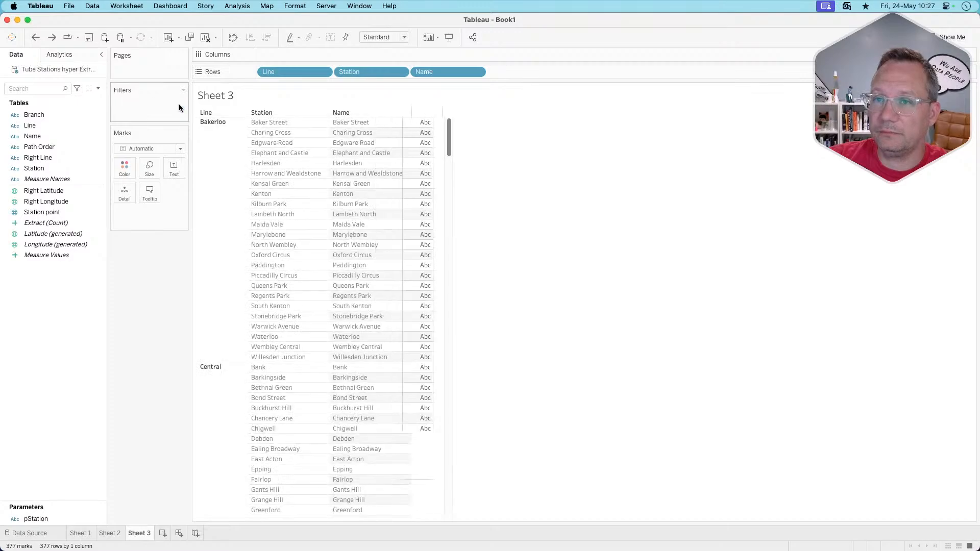
Filter the Line field on Sheet 3 to only the District and Piccadilly lines.
click(323, 72)
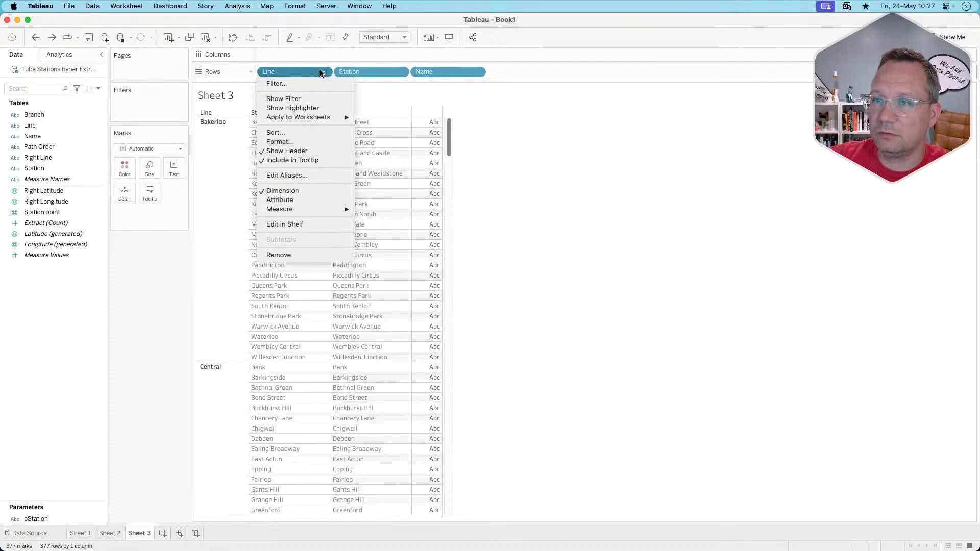
click(323, 84)
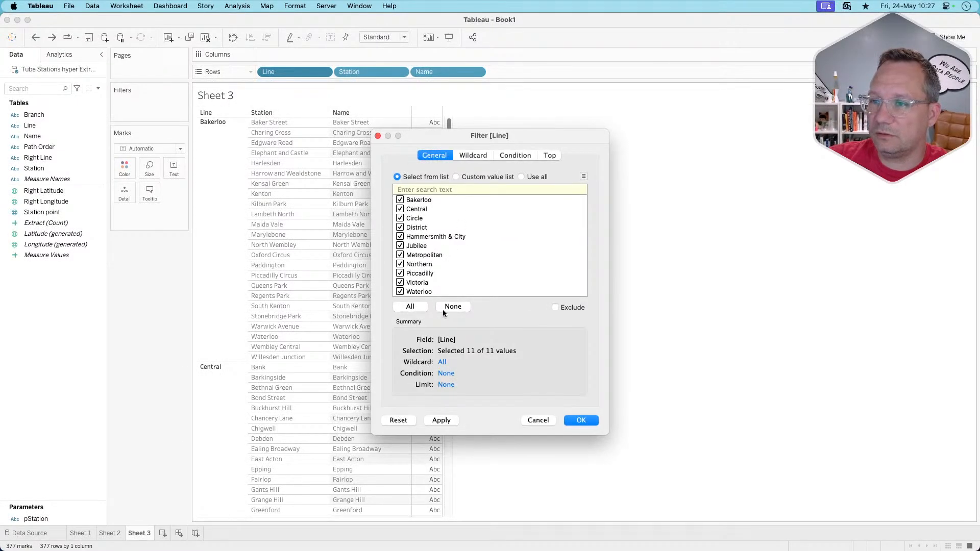
click(443, 309)
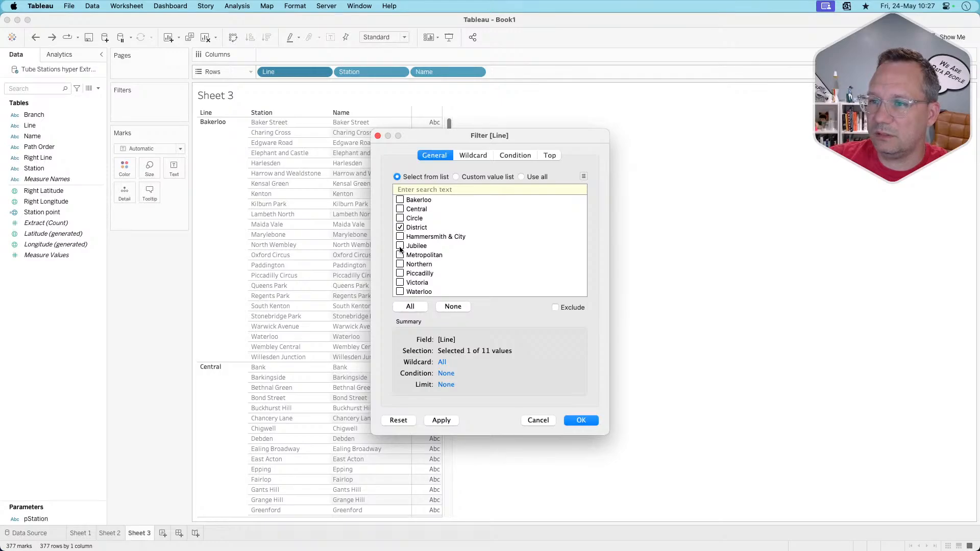
click(400, 266)
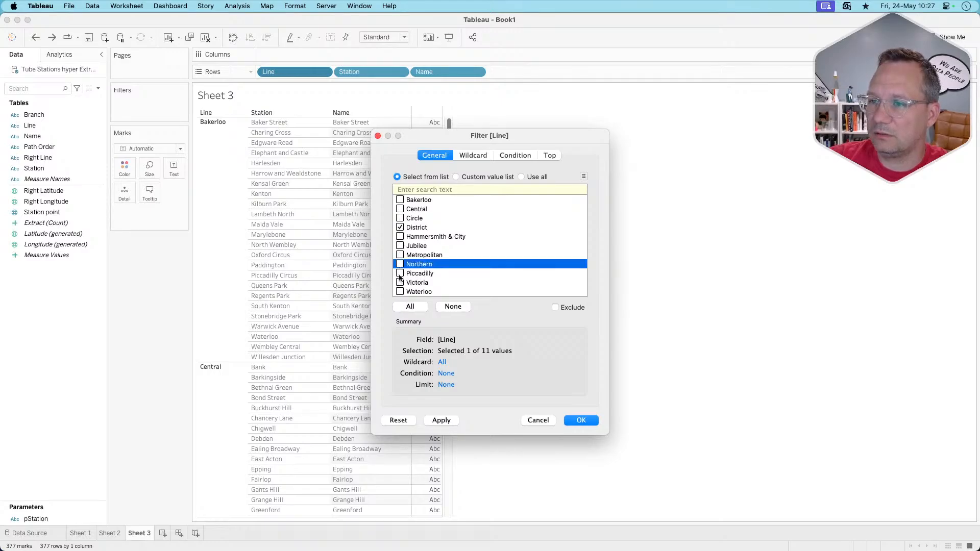
click(400, 275)
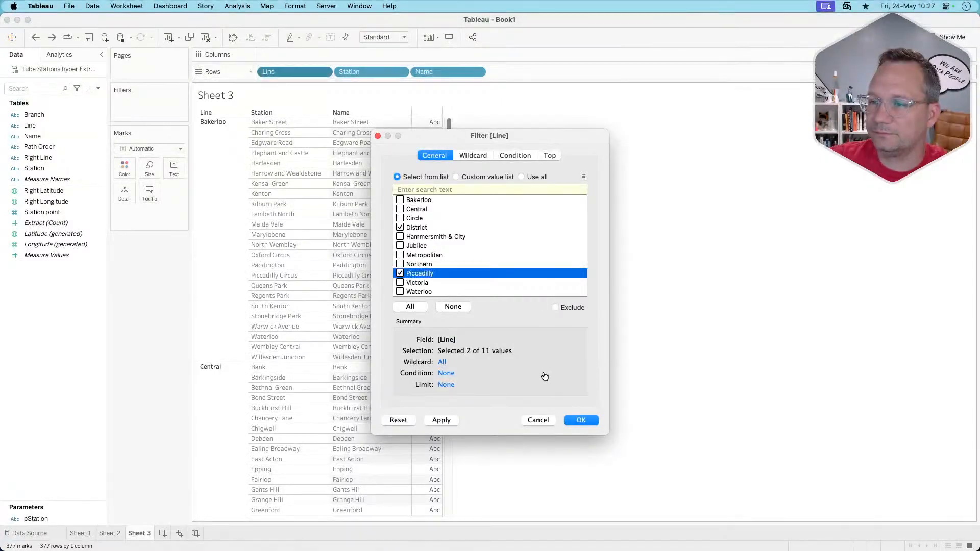
click(579, 420)
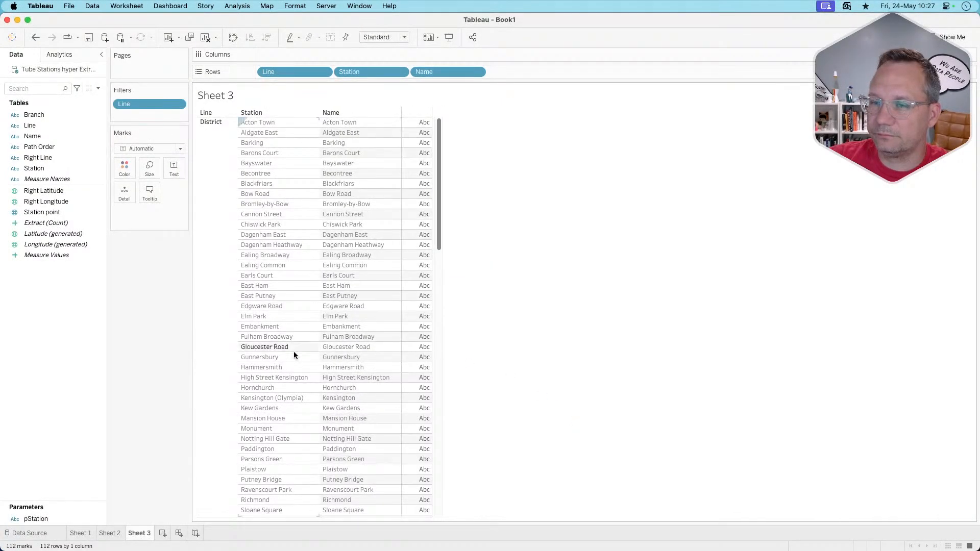
Look through the District and Piccadilly stations and remove Name from the rows, keeping Line and Station.
scroll(269, 357, down, 10)
scroll(269, 357, down, 5)
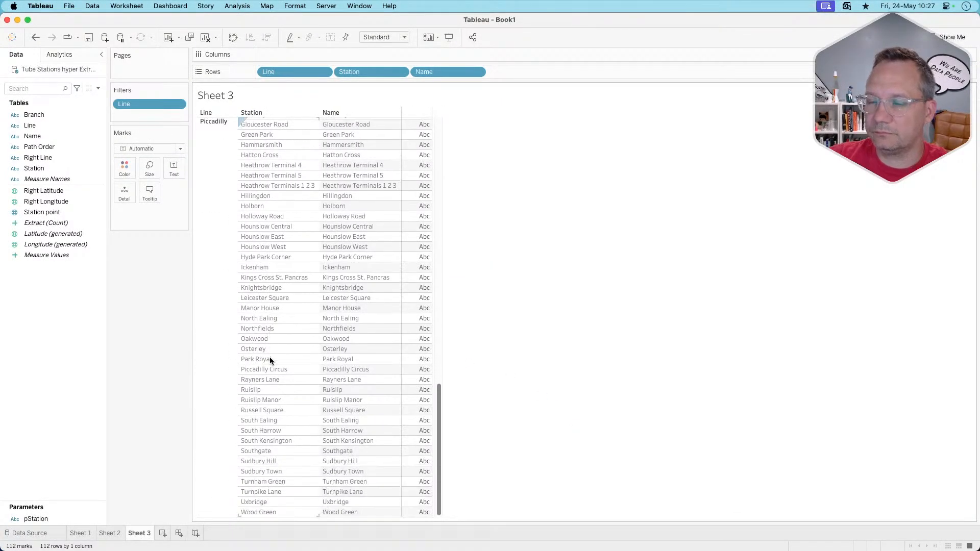
scroll(269, 357, up, 15)
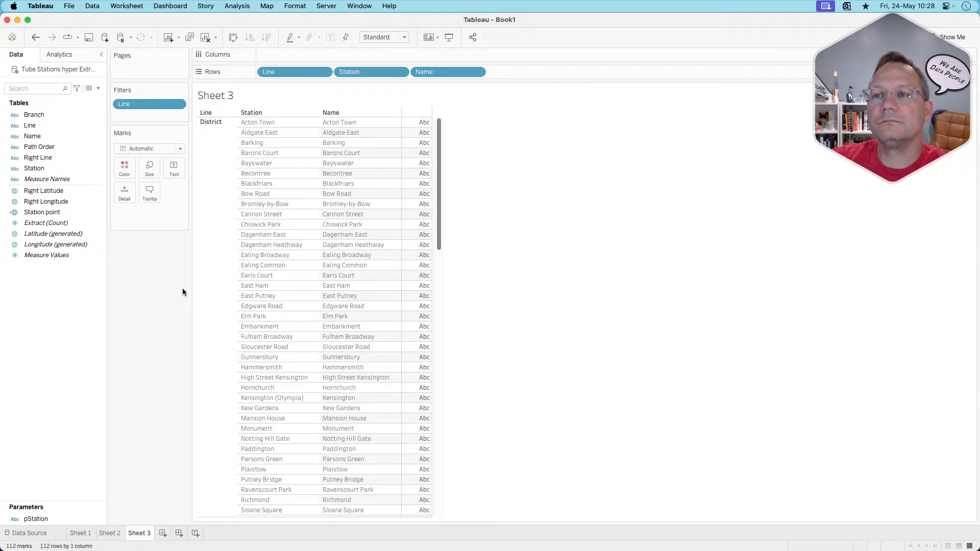
drag(445, 75, 117, 331)
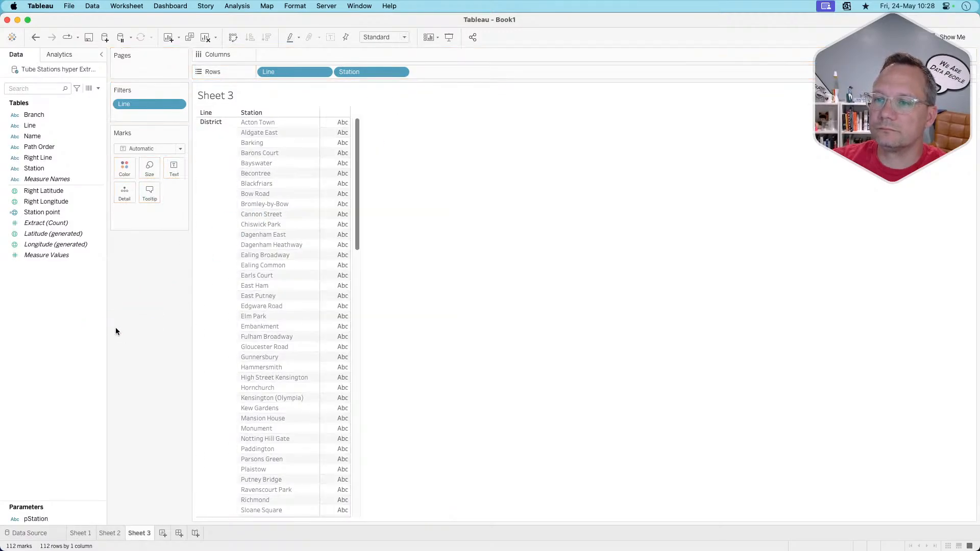
Switch to Arc and examine the reference dashboard's full list of arrival stations for the Acton Town departure.
key(super+Tab)
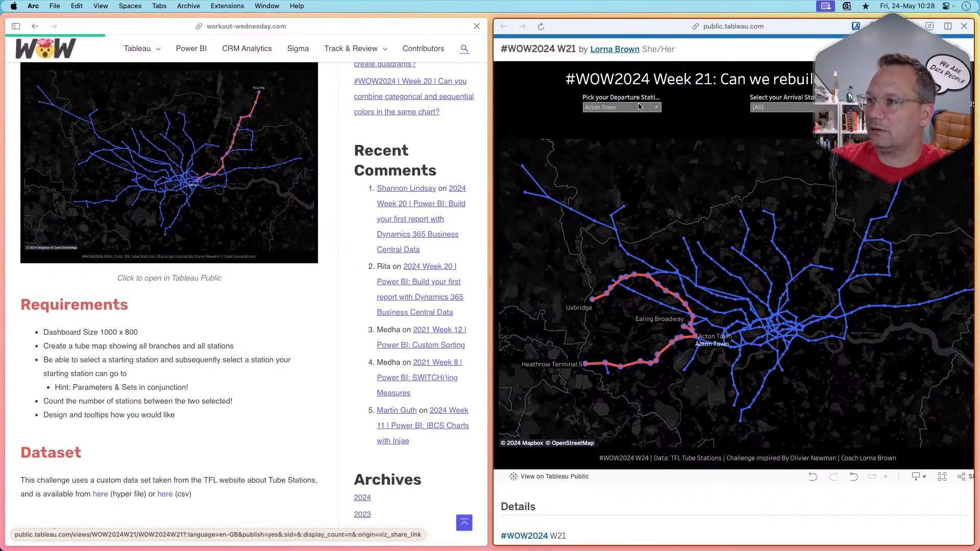
click(786, 107)
scroll(780, 239, down, 10)
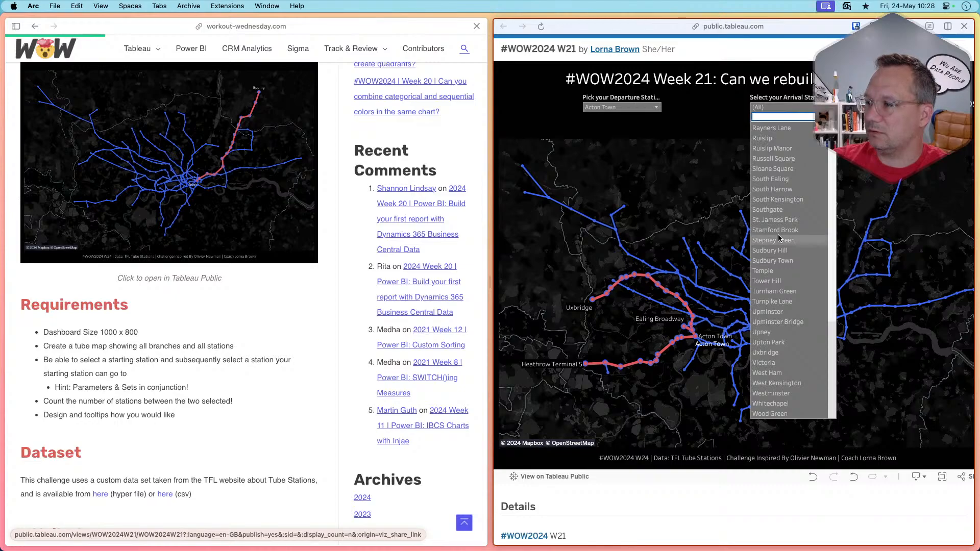
scroll(779, 238, up, 15)
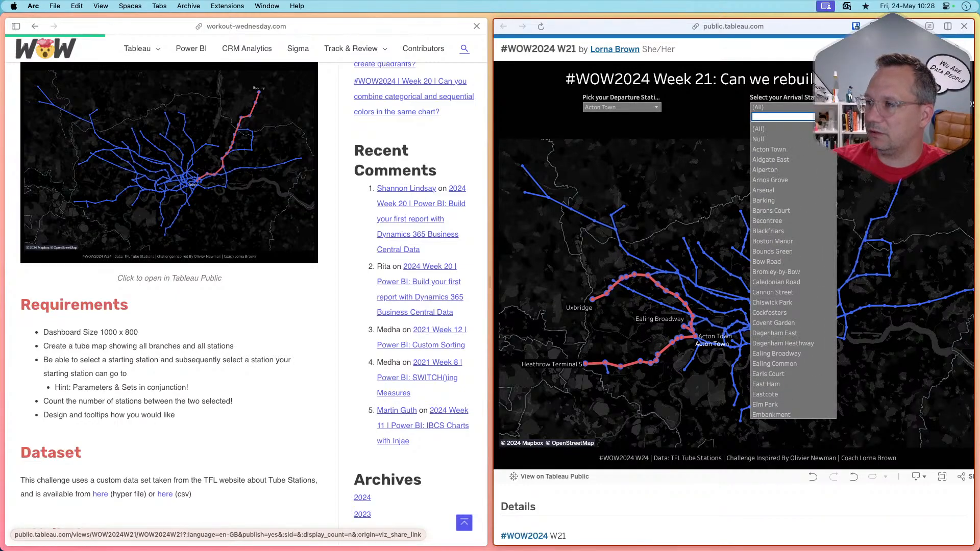
scroll(795, 365, down, 10)
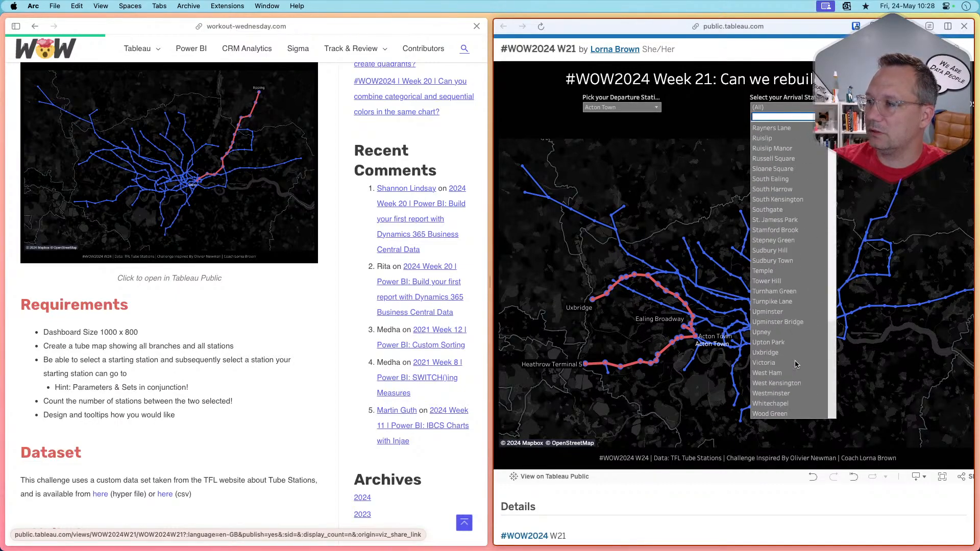
Switch to the Tableau workbook and remove Line from the rows of Sheet 3 to list the stations by Station alone.
scroll(796, 307, up, 10)
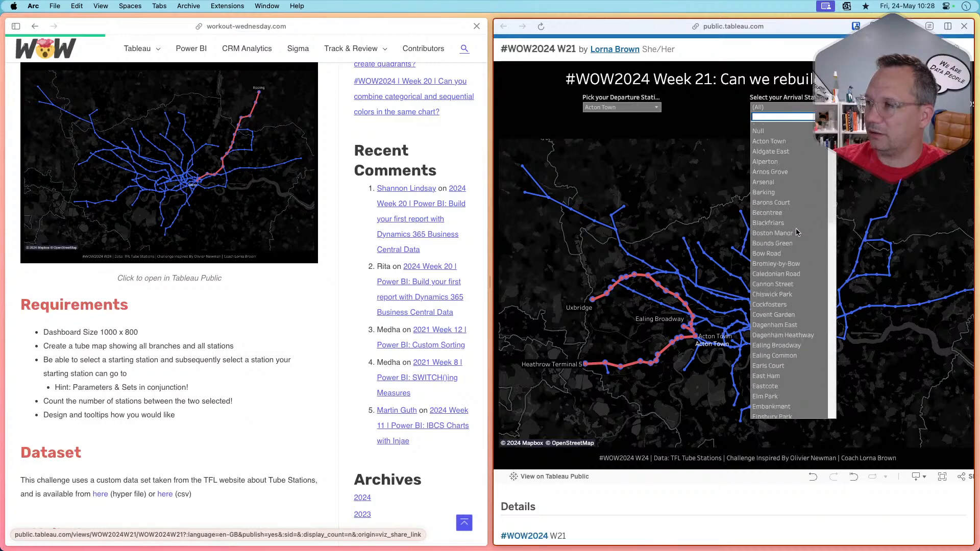
key(super+Tab)
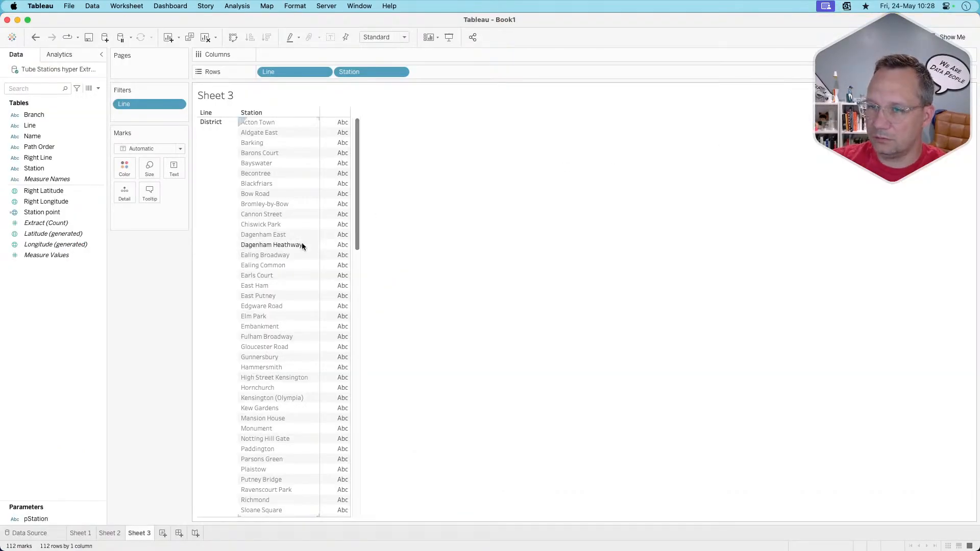
scroll(299, 294, down, 15)
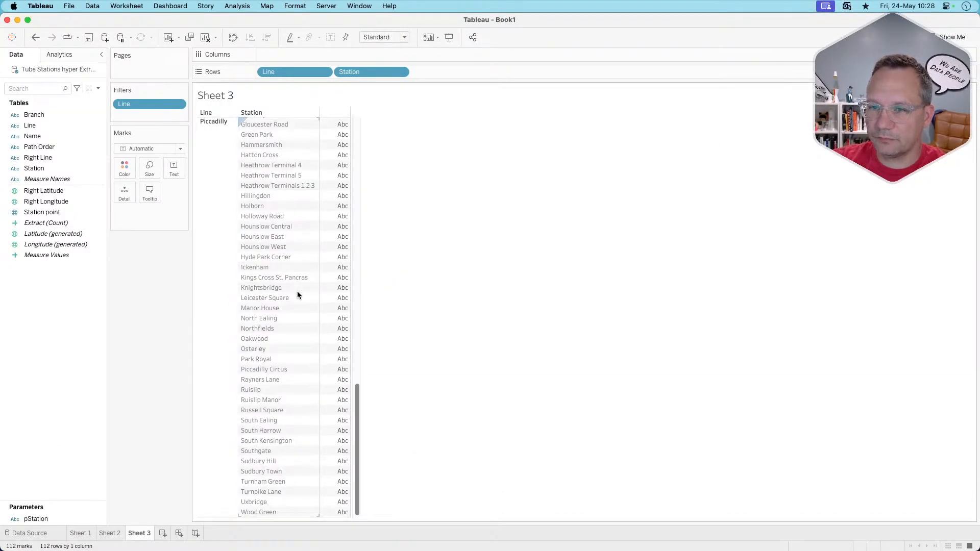
scroll(298, 295, up, 8)
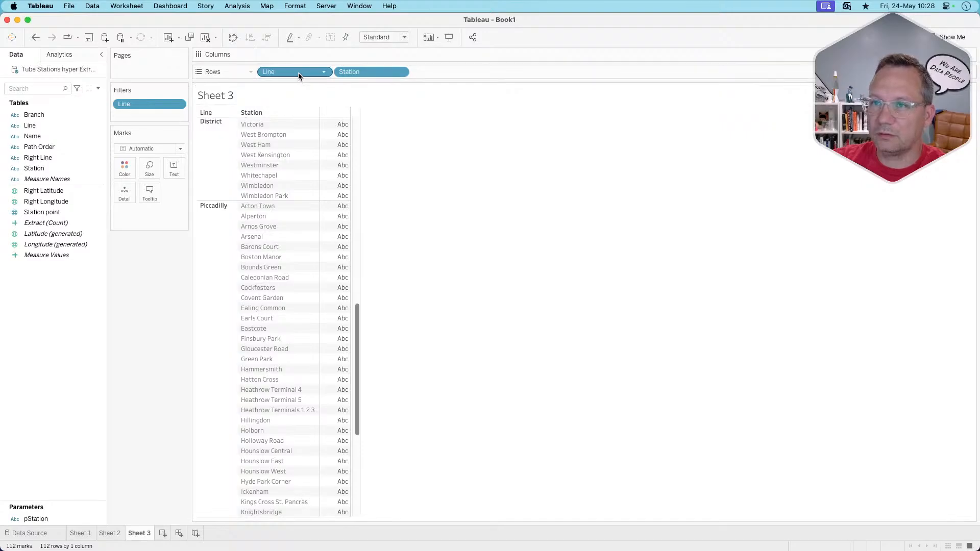
drag(298, 72, 165, 308)
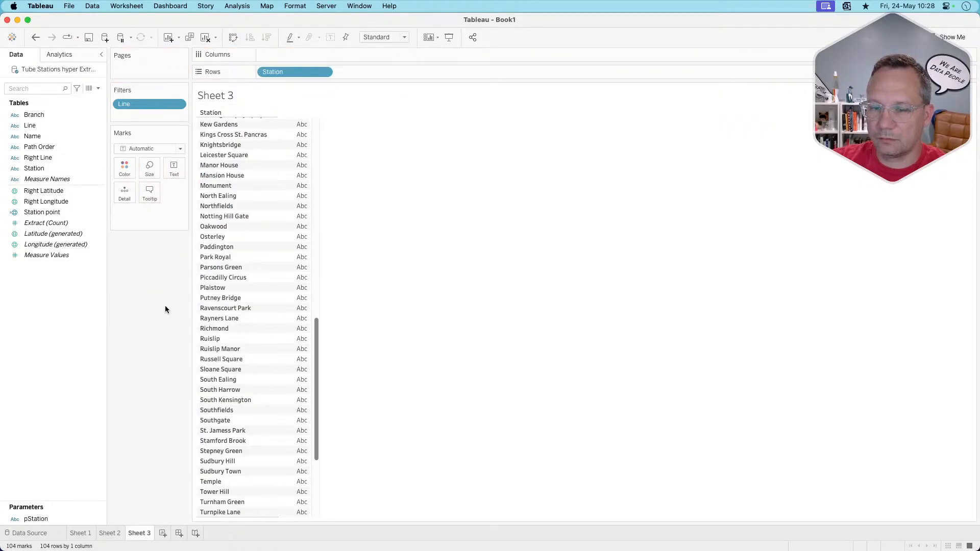
scroll(257, 408, down, 5)
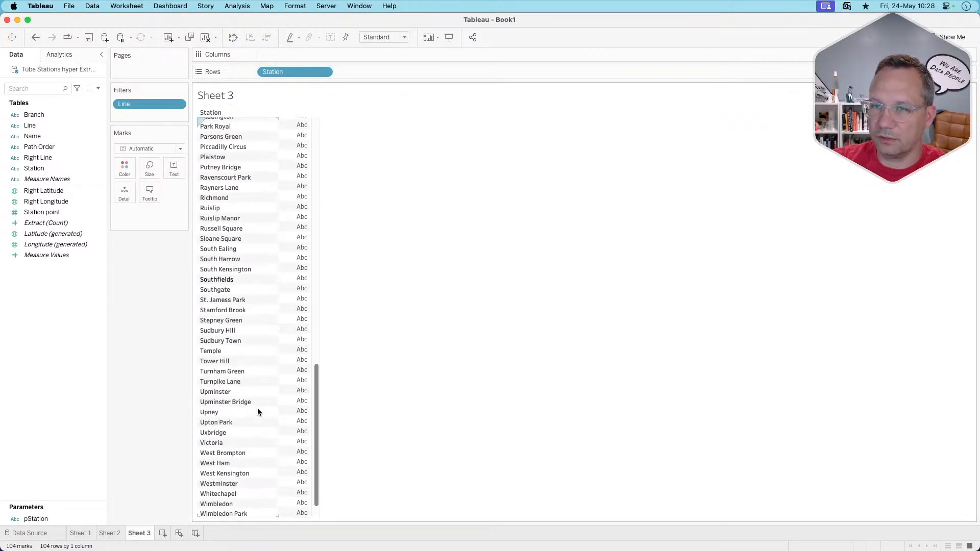
scroll(257, 408, up, 15)
Switch to the browser and examine the arrival station options offered for Acton Town in the published dashboard.
key(super+Tab)
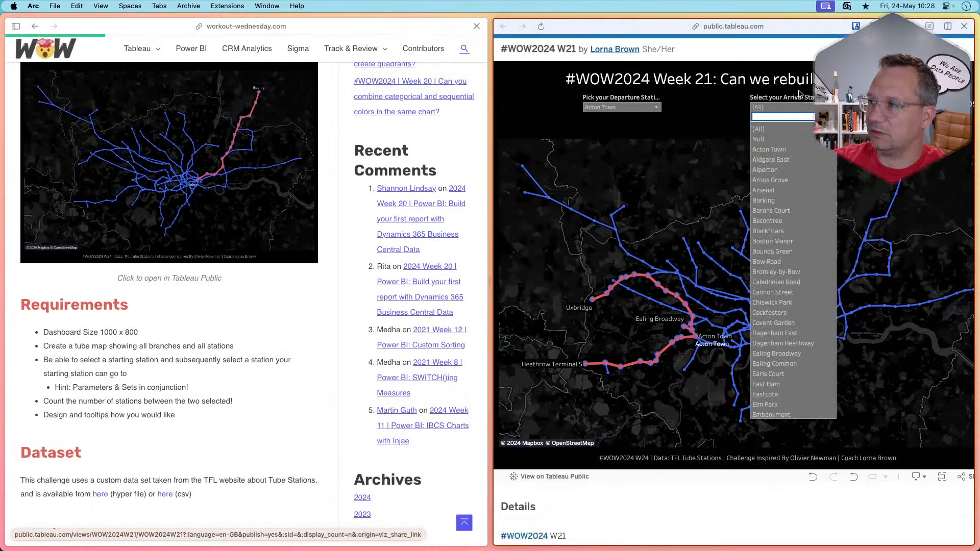
scroll(784, 200, down, 3)
scroll(784, 201, up, 5)
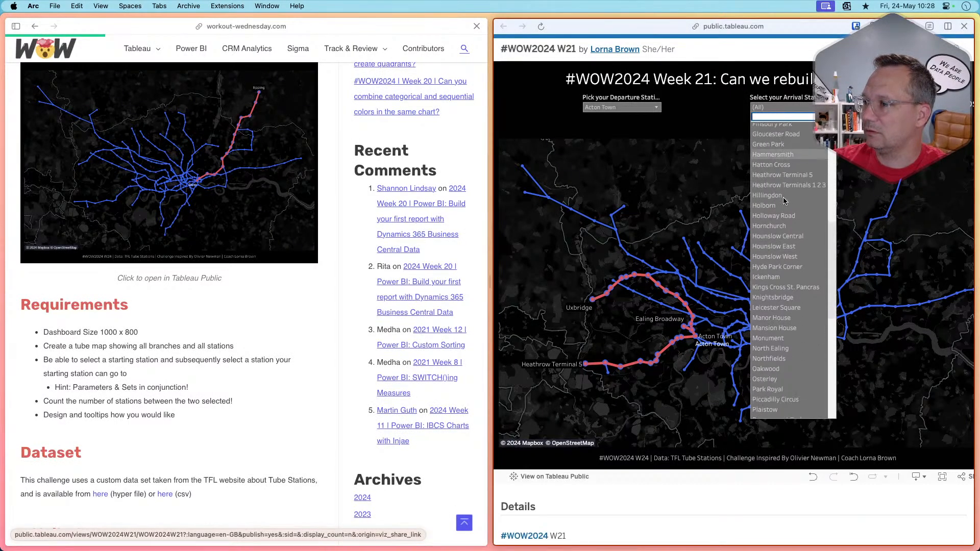
scroll(785, 200, up, 3)
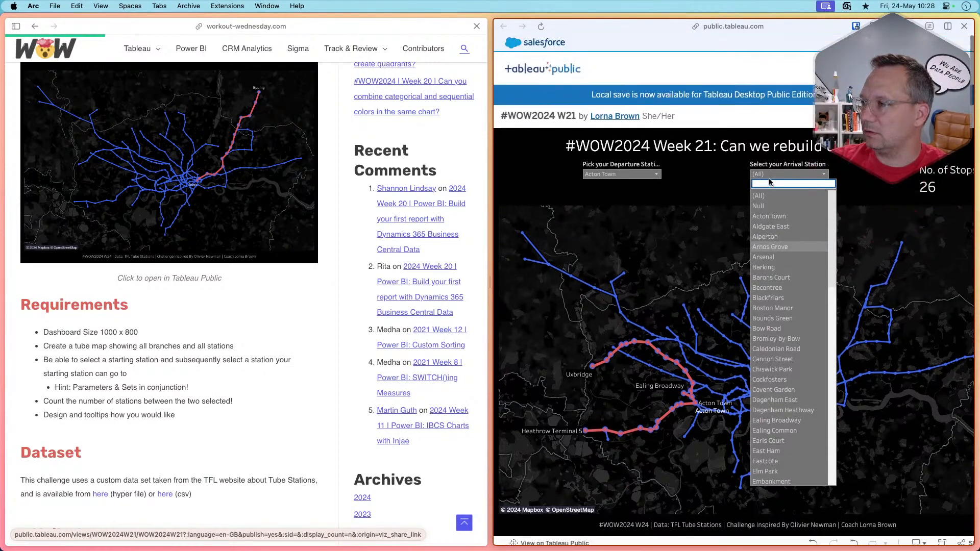
scroll(783, 291, down, 10)
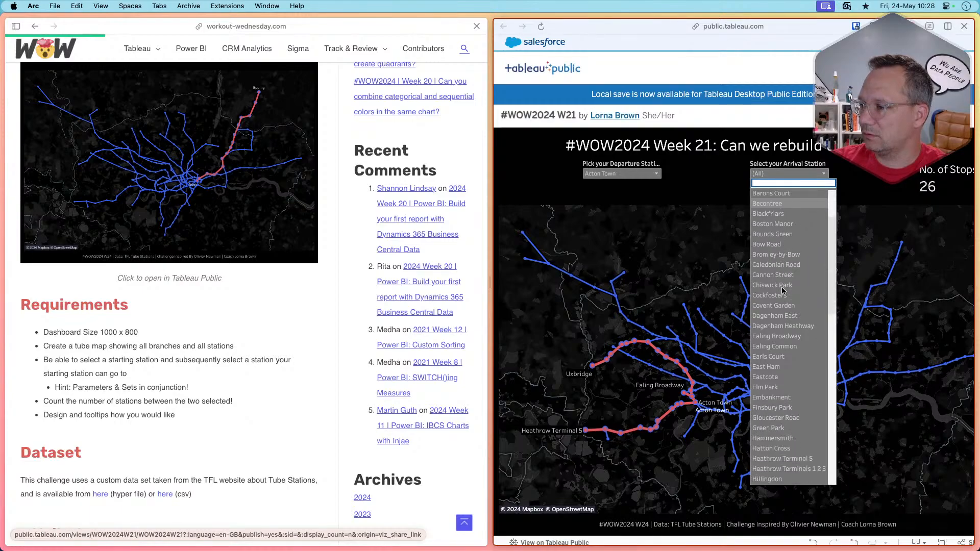
scroll(784, 291, down, 5)
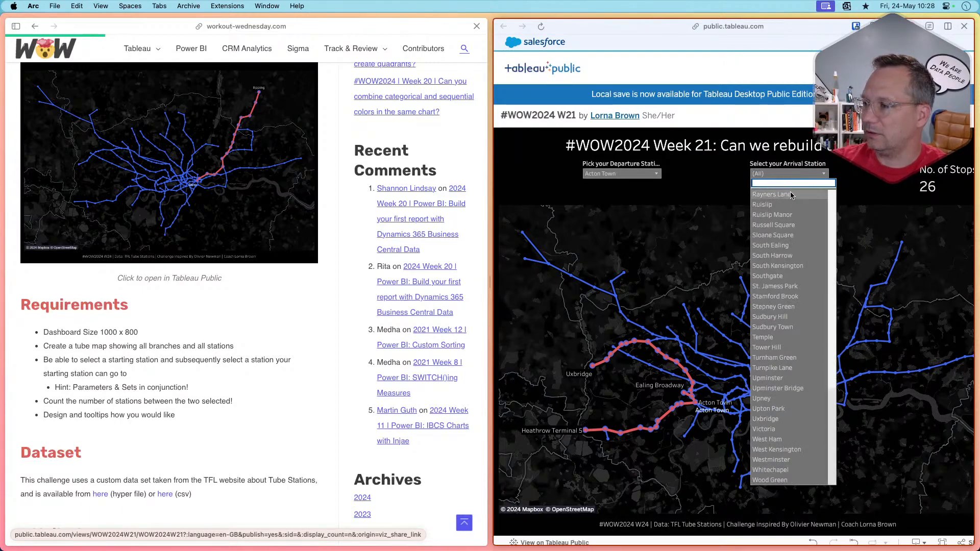
scroll(788, 245, up, 15)
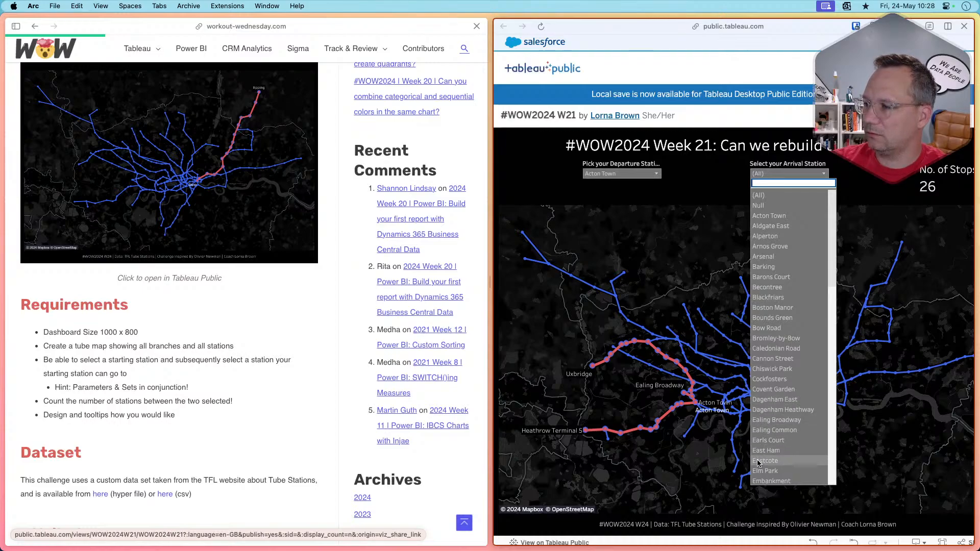
scroll(760, 482, down, 15)
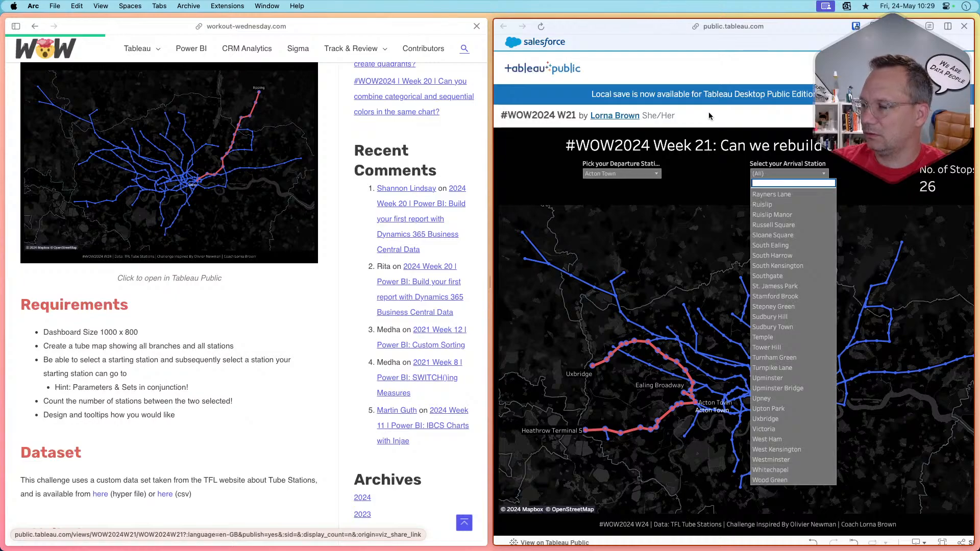
scroll(771, 314, up, 15)
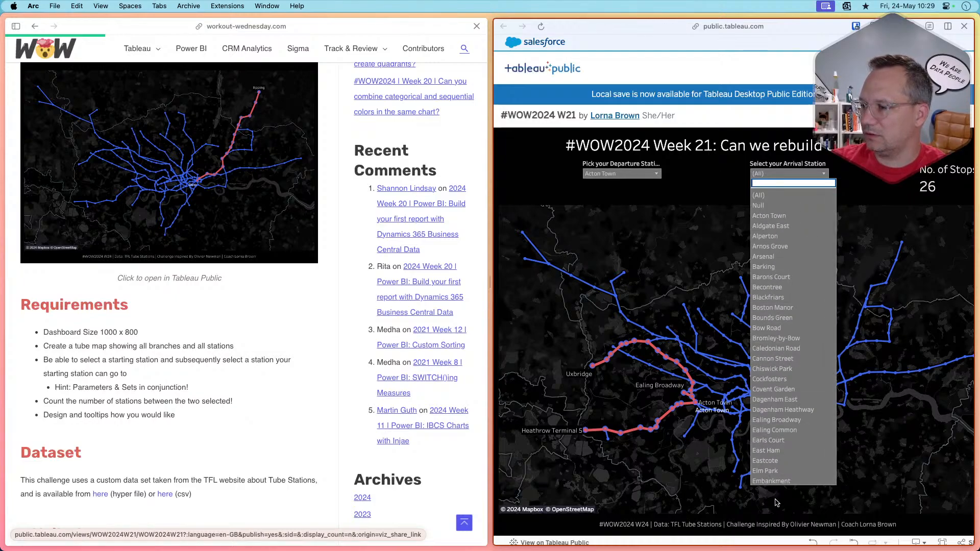
Compare the station list on Sheet 3 in Tableau with the arrival station list of the published dashboard in the browser.
key(super+Tab)
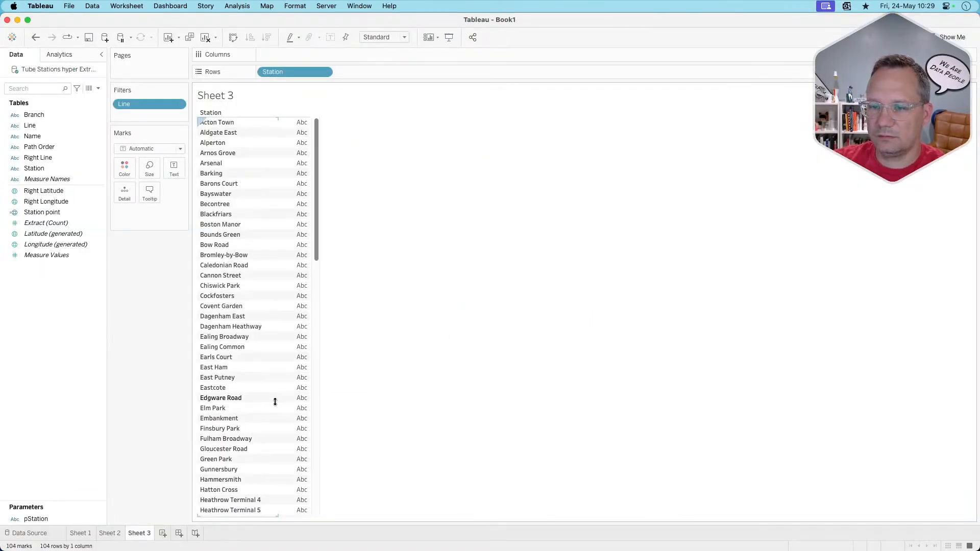
scroll(275, 402, down, 20)
key(super+Tab)
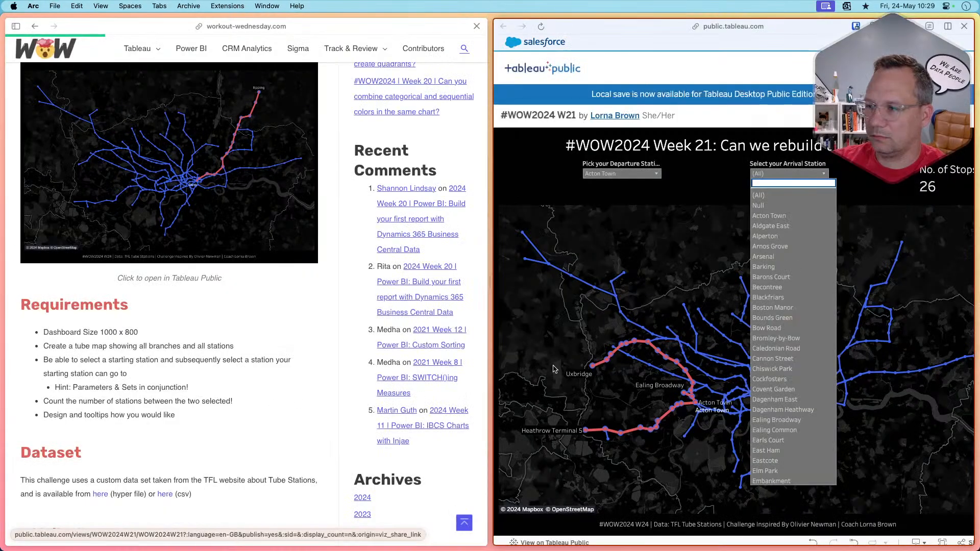
scroll(765, 356, down, 20)
key(super+Tab)
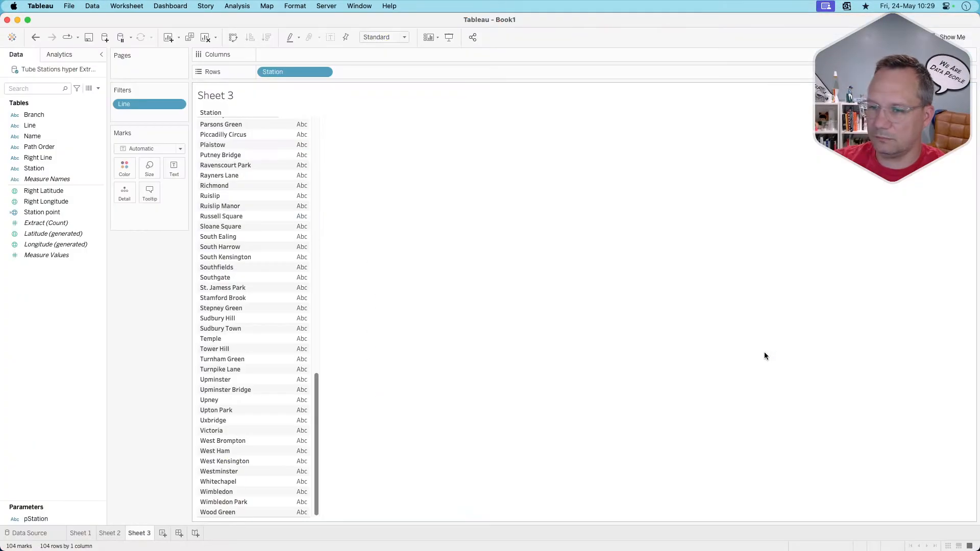
key(super+Tab)
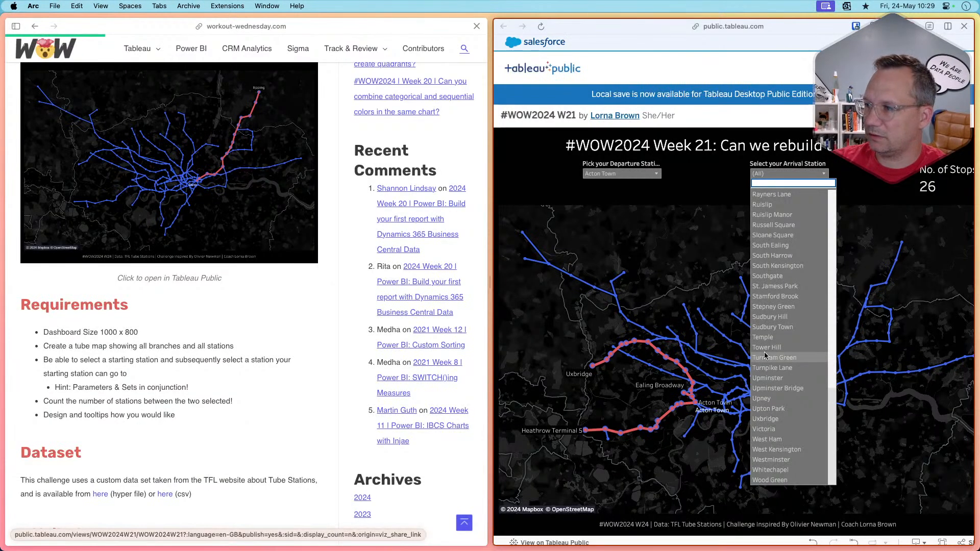
key(super+Tab)
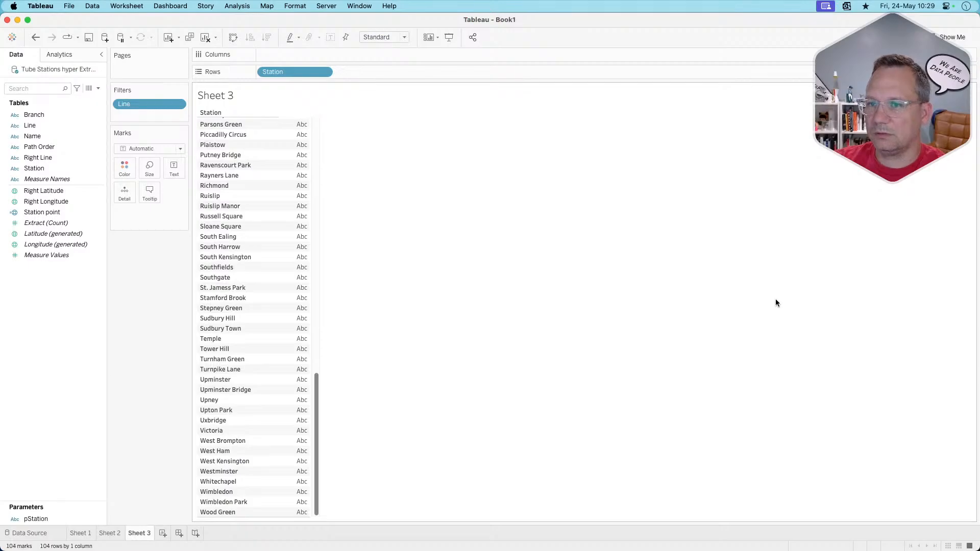
key(super+Tab)
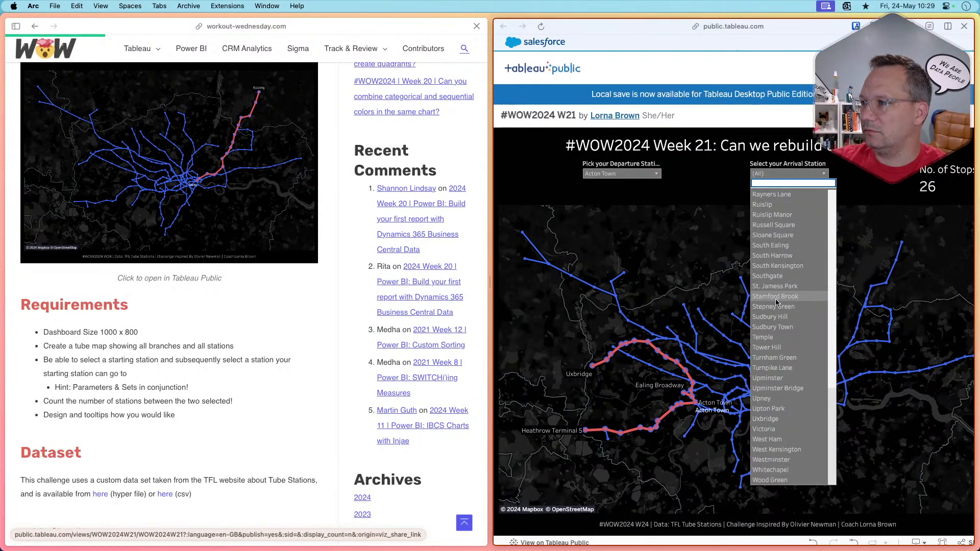
key(super+Tab)
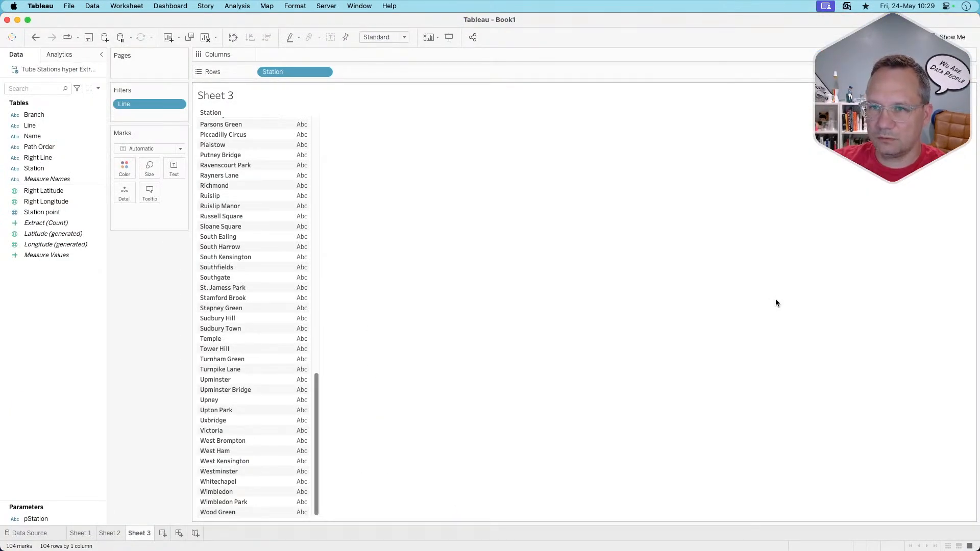
key(super+Tab)
scroll(775, 302, up, 5)
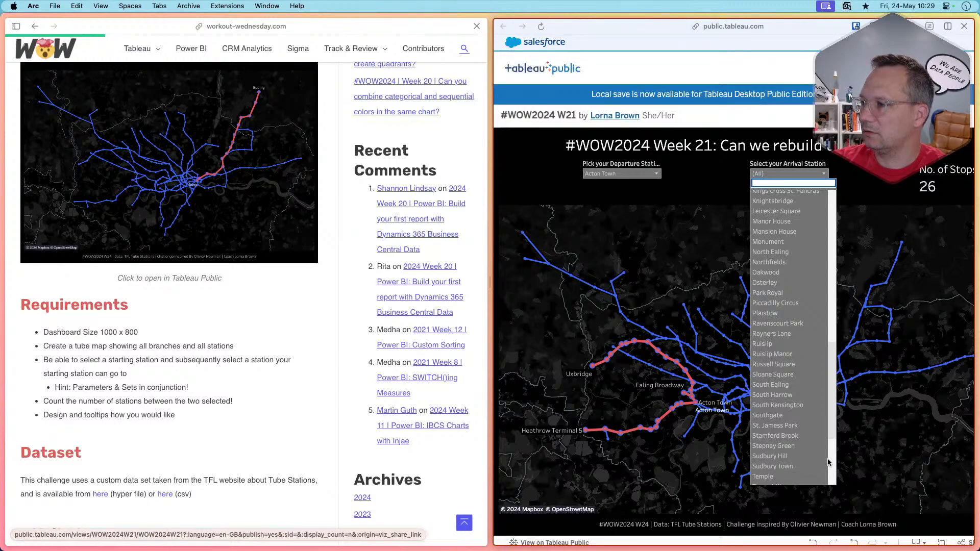
key(super+Tab)
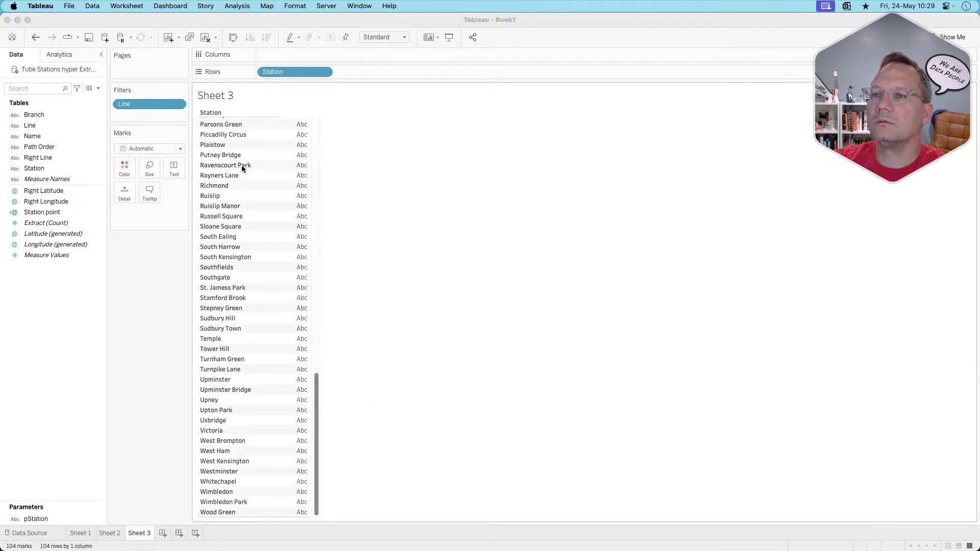
key(super+Tab)
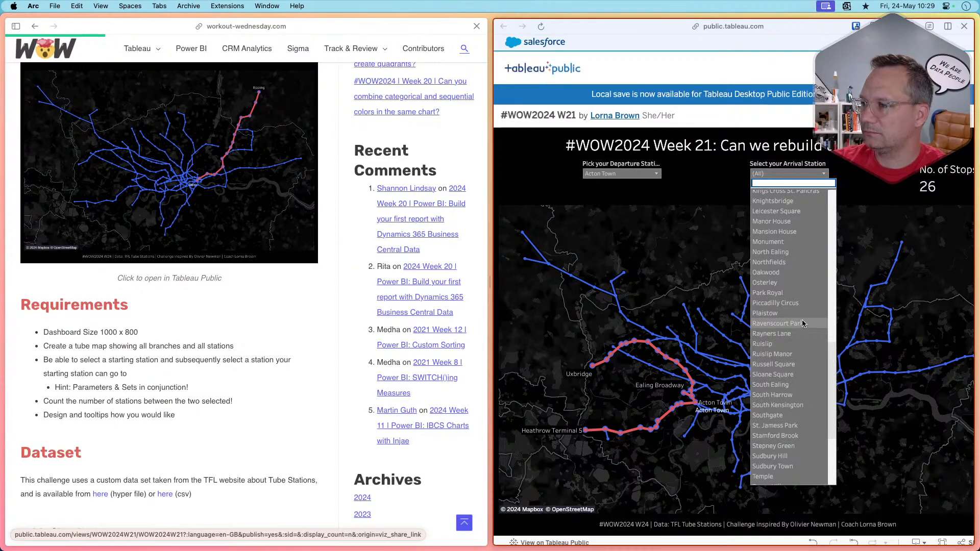
key(super+Tab)
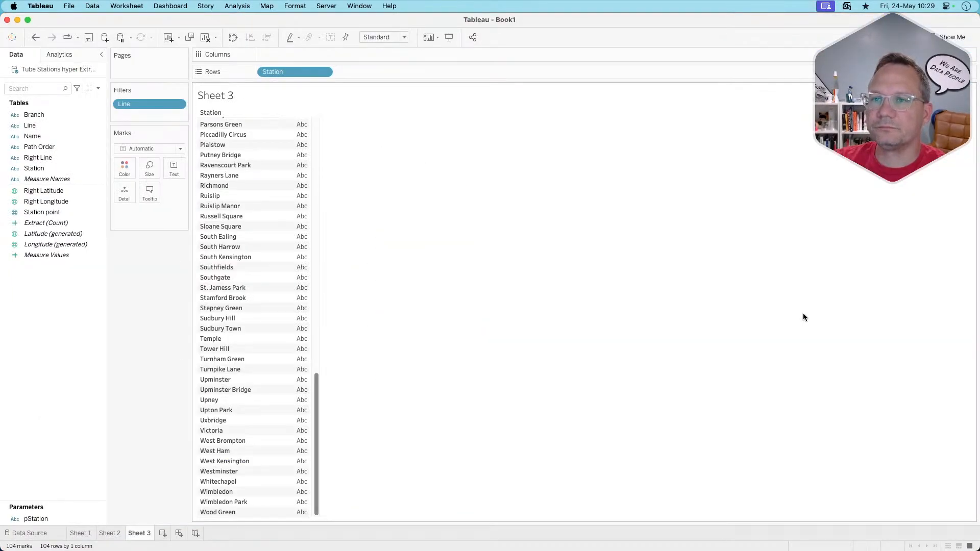
key(super+Tab)
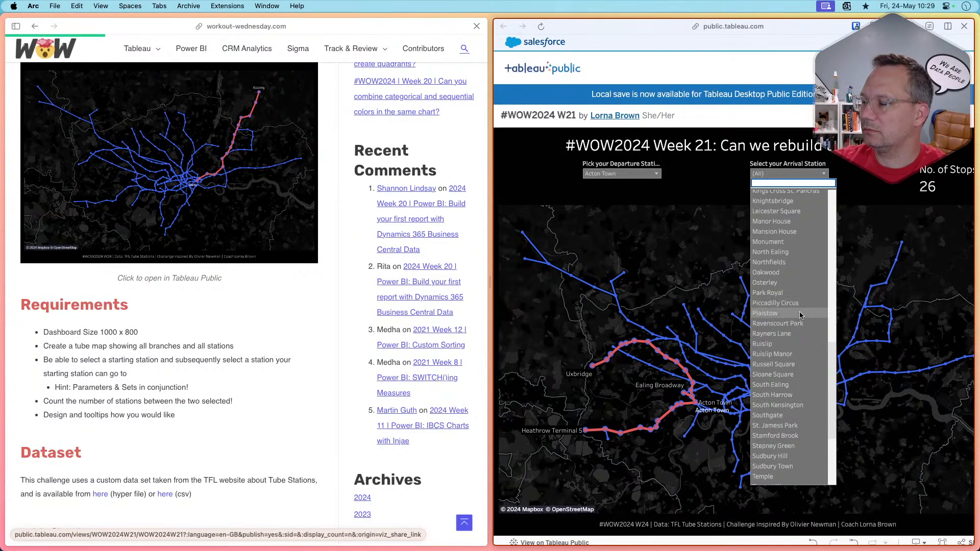
Switch to Tableau and move the Line field from the filters to the rows, ahead of Station.
key(super+Tab)
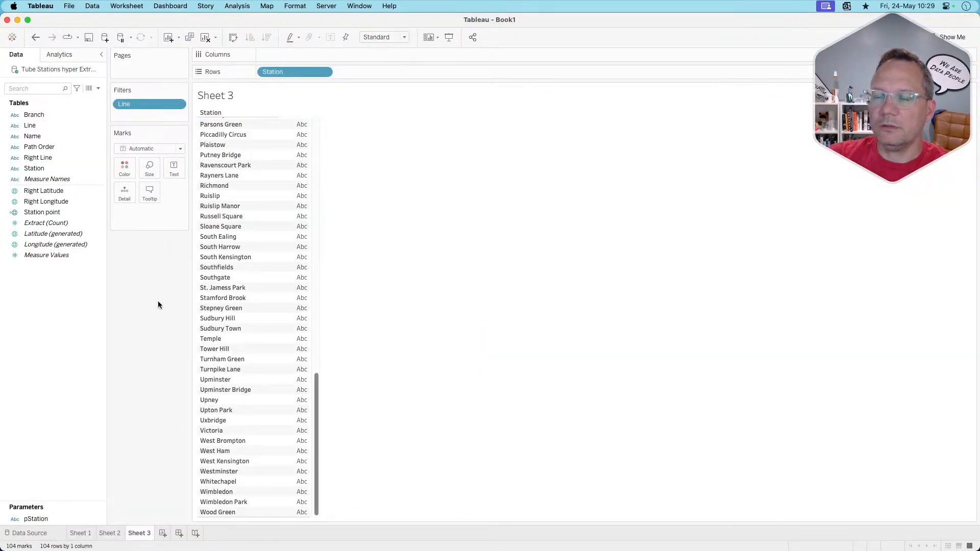
scroll(226, 282, up, 15)
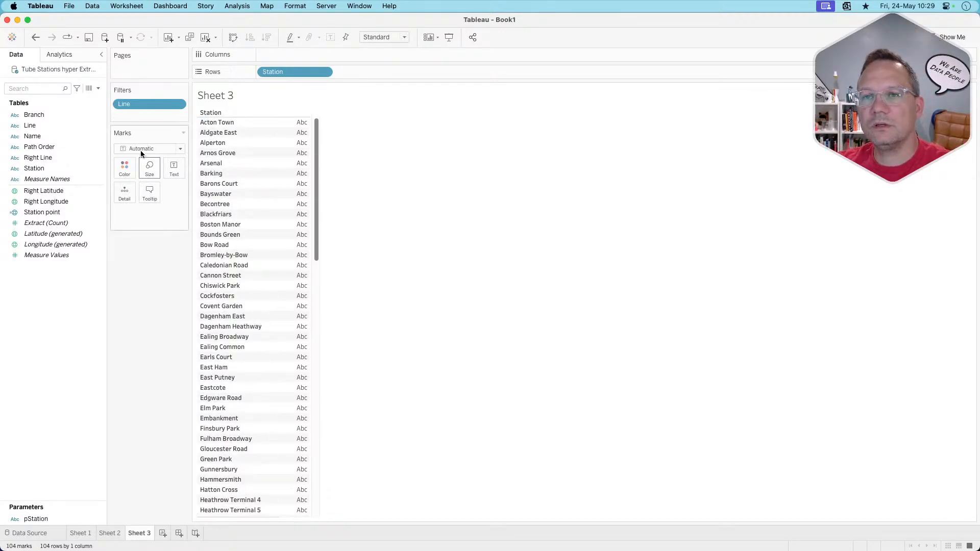
drag(135, 105, 258, 75)
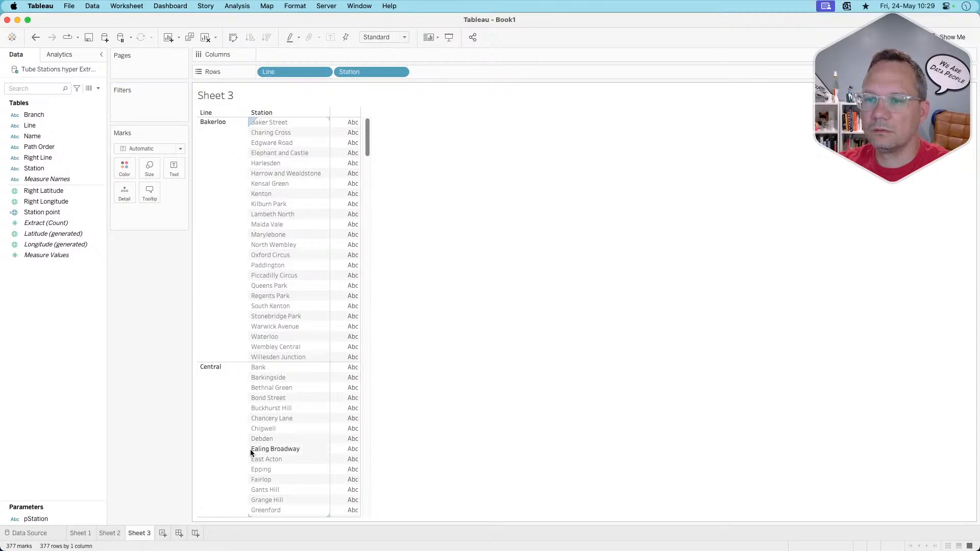
scroll(236, 341, down, 15)
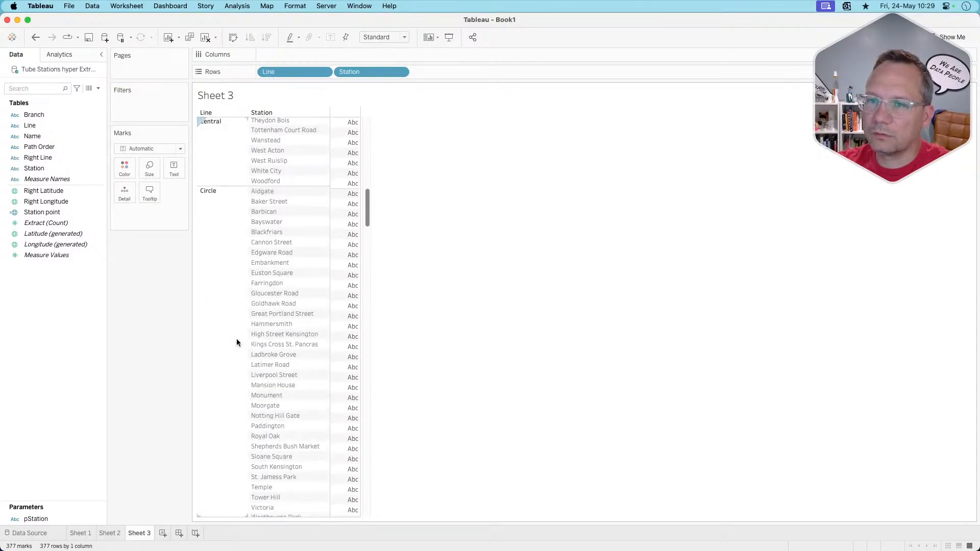
scroll(237, 343, up, 10)
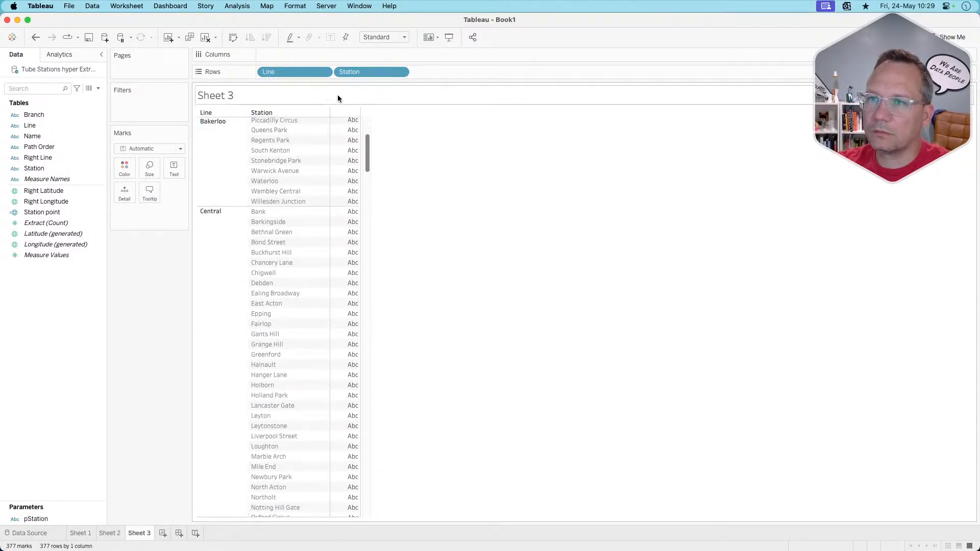
Try filtering Sheet 3 to the single station Acton Town to see its lines, and undo the filter.
click(400, 72)
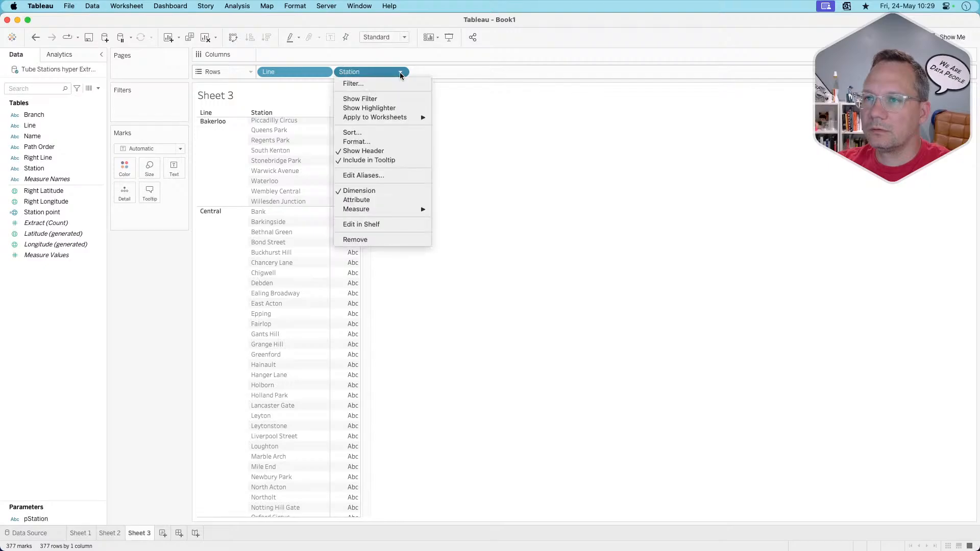
key(Escape)
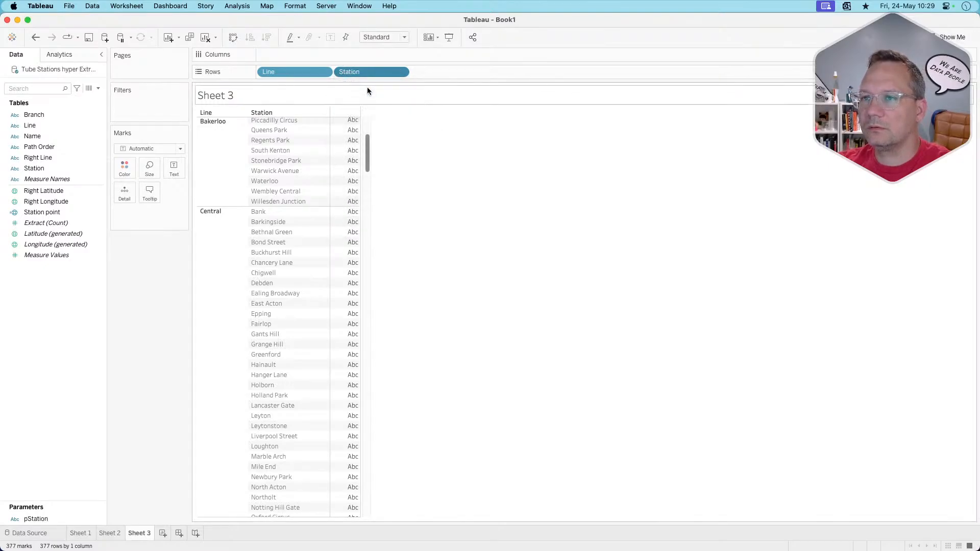
click(400, 73)
click(384, 82)
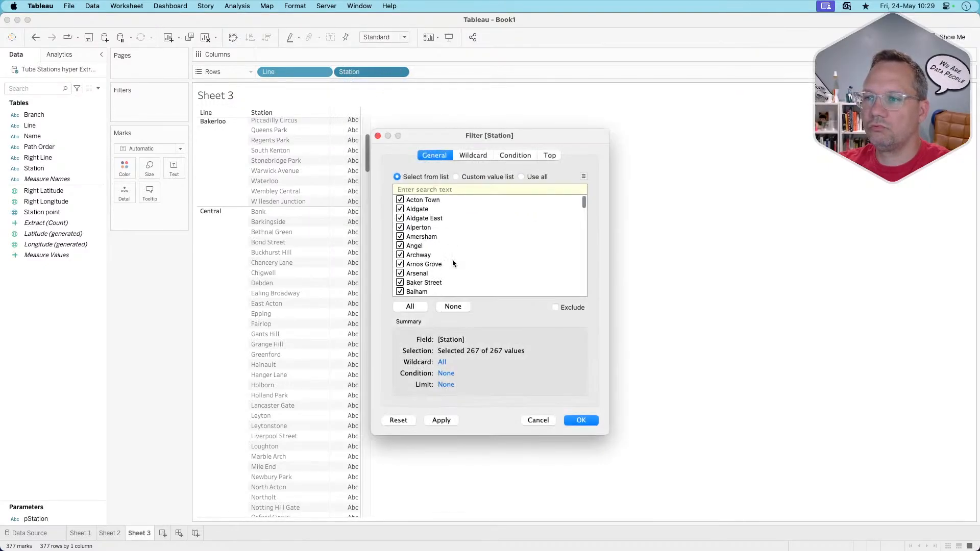
click(449, 306)
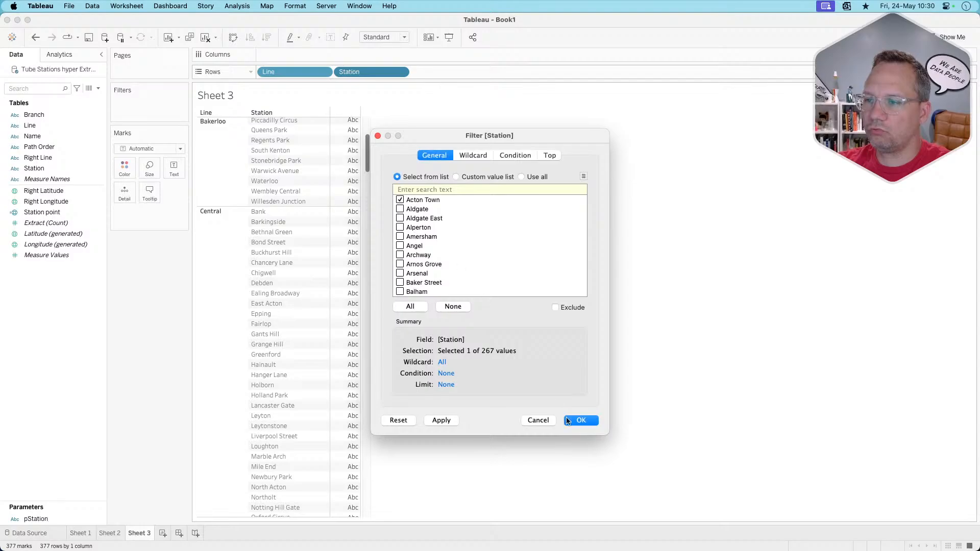
click(569, 420)
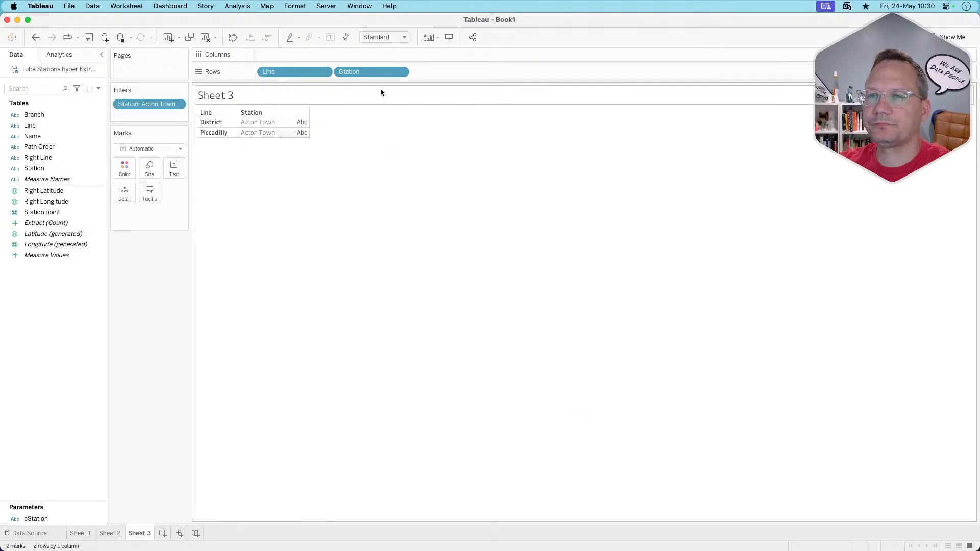
key(super+z)
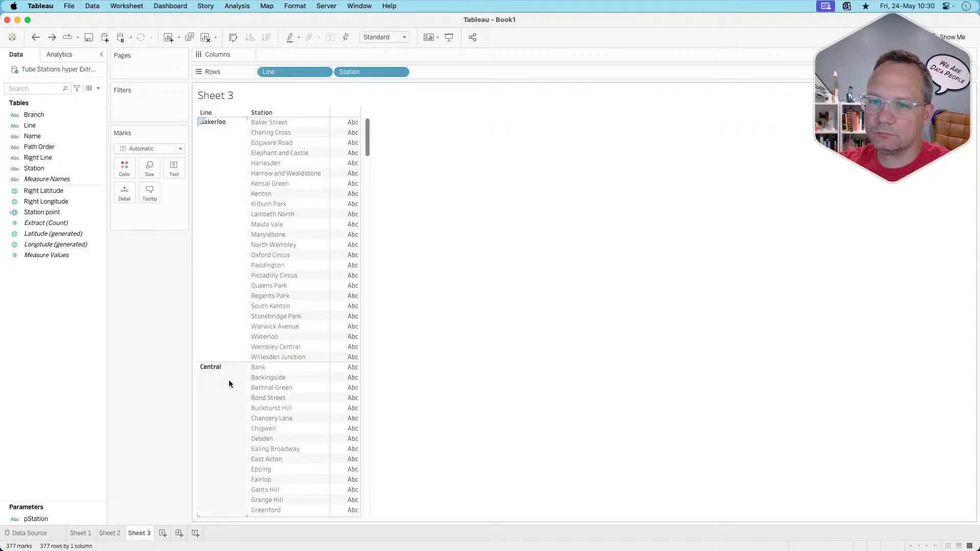
Examine which stations belong to the Central, Circle and District lines in the Sheet 3 list.
click(228, 381)
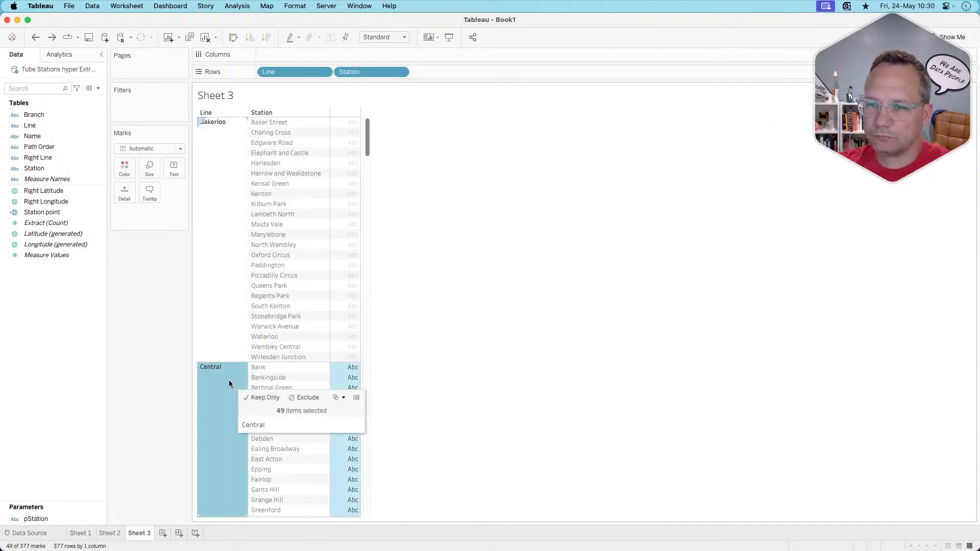
scroll(229, 382, down, 10)
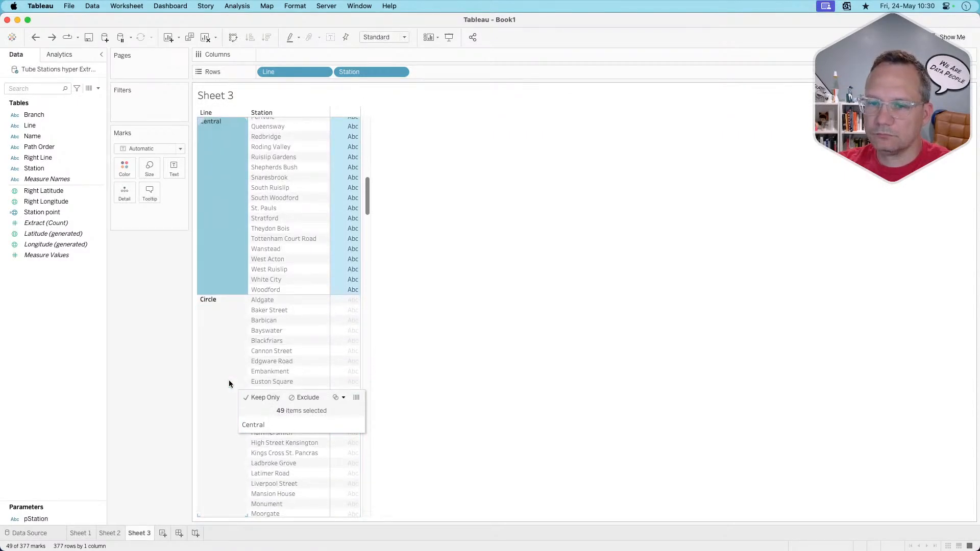
click(229, 383)
scroll(229, 384, down, 8)
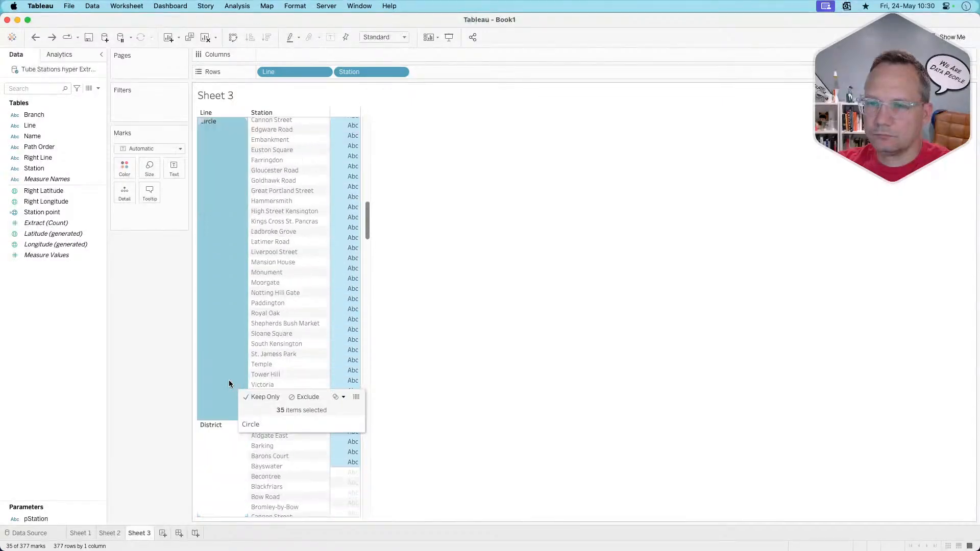
click(172, 374)
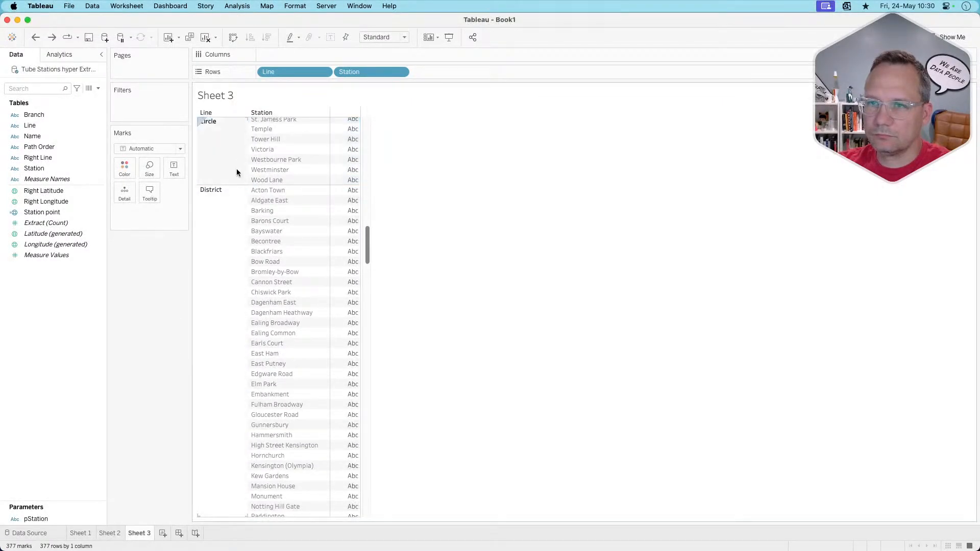
click(243, 153)
click(228, 228)
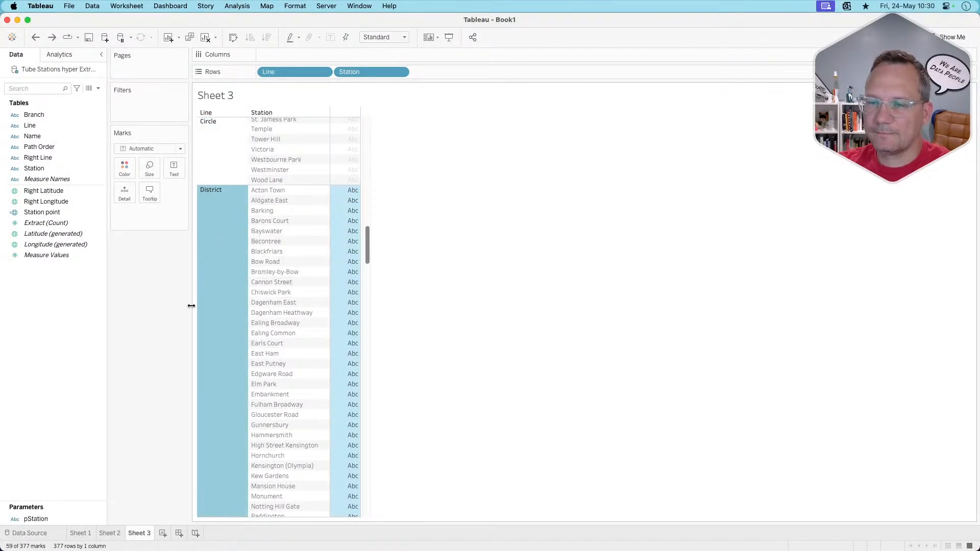
click(175, 342)
scroll(258, 301, up, 4)
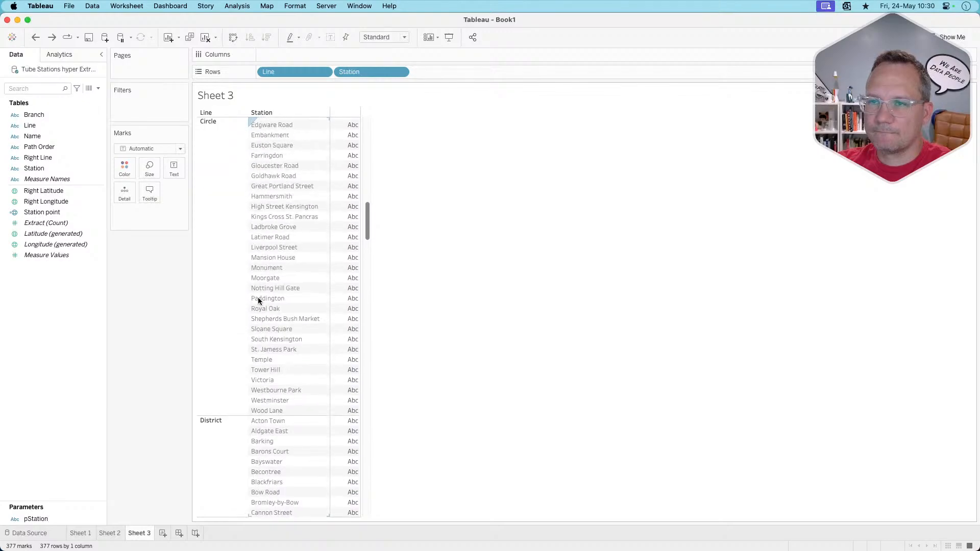
scroll(258, 301, up, 2)
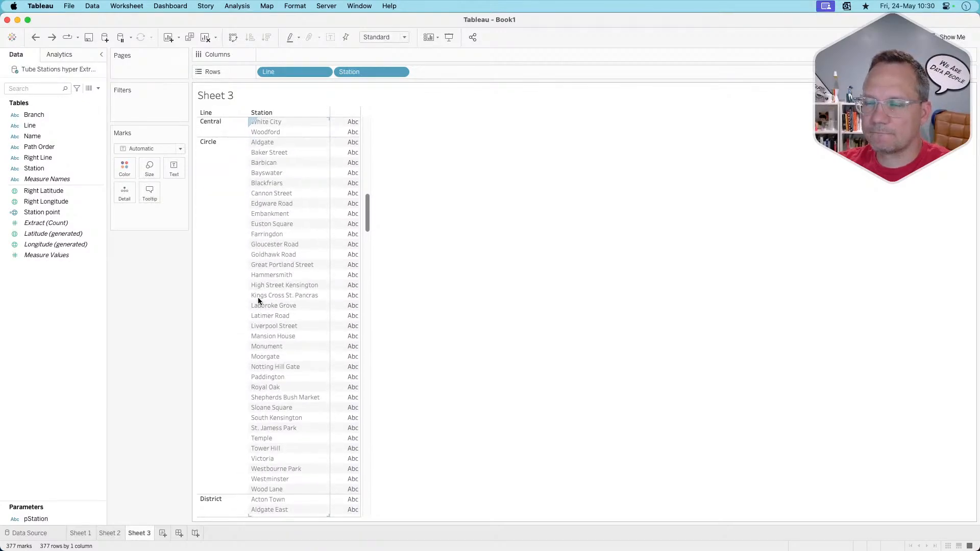
scroll(258, 301, up, 12)
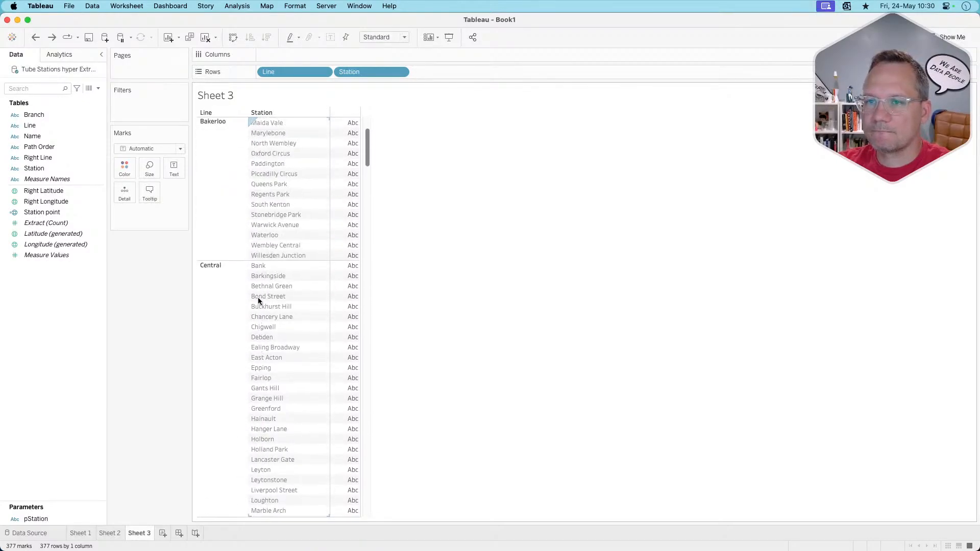
scroll(258, 301, up, 2)
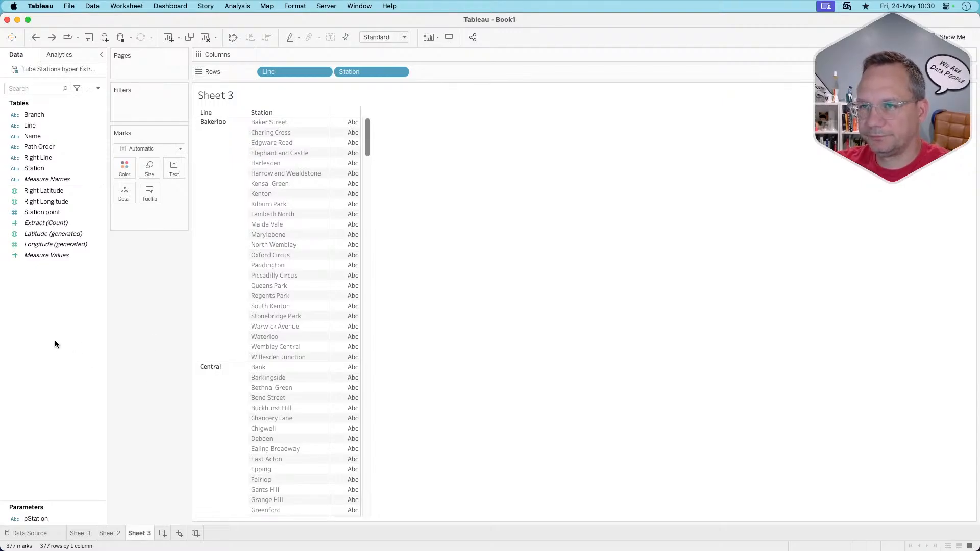
Switch to the browser and set the published dashboard's arrival station to Bow Road to examine the route from Acton Town.
key(super+Tab)
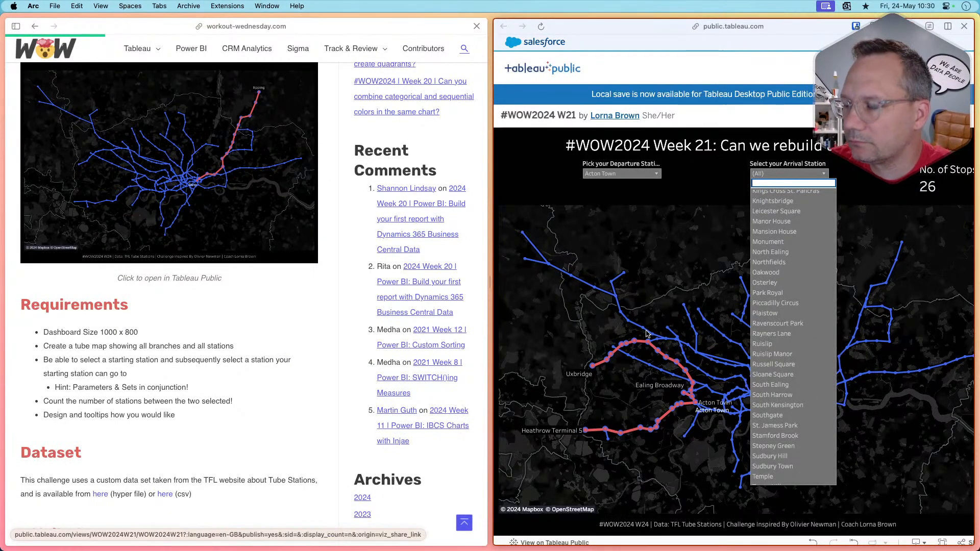
scroll(828, 259, up, 15)
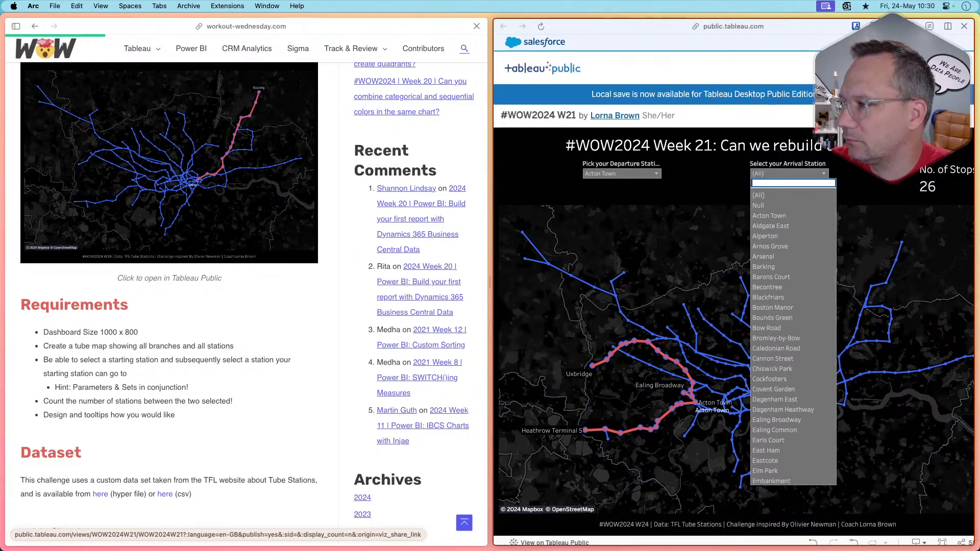
click(822, 176)
click(822, 176)
click(776, 329)
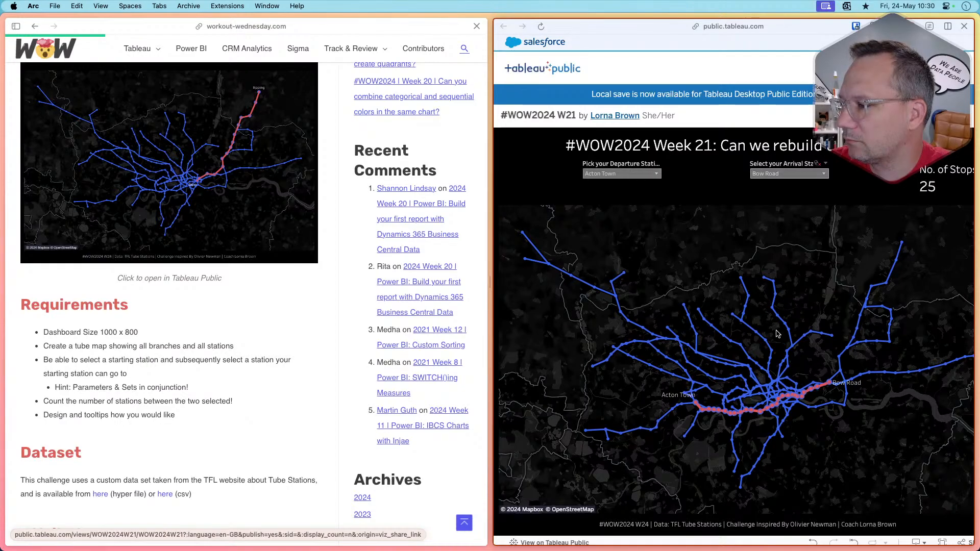
mouse_move(695, 402)
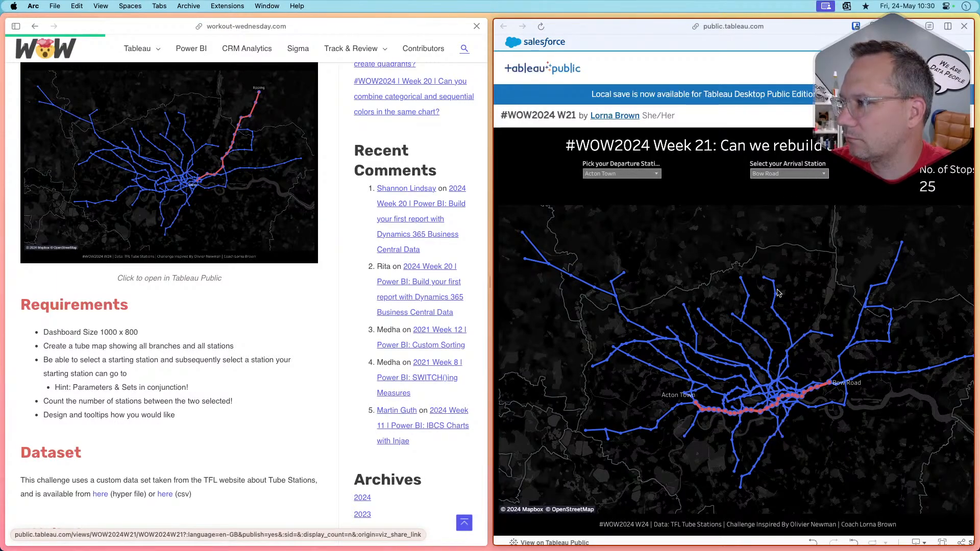
Examine the routes and number of stops from Acton Town with the arrival station set to Aldgate East and to Alperton.
click(801, 175)
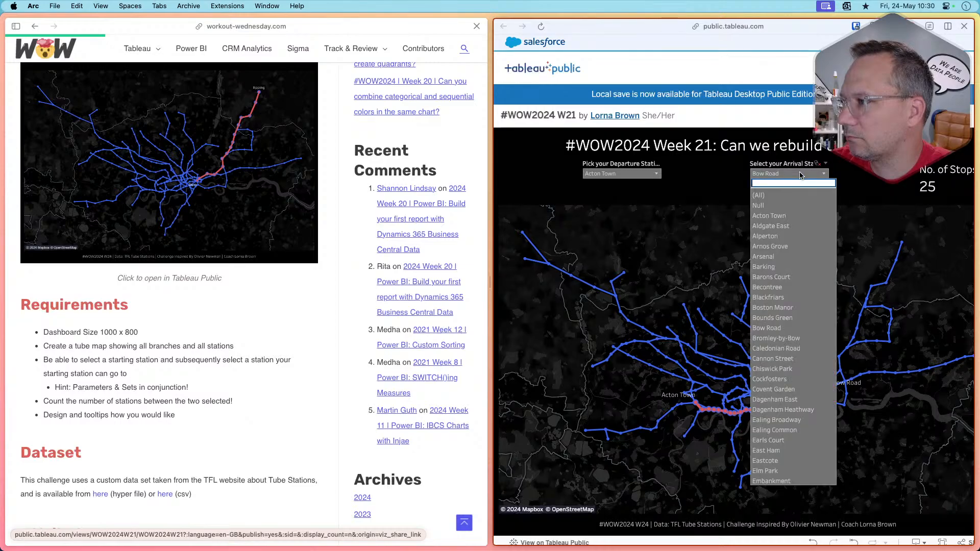
click(779, 228)
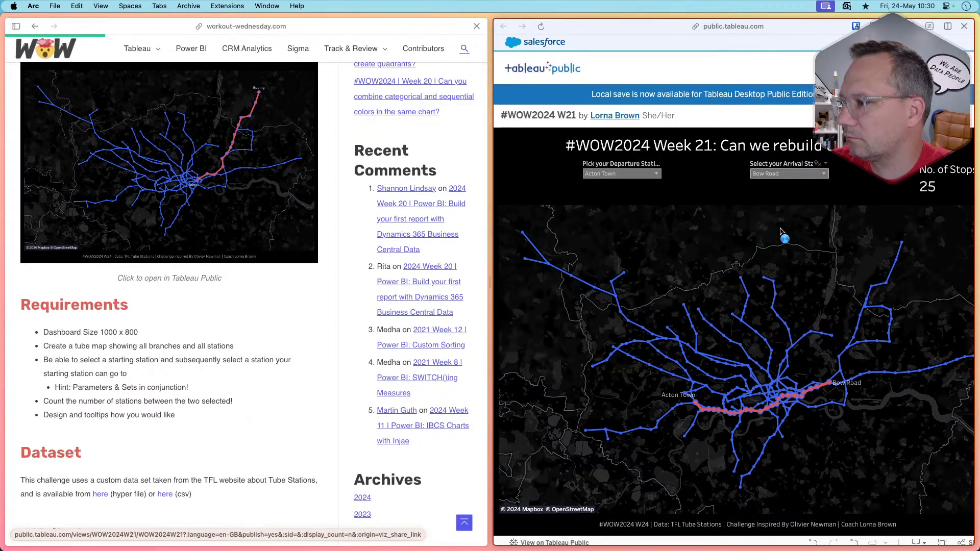
click(797, 174)
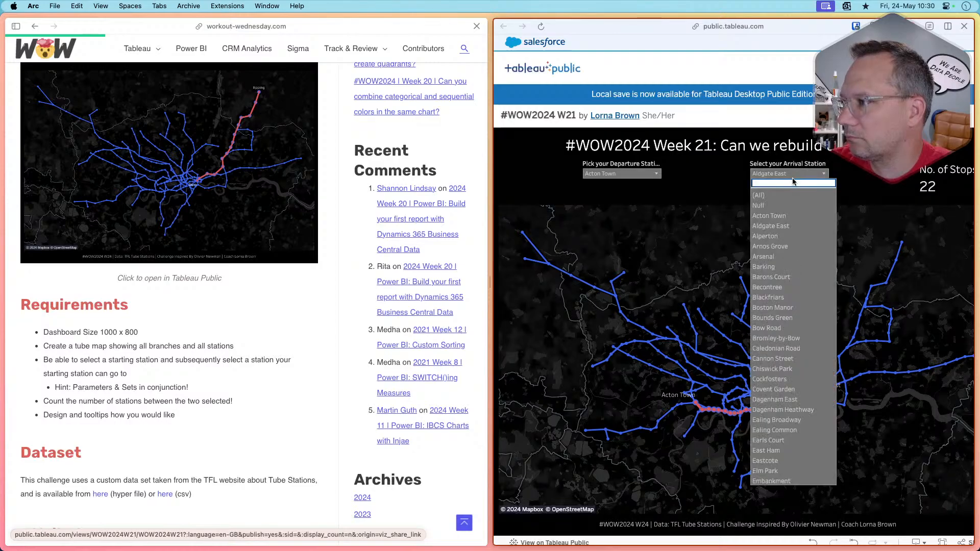
click(780, 237)
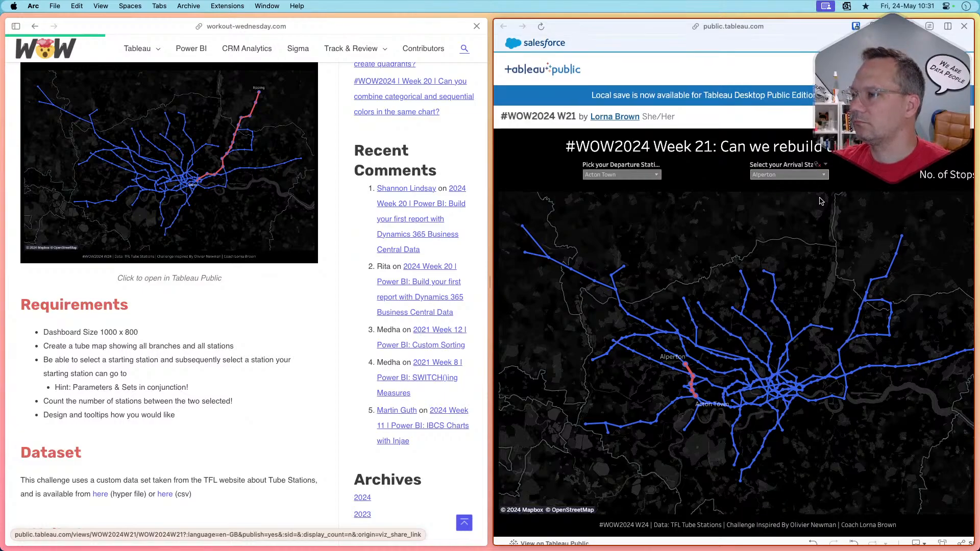
scroll(926, 230, right, 2)
scroll(926, 229, down, 1)
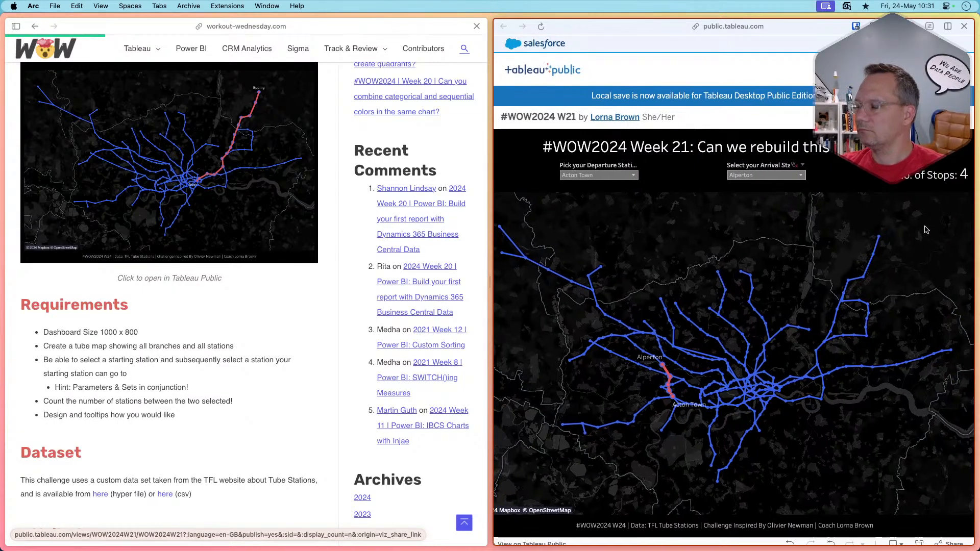
Switch to Tableau, review the stations by line on Sheet 3, and remove Line from the rows.
key(super+Tab)
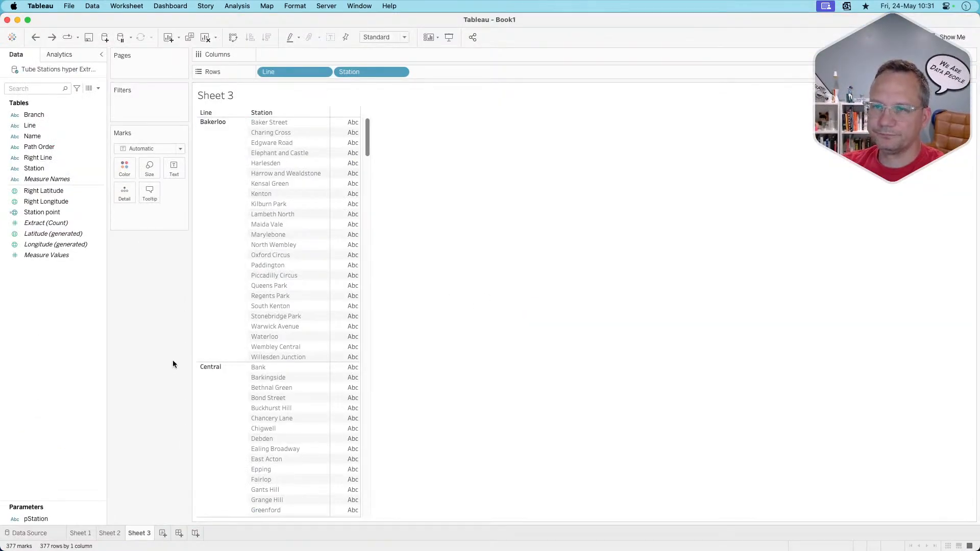
scroll(286, 291, down, 15)
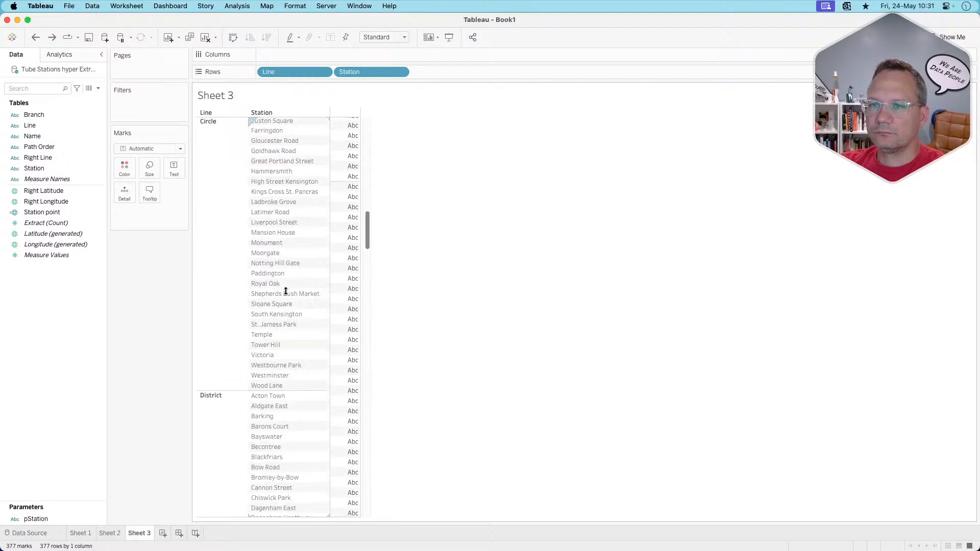
scroll(286, 290, up, 15)
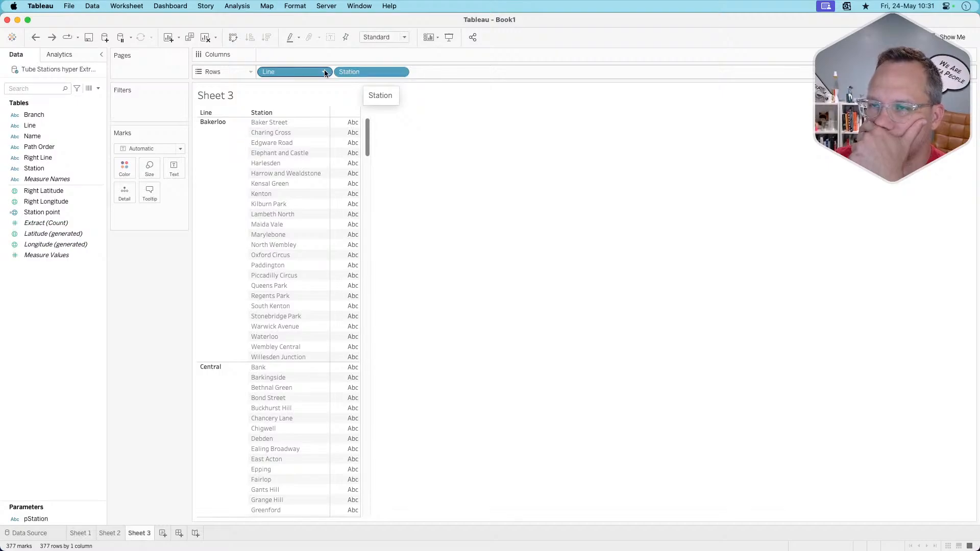
drag(313, 74, 167, 264)
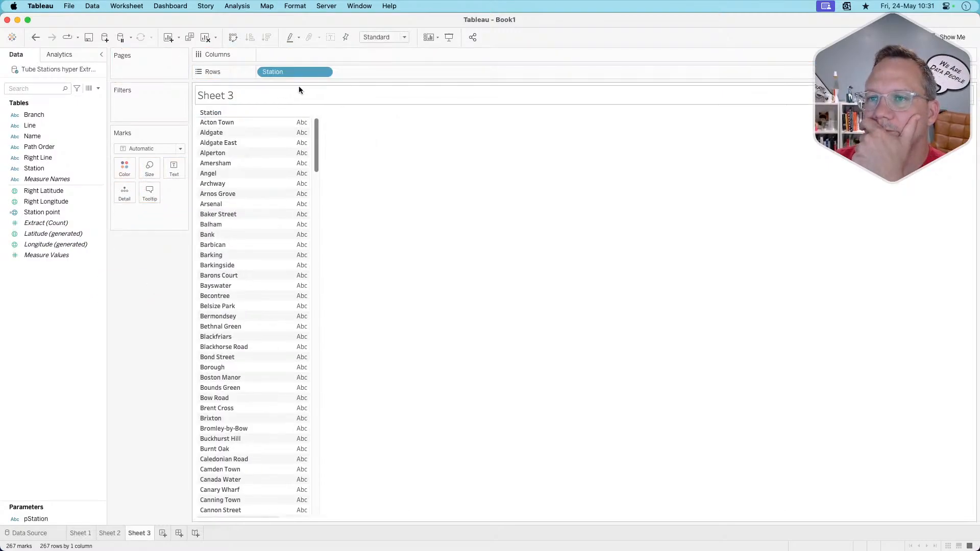
Keep only Acton Town in the Station list on Sheet 3.
right_click(265, 122)
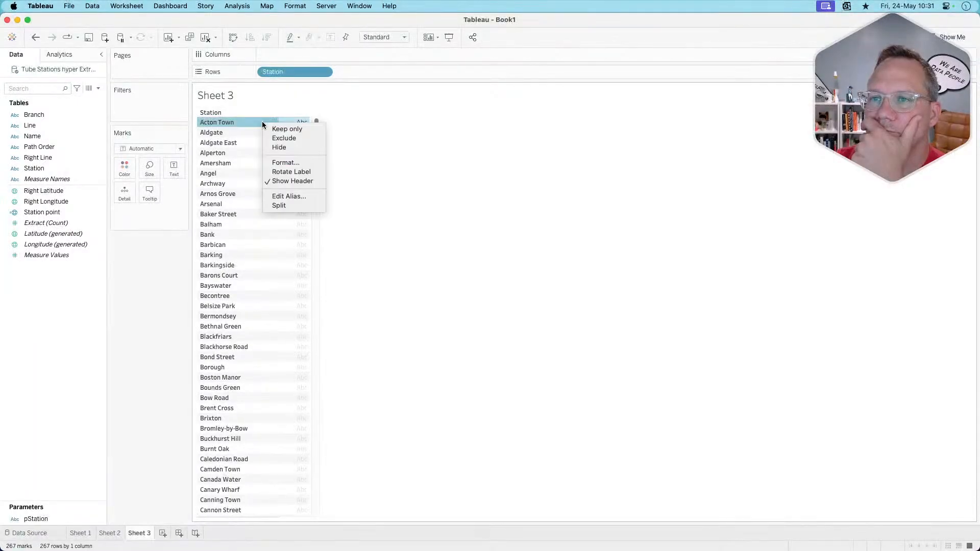
click(274, 126)
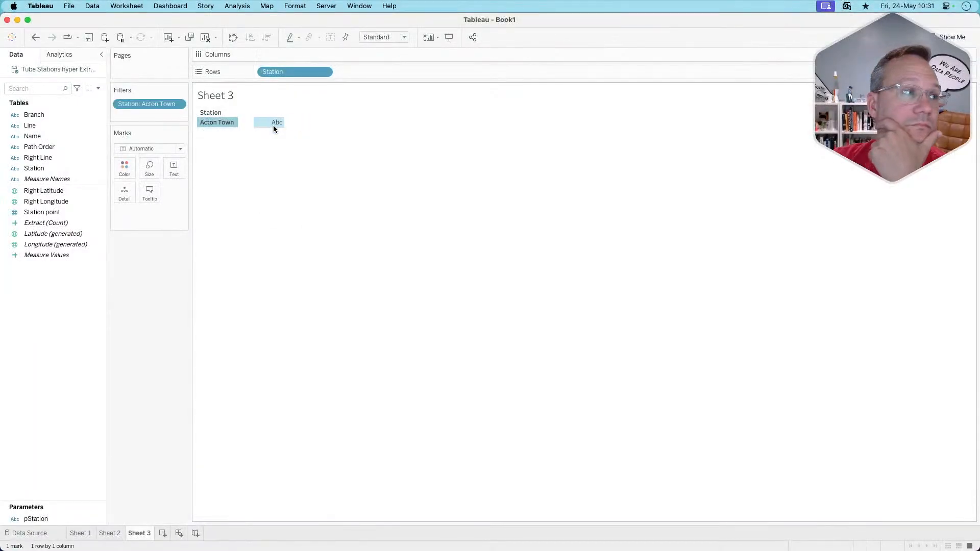
click(223, 121)
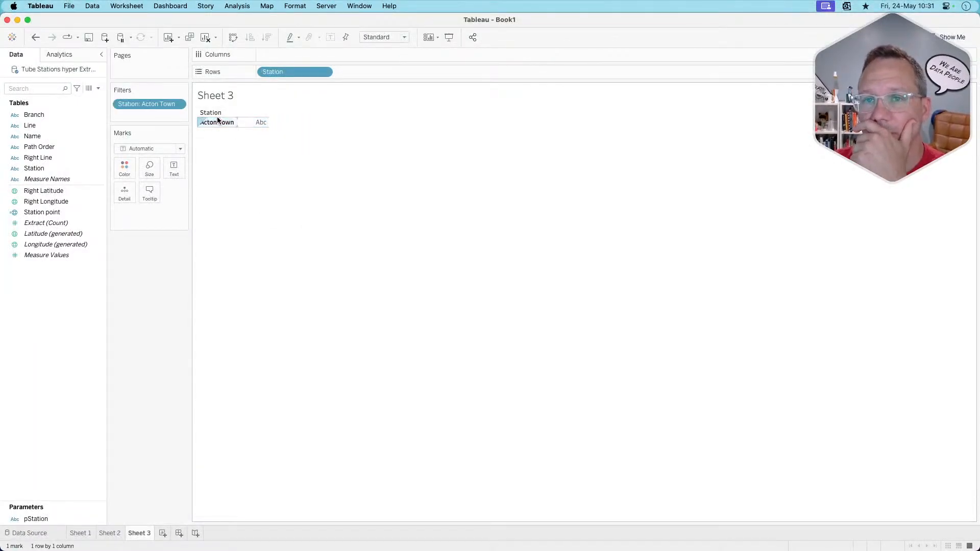
Add Name, Branch, Line, a second Name and Path Order to the rows, and Right Line to the columns.
double_click(53, 136)
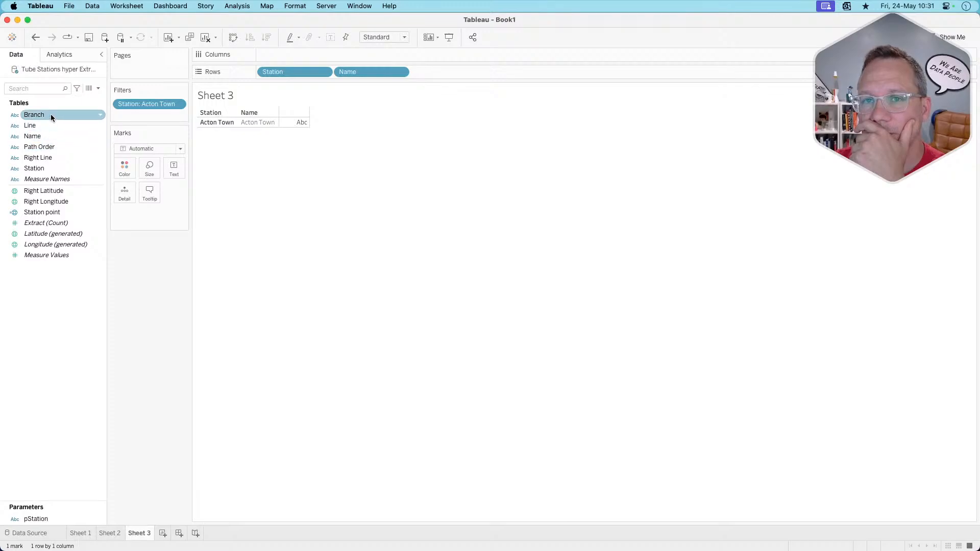
double_click(50, 115)
double_click(51, 126)
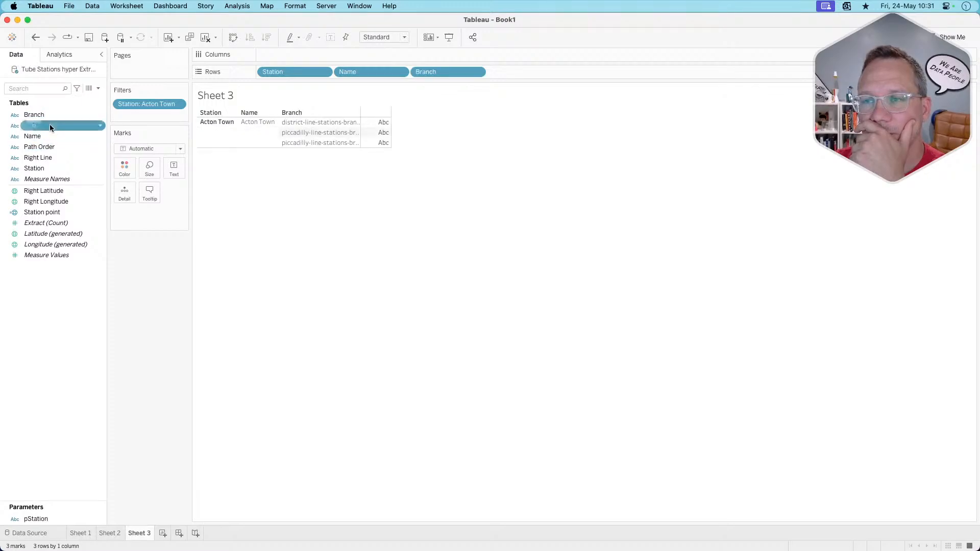
double_click(53, 137)
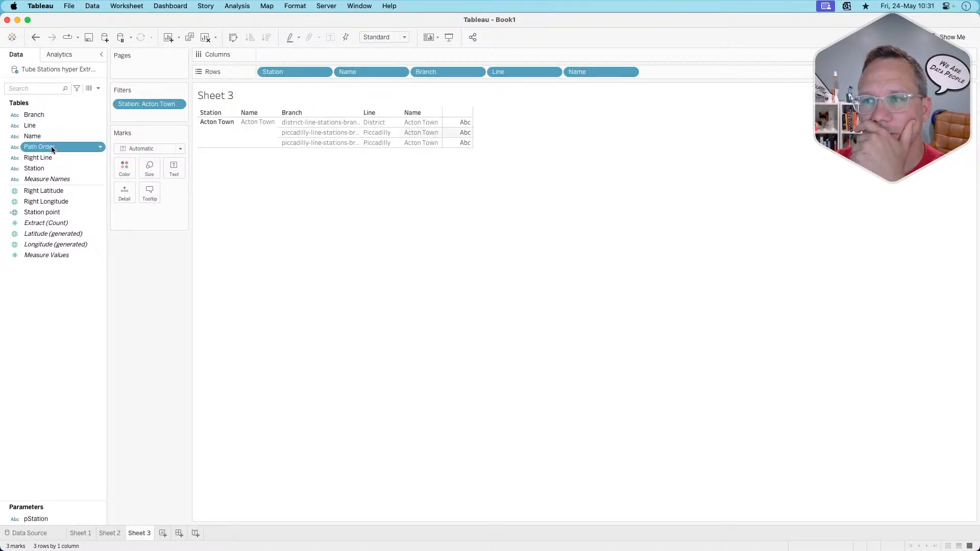
double_click(51, 147)
double_click(51, 157)
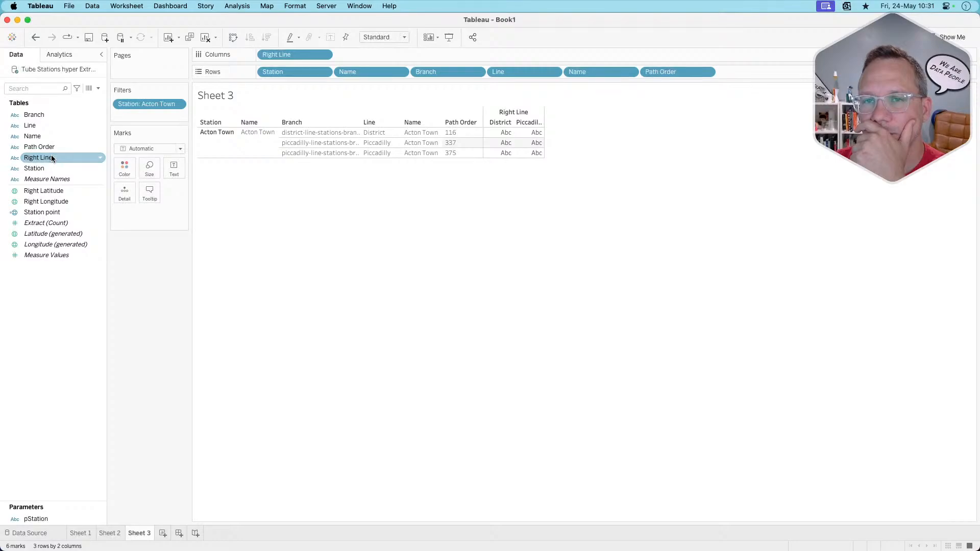
Move Right Line from the columns to the end of the rows, and add another Station and Right Line after it.
click(657, 72)
drag(304, 61, 750, 71)
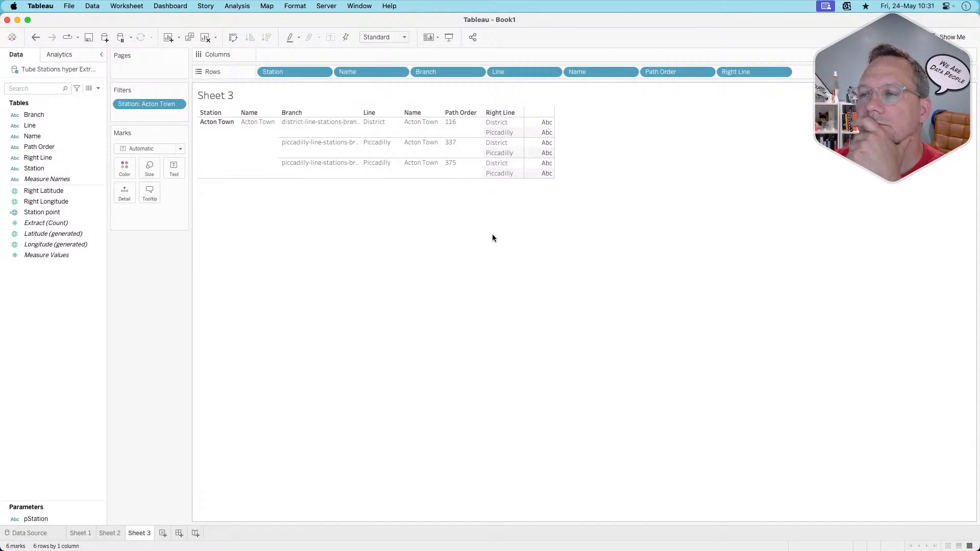
double_click(61, 169)
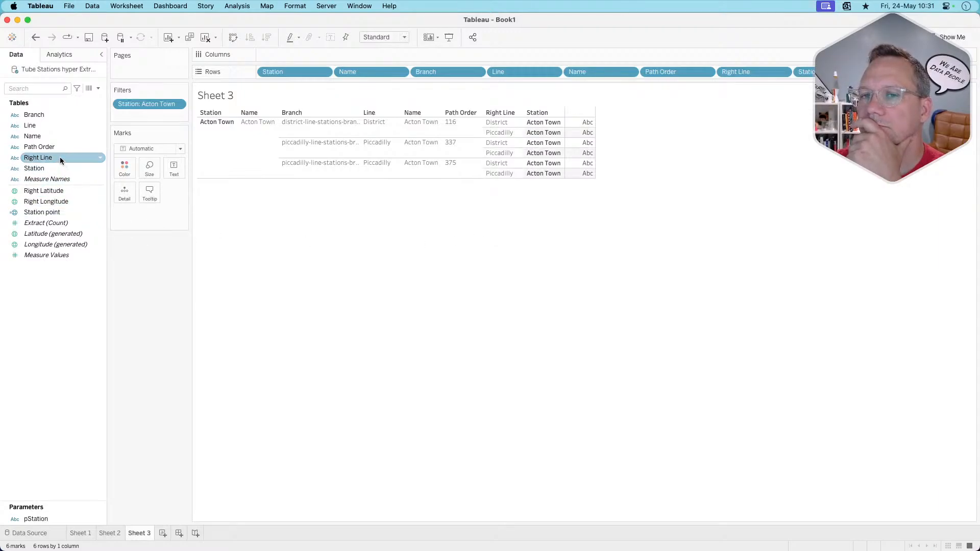
double_click(60, 158)
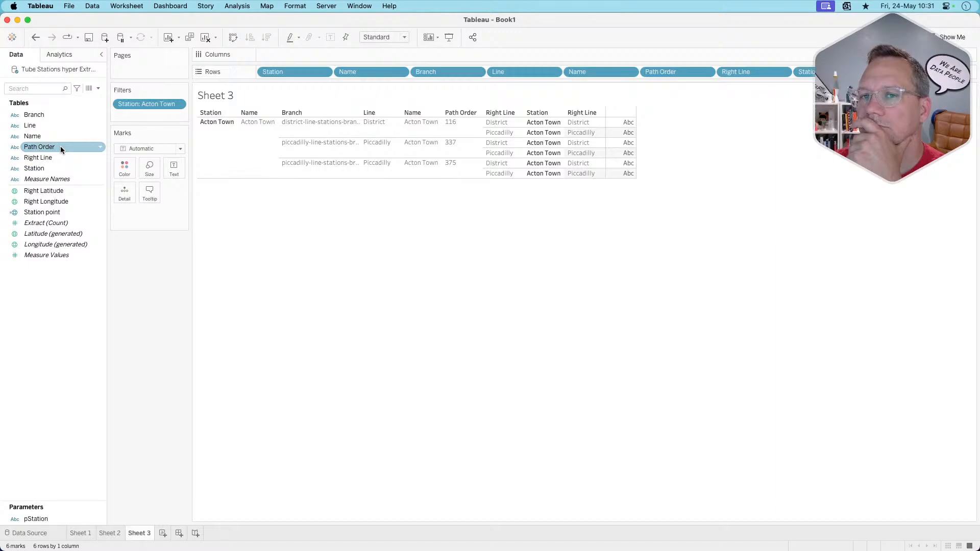
Clear all fields and filters from Sheet 3.
click(206, 38)
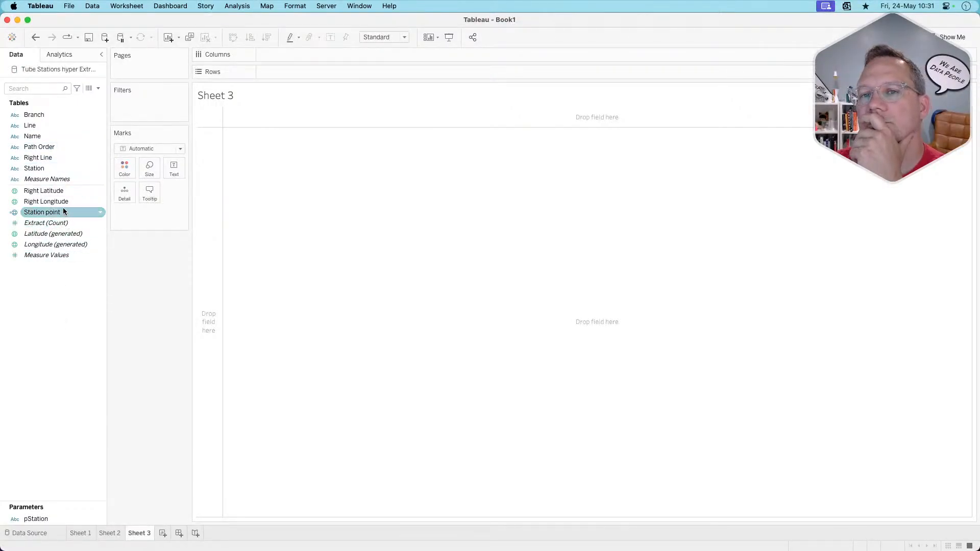
right_click(67, 313)
click(77, 316)
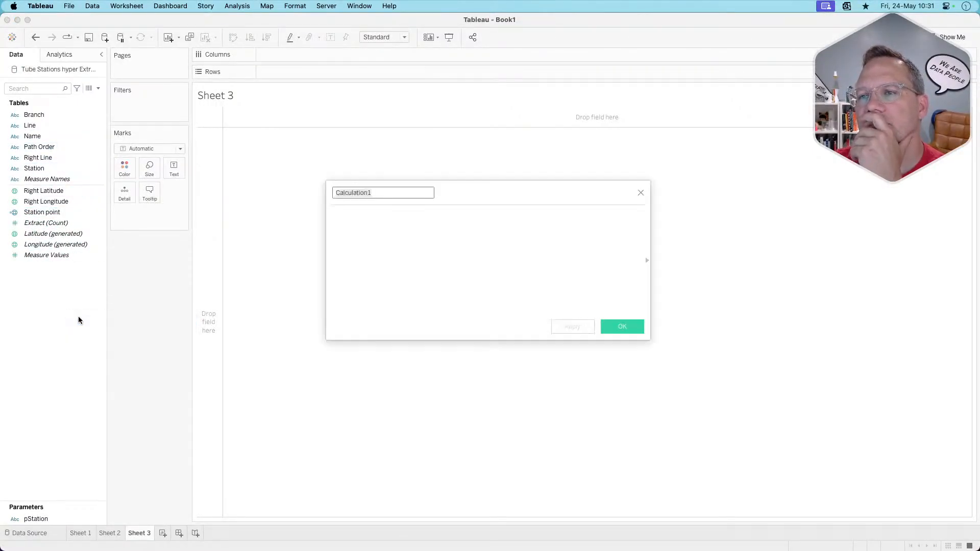
click(641, 193)
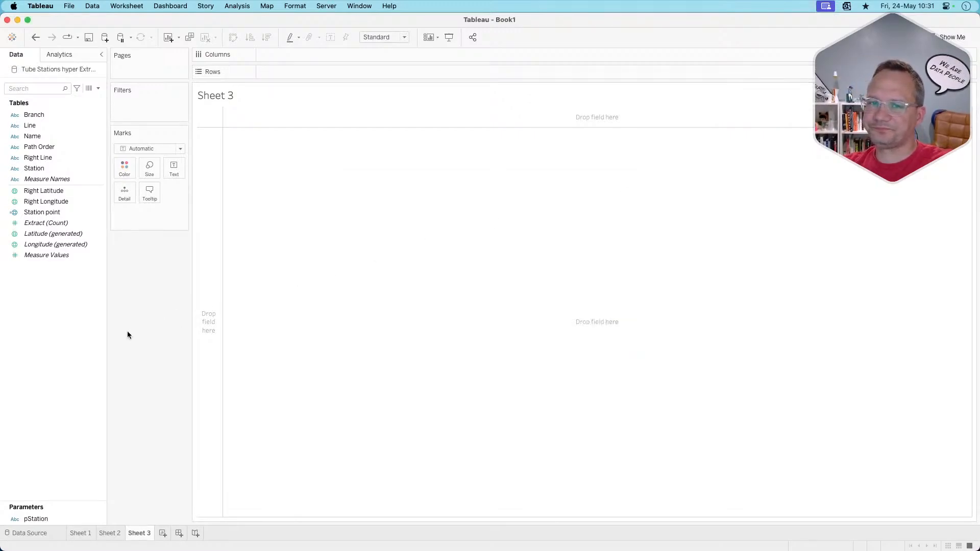
right_click(71, 333)
click(80, 341)
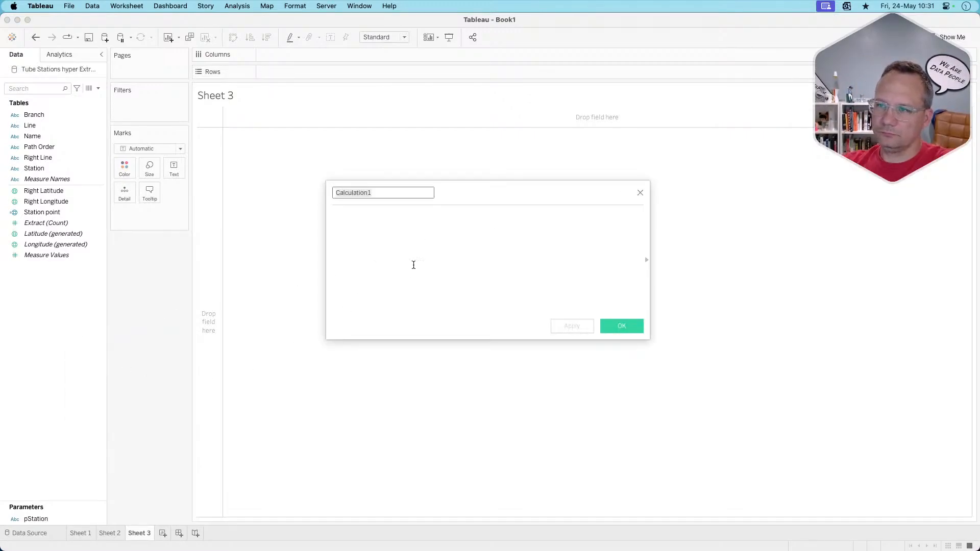
click(640, 192)
right_click(78, 289)
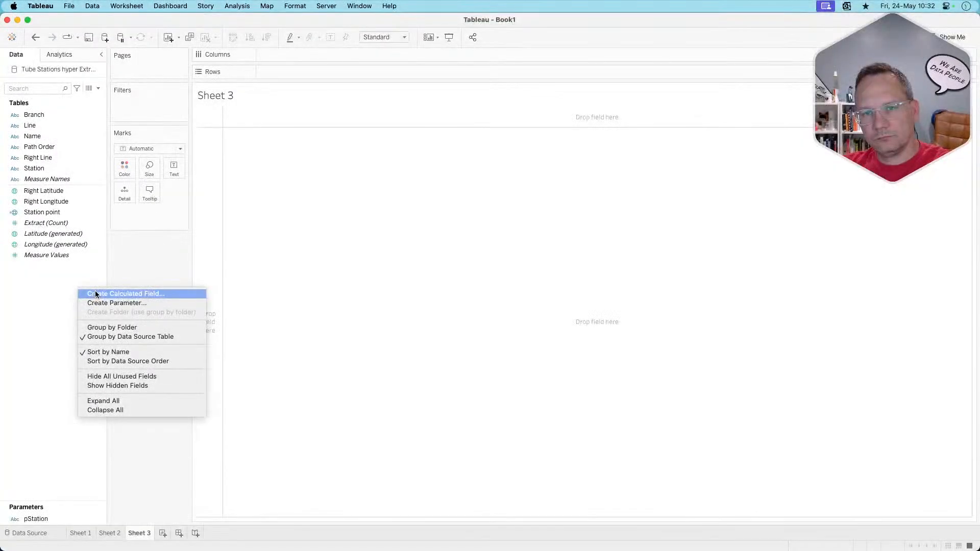
click(63, 274)
click(58, 179)
click(61, 147)
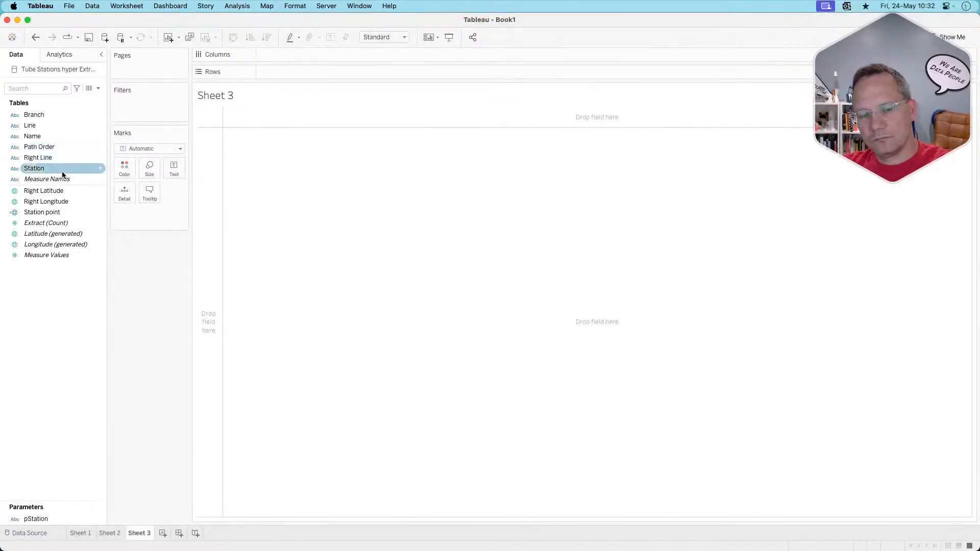
click(57, 318)
Switch to the browser, review the hint about parameters and sets, and show the routes from Acton Town to all arrival stations.
key(super+Tab)
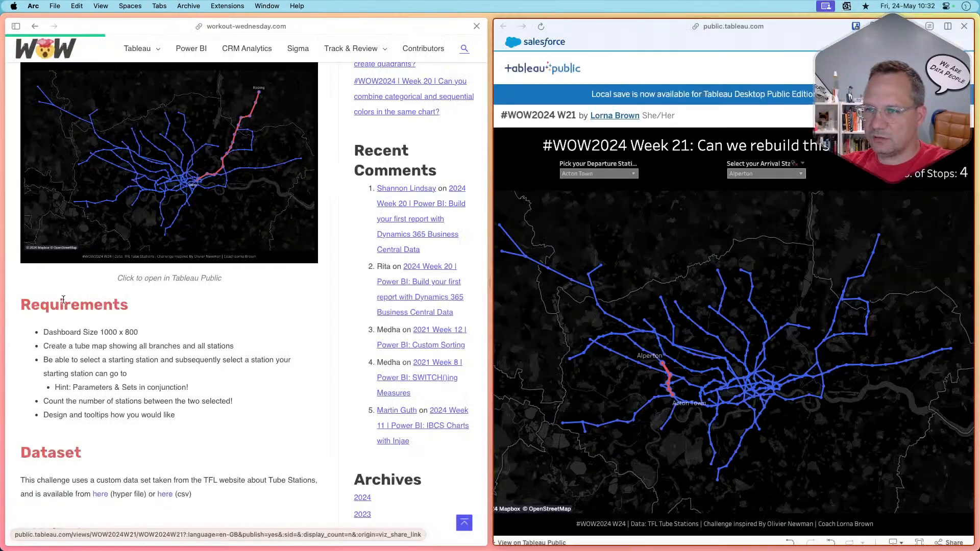
drag(72, 387, 197, 391)
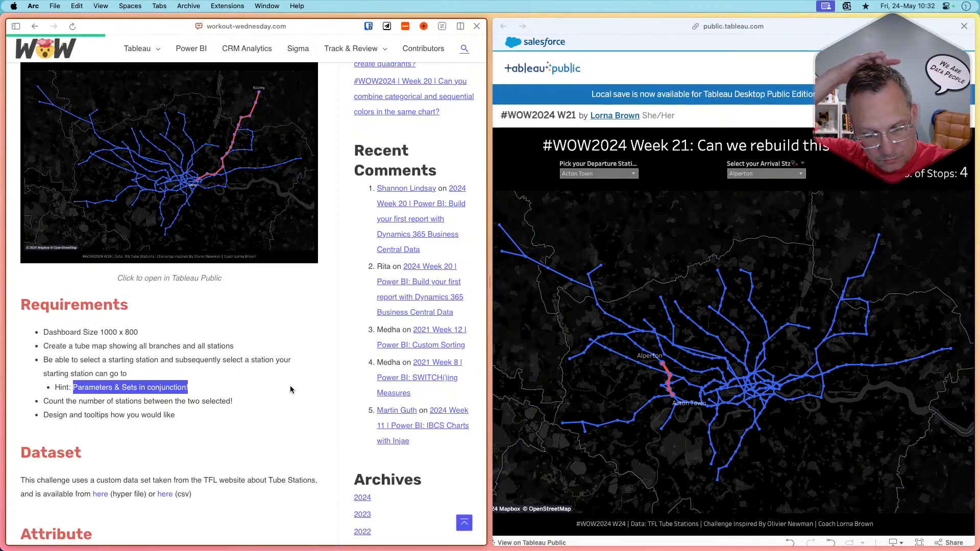
click(801, 163)
click(795, 164)
click(795, 163)
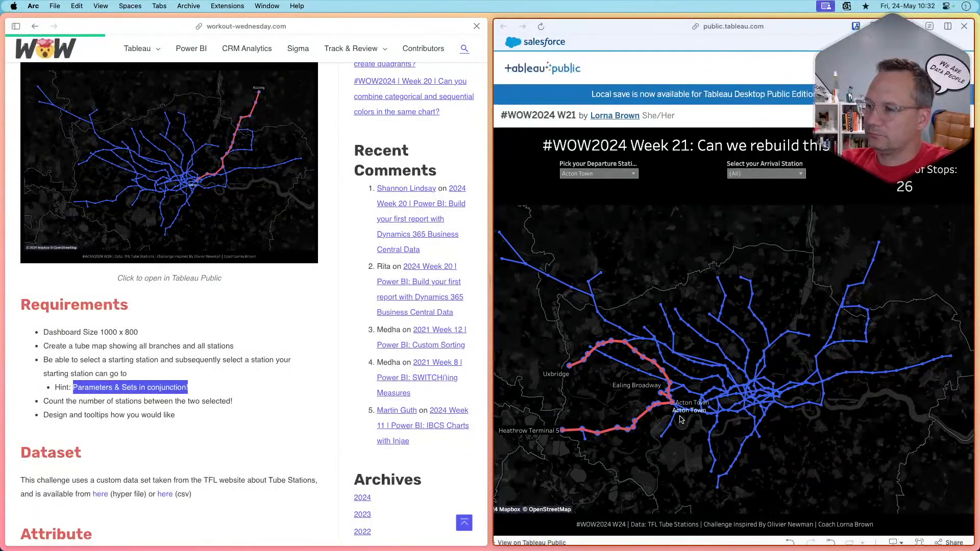
key(super+Tab)
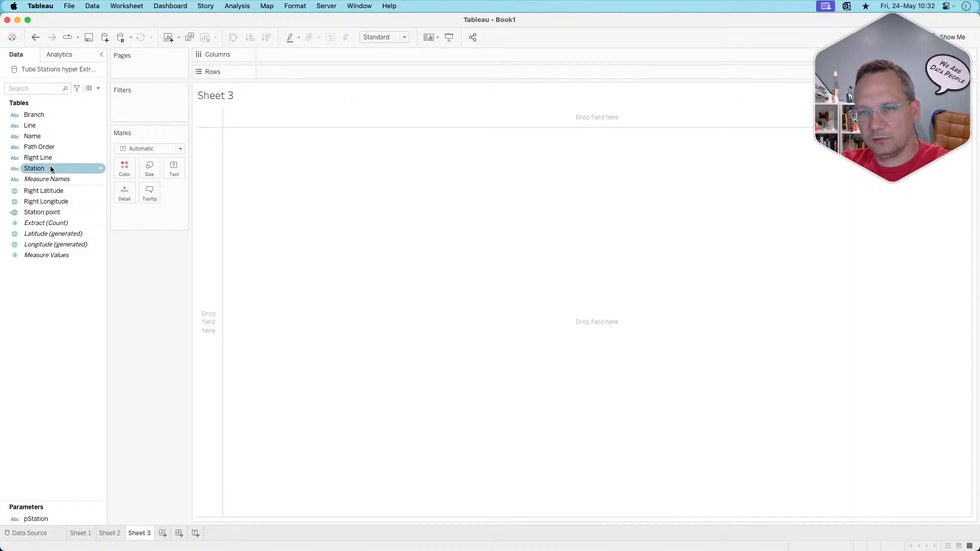
key(super+Tab)
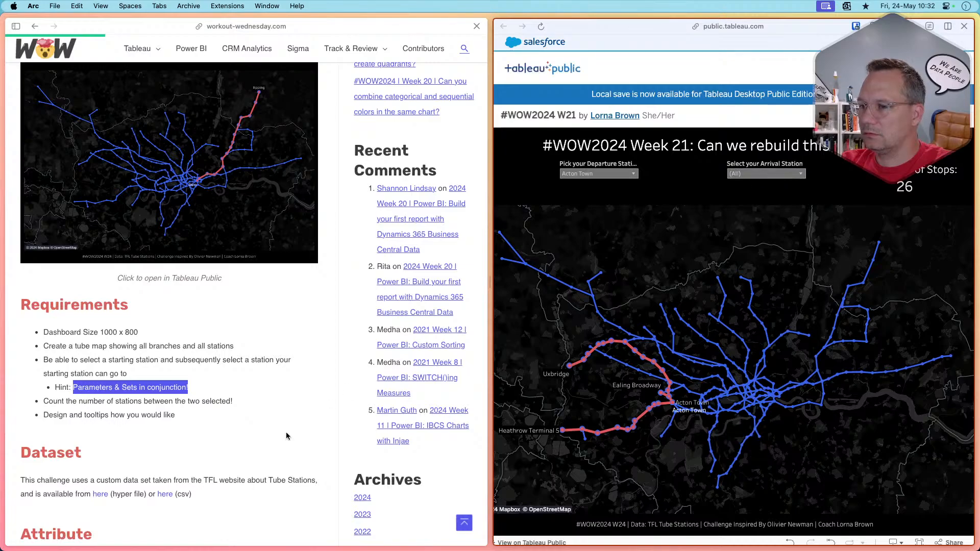
Switch to Tableau and start a calculated field with the condition if [pStation]=[Station].
key(super+Tab)
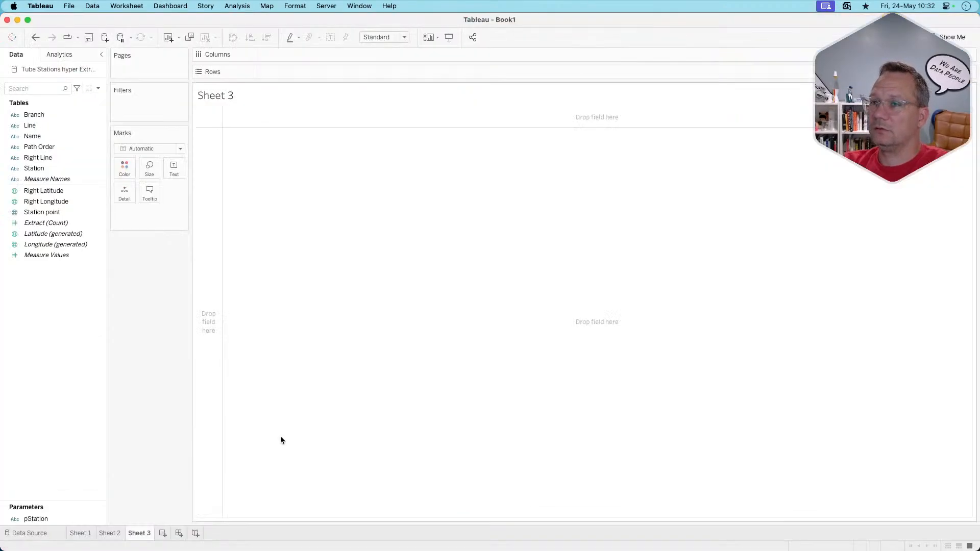
right_click(56, 337)
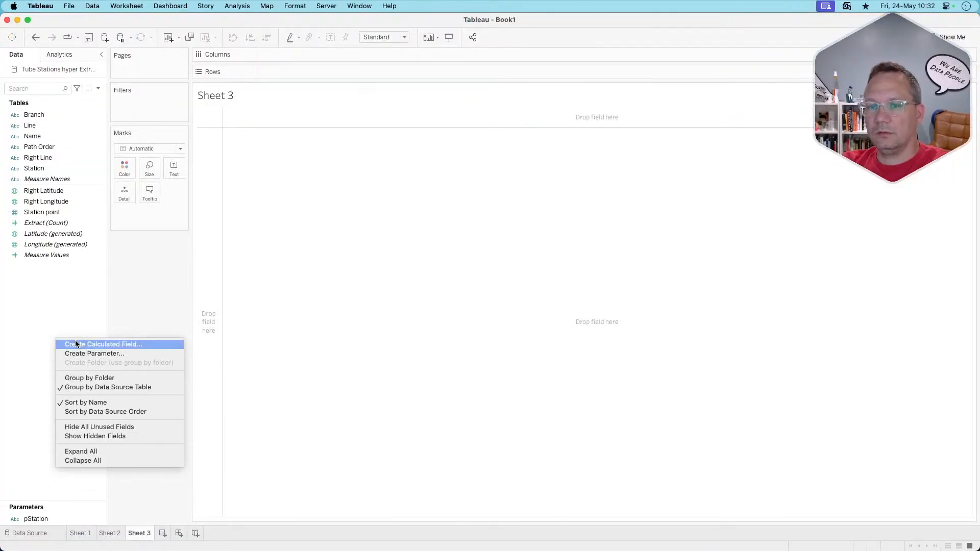
click(77, 343)
click(388, 230)
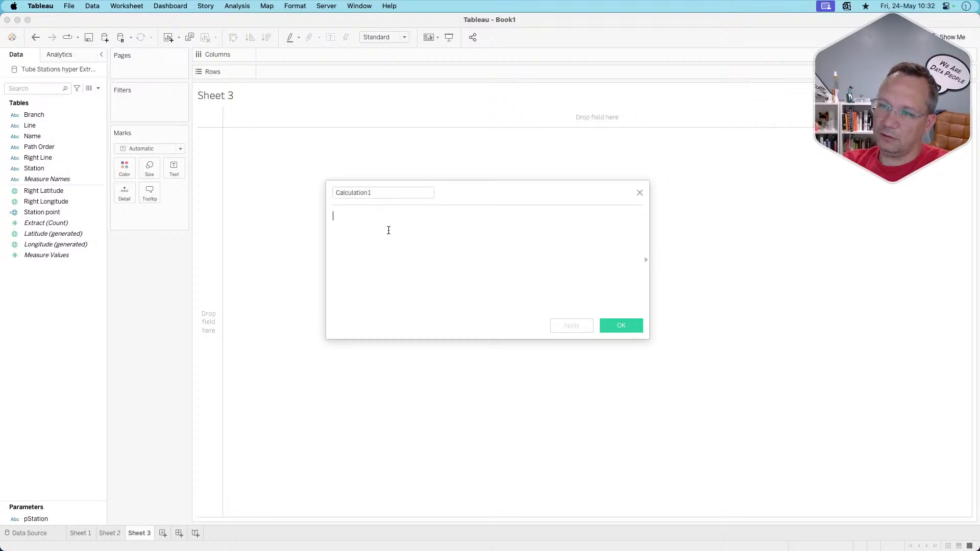
text(if )
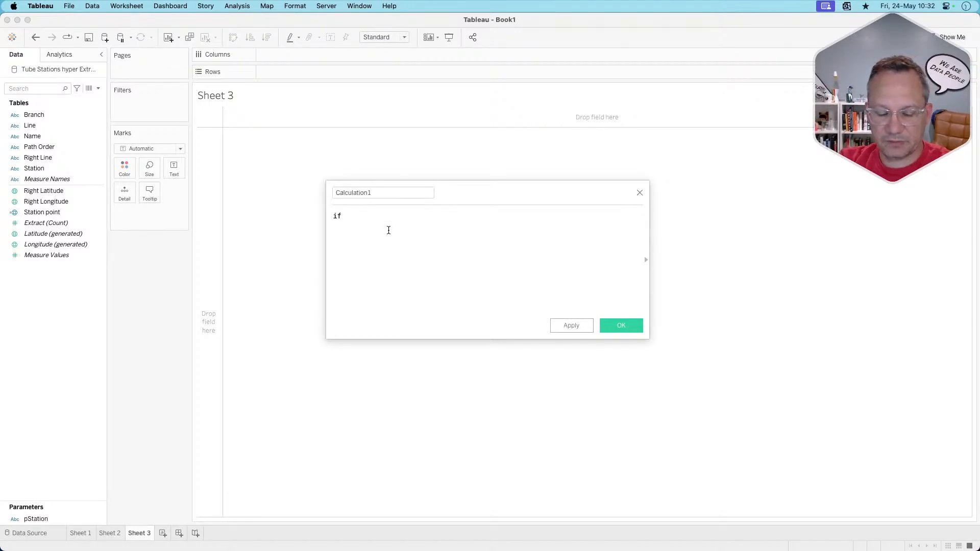
text(set)
key(BackSpace)
key(BackSpace)
key(BackSpace)
text([p)
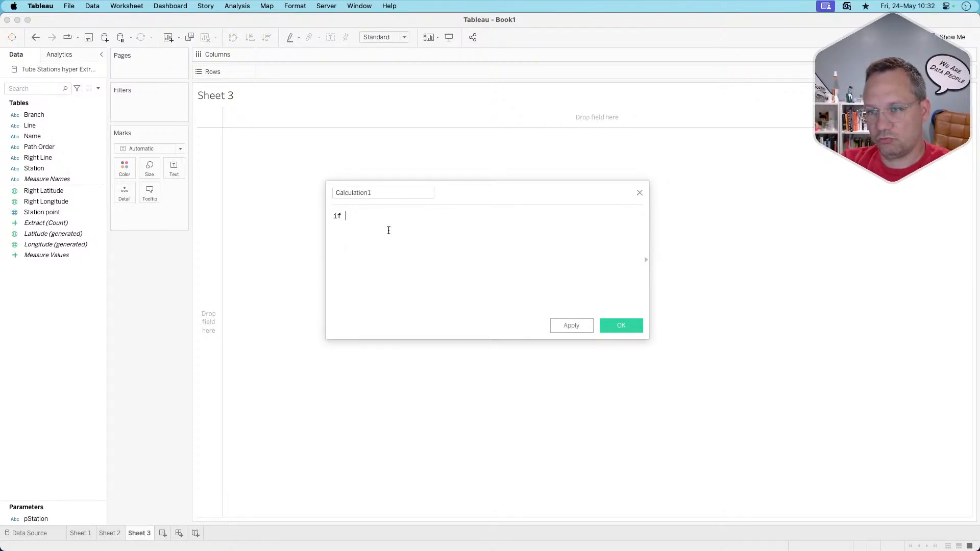
key(Return)
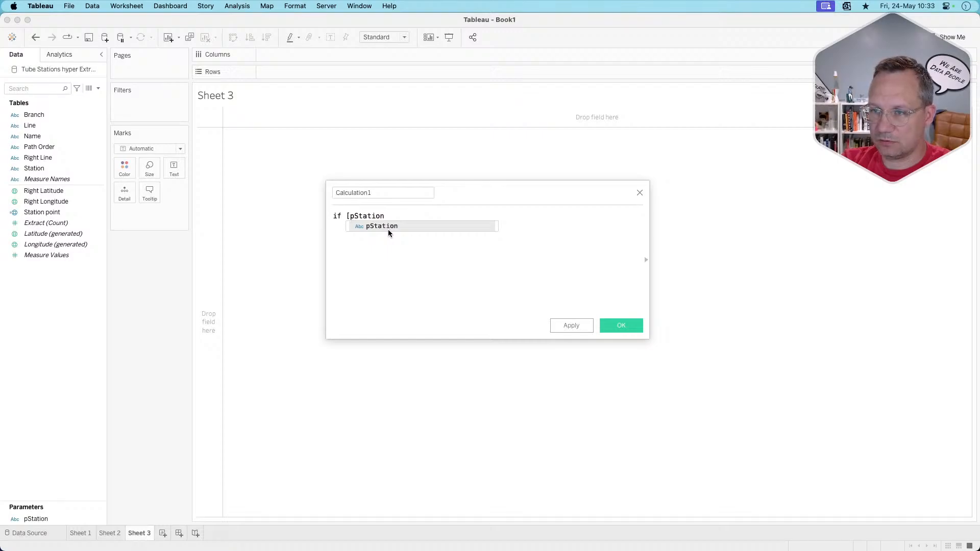
text(=)
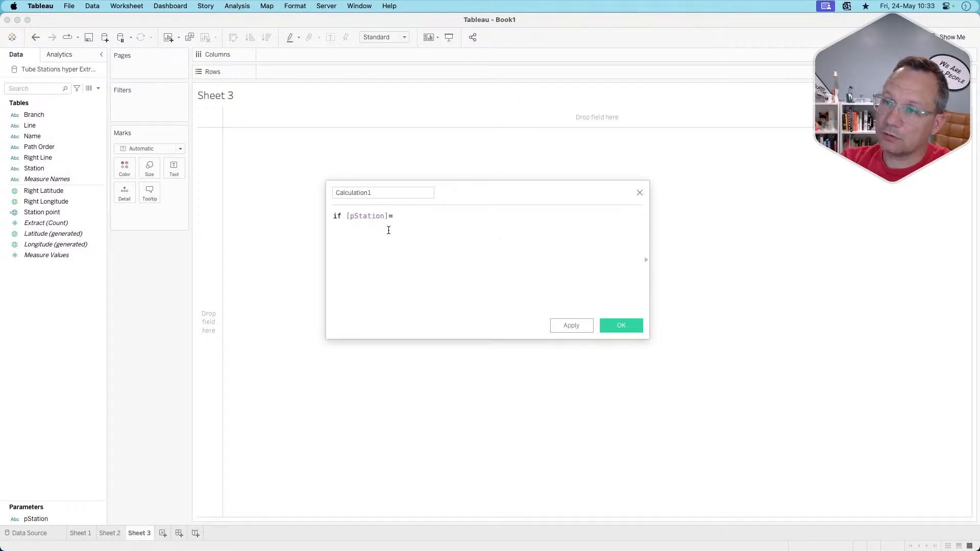
text(st)
key(Down)
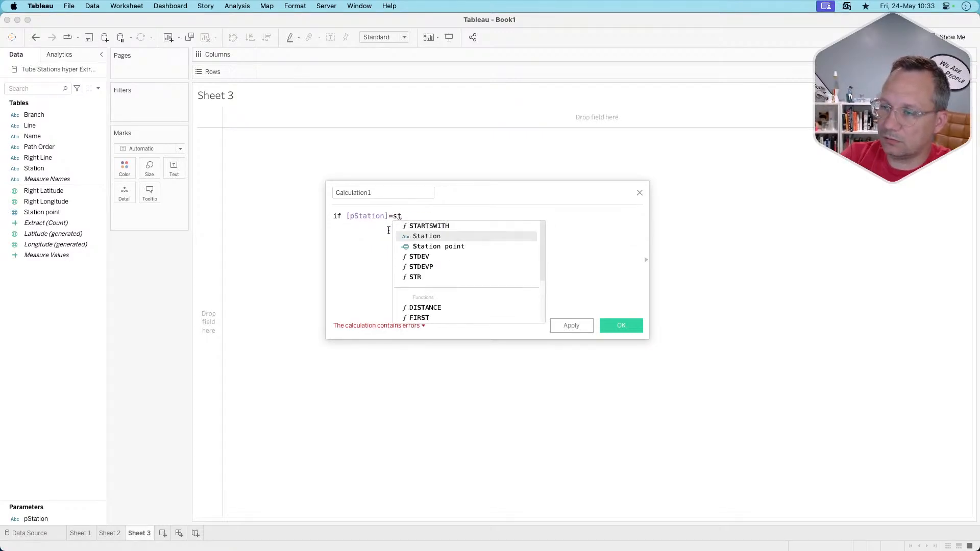
key(Return)
Complete the if statement so it returns [Station point], closing it with end.
text(then stat)
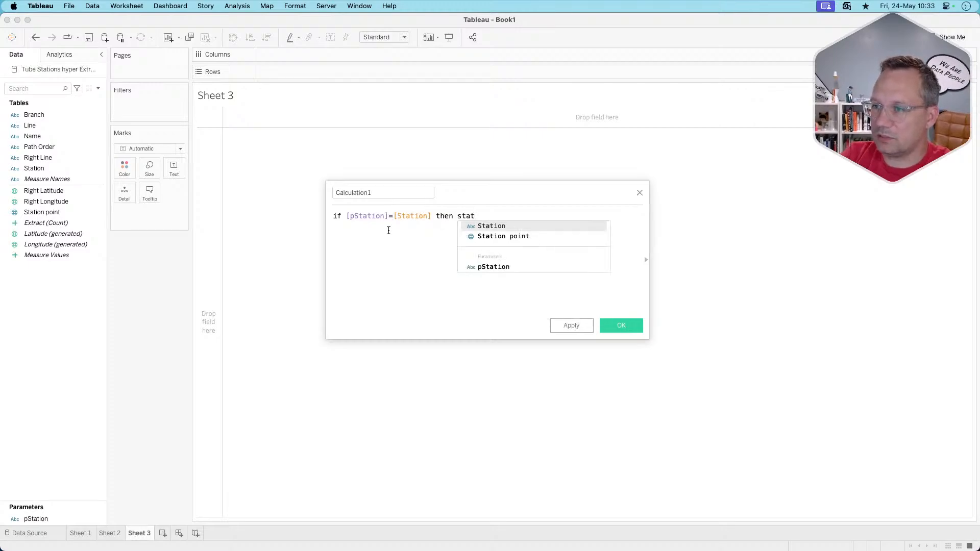
key(Down)
key(Return)
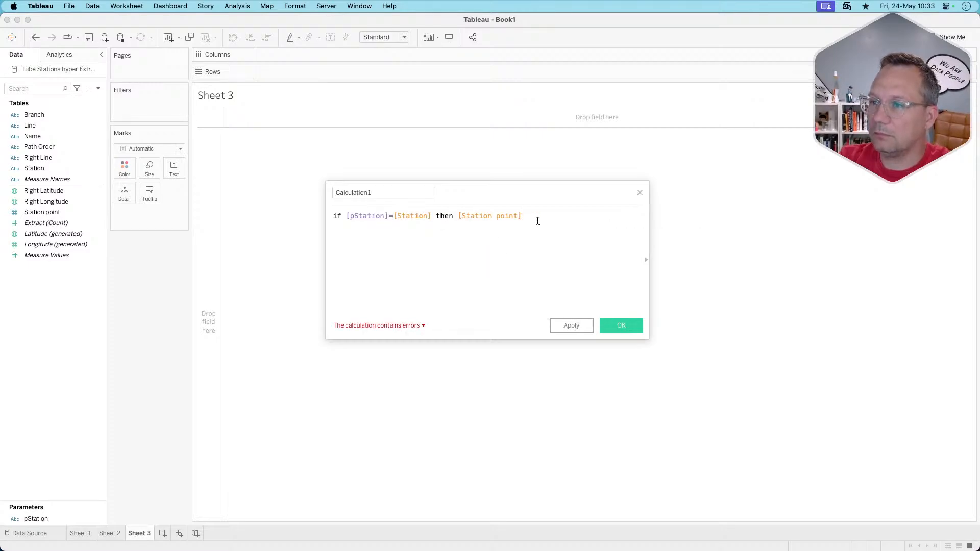
text(end)
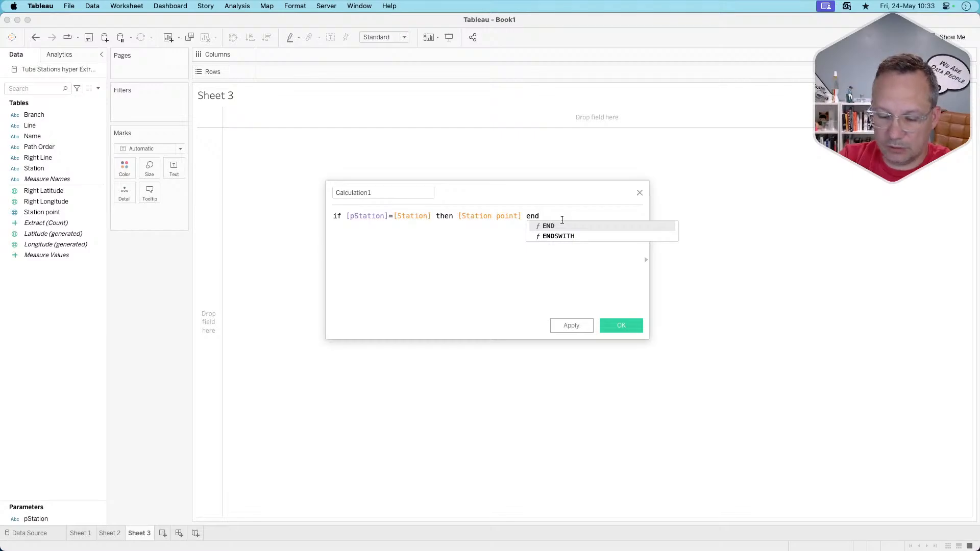
Wrap the if statement in a level of detail expression with a minimum, {min(...)}.
text(})
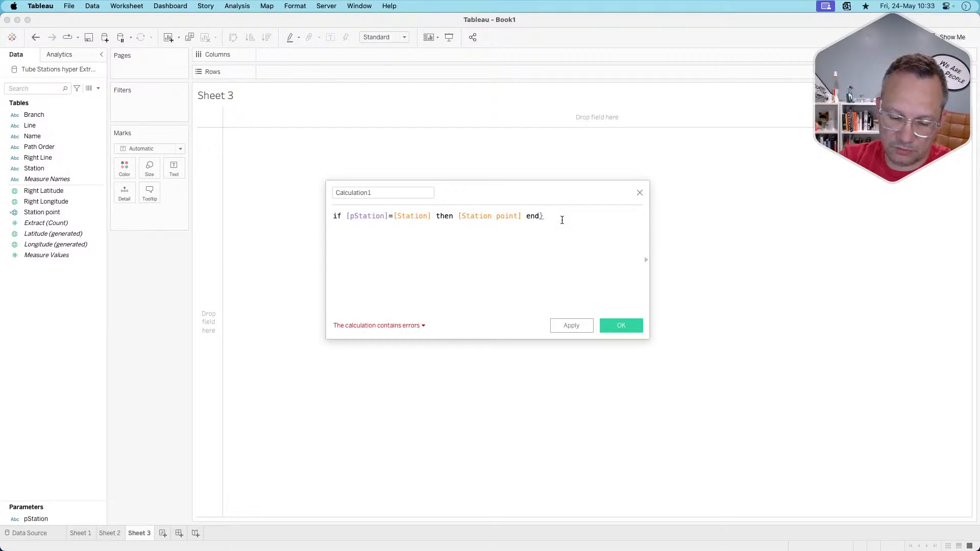
text({)
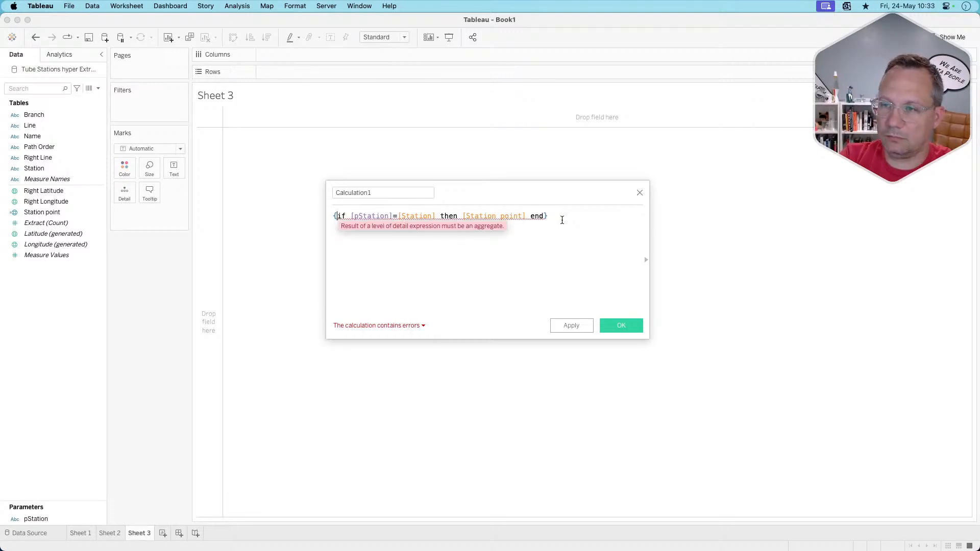
text(min()
key(BackSpace)
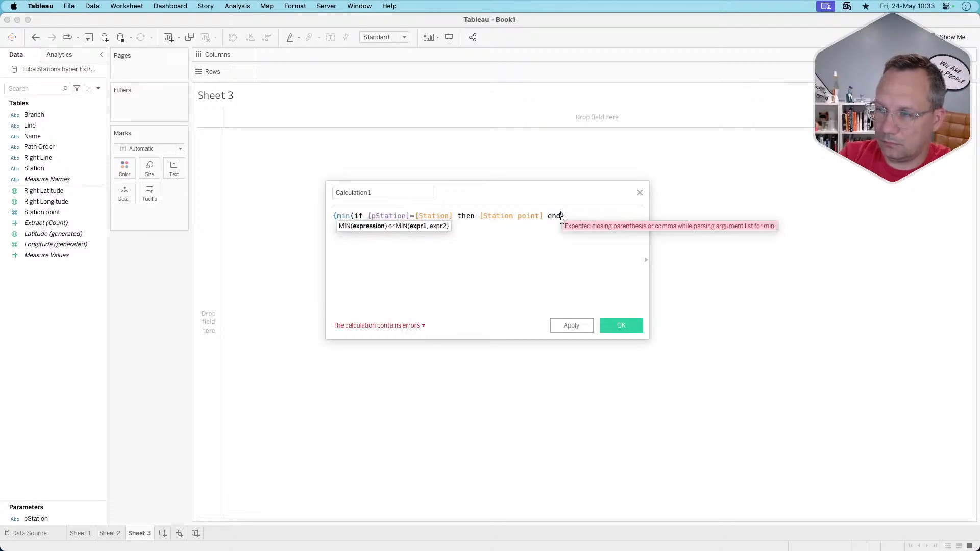
text()})
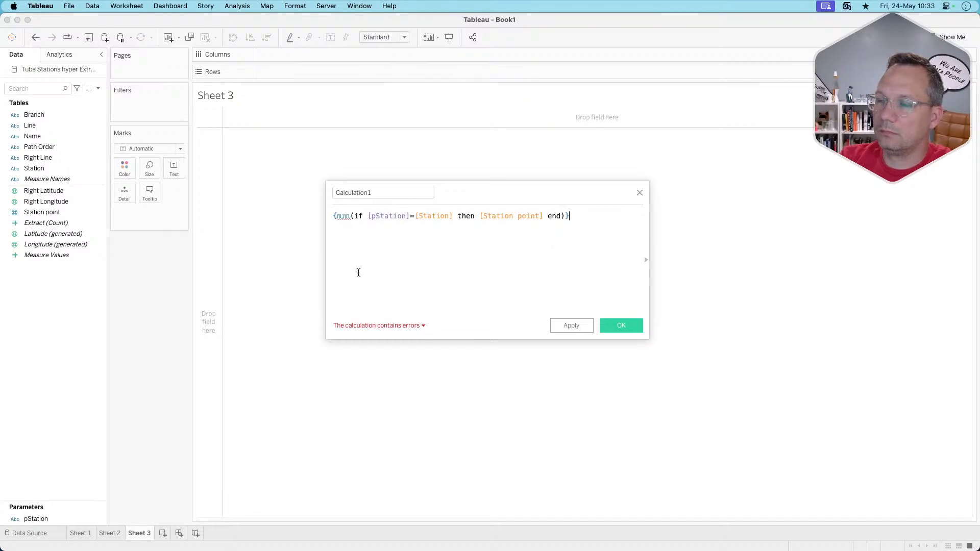
Check the calculation error and replace [Station point] with [Right Latitude] in the formula.
click(365, 325)
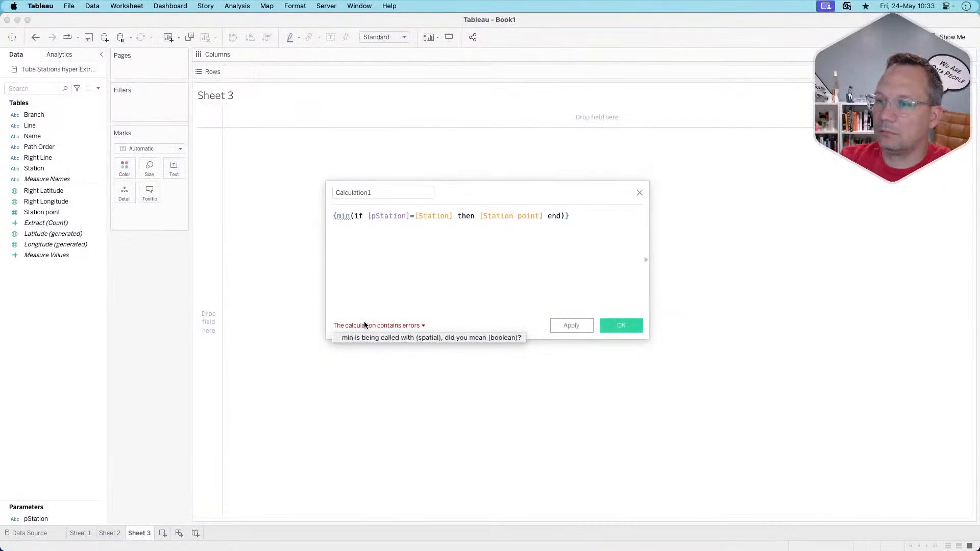
click(474, 267)
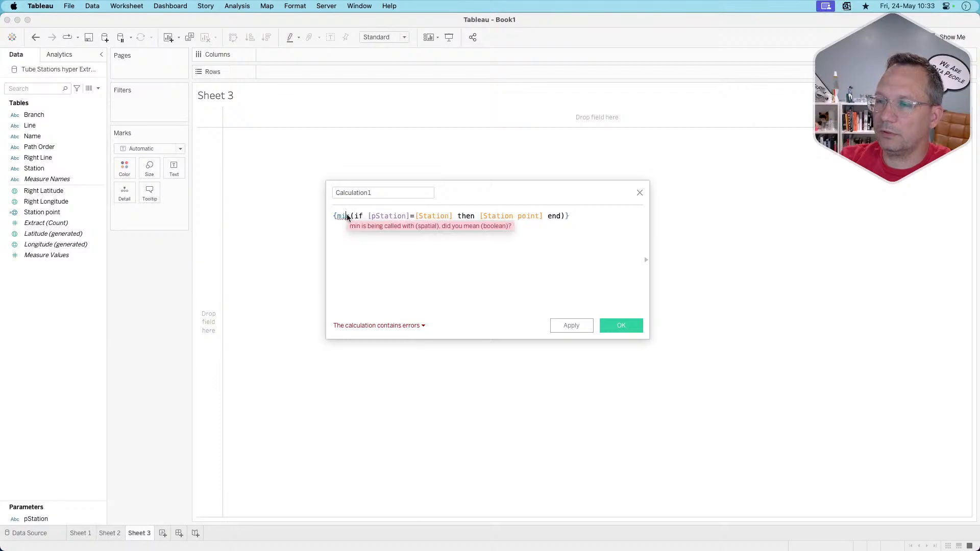
click(506, 216)
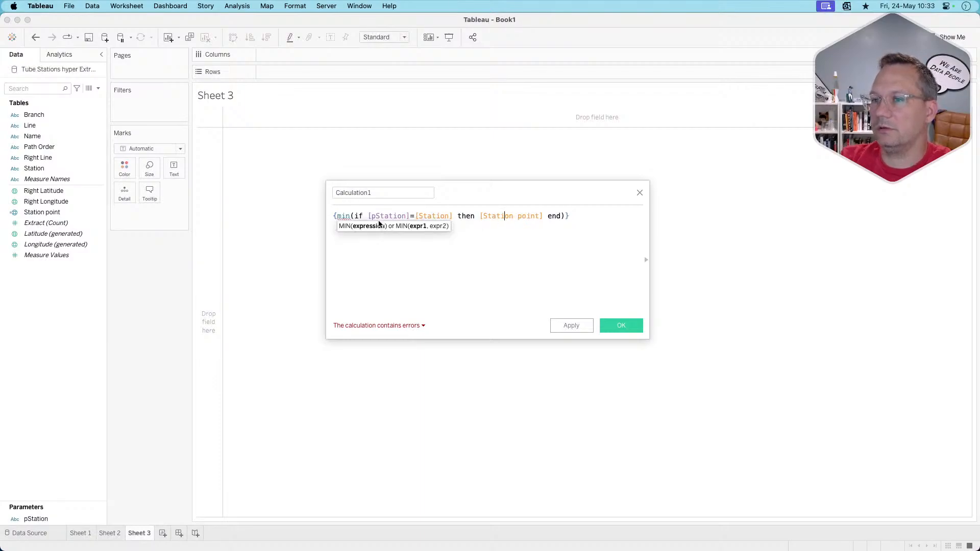
double_click(498, 216)
text(lat)
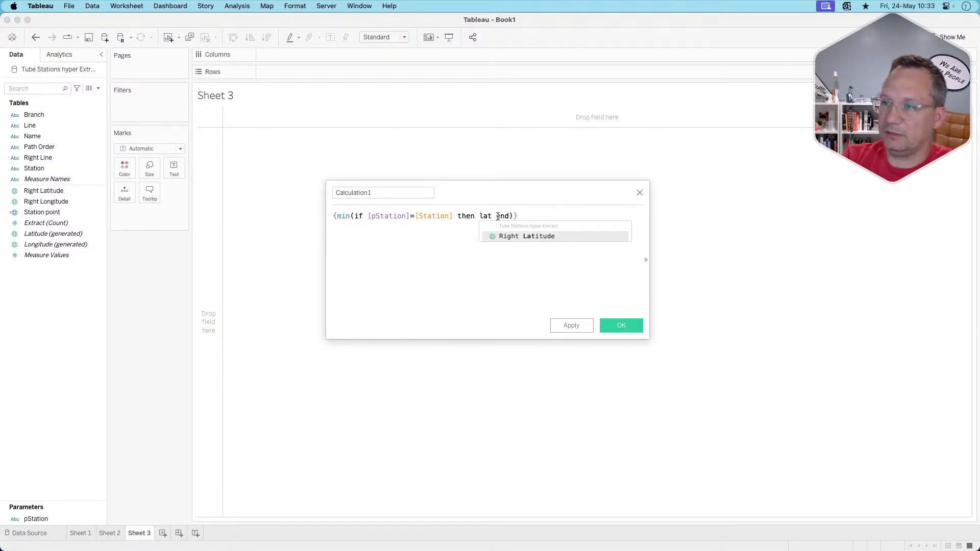
key(Return)
Add an empty line above the formula and name the calculation Starting Station point.
click(343, 216)
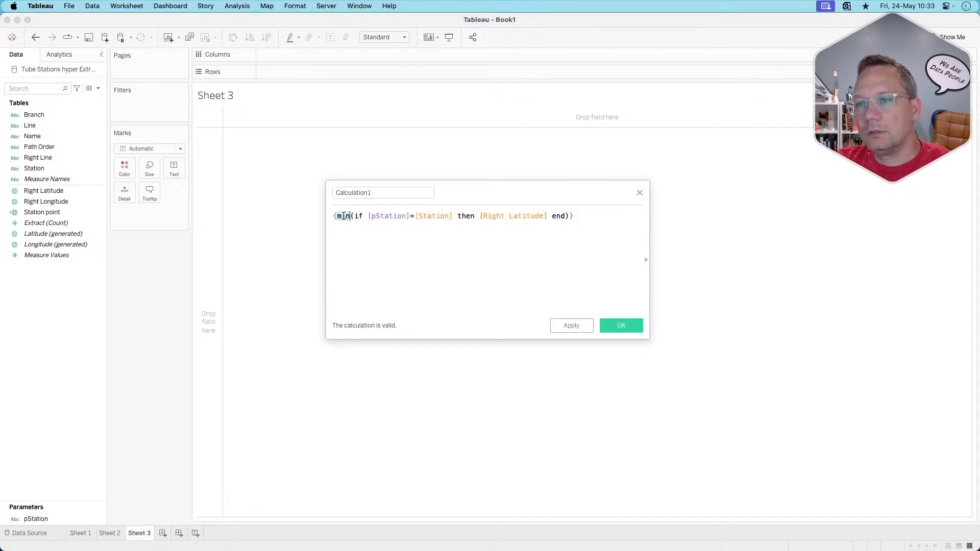
key(Left)
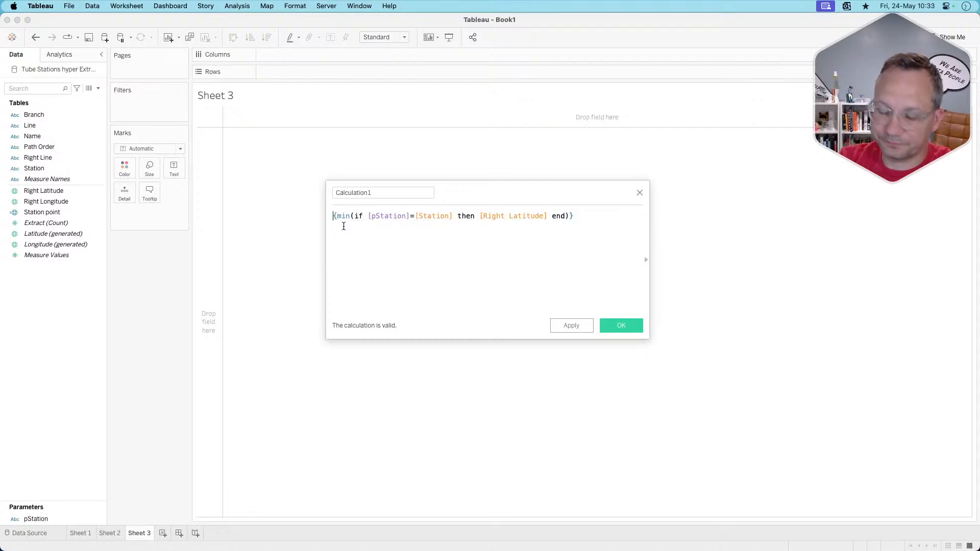
key(Return)
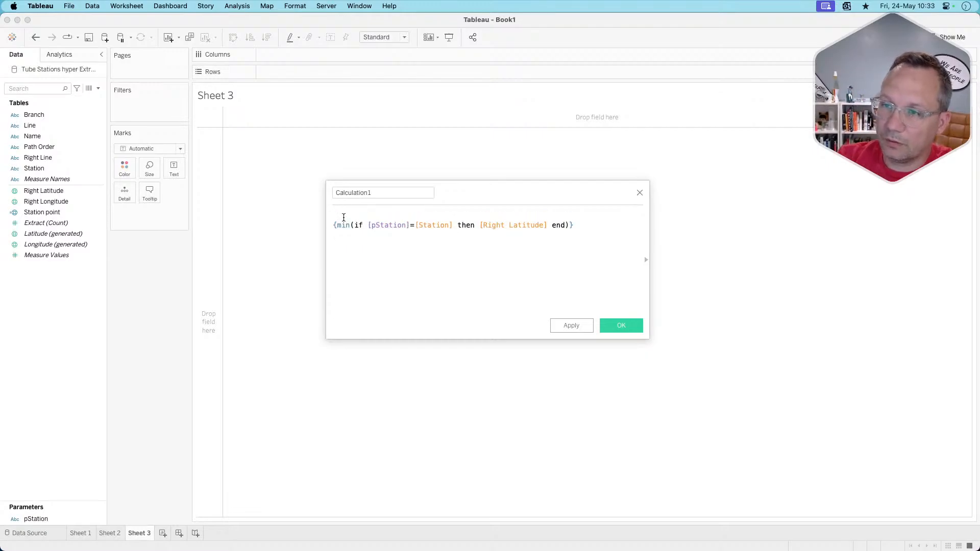
click(354, 194)
double_click(354, 195)
text(STarti)
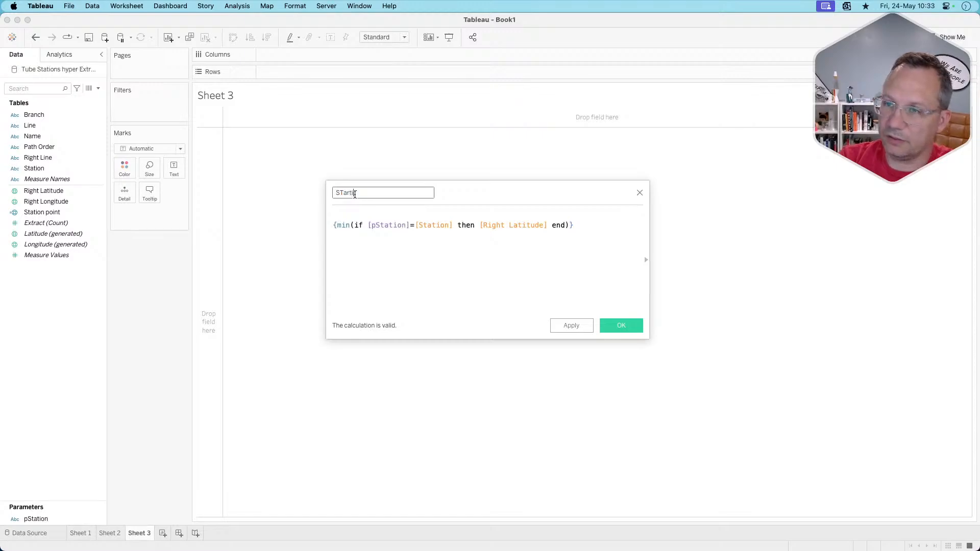
key(BackSpace)
key(BackSpace)
text(t)
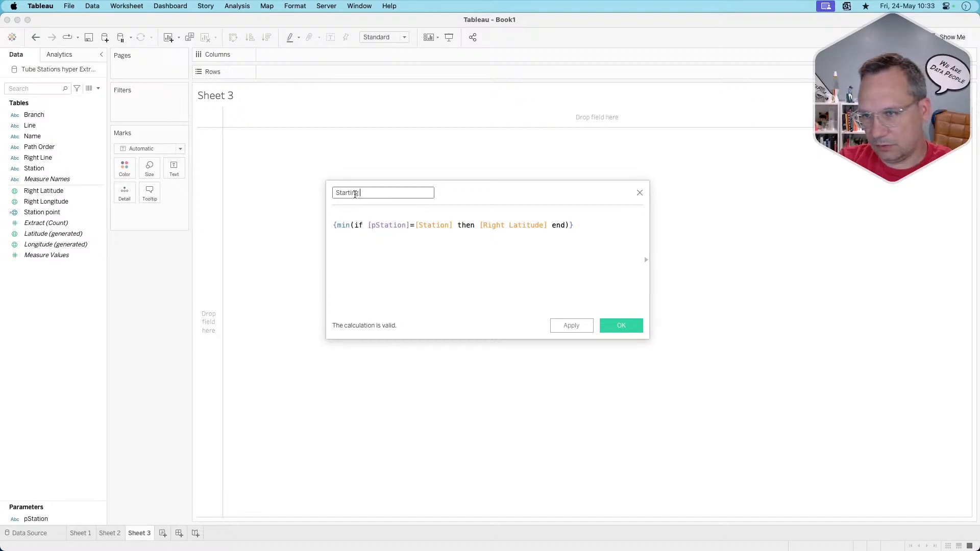
text(arting Station )
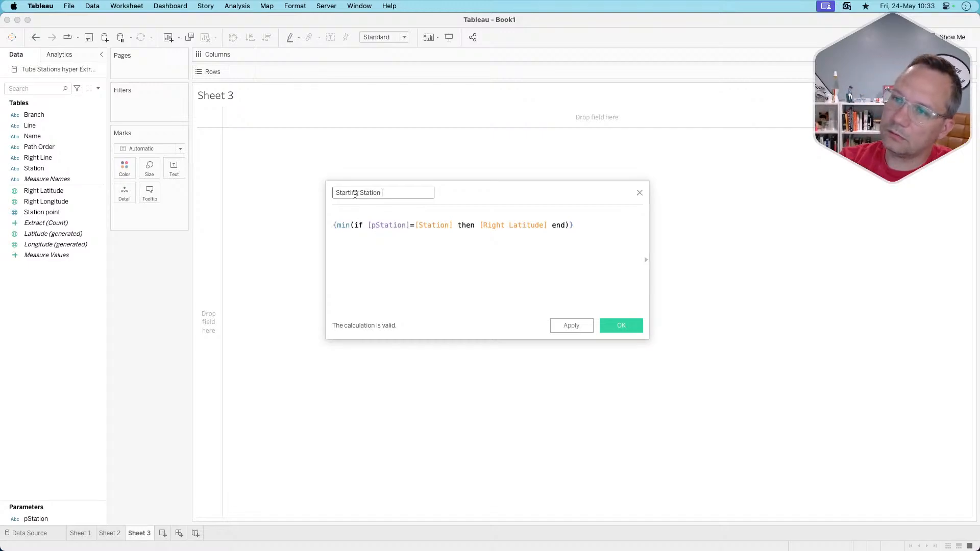
text(point)
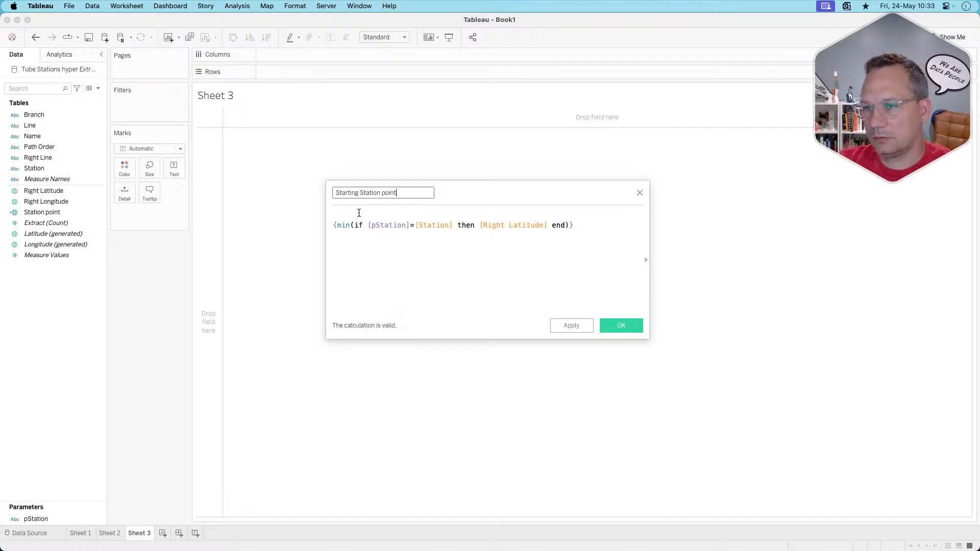
Open a makepoint( function above the min expression and add a comma-separated copy of that expression as its second argument.
click(359, 213)
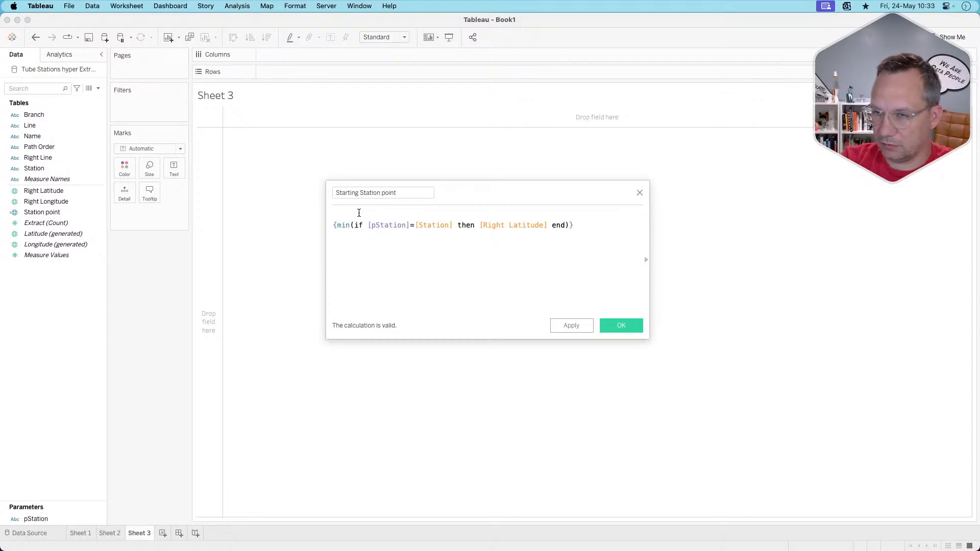
text(makepoint()
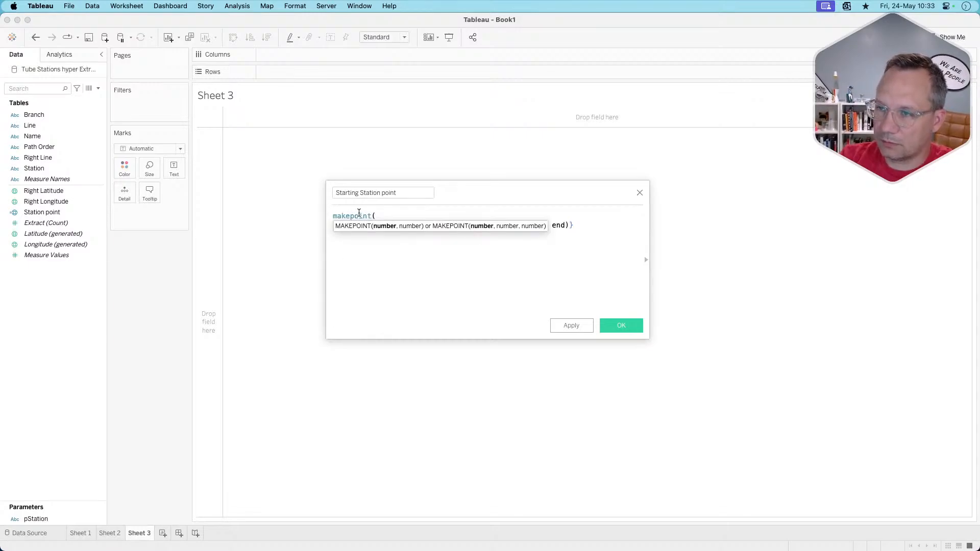
drag(574, 225, 334, 225)
key(super+c)
click(594, 226)
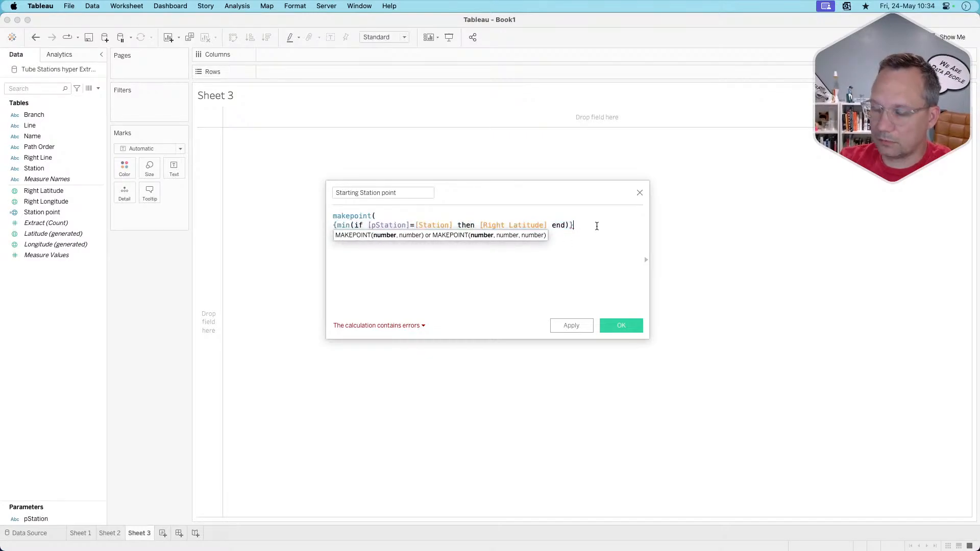
key(Return)
text(,)
key(Return)
key(super+v)
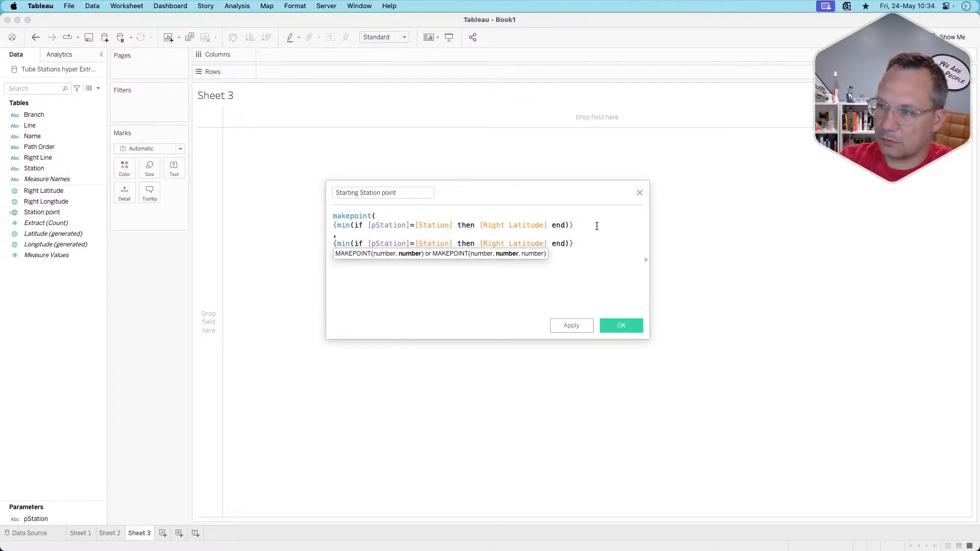
Replace [Right Latitude] with [Right Longitude] in the second expression, close the makepoint function and save the calculation.
double_click(508, 243)
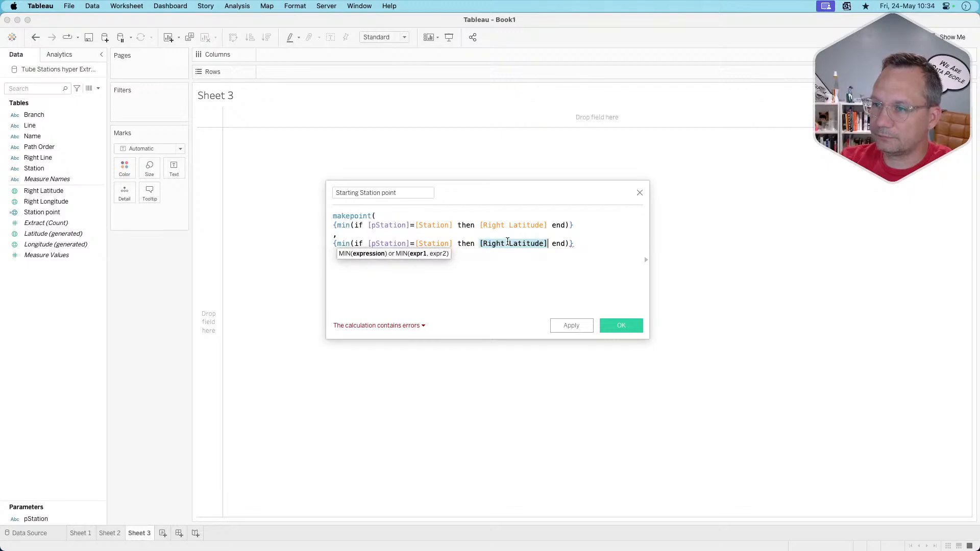
text([long)
key(Return)
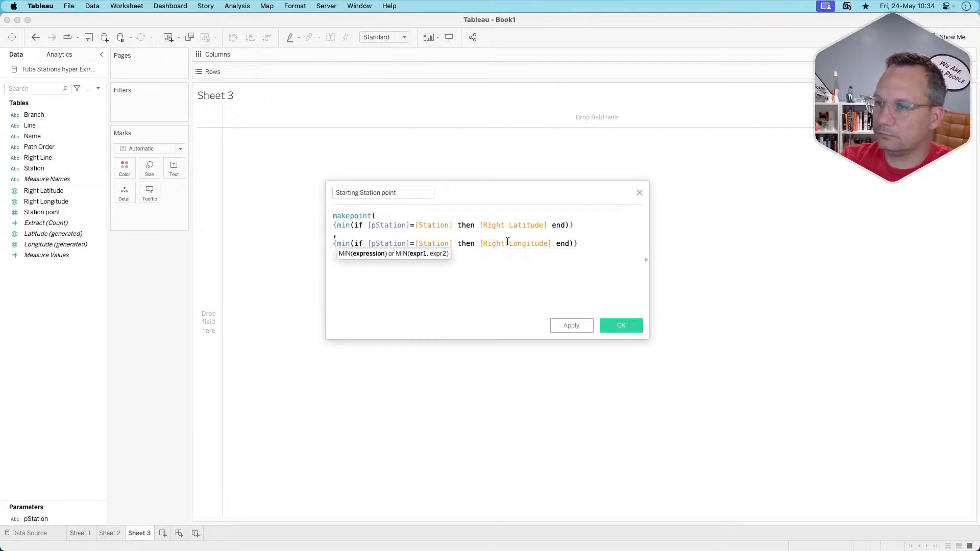
click(585, 247)
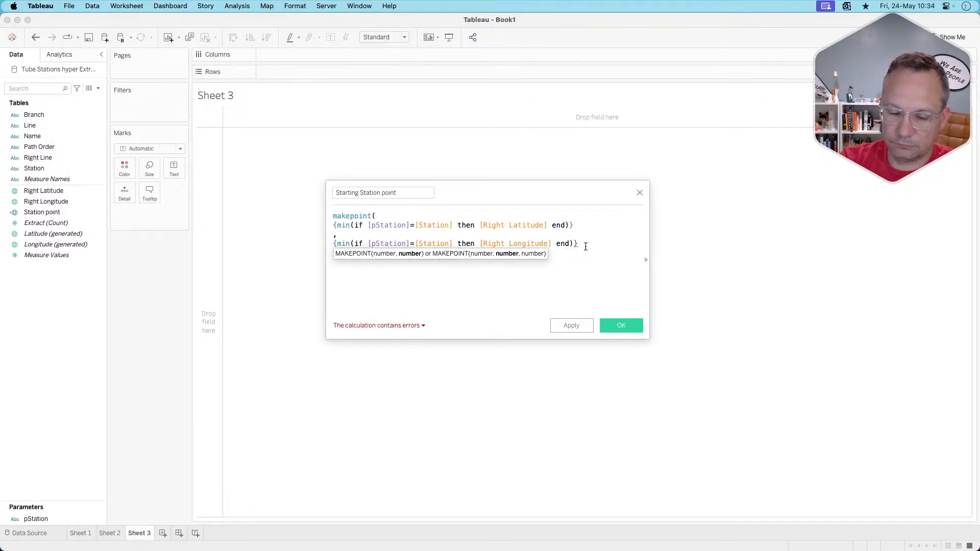
text())
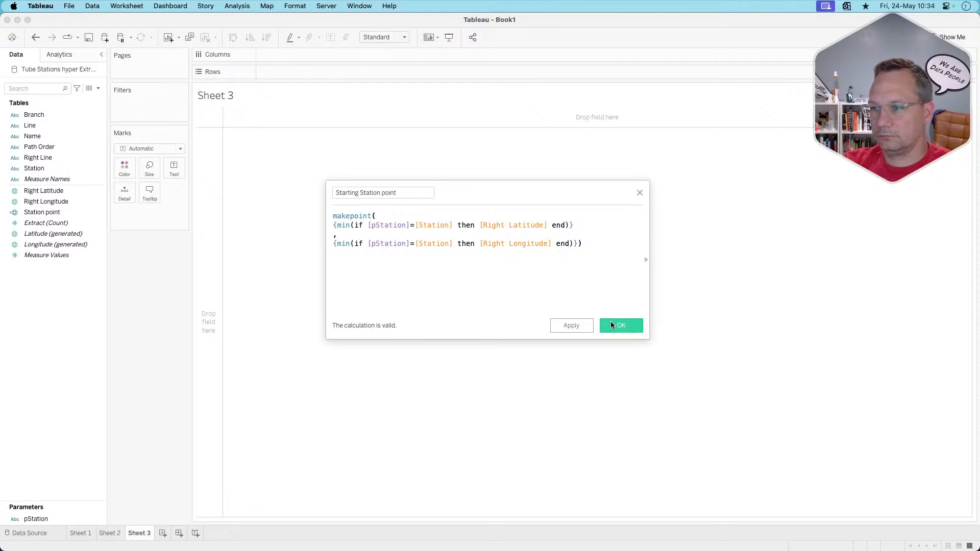
click(611, 327)
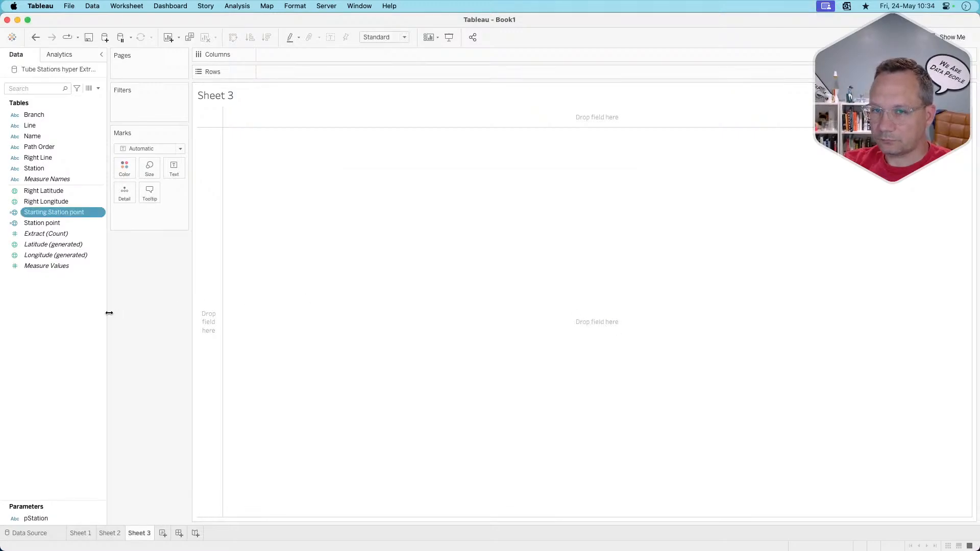
Plot Starting Station point on a map in Sheet 3 and add Station to the detail of its marks.
click(71, 214)
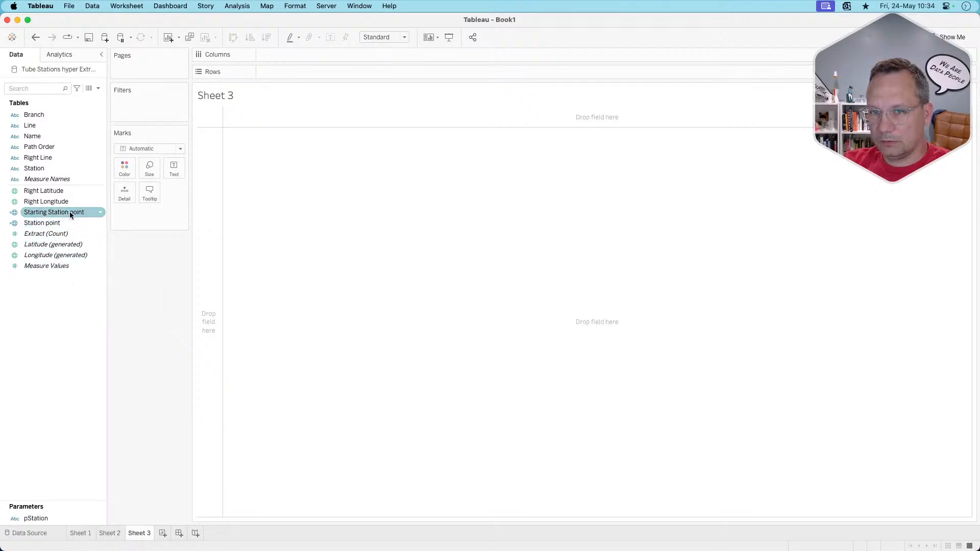
drag(69, 211, 125, 193)
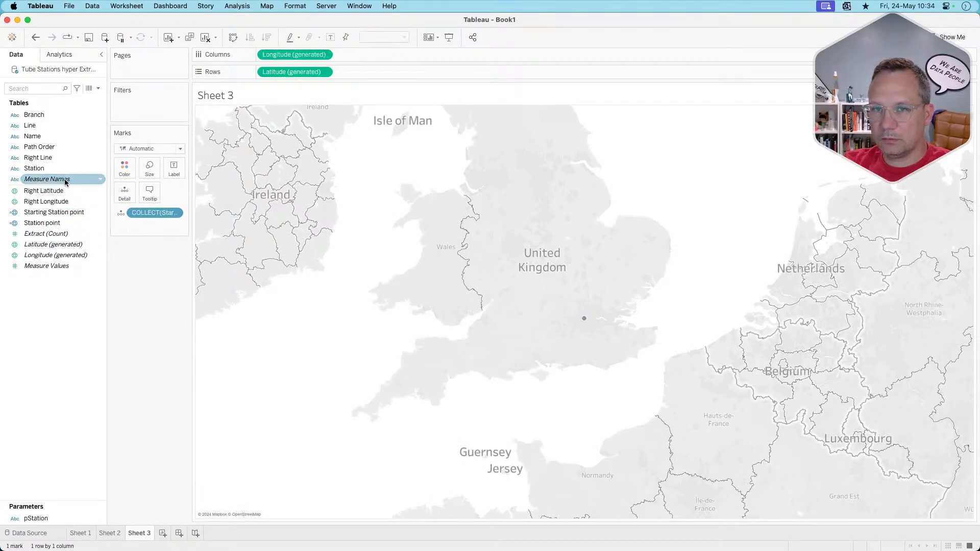
drag(61, 168, 123, 190)
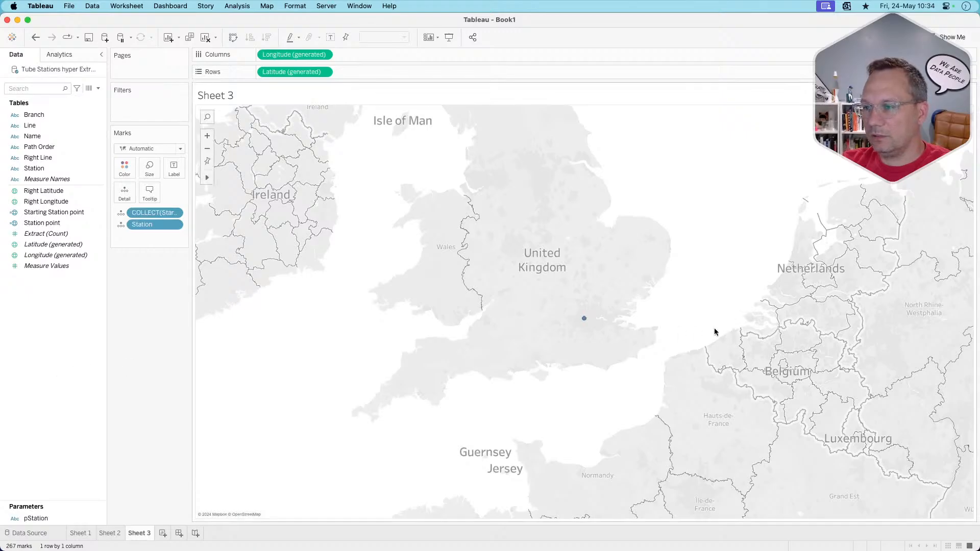
mouse_move(585, 320)
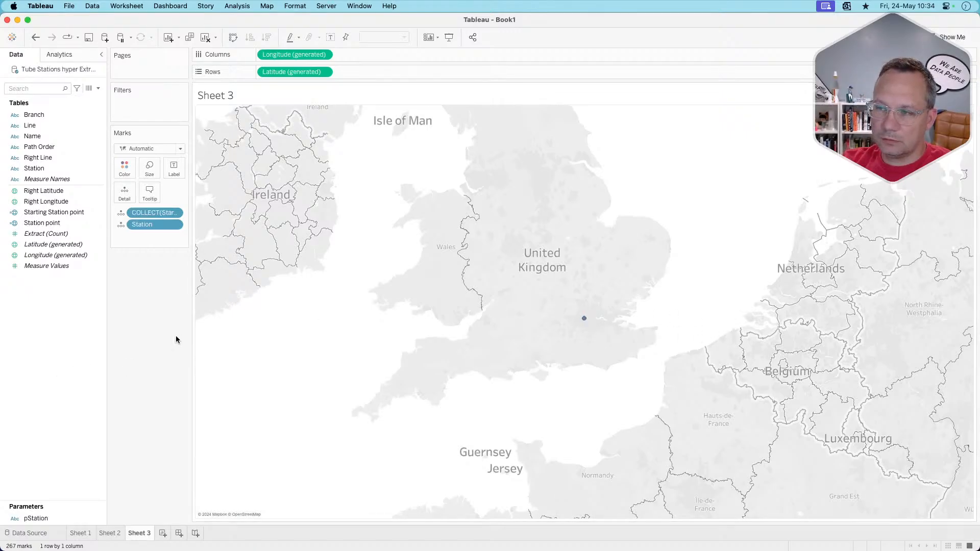
Compare the station map on Sheet 1 with the starting station map on Sheet 3.
right_click(63, 316)
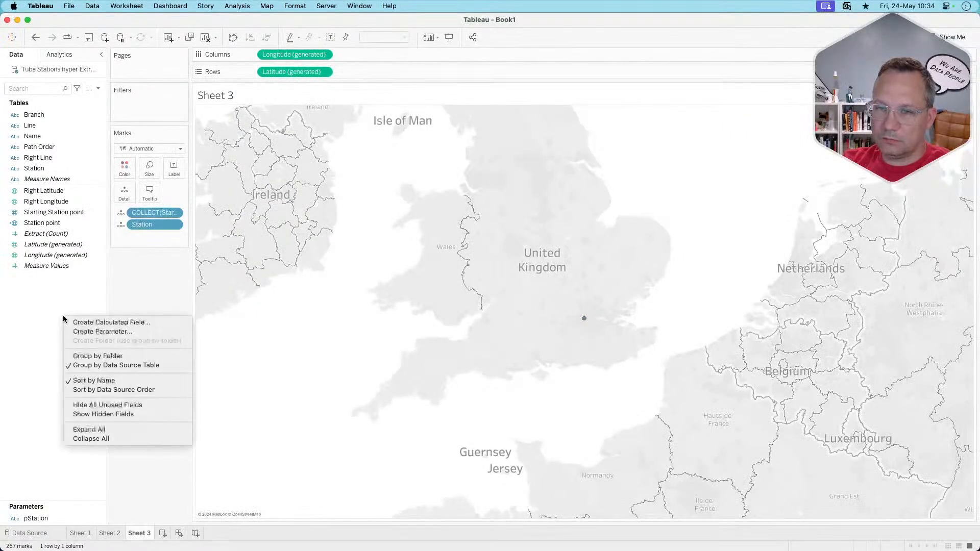
click(85, 298)
click(85, 534)
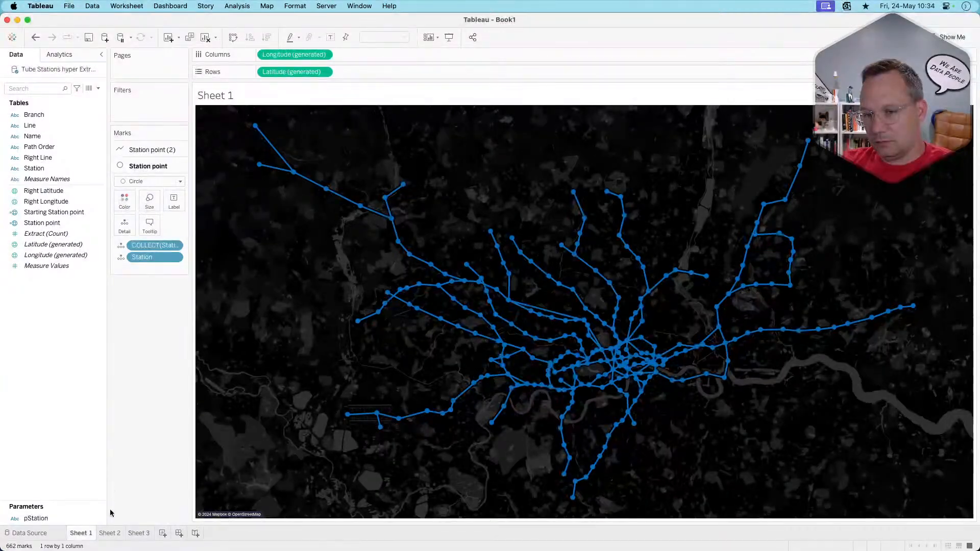
click(110, 533)
click(81, 533)
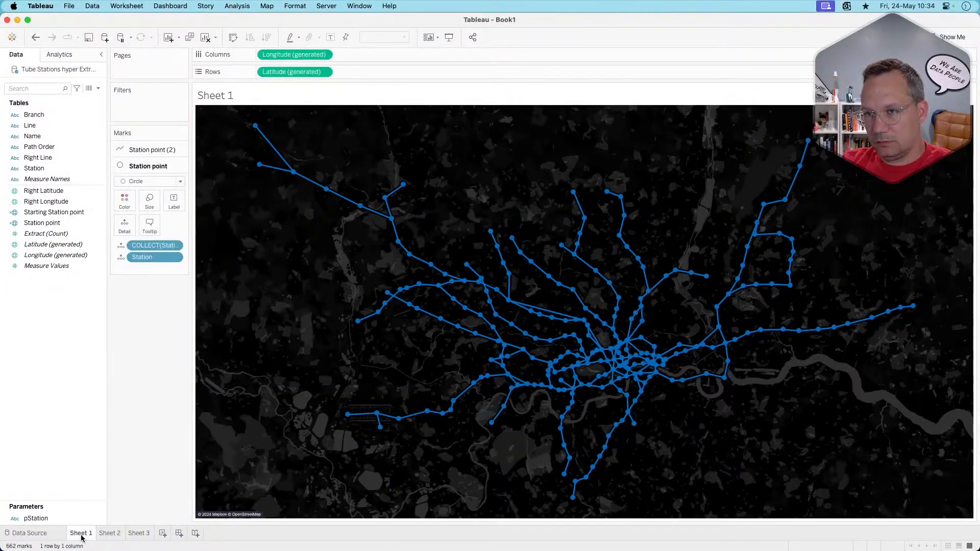
click(138, 533)
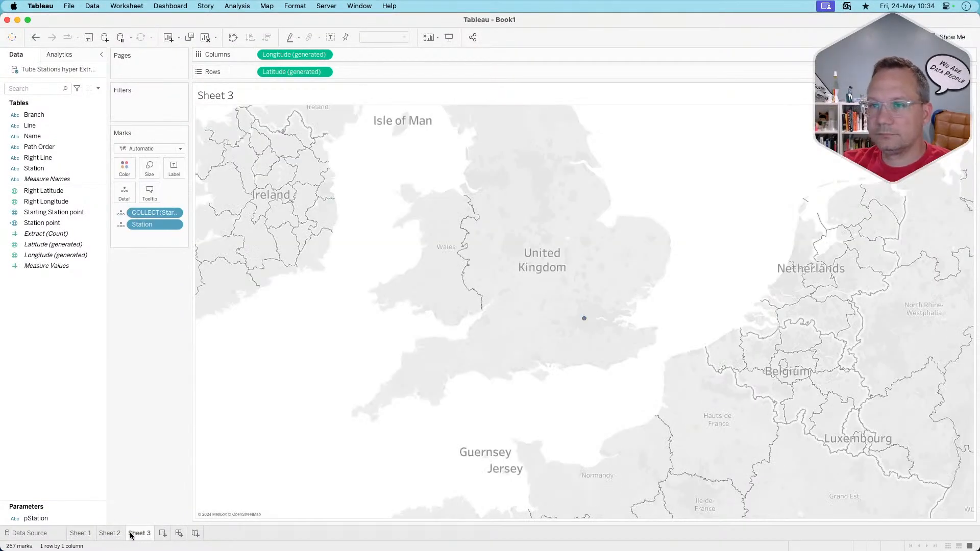
click(79, 534)
click(138, 533)
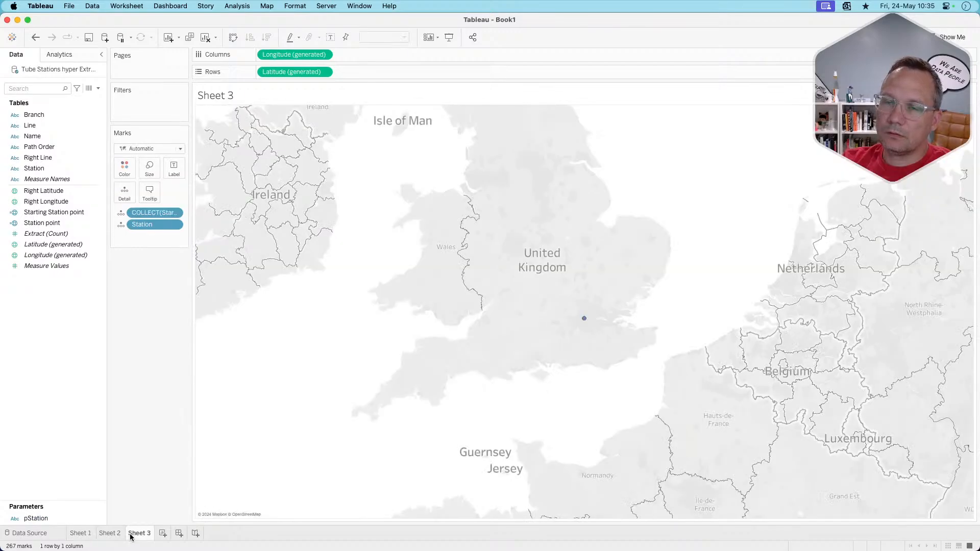
mouse_move(109, 535)
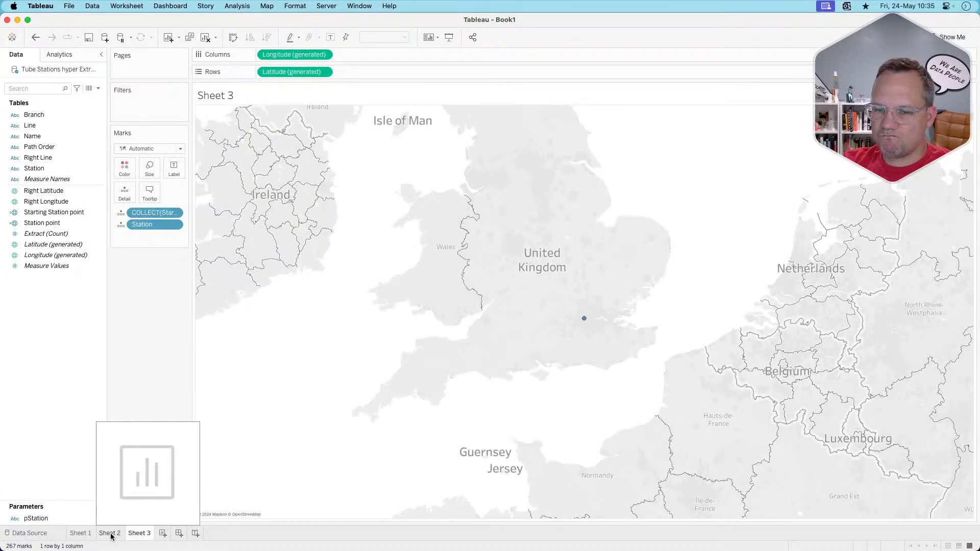
click(81, 533)
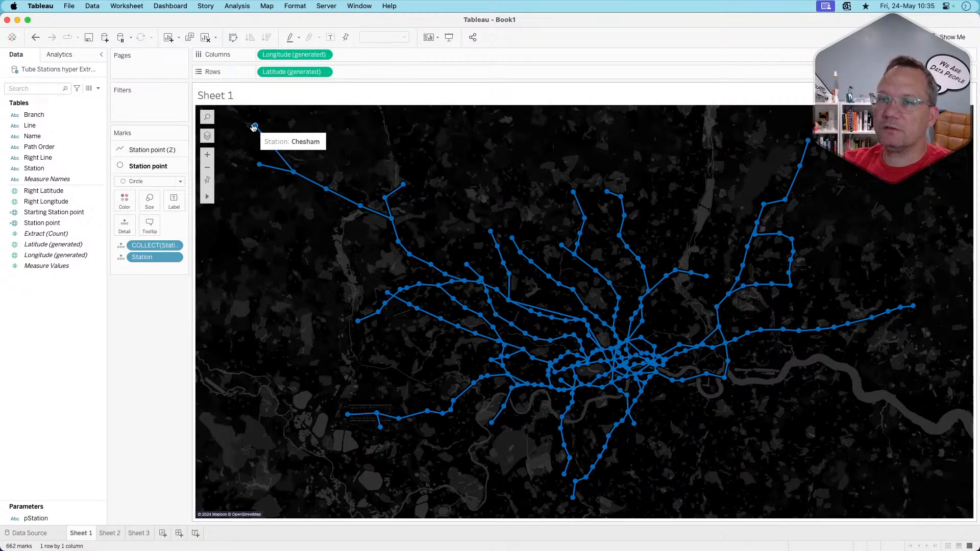
Build a table on Sheet 2 with Station and Path Order as rows and select the Acton Town rows.
click(109, 532)
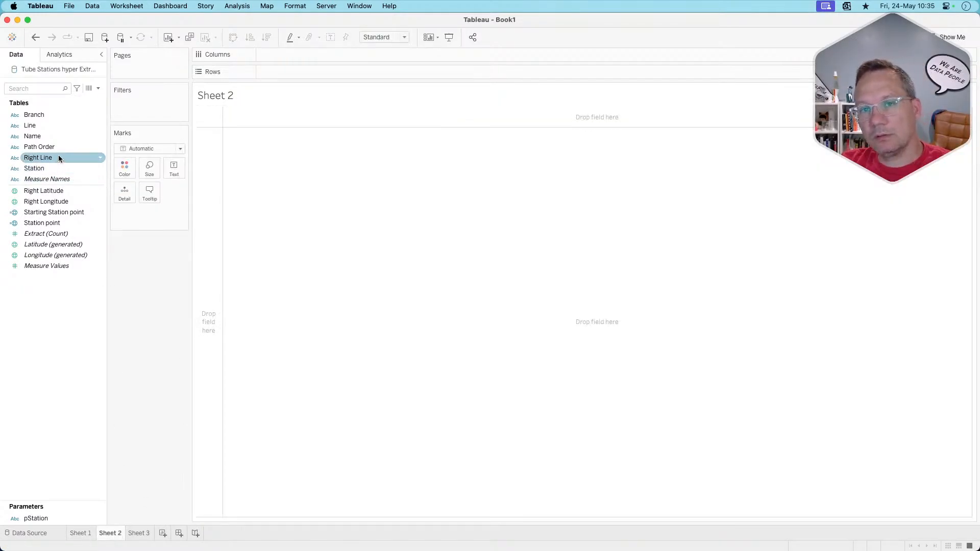
drag(46, 168, 301, 72)
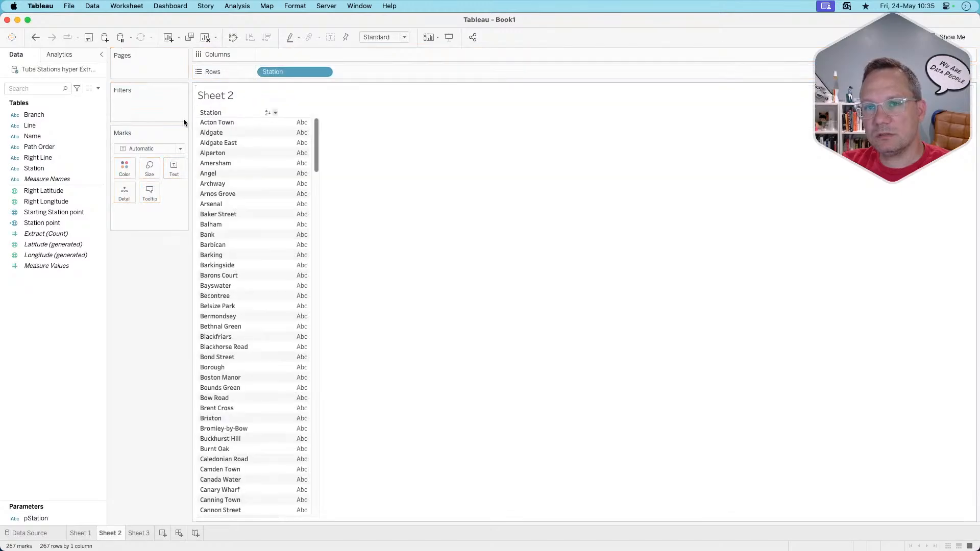
drag(59, 147, 395, 74)
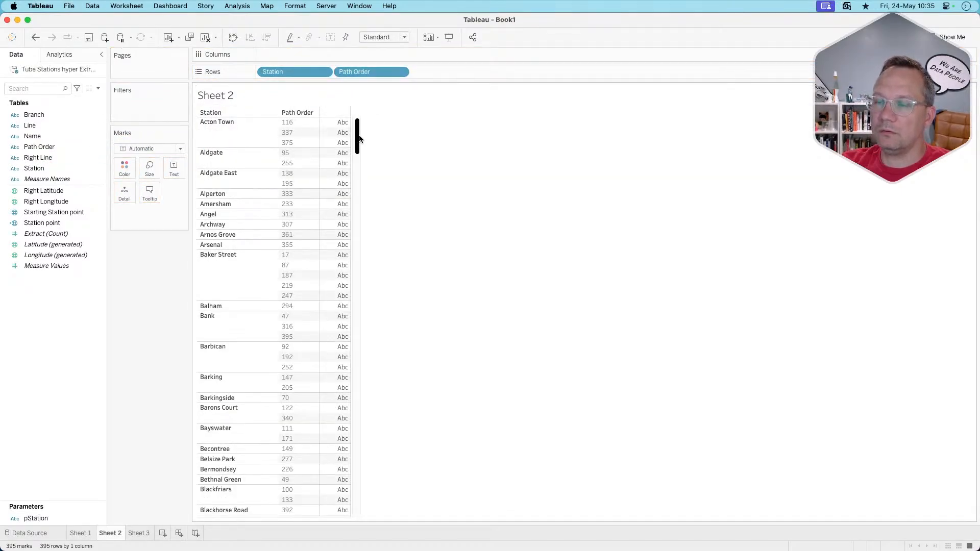
mouse_move(359, 138)
mouse_down()
mouse_move(341, 263)
mouse_move(356, 125)
mouse_up()
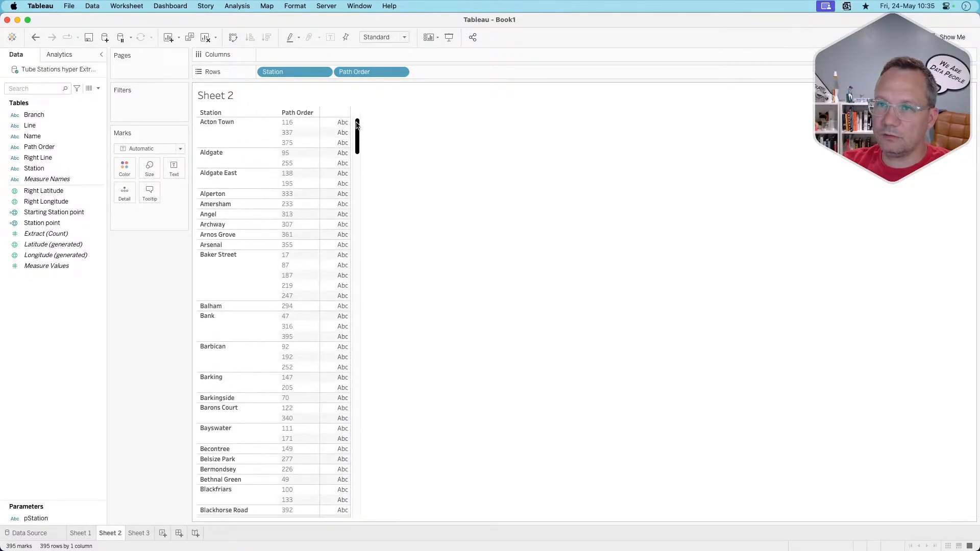
click(244, 121)
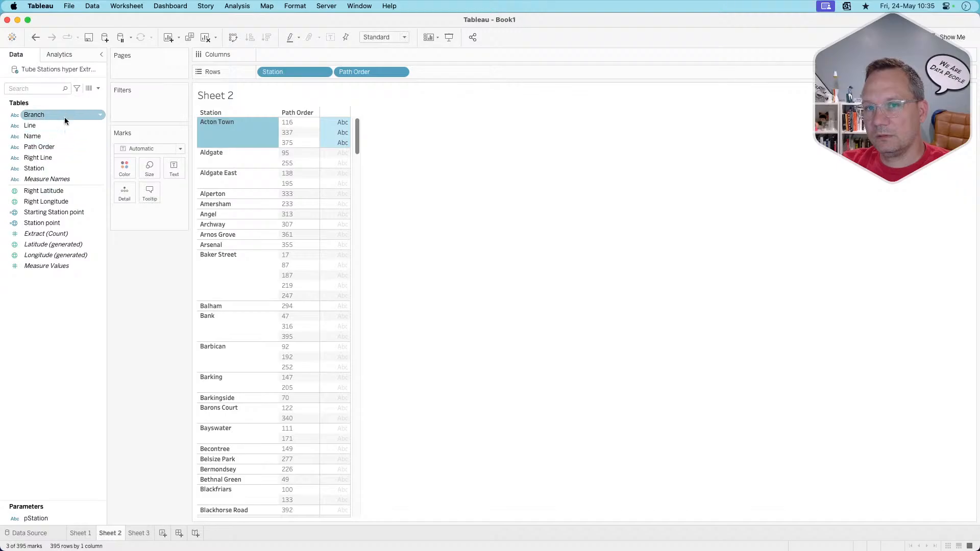
Try adding the Branch, Line and Name fields to the marks of the Sheet 2 table.
drag(65, 117, 138, 219)
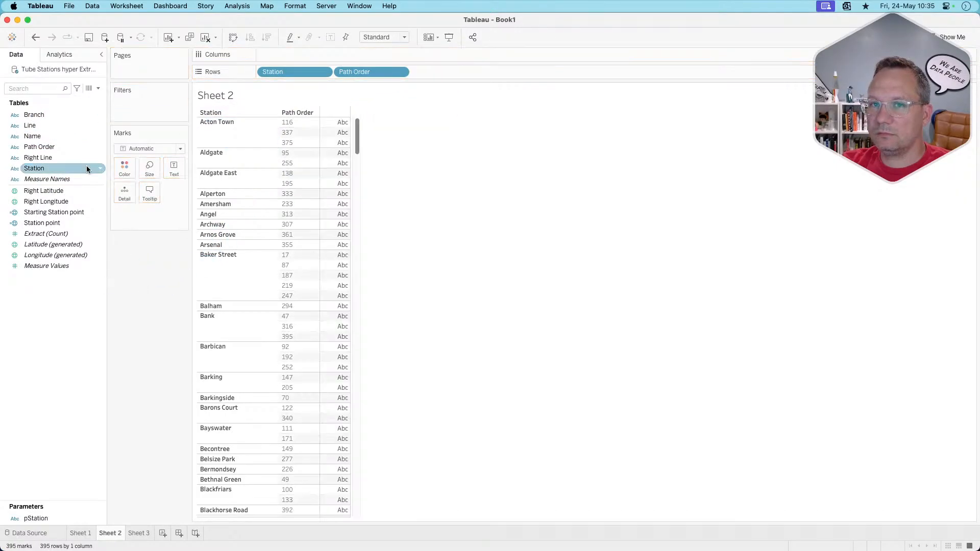
drag(51, 125, 160, 251)
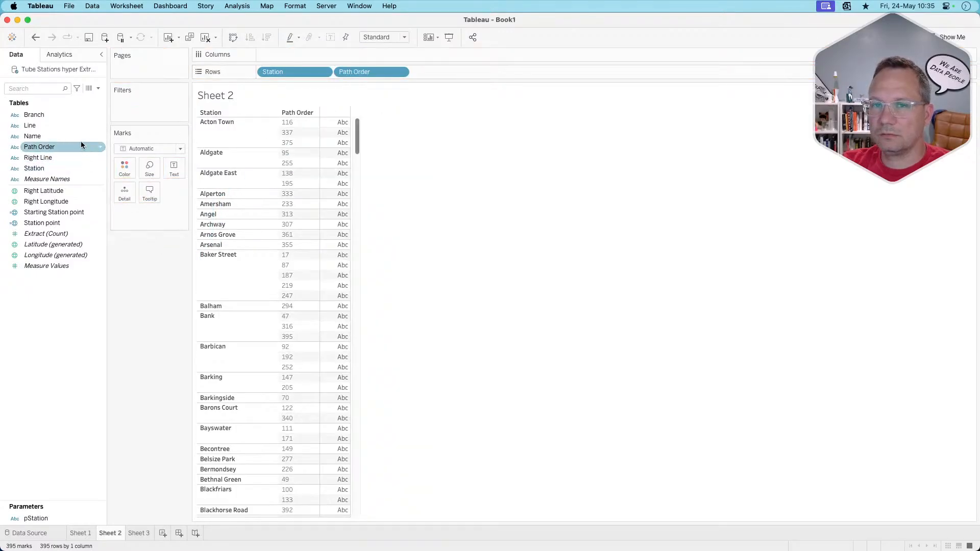
drag(71, 136, 123, 235)
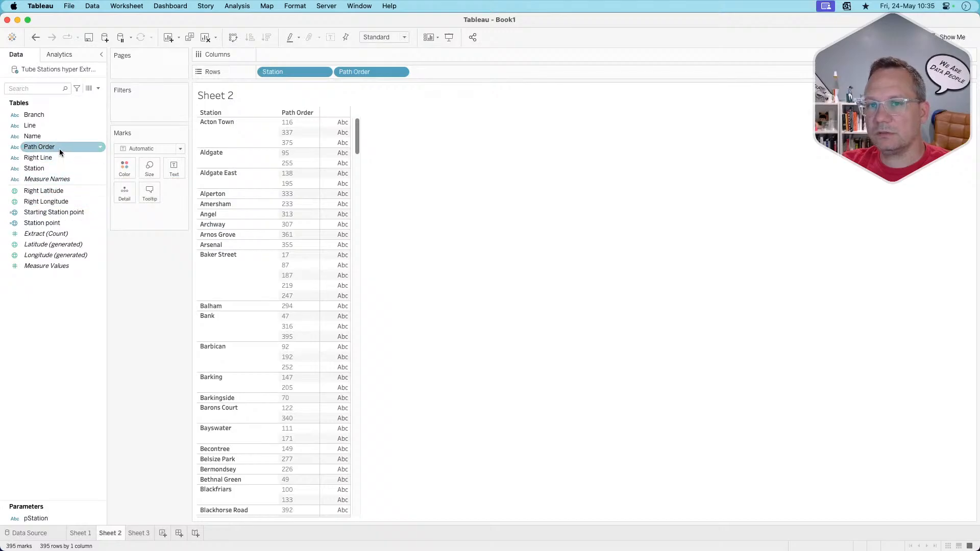
Try adding Path Order to the marks and Right Line to the rows of the Sheet 2 table.
drag(59, 148, 151, 222)
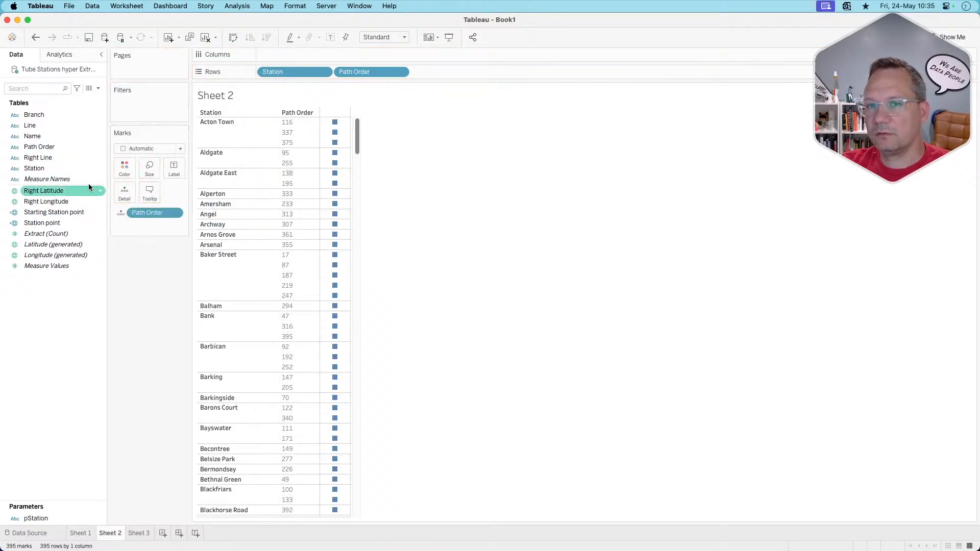
key(super+z)
drag(56, 160, 468, 74)
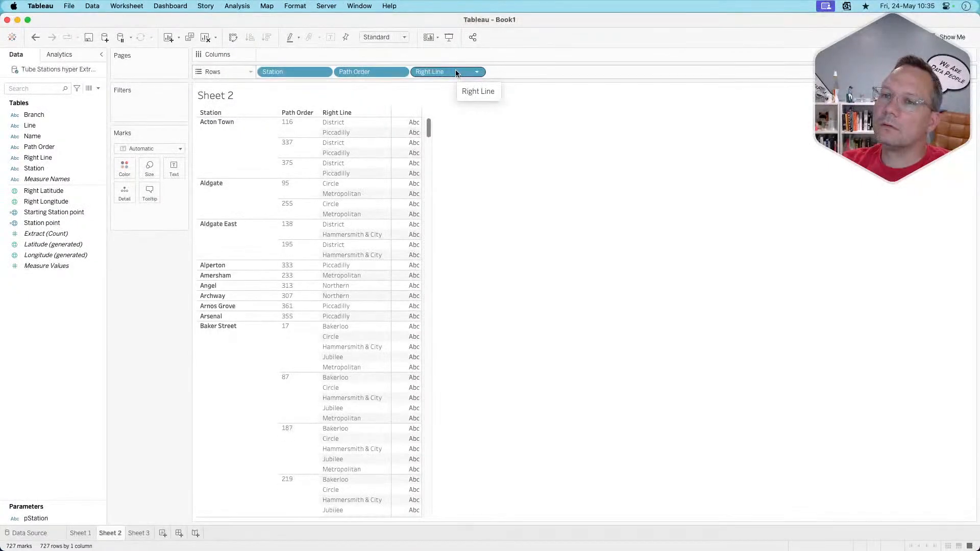
drag(456, 73, 120, 245)
drag(66, 169, 157, 329)
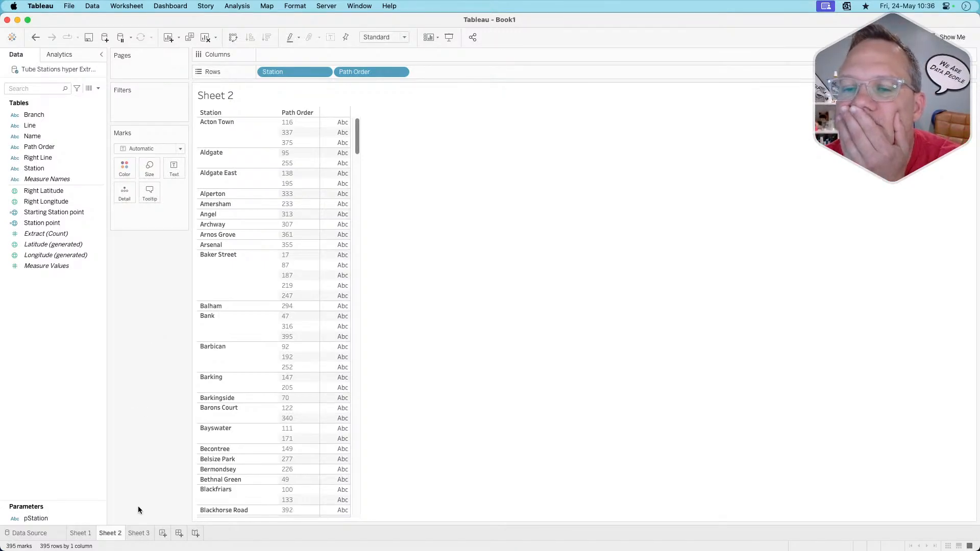
Review the worksheets built so far, comparing the tube map on Sheet 1 with the map on Sheet 3.
click(138, 533)
click(110, 533)
click(80, 533)
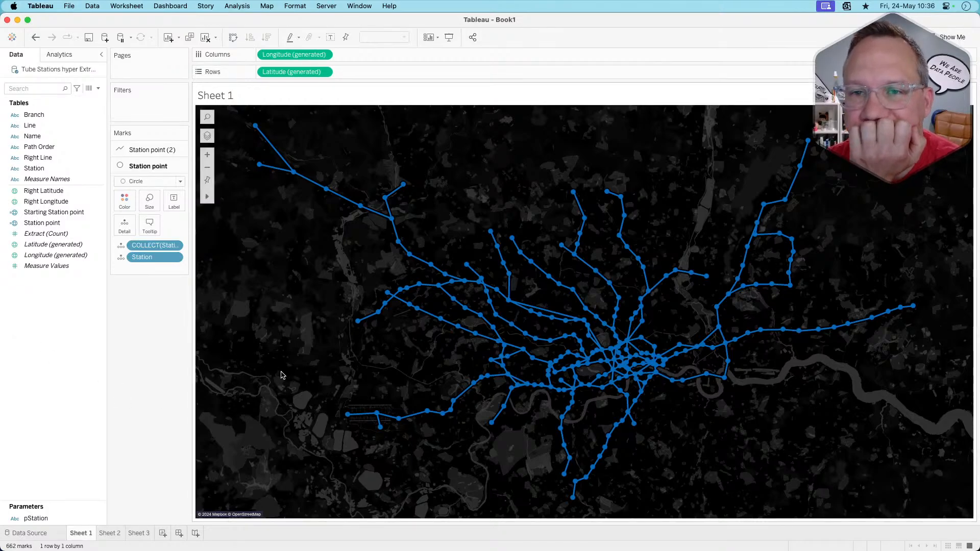
click(138, 534)
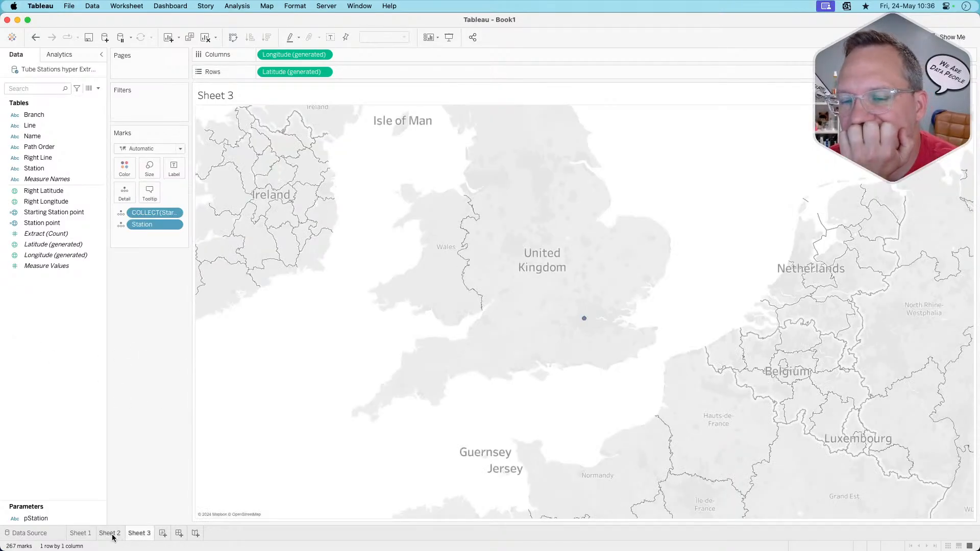
click(80, 533)
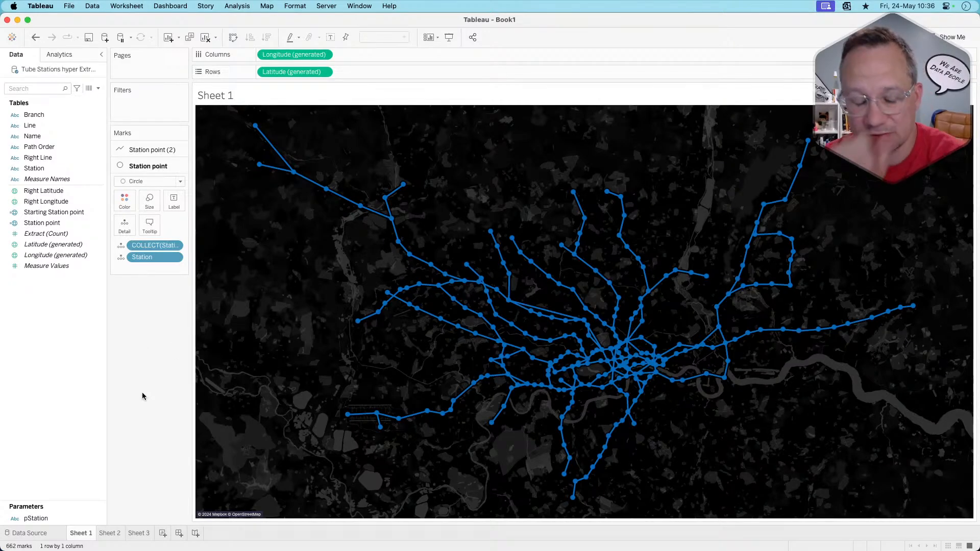
Switch to the Arc browser, widen the reference dashboard, and show its route from Acton Town to Bow Road.
key(super+Tab)
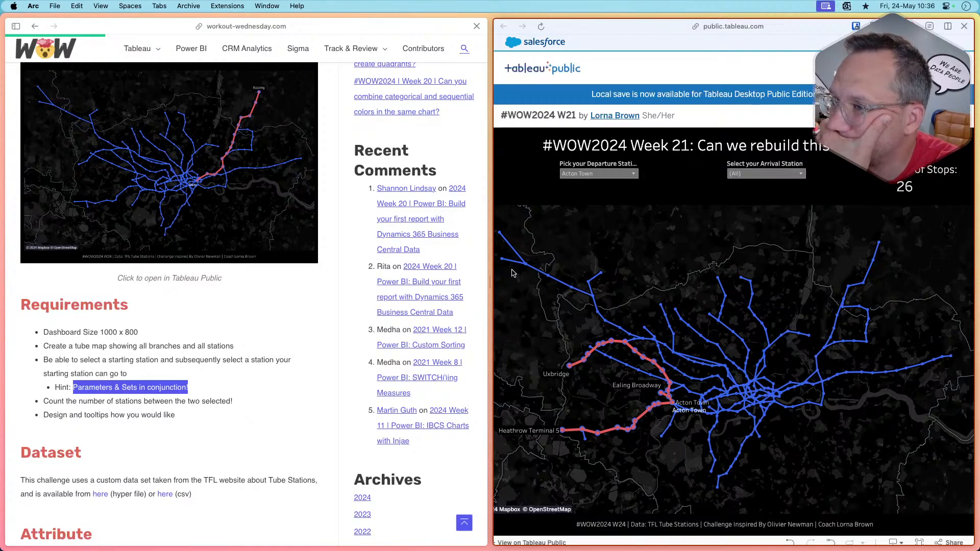
drag(490, 280, 227, 312)
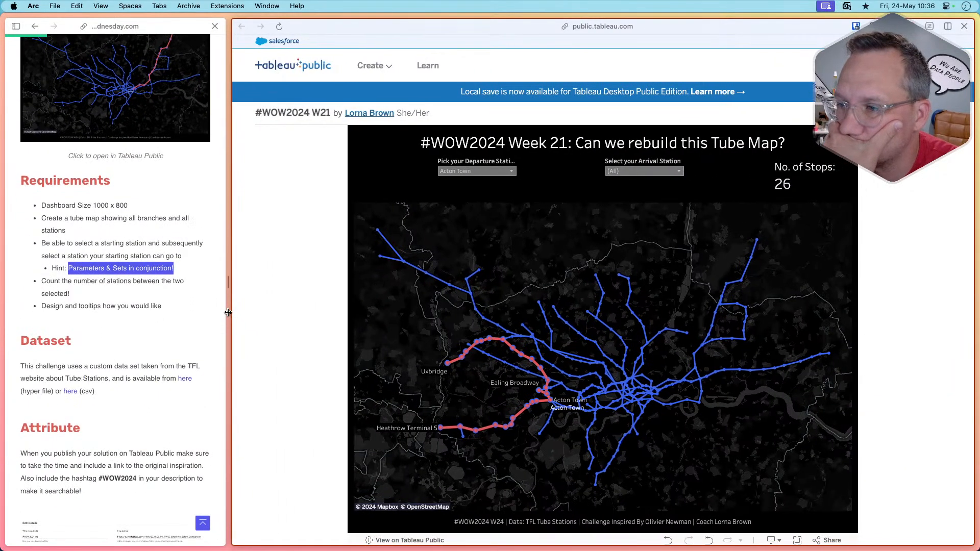
click(511, 172)
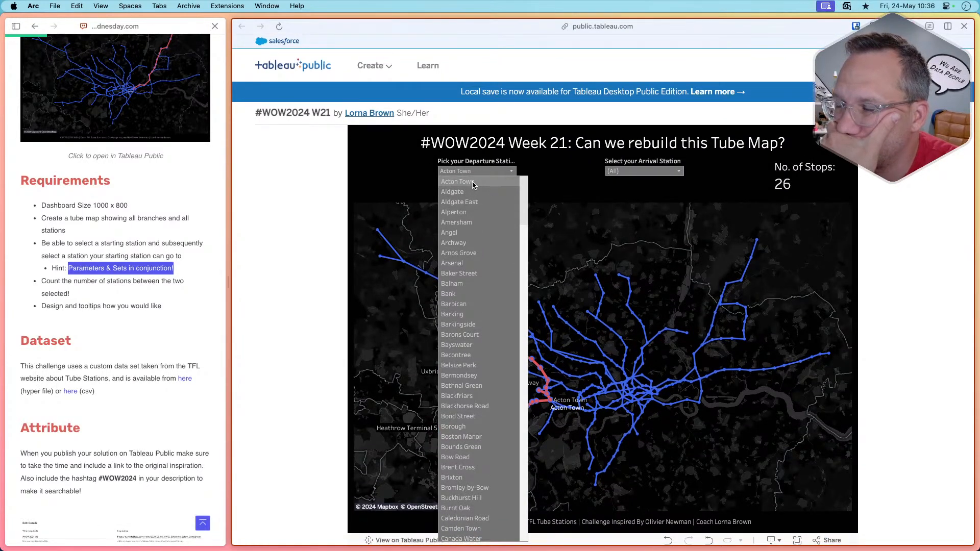
click(472, 183)
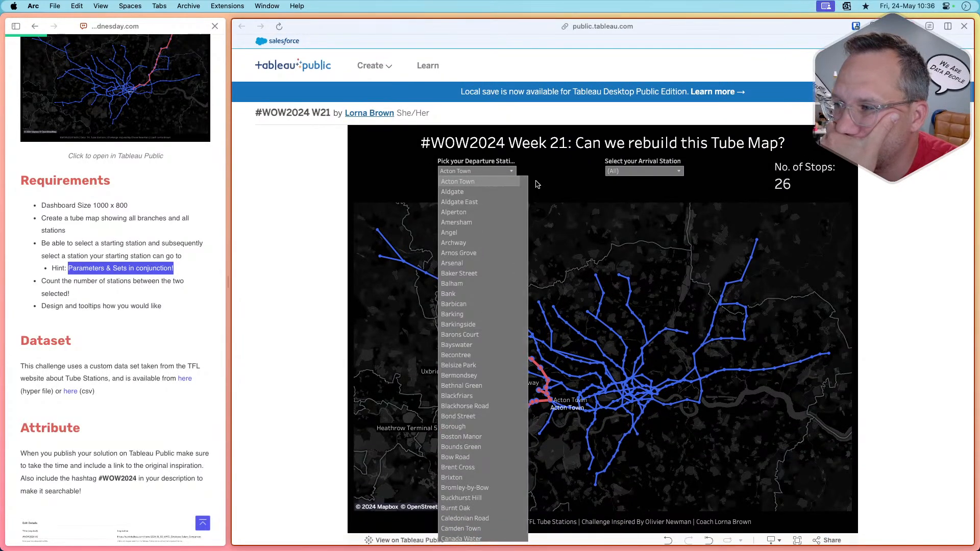
click(648, 173)
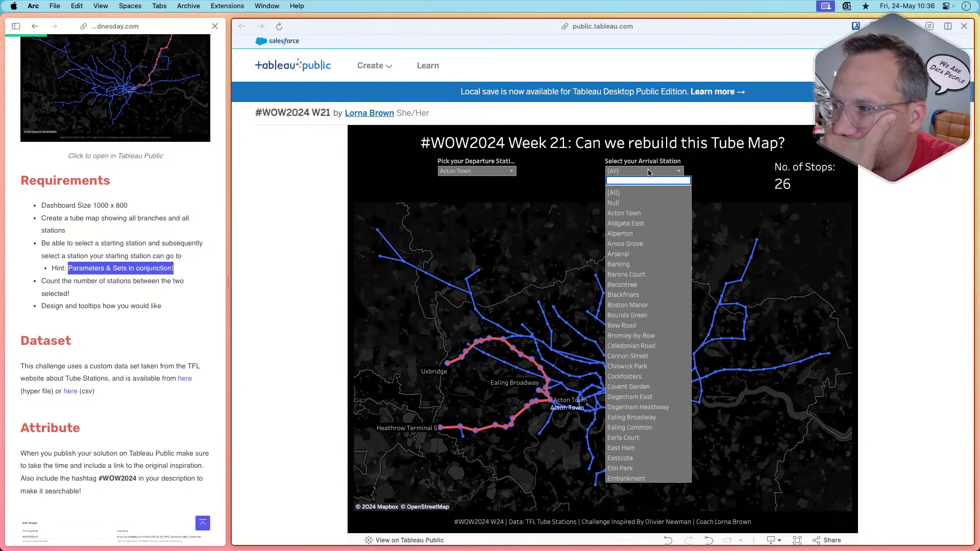
scroll(634, 390, down, 10)
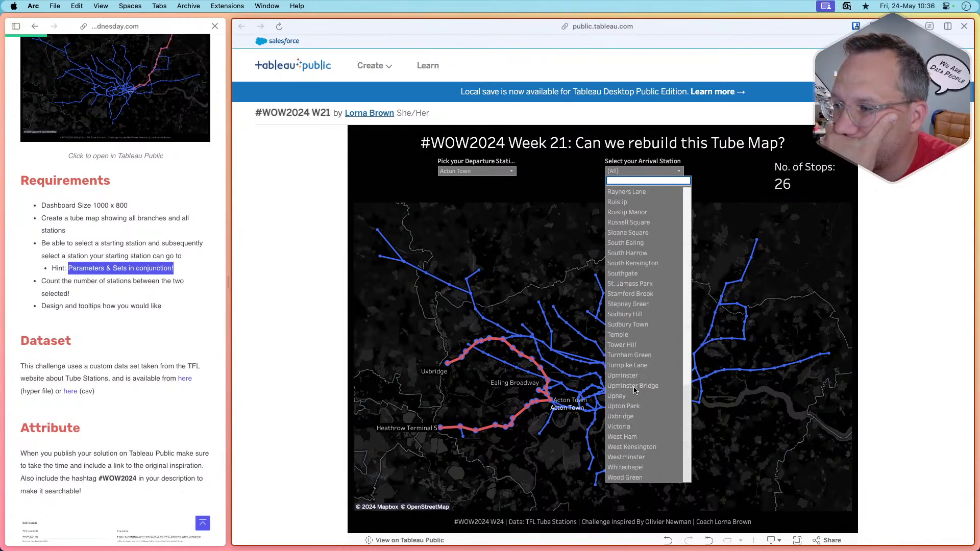
scroll(635, 391, up, 10)
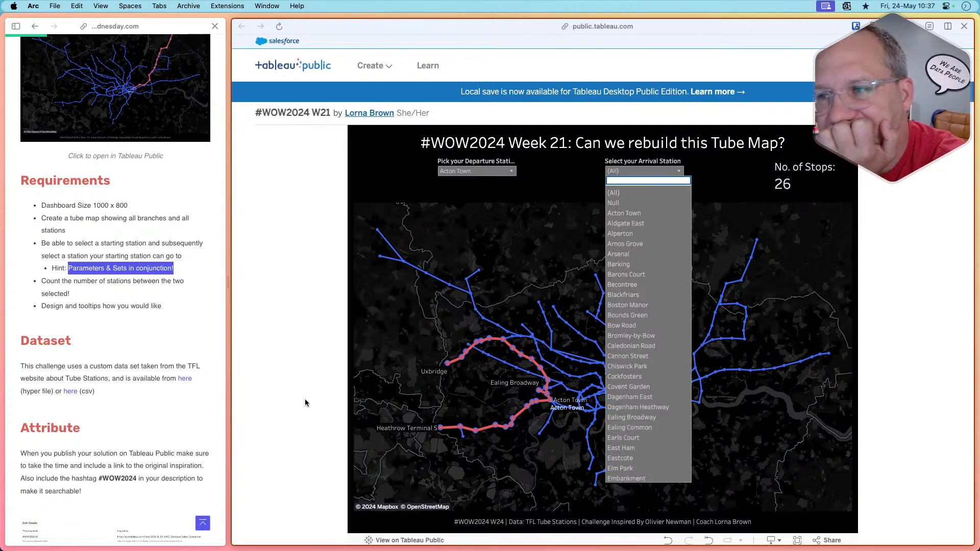
click(633, 325)
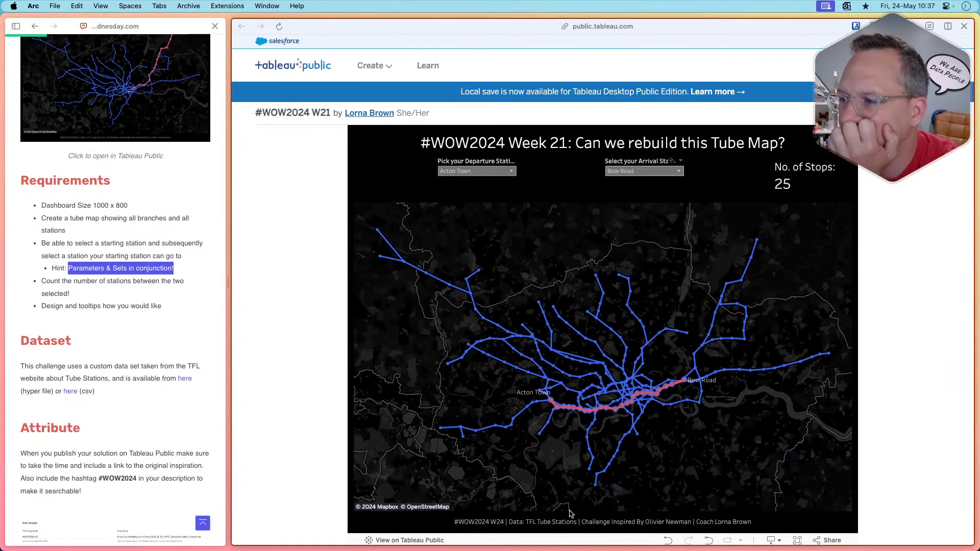
Reset the reference dashboard's arrival station to (All) and inspect the Acton Town point and the available arrival stations.
click(672, 162)
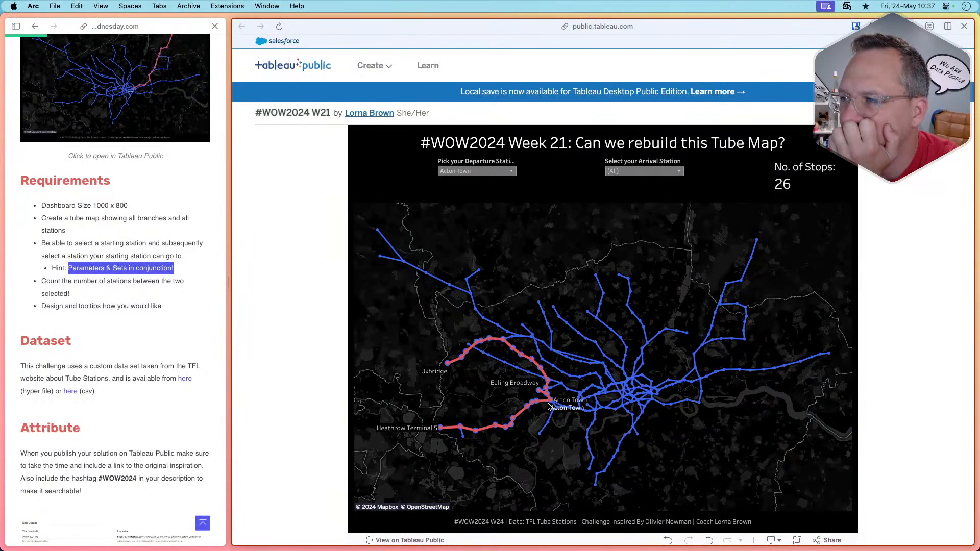
mouse_move(550, 403)
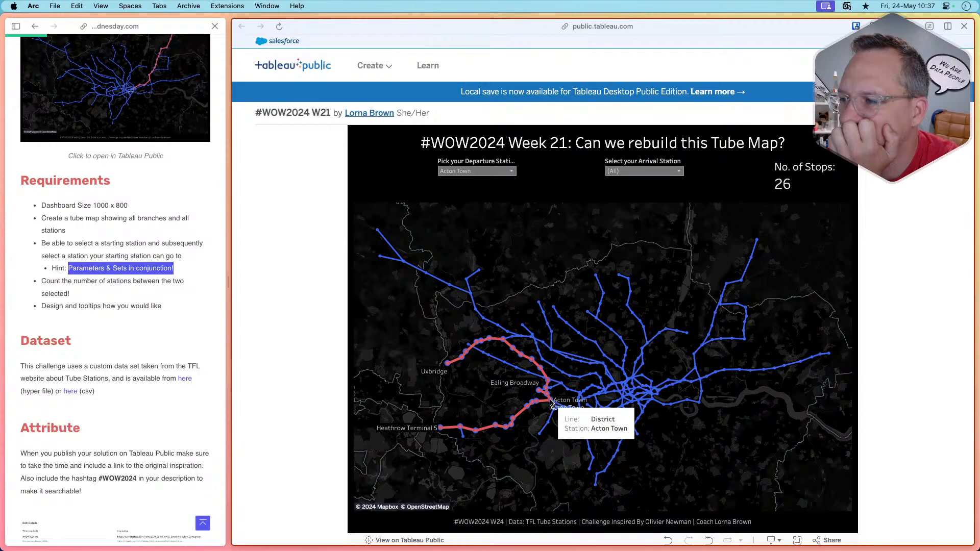
click(679, 172)
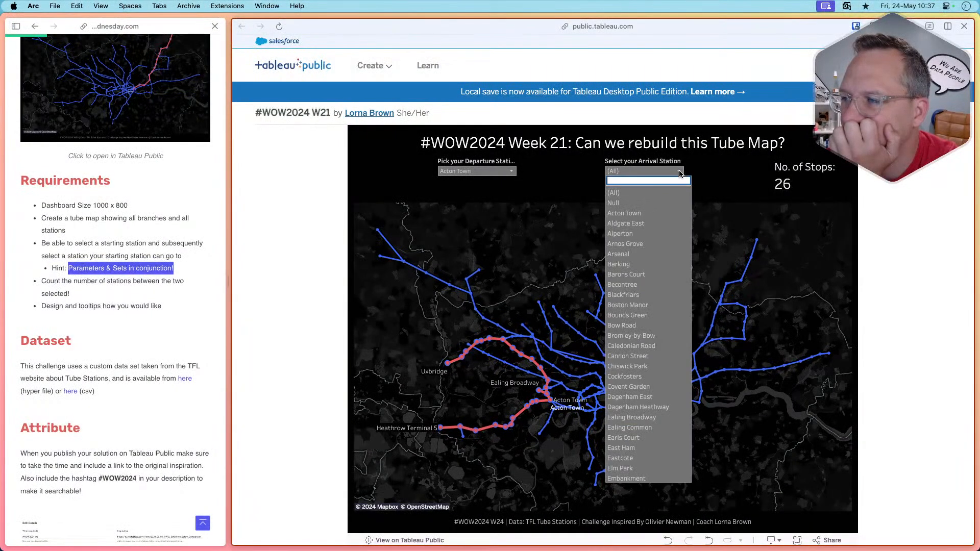
click(625, 253)
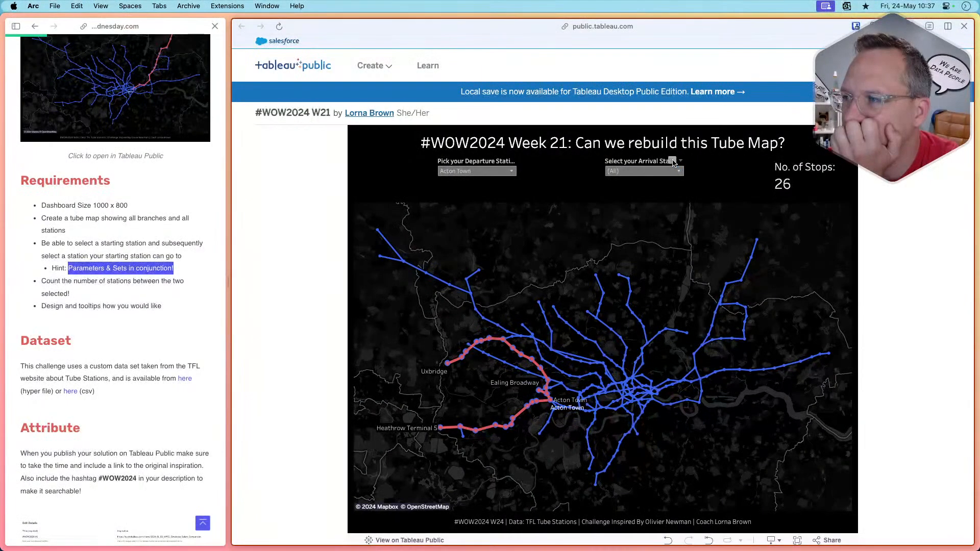
Set the reference dashboard's departure station to Balham and pick Chalk Farm as its arrival station.
click(494, 171)
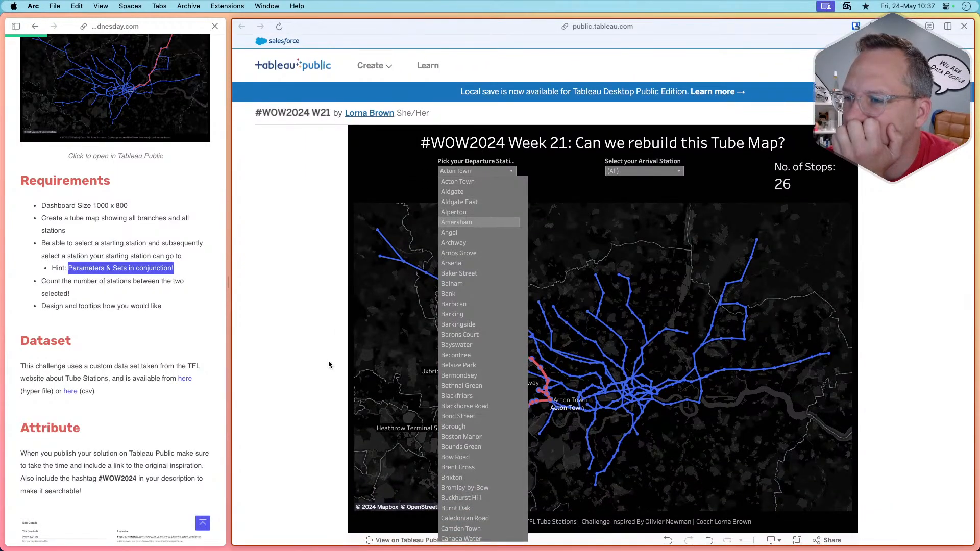
click(383, 348)
click(479, 172)
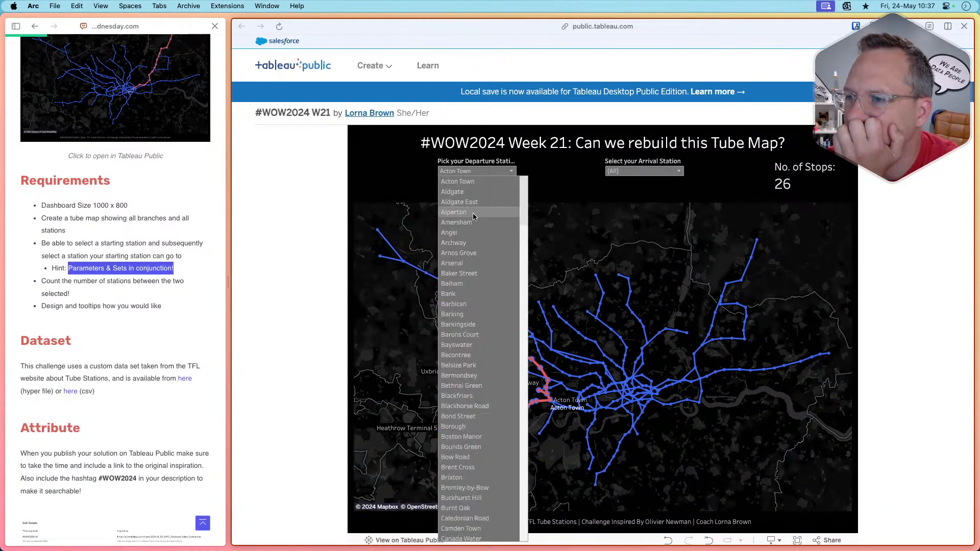
click(454, 283)
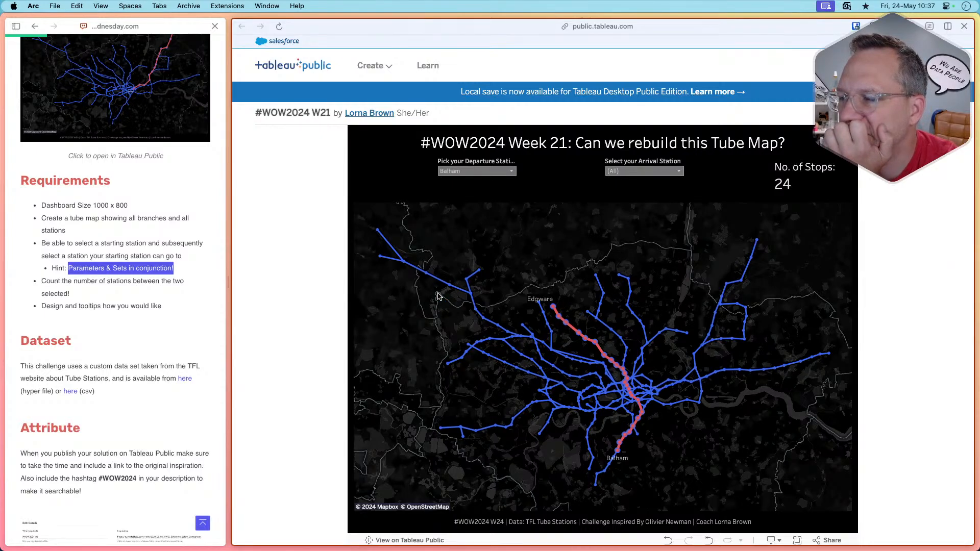
click(655, 172)
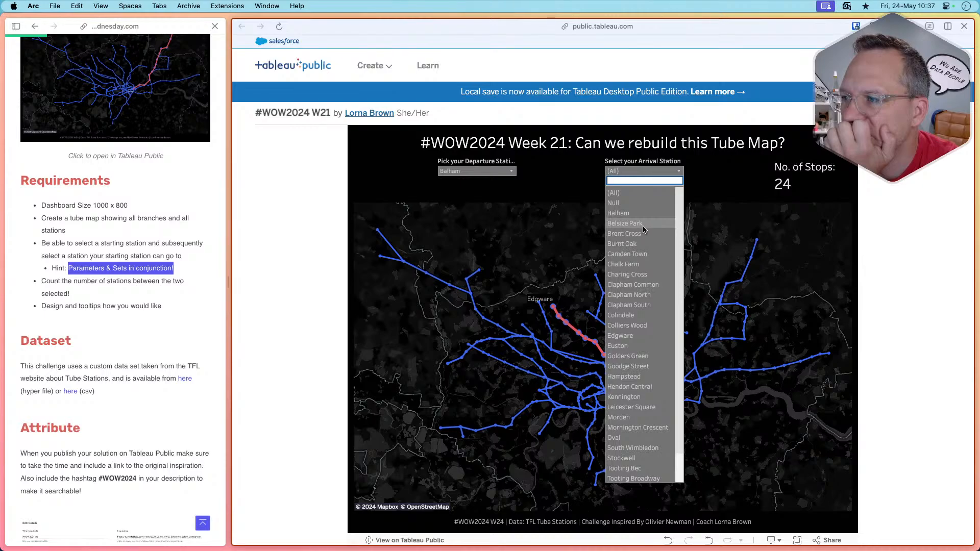
click(631, 265)
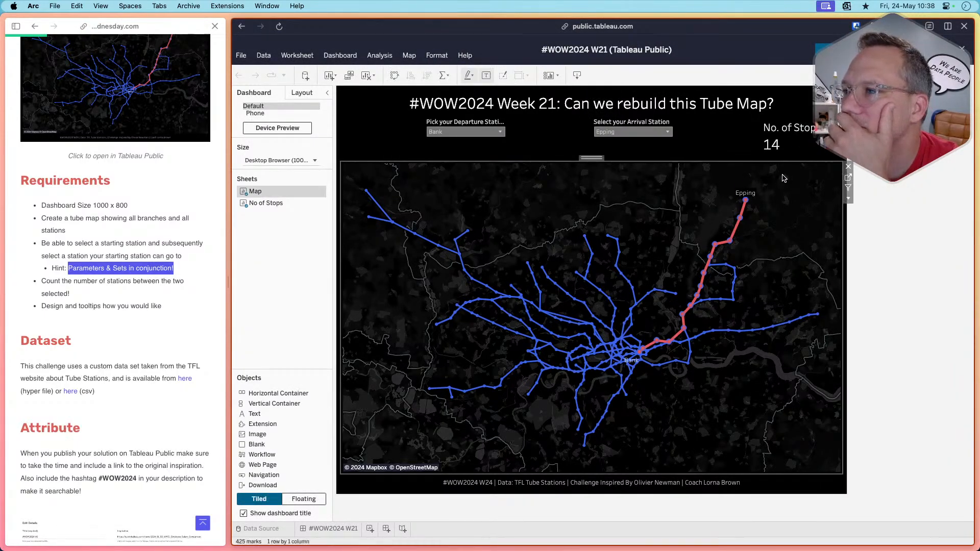
Open the Map worksheet of the reference workbook and view the description of its Arrival Station Set.
click(848, 178)
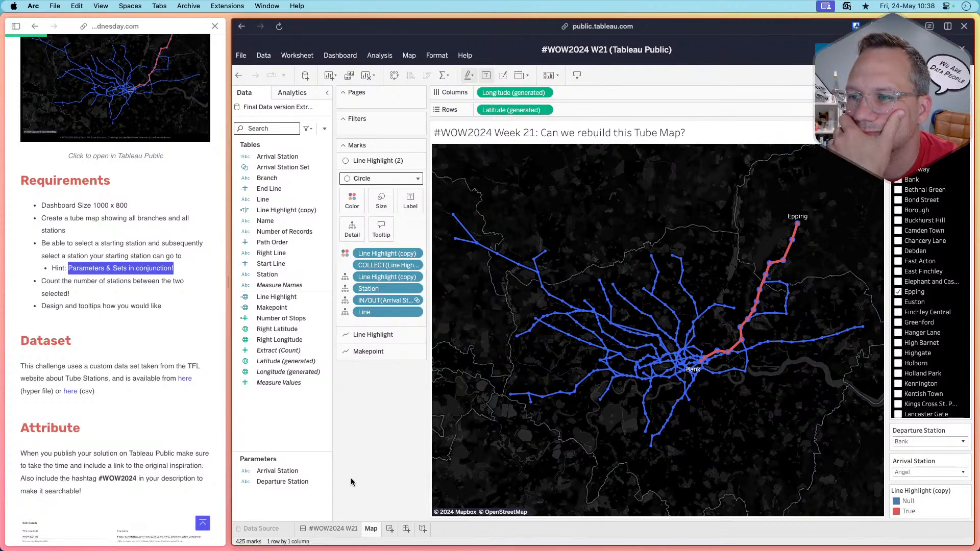
right_click(283, 171)
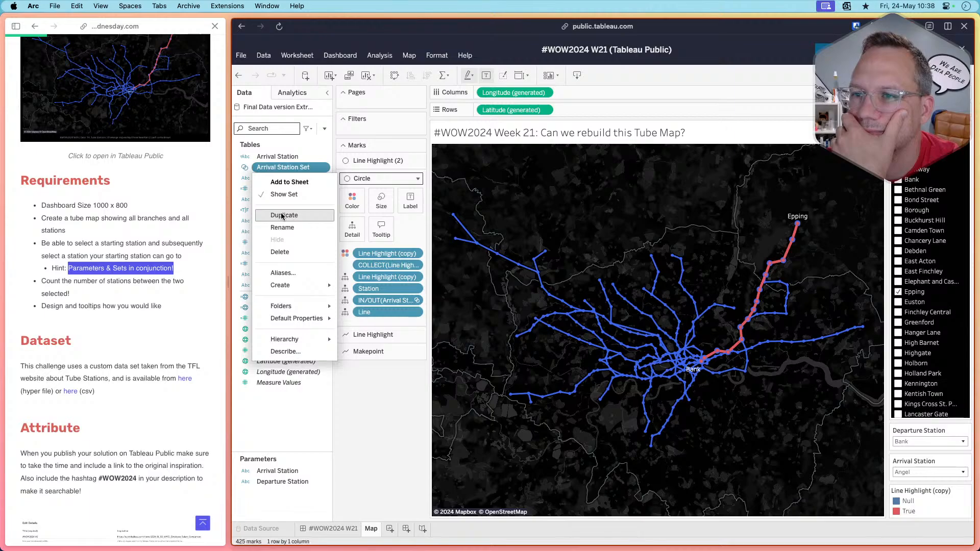
click(285, 351)
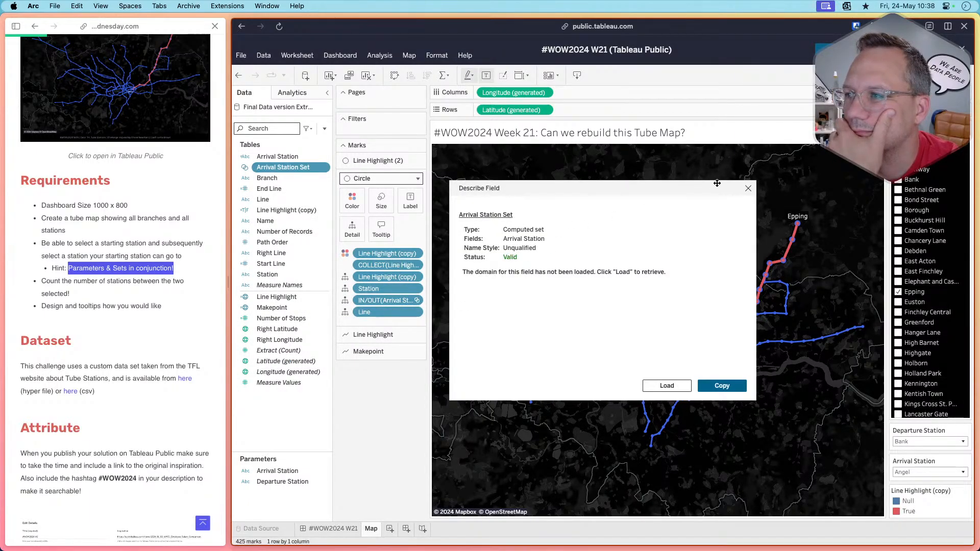
click(748, 189)
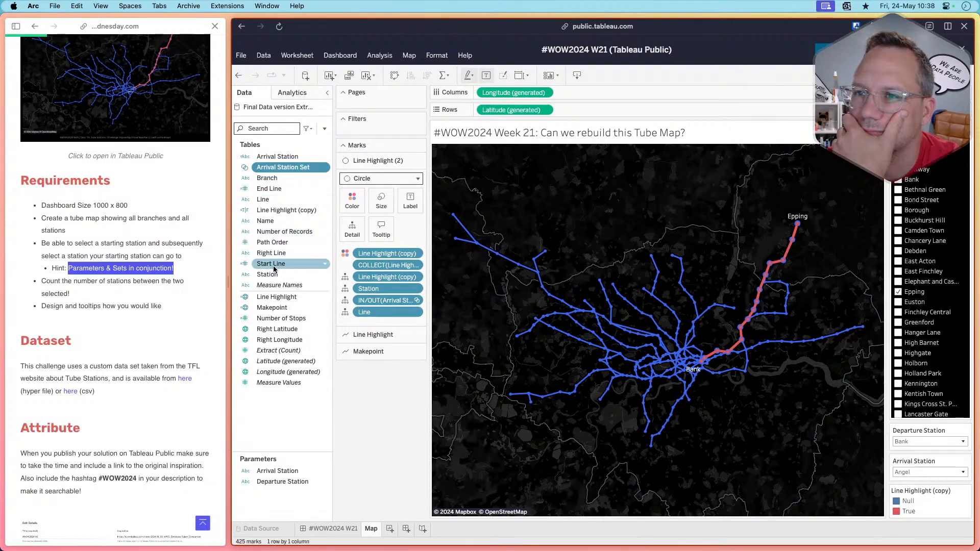
Open the reference workbook's Arrival Station calculation and enlarge its editor to read the full formula.
right_click(273, 159)
click(286, 192)
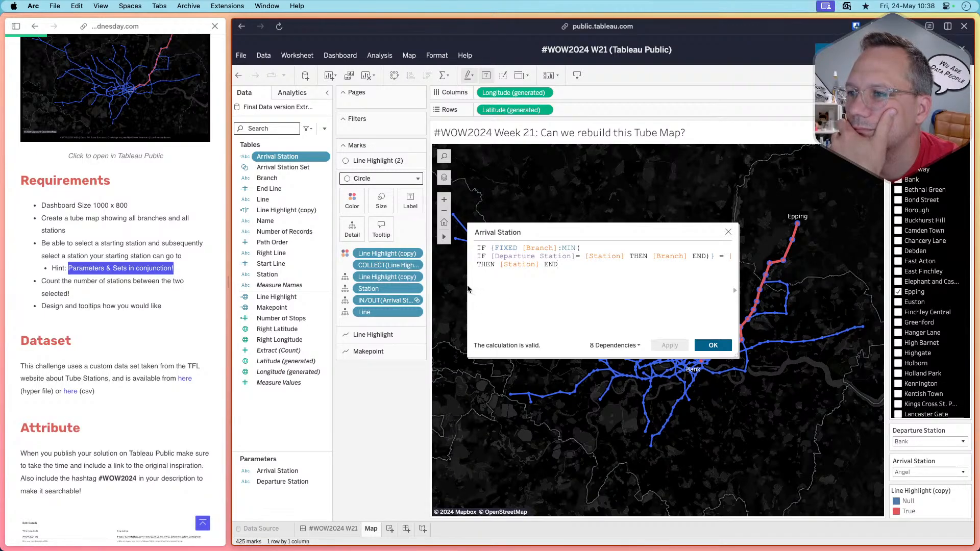
drag(738, 357, 832, 319)
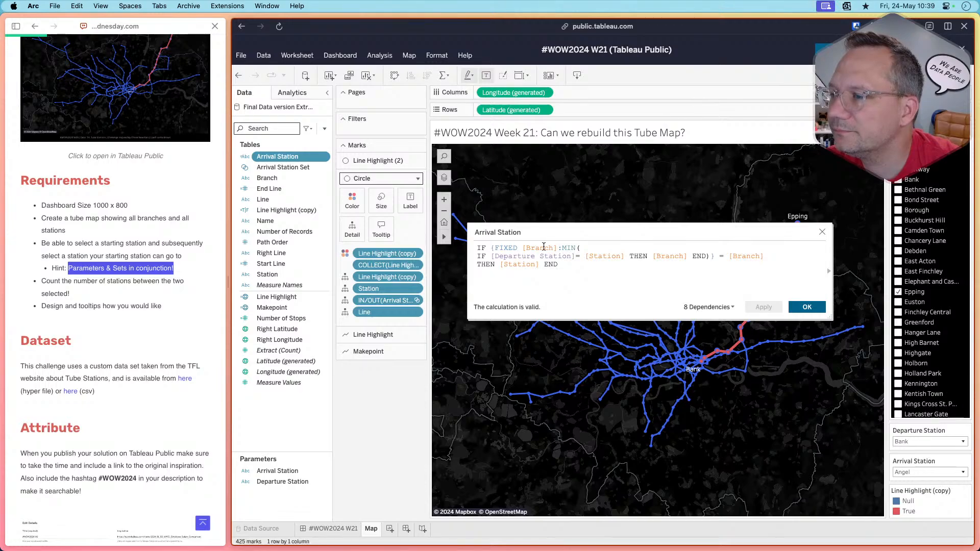
Switch back to Tableau, add Branch ahead of Station in the Sheet 2 rows, and examine the stations in each branch.
key(super+Tab)
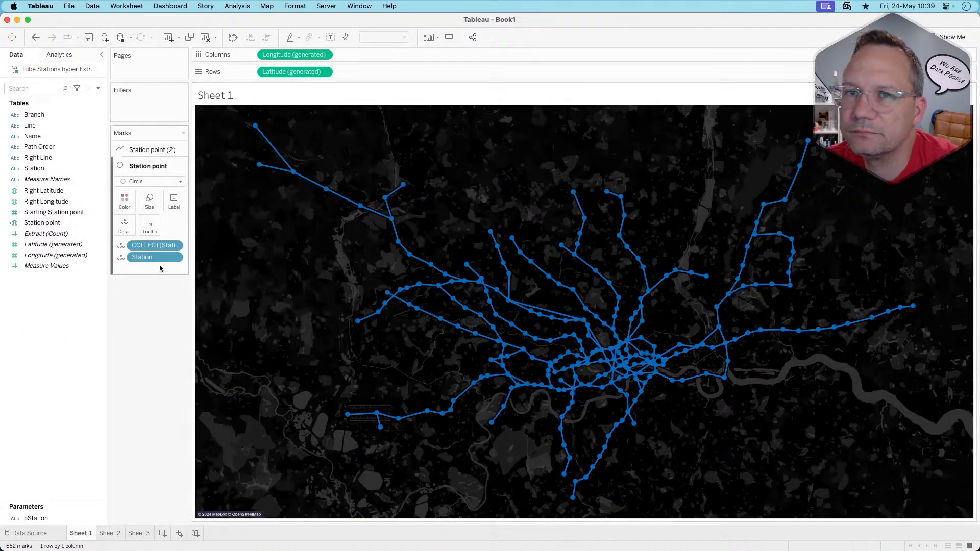
click(108, 533)
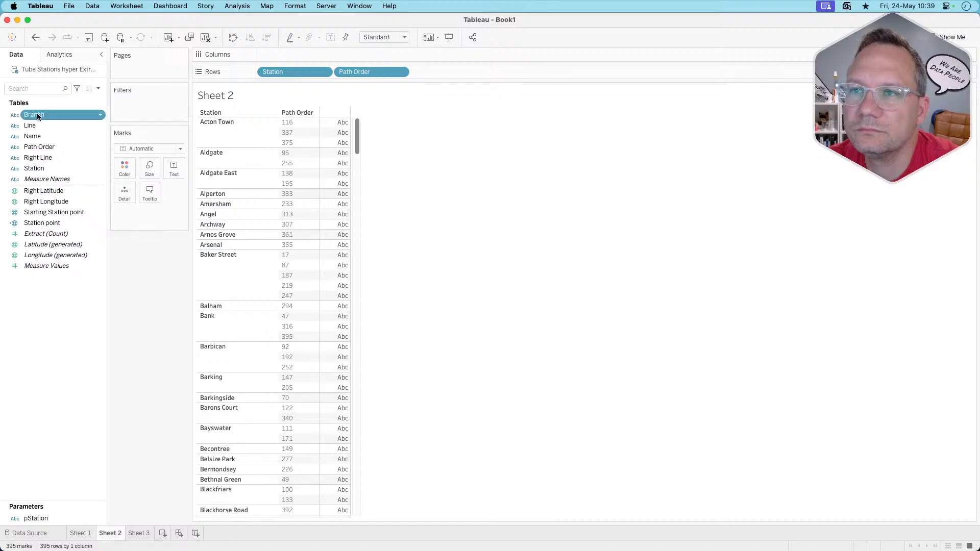
drag(33, 114, 261, 73)
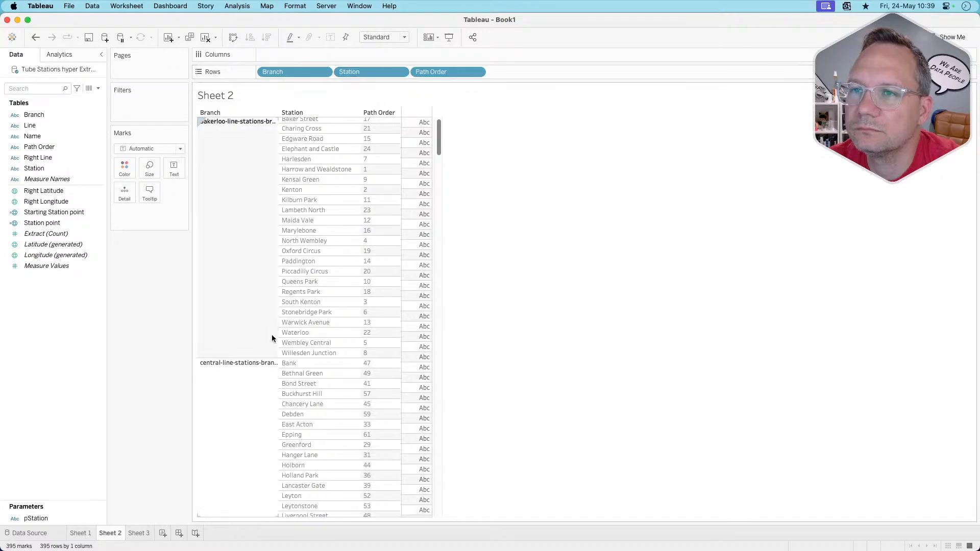
scroll(271, 337, down, 10)
scroll(272, 335, up, 10)
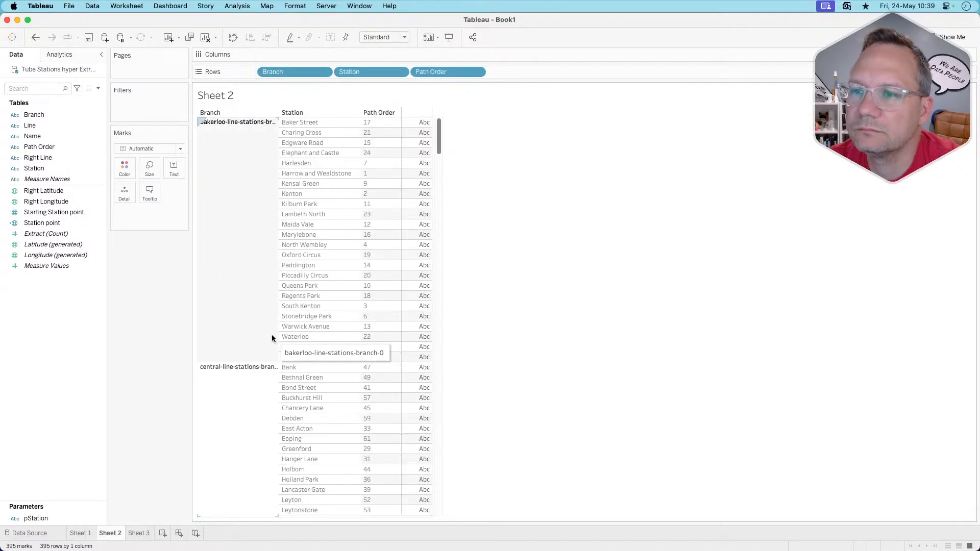
scroll(269, 429, down, 15)
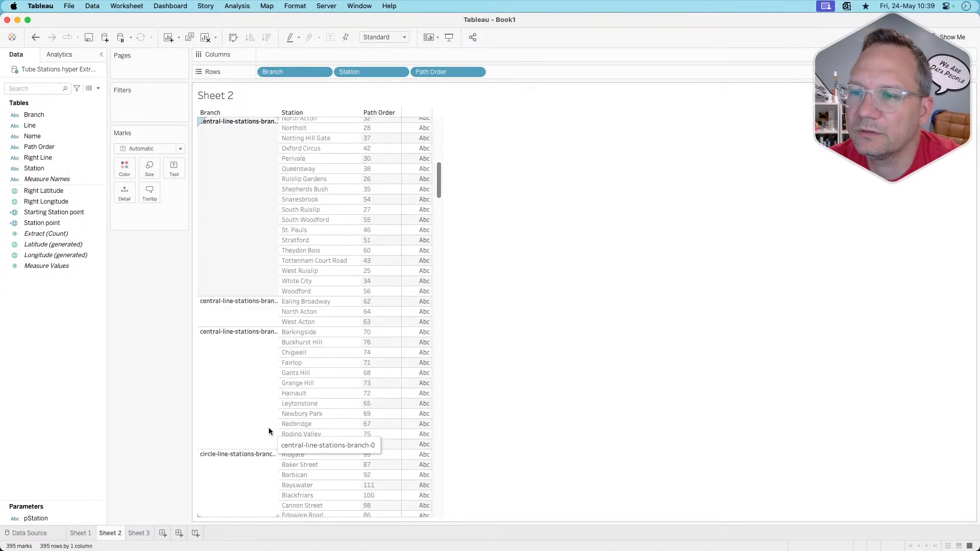
scroll(268, 431, down, 10)
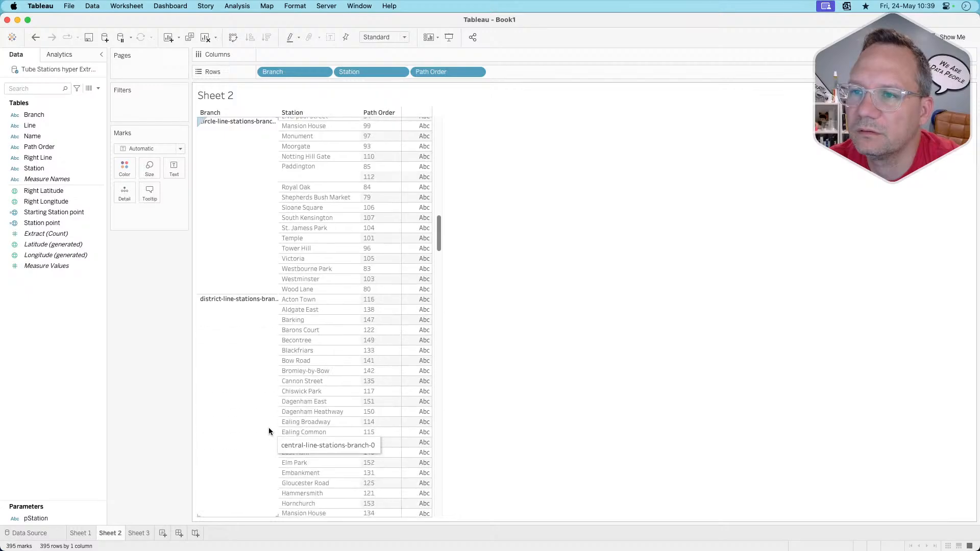
Examine the stations and path orders listed under district-line-stations-branch-0 in Sheet 2.
click(315, 300)
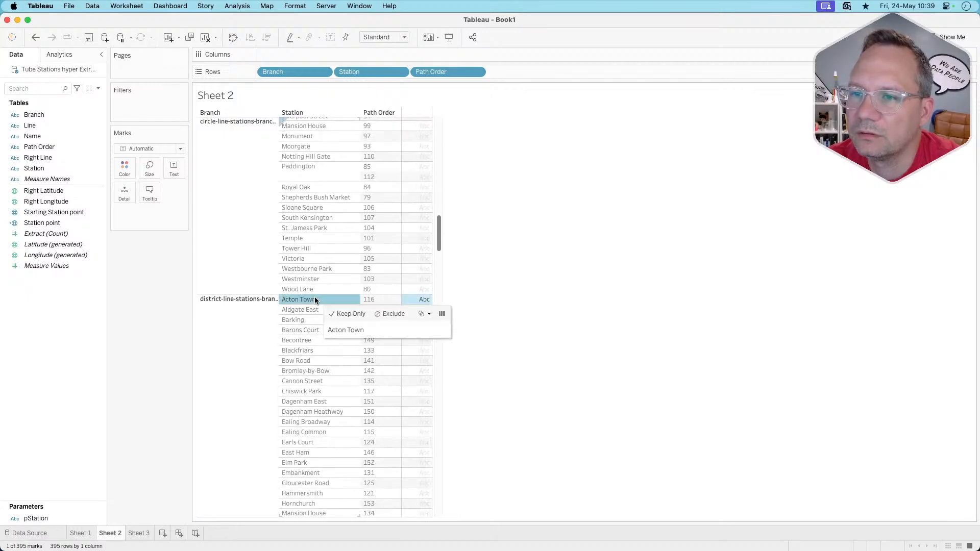
scroll(263, 376, down, 10)
scroll(263, 376, up, 5)
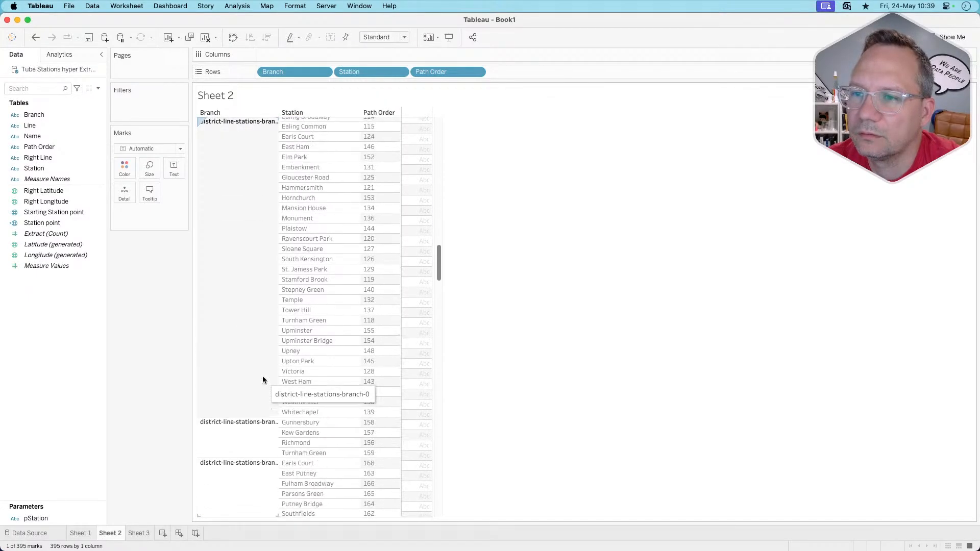
click(238, 316)
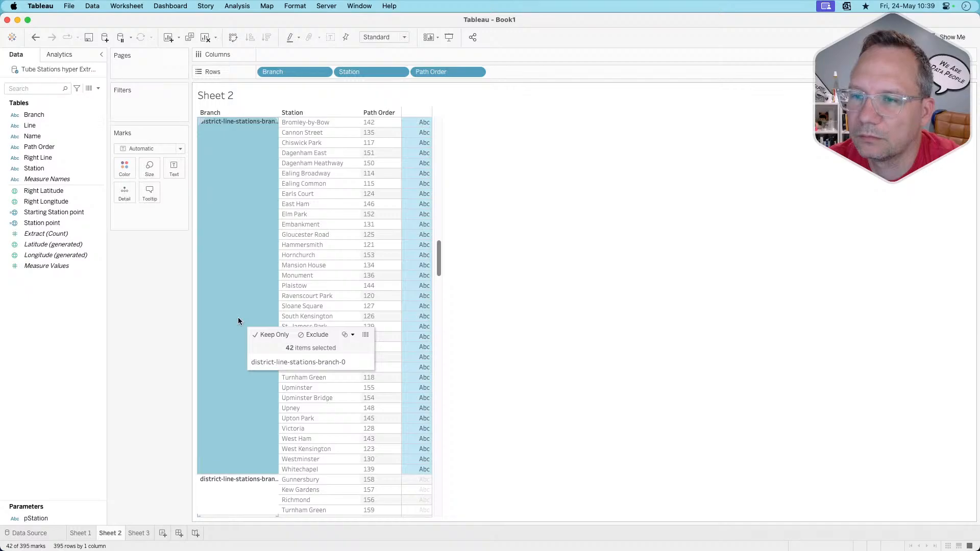
click(238, 321)
scroll(238, 320, up, 7)
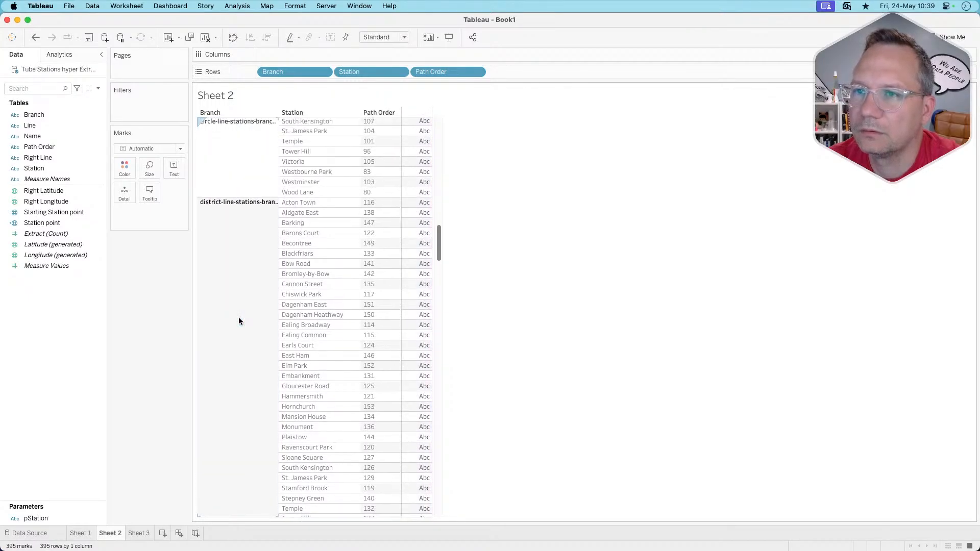
click(248, 258)
scroll(218, 350, down, 4)
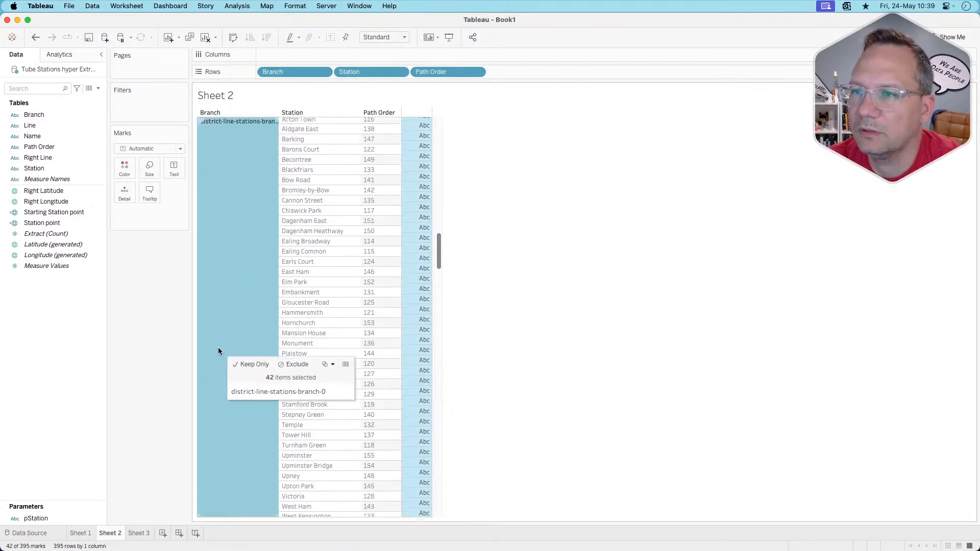
scroll(219, 351, up, 1)
Switch to the browser, close the reference workbook's Arrival Station calculation, and return to Tableau.
key(super+Tab)
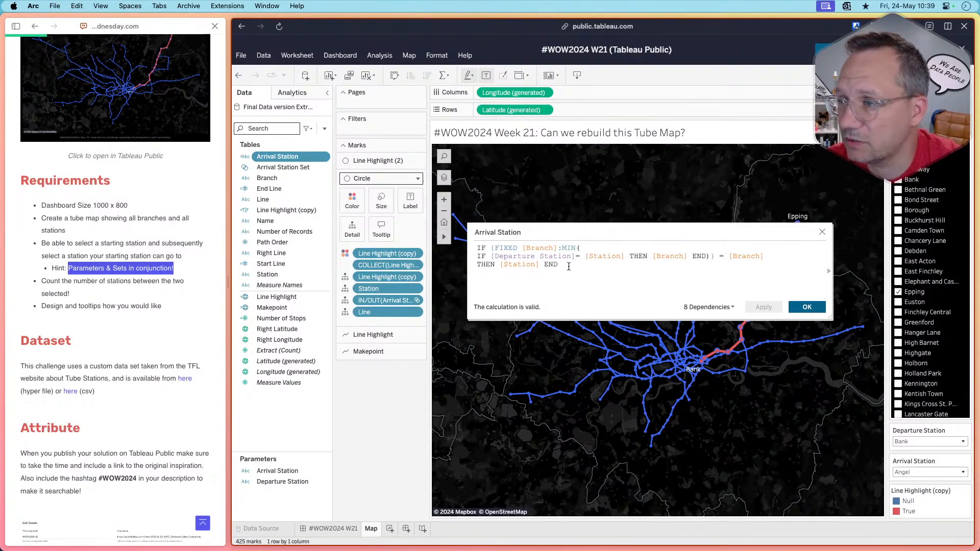
click(821, 232)
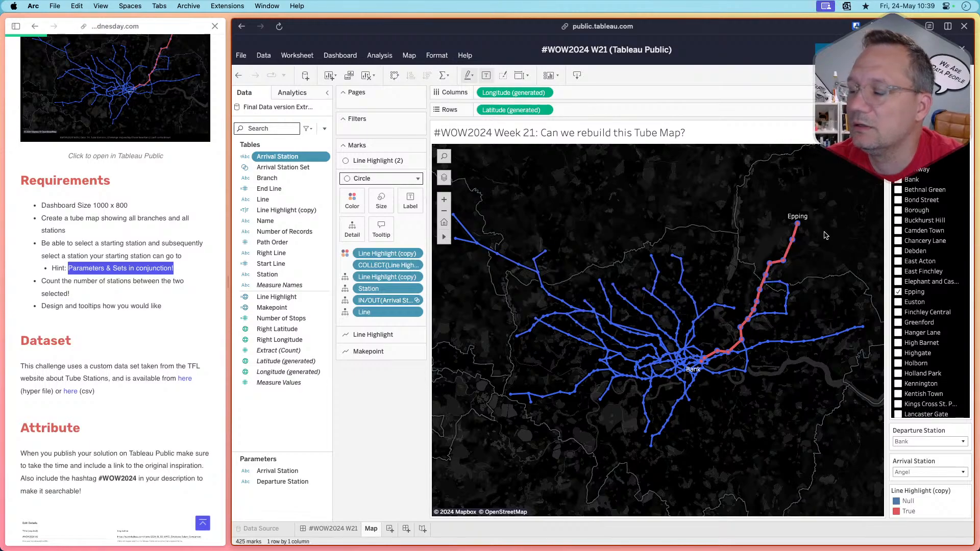
key(super+Tab)
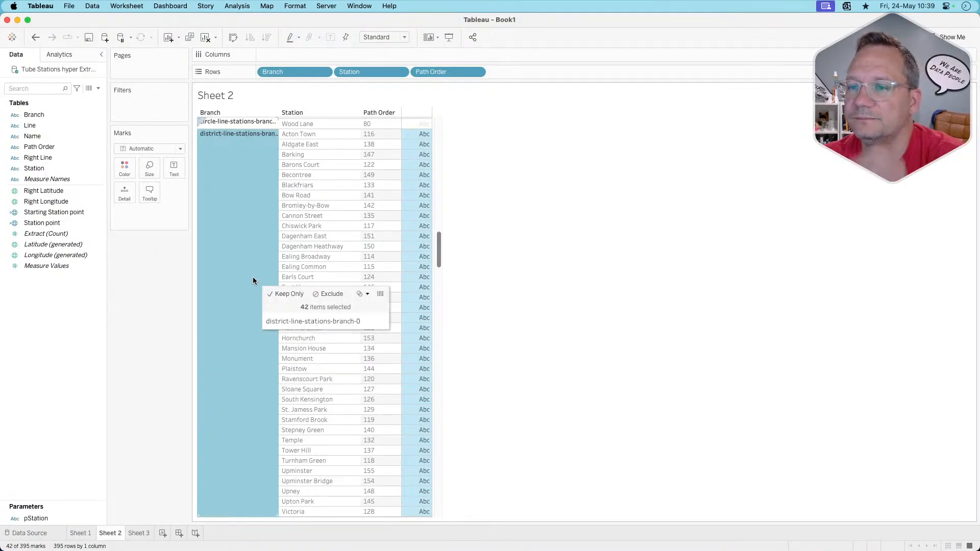
Clear the branch selection in Sheet 2 and compare the stations of the circle line and district line branches.
scroll(252, 322, up, 5)
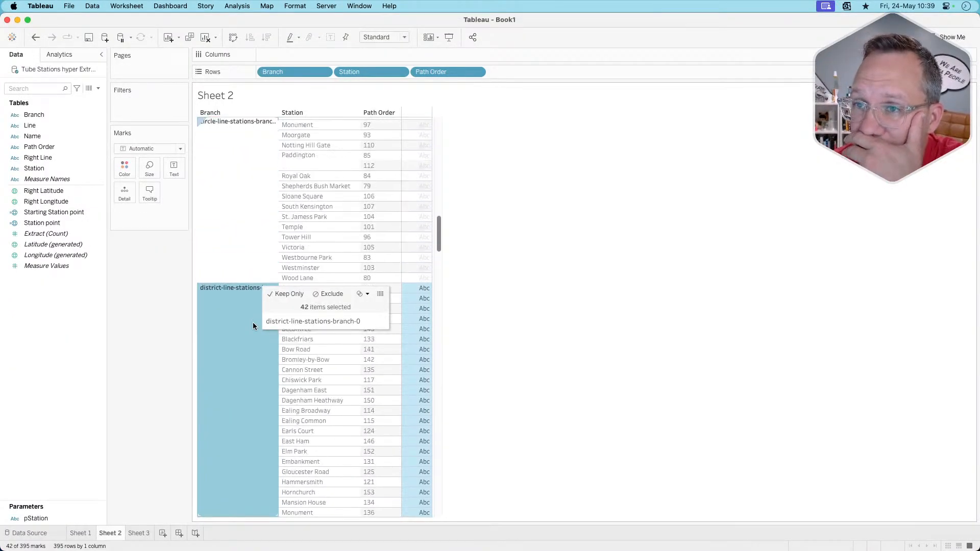
scroll(253, 322, up, 1)
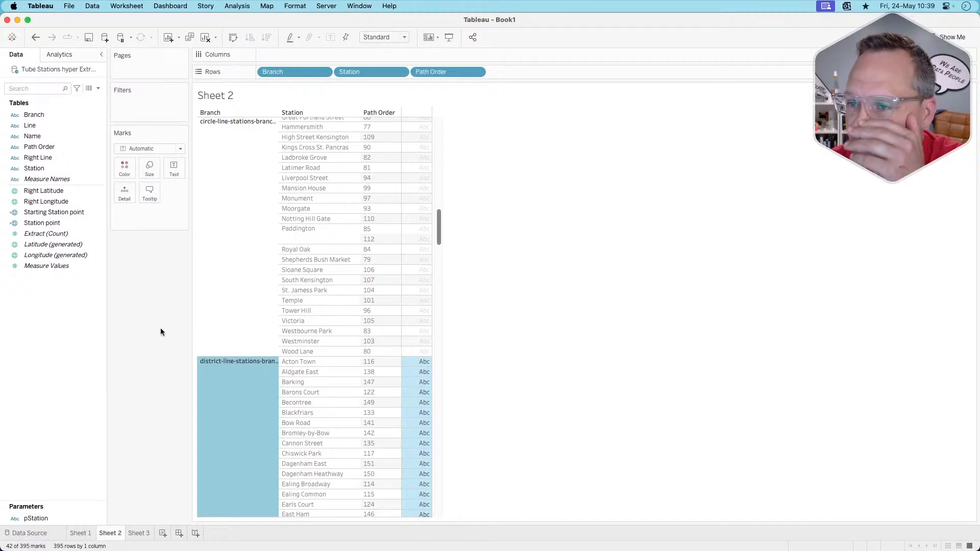
key(Escape)
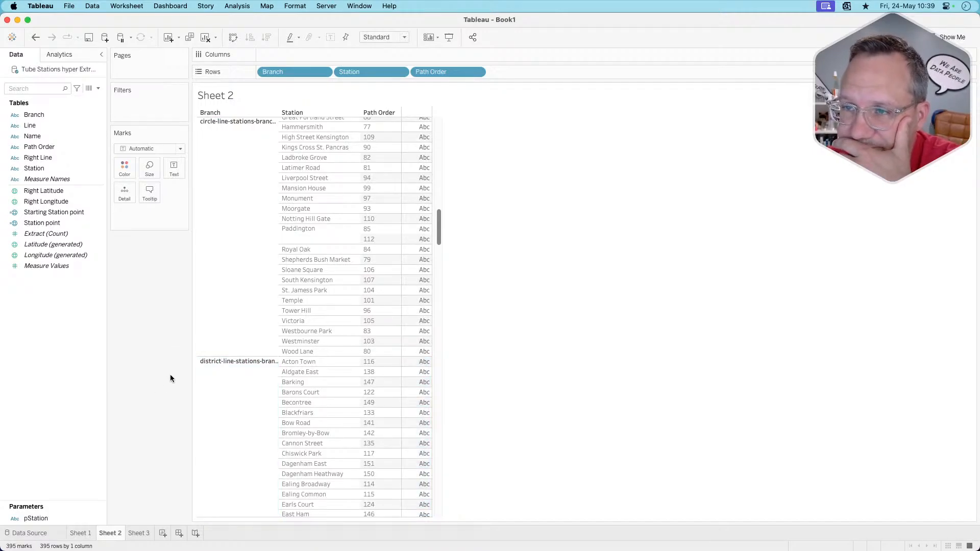
scroll(243, 485, down, 5)
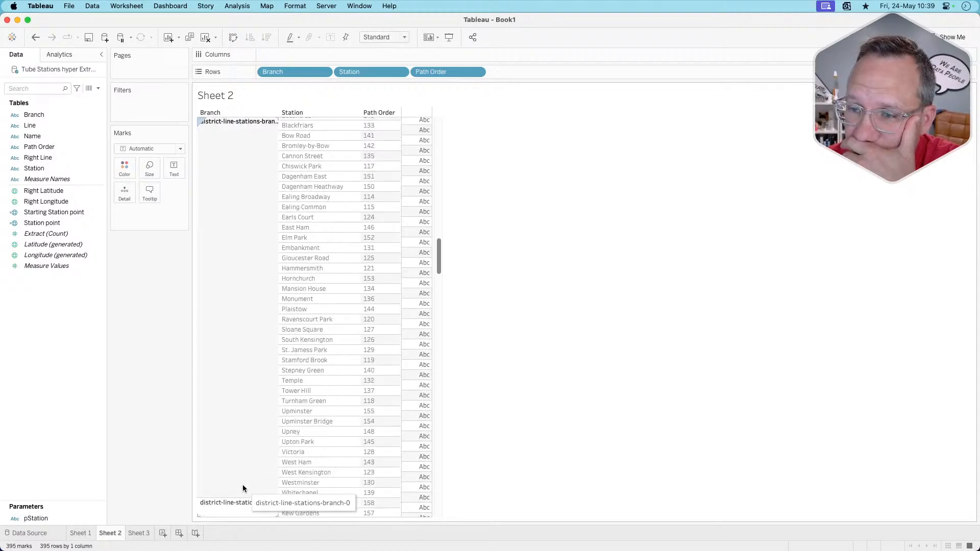
scroll(243, 485, down, 2)
scroll(243, 485, up, 4)
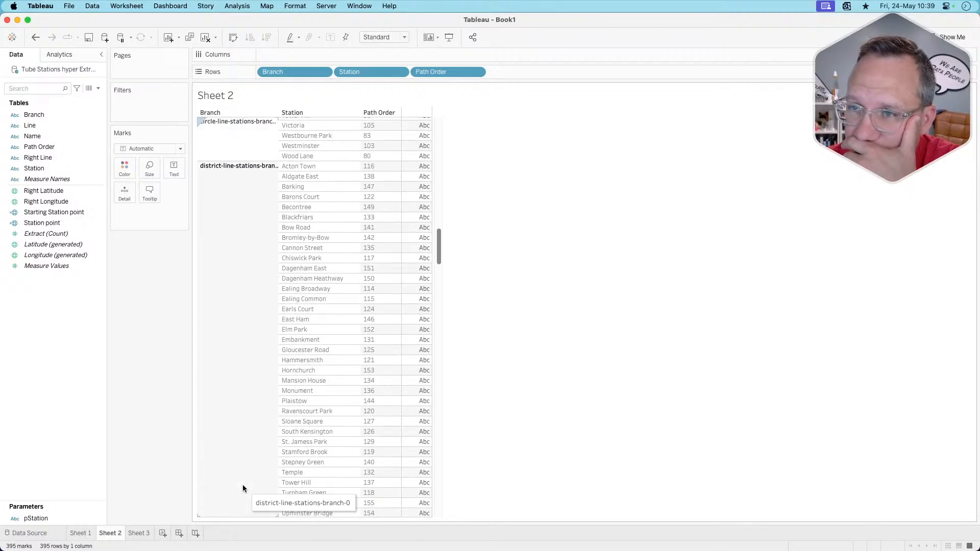
scroll(243, 486, down, 1)
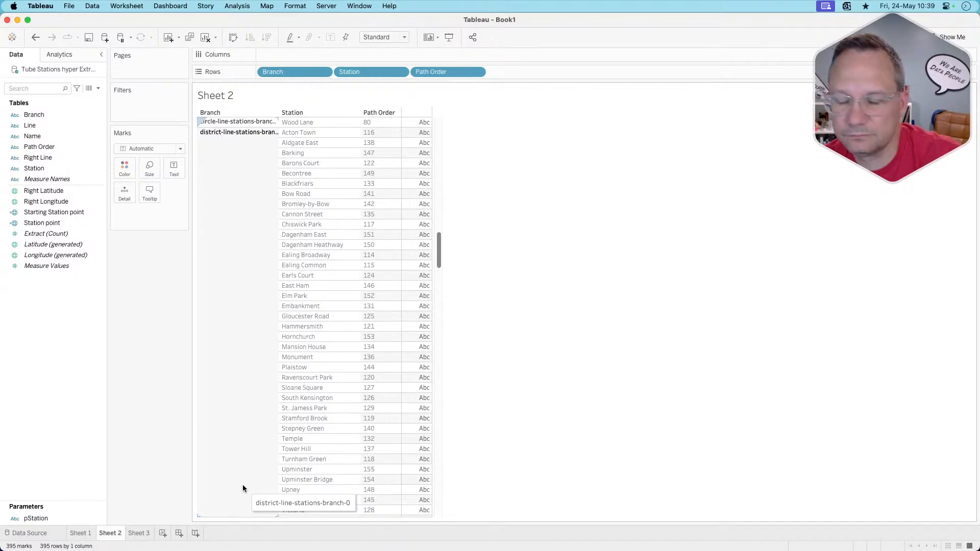
Switch to the browser and leave the reference workbook's web editor for its published dashboard.
key(super+Tab)
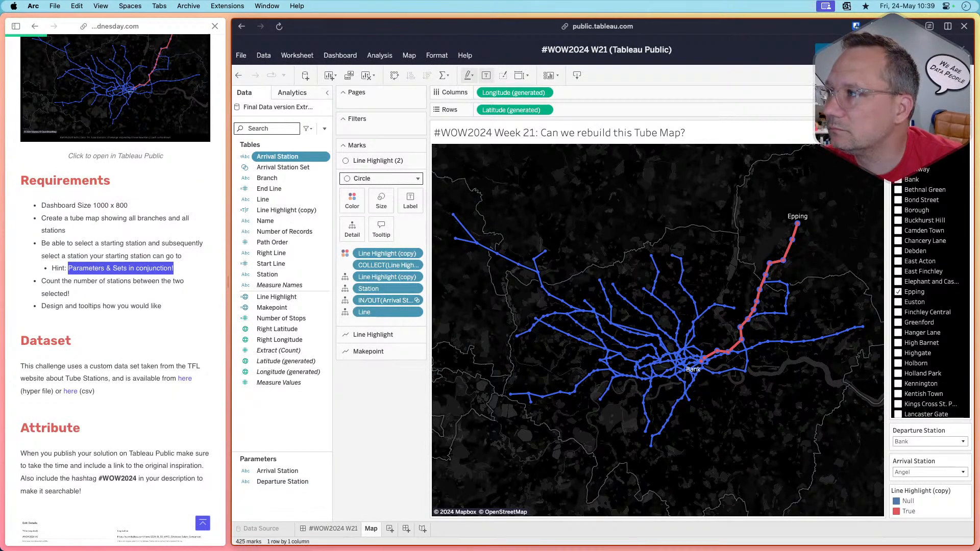
click(962, 49)
click(573, 306)
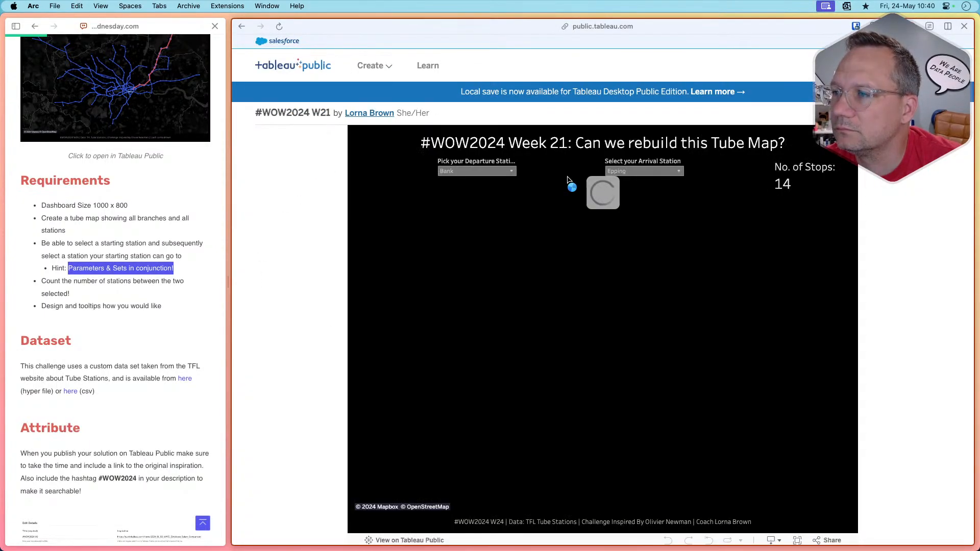
Set the reference dashboard's departure station to Acton Town and its arrival station to Barking.
click(484, 176)
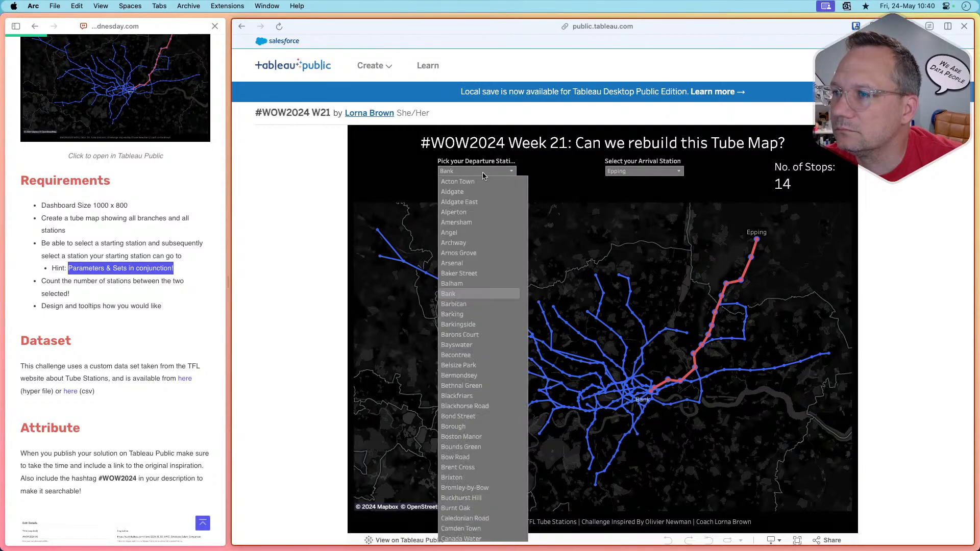
click(480, 184)
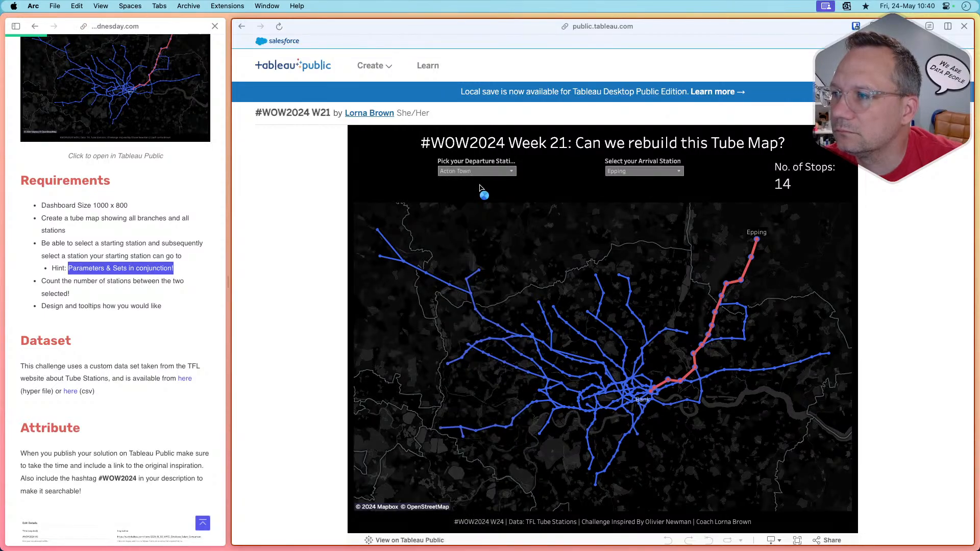
click(651, 171)
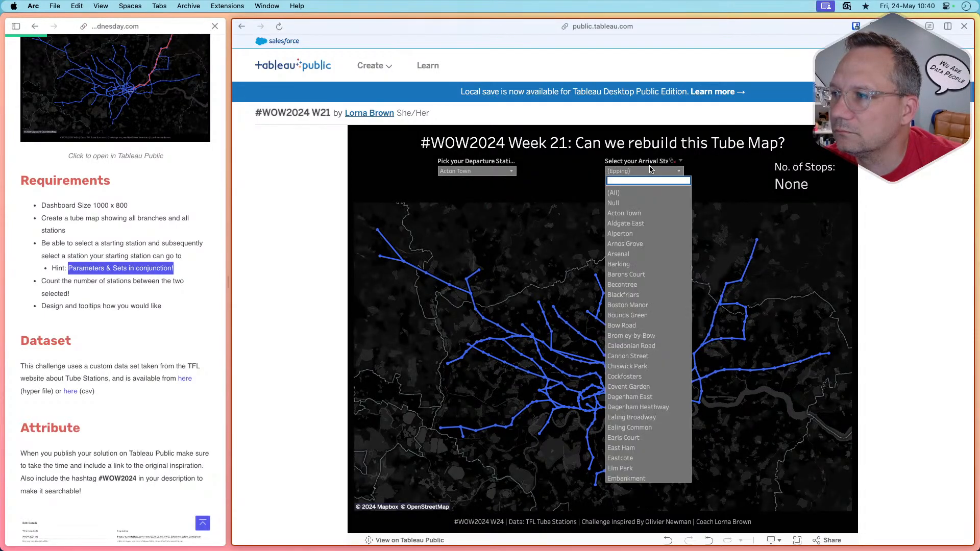
click(635, 265)
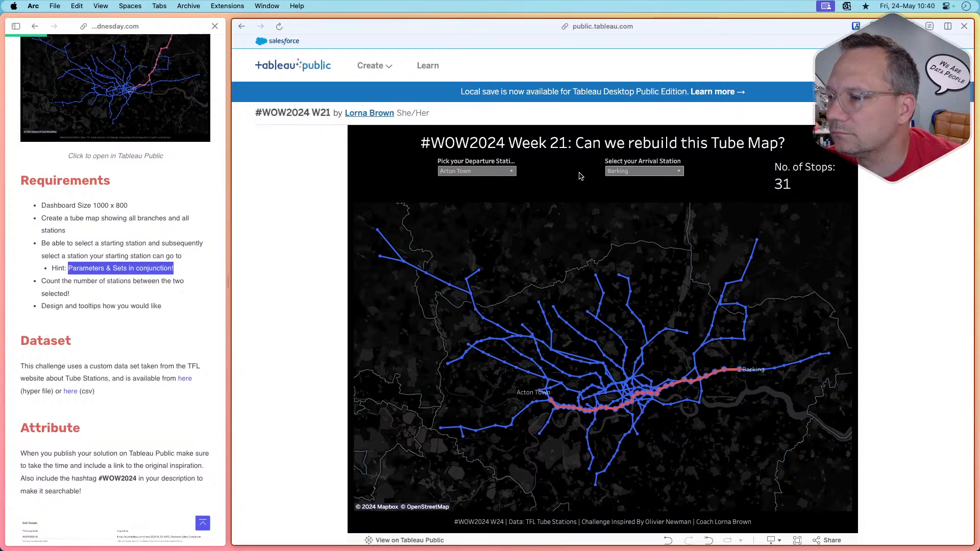
Switch back to Tableau and start a new calculated field from Sheet 2.
key(super+Tab)
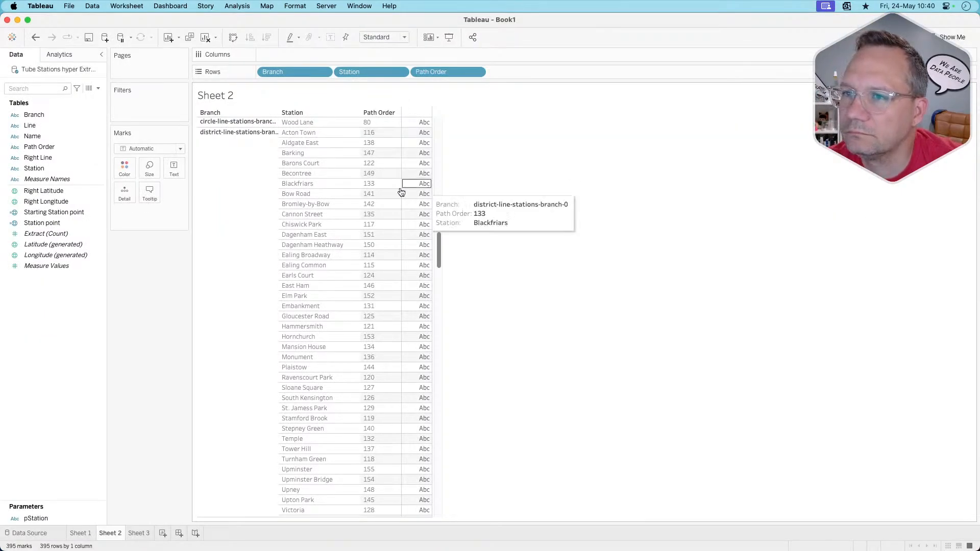
click(234, 338)
click(231, 292)
right_click(47, 348)
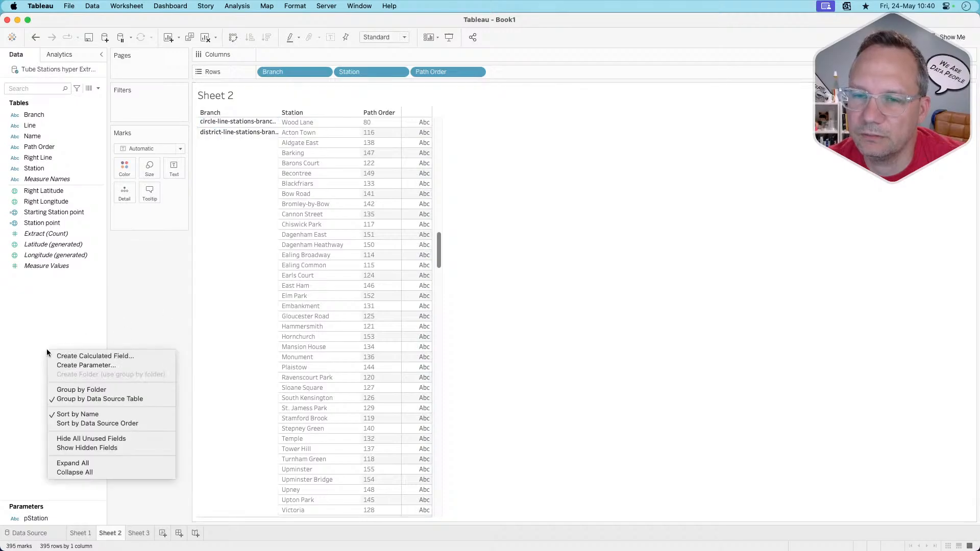
click(59, 352)
click(449, 240)
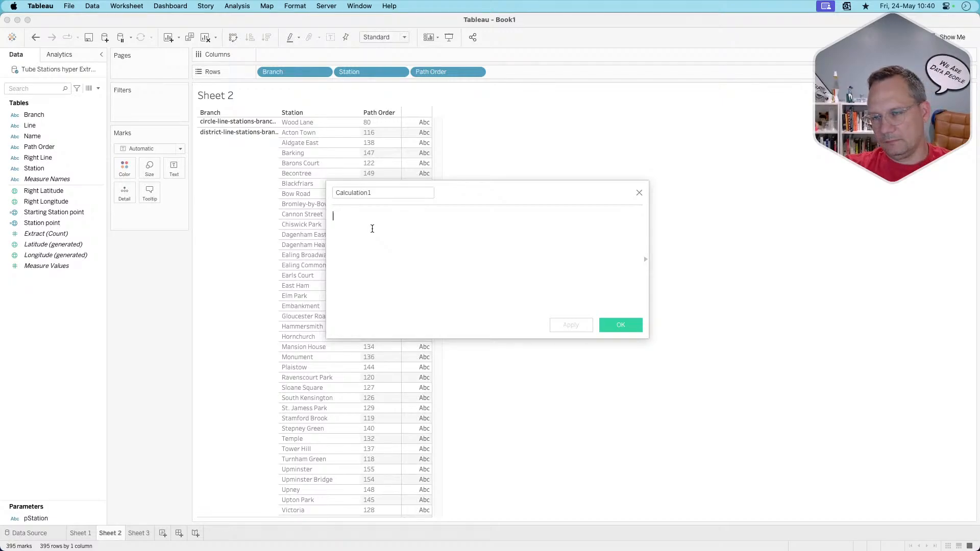
text(if)
key(BackSpace)
key(BackSpace)
key(BackSpace)
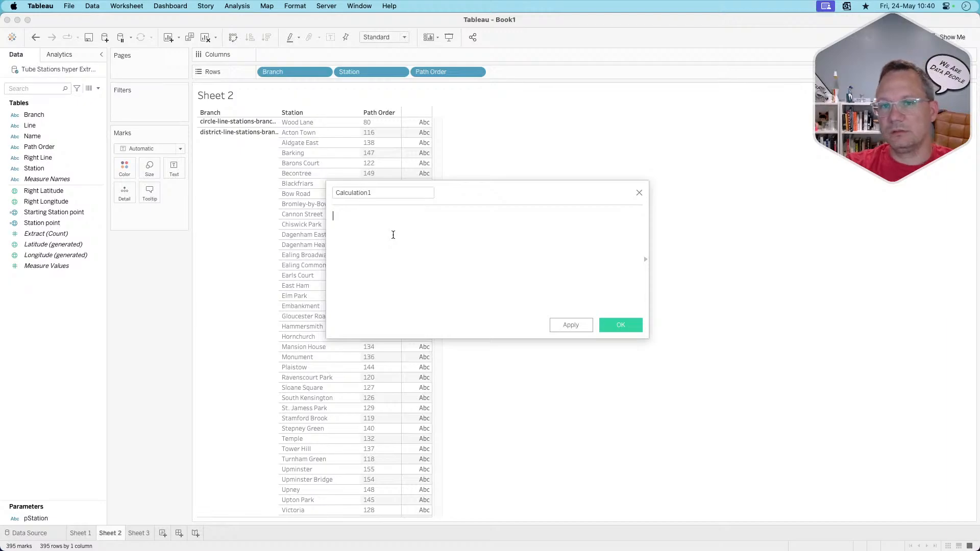
text(if)
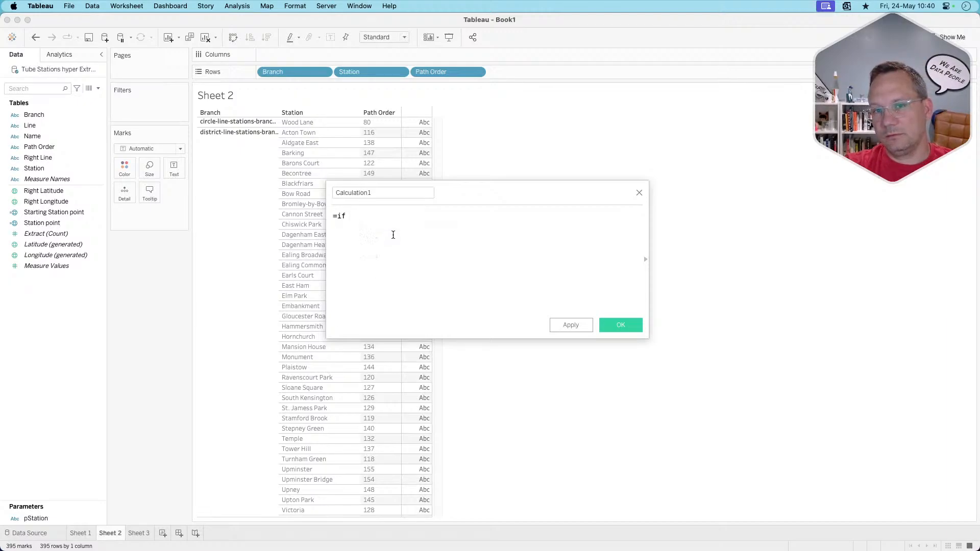
key(BackSpace)
key(BackSpace)
key(BackSpace)
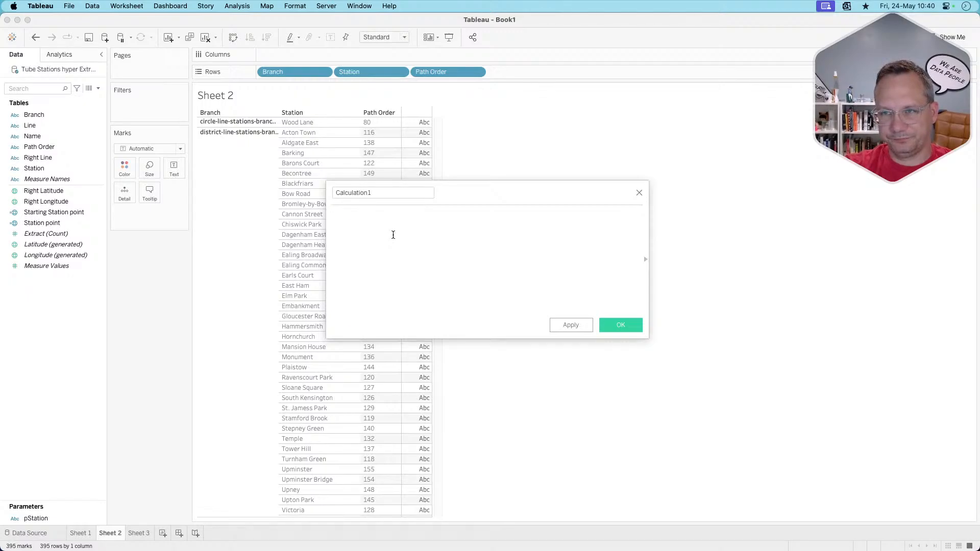
Enter the comparison [pStation]=[Station] as the formula of the new calculation.
text(pst)
key(Return)
text(=stat)
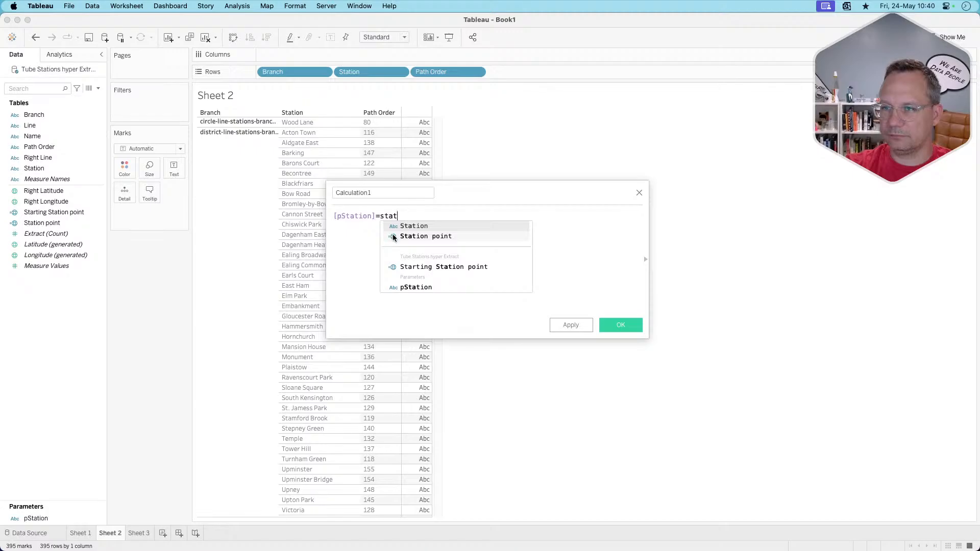
key(Return)
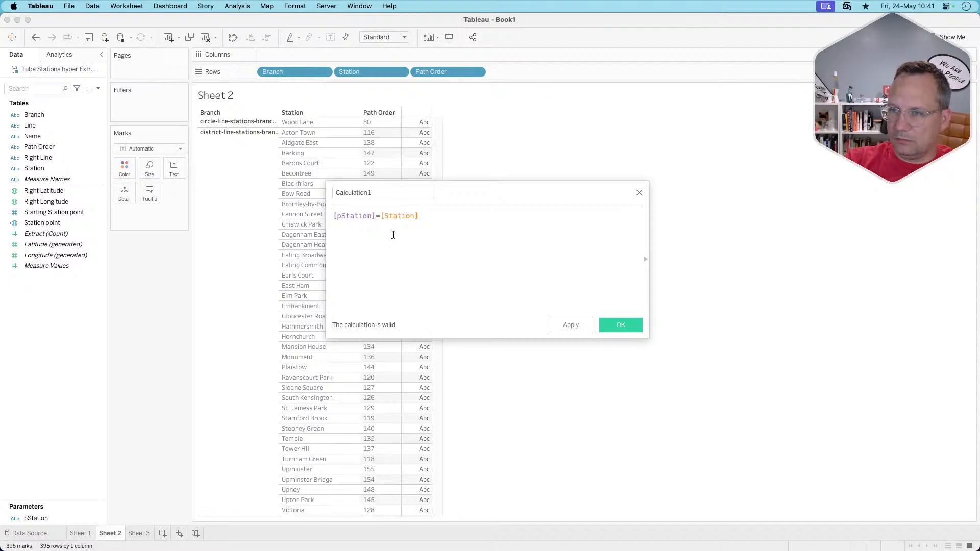
Extend the comparison into the conditional formula if [pStation]=[Station] then [Station] END.
text(if)
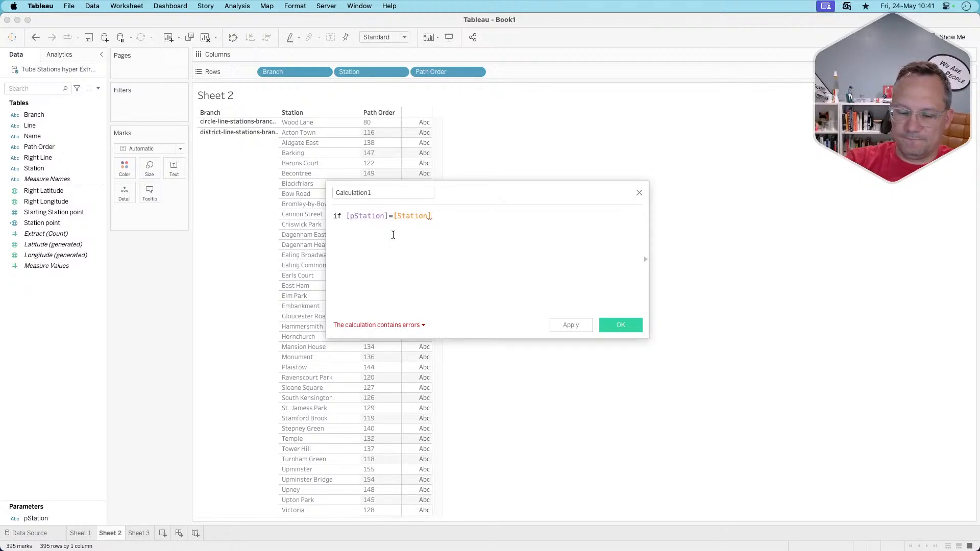
text(then state)
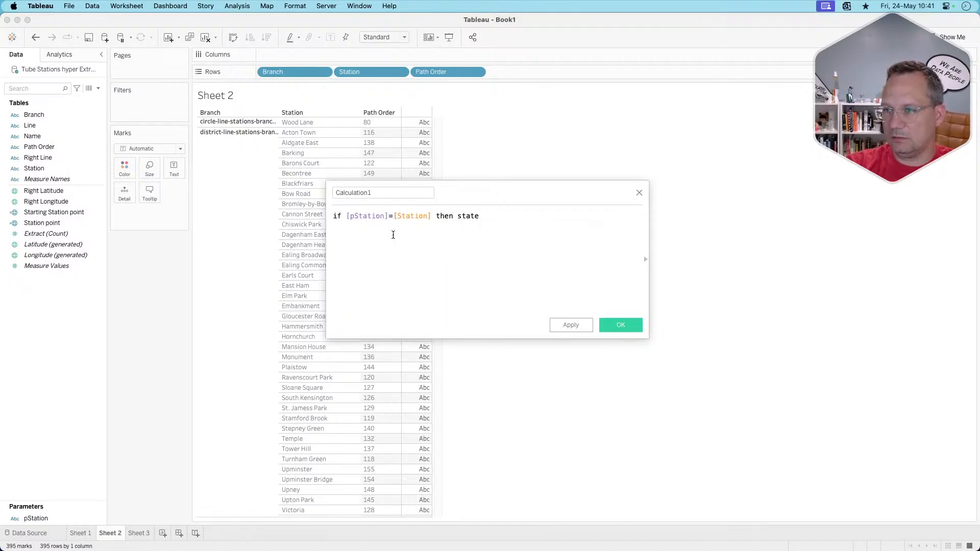
key(BackSpace)
text(i)
key(Return)
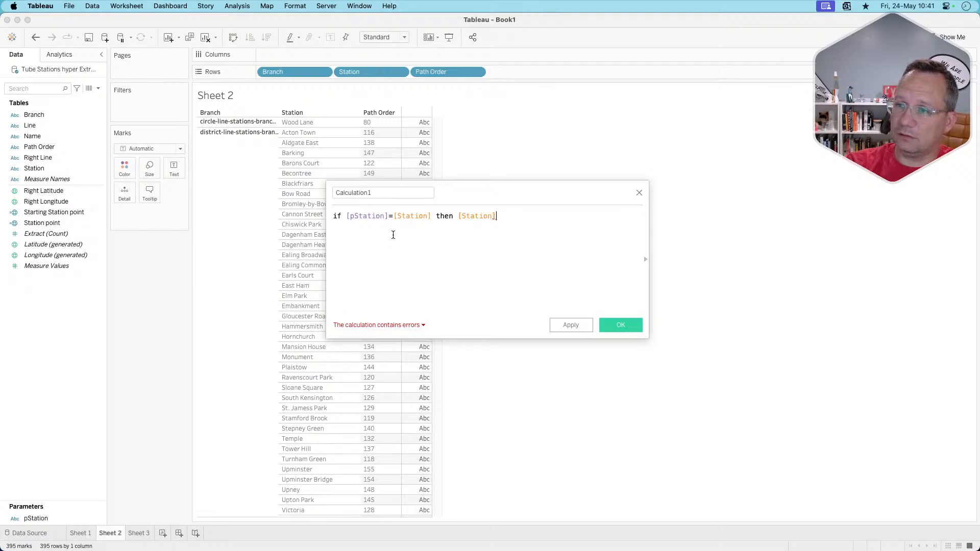
text(end)
key(Return)
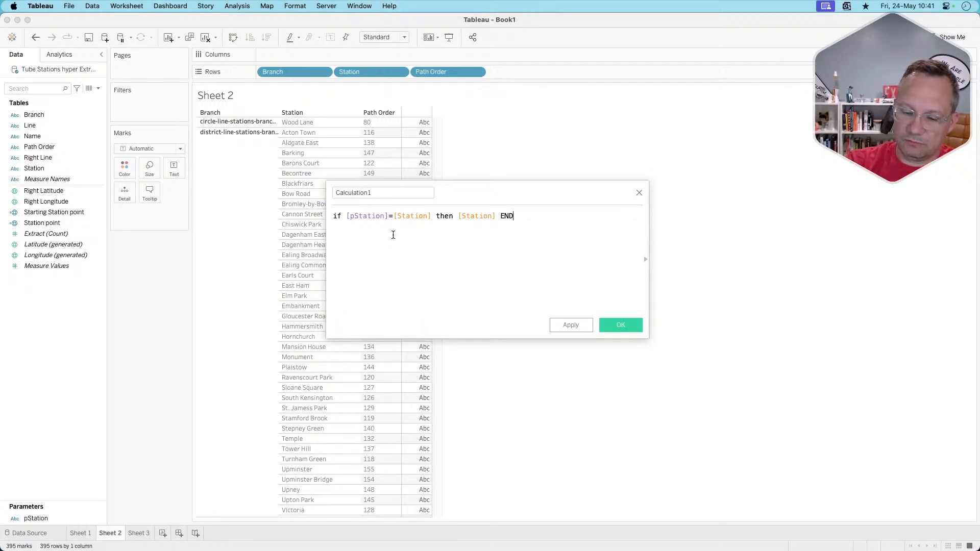
Wrap the conditional formula in a level of detail expression that takes its minimum: {min(if [pStation]=[Station] then [Station] END)}.
text(){m)
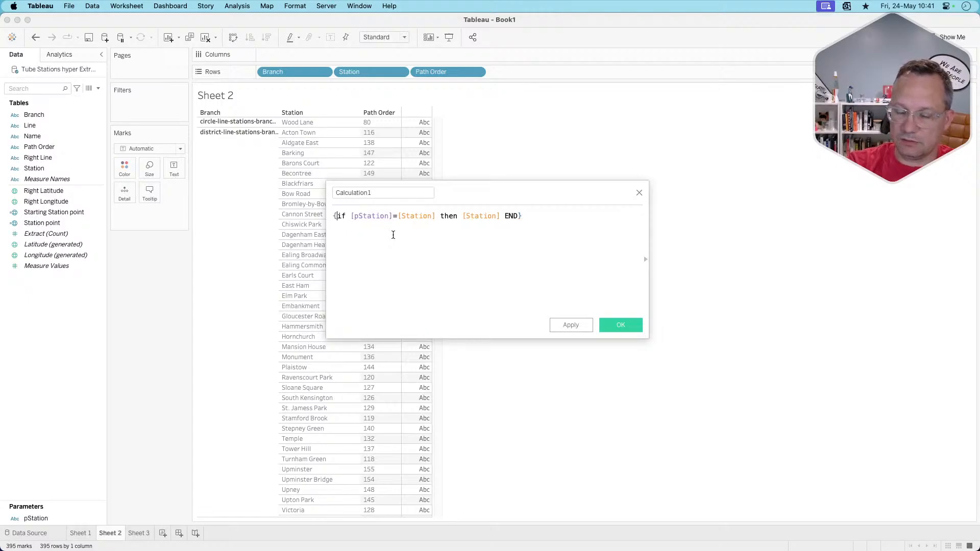
text(in()
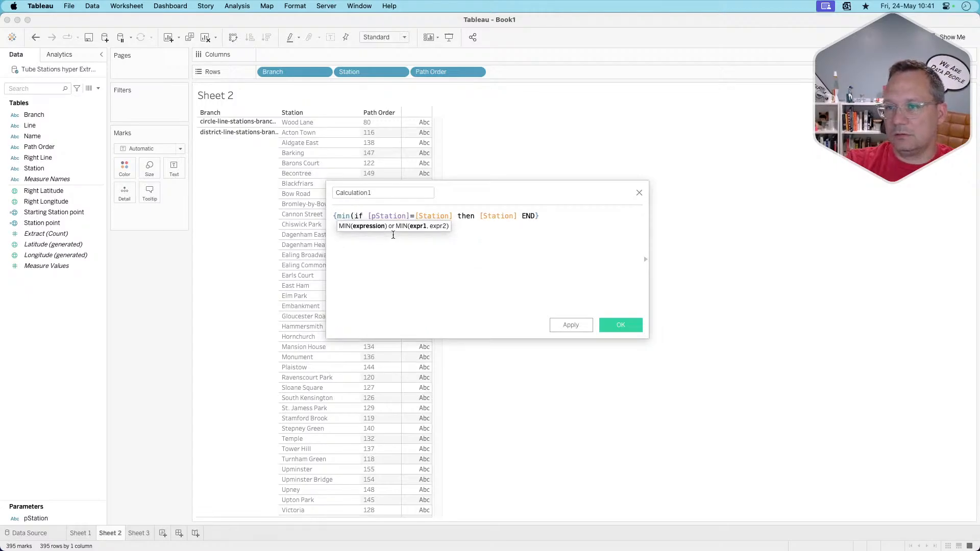
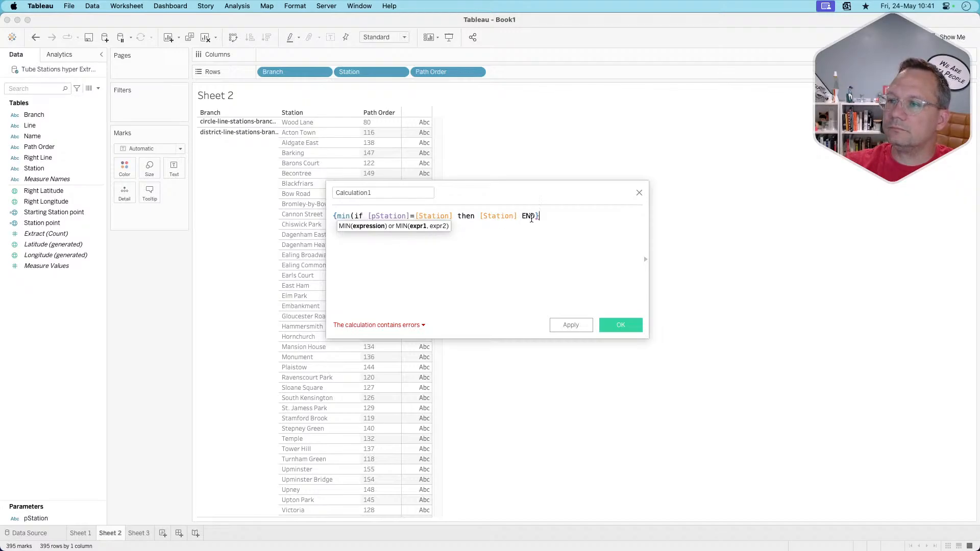
mouse_move(533, 215)
text())
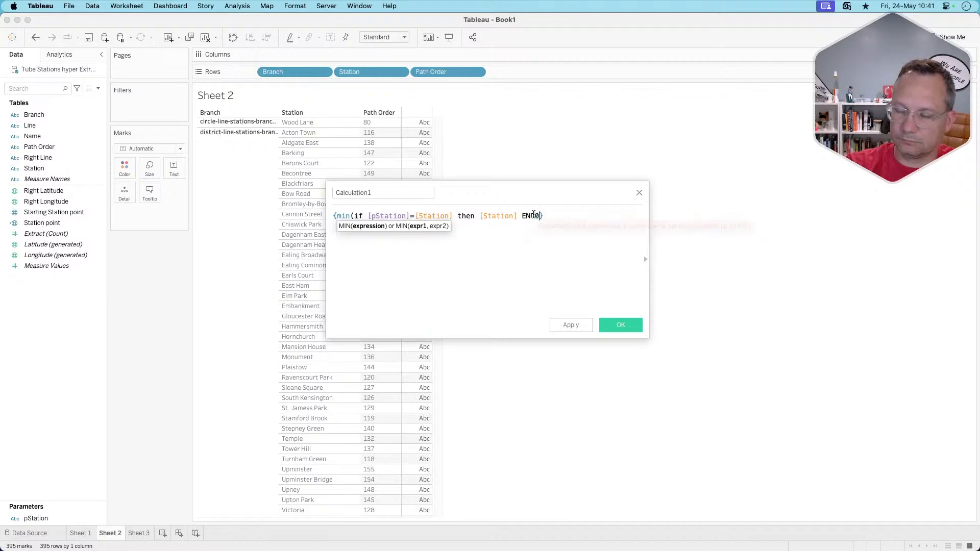
key(BackSpace)
text())
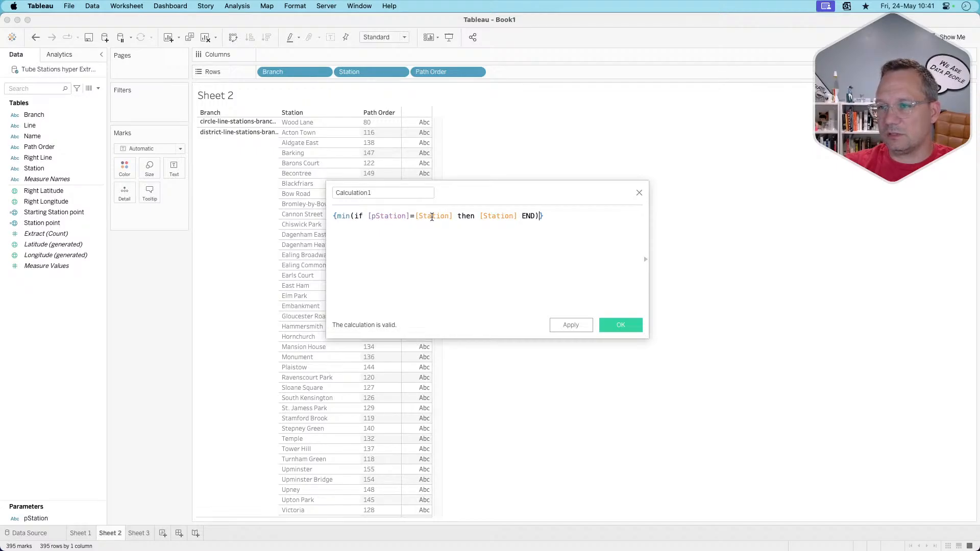
Change the field returned by the inner condition to [Branch].
click(506, 217)
double_click(507, 217)
text(br)
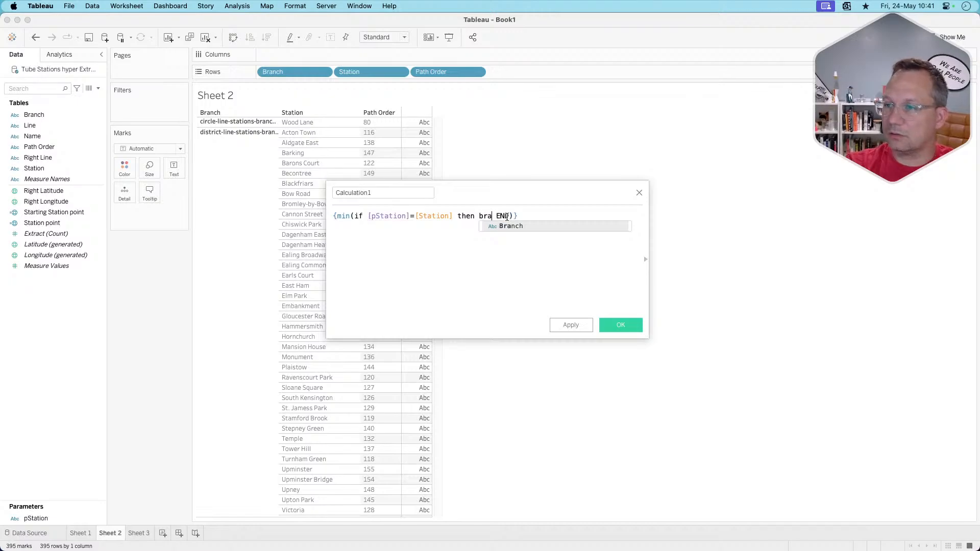
key(Return)
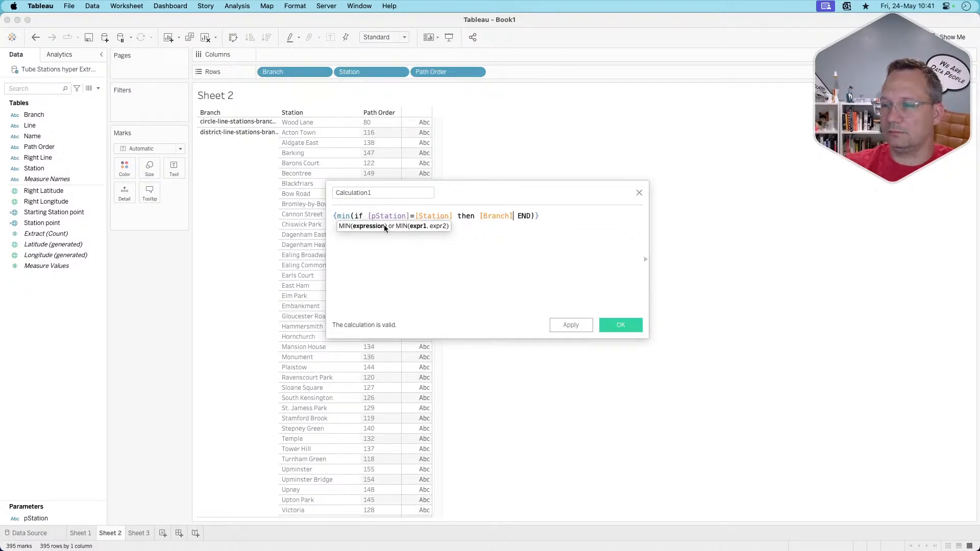
Enclose the expression in an outer condition: if [Branch]= the min expression then [Station] END.
click(333, 216)
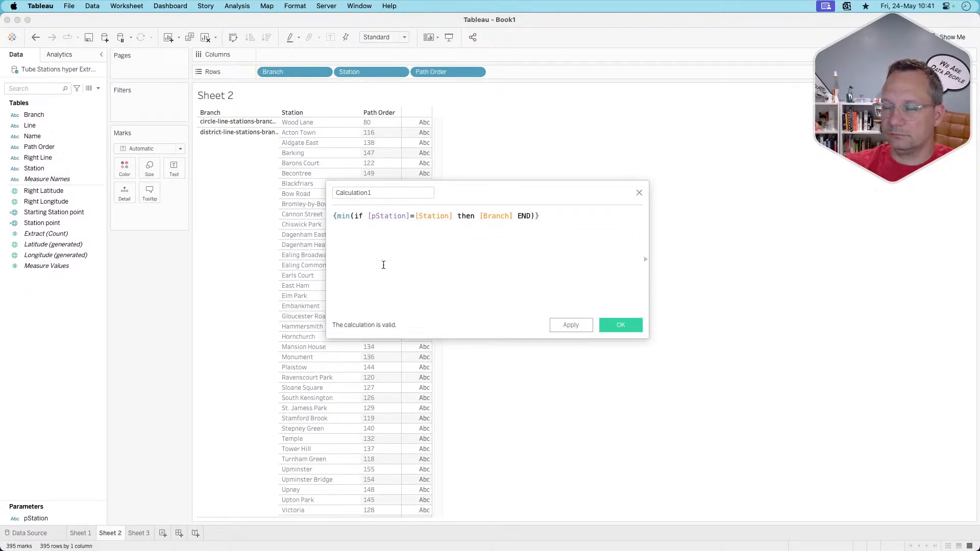
key(Return)
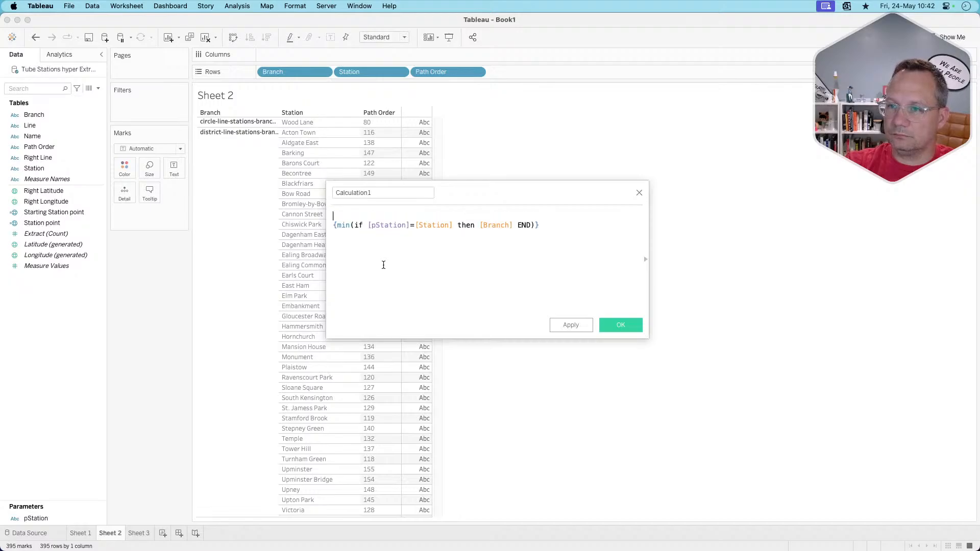
text(if bra)
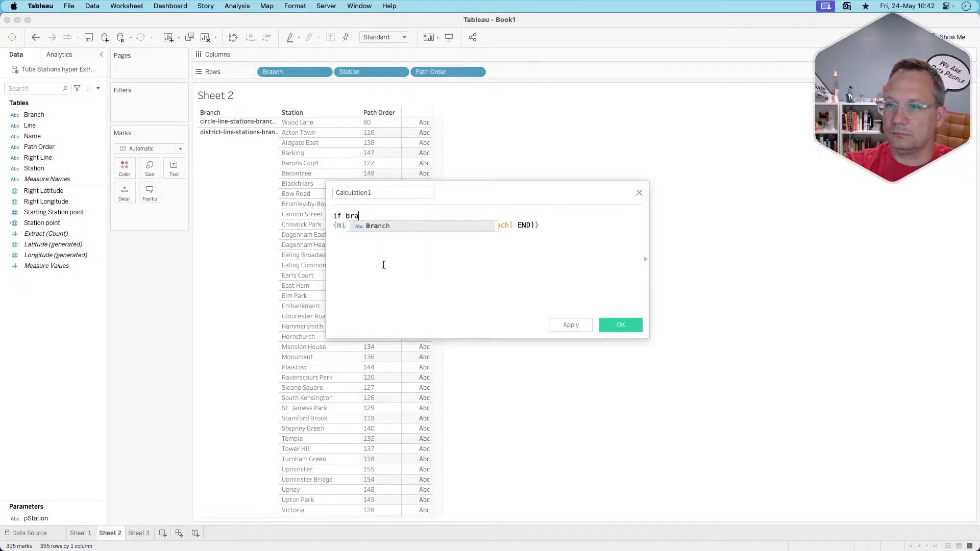
text(n)
key(Return)
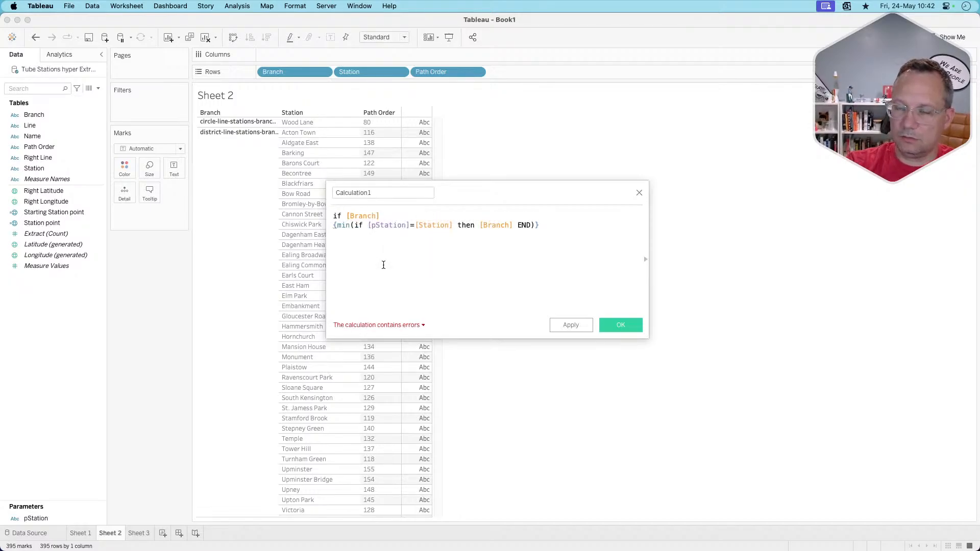
text(=)
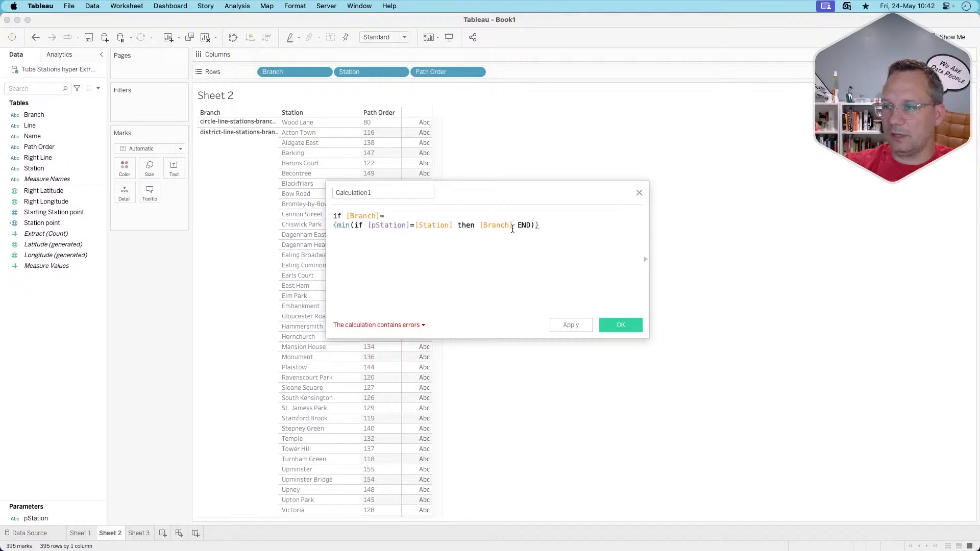
click(549, 224)
text(then )
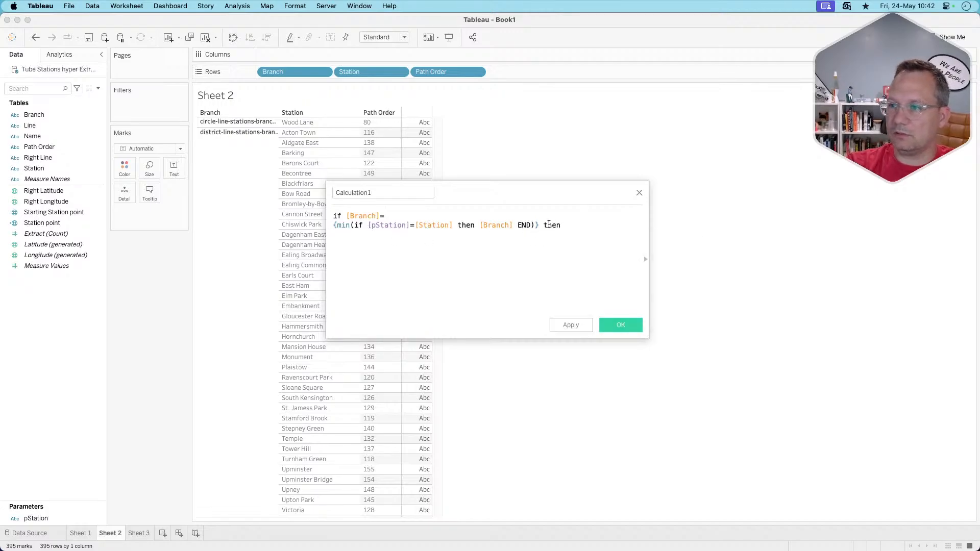
text([Station] )
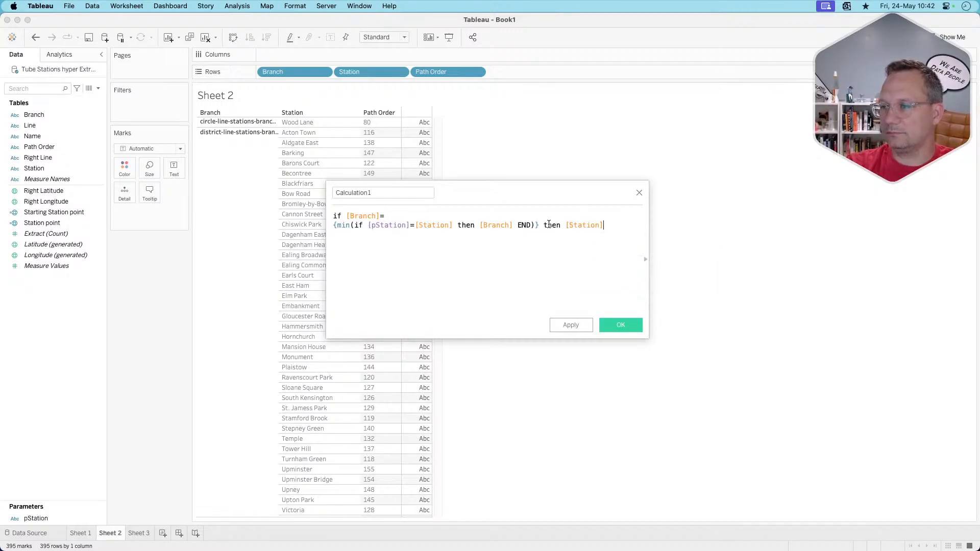
text(END)
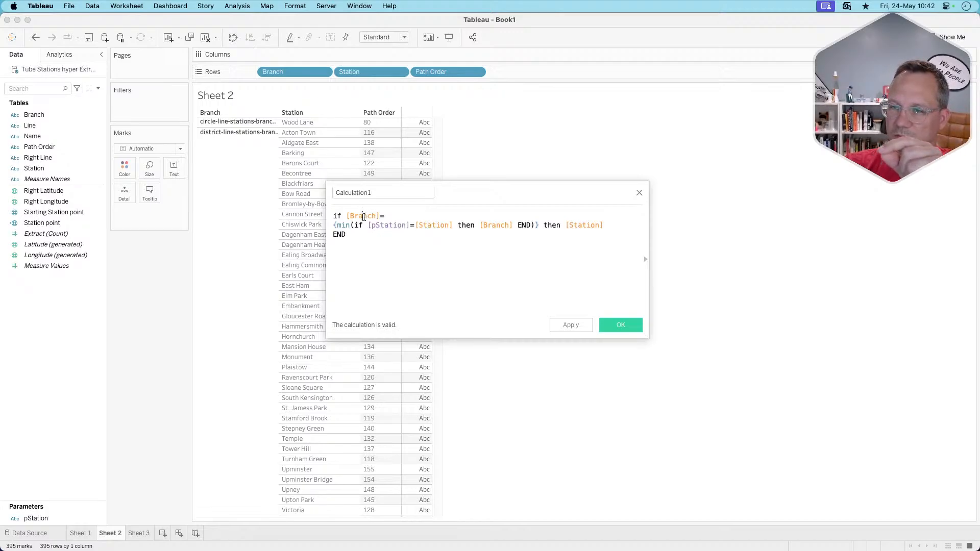
drag(378, 216, 347, 216)
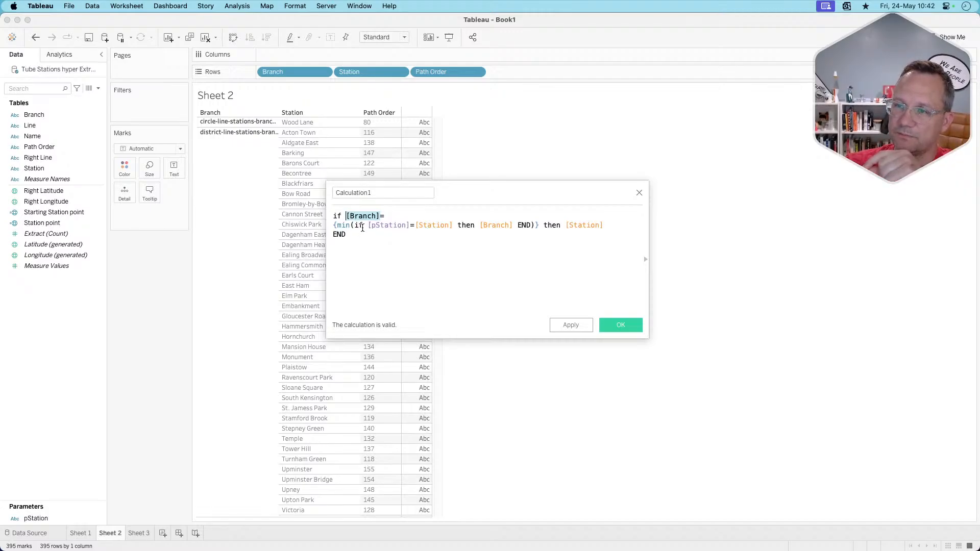
click(362, 227)
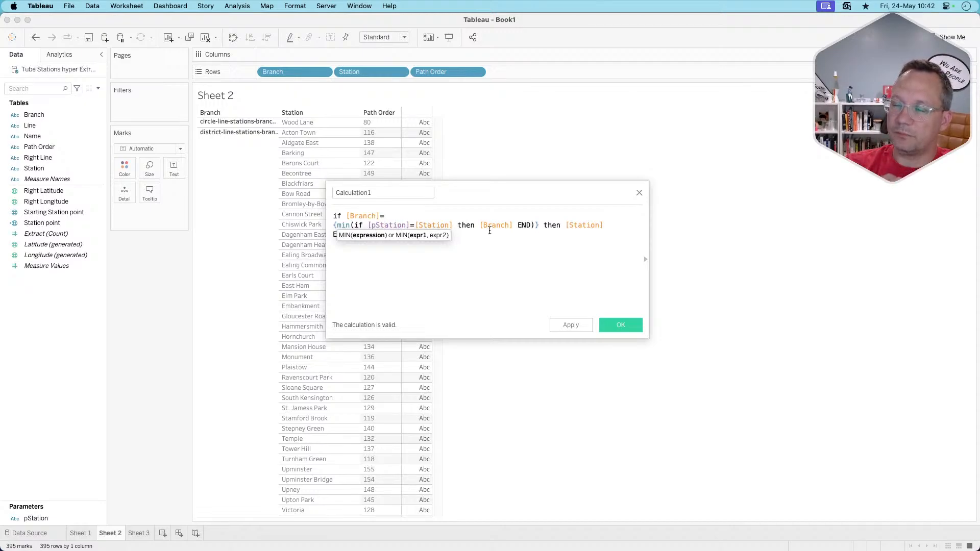
click(389, 226)
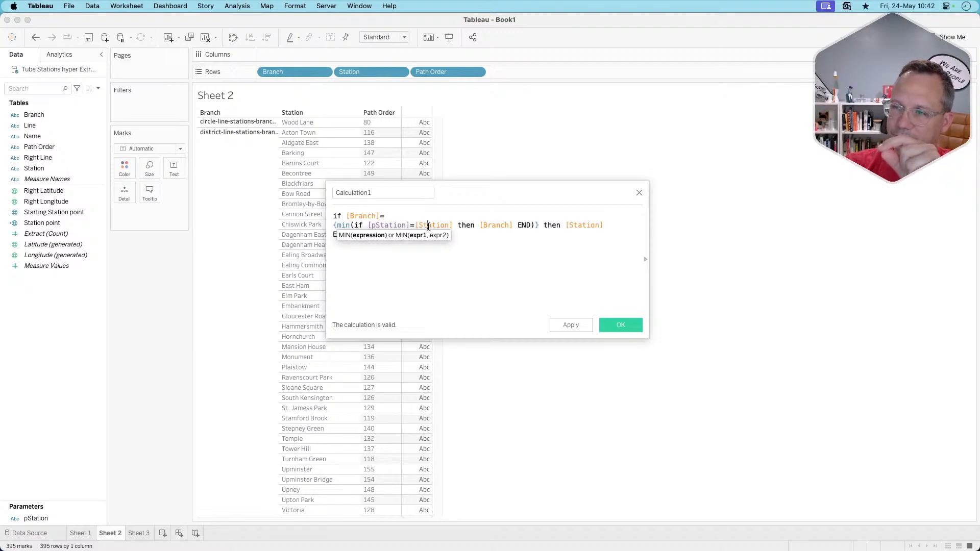
click(427, 225)
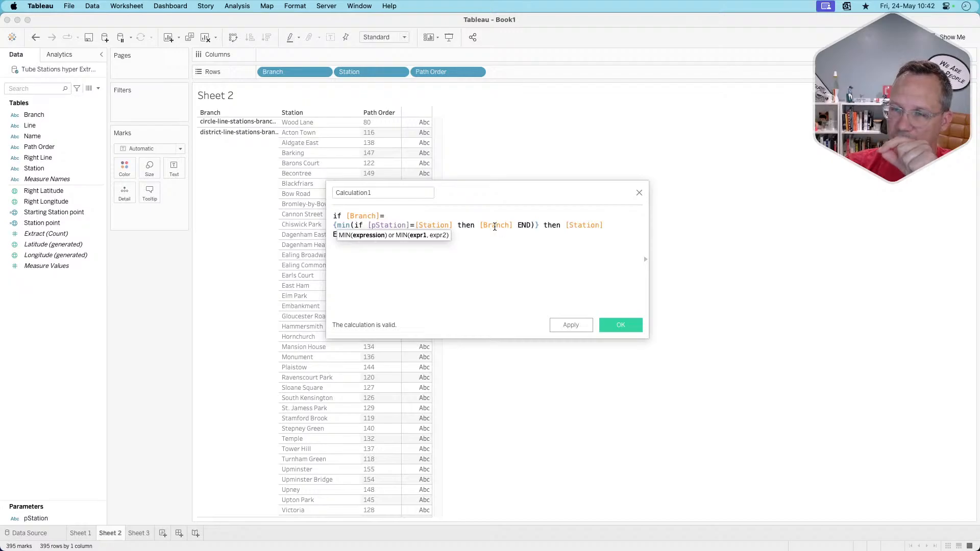
click(455, 249)
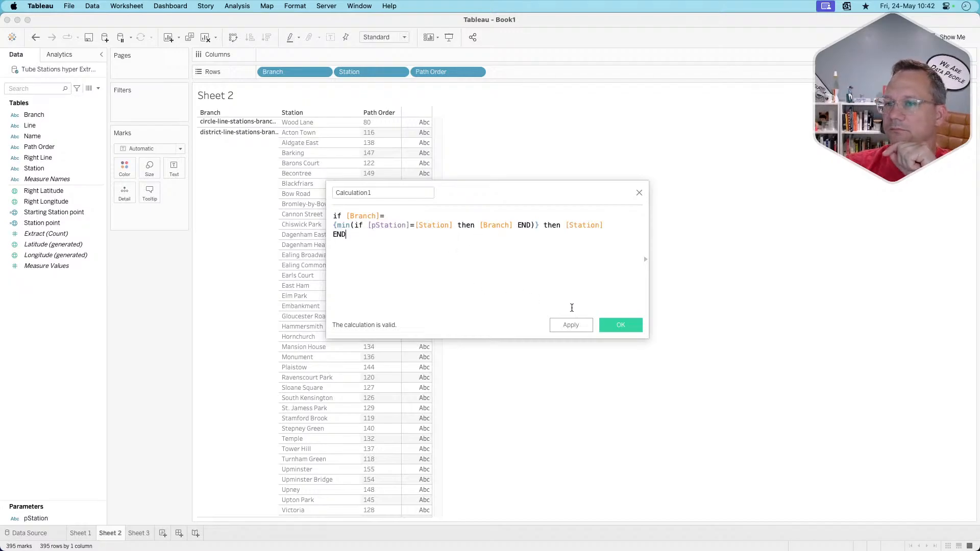
Name the calculated field Ending Stations and save it.
click(389, 195)
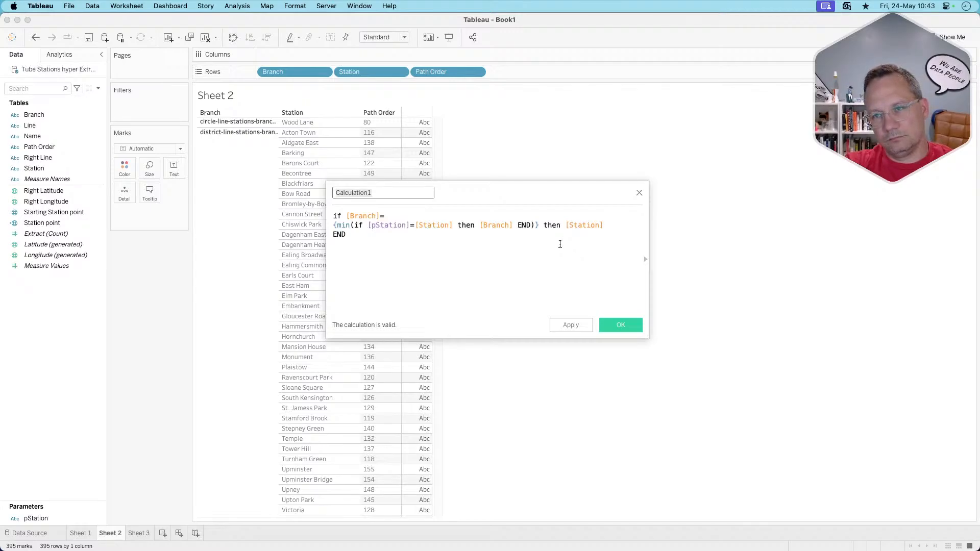
text(Endi)
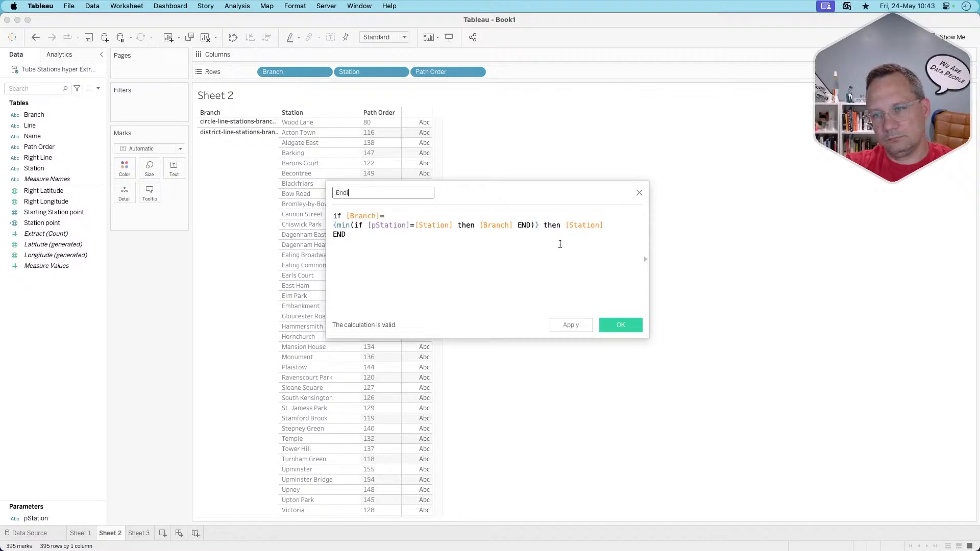
text(ng Stat)
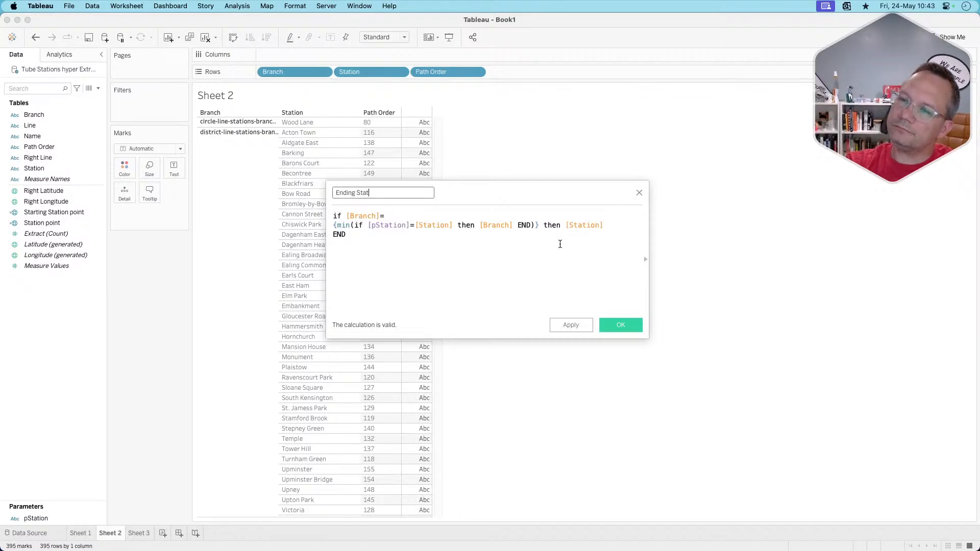
text(eions)
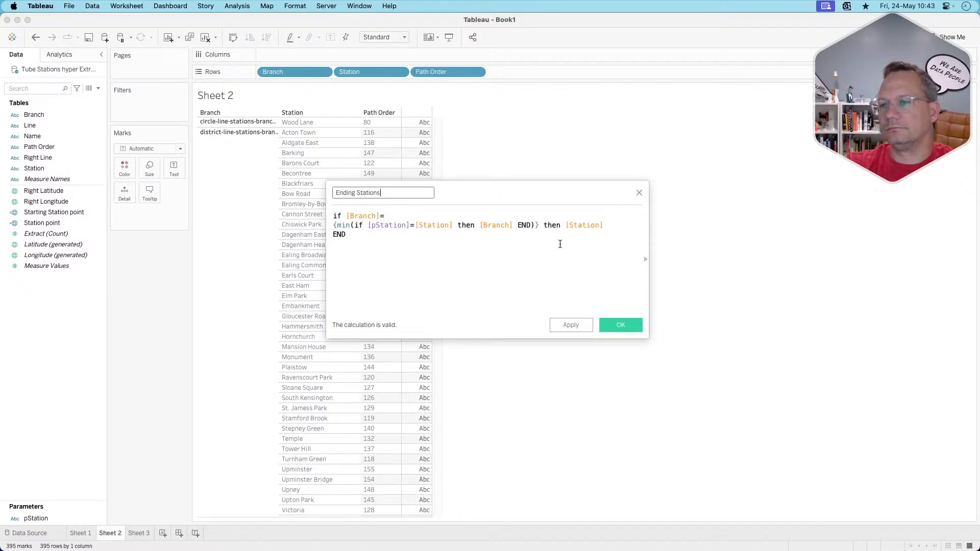
click(612, 322)
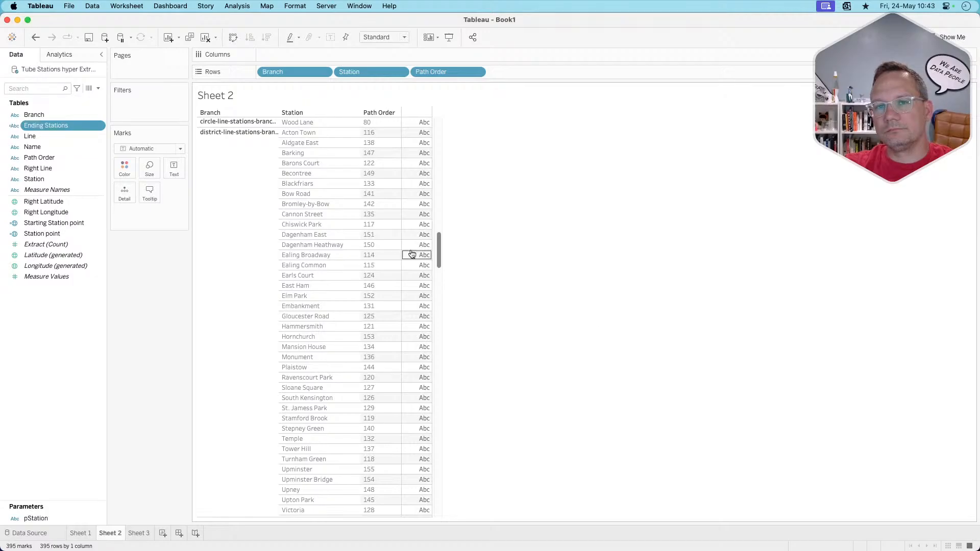
Add the Ending Stations field to the rows of Sheet 2 and check its values across the branches.
right_click(63, 126)
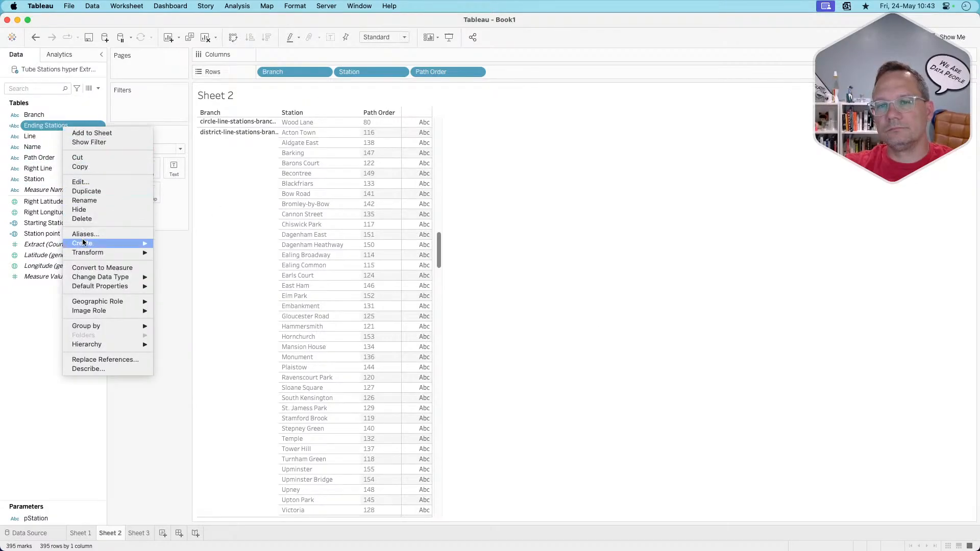
click(27, 361)
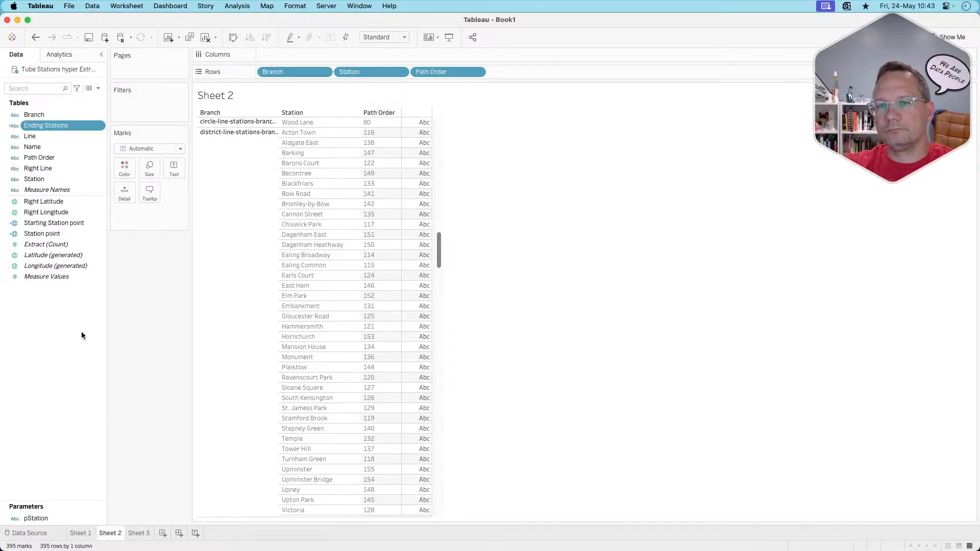
double_click(61, 126)
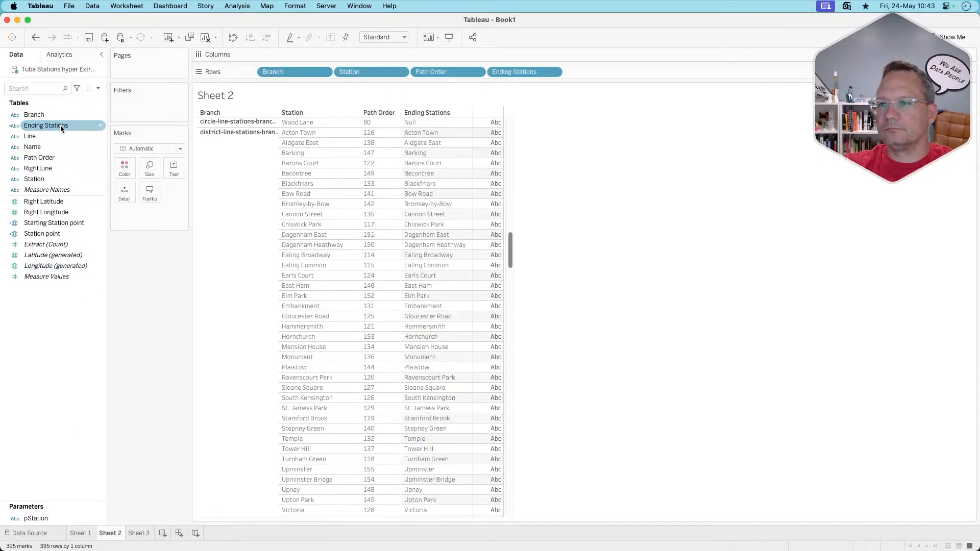
scroll(430, 212, down, 5)
scroll(430, 213, down, 10)
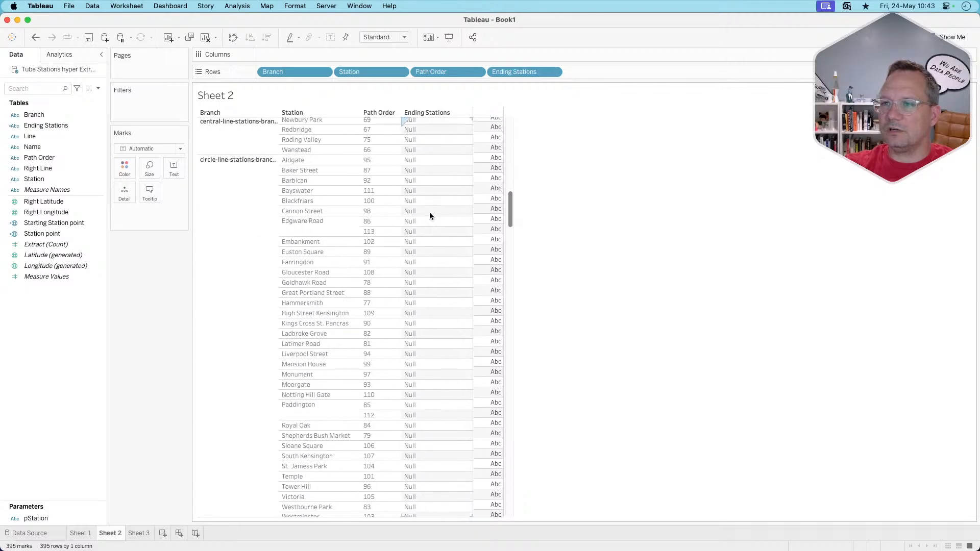
scroll(429, 215, down, 20)
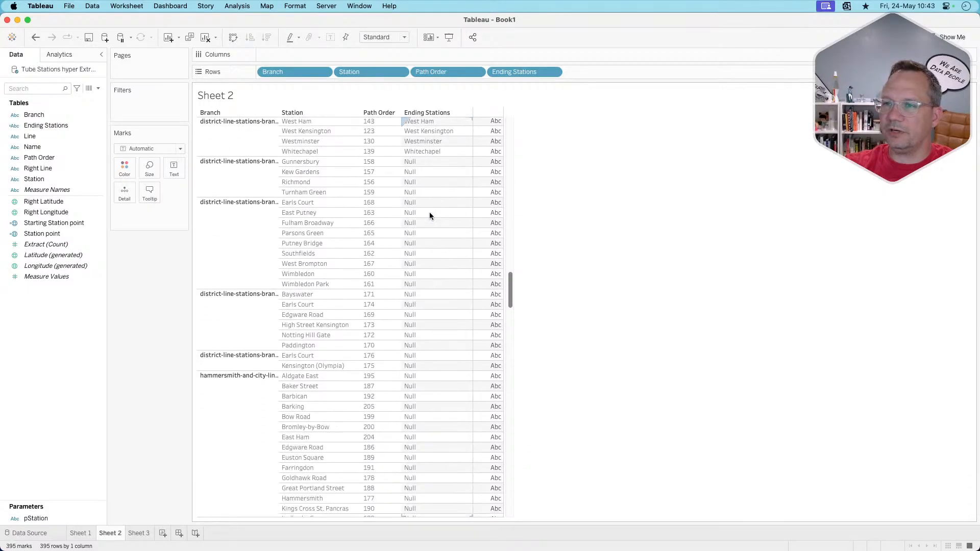
scroll(430, 216, up, 20)
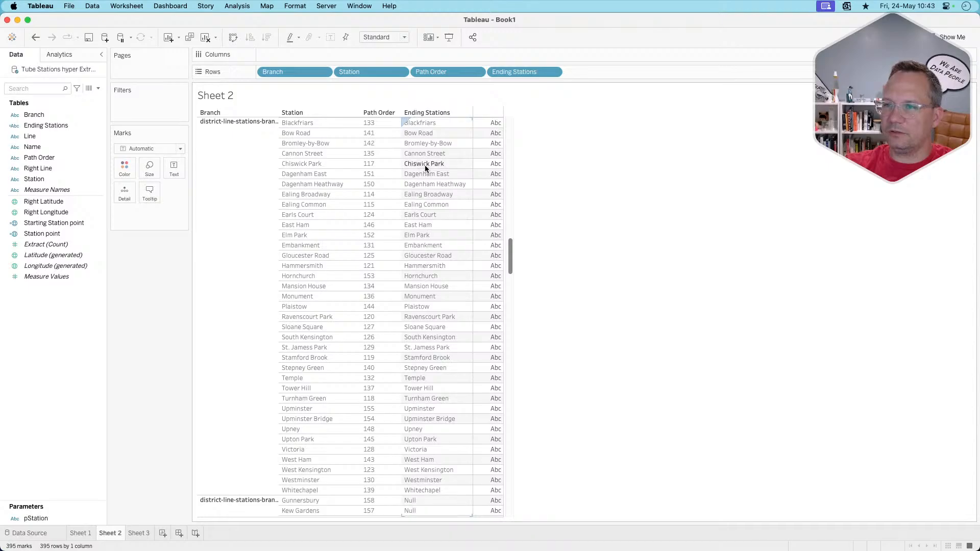
scroll(427, 191, up, 3)
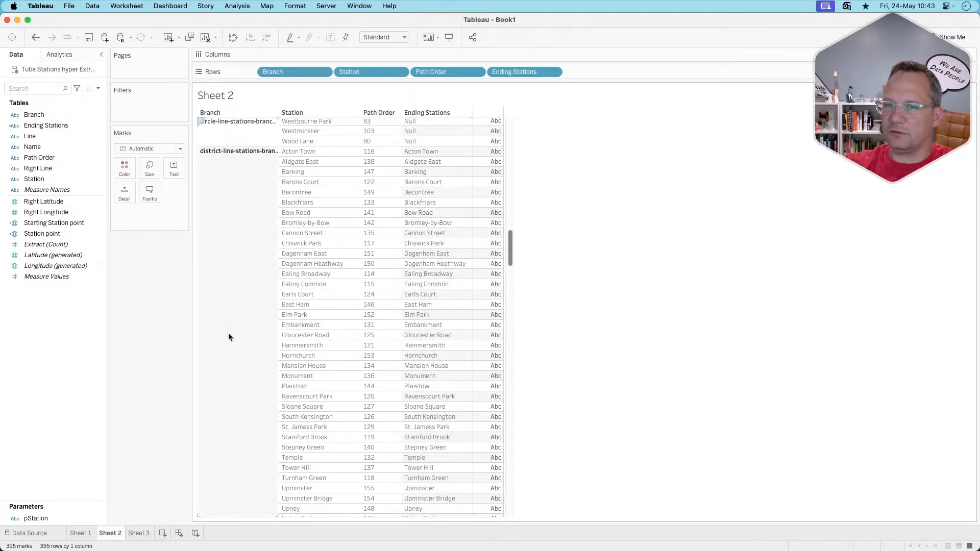
Create a set from the Ending Stations field with Barking as its only selected member, keeping the suggested name.
right_click(58, 125)
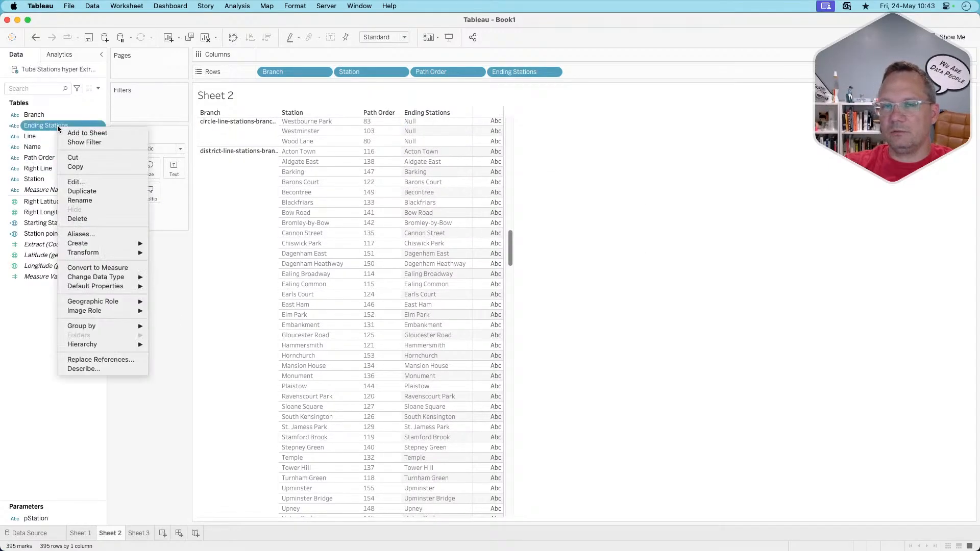
mouse_move(133, 243)
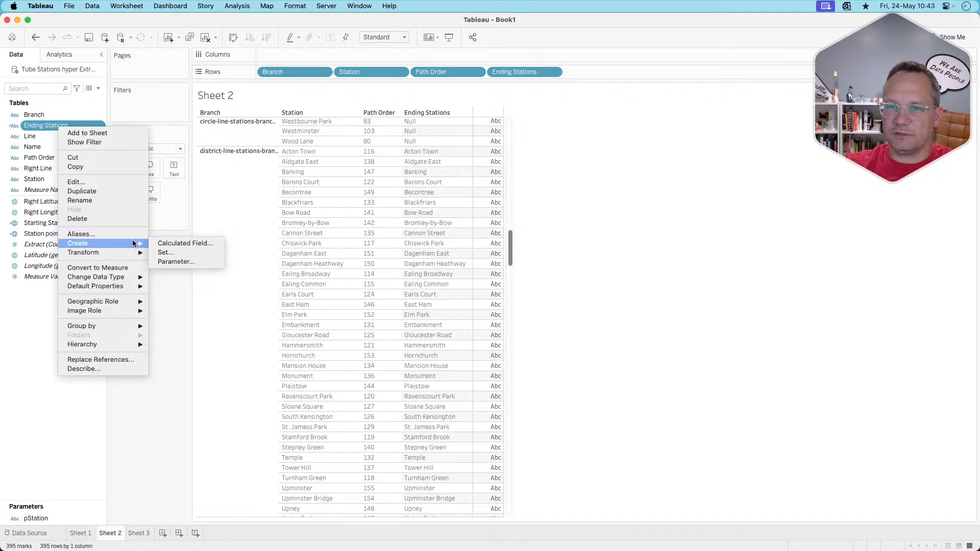
click(167, 253)
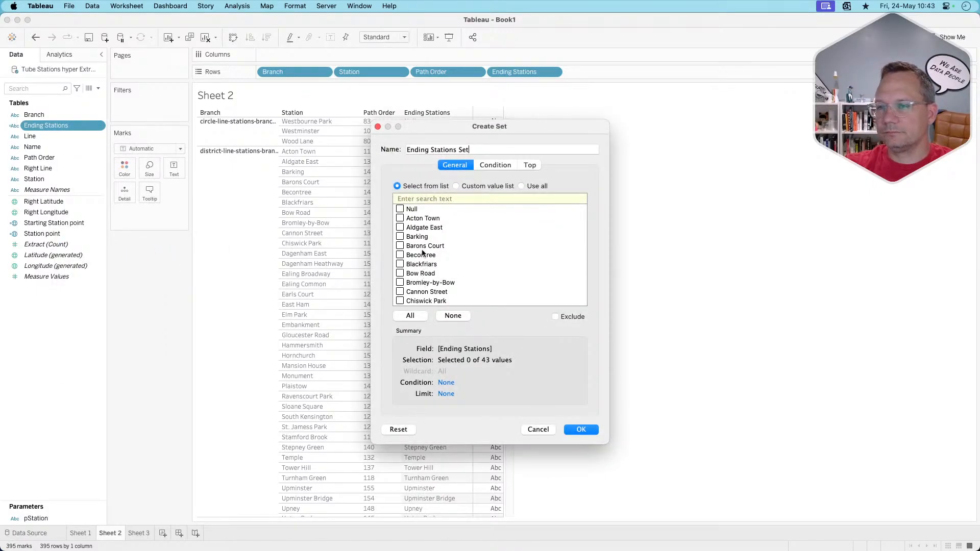
click(400, 237)
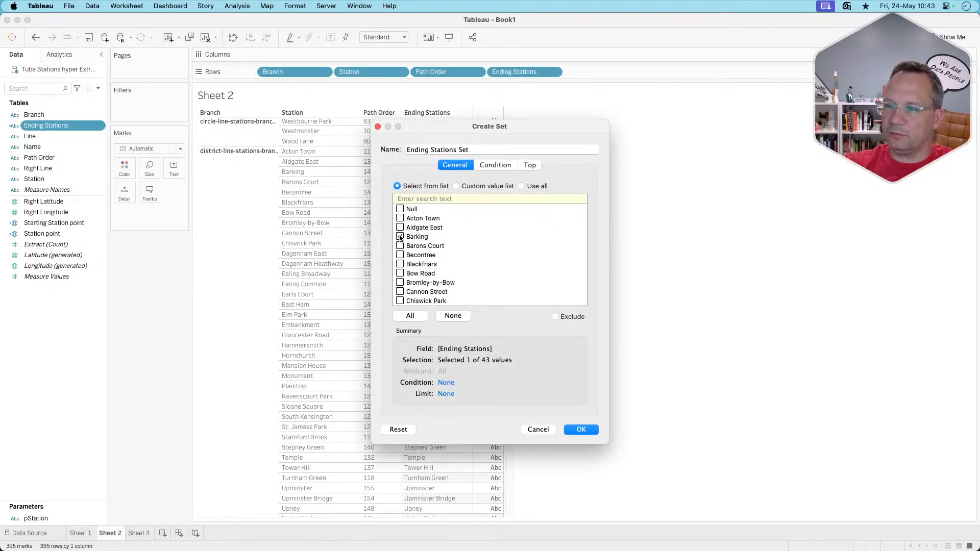
triple_click(461, 150)
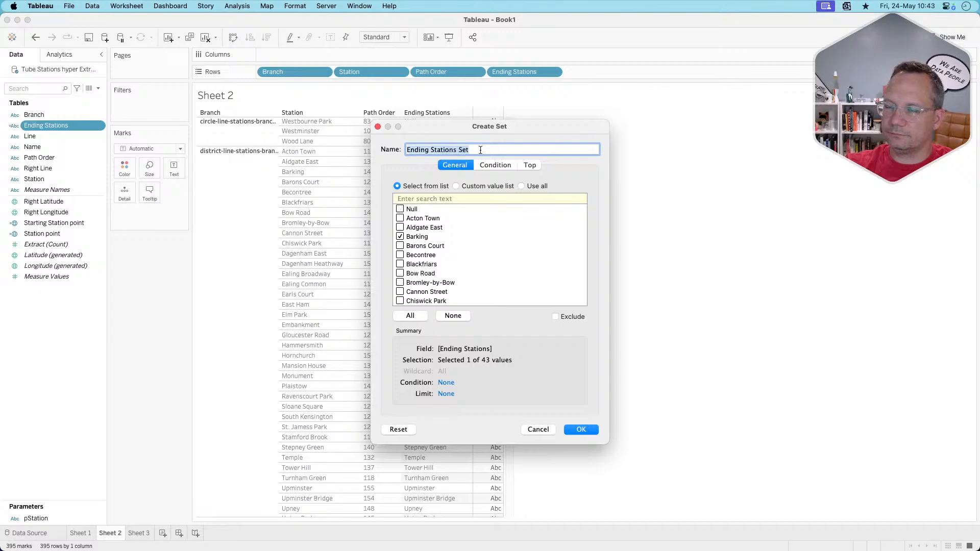
click(480, 150)
click(581, 429)
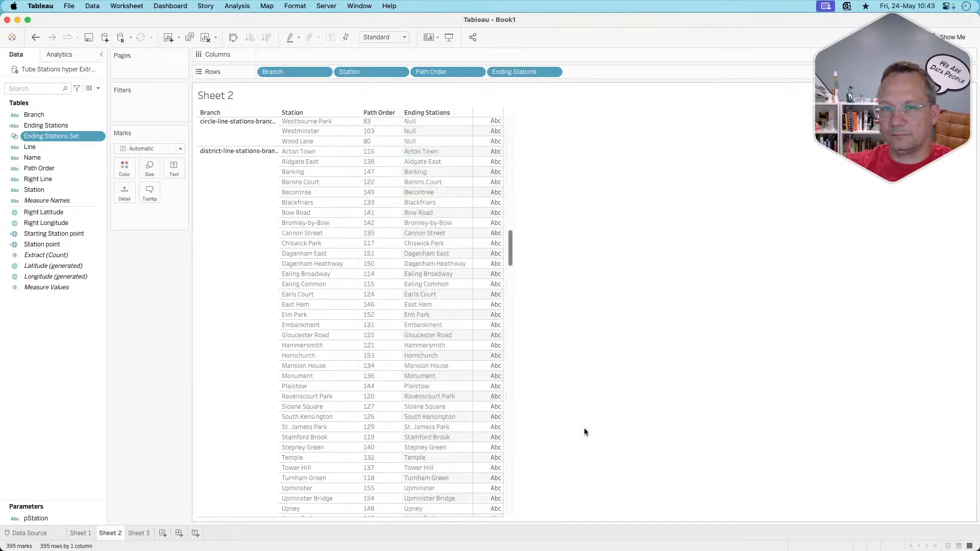
click(67, 397)
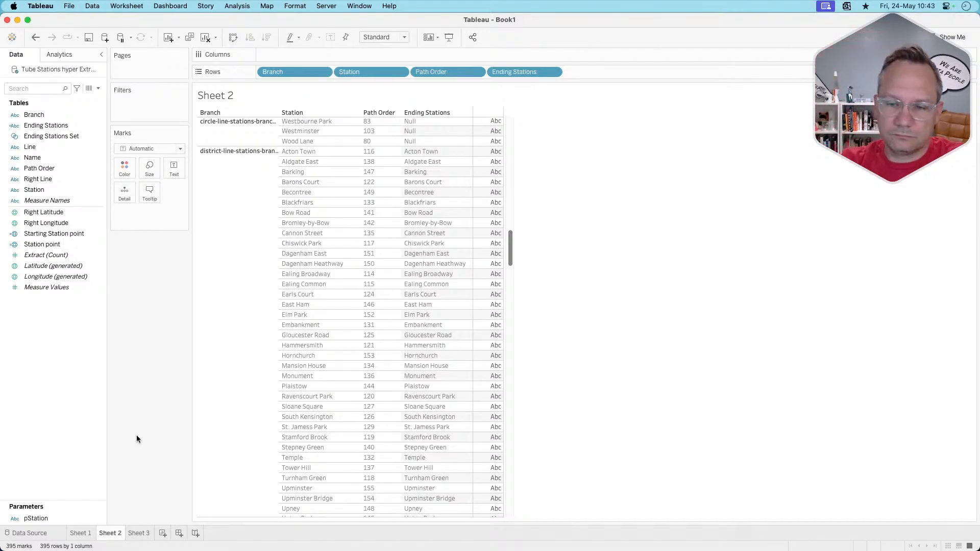
On Sheet 1, delete the Starting Station point field from the data source even though Sheet 3 uses it.
click(80, 534)
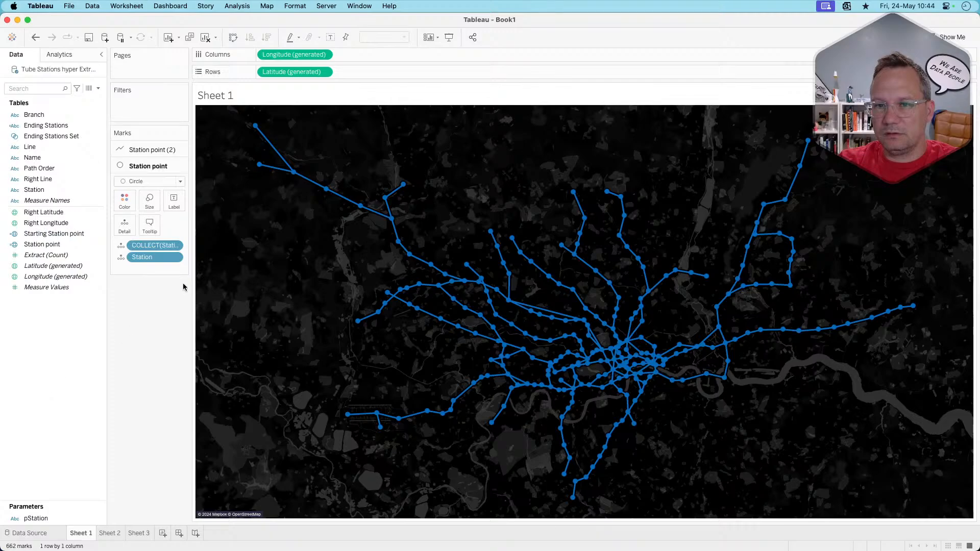
right_click(57, 236)
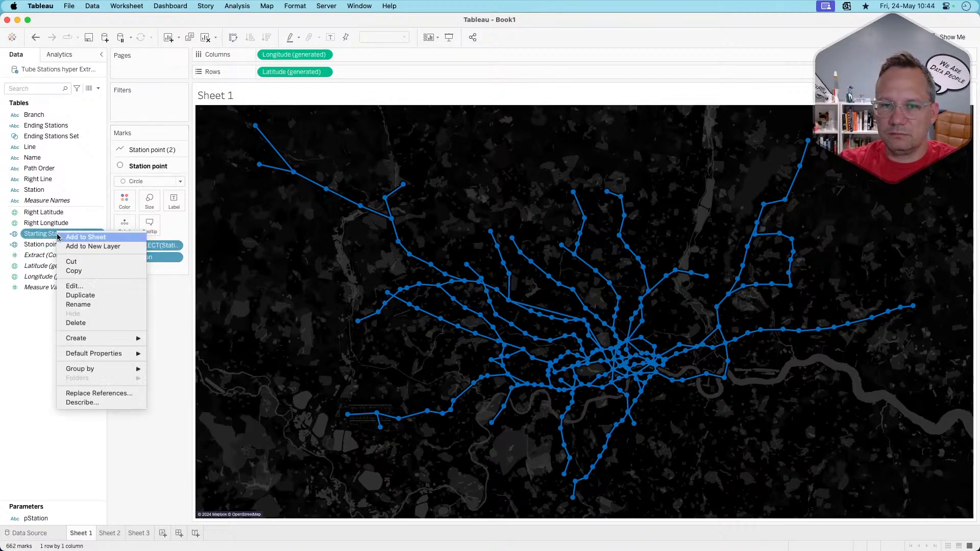
click(76, 322)
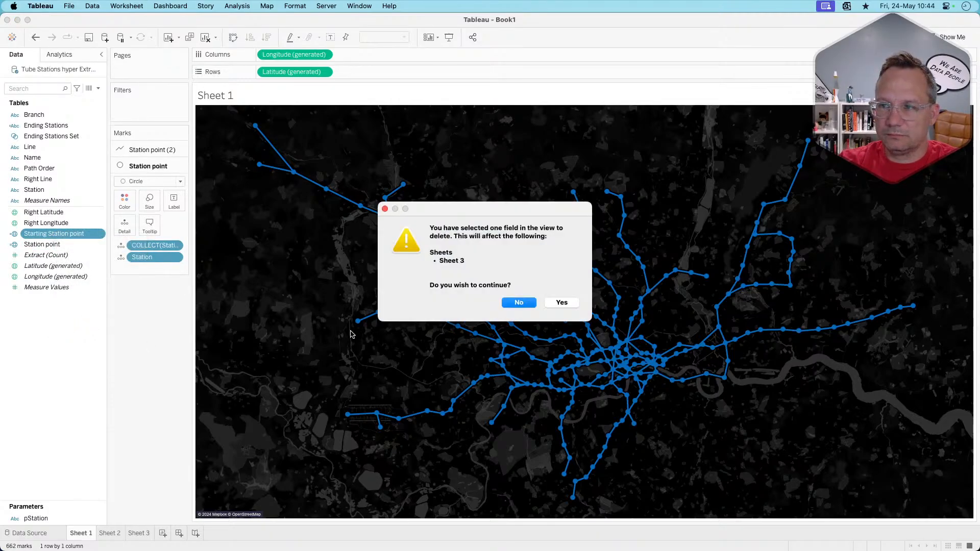
click(553, 304)
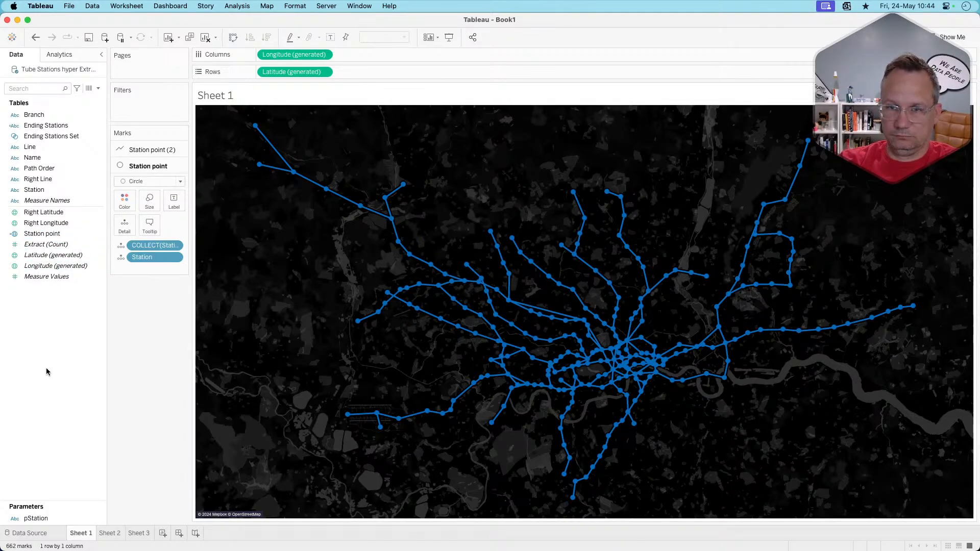
click(57, 236)
drag(57, 235, 280, 128)
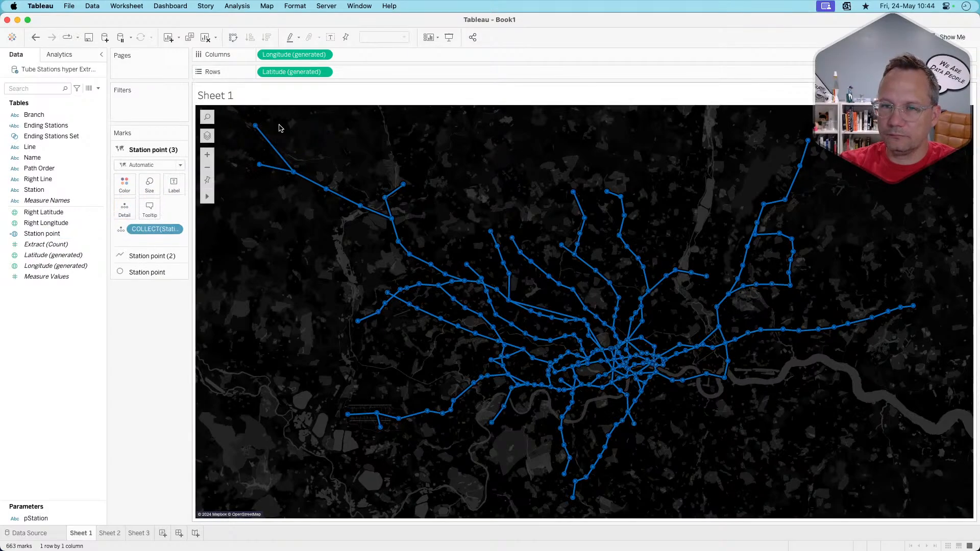
click(127, 185)
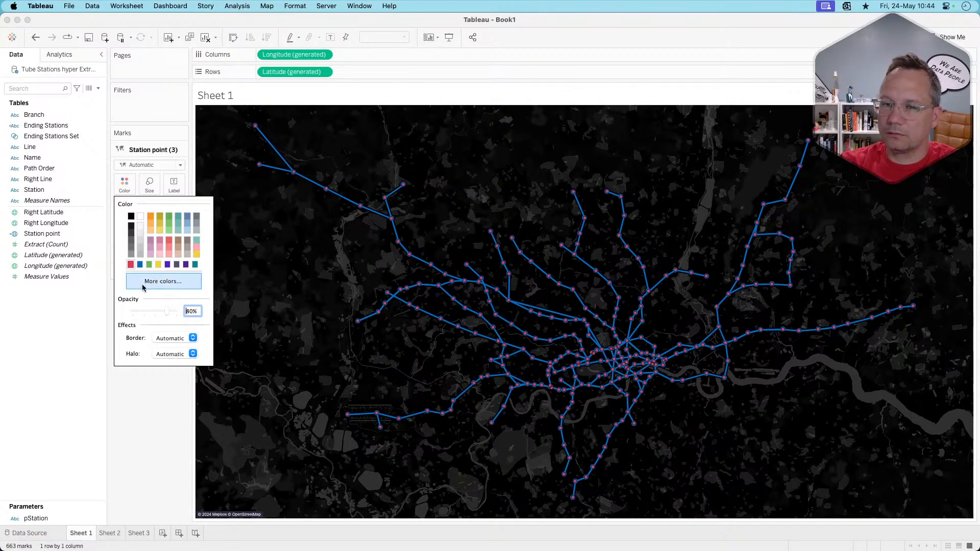
click(84, 324)
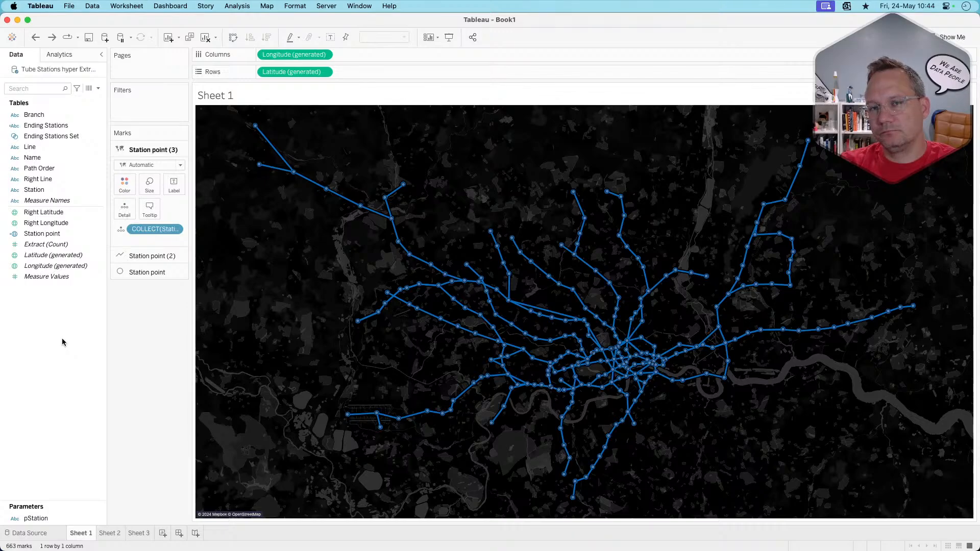
right_click(61, 352)
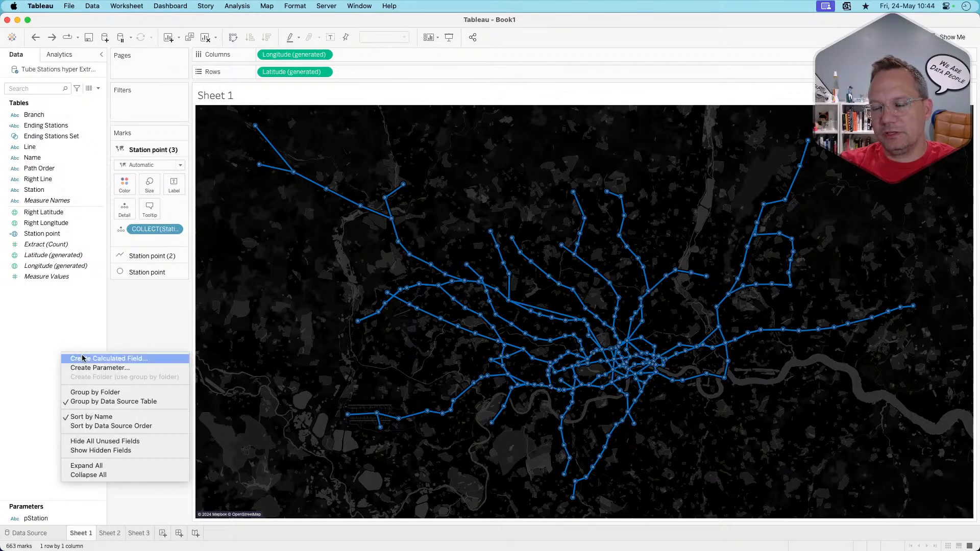
click(90, 328)
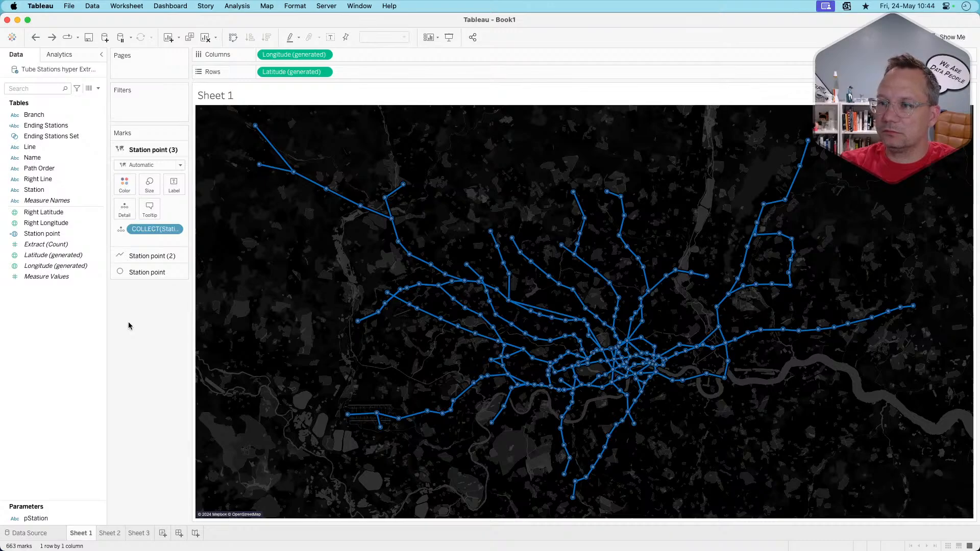
key(super+z)
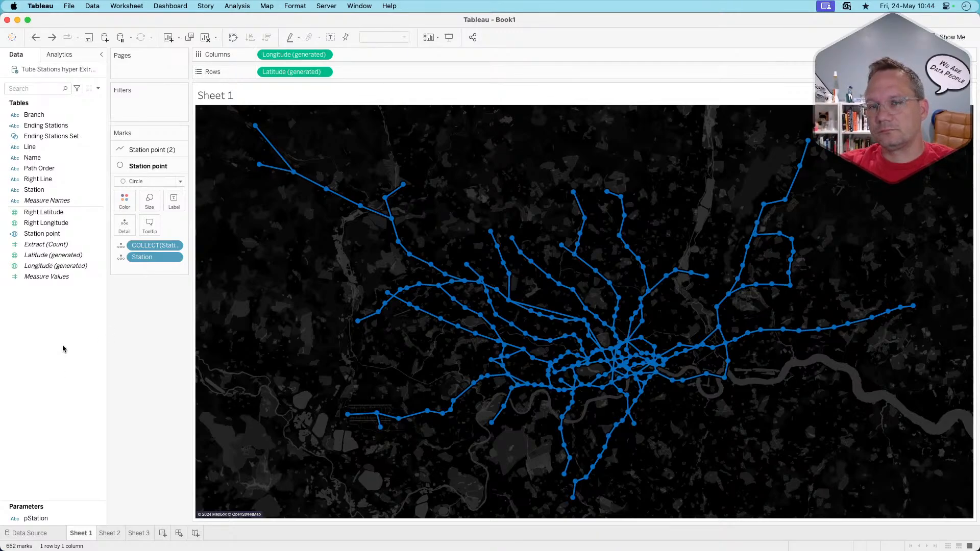
Check the selected members in the definition of the Ending Stations Set.
right_click(57, 138)
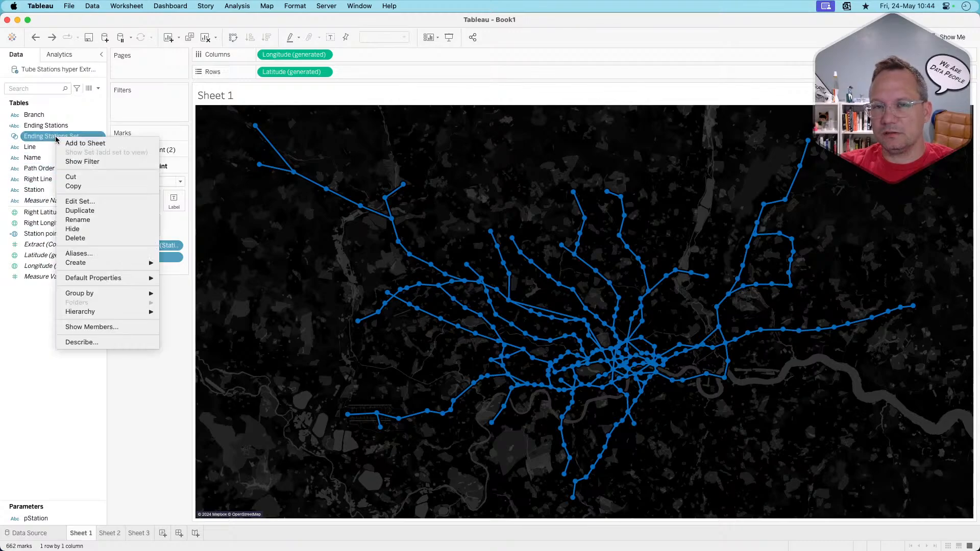
click(80, 202)
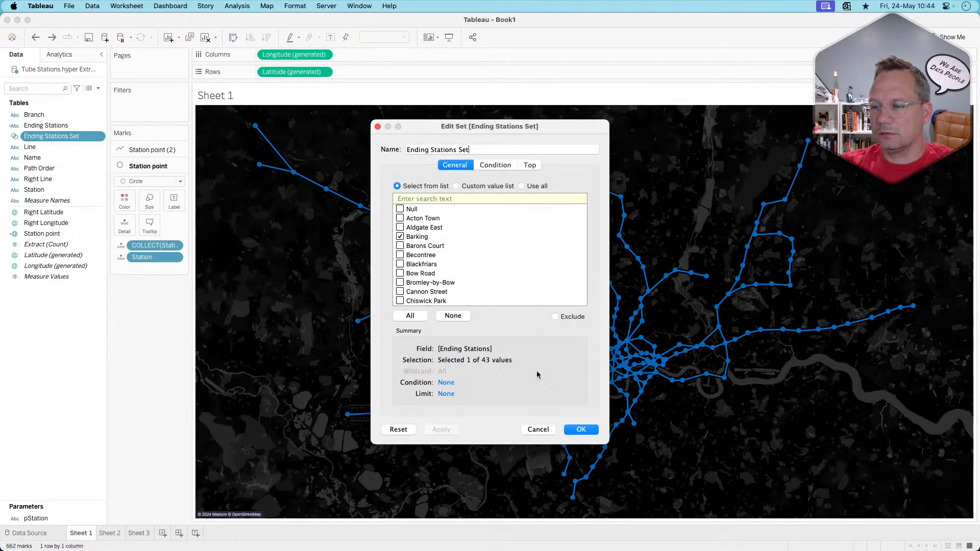
click(581, 430)
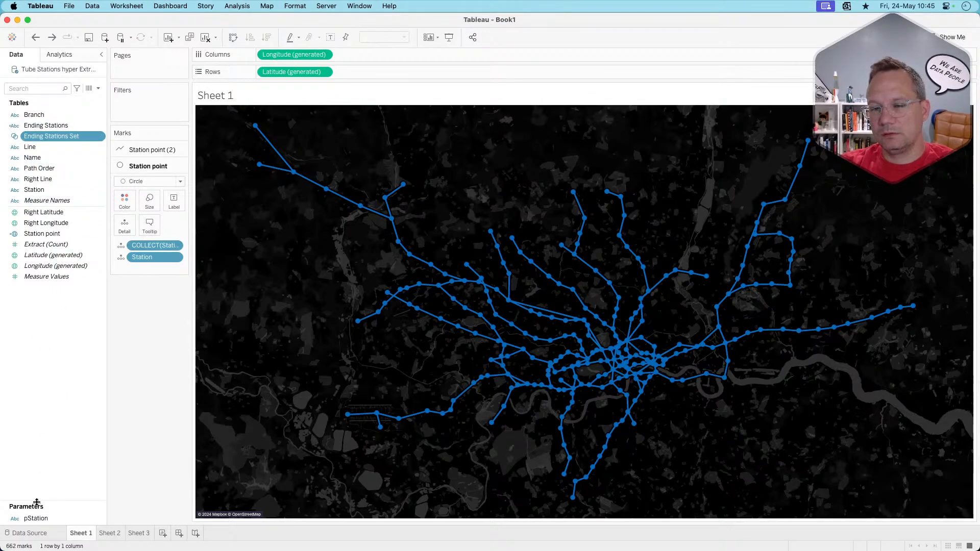
Start a new calculated field named Route Points.
right_click(48, 337)
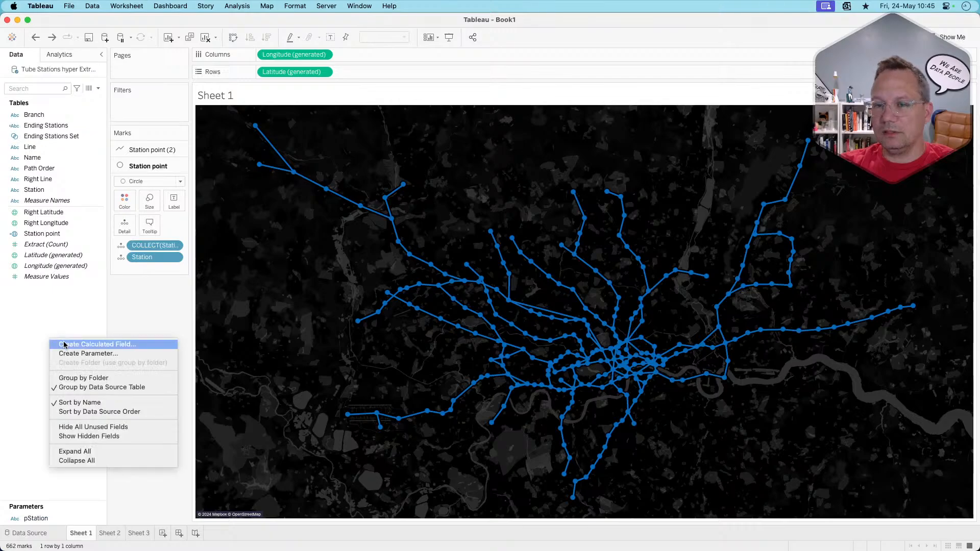
click(63, 344)
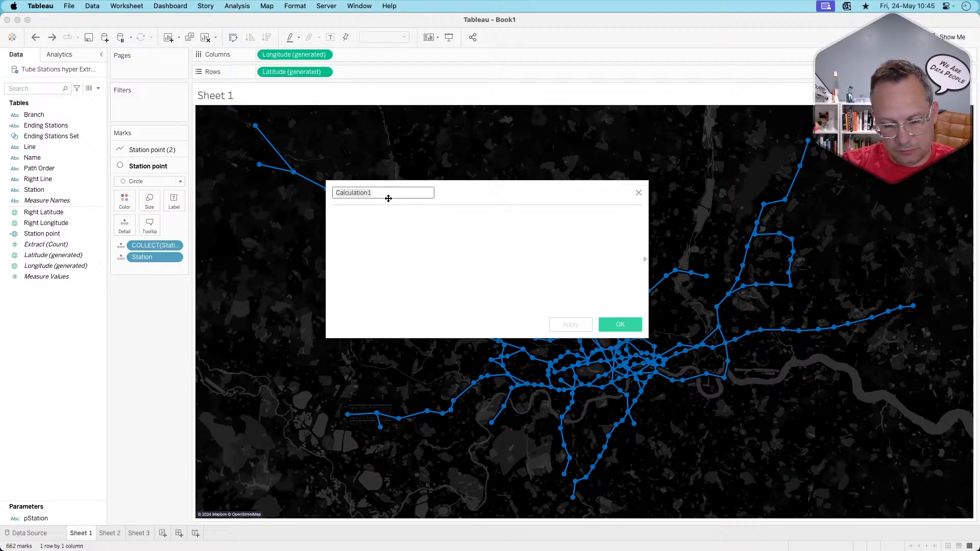
text(Route )
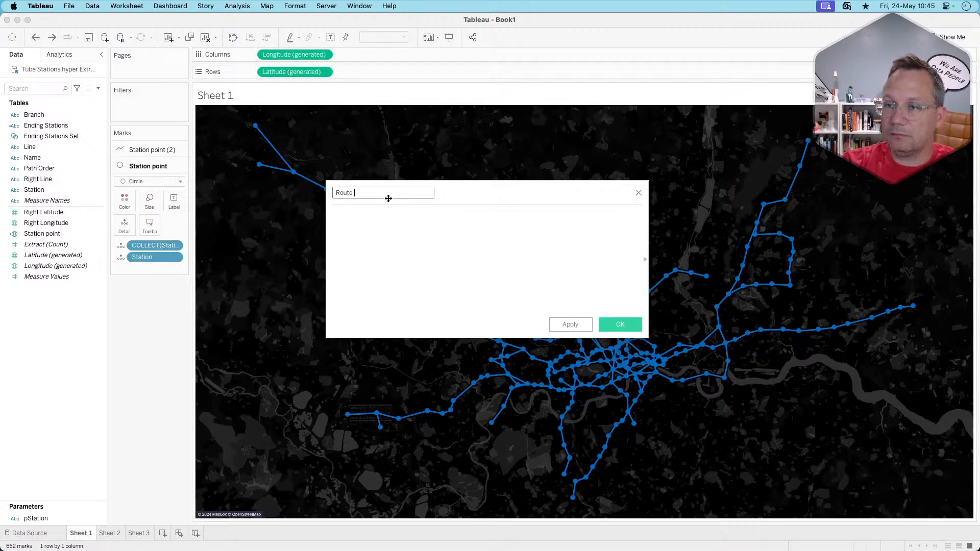
text(Points)
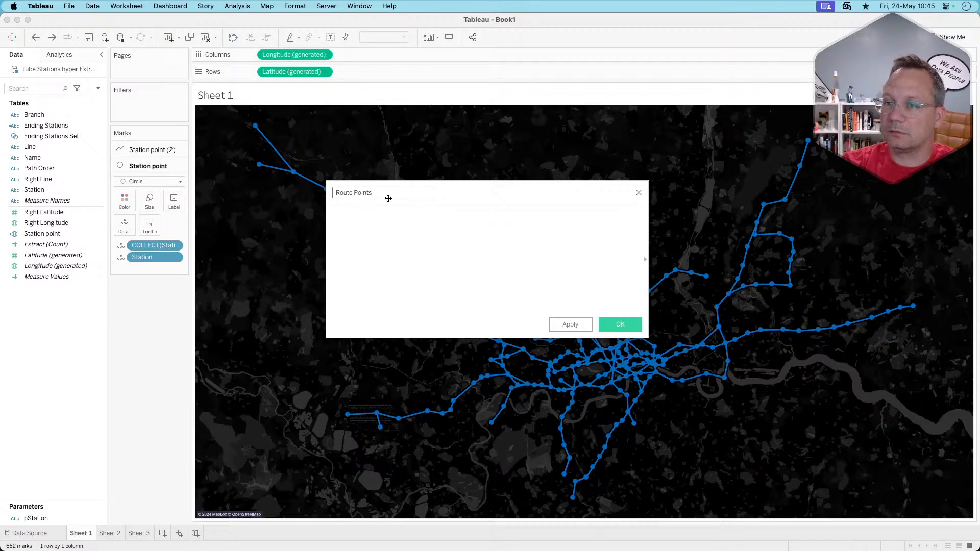
key(Tab)
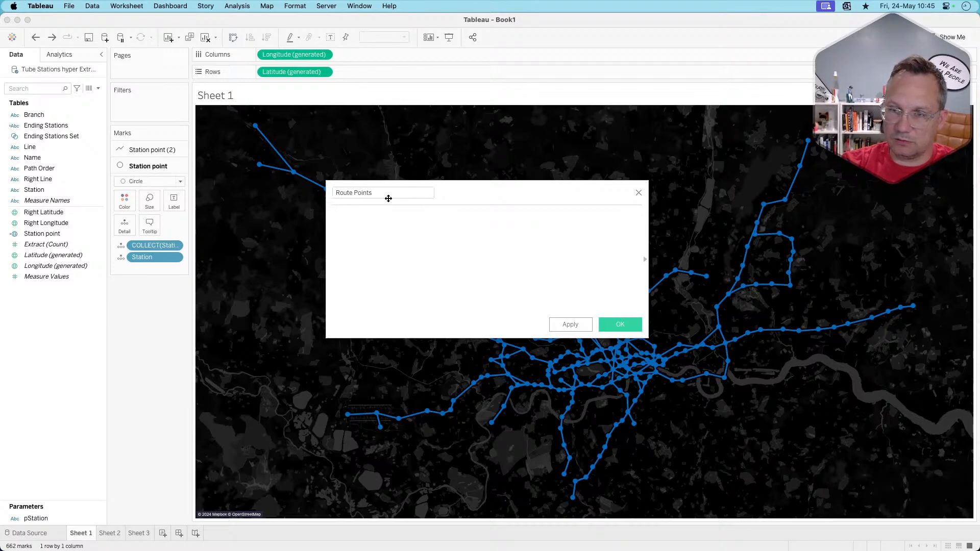
Begin the formula with the condition if [pStation]=[Station], consulting the published tube map in the browser for reference.
text(if)
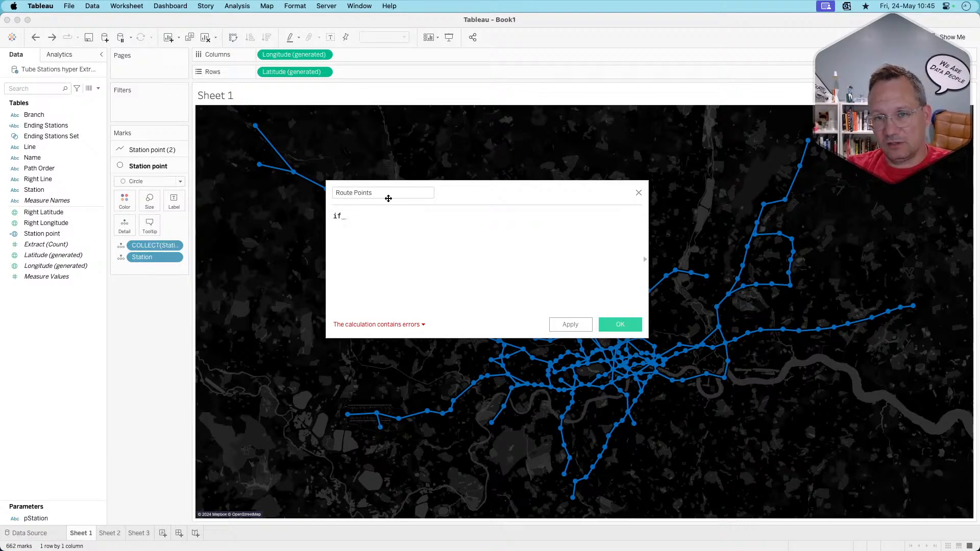
key(super+Tab)
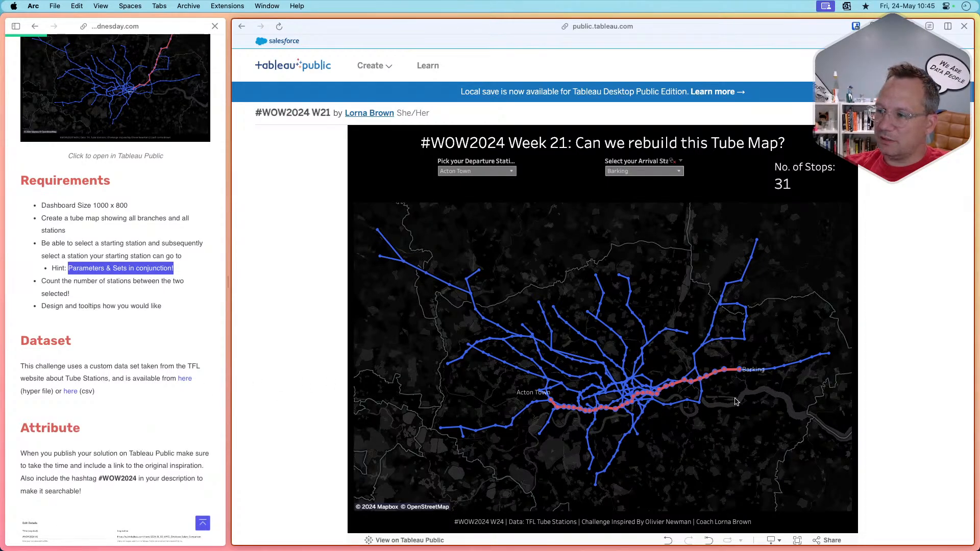
key(super+Tab)
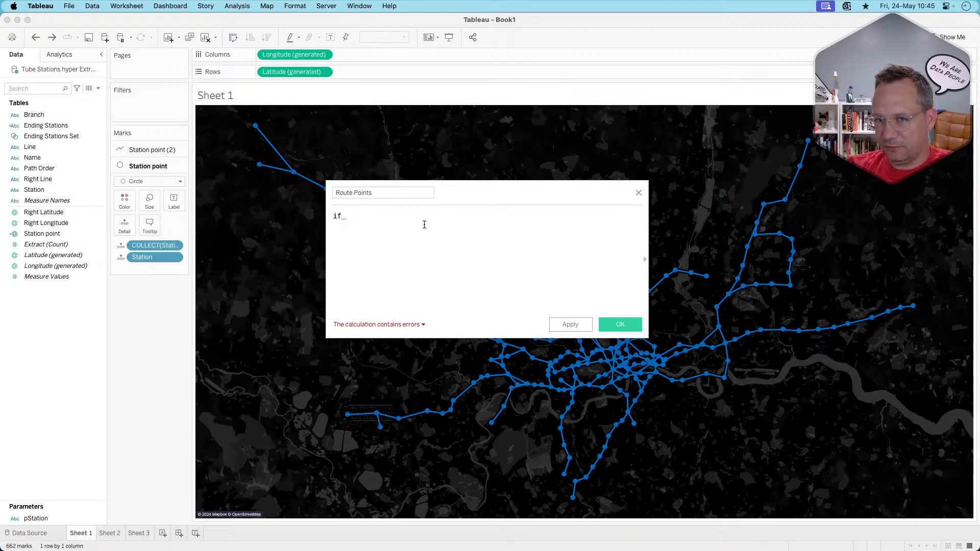
text([p)
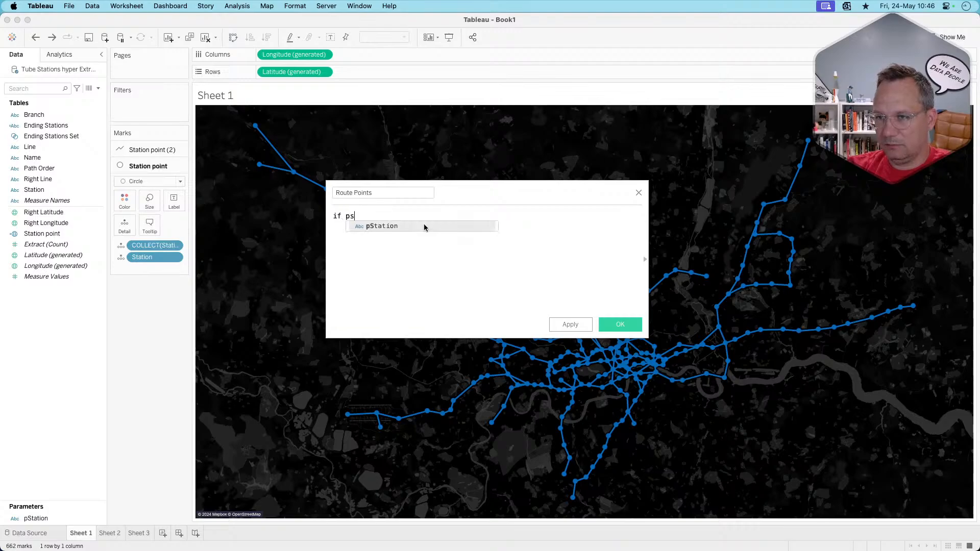
key(Return)
text(=stat)
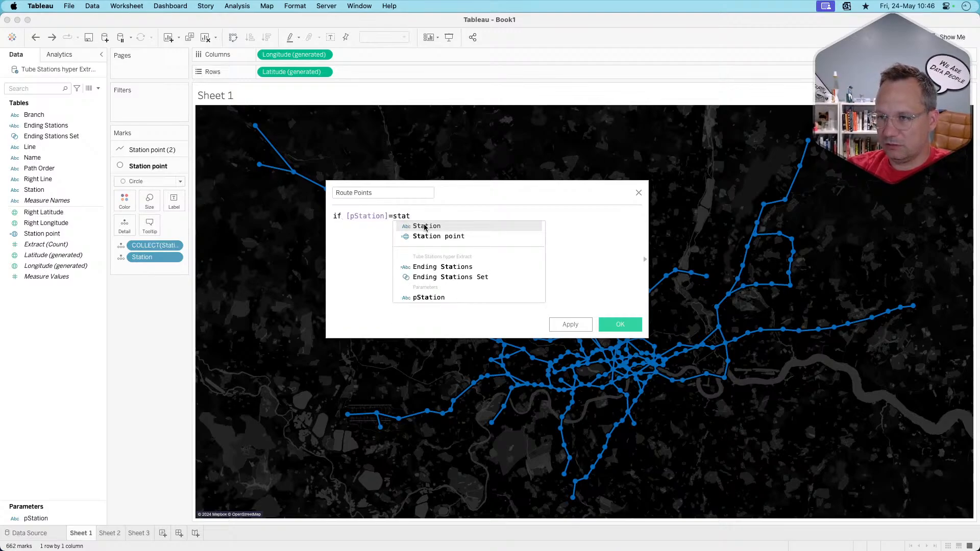
click(424, 226)
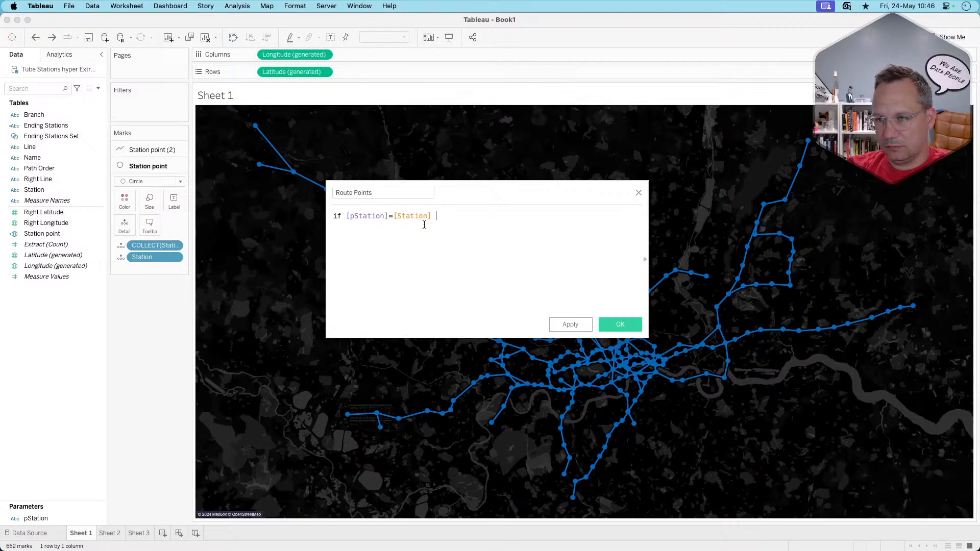
Extend the Route Points condition with or [Ending Stations Set].
text(or )
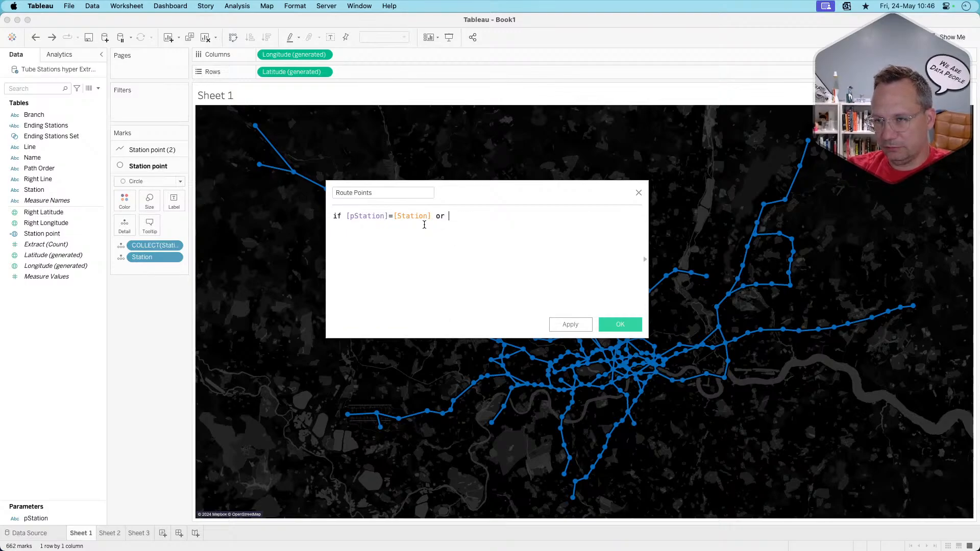
text(end)
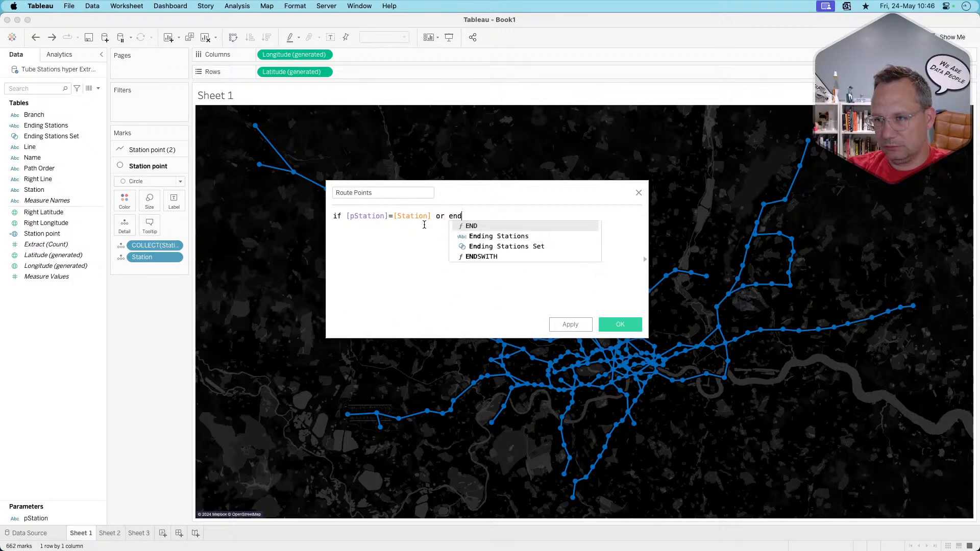
key(Down)
key(Down)
key(Return)
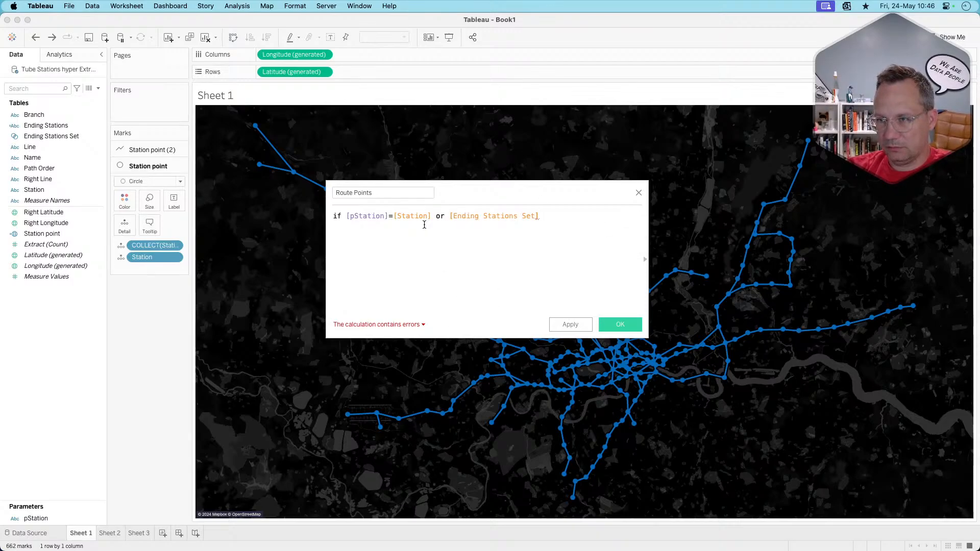
Complete the Route Points formula so it returns [Station point] with then and end, and save the calculated field.
text(then)
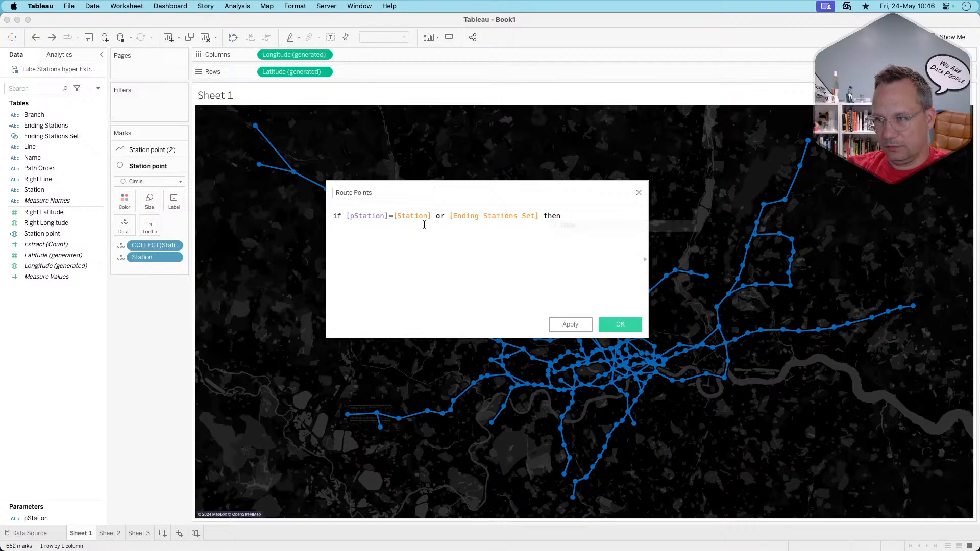
text( statio)
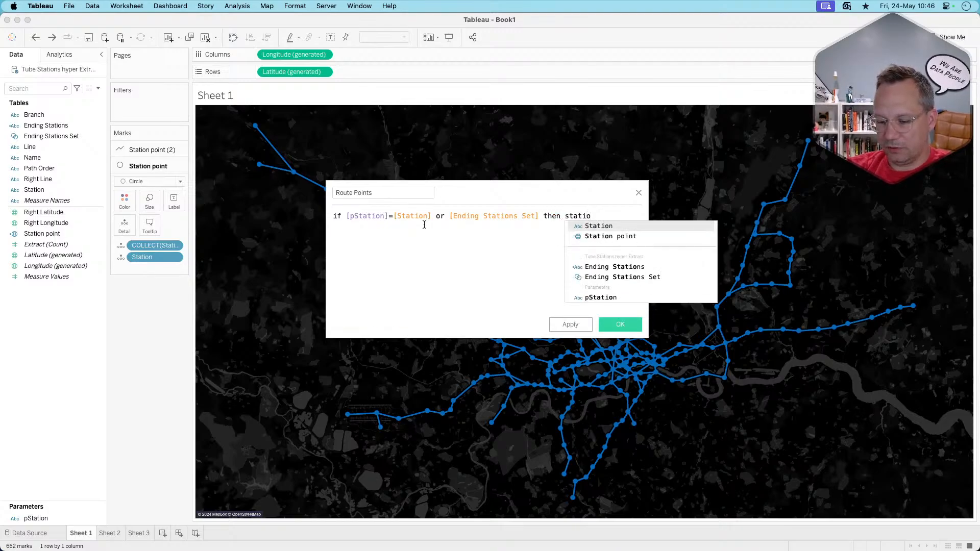
key(Down)
key(Return)
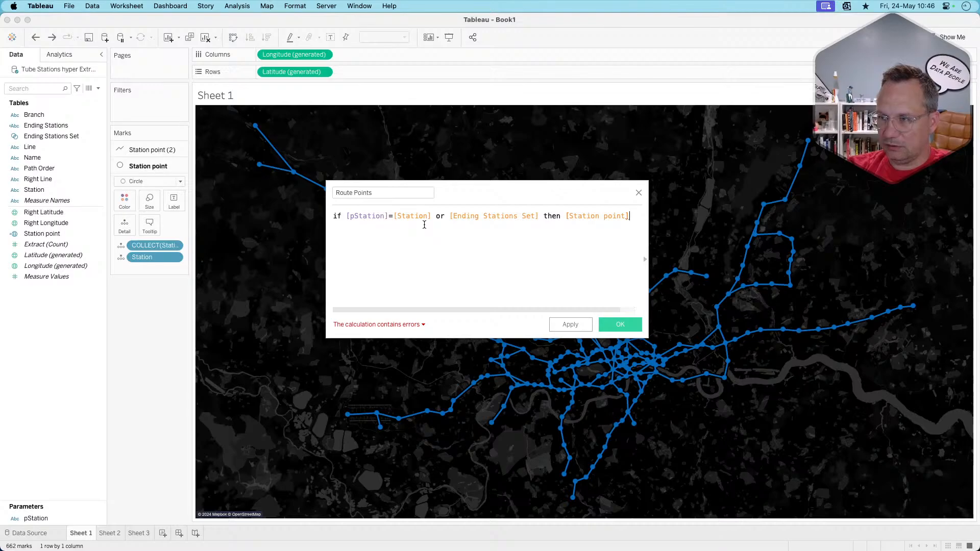
text(end)
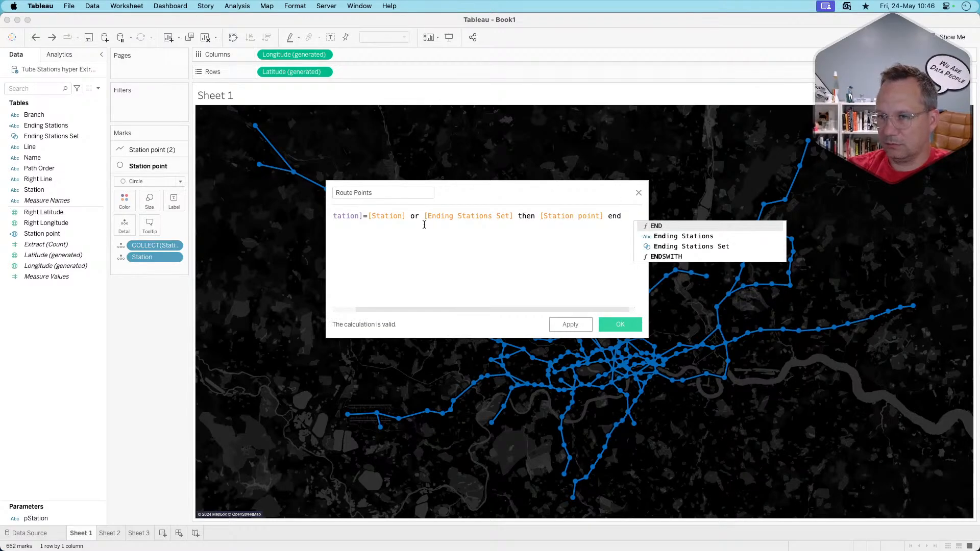
click(613, 327)
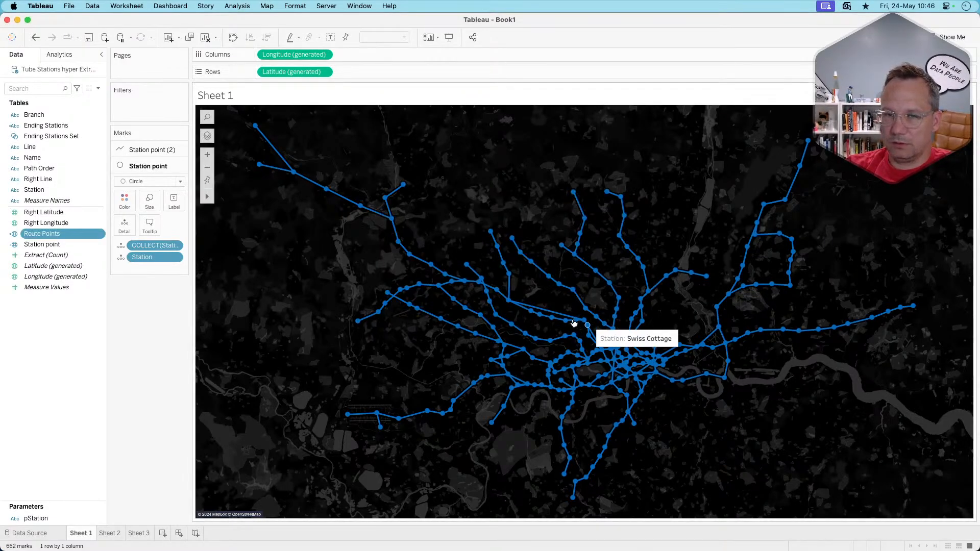
Add Route Points to the map as a new marks layer and colour it red.
drag(60, 235, 275, 125)
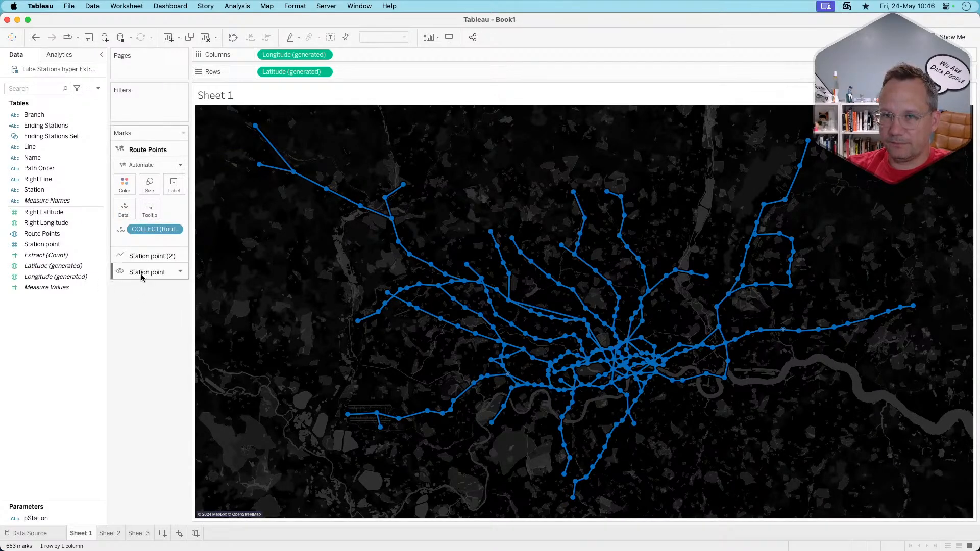
click(125, 184)
click(129, 264)
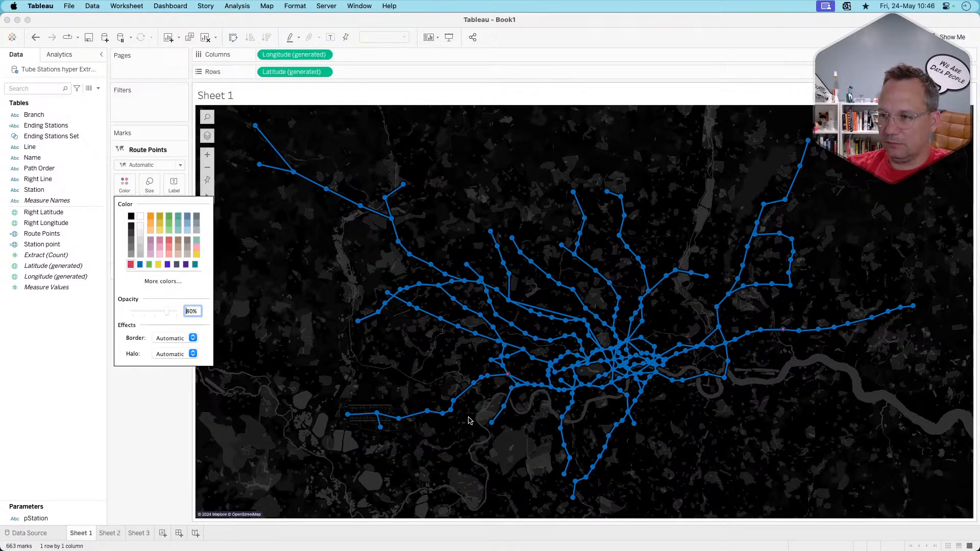
mouse_move(509, 379)
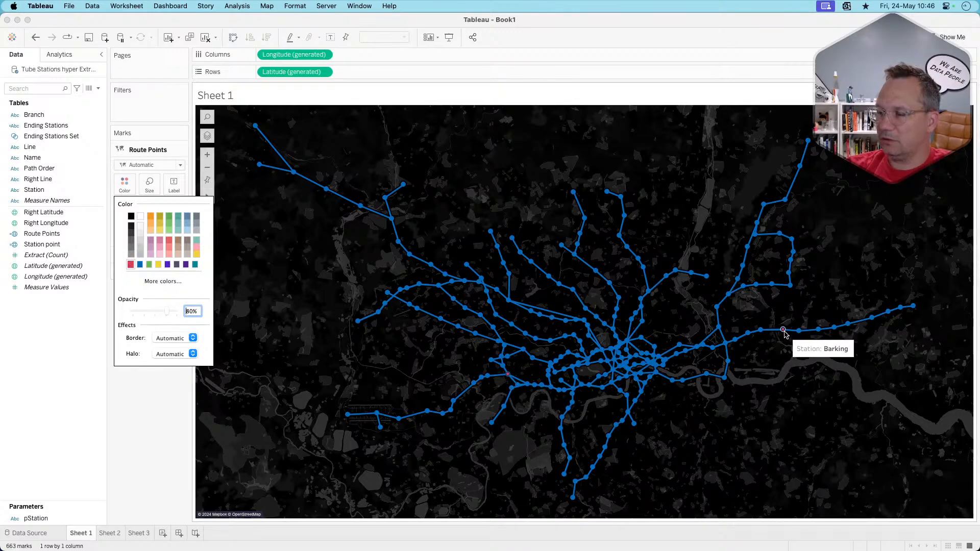
click(85, 356)
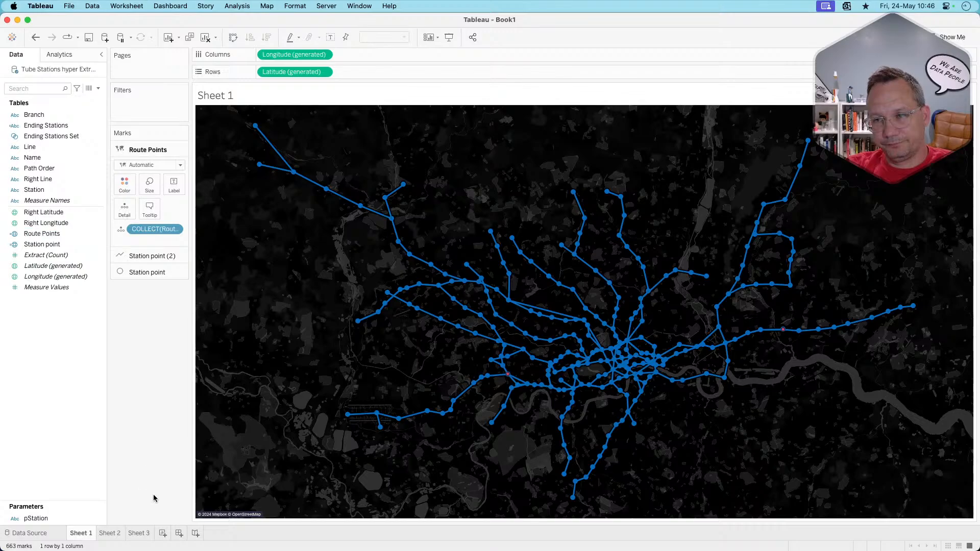
Check the Path Order values of the district line stations on Sheet 2.
click(112, 534)
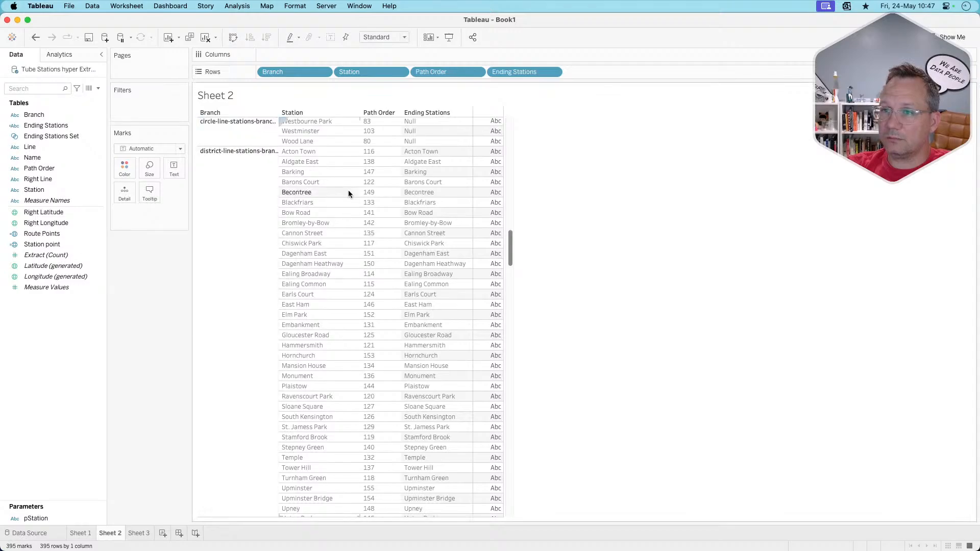
click(381, 151)
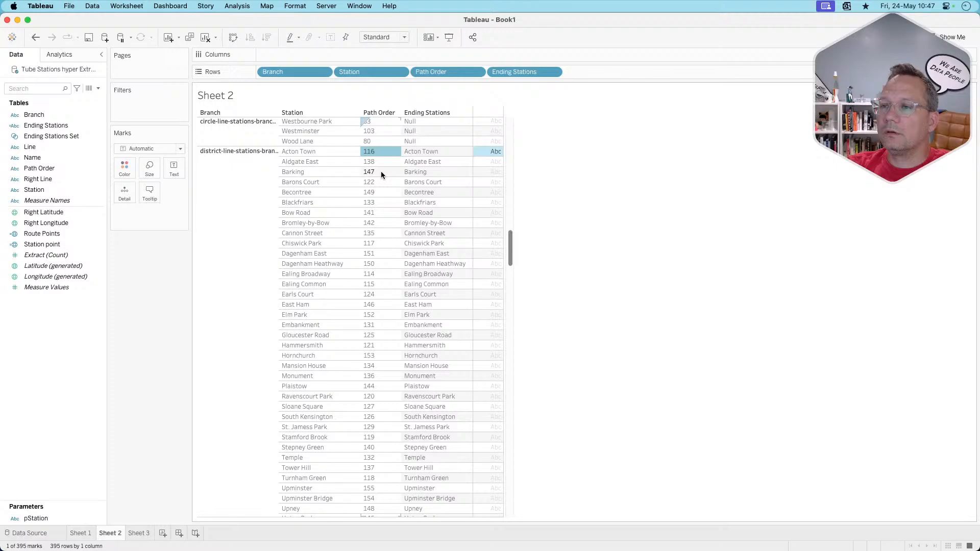
Try an alphabetic sort on the Path Order column and clear that sort.
click(396, 113)
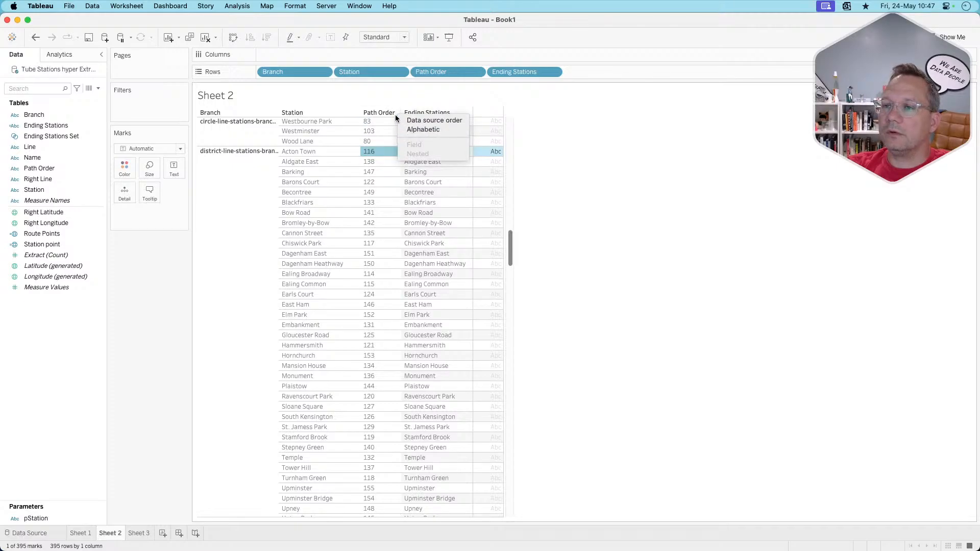
click(418, 128)
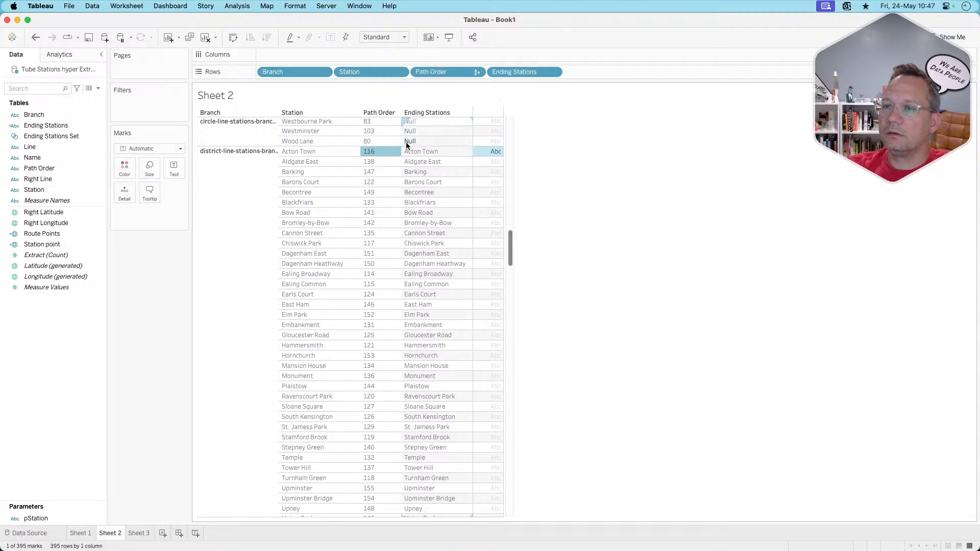
scroll(382, 230, up, 10)
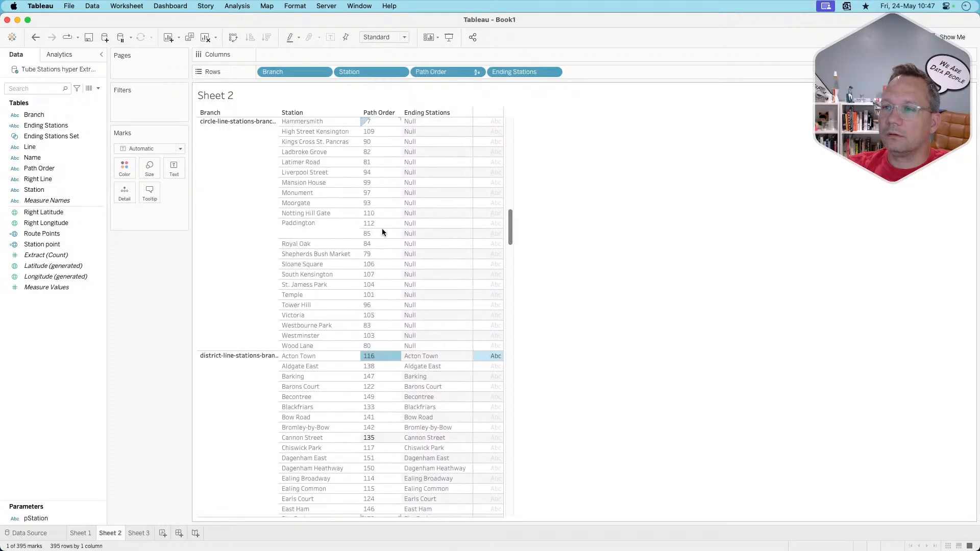
scroll(381, 228, down, 5)
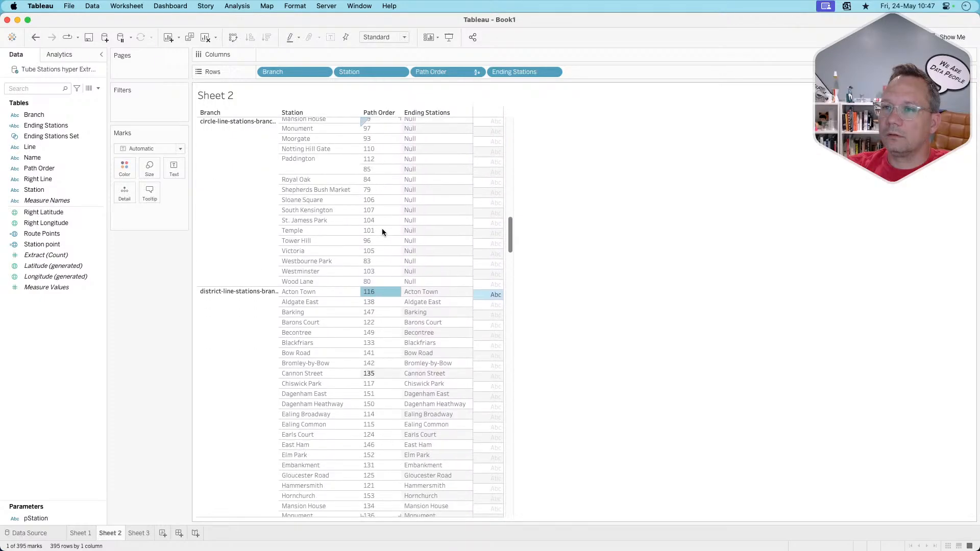
click(477, 71)
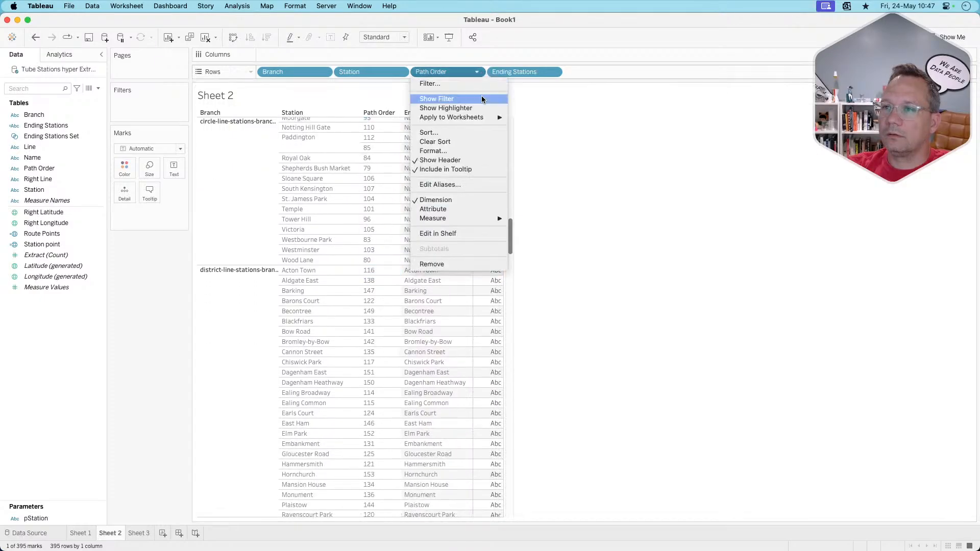
click(465, 142)
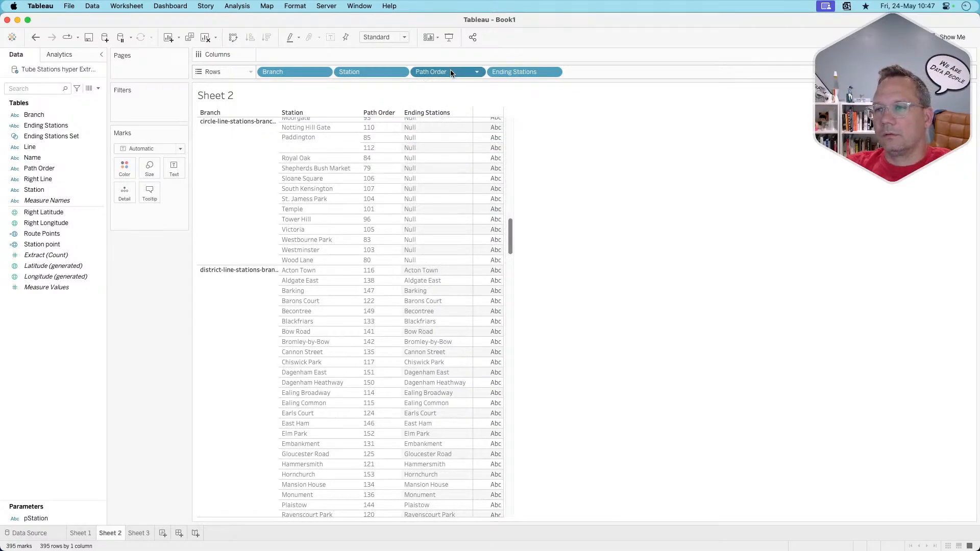
Show Path Order as the text of the Sheet 2 table while keeping it in the rows.
drag(451, 73, 172, 167)
click(174, 213)
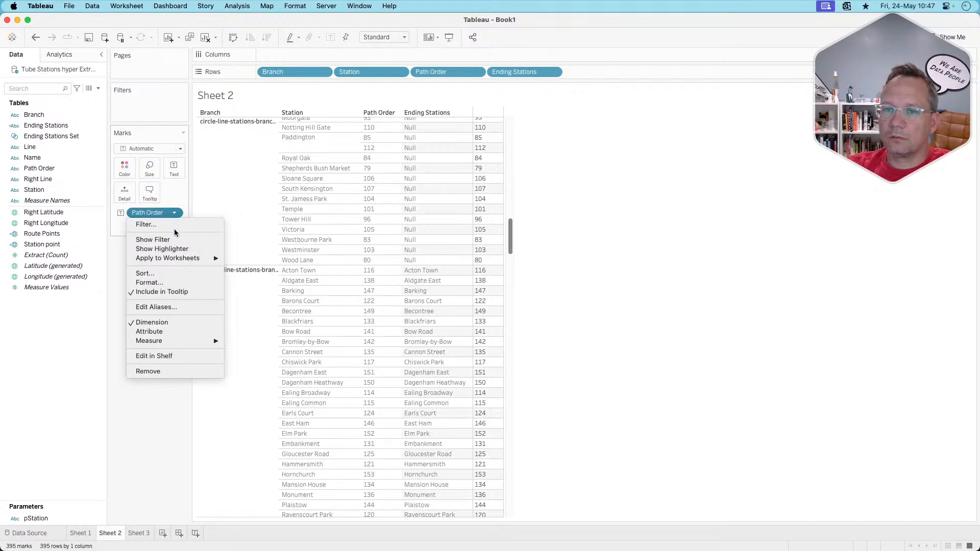
click(486, 118)
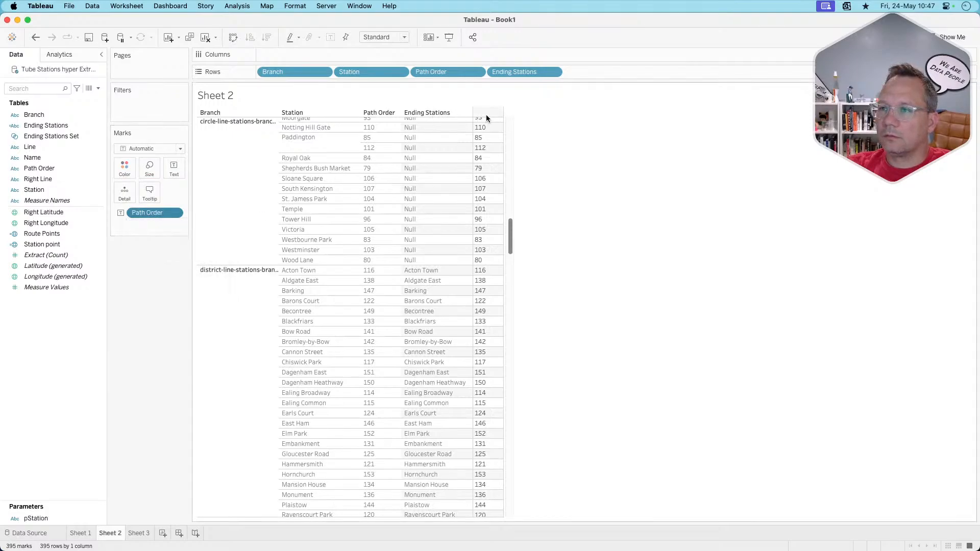
click(397, 110)
click(145, 308)
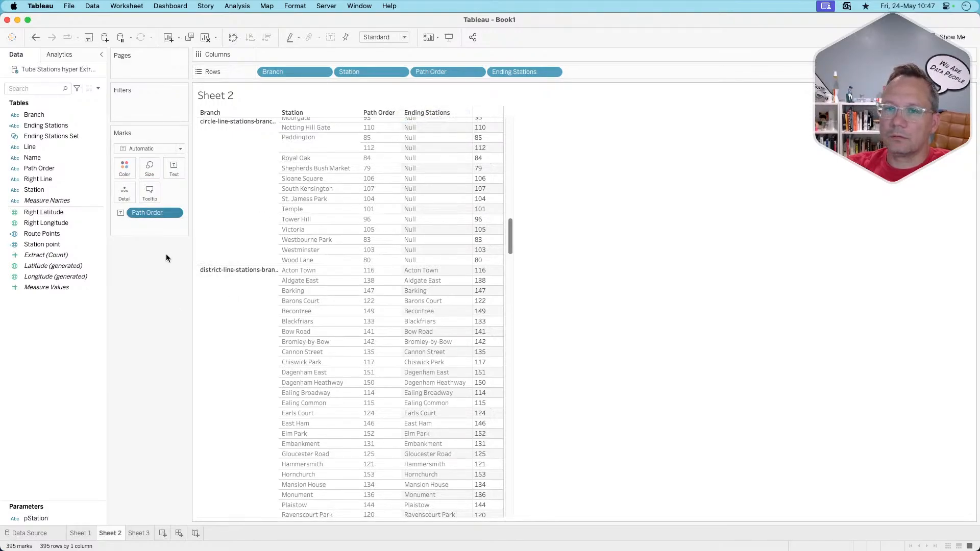
Change the data type of the Path Order field to whole number.
click(174, 212)
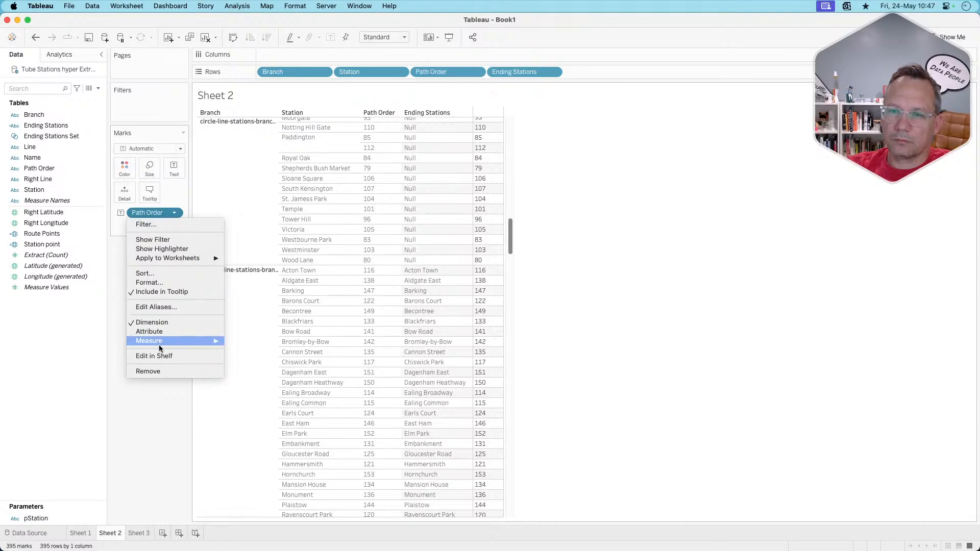
click(148, 390)
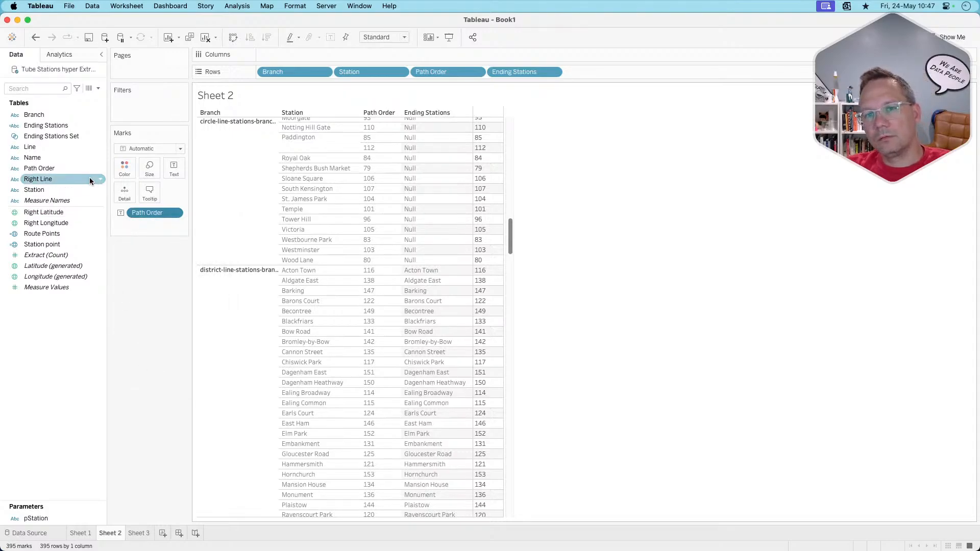
click(15, 168)
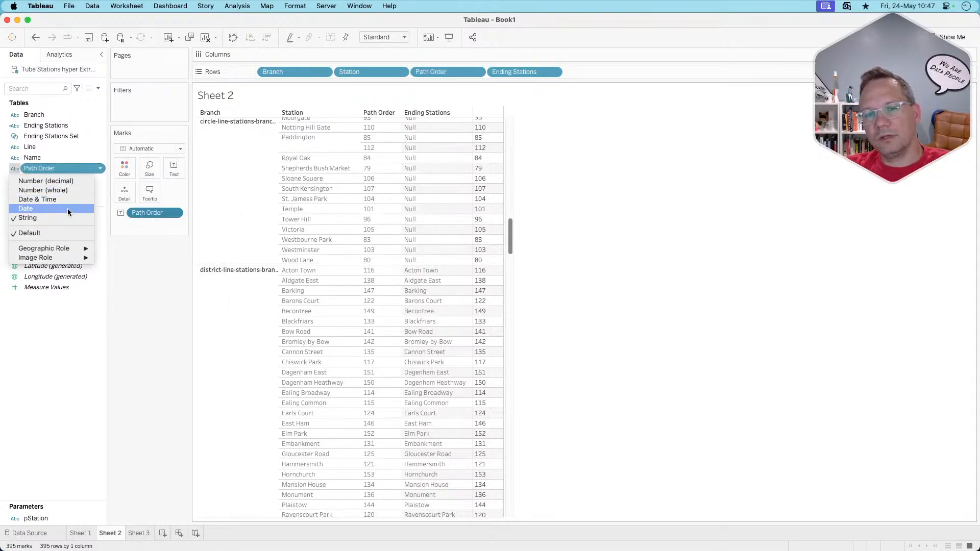
click(51, 188)
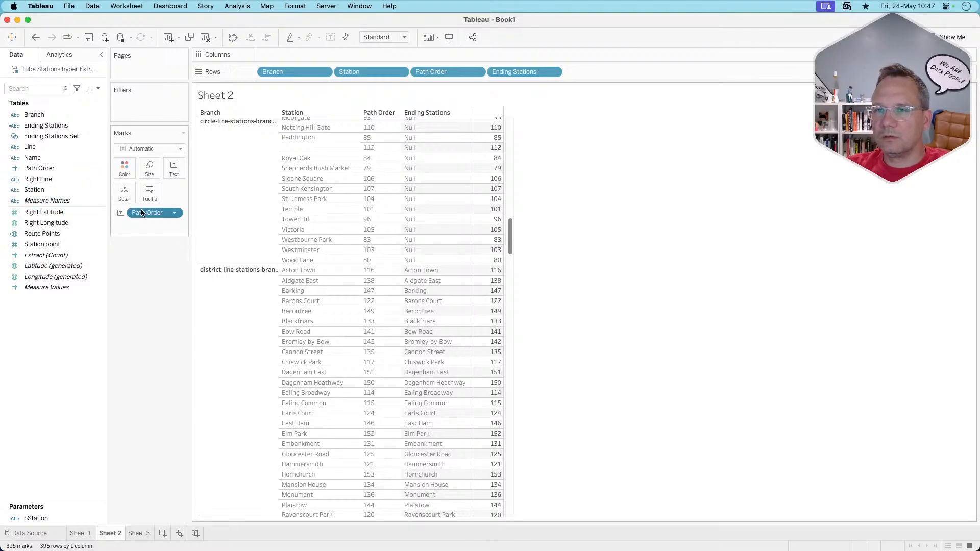
click(400, 112)
click(352, 169)
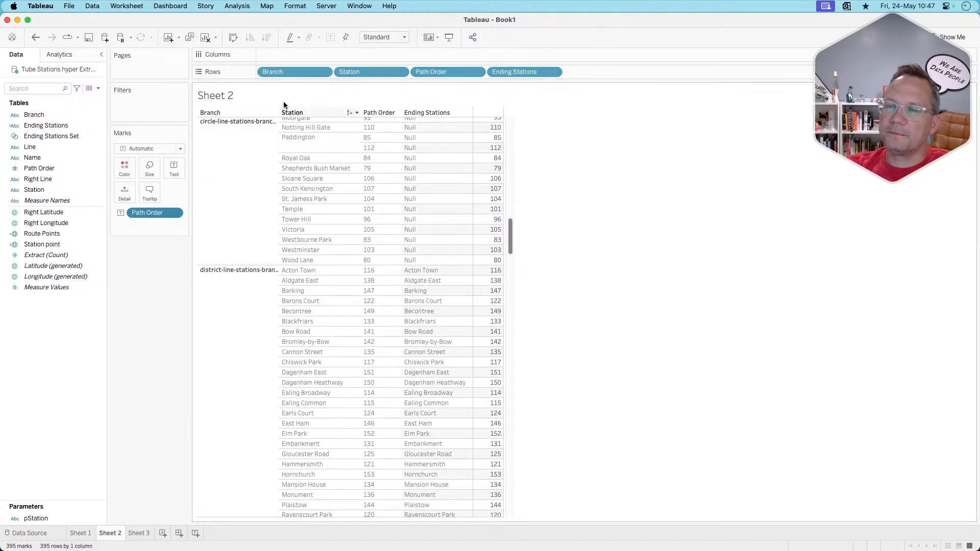
Remove Branch from the rows of the table.
drag(293, 72, 157, 302)
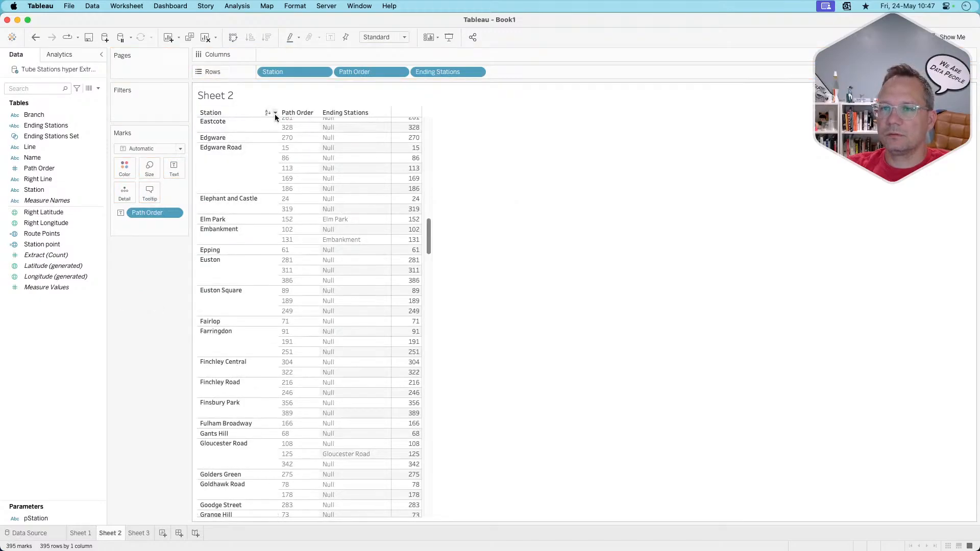
click(275, 113)
click(261, 137)
Sort Path Order ascending by the Path Order field, using Minimum as the aggregation.
mouse_move(316, 112)
click(173, 213)
click(186, 273)
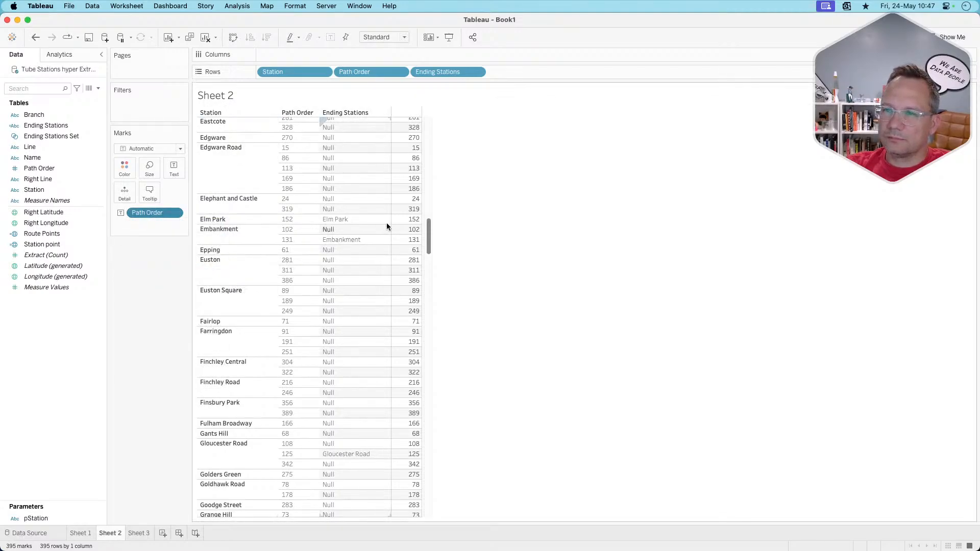
click(476, 273)
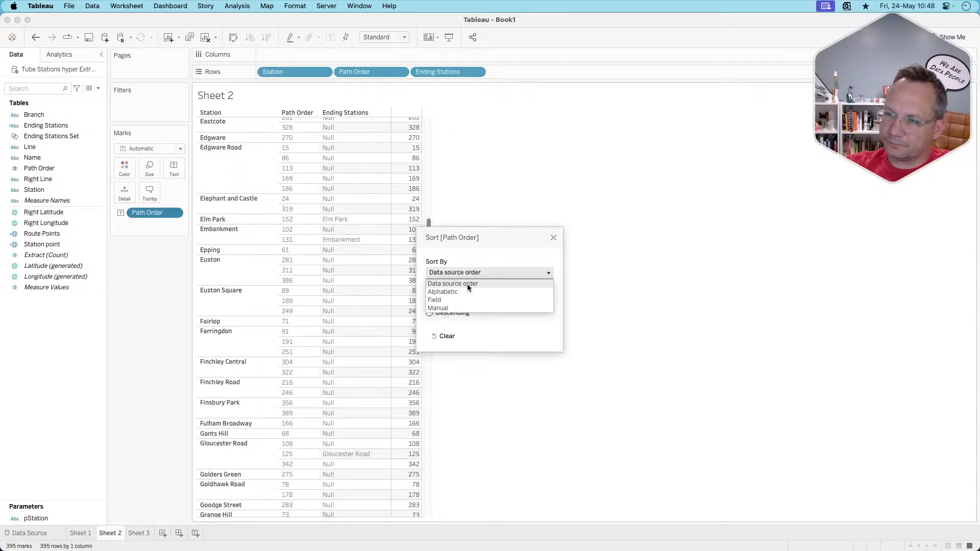
click(456, 297)
click(445, 343)
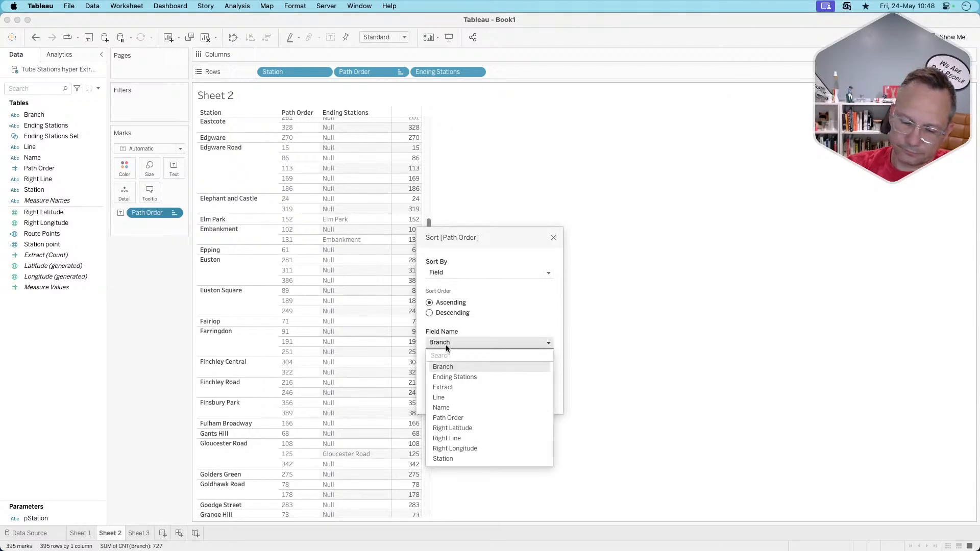
text(pat)
key(Return)
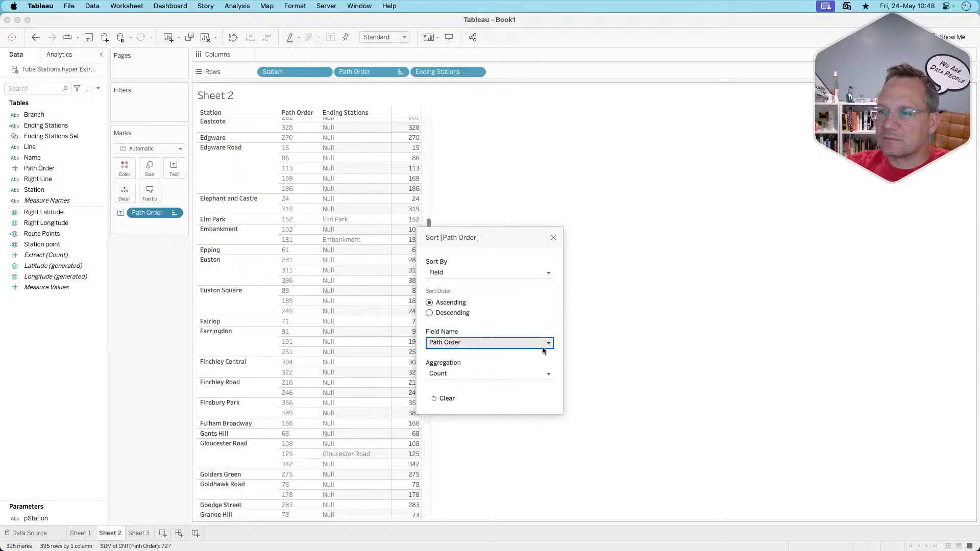
click(480, 373)
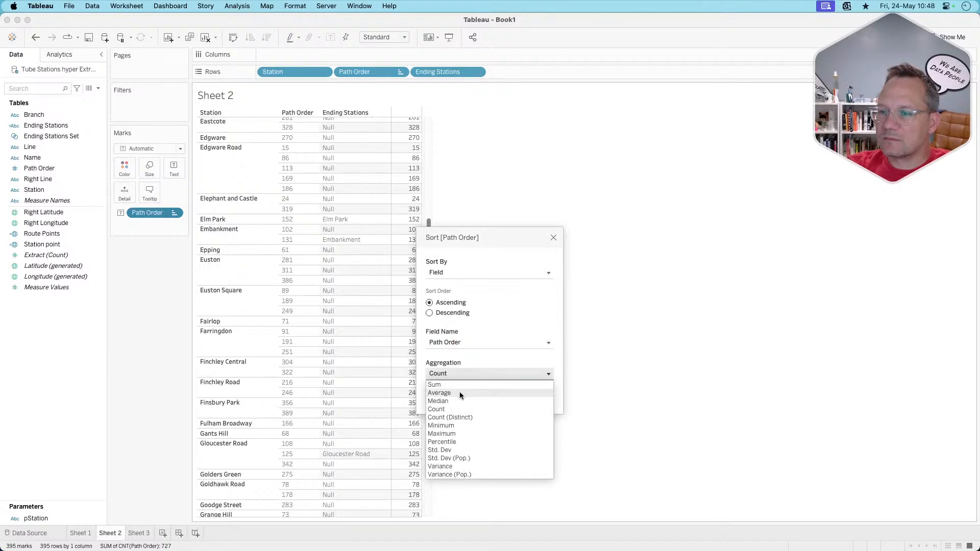
click(445, 425)
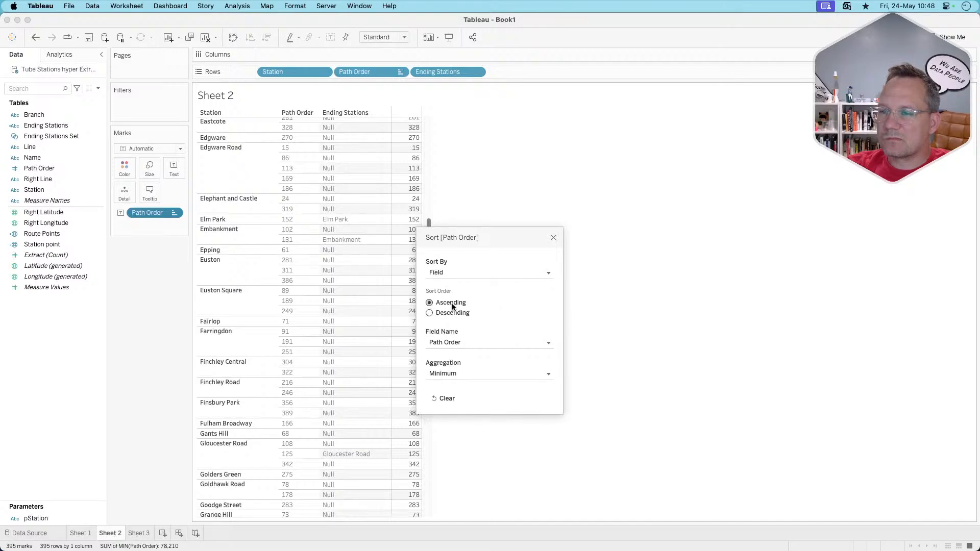
click(553, 239)
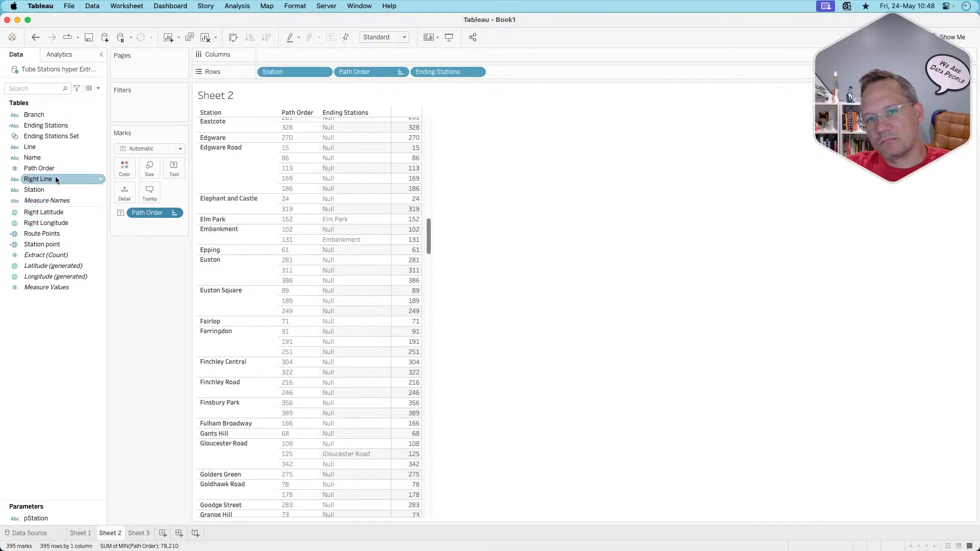
drag(62, 131, 142, 114)
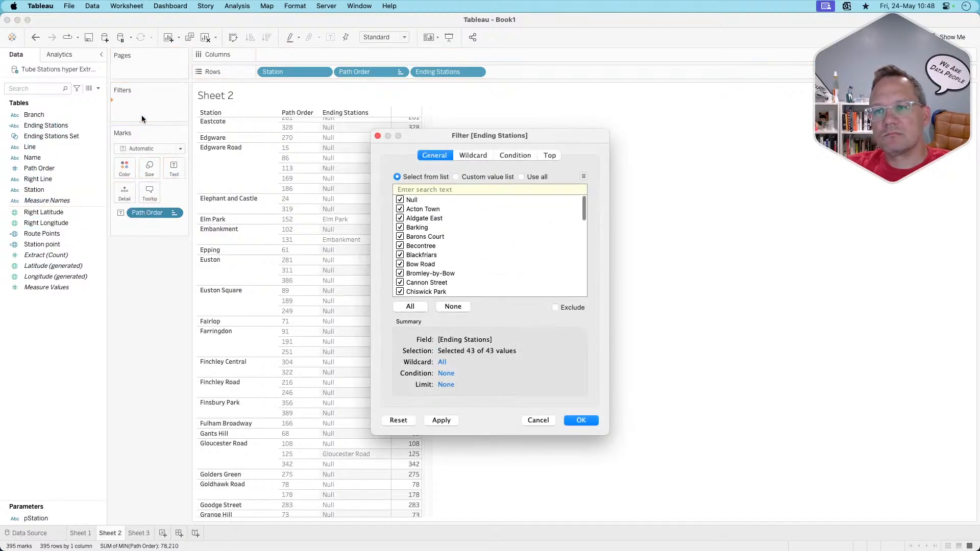
click(543, 419)
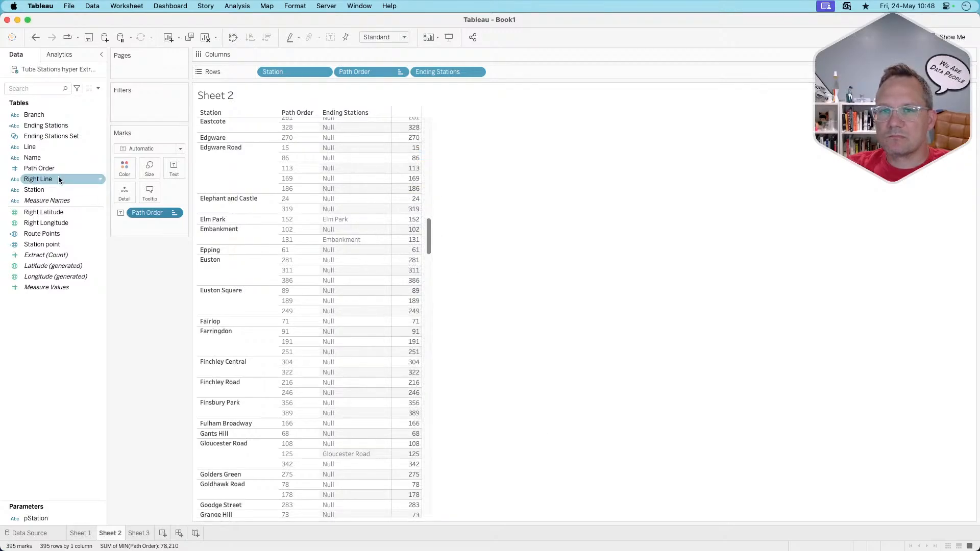
click(58, 139)
click(57, 127)
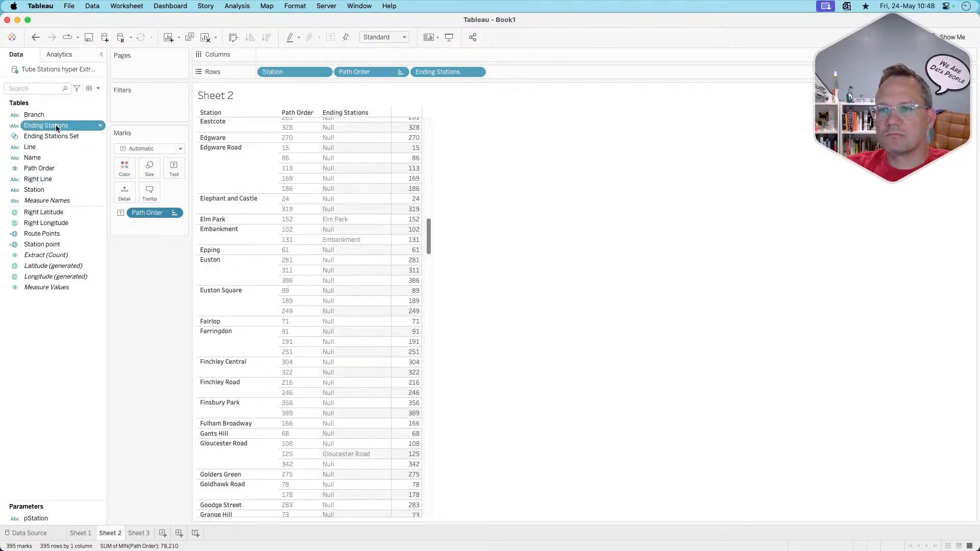
Add an Ending Stations filter that excludes only the Null value.
drag(57, 128, 134, 105)
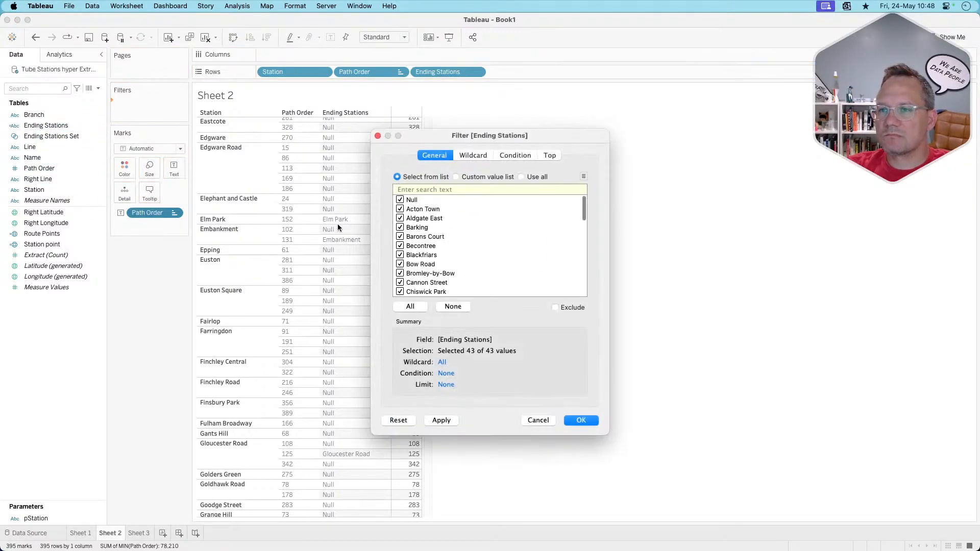
click(452, 306)
click(556, 308)
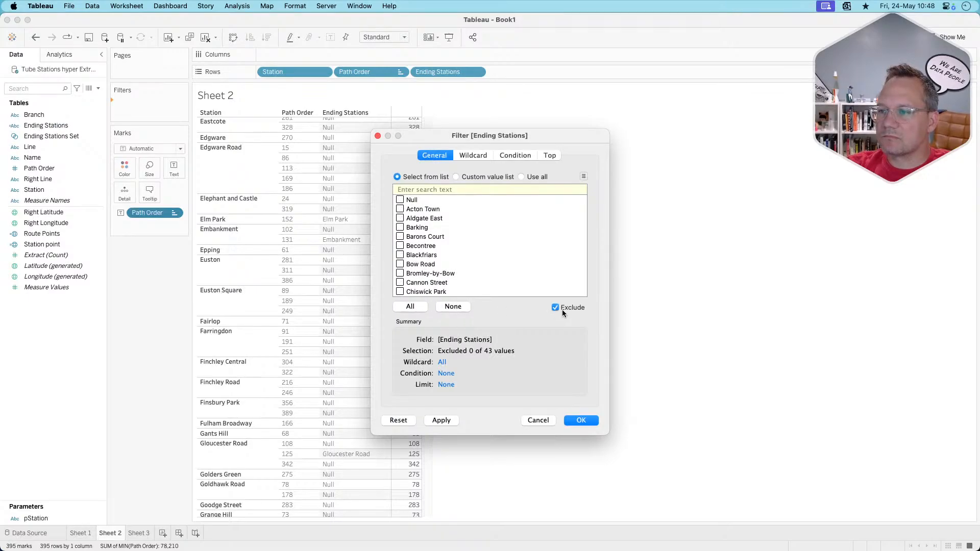
click(400, 200)
click(582, 420)
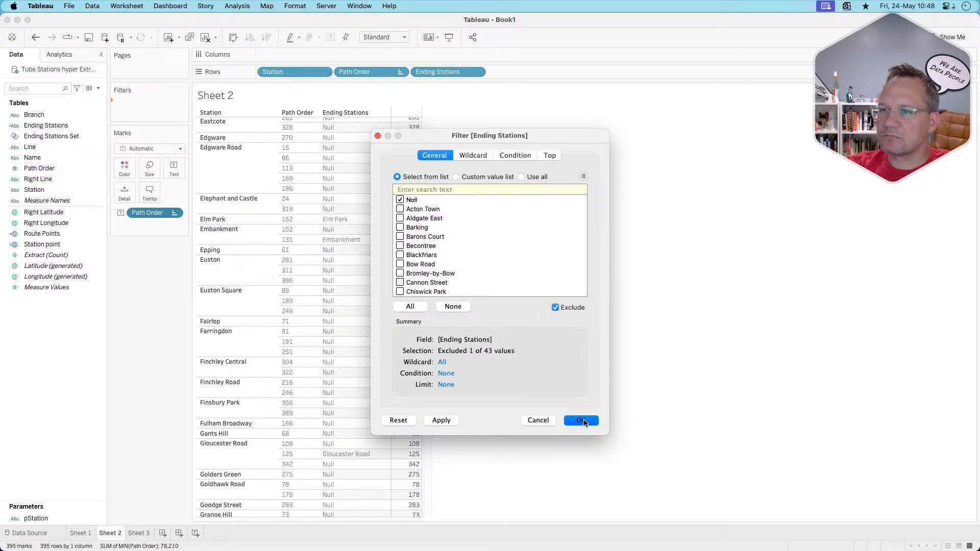
Move Path Order ahead of Station in the rows and check the resulting station sequence.
scroll(306, 278, up, 3)
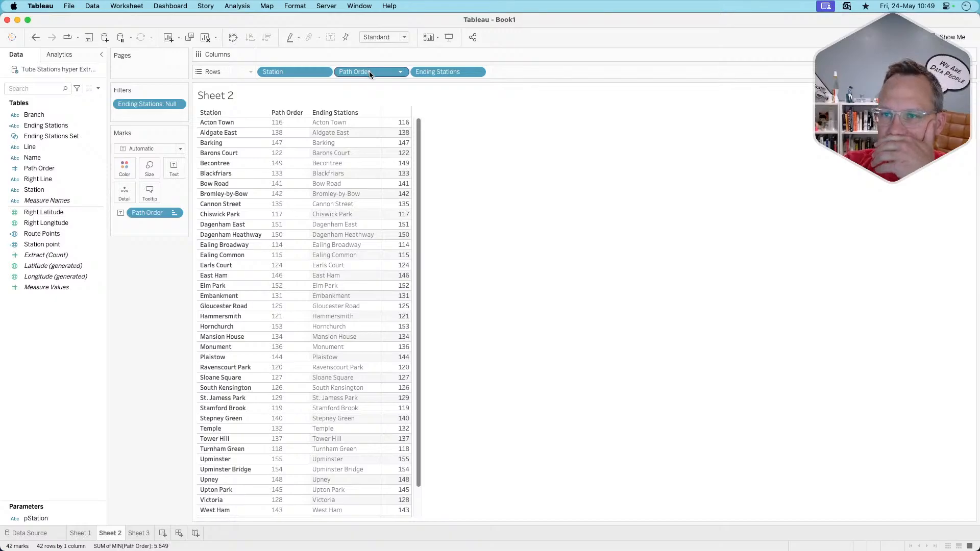
drag(370, 74, 271, 72)
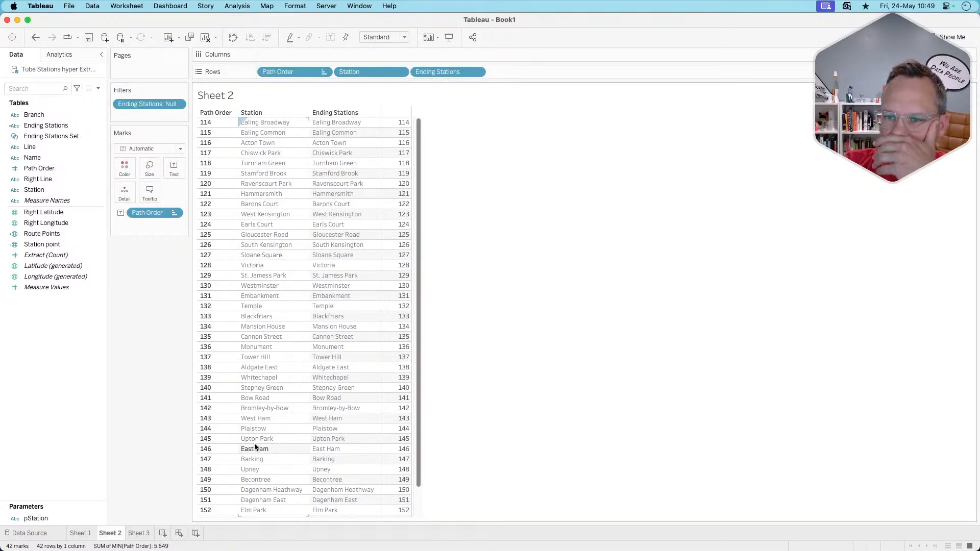
scroll(260, 433, down, 2)
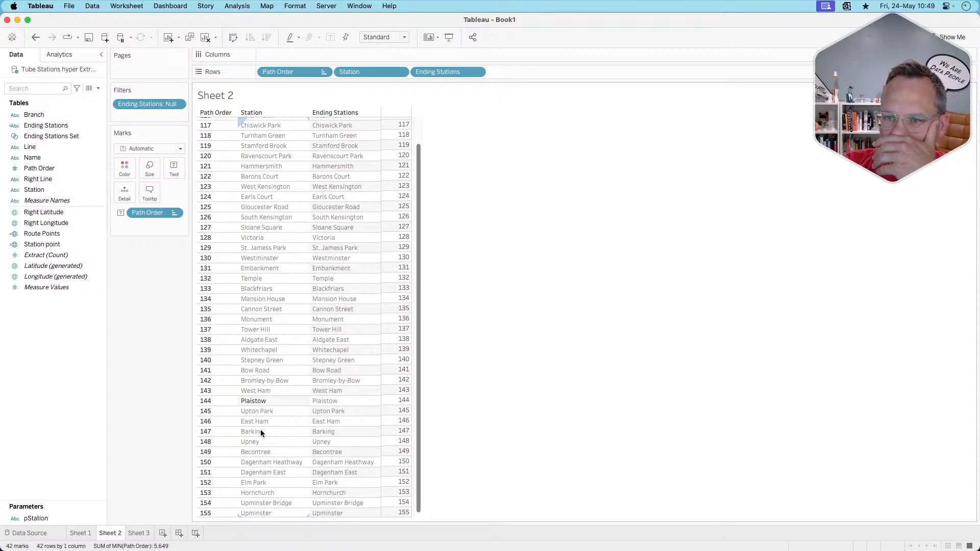
scroll(260, 431, up, 2)
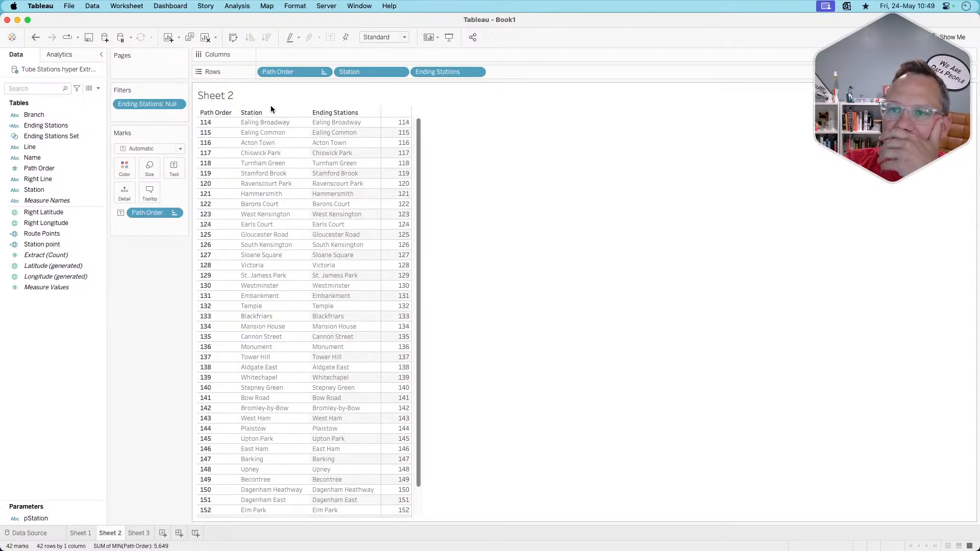
Select the range of stations from Acton Town through Barking in the Station column.
click(270, 143)
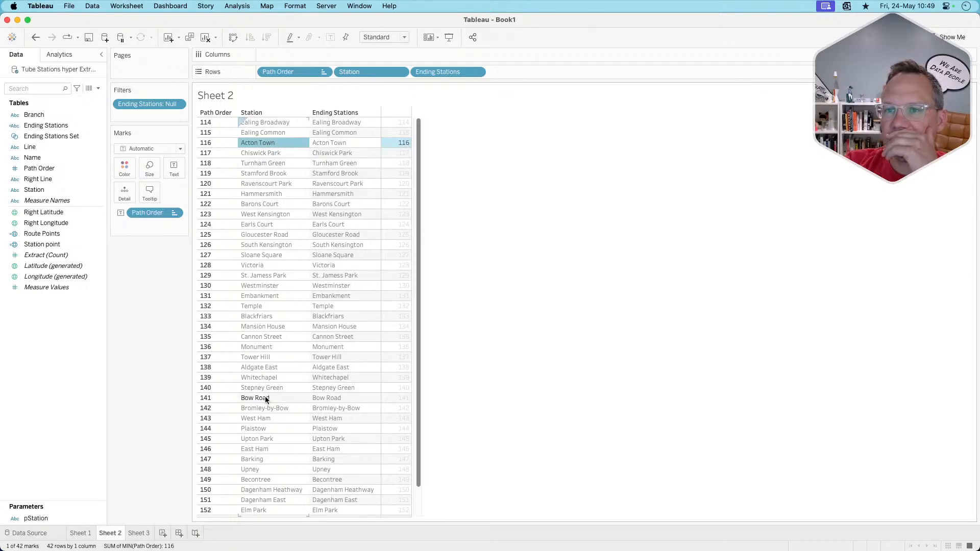
shift+click(263, 458)
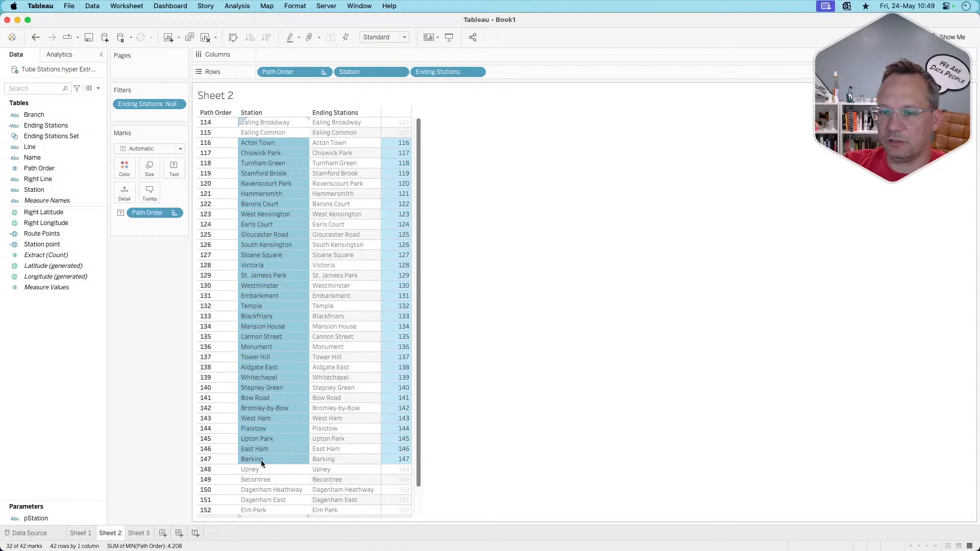
mouse_move(261, 460)
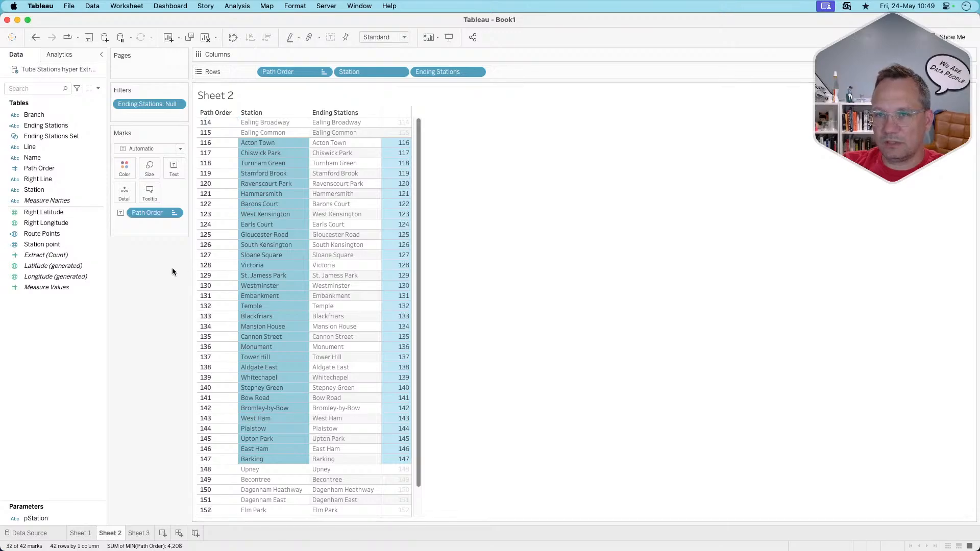
right_click(52, 235)
click(70, 281)
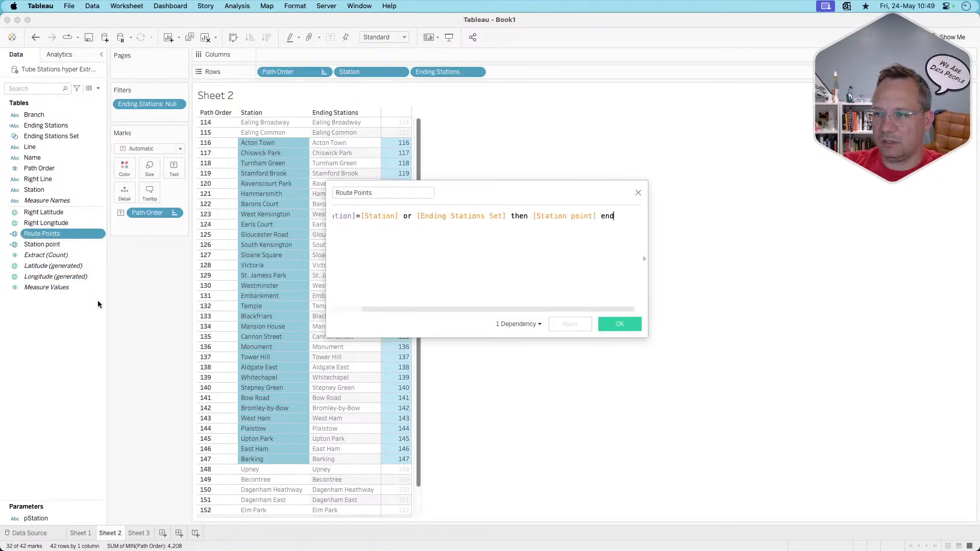
scroll(398, 228, left, 2)
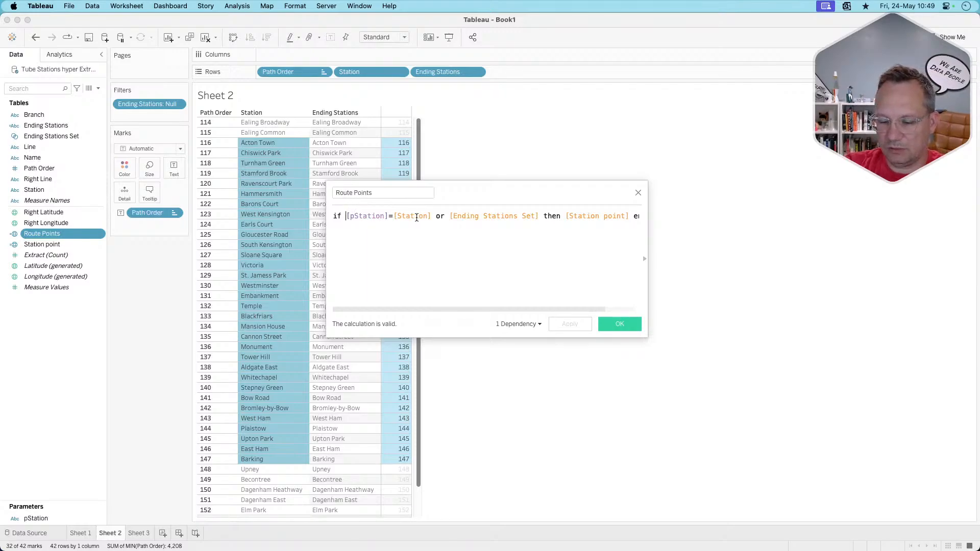
text(()
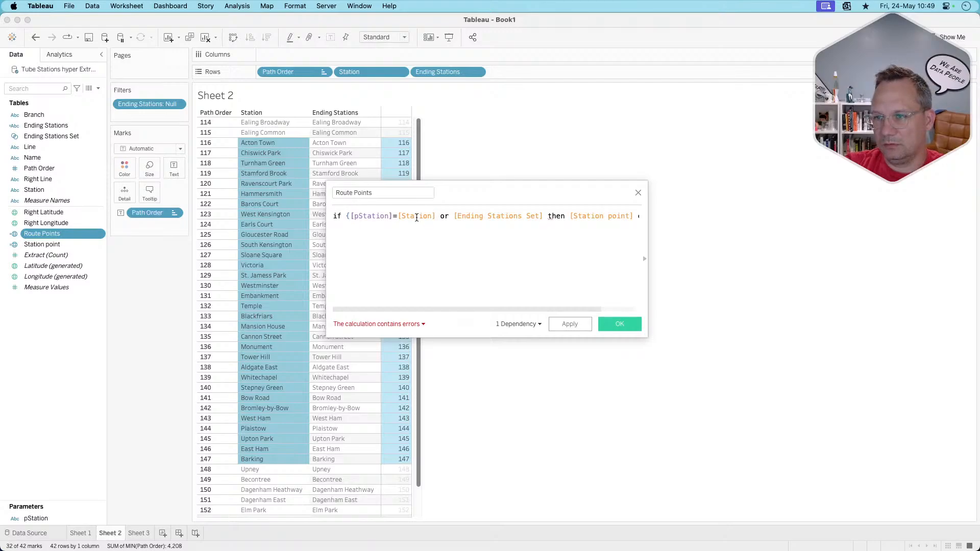
key(BackSpace)
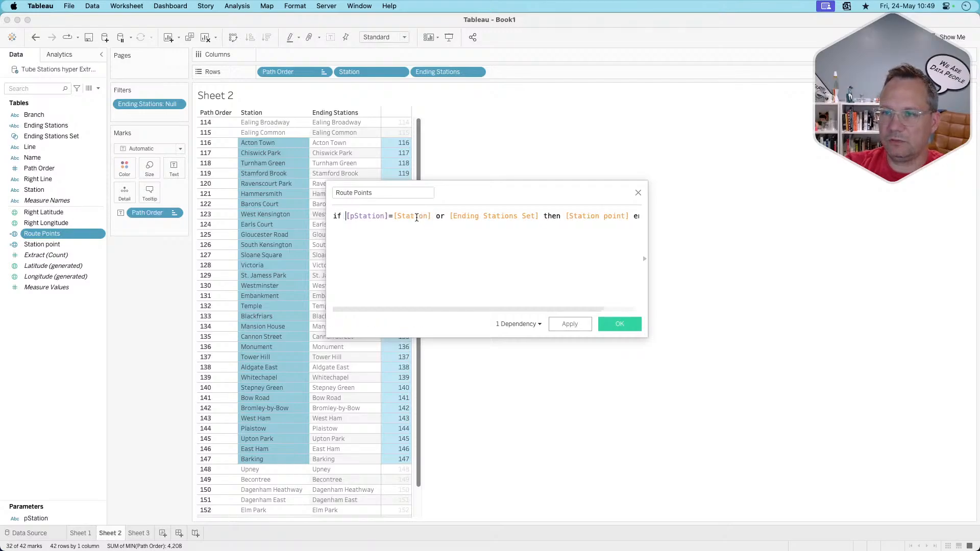
click(638, 193)
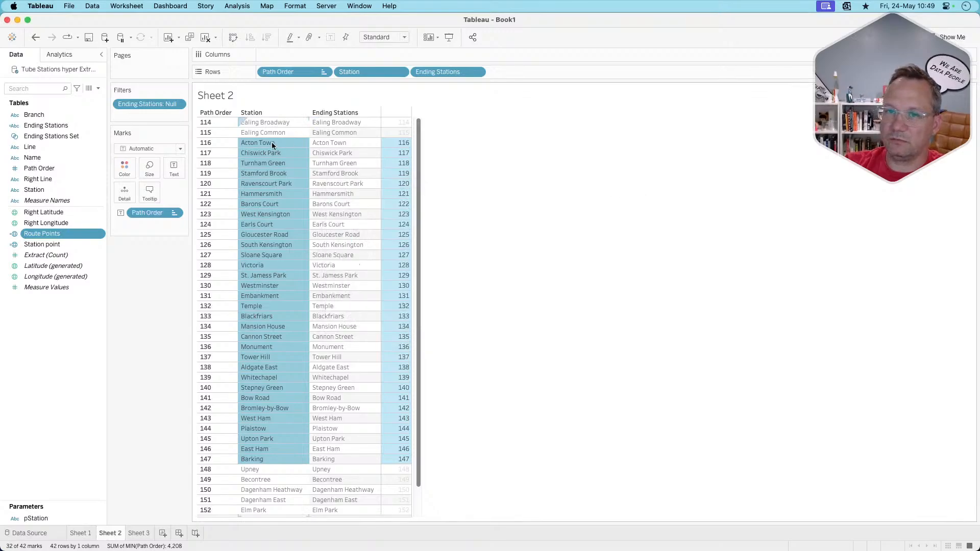
Create a calculated field whose formula starts with the condition if [pStation]=[Station].
click(99, 89)
click(86, 95)
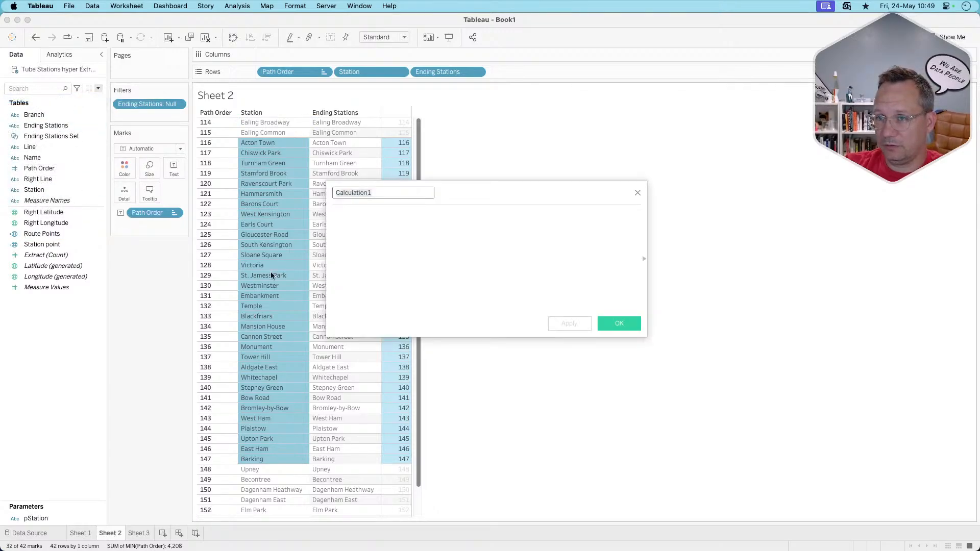
click(378, 263)
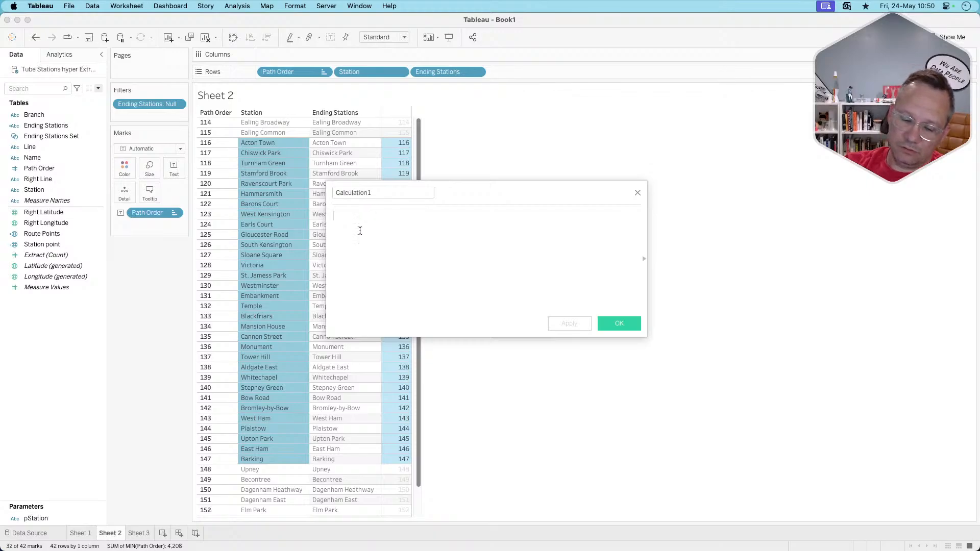
text(if )
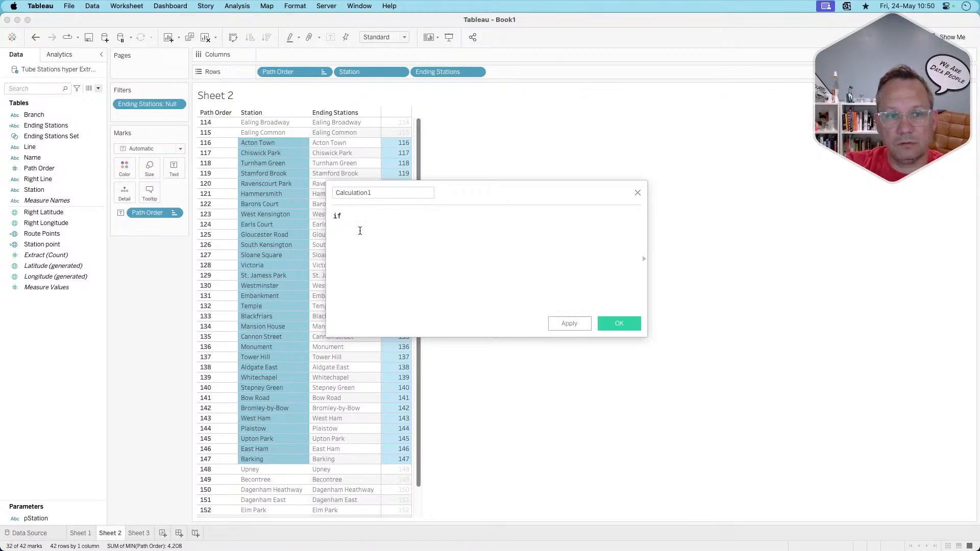
text(ps)
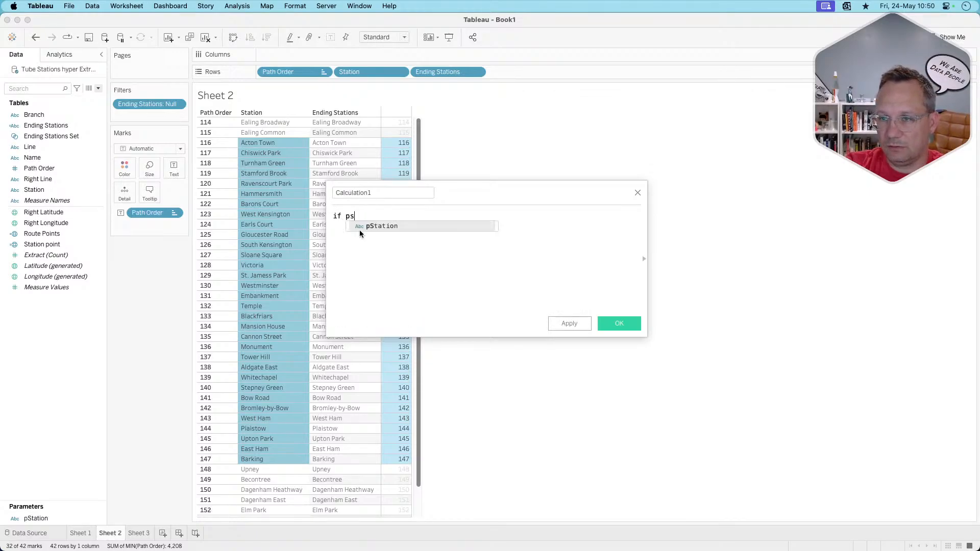
key(Return)
text(=ps)
text(t)
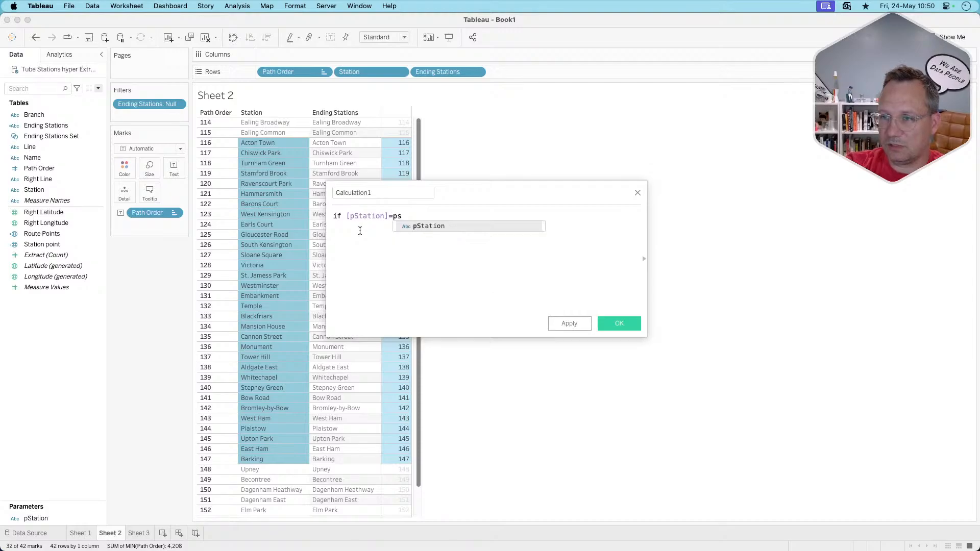
key(Return)
key(BackSpace)
key(BackSpace)
key(BackSpace)
key(BackSpace)
key(BackSpace)
key(BackSpace)
key(BackSpace)
key(BackSpace)
key(BackSpace)
key(BackSpace)
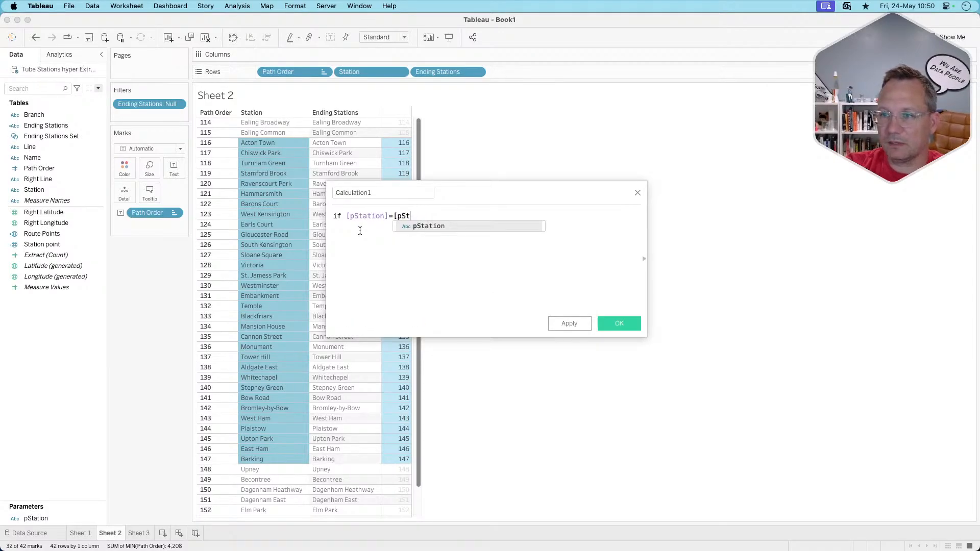
text(st)
key(Down)
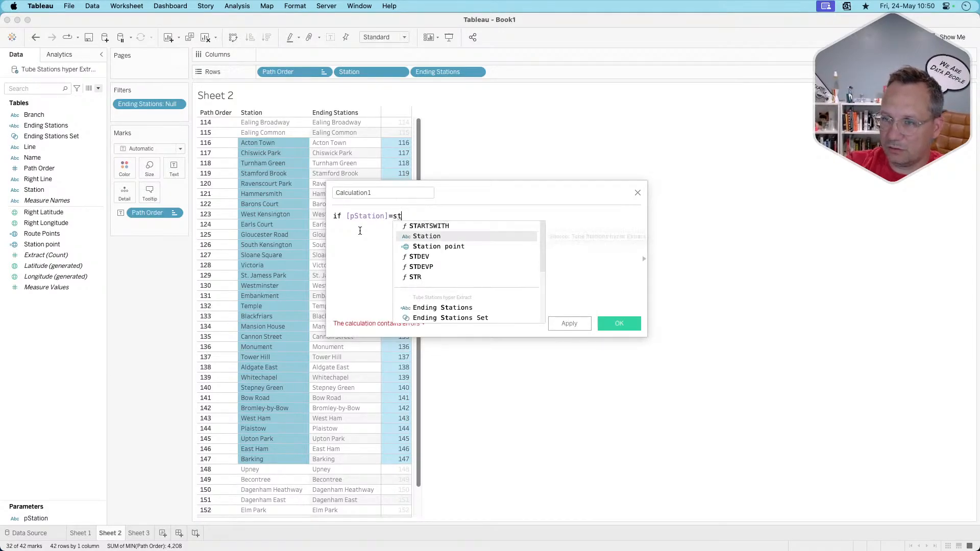
key(Return)
Complete the if statement so that it returns [Path Order] and closes with end.
text(then)
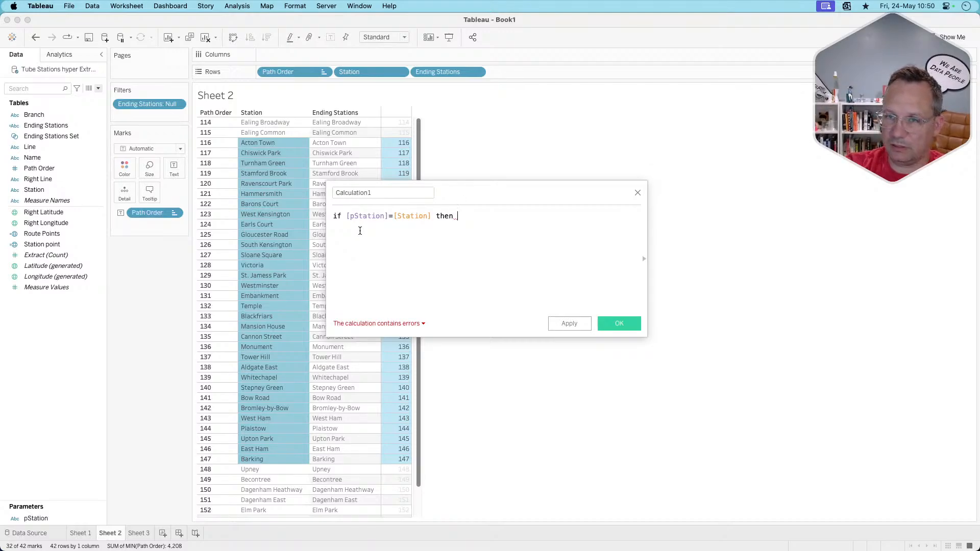
text( path)
key(Return)
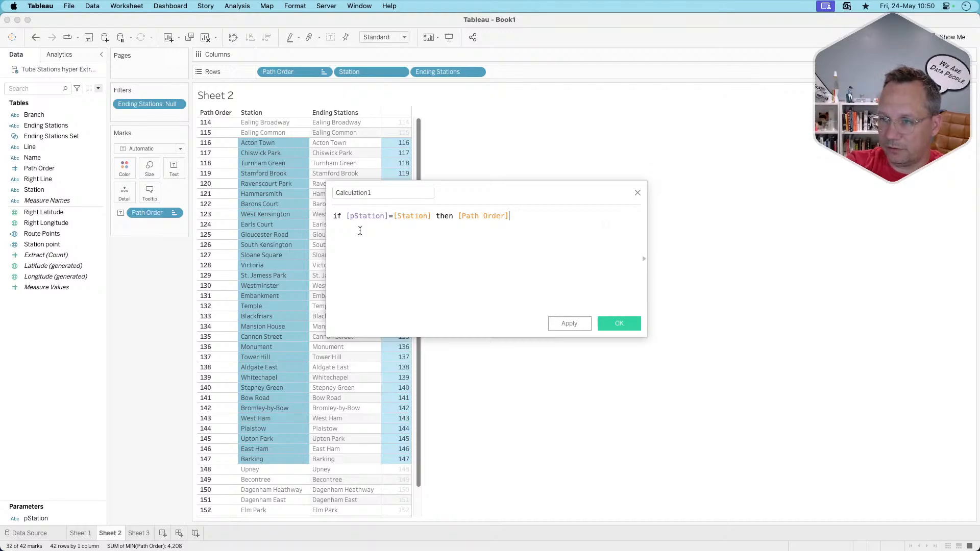
text(end)
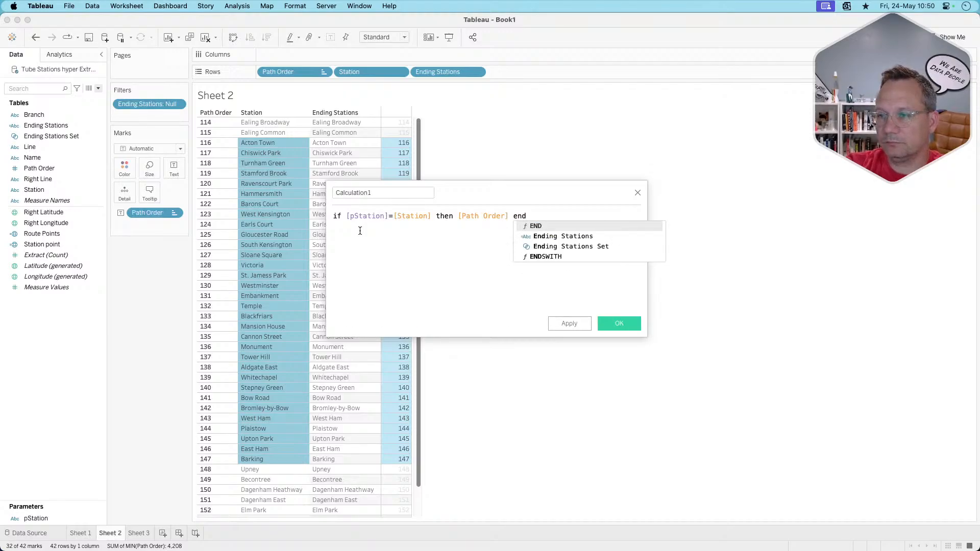
Wrap the if statement in a min() aggregation enclosed in curly braces as a level-of-detail expression.
text())
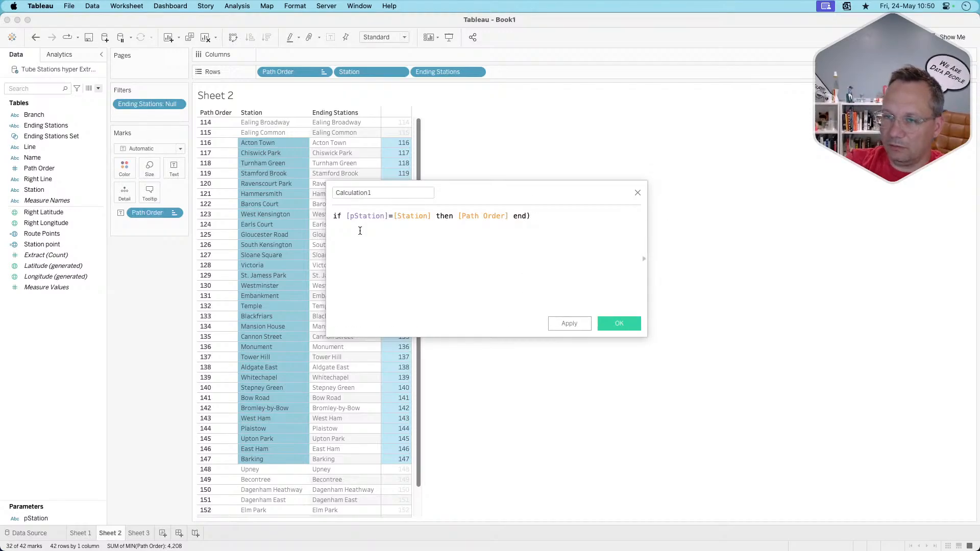
text(min()
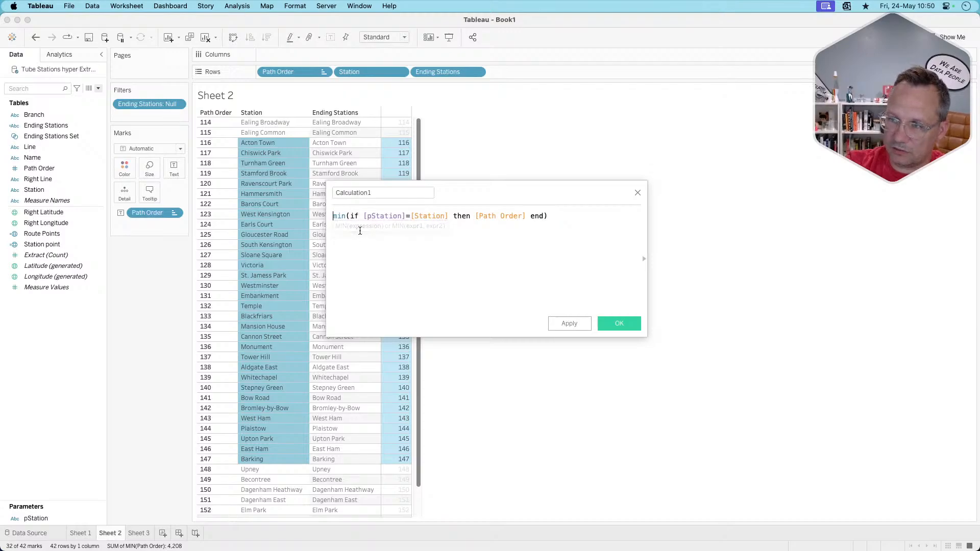
key(super+Left)
text({)
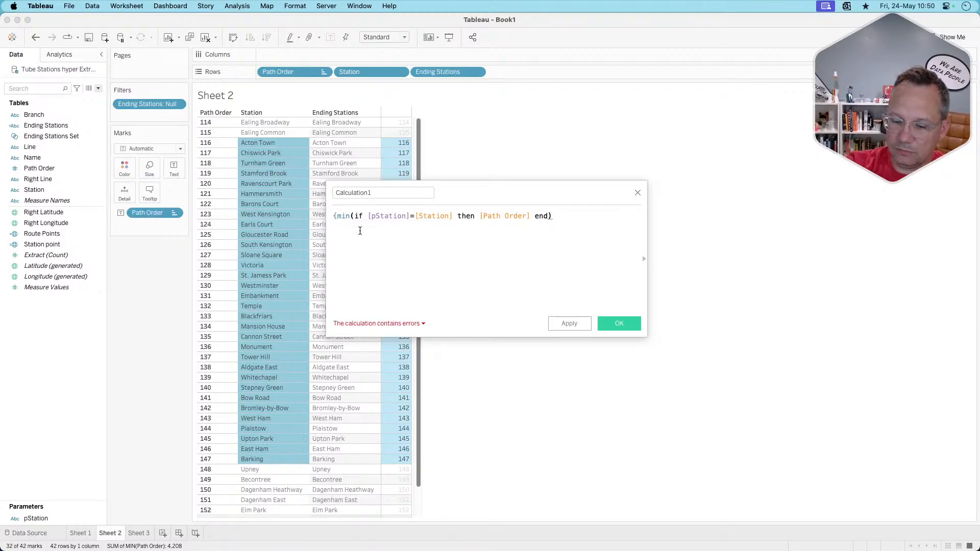
text(})
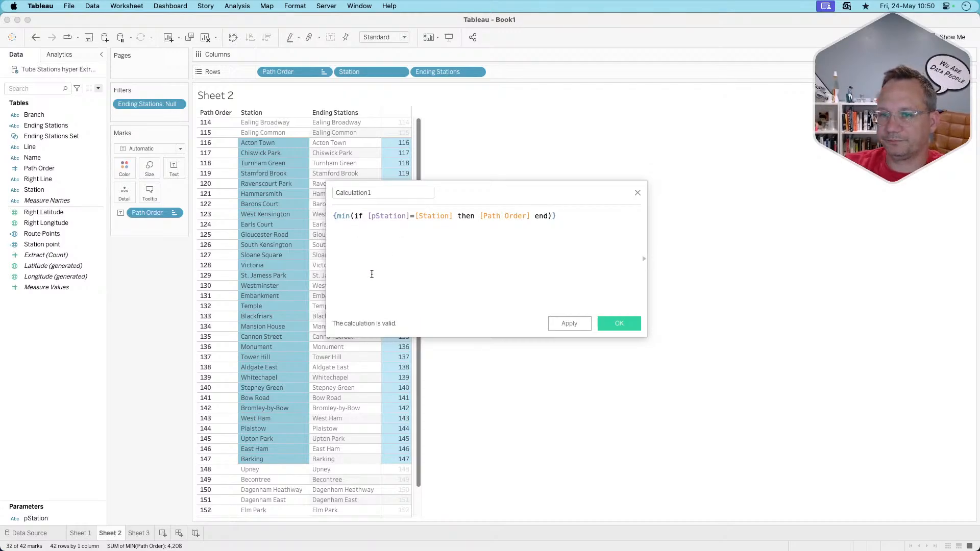
Name the calculation "station station order" and save it.
click(392, 194)
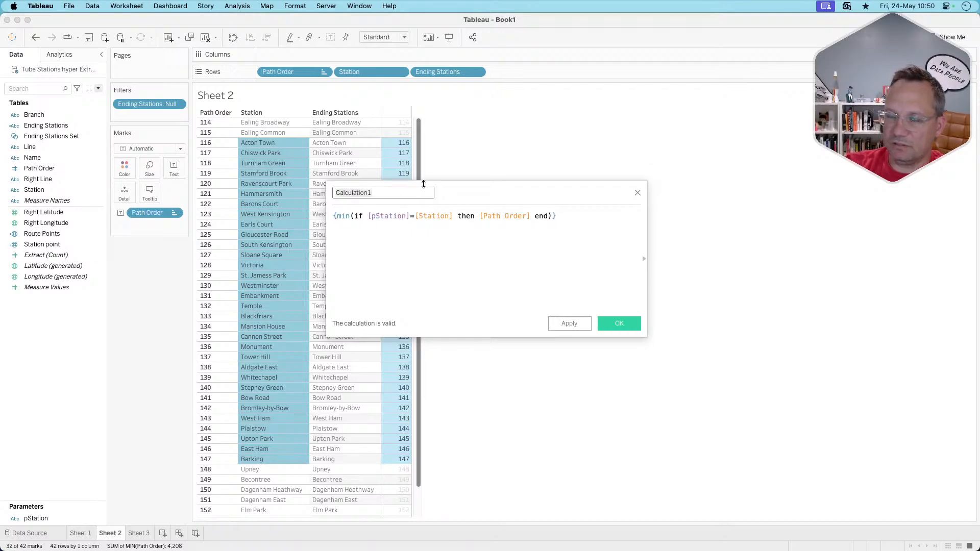
text(station )
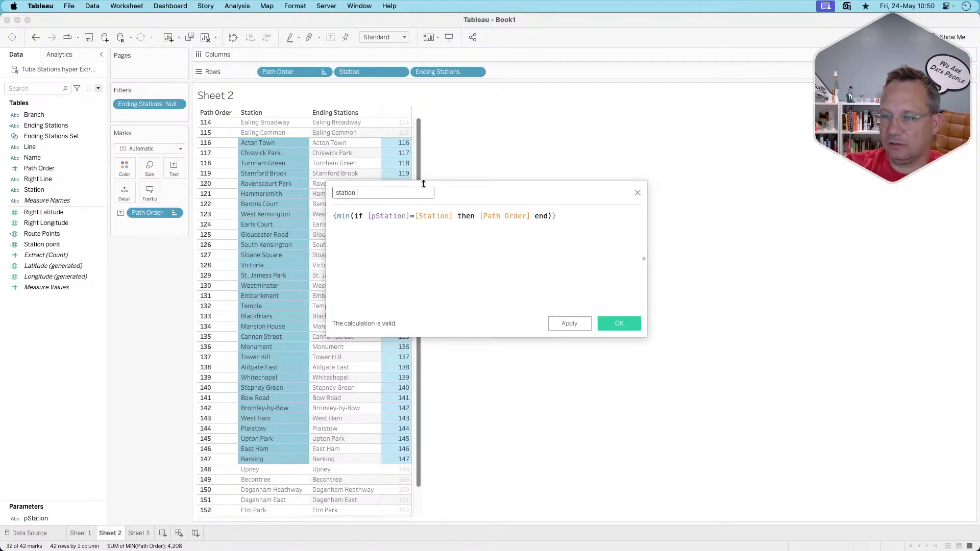
text(station order)
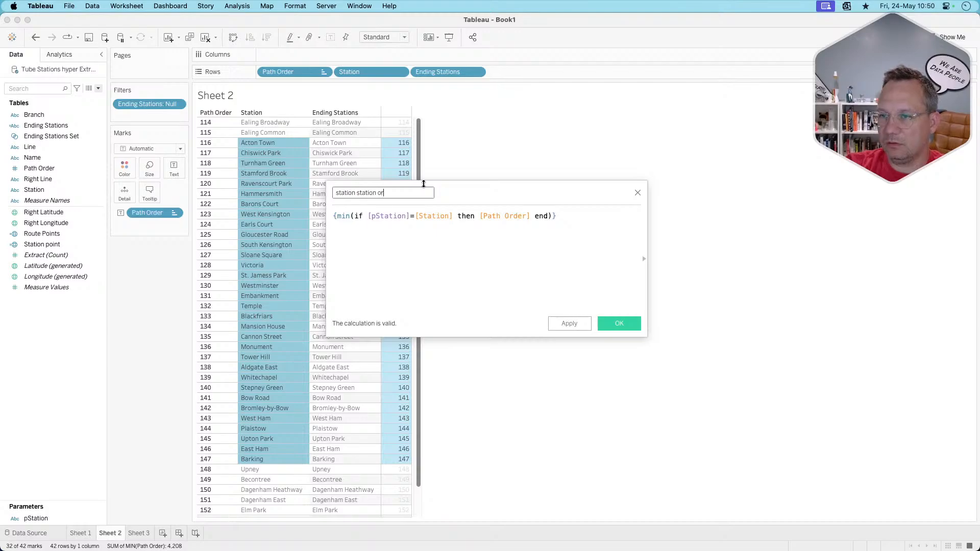
click(619, 323)
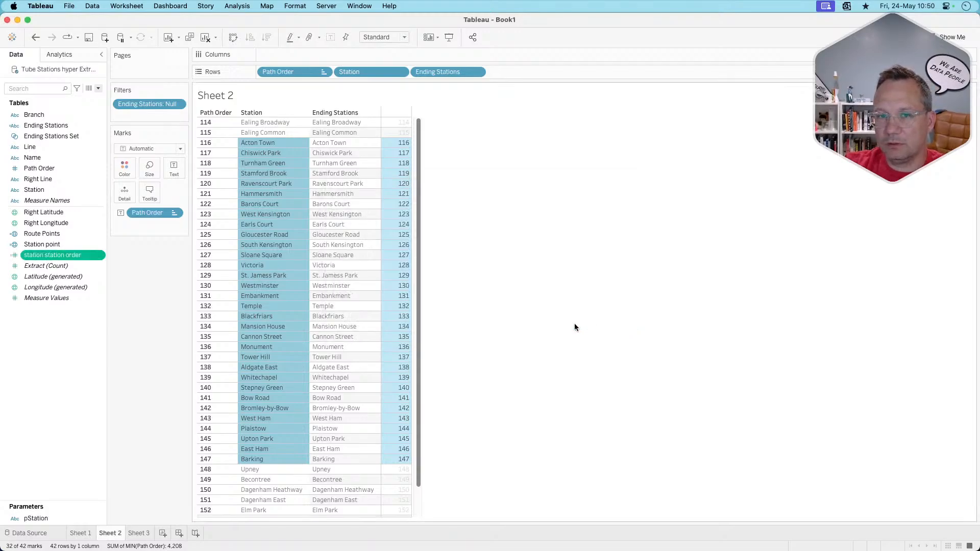
Duplicate the station station order calculation.
right_click(66, 255)
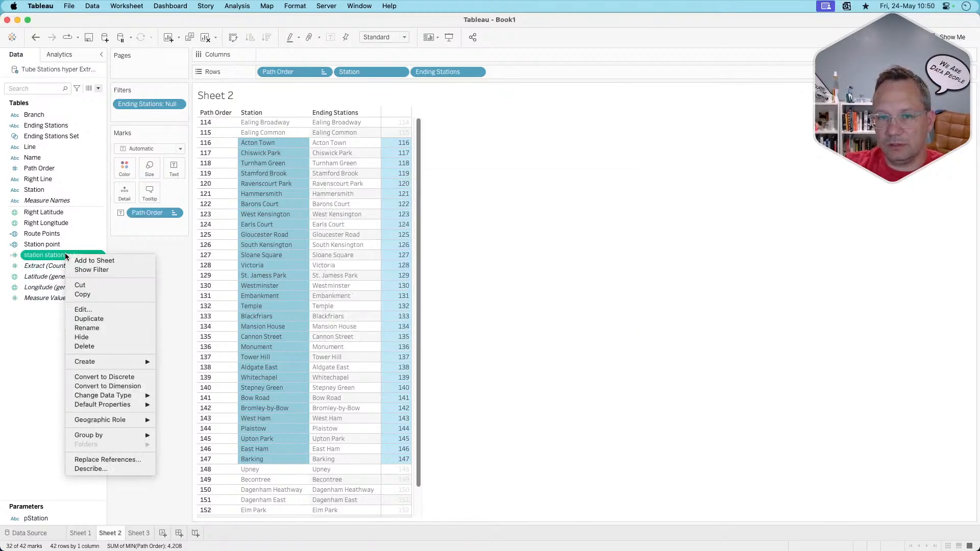
click(91, 317)
right_click(63, 265)
click(81, 330)
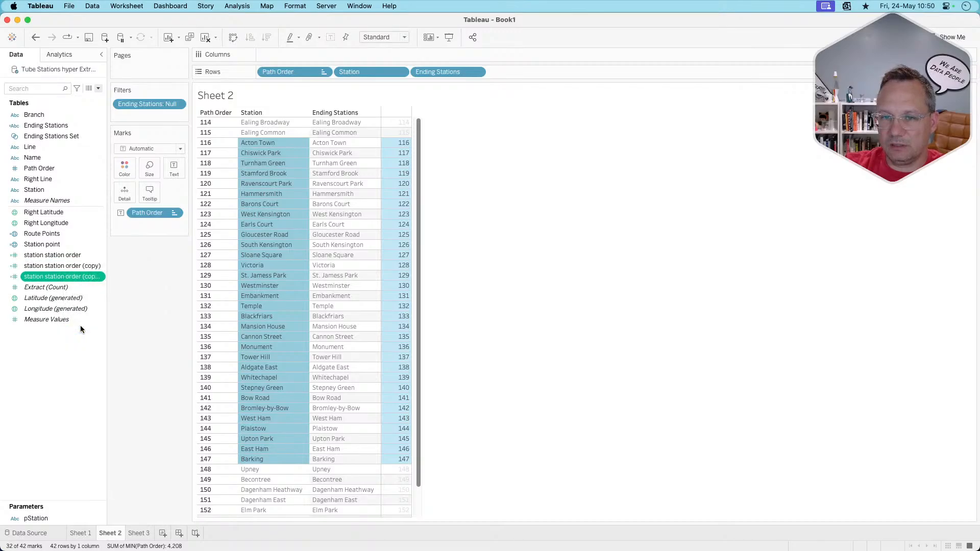
key(super+z)
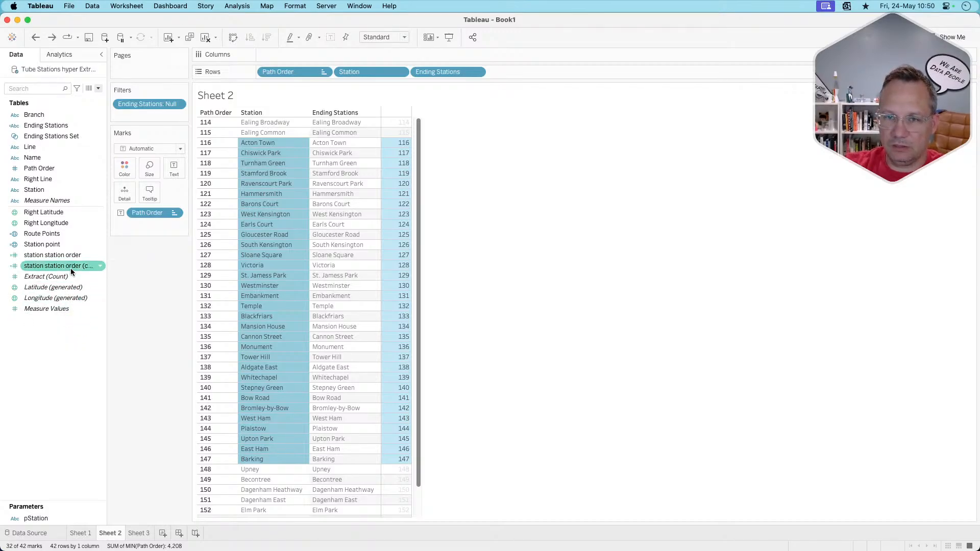
Edit the duplicated calculation, replacing the condition [pStation]=[Station] with [Ending Stations Set].
right_click(70, 268)
click(89, 324)
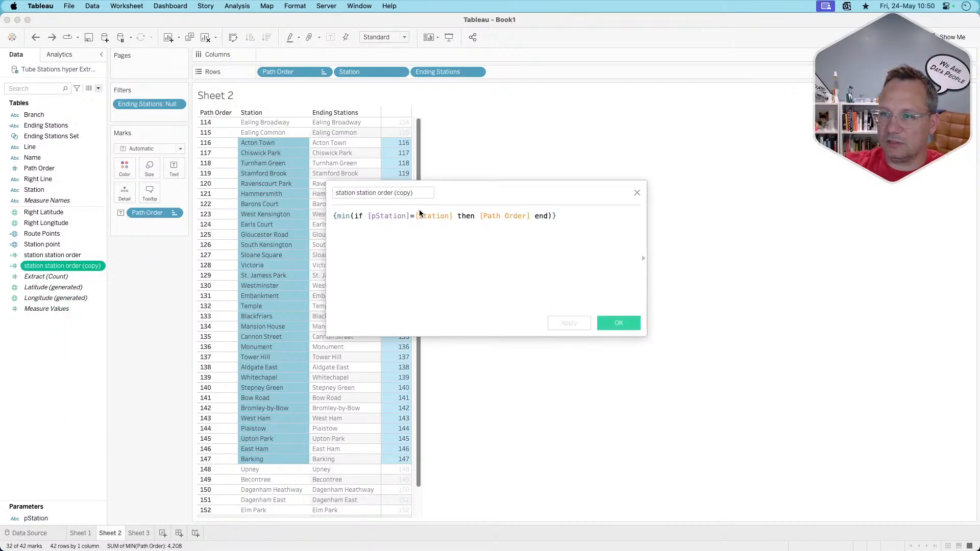
drag(453, 216, 365, 214)
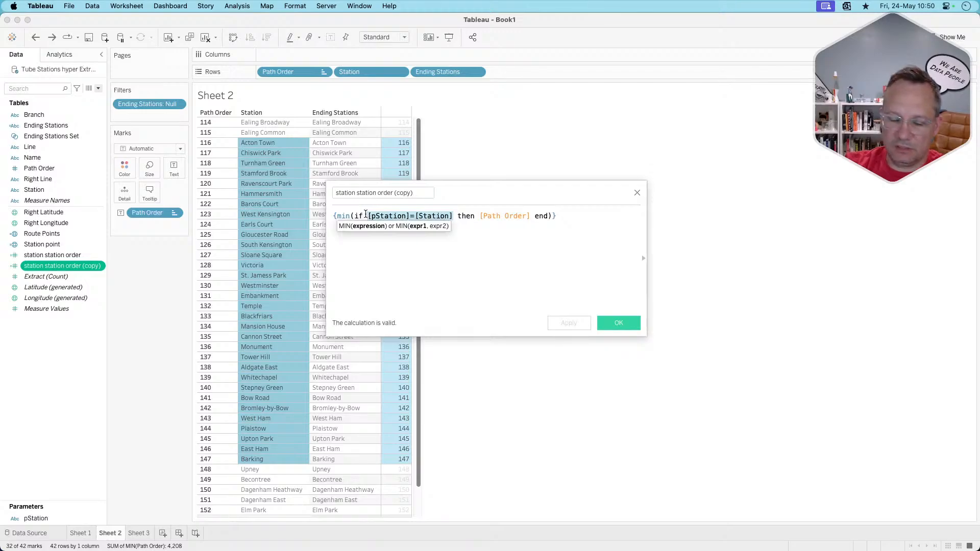
text(endin)
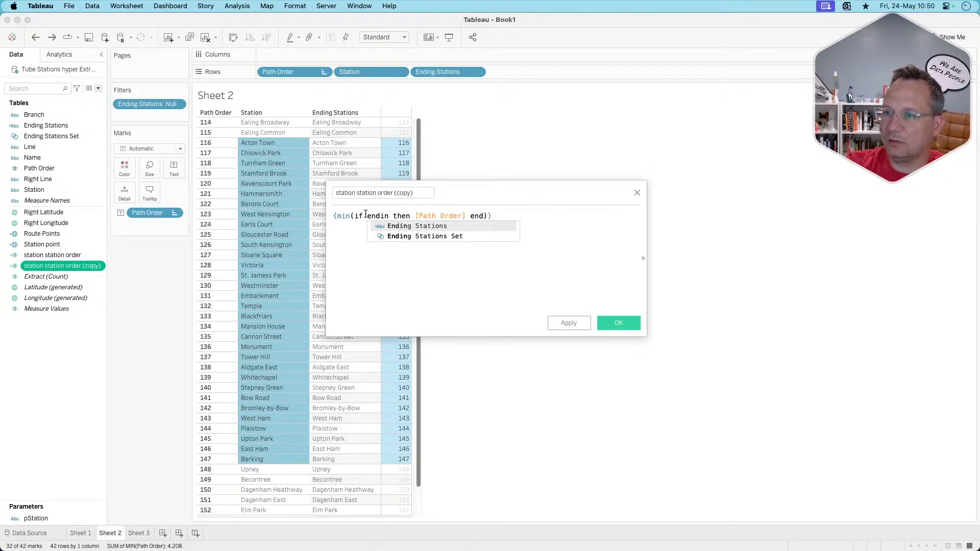
key(Down)
key(Return)
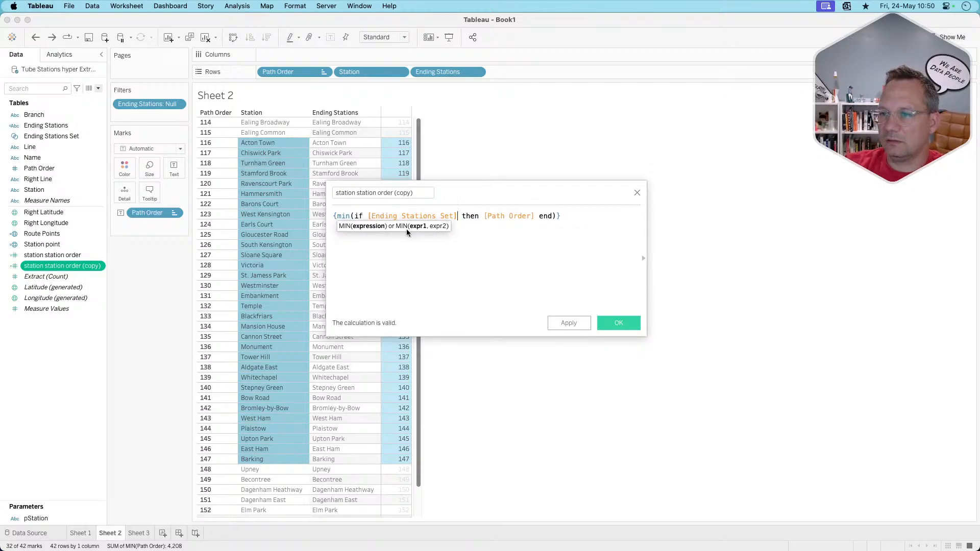
Rename the duplicated calculation "Ending station order" and save it.
drag(355, 193, 307, 189)
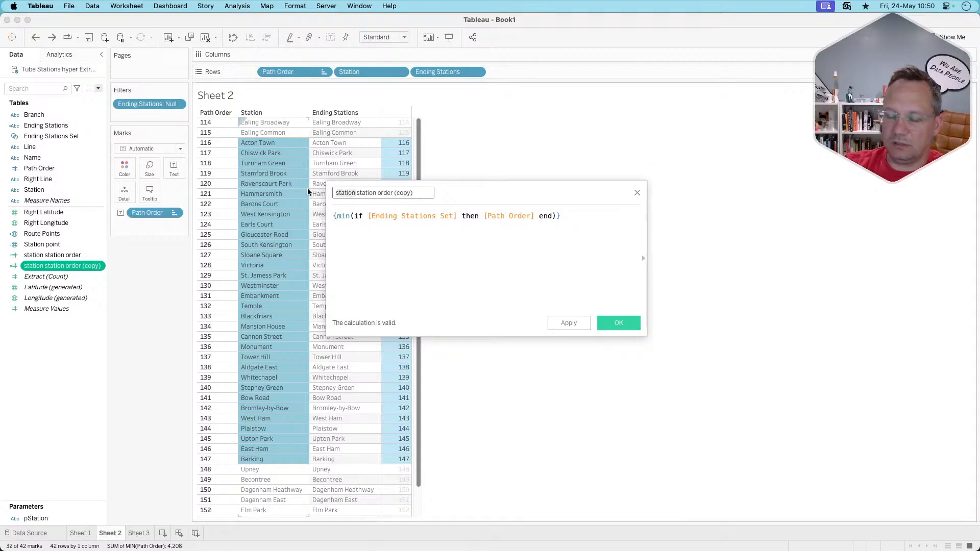
text(Ending)
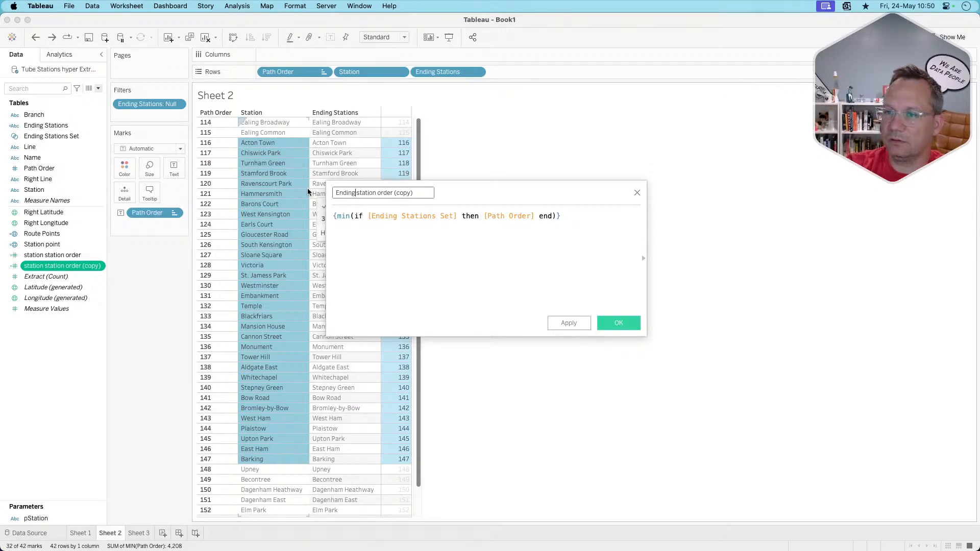
key(BackSpace)
key(BackSpace)
key(BackSpace)
key(BackSpace)
key(BackSpace)
key(BackSpace)
key(BackSpace)
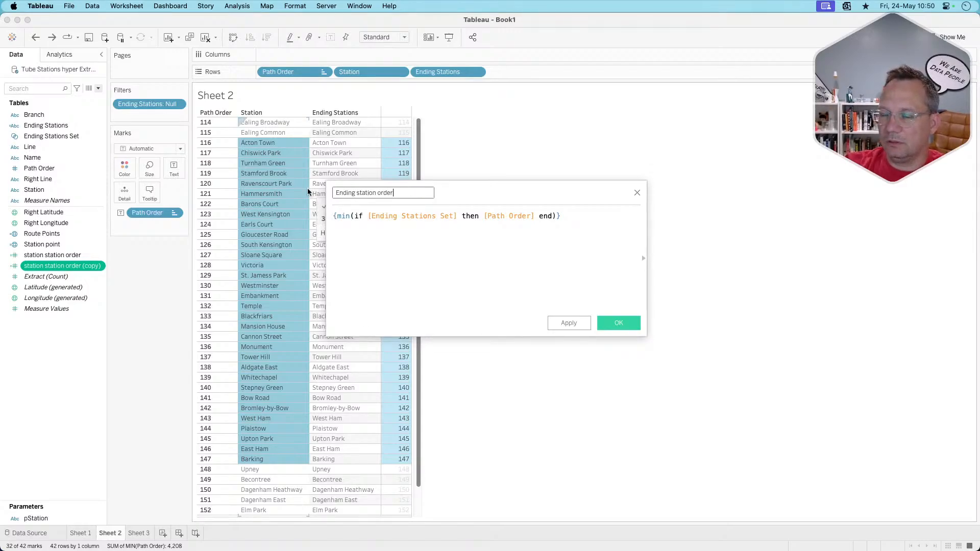
click(613, 322)
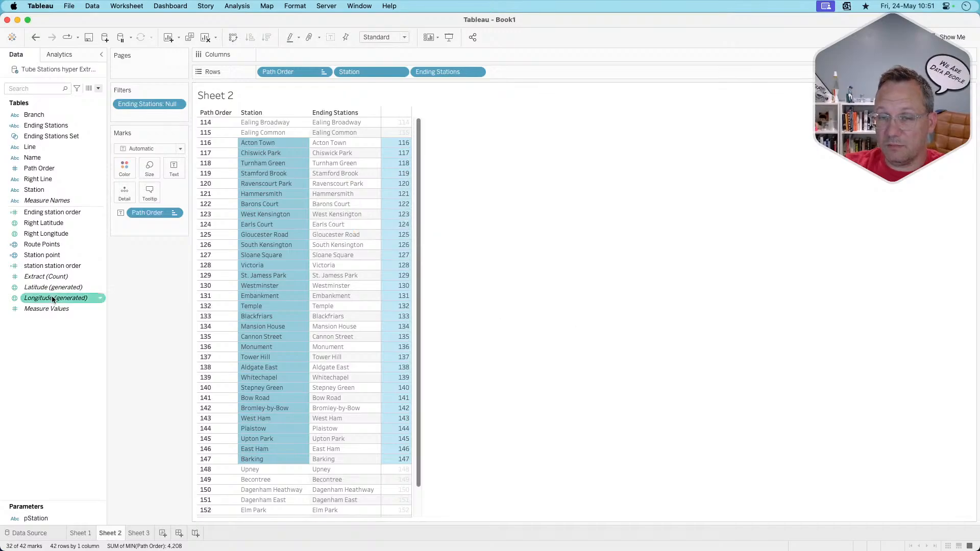
Edit the Route Points calculation, replacing the condition [pStation]=[Station] with [Path Order]>=[station station order].
right_click(56, 245)
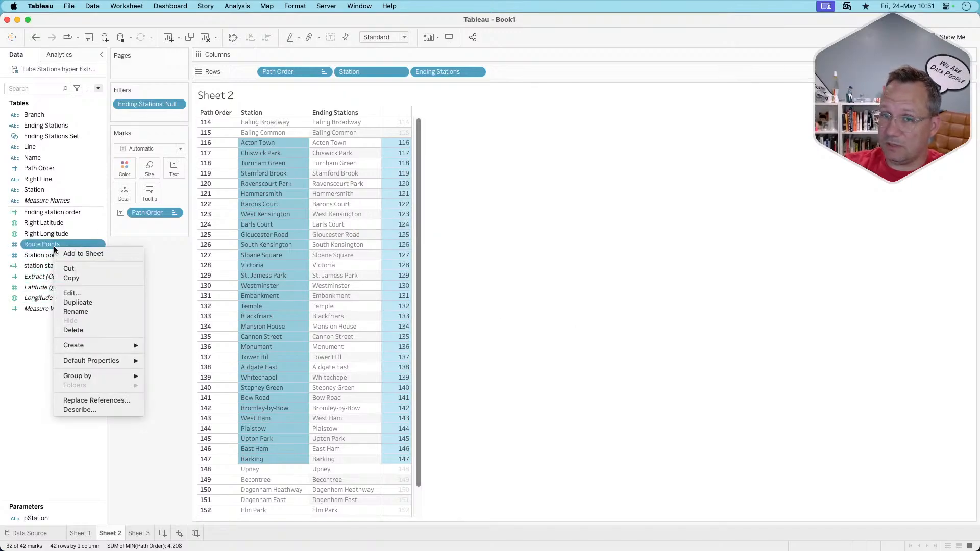
click(73, 289)
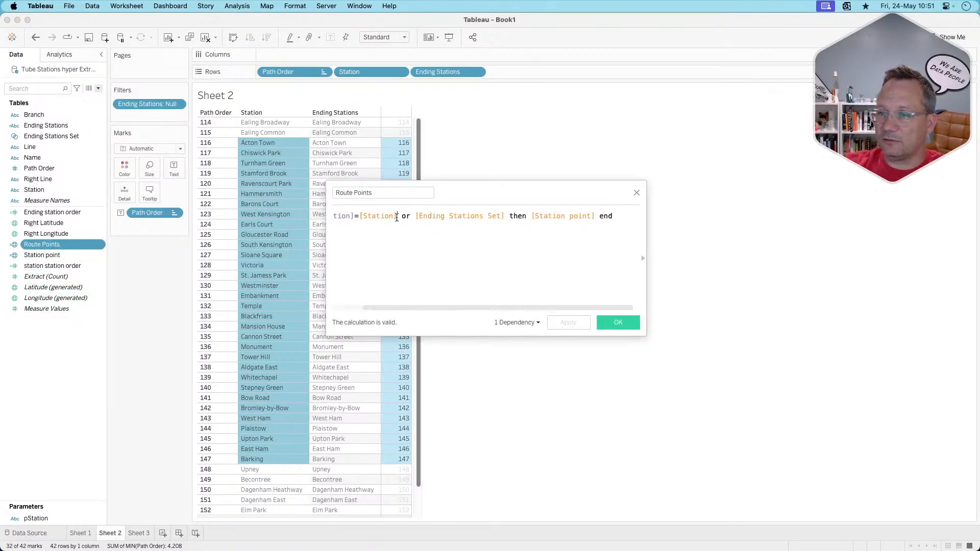
drag(397, 216, 338, 216)
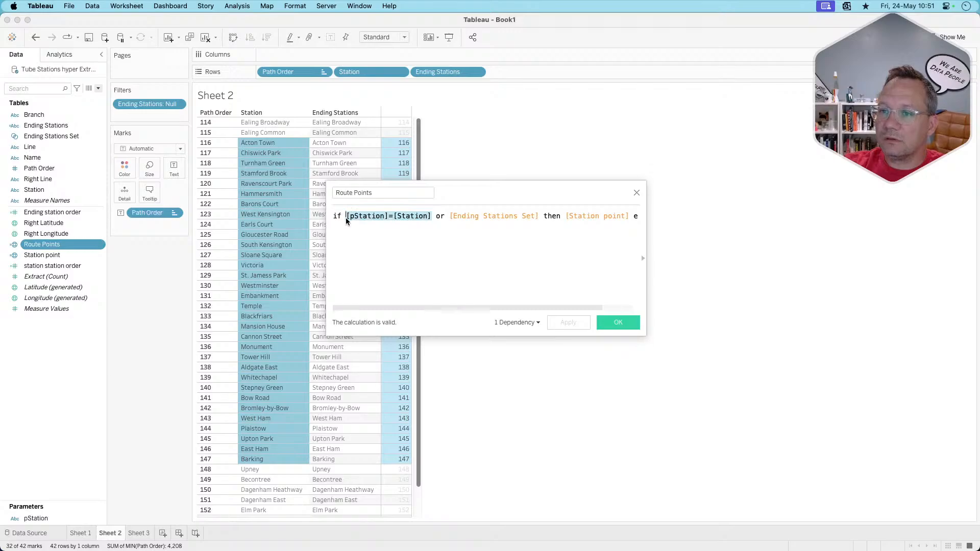
text(path)
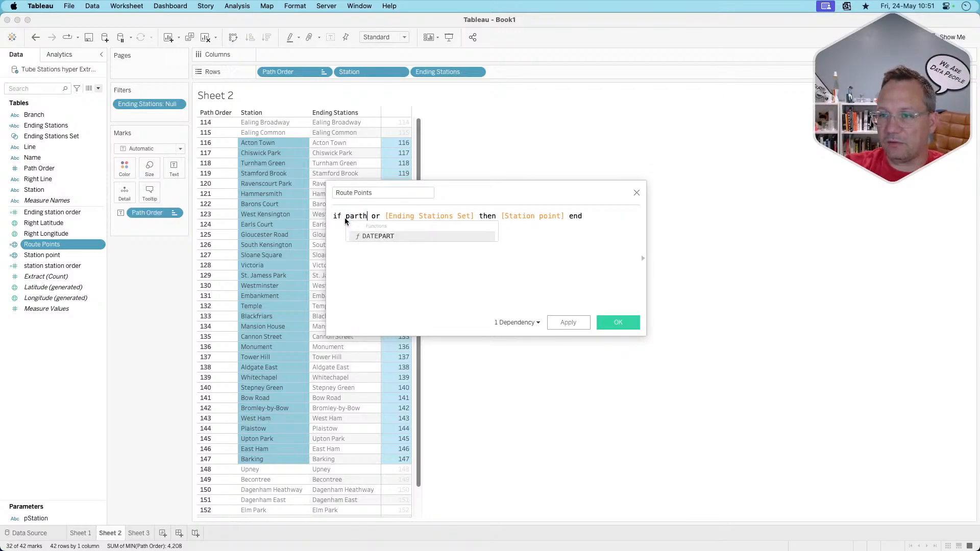
key(Return)
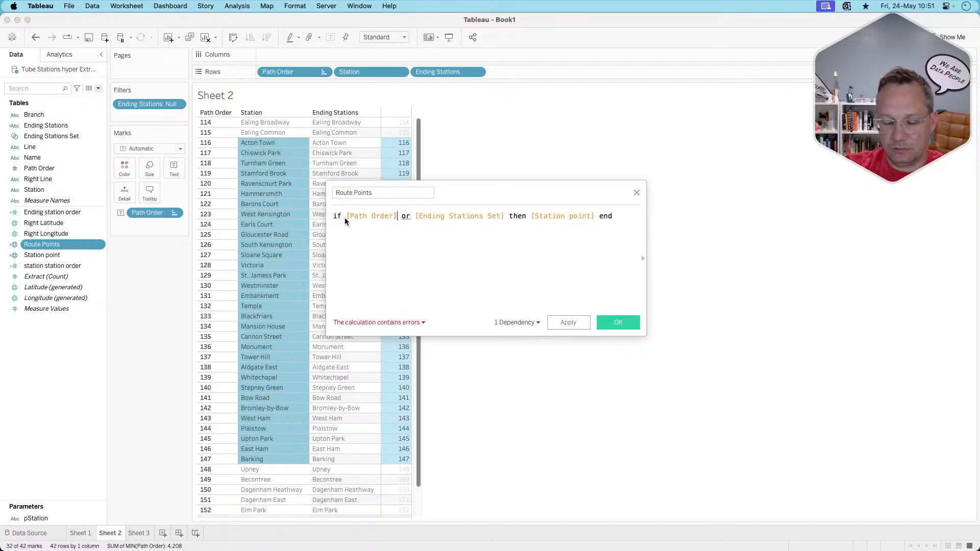
text(>=)
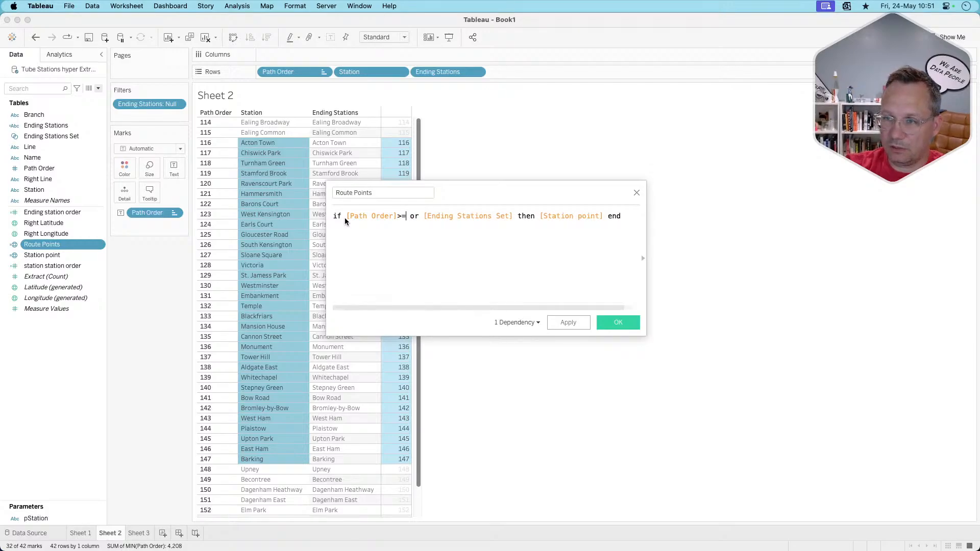
text(star)
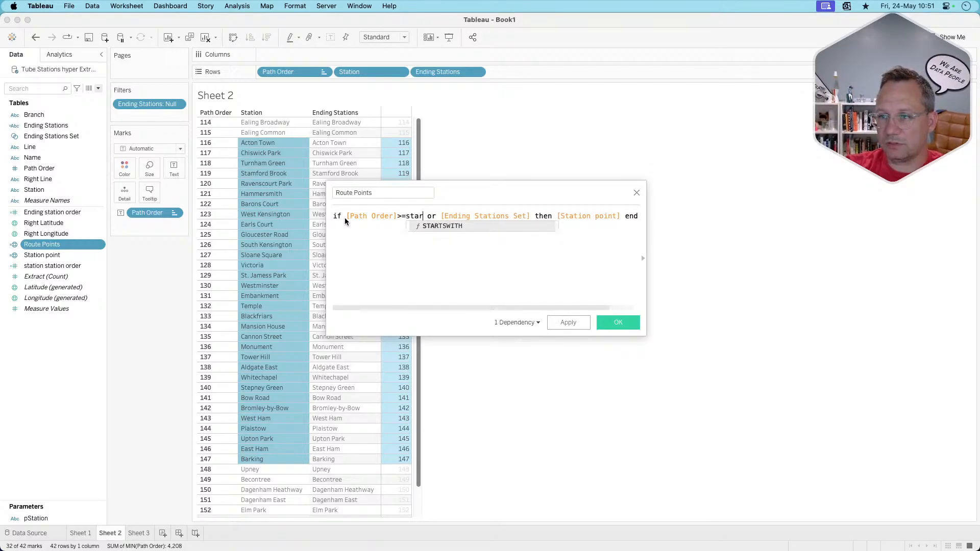
key(BackSpace)
key(BackSpace)
key(BackSpace)
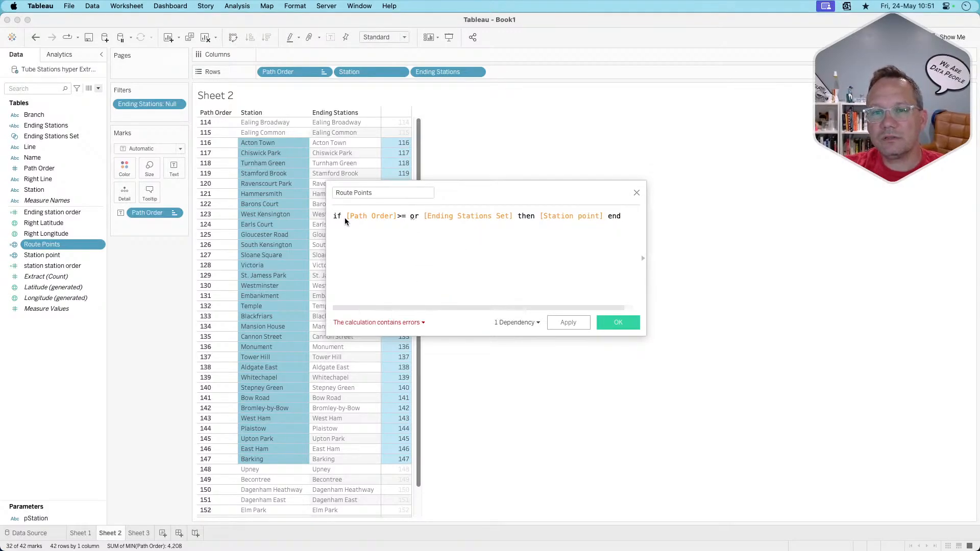
text(st)
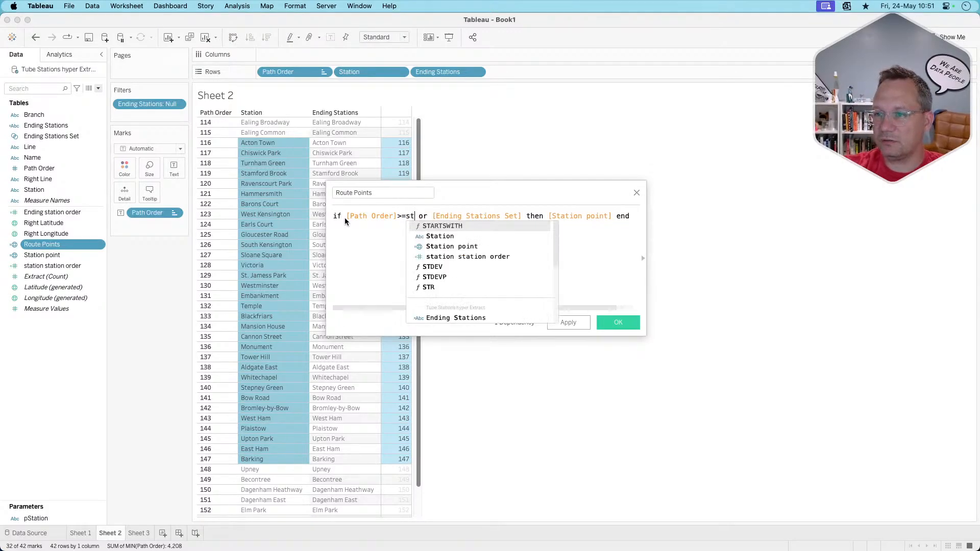
key(Down)
key(Down)
key(Down)
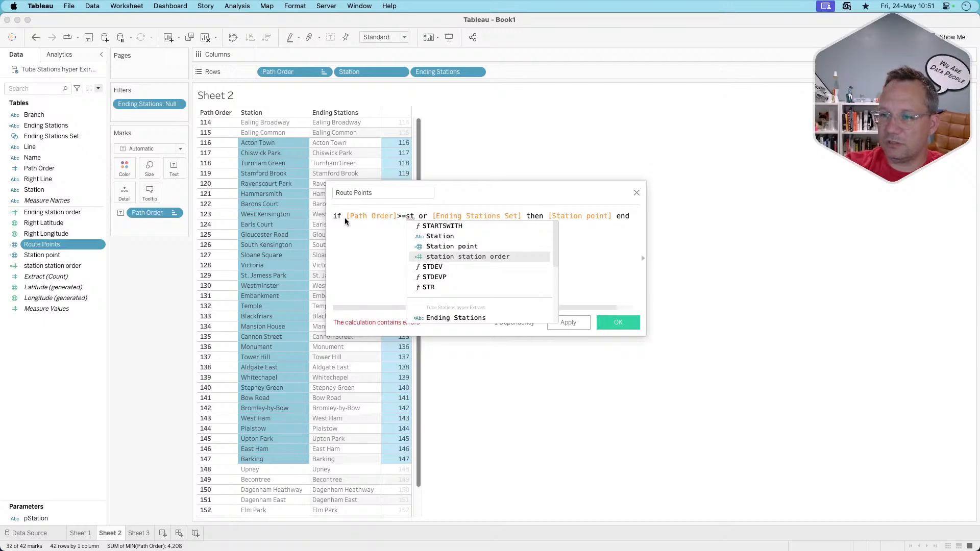
key(Return)
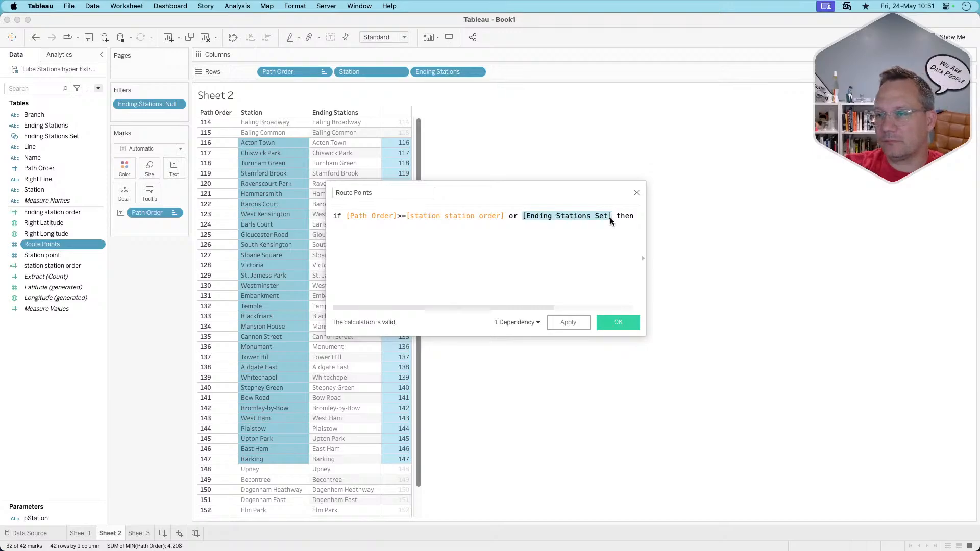
Replace [Ending Stations Set] in the Route Points formula with [Path Order]<=[Ending station order] and save the calculation.
text(path then)
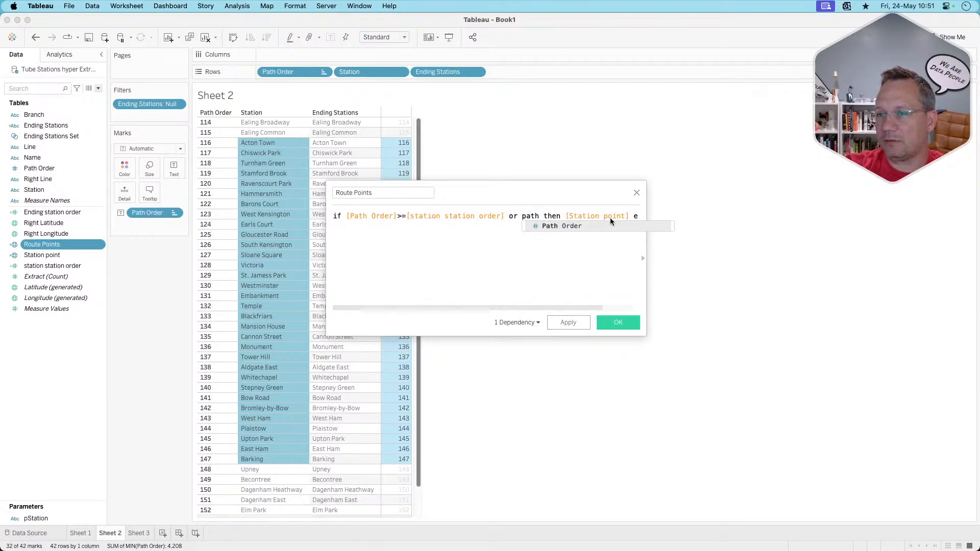
key(Return)
text(<)
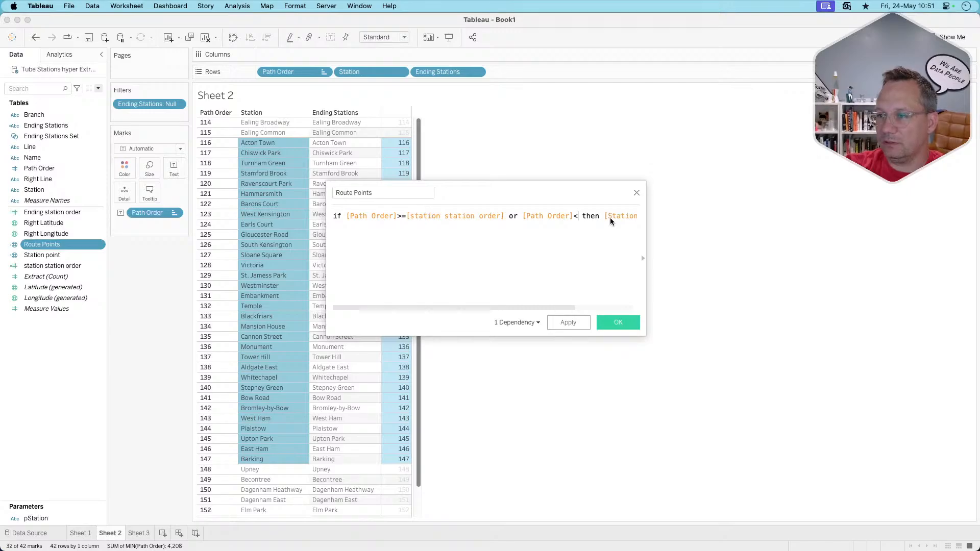
text(=)
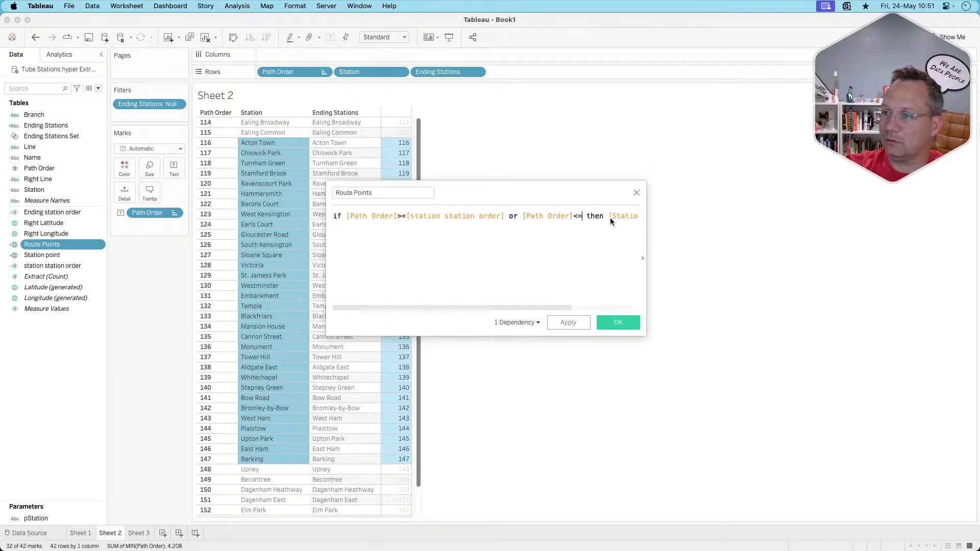
text(end)
key(Down)
key(Return)
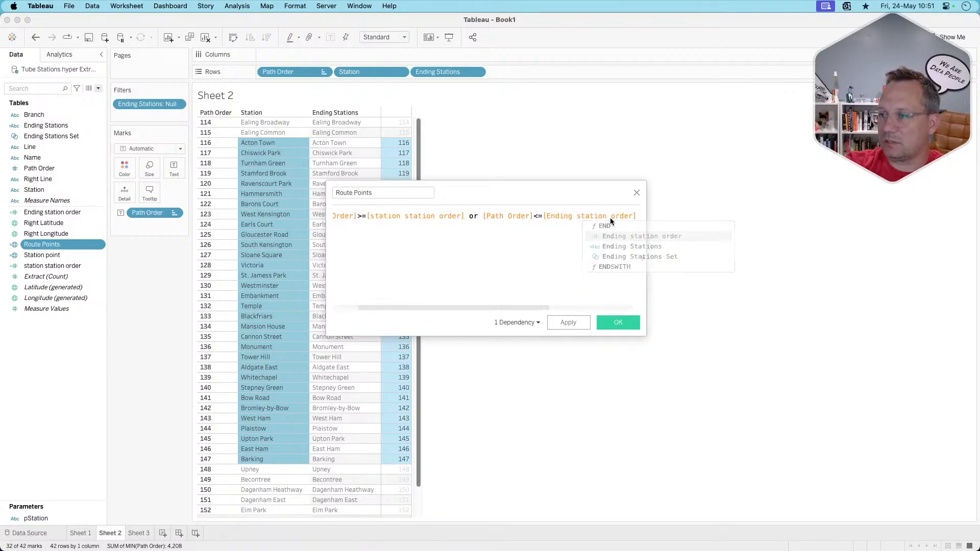
text(then [Station point] end)
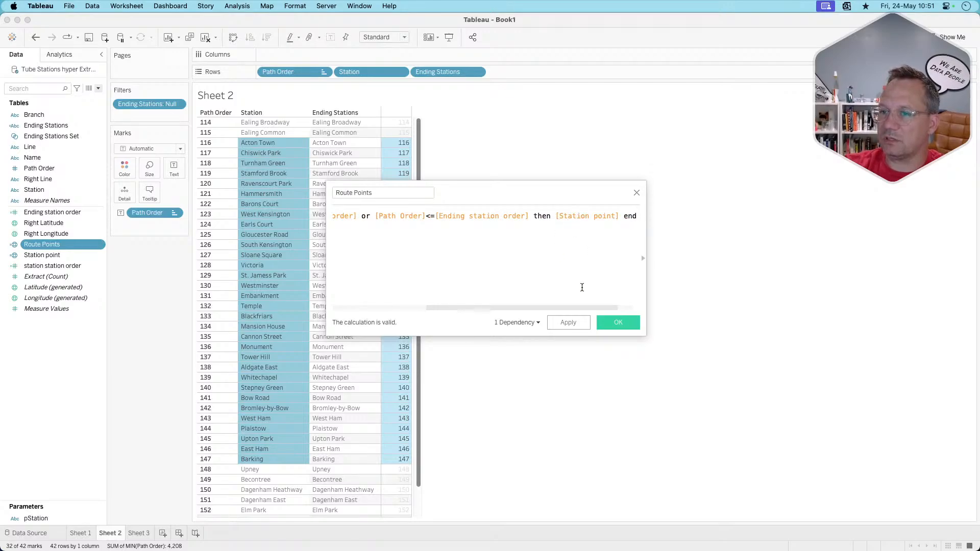
click(571, 326)
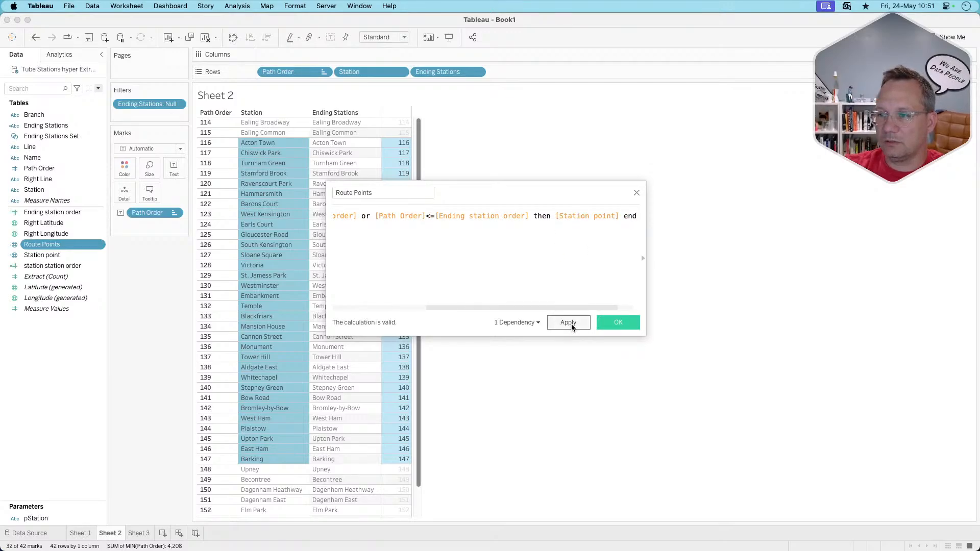
click(615, 322)
On the Sheet 1 map, add Station as detail to the Route Points layer.
click(84, 533)
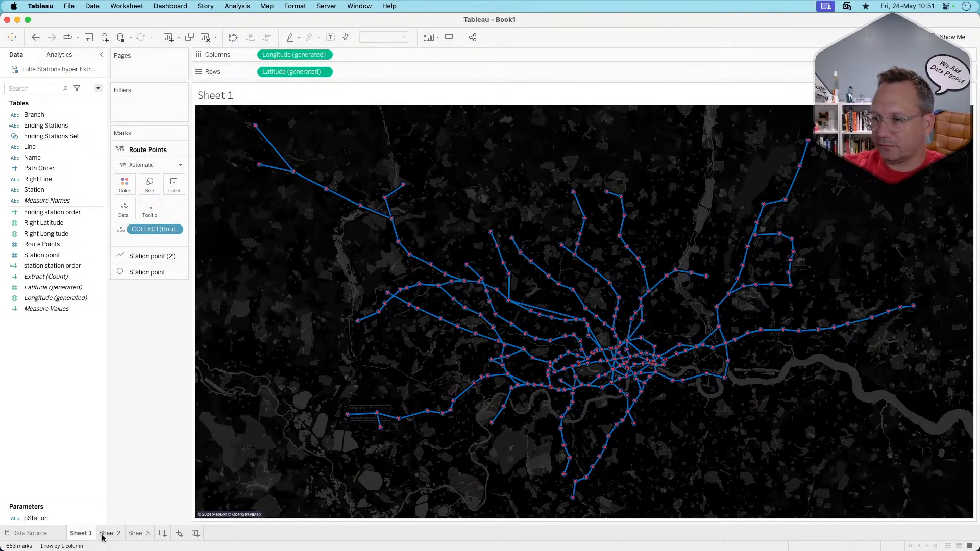
mouse_move(102, 538)
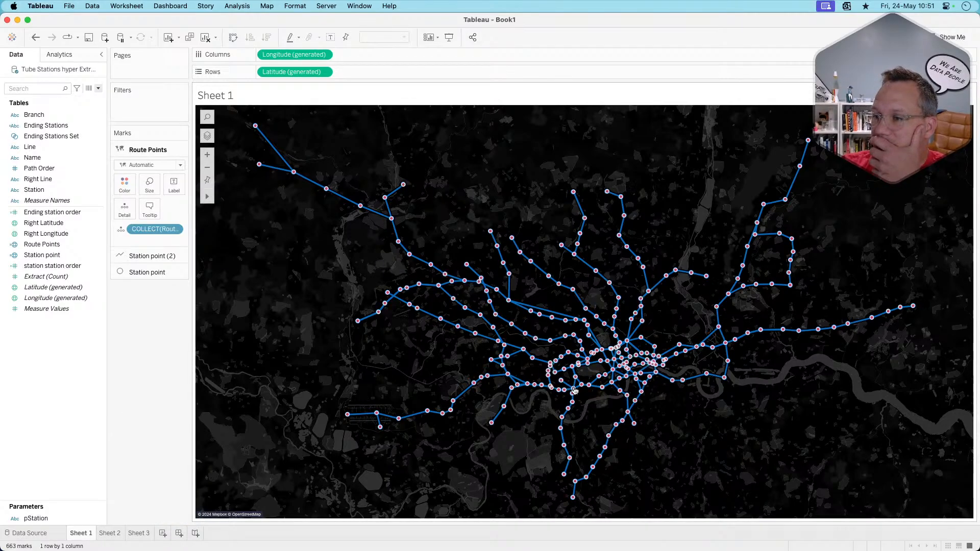
mouse_move(562, 393)
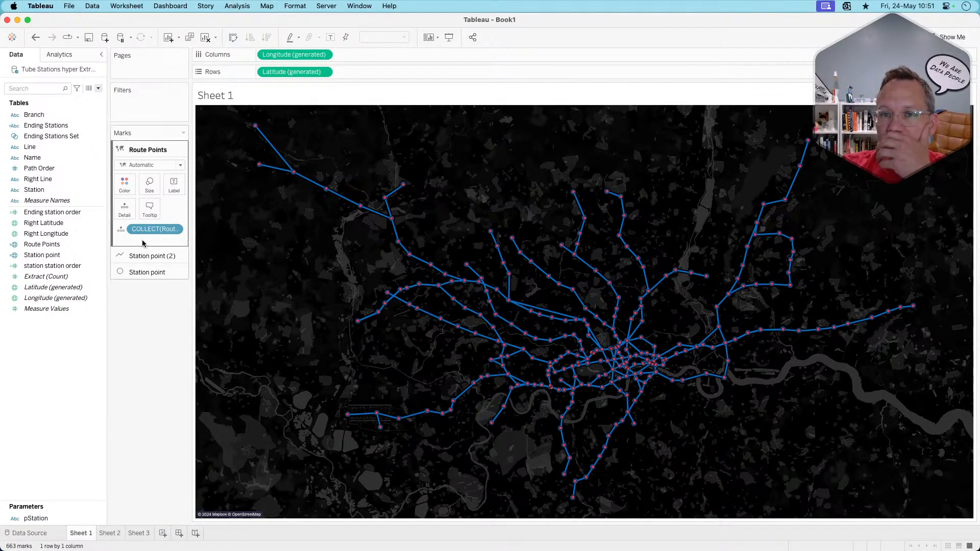
drag(38, 189, 151, 241)
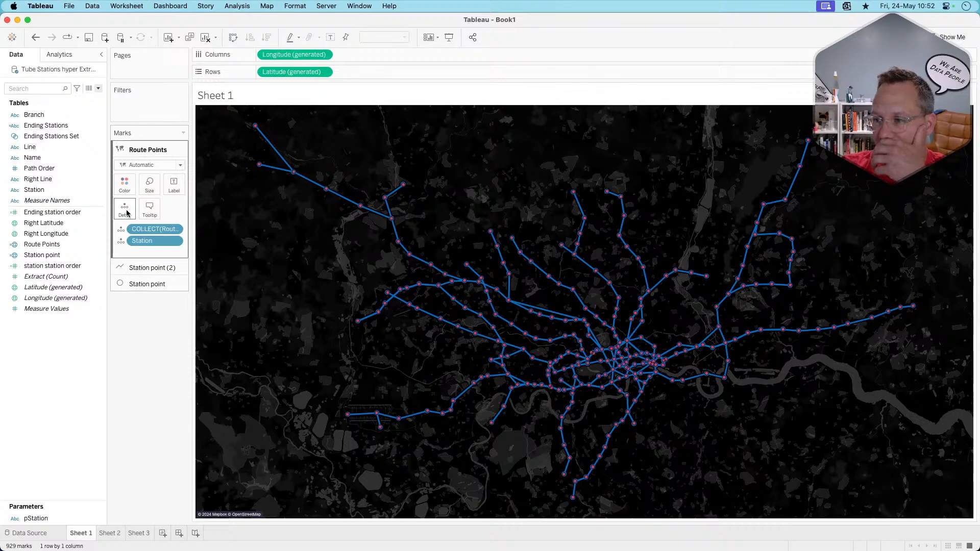
mouse_move(608, 350)
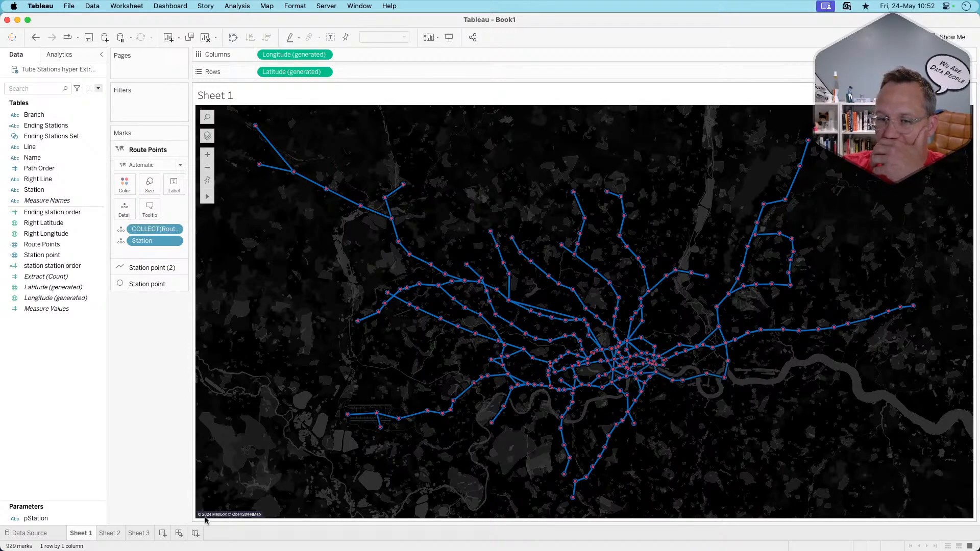
On Sheet 2, convert station station order and Ending station order to dimensions and add Ending station order to the rows after Ending Stations.
click(114, 532)
click(146, 374)
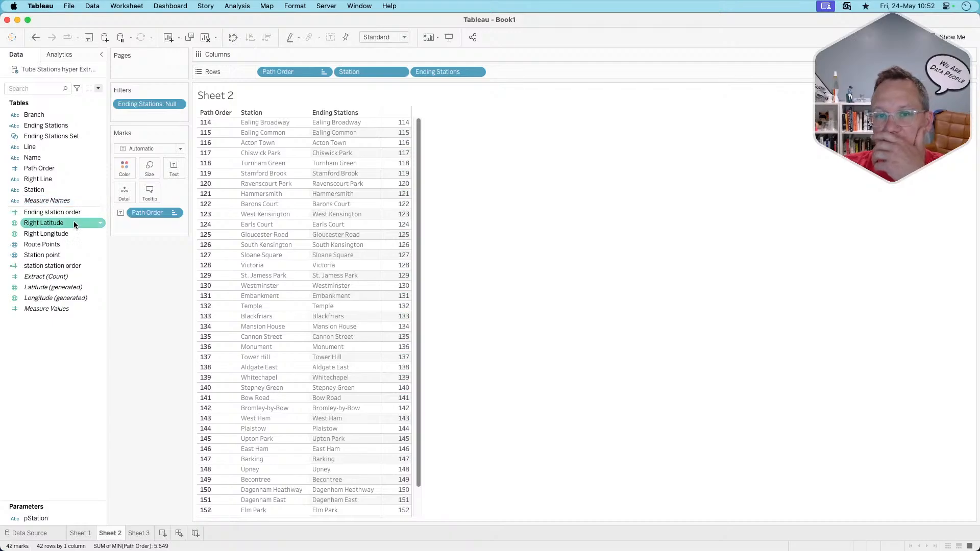
click(58, 266)
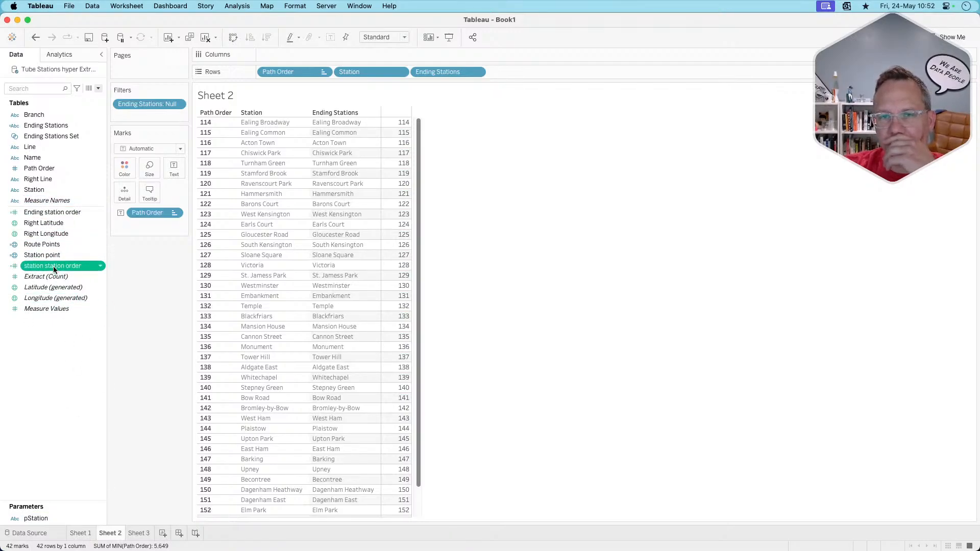
drag(54, 269, 63, 176)
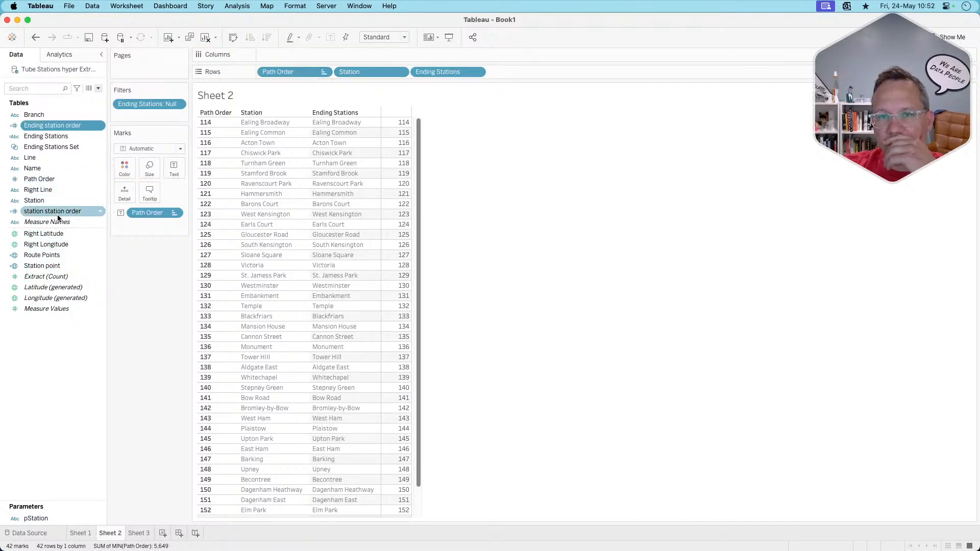
drag(57, 125, 558, 72)
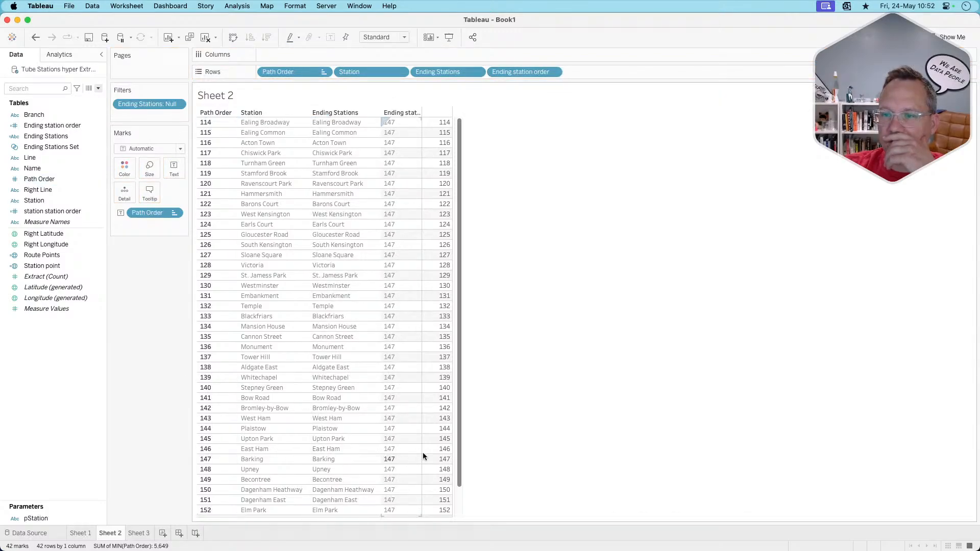
Open the Route Points calculation for editing and insert a then clause after the [Path Order]>=[station station order] condition.
click(37, 234)
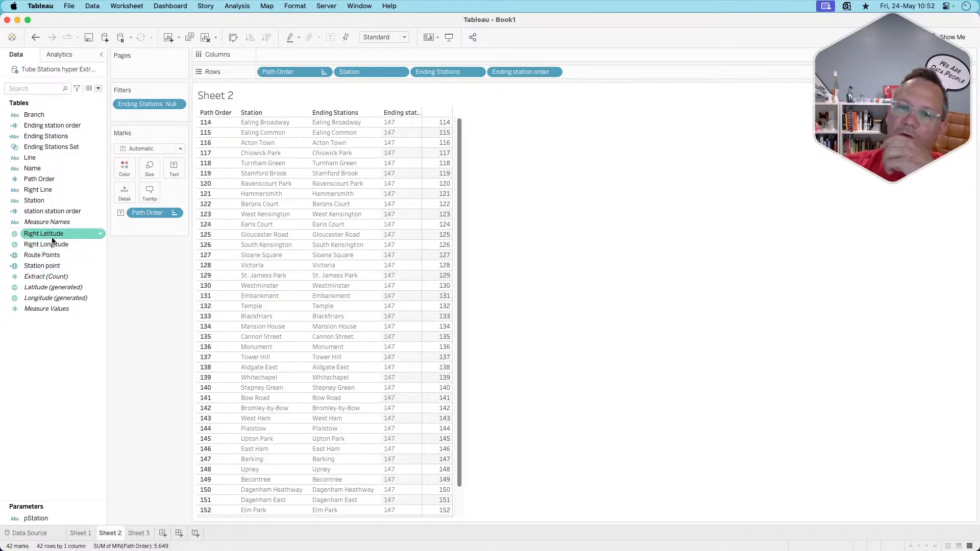
right_click(45, 257)
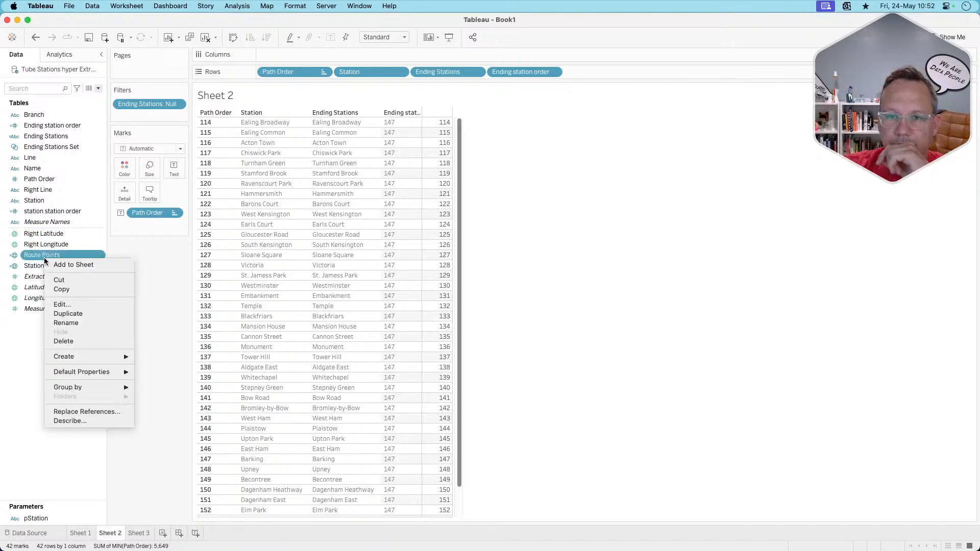
click(41, 259)
right_click(41, 257)
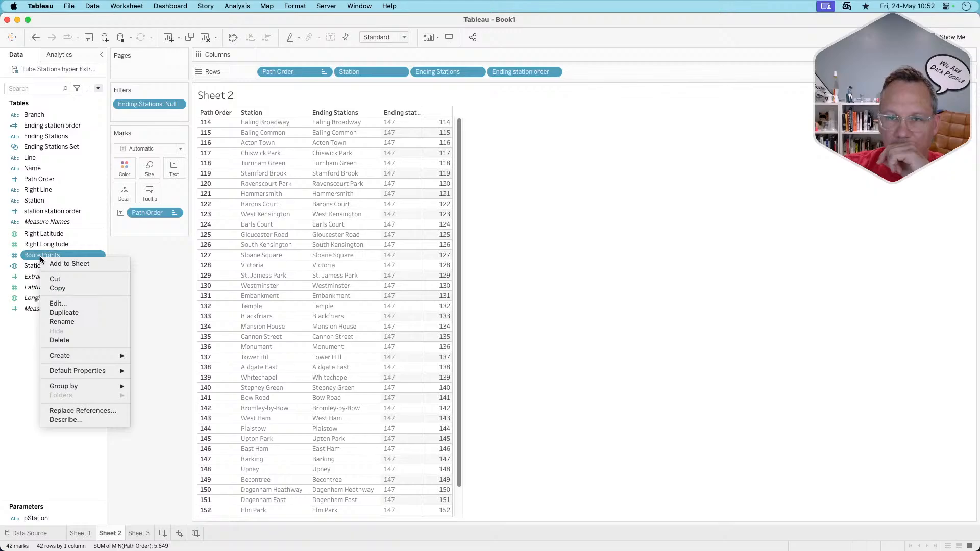
click(61, 304)
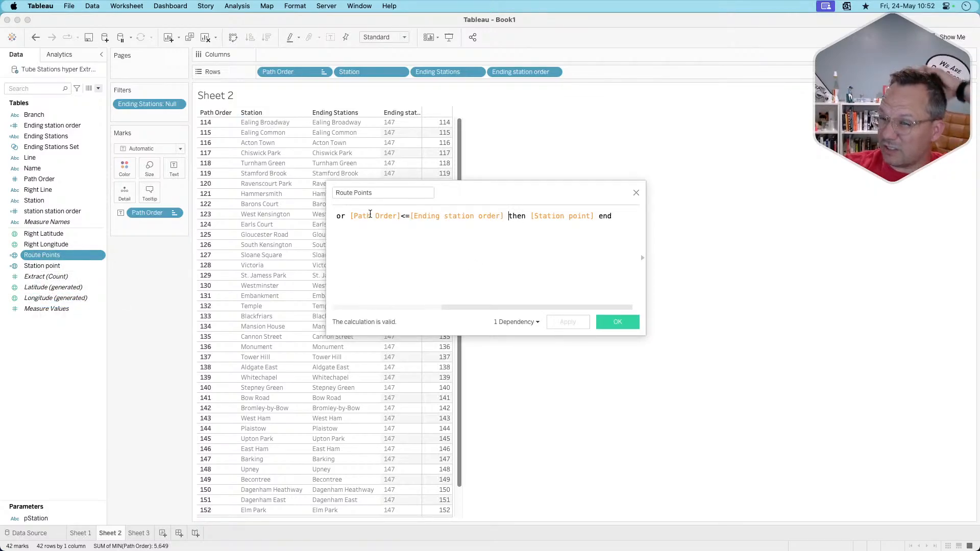
scroll(370, 214, left, 5)
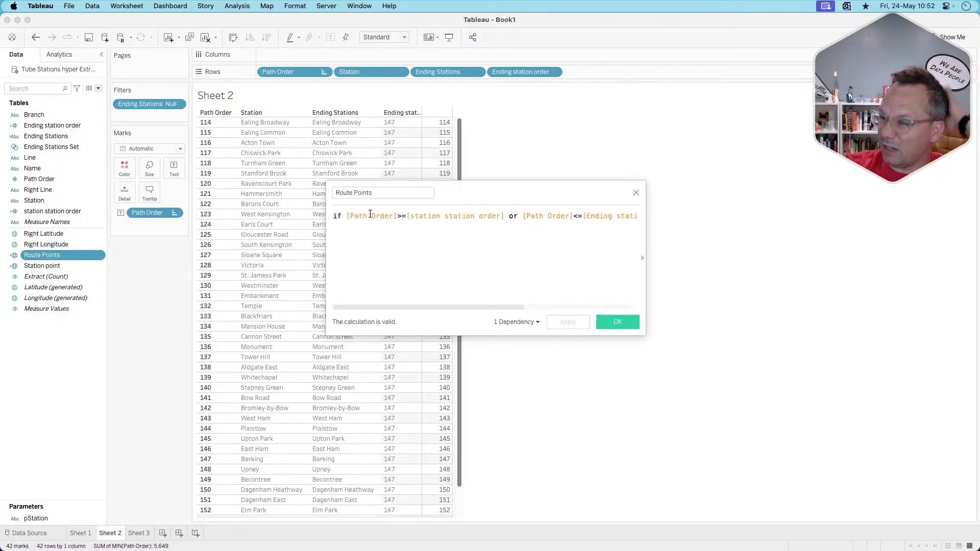
click(508, 216)
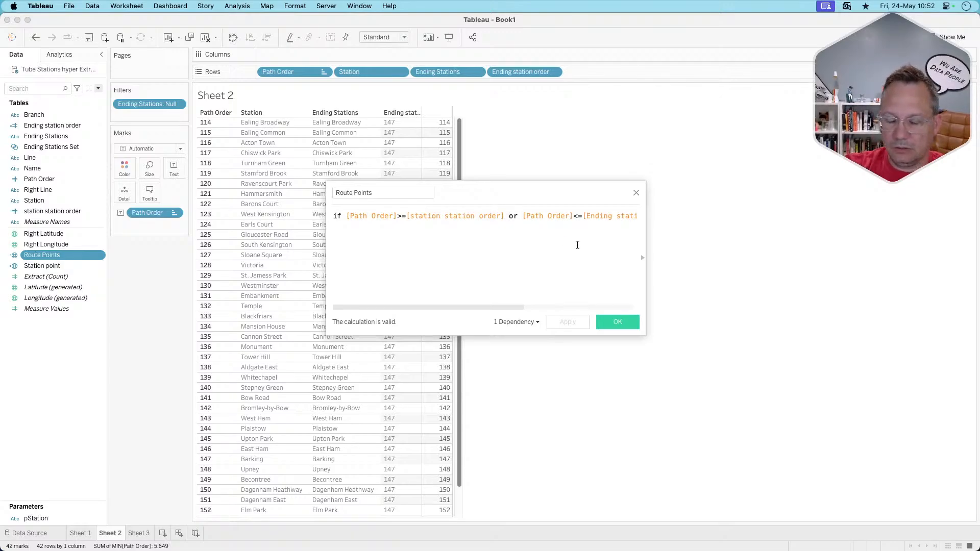
text(then rout)
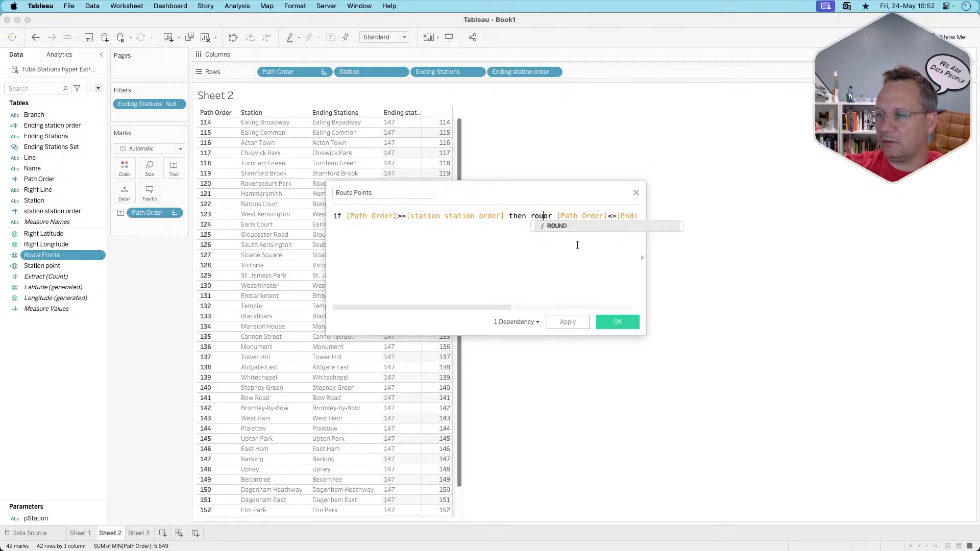
text(e point)
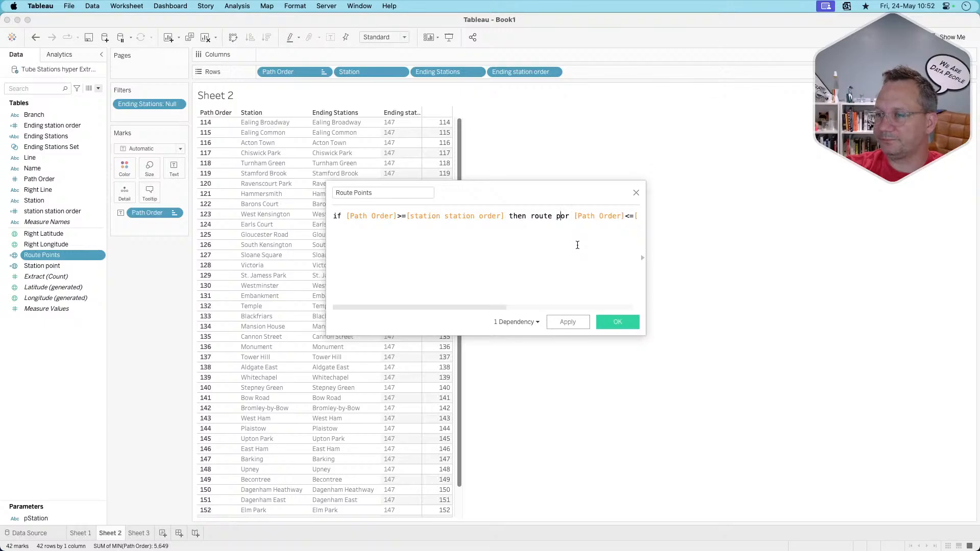
text(s)
key(BackSpace)
key(BackSpace)
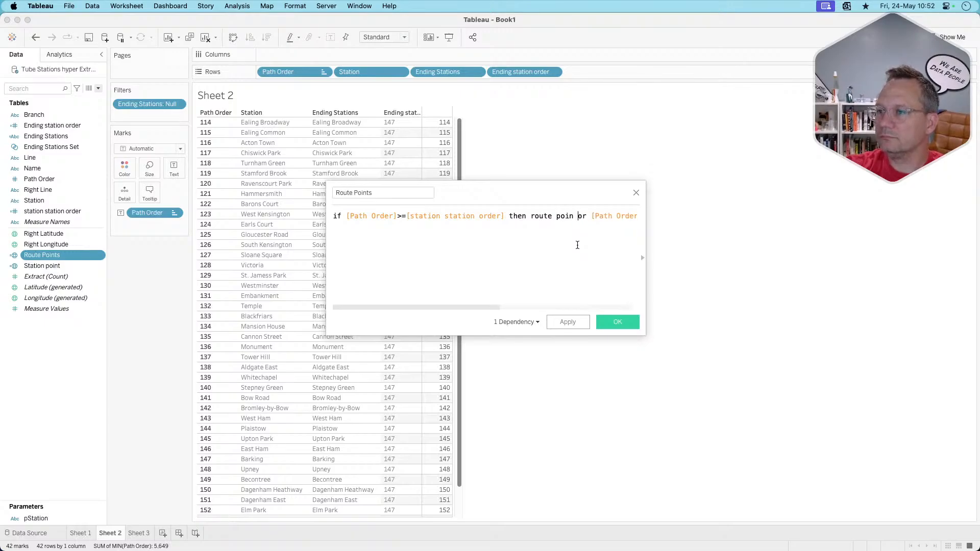
key(End)
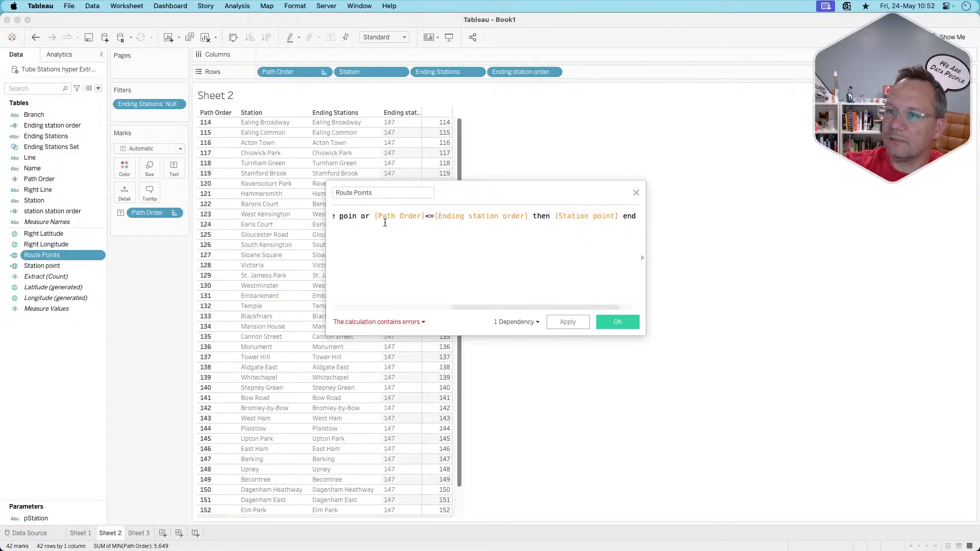
click(355, 215)
text(t)
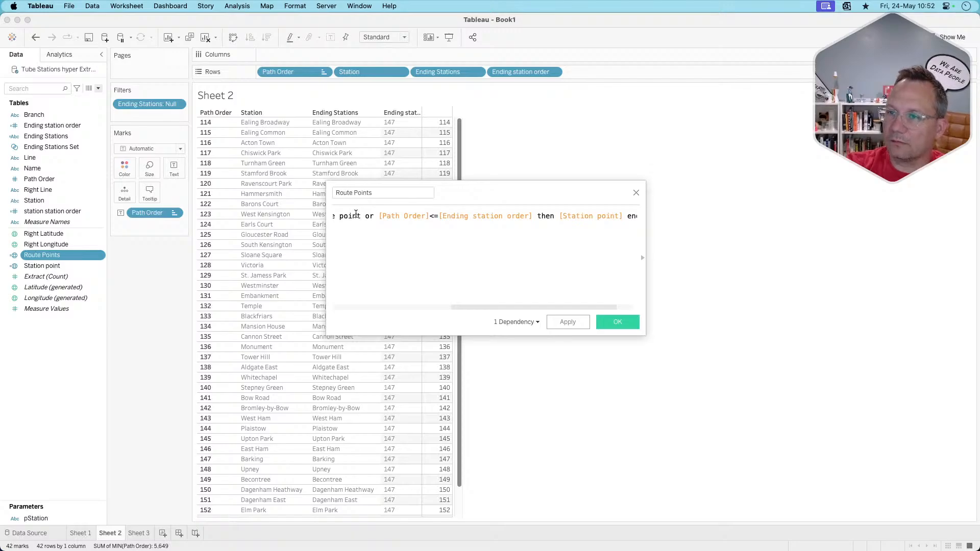
Make the first condition's then clause return [Station point] and break the formula onto a second line after it.
key(BackSpace)
key(BackSpace)
key(BackSpace)
key(BackSpace)
key(BackSpace)
text(rout)
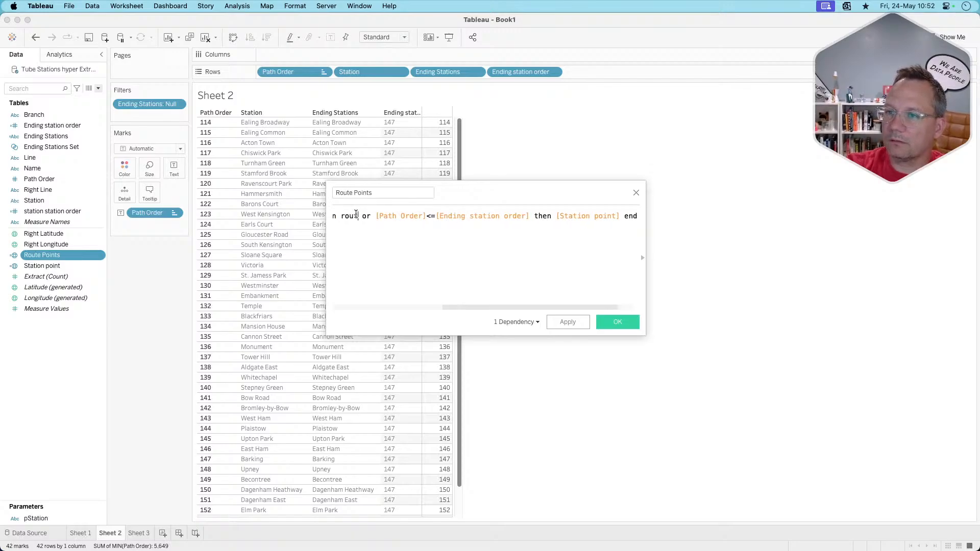
key(BackSpace)
key(BackSpace)
key(BackSpace)
key(BackSpace)
text([Station point])
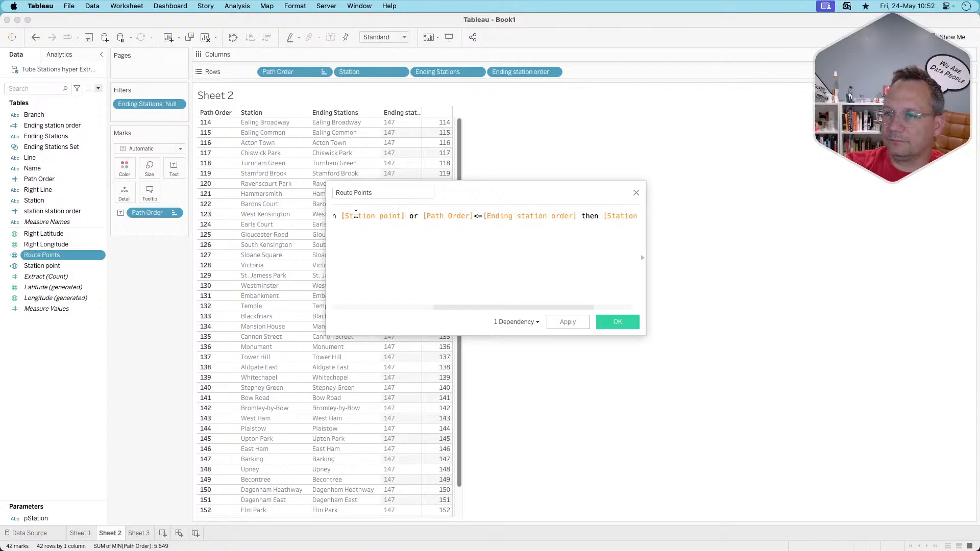
key(Return)
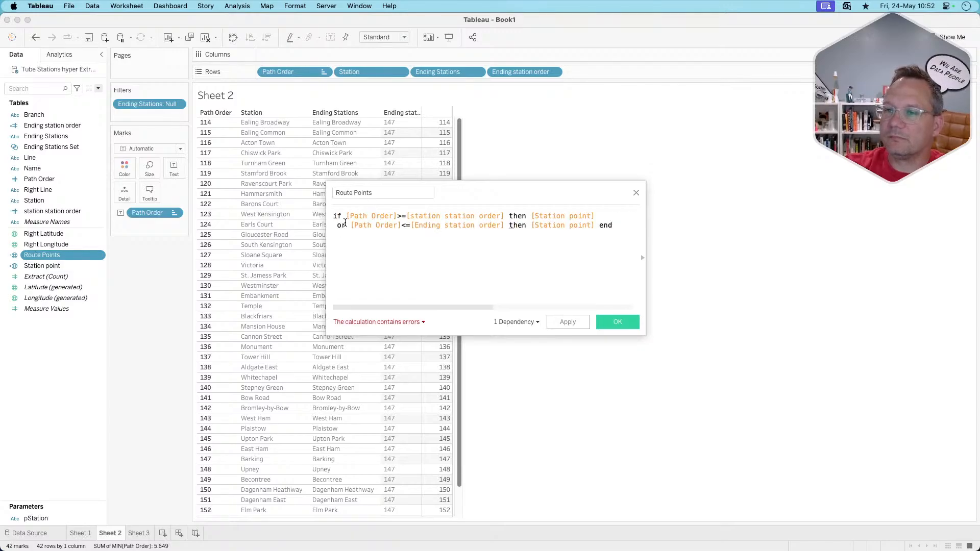
Replace or with elseif before the [Path Order]<=[Ending station order] condition, put end on its own line and apply the calculation.
click(345, 225)
key(BackSpace)
key(BackSpace)
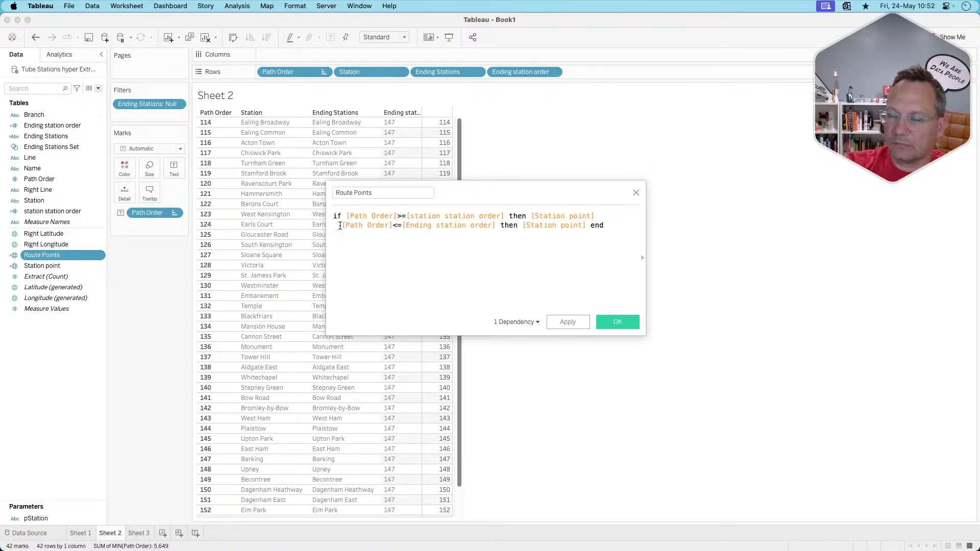
key(BackSpace)
text(elseif)
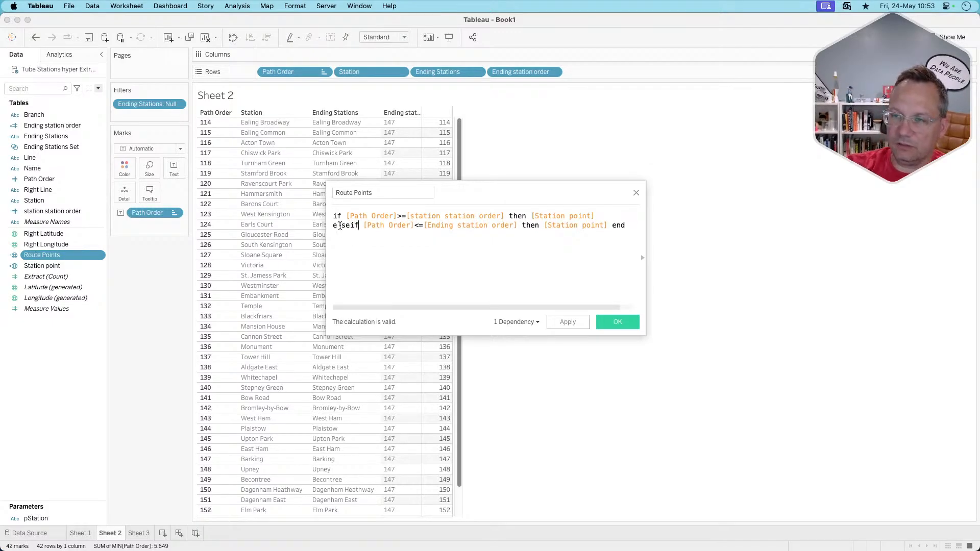
click(612, 225)
key(Return)
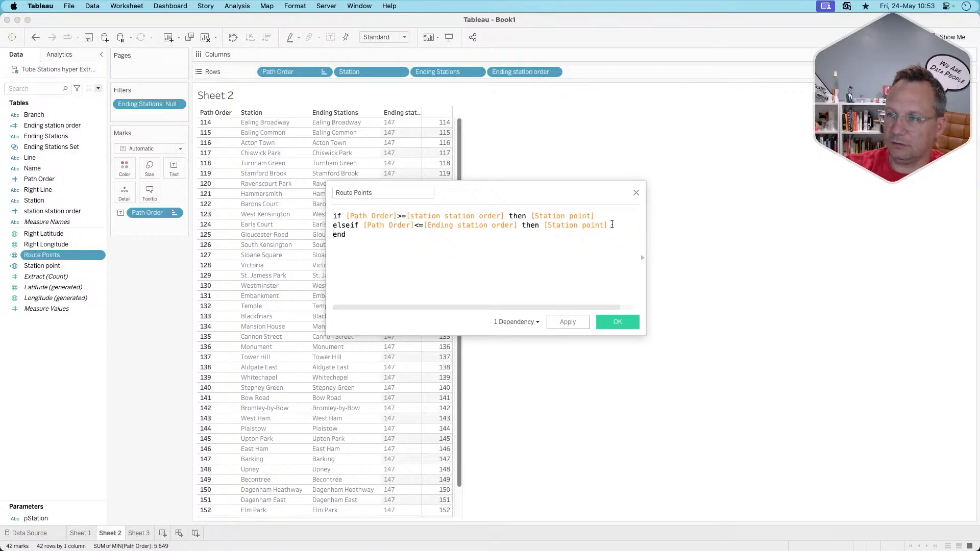
click(568, 321)
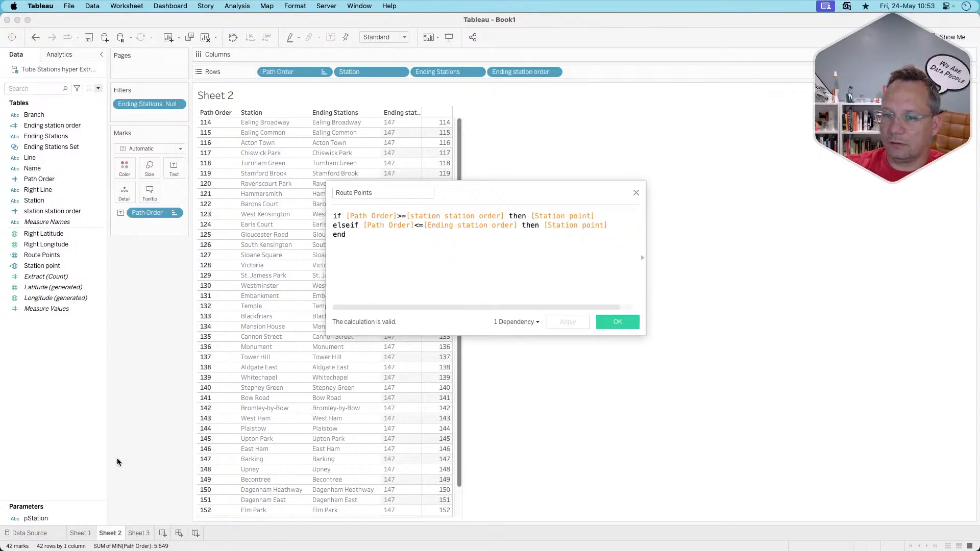
Check the applied formula on the Sheet 1 map and compare it with the Sheet 2 table, moving the calculation editor aside.
click(83, 534)
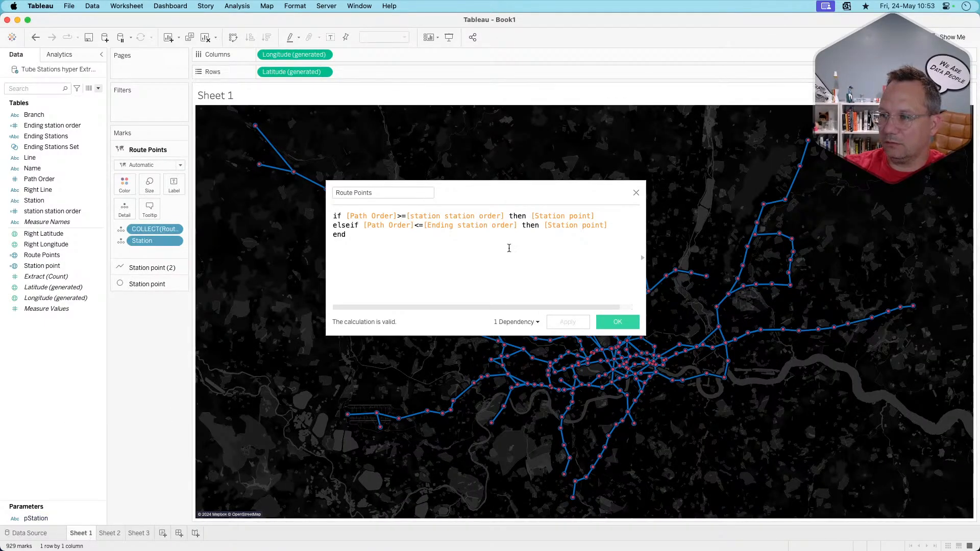
drag(524, 200, 610, 121)
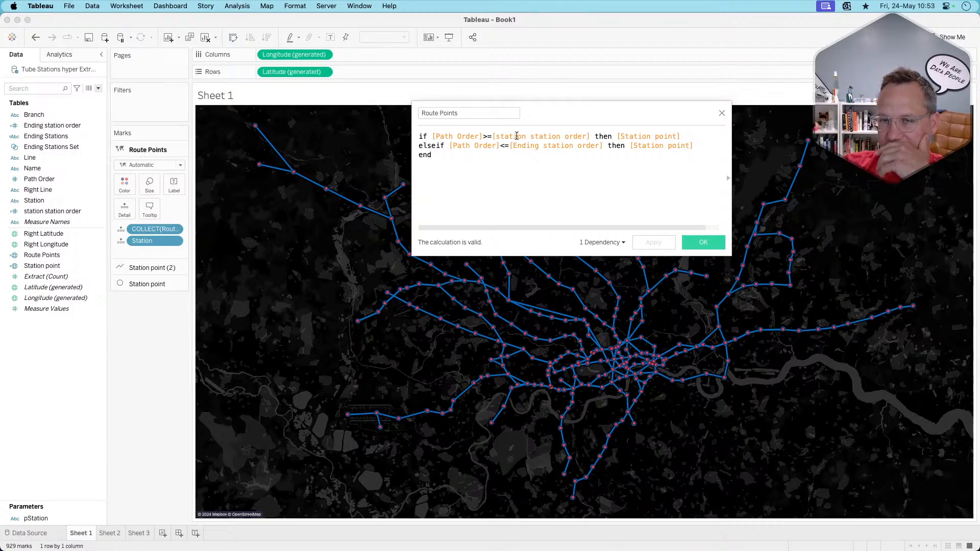
click(109, 533)
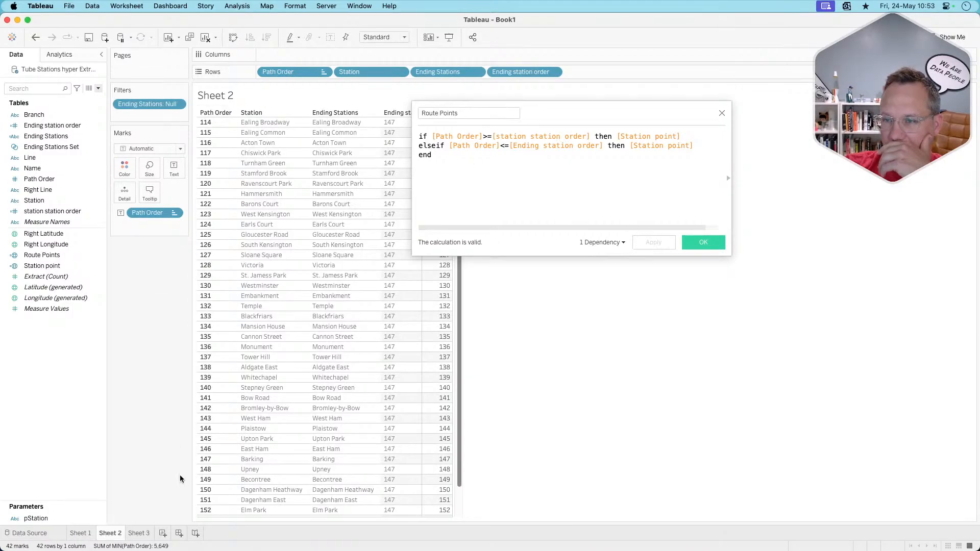
drag(599, 111, 732, 115)
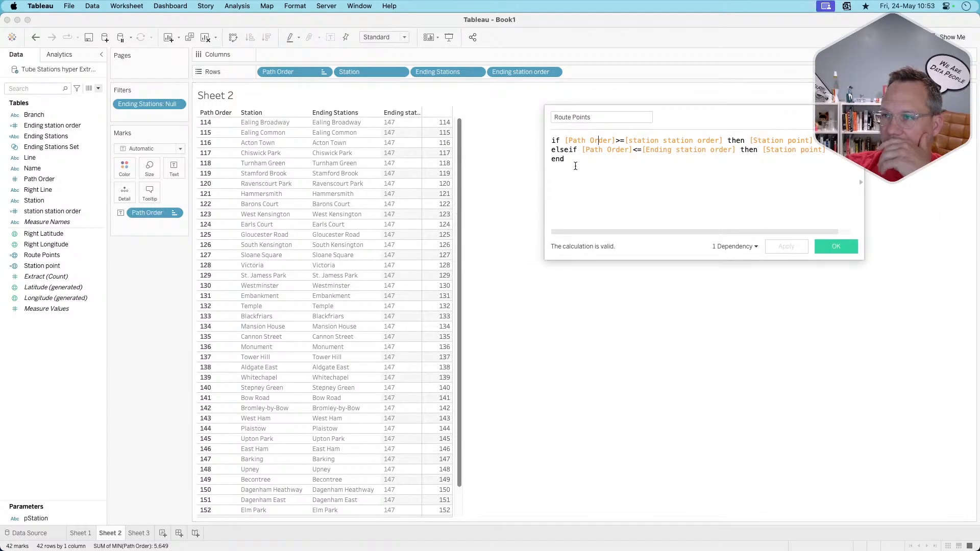
Replace elseif with and in the Route Points formula, delete the first then [Station point], and apply the calculation.
drag(578, 150, 545, 152)
text(and)
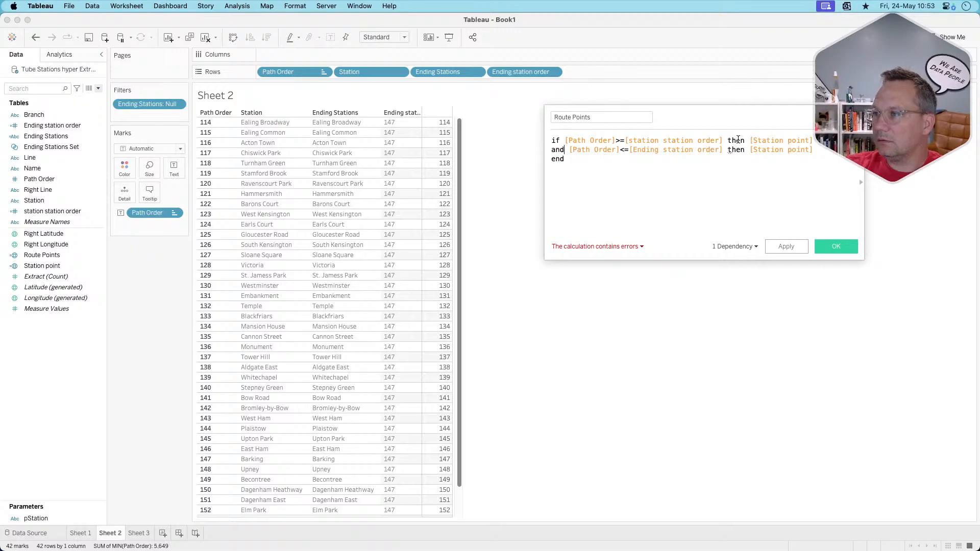
drag(728, 141, 816, 142)
key(BackSpace)
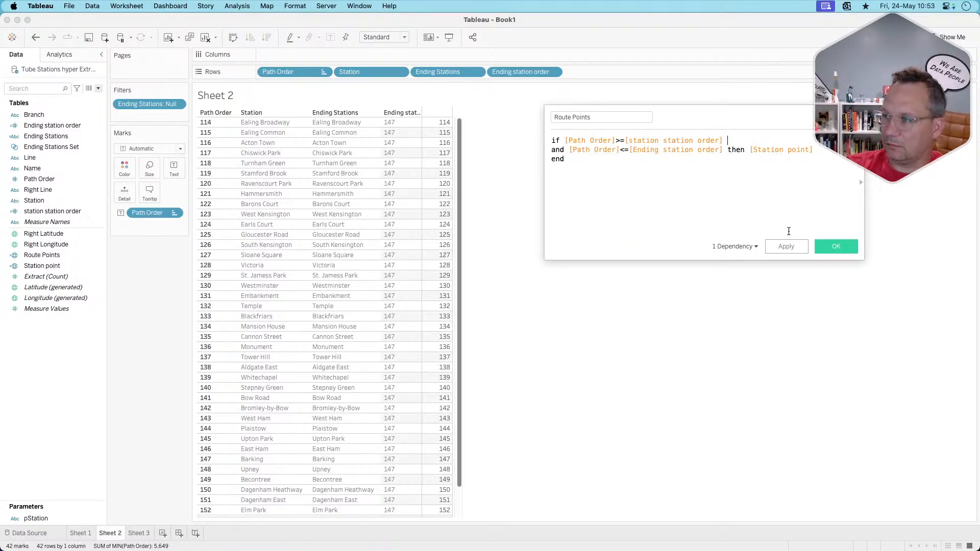
click(784, 247)
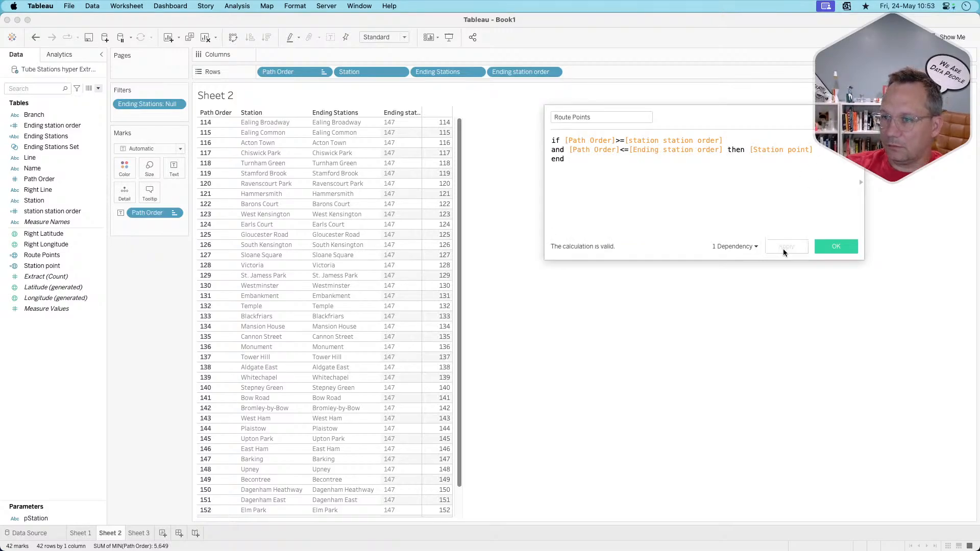
Return to Sheet 1, close the Route Points calculation editor and hide the nulls indicator on the map.
click(81, 534)
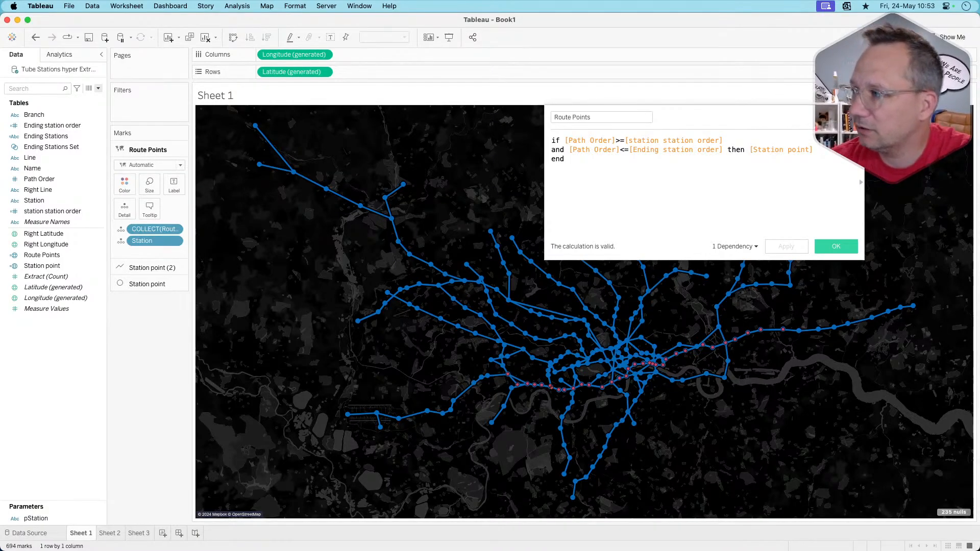
click(857, 115)
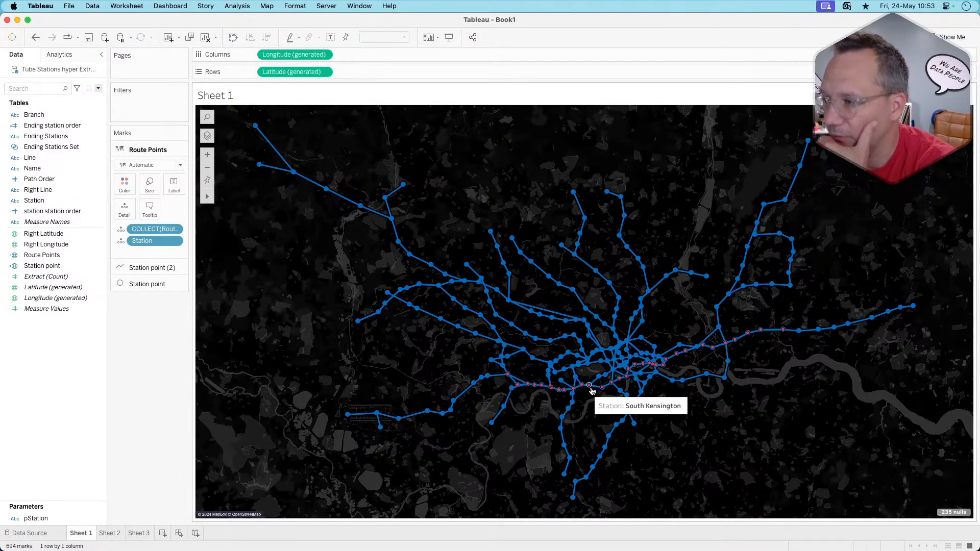
mouse_move(784, 334)
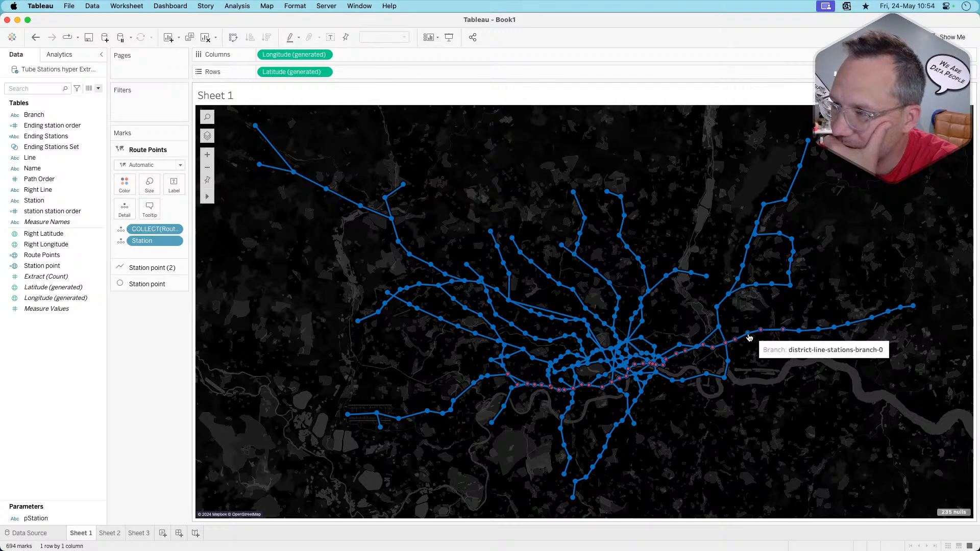
mouse_move(512, 375)
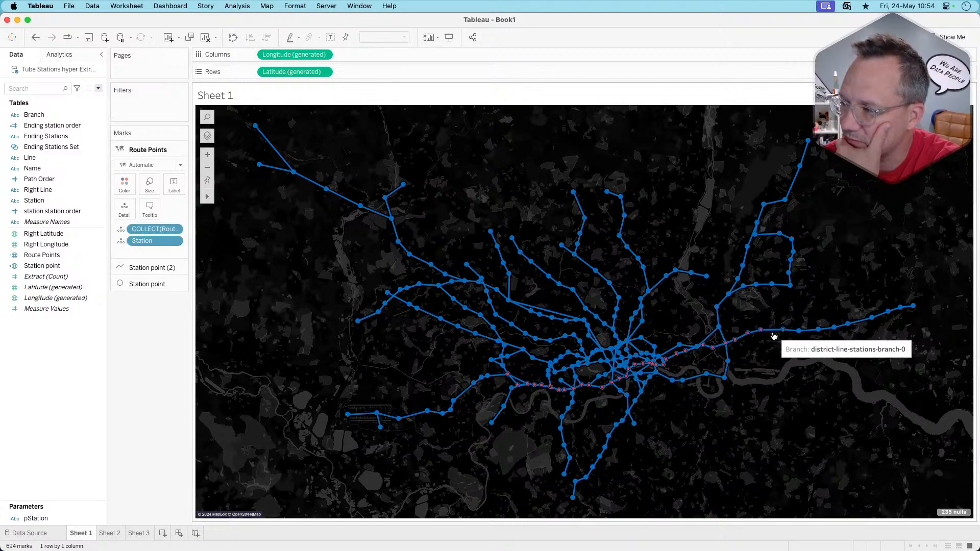
right_click(952, 514)
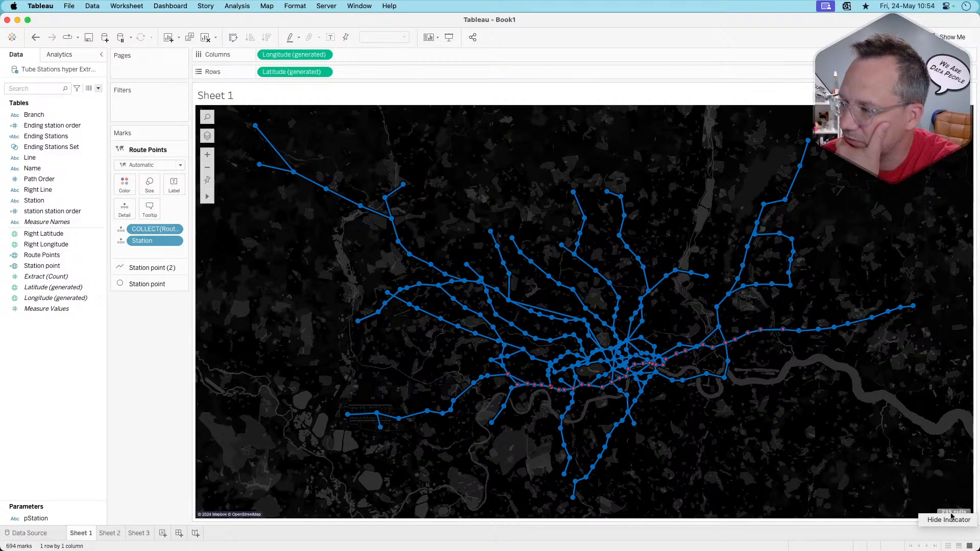
click(949, 521)
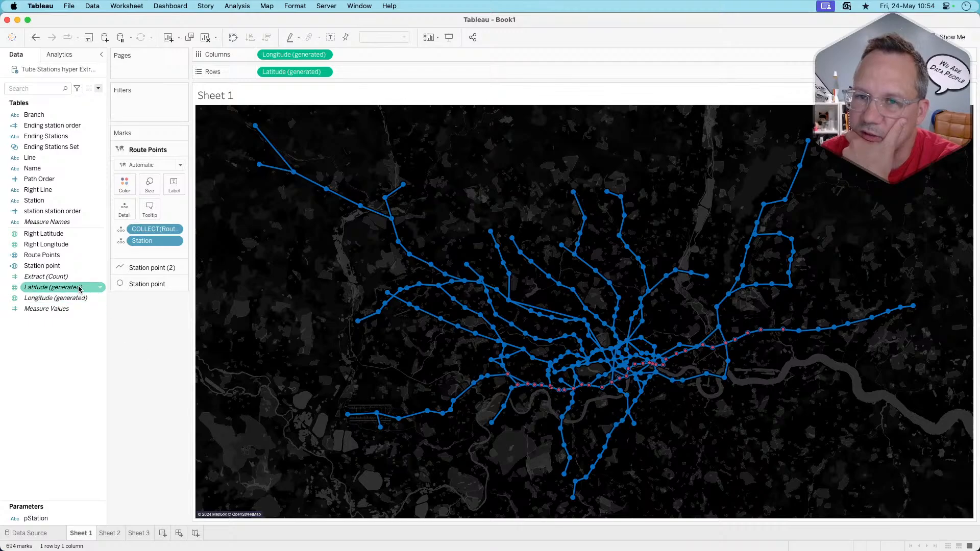
Add Route Points to the map as a new marks layer and set its mark type to Line.
mouse_move(124, 268)
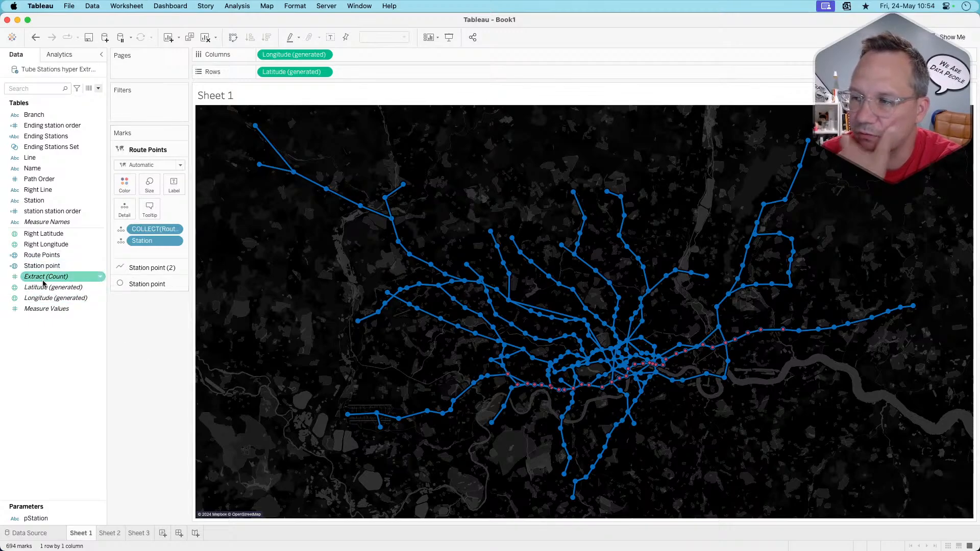
mouse_move(44, 284)
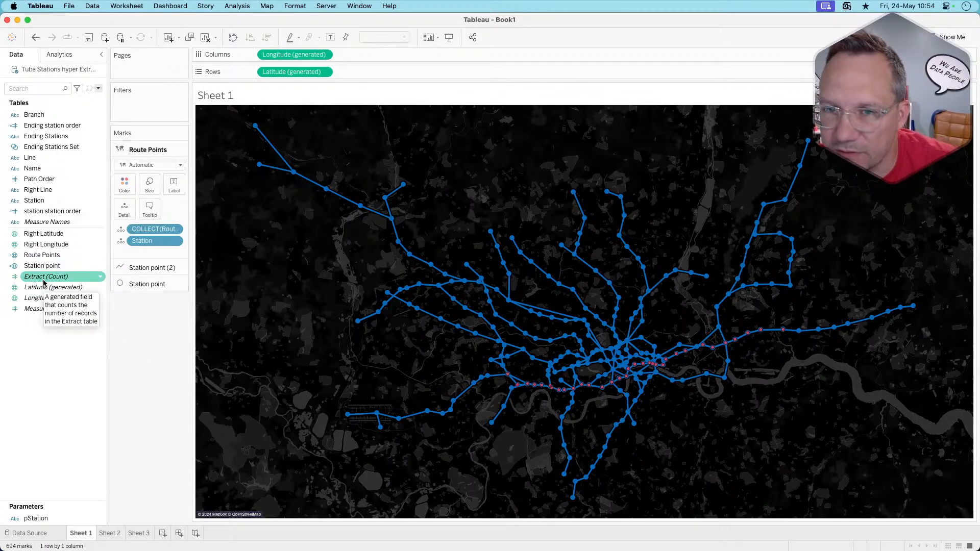
drag(48, 255, 285, 128)
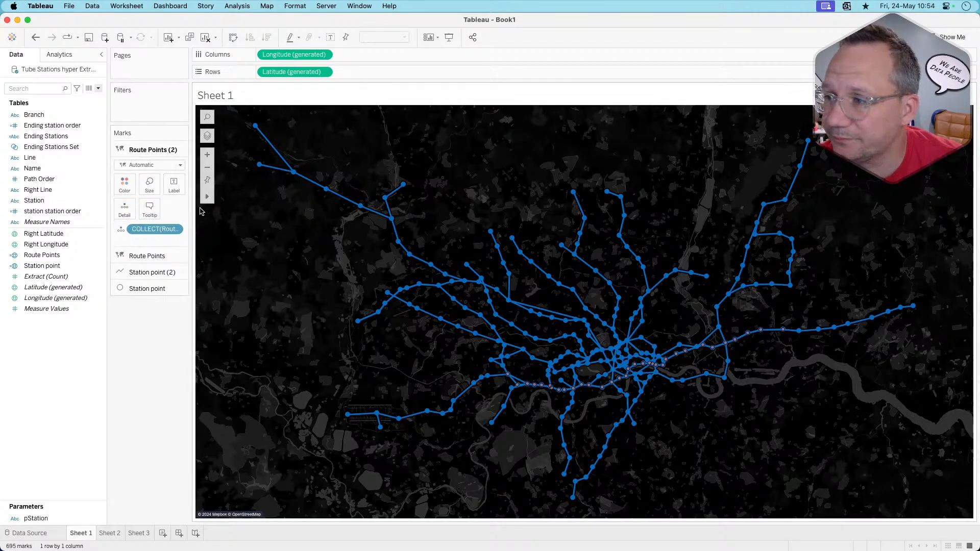
click(135, 165)
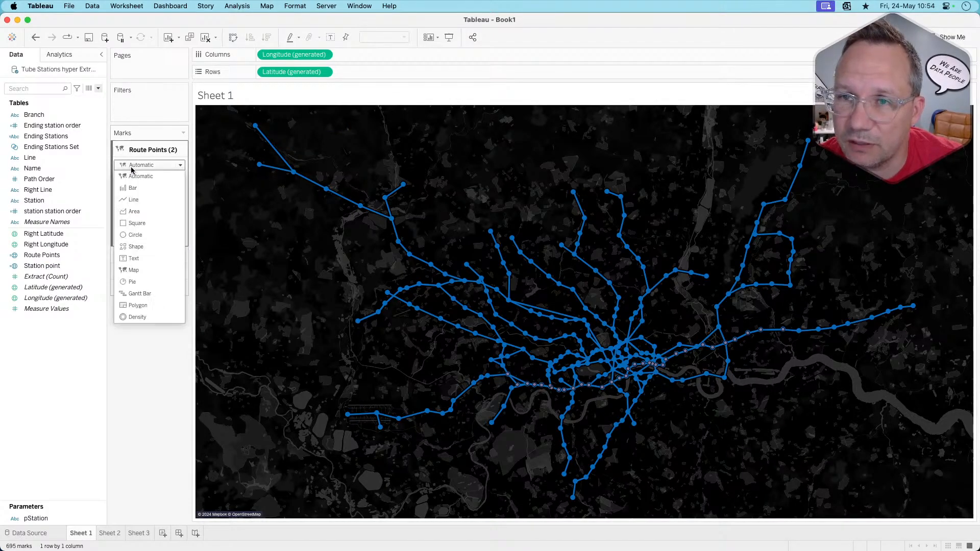
click(140, 203)
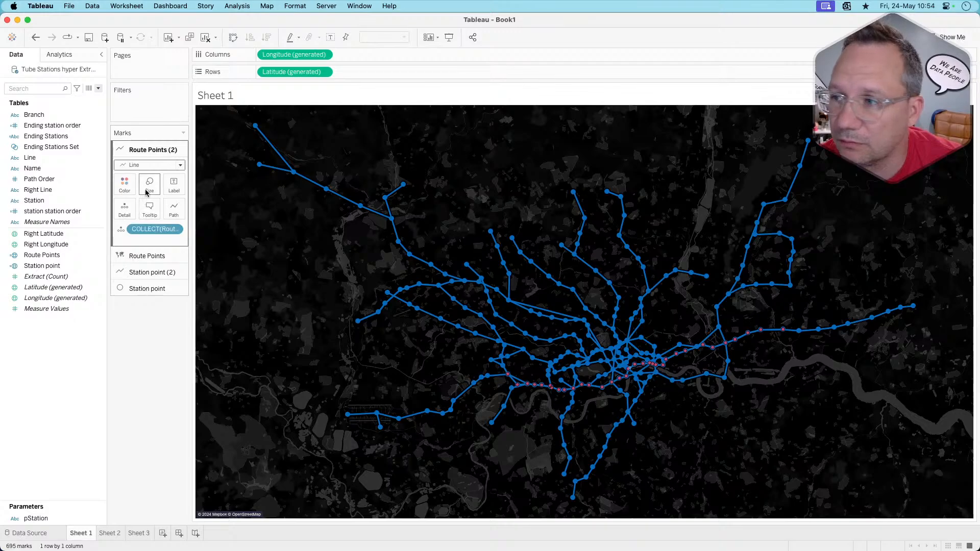
Put Branch on the Route Points (2) layer's detail and Path Order on its path, matching the Station point (2) layer.
click(143, 272)
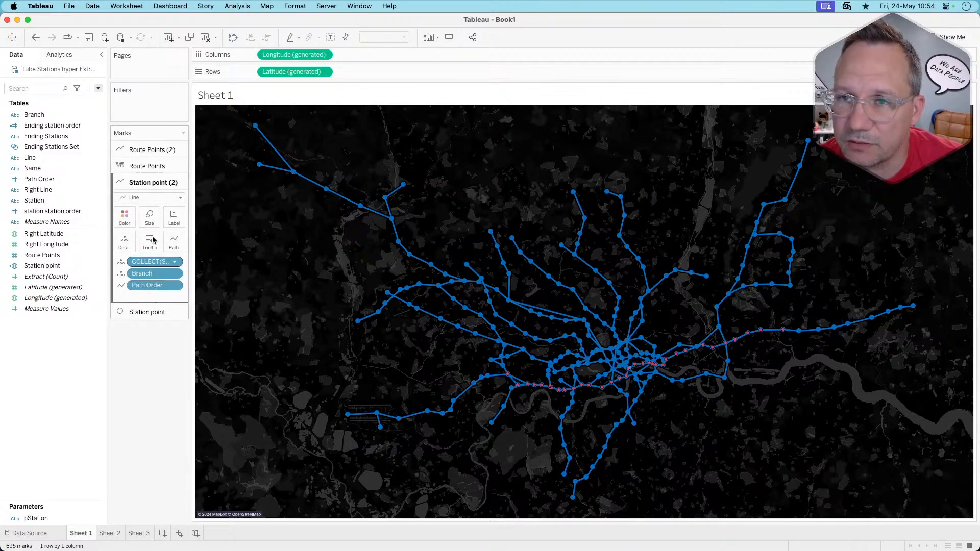
click(152, 149)
drag(56, 115, 125, 210)
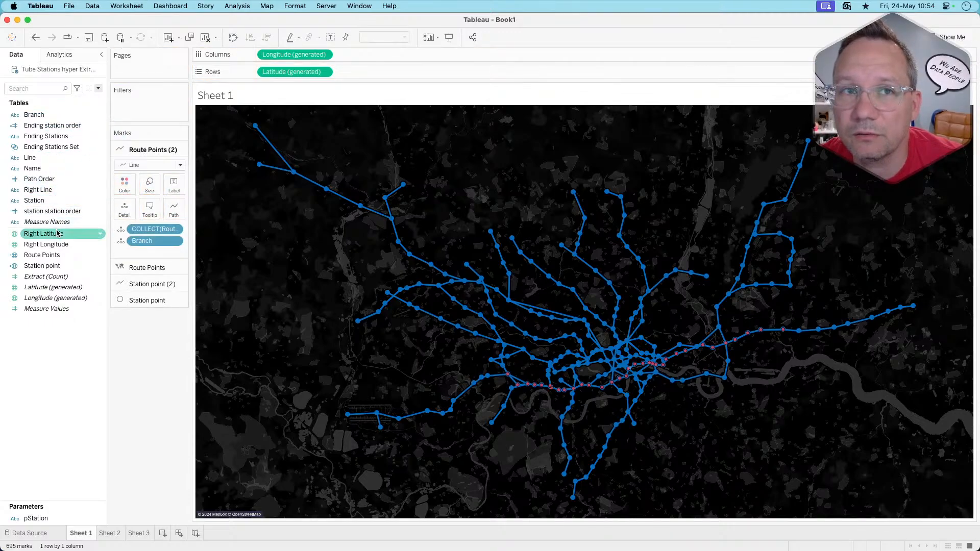
drag(54, 179, 173, 209)
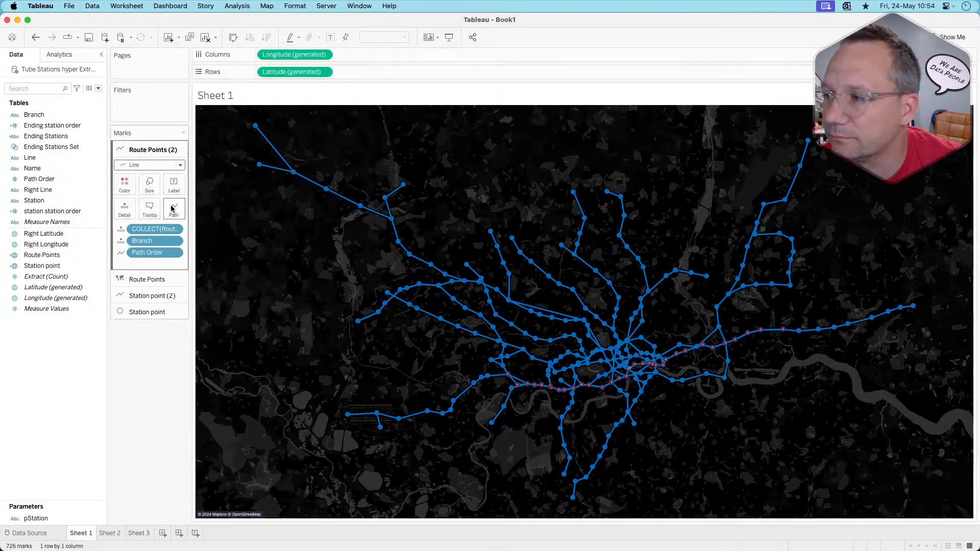
Color the Route Points (2) line red.
click(124, 185)
click(131, 267)
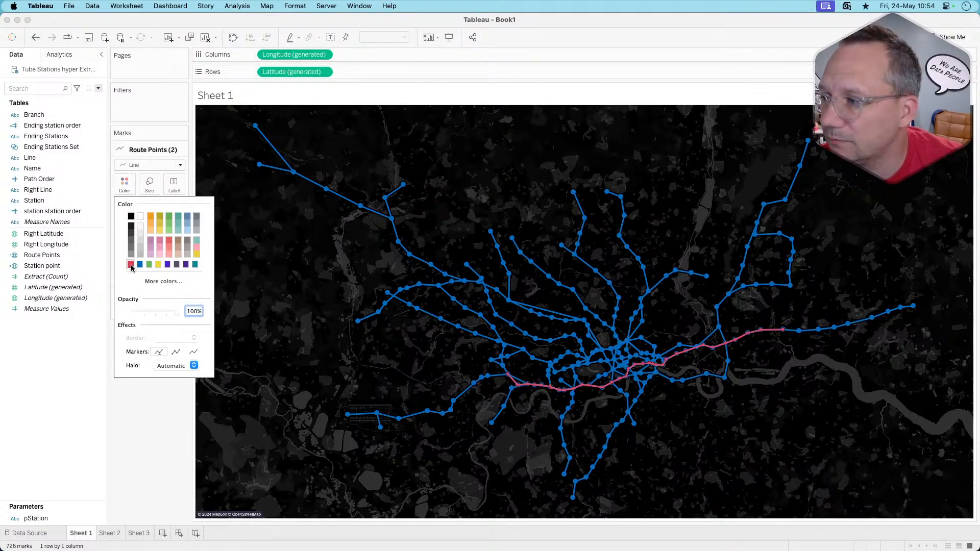
click(145, 418)
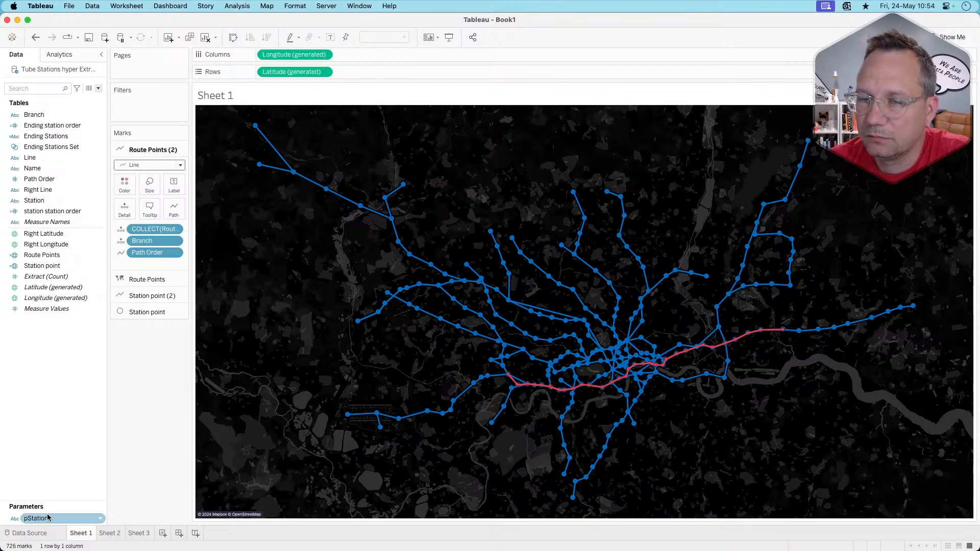
Create a calculated field with the formula countd([Route Points]).
right_click(54, 411)
click(65, 416)
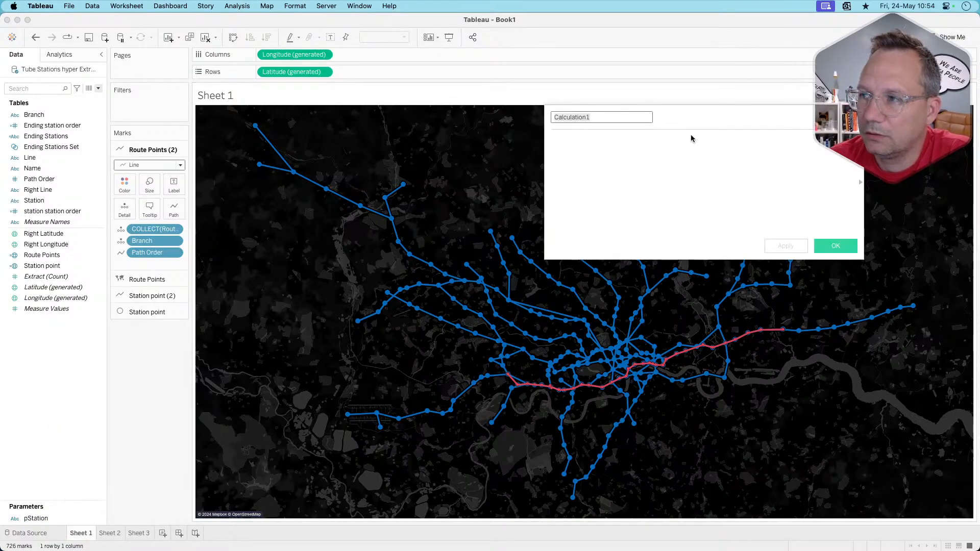
click(653, 149)
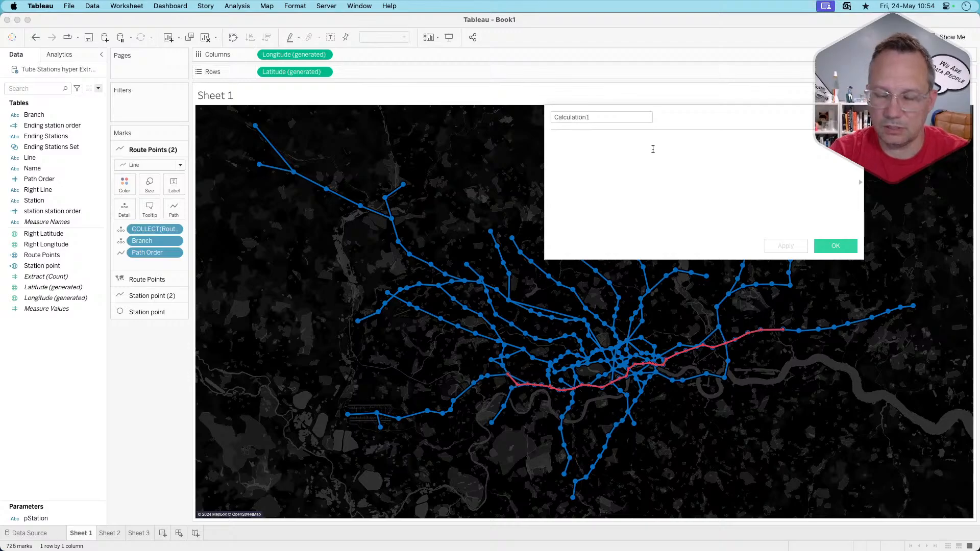
text(countd()
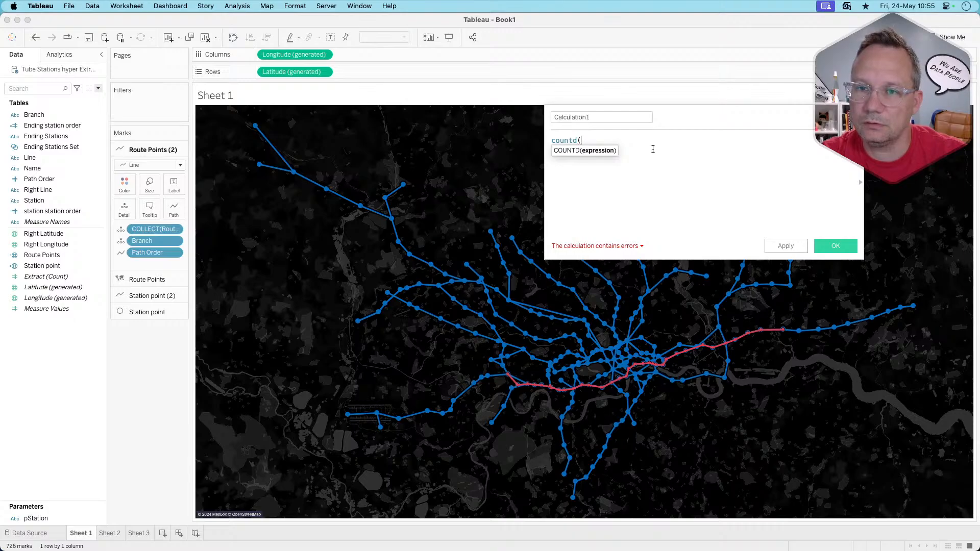
text(route)
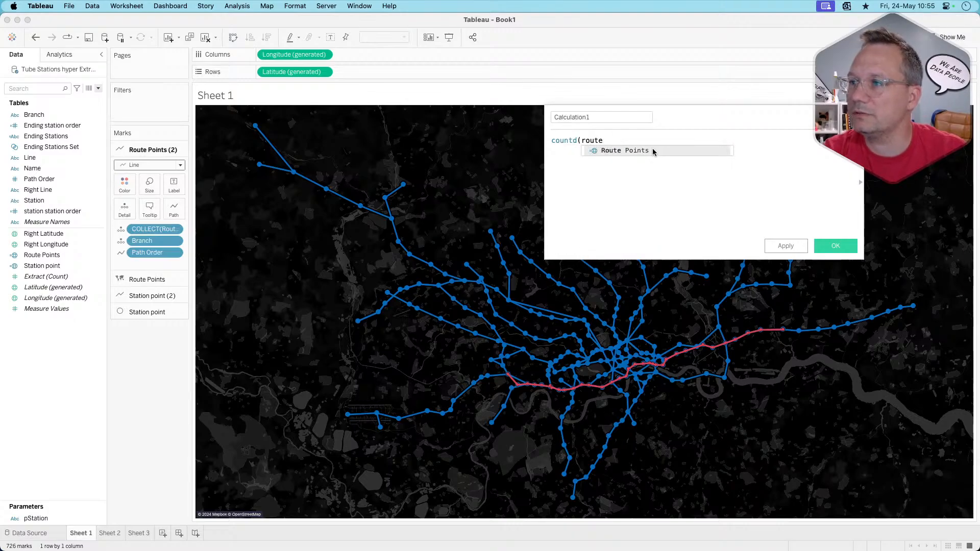
click(653, 151)
text())
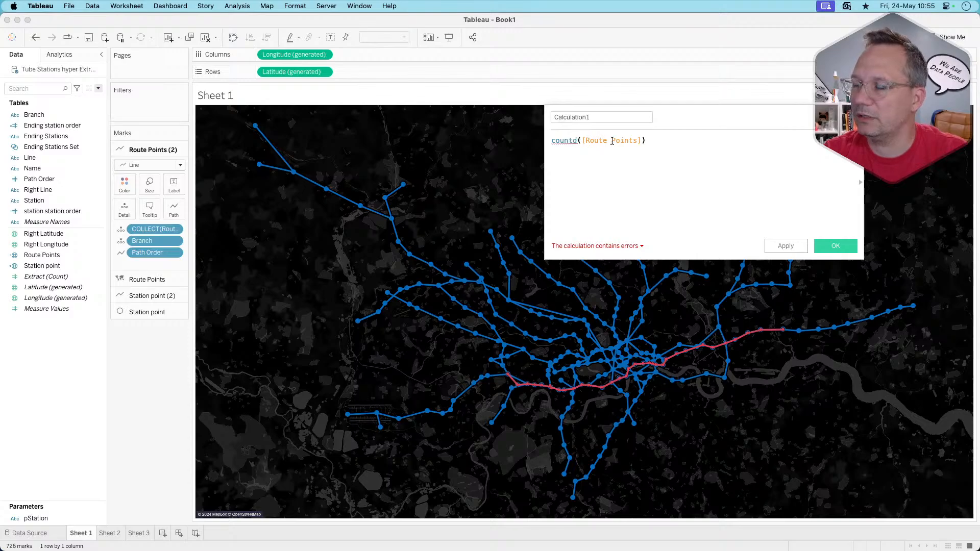
Expand the function reference, move the calculation editor into view and copy the Route Points formula from its field description.
drag(642, 140, 582, 141)
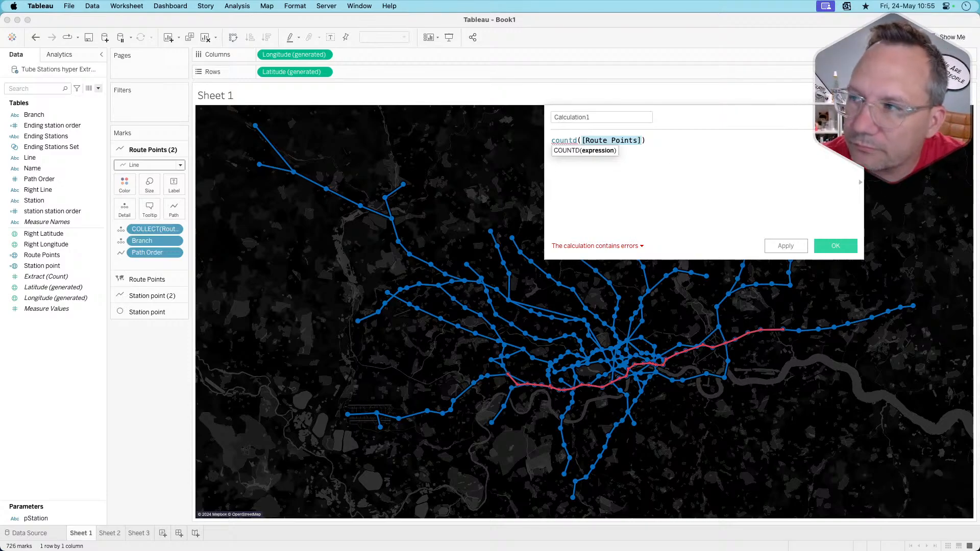
click(861, 183)
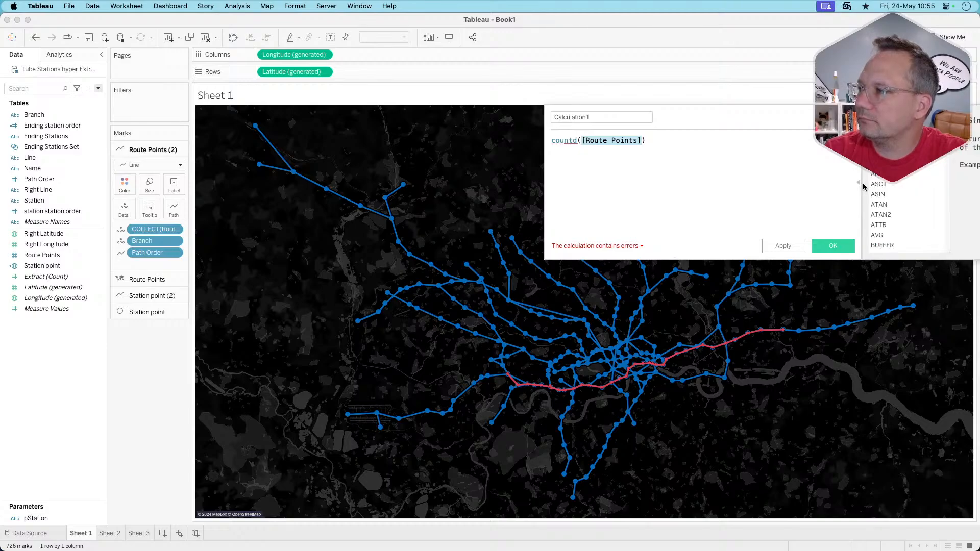
drag(797, 119, 616, 138)
click(552, 187)
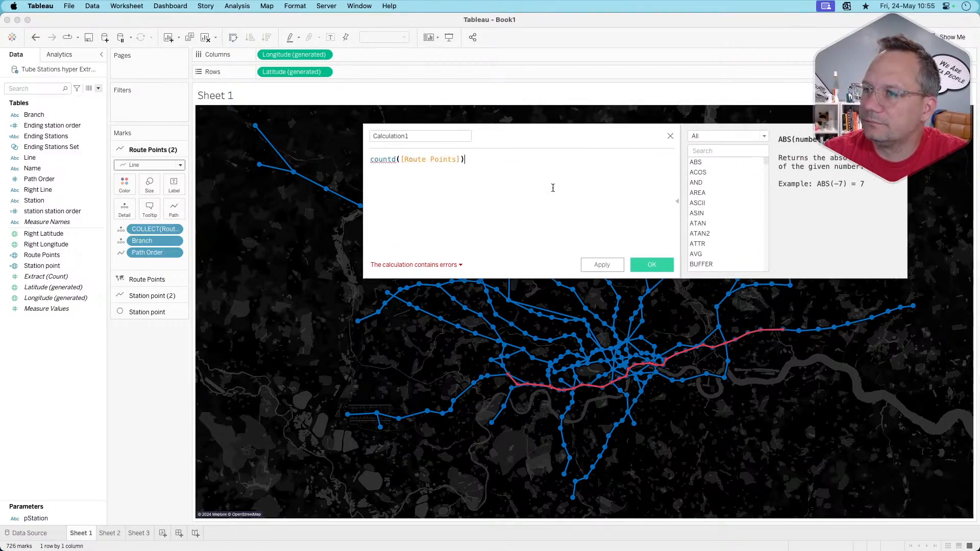
click(435, 162)
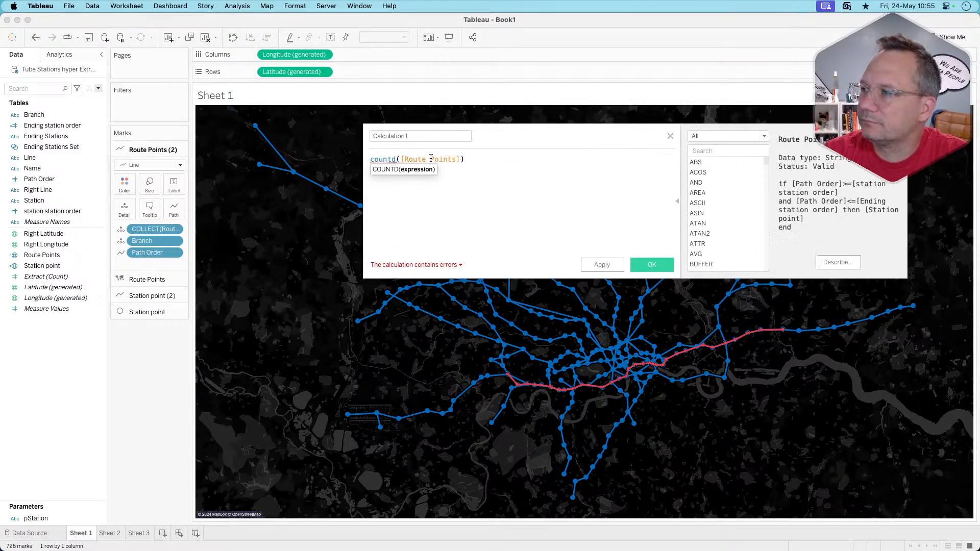
click(838, 262)
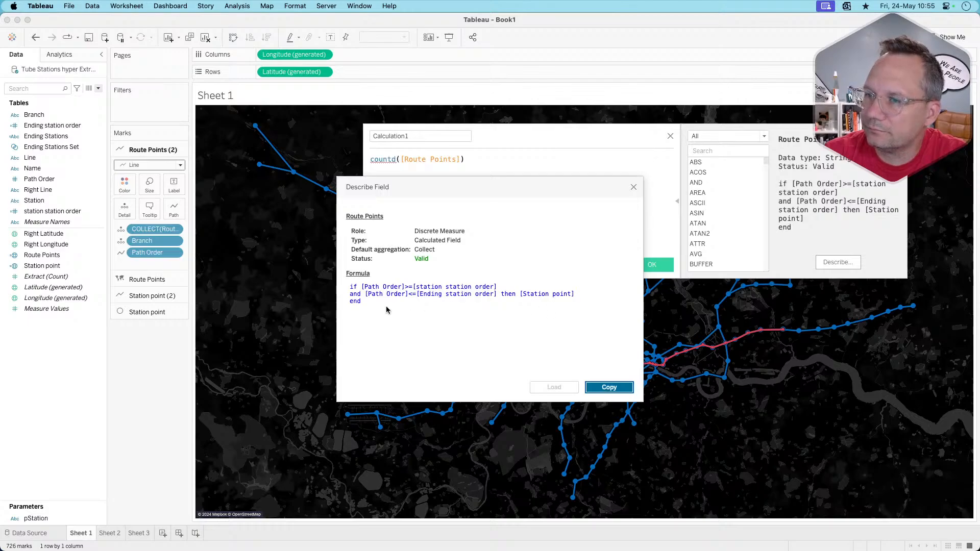
drag(385, 305, 341, 287)
key(super+c)
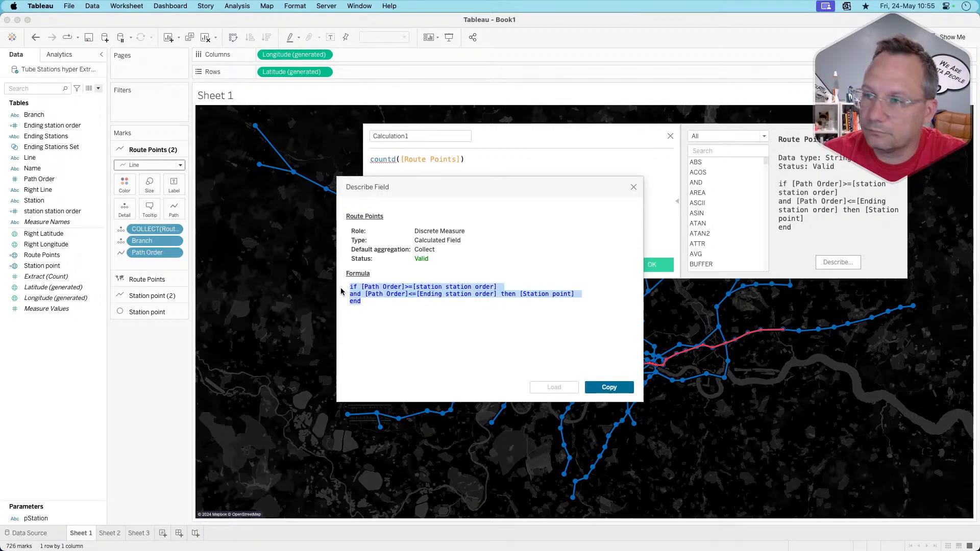
click(633, 187)
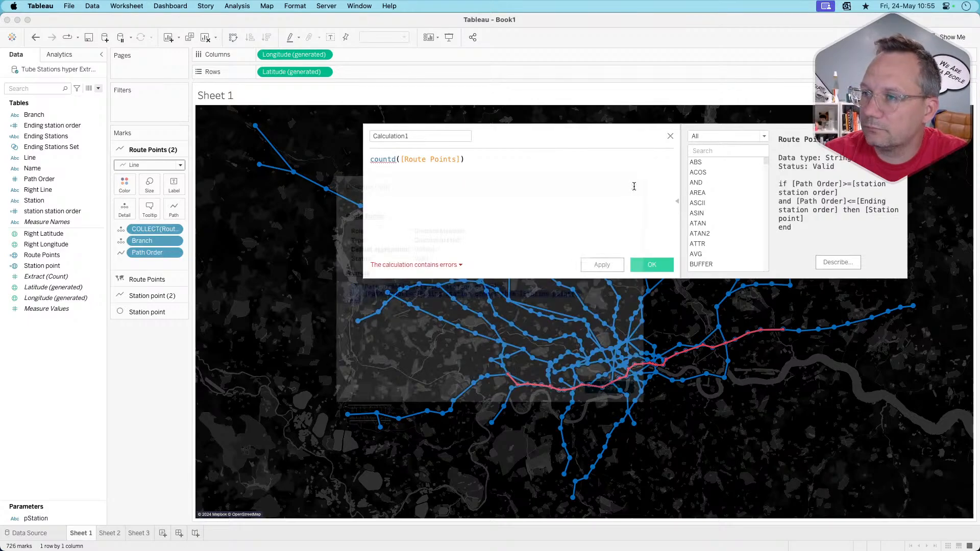
Replace [Route Points] inside the countd parentheses with the copied if formula.
text())
drag(462, 159, 402, 159)
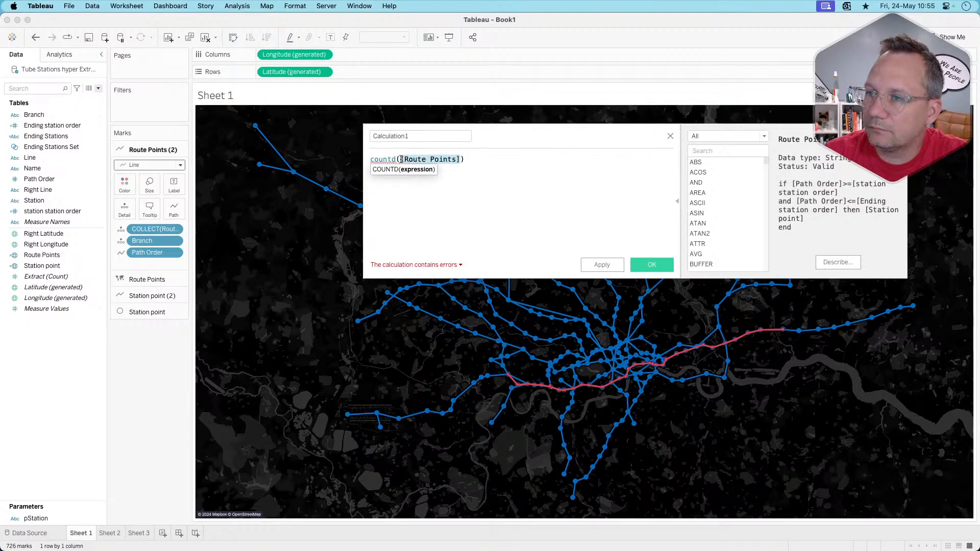
key(super+v)
click(618, 184)
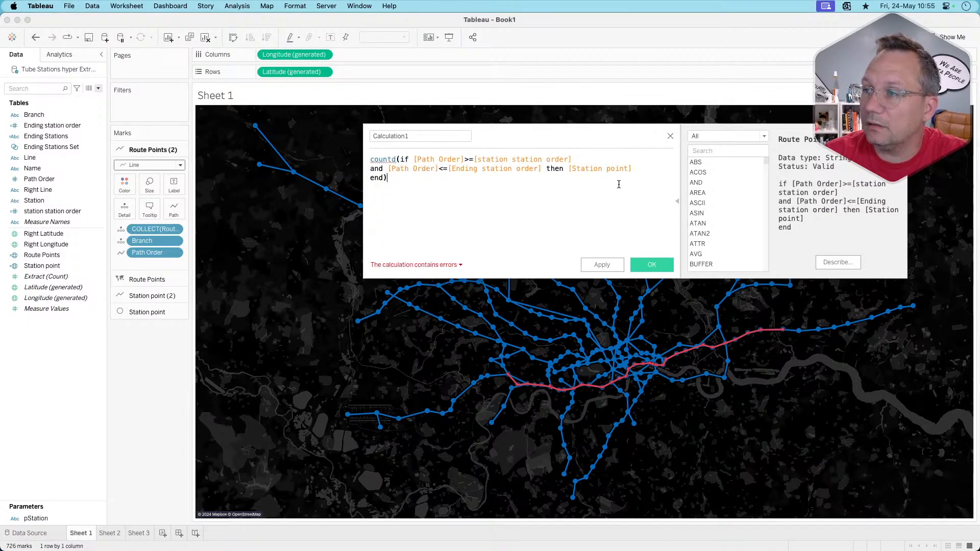
Replace [Station point] with [Station] in the countd formula, apply it and save the calculated field.
double_click(596, 170)
key(BackSpace)
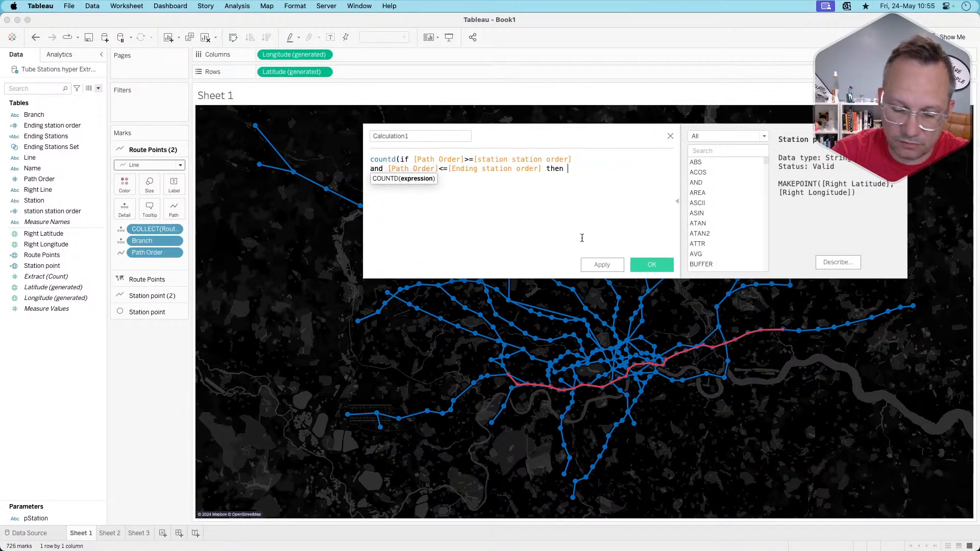
text(stat)
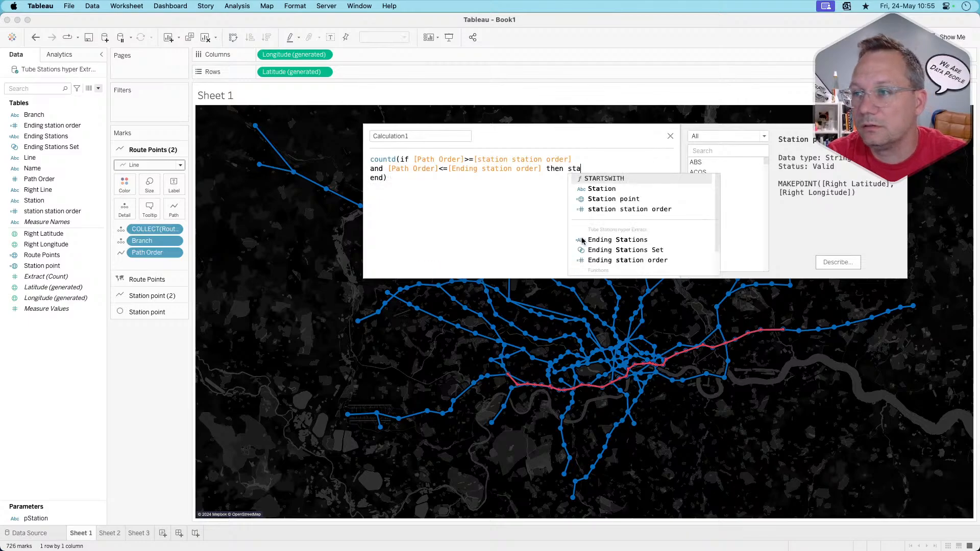
key(Return)
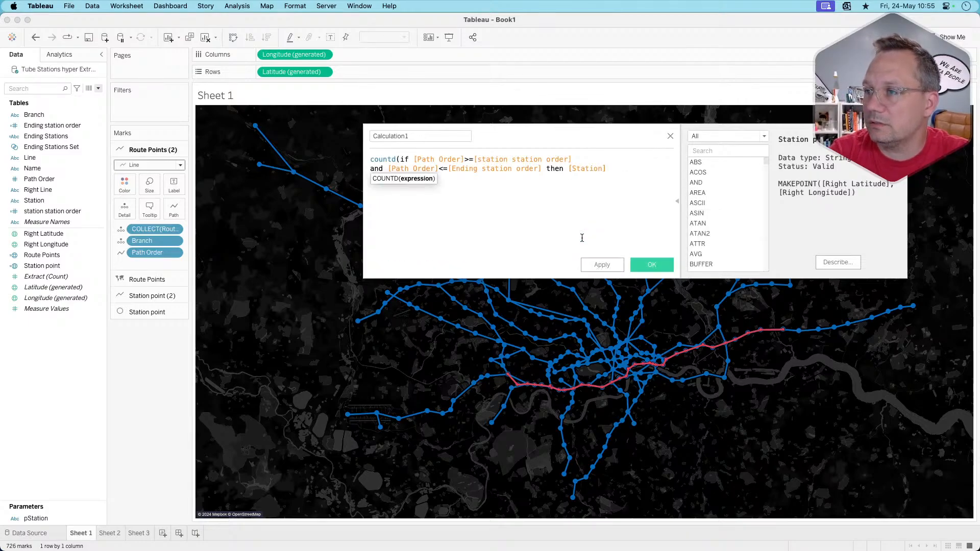
click(602, 263)
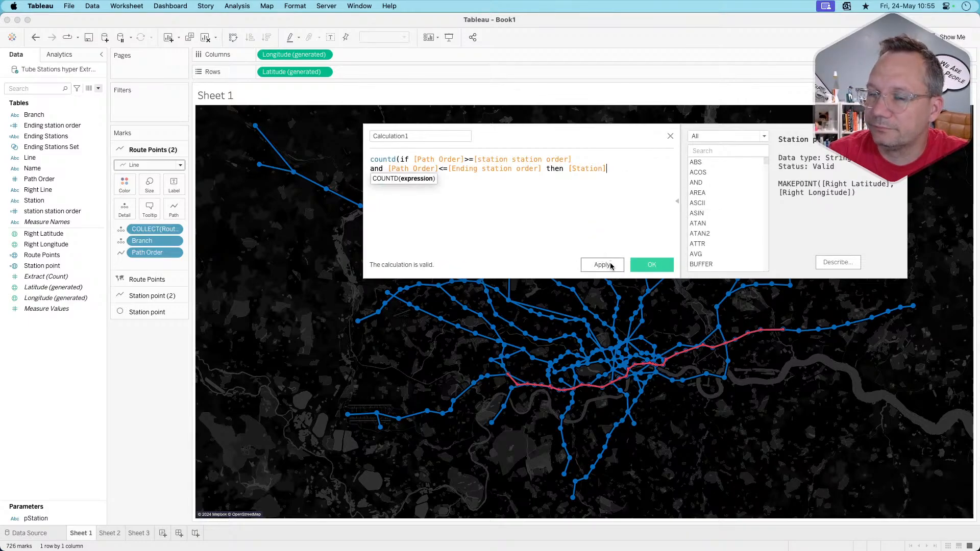
click(644, 264)
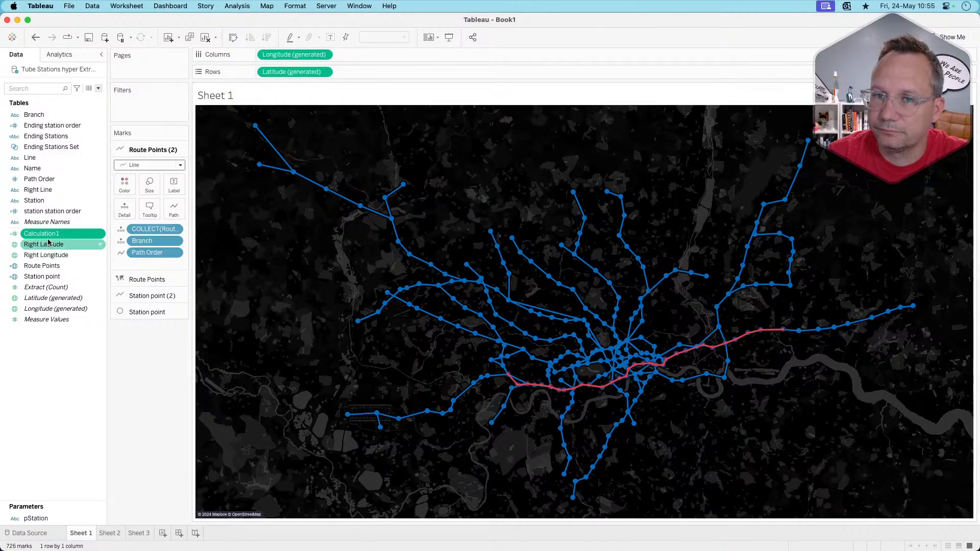
Add Calculation1 to the Route Points (2) layer's detail and replace the sheet title with <AGG(Calculation1)>.
drag(41, 233, 124, 210)
double_click(238, 98)
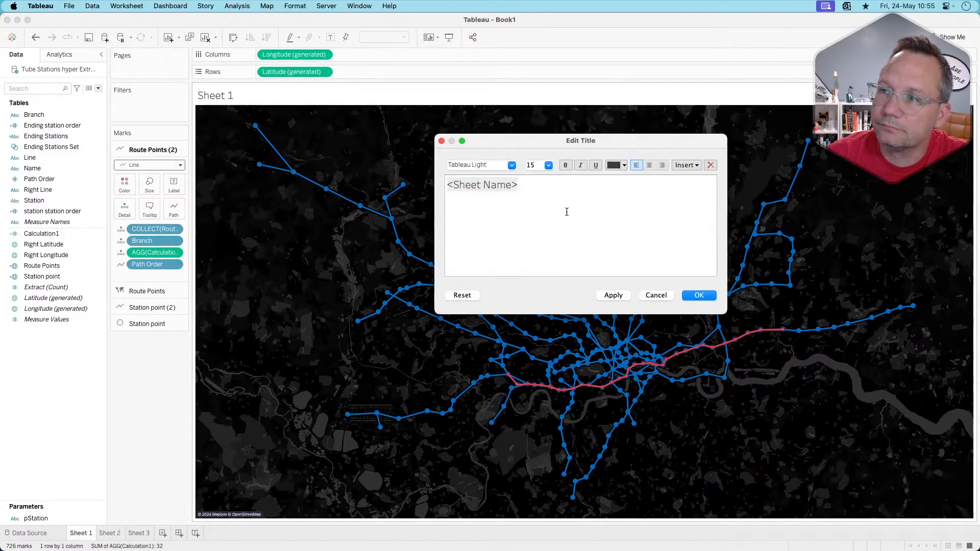
drag(558, 190, 396, 191)
click(688, 165)
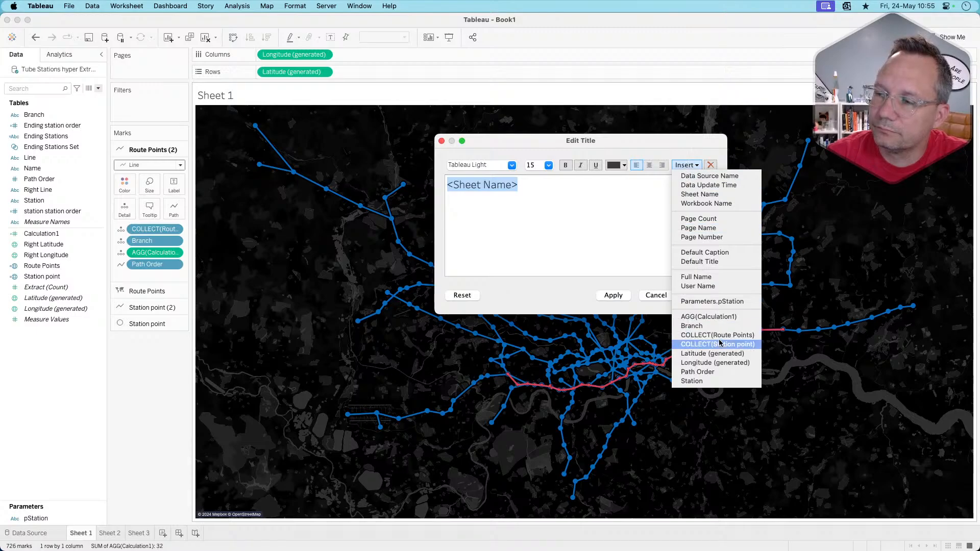
click(704, 317)
click(614, 296)
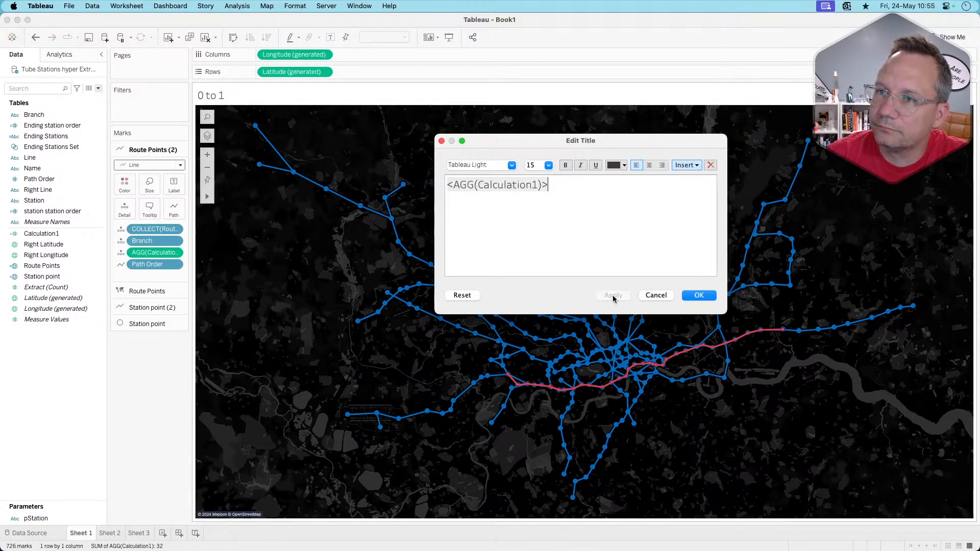
click(656, 295)
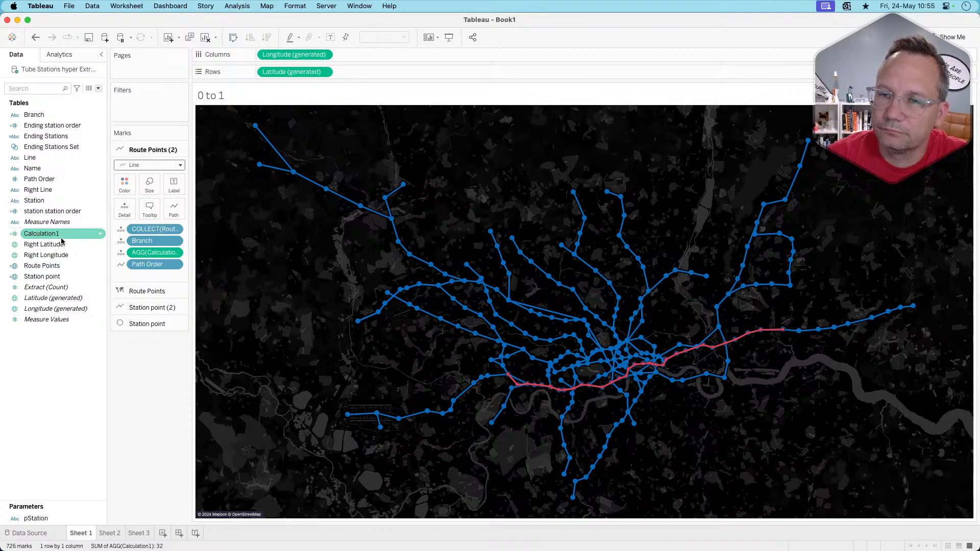
Wrap the countd formula of Calculation1 in sum({ }) so it is fixed across the whole data, and save it.
right_click(51, 238)
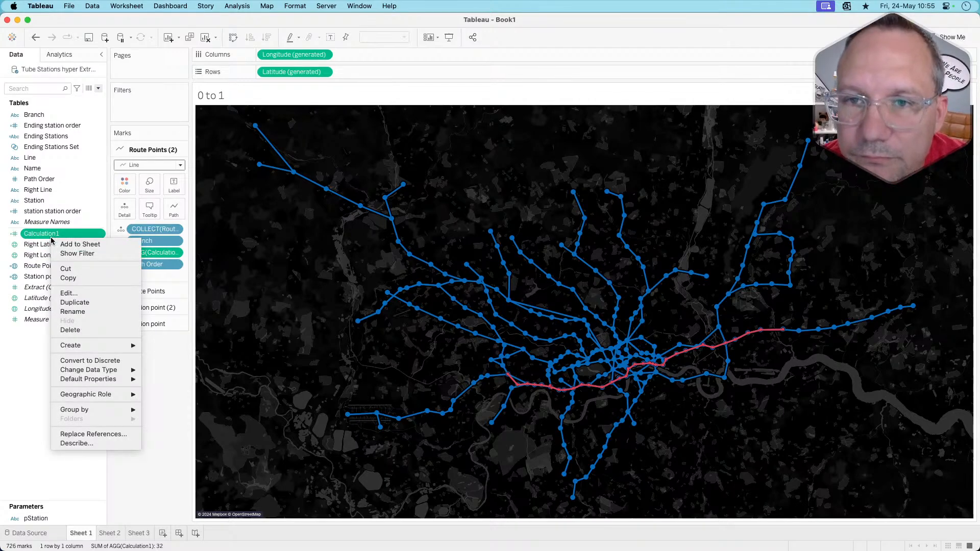
key(Escape)
right_click(54, 238)
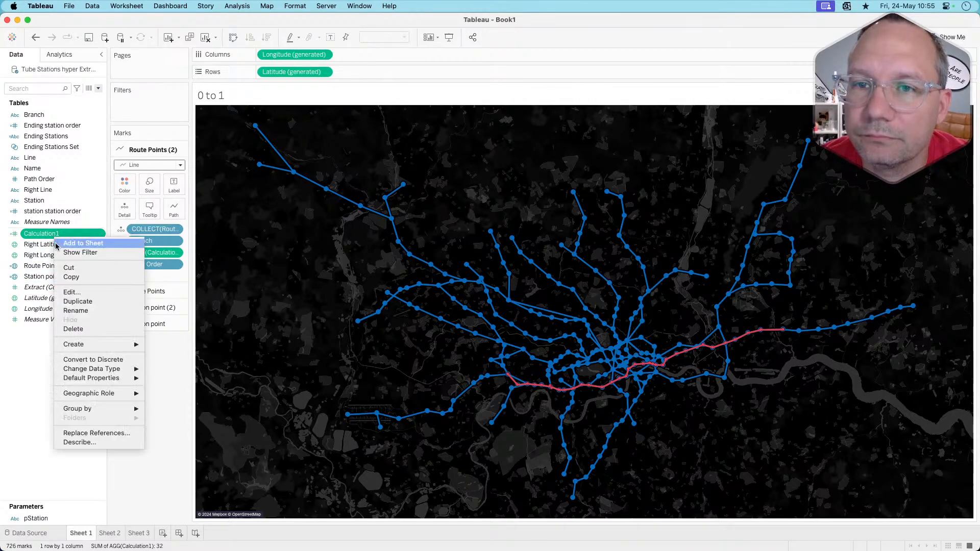
click(71, 292)
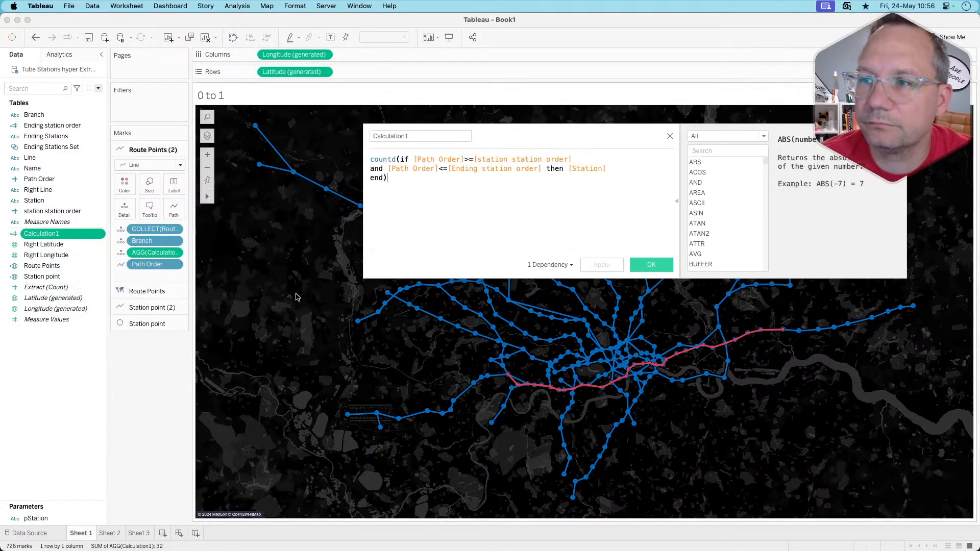
click(370, 160)
text(sum()
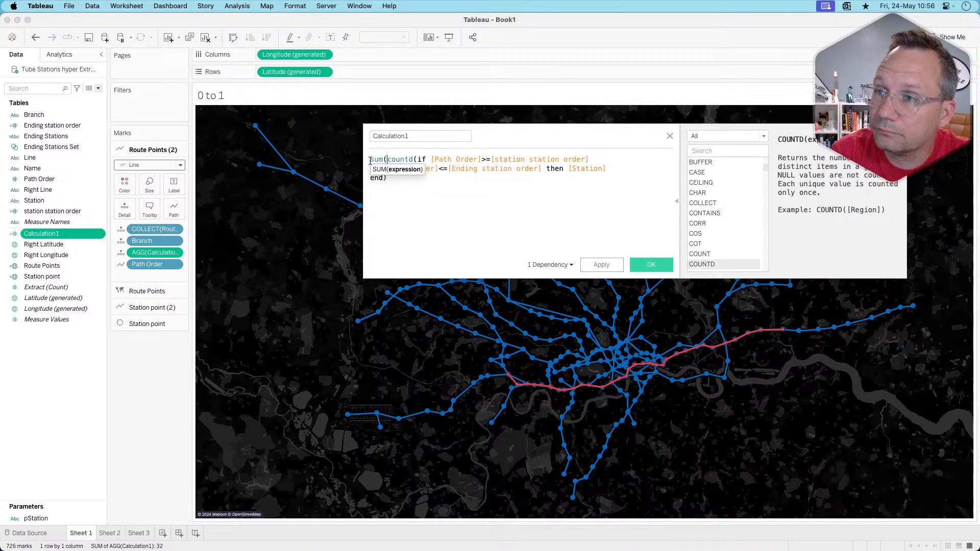
text({)
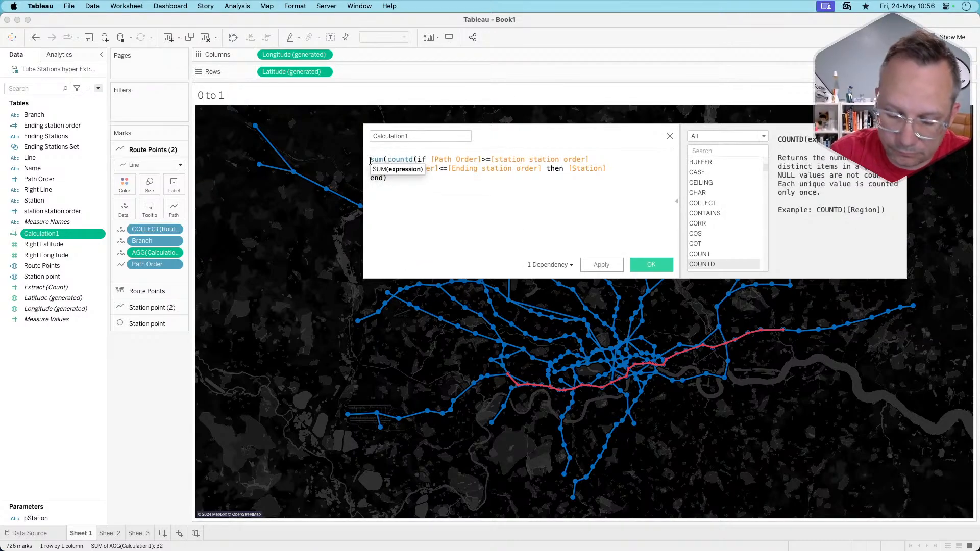
key(Down)
key(Down)
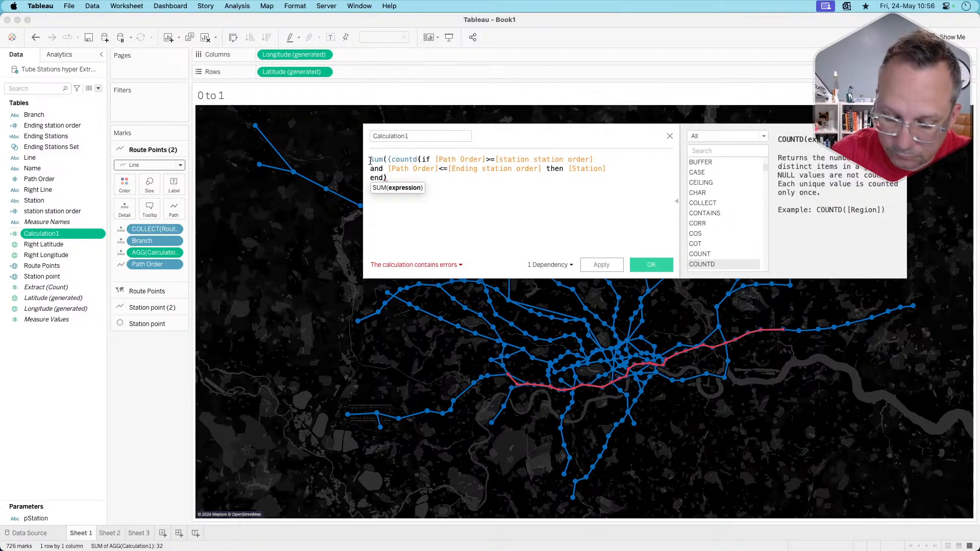
text(}))
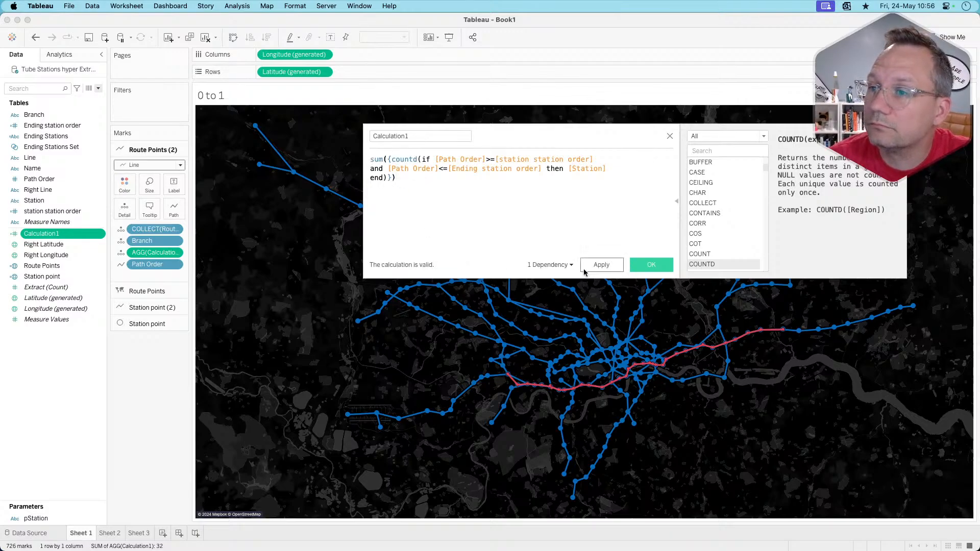
click(608, 266)
click(651, 265)
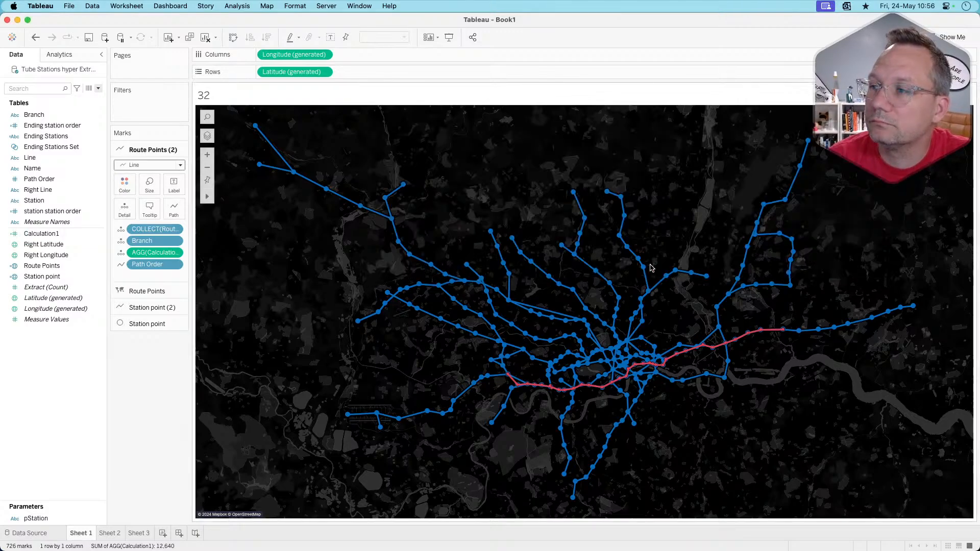
Subtract 1 from the Calculation1 formula, save it and compare the stop count with the reference dashboard in the browser.
key(super+Tab)
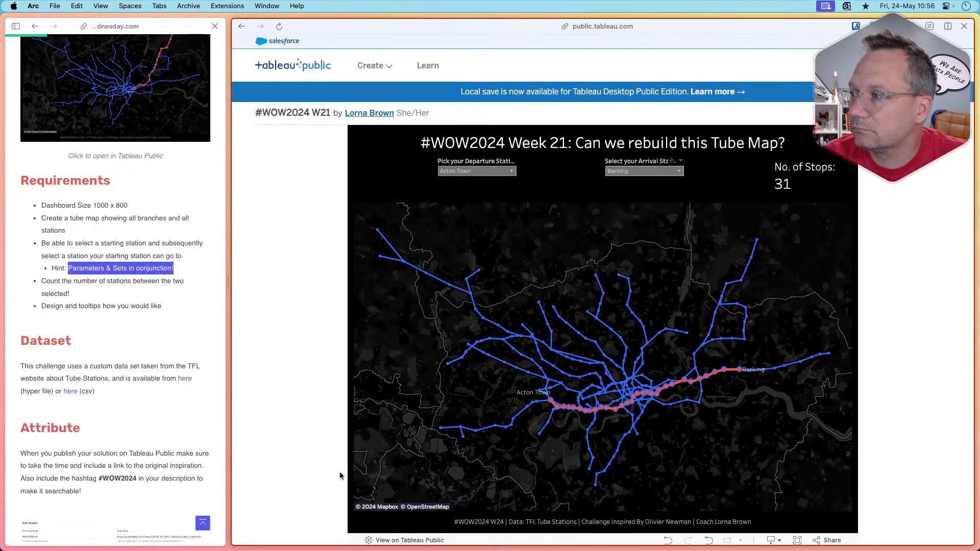
key(super+Tab)
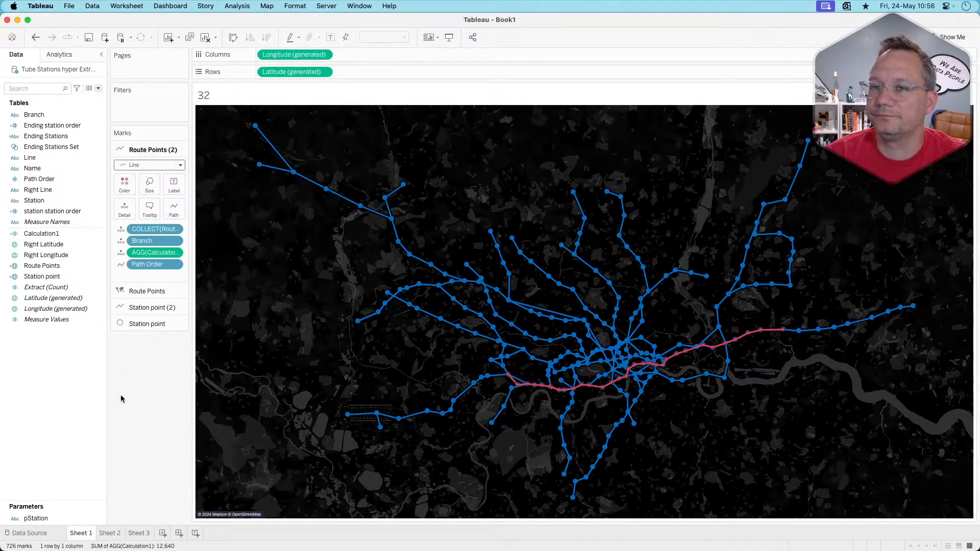
right_click(54, 234)
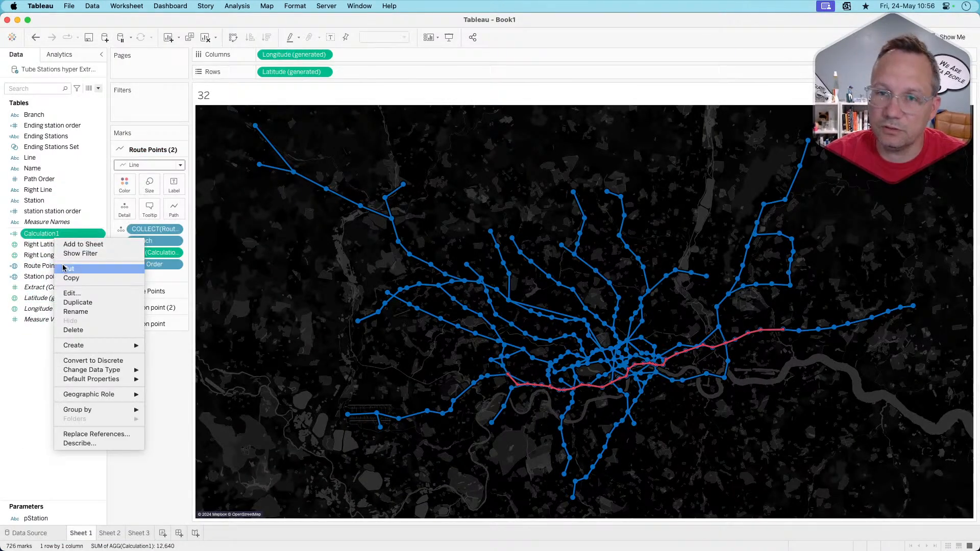
click(74, 295)
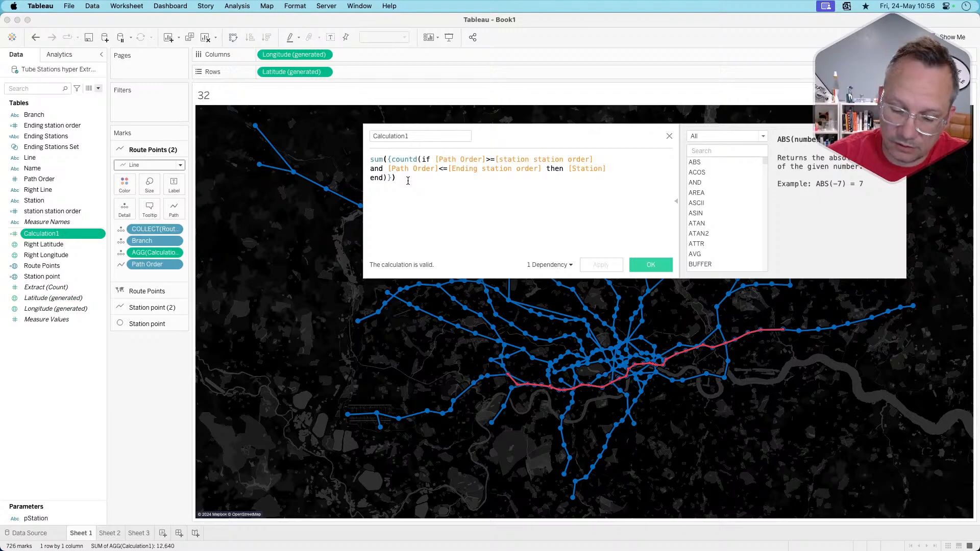
text(-1)
click(598, 265)
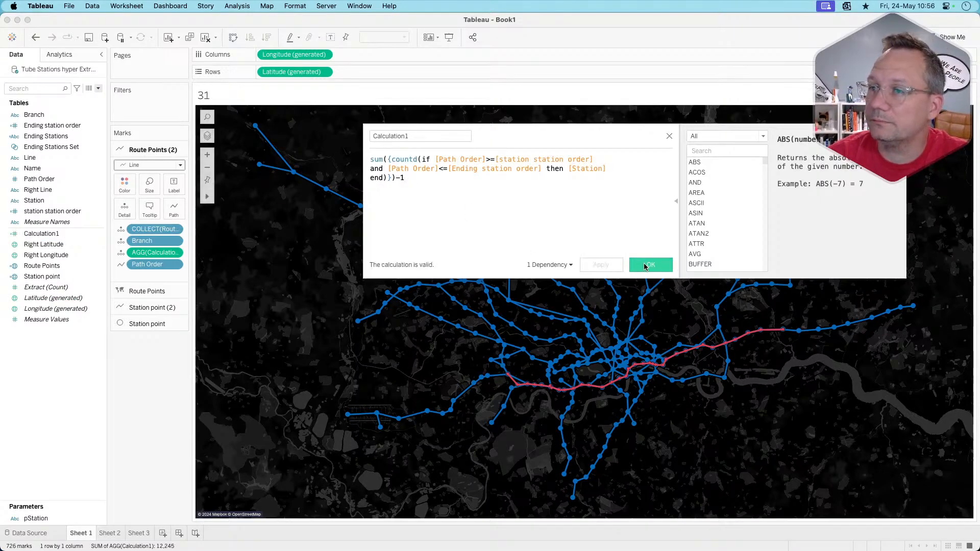
click(649, 265)
key(super+Tab)
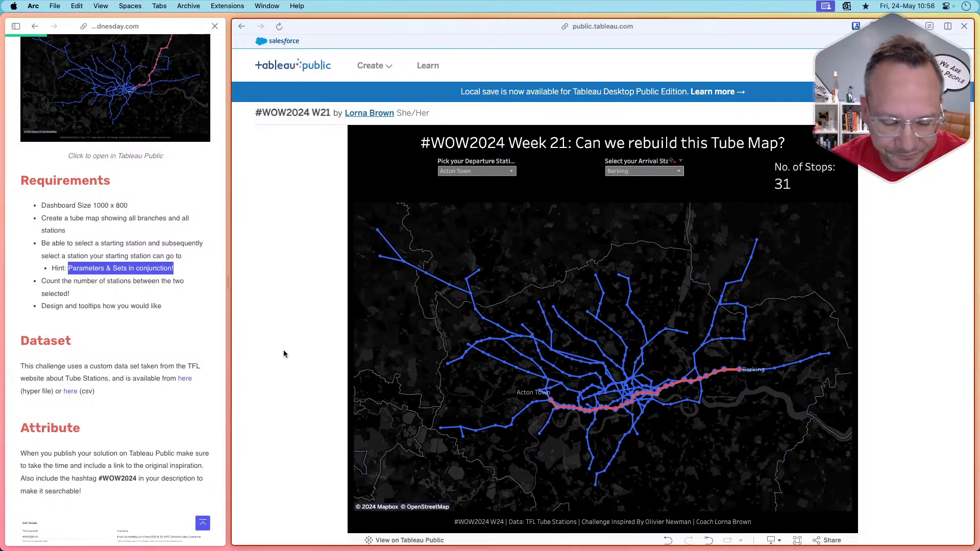
key(super+Tab)
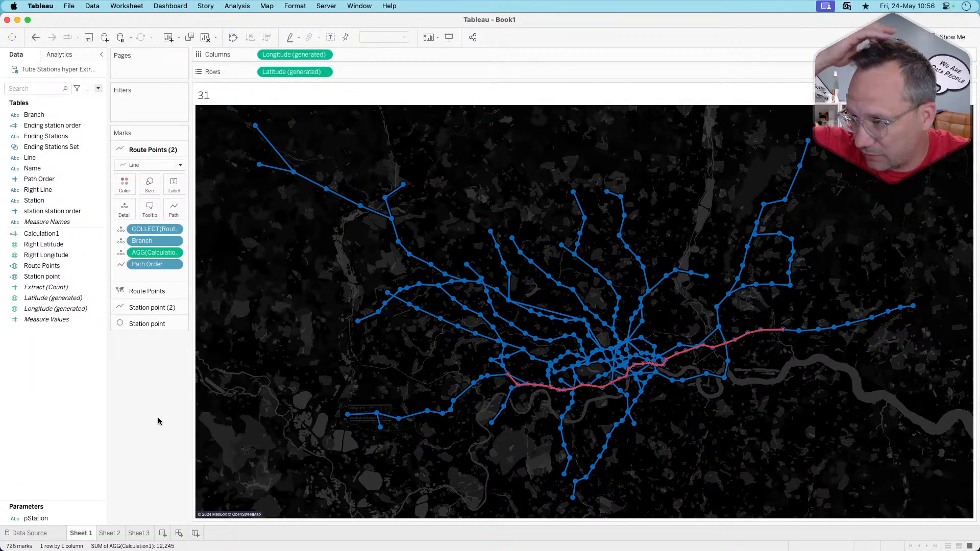
Show the pStation parameter and Ending Stations Set controls and make the set control a single-value dropdown.
right_click(45, 521)
click(81, 351)
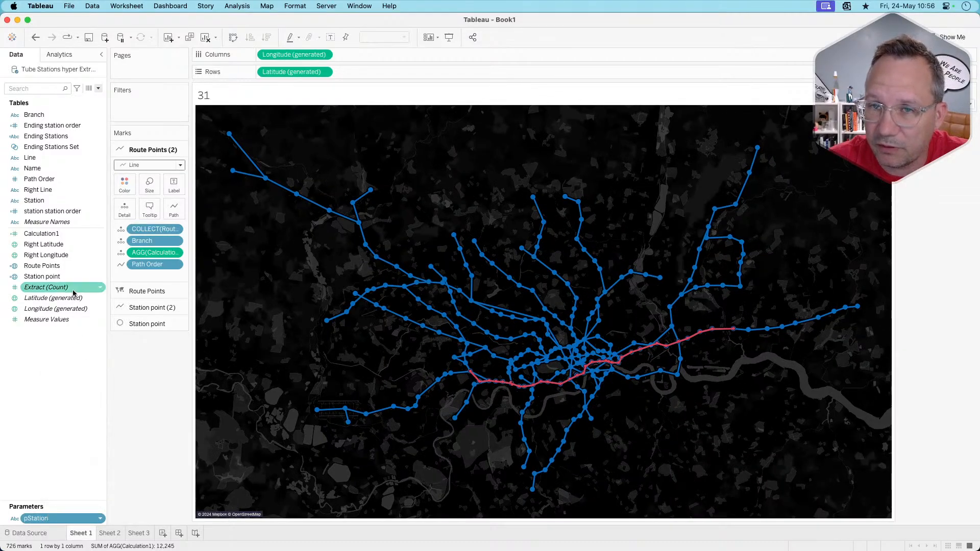
right_click(68, 148)
click(91, 165)
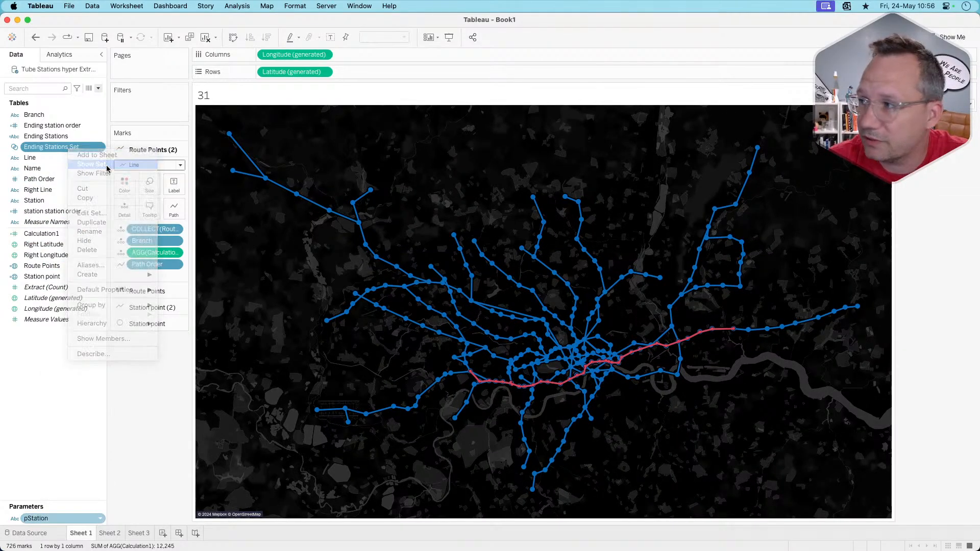
click(971, 91)
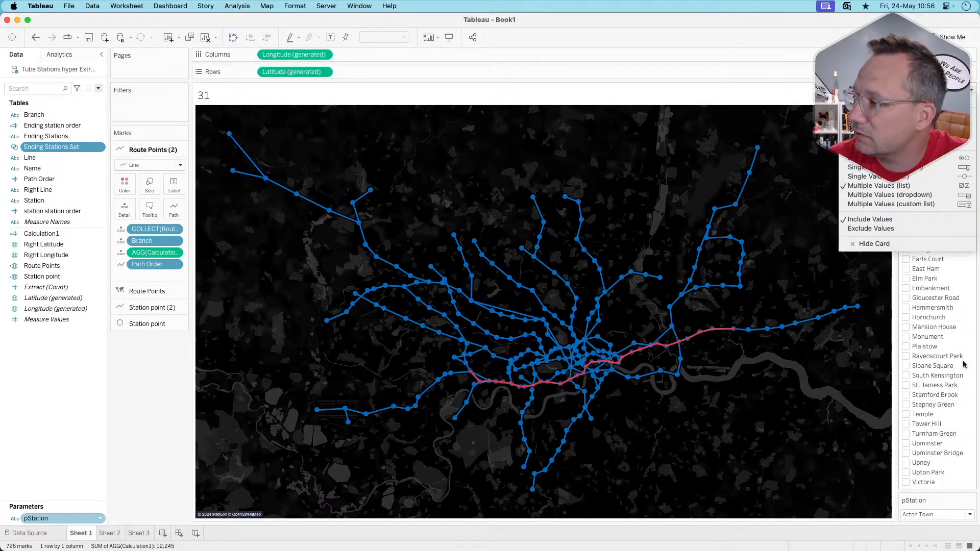
click(965, 328)
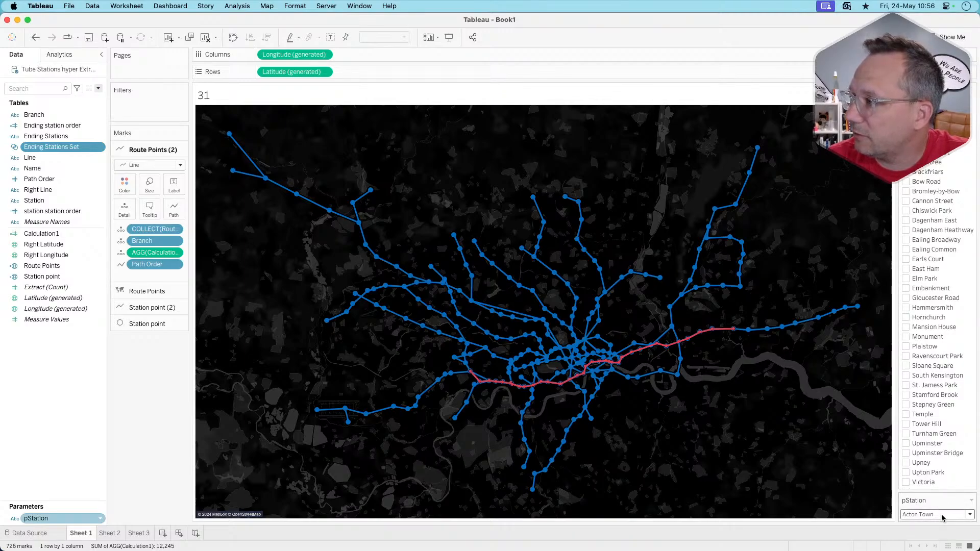
click(974, 91)
click(867, 243)
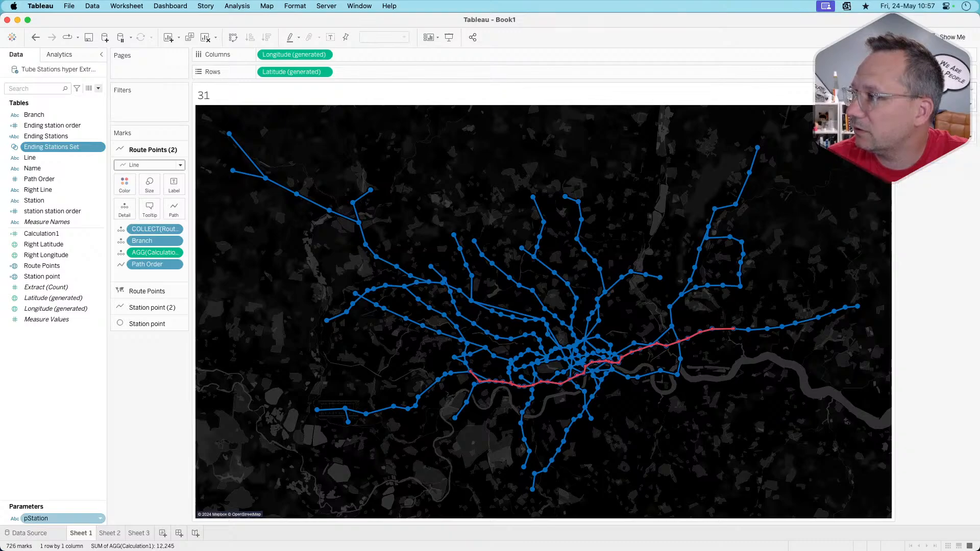
Test the route with pStation set to Heathrow Terminal 4 and Heathrow Terminals 1 2 3 as the ending station.
click(973, 137)
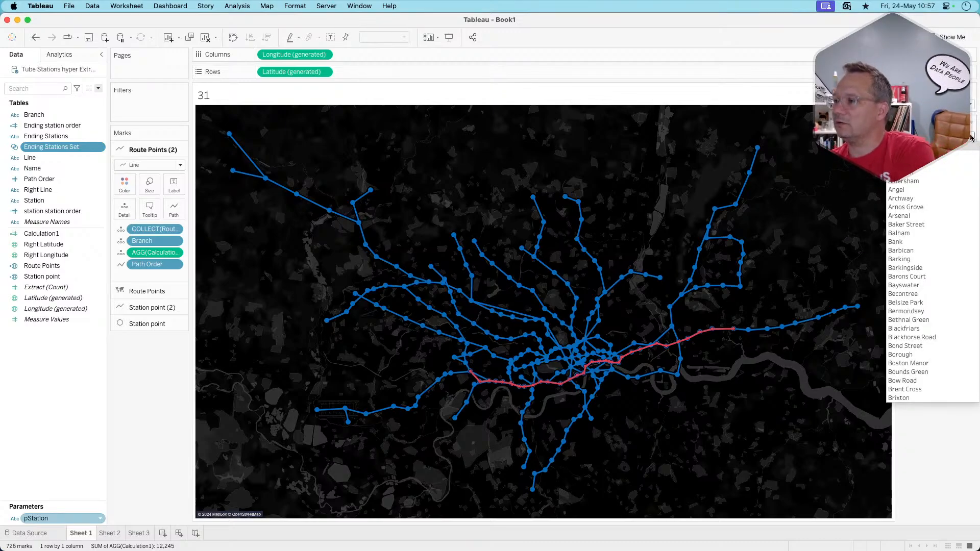
scroll(922, 323, down, 5)
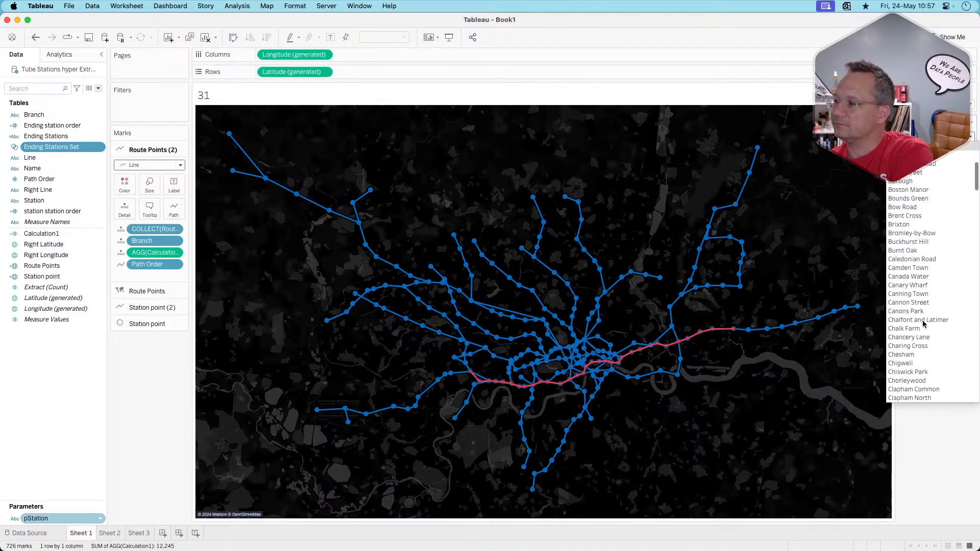
scroll(923, 323, down, 15)
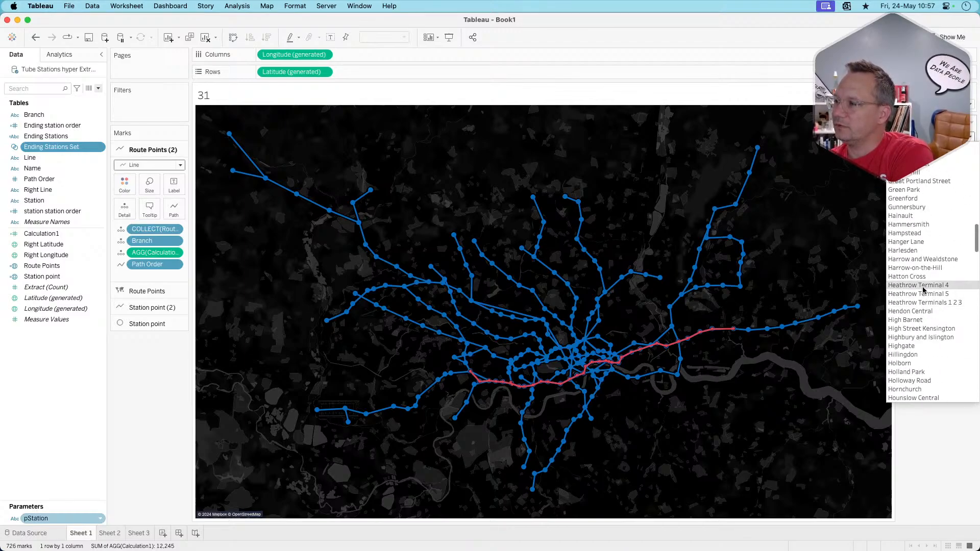
click(922, 289)
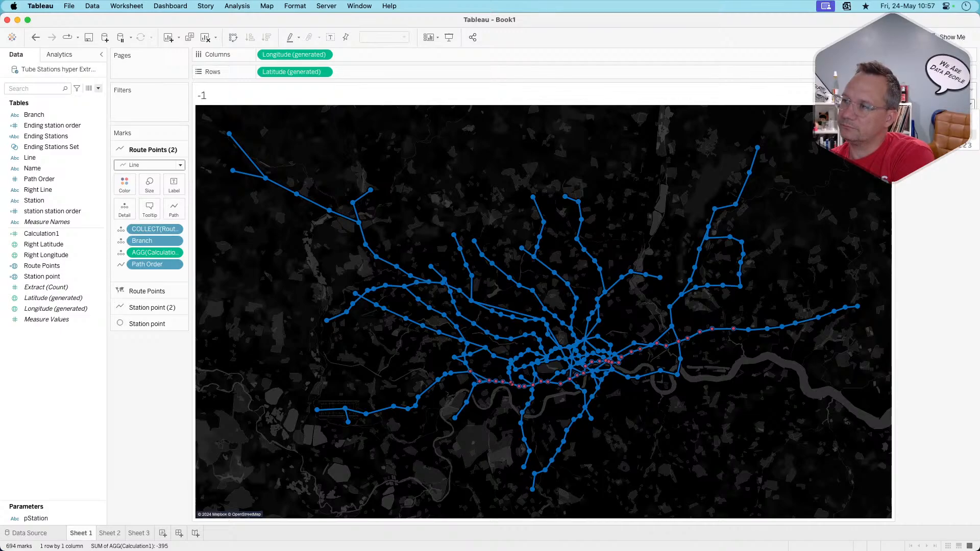
click(918, 135)
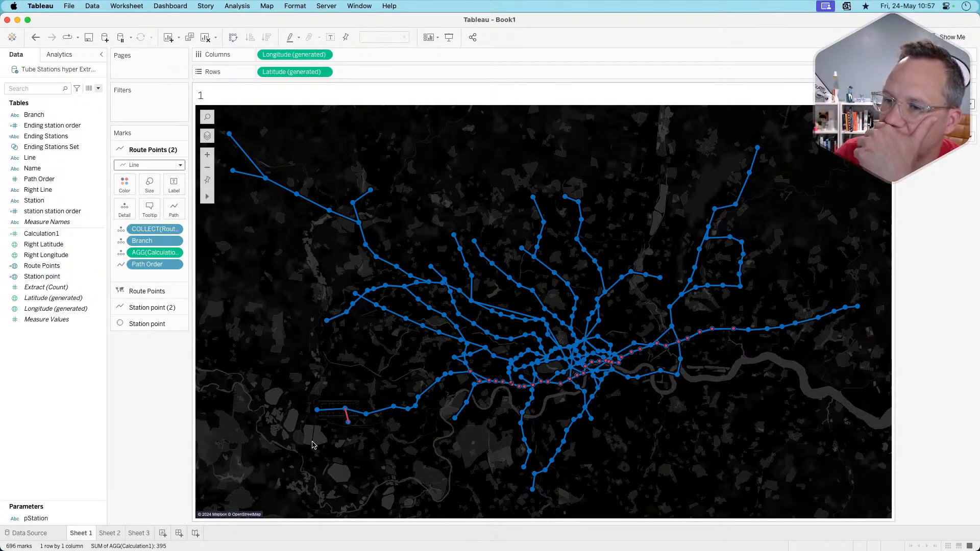
Add Branch to the detail of the Route Points layer, matching the Route Points (2) layer.
click(150, 291)
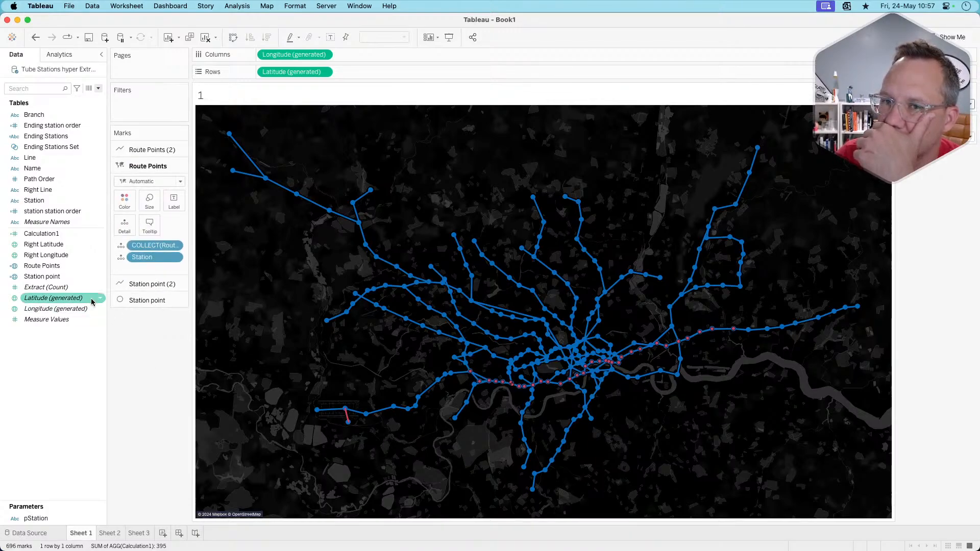
click(154, 150)
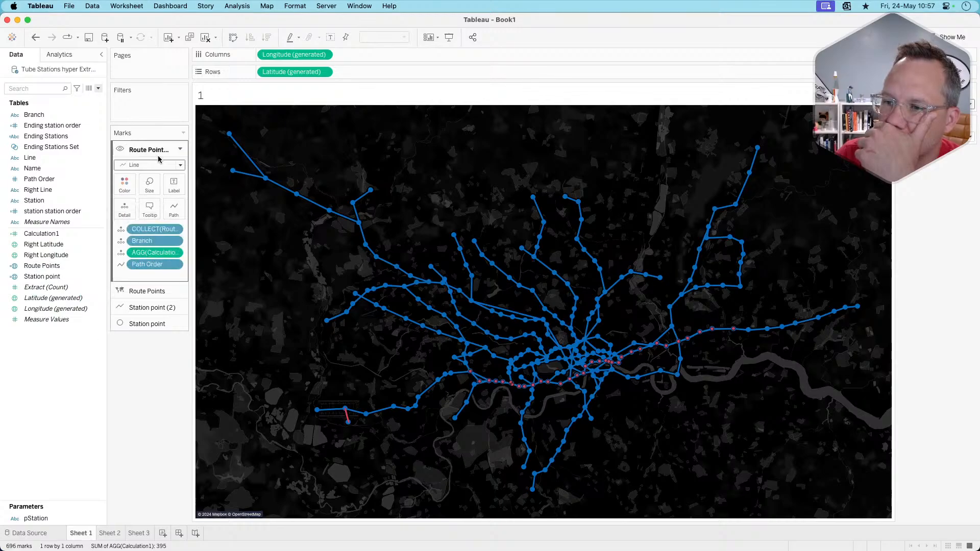
click(151, 293)
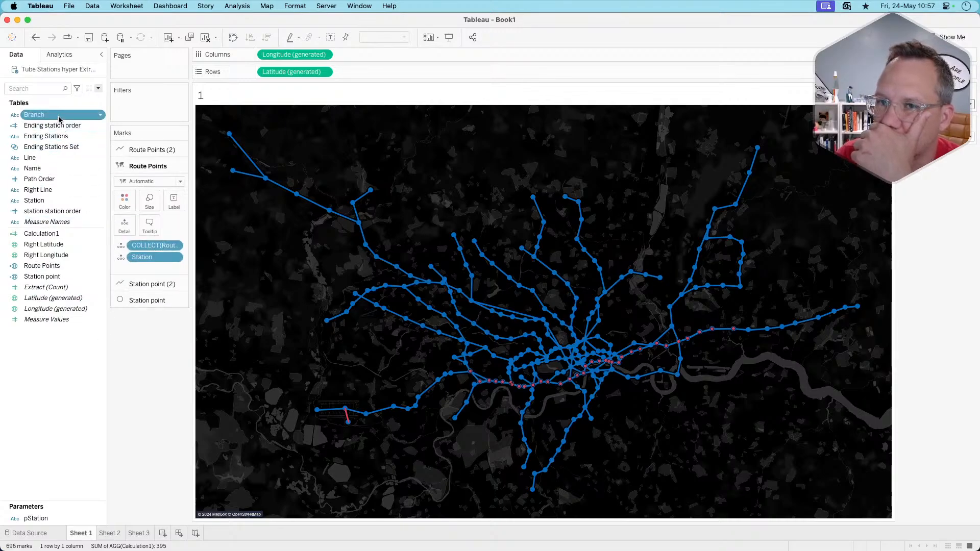
drag(31, 114, 124, 224)
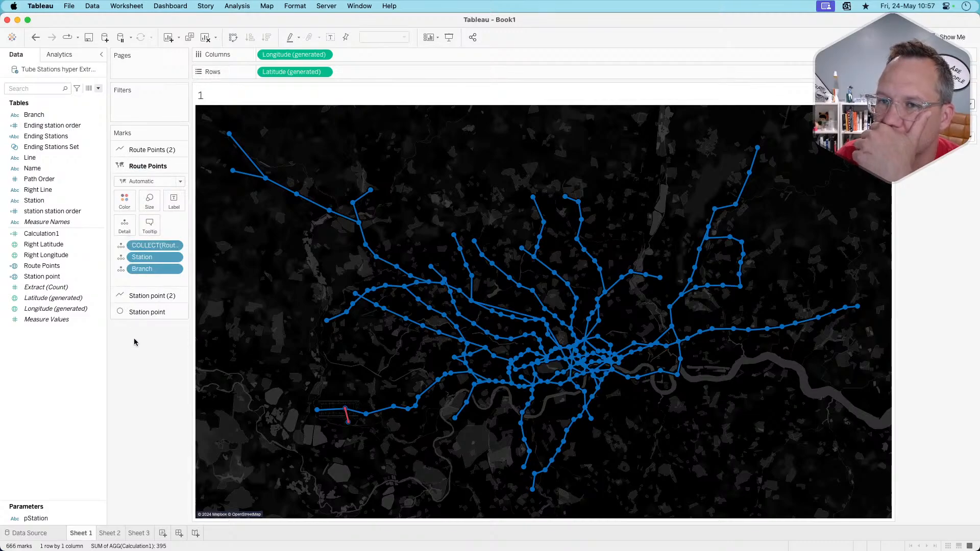
click(146, 150)
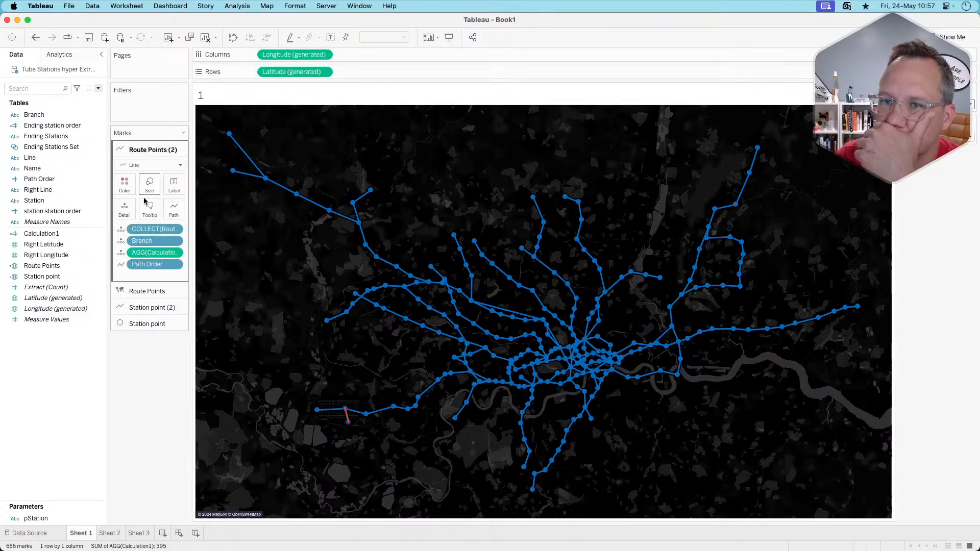
click(146, 282)
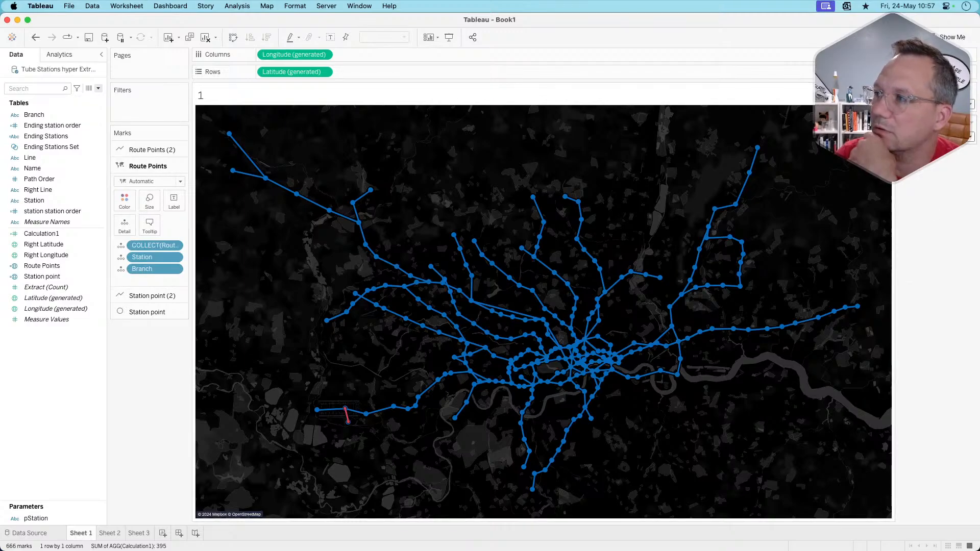
Set pStation back to Acton Town and pick a new ending station from the set control.
click(970, 136)
scroll(949, 154, up, 20)
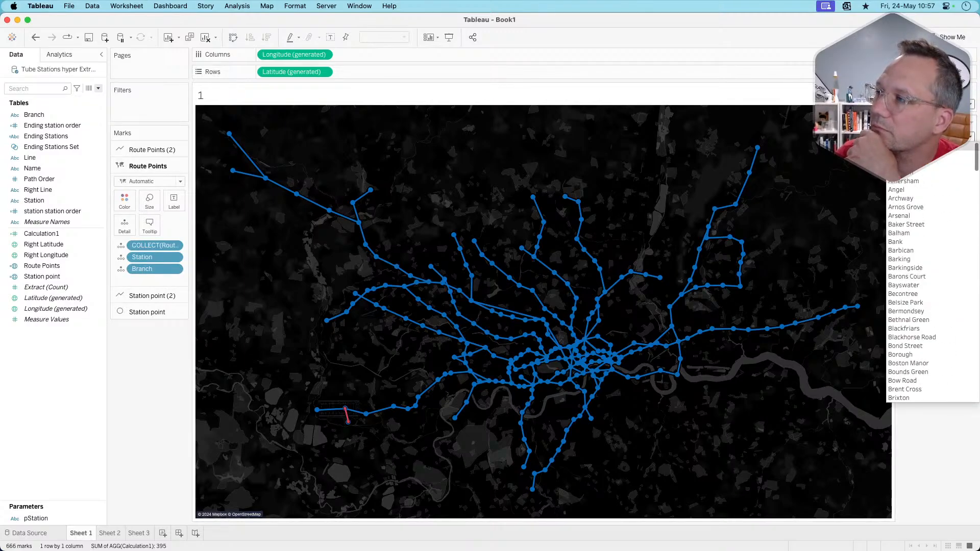
click(949, 147)
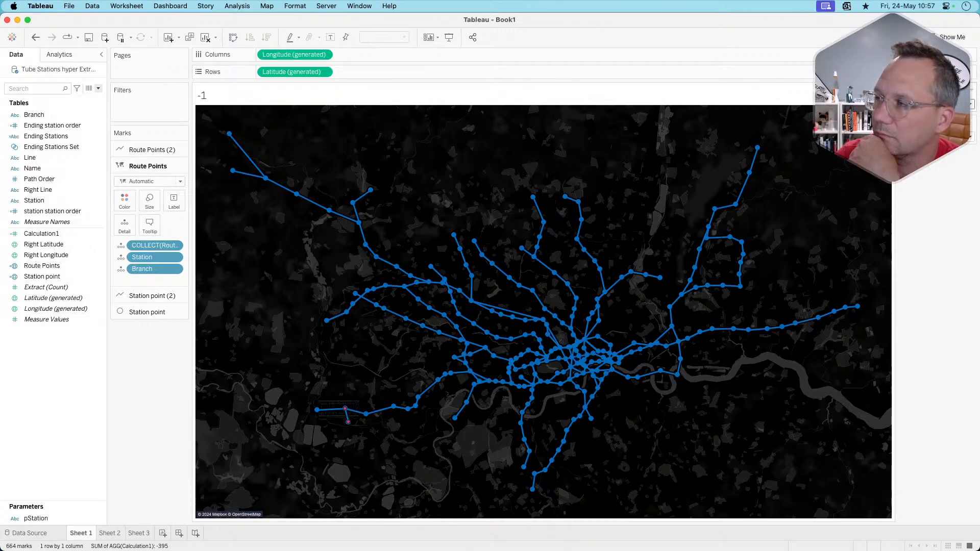
click(971, 137)
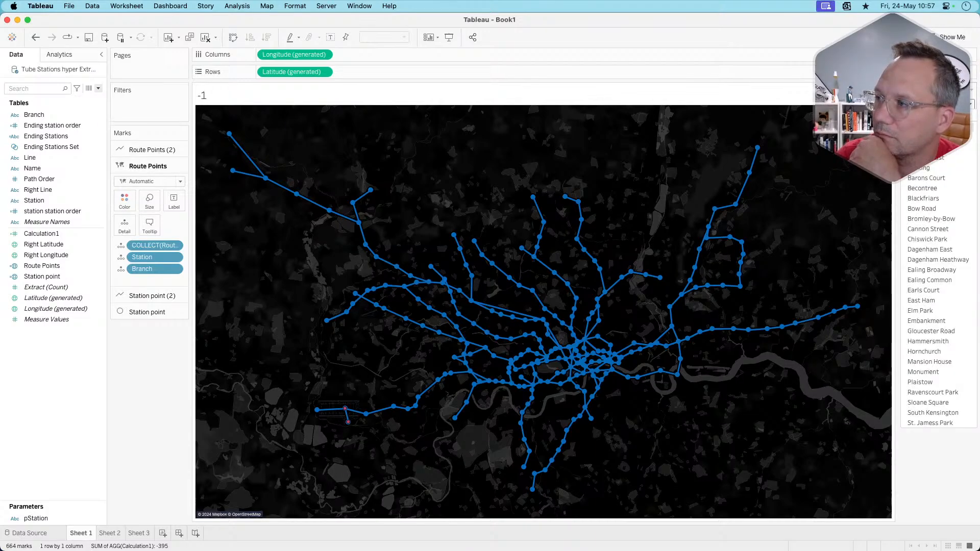
click(941, 282)
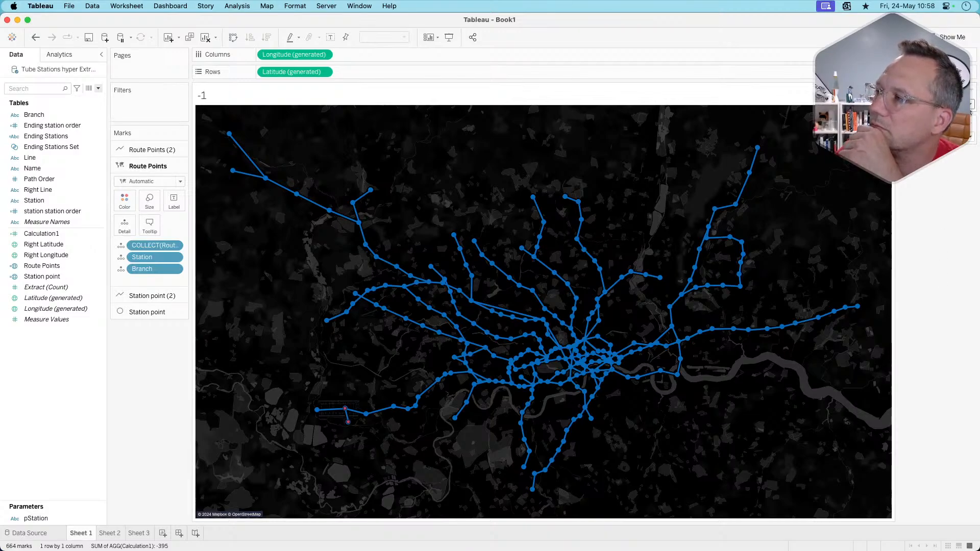
Test the route from Acton Town with a different ending station chosen from the Ending Stations Set control.
click(969, 137)
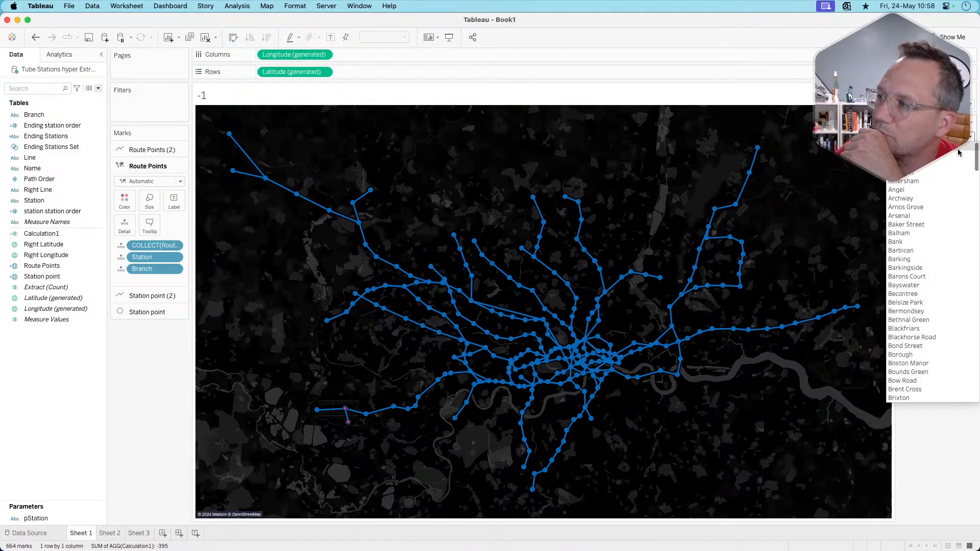
click(969, 136)
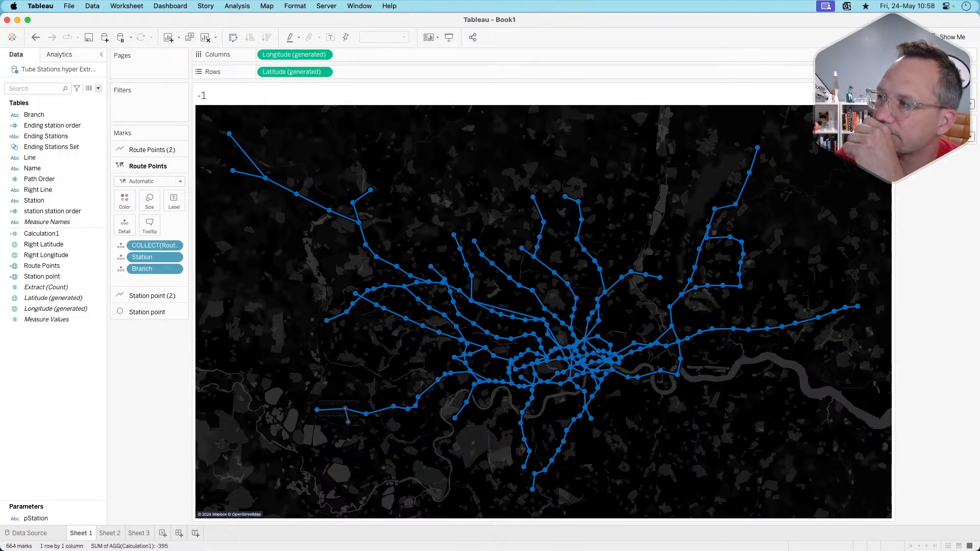
click(973, 124)
click(973, 124)
click(971, 136)
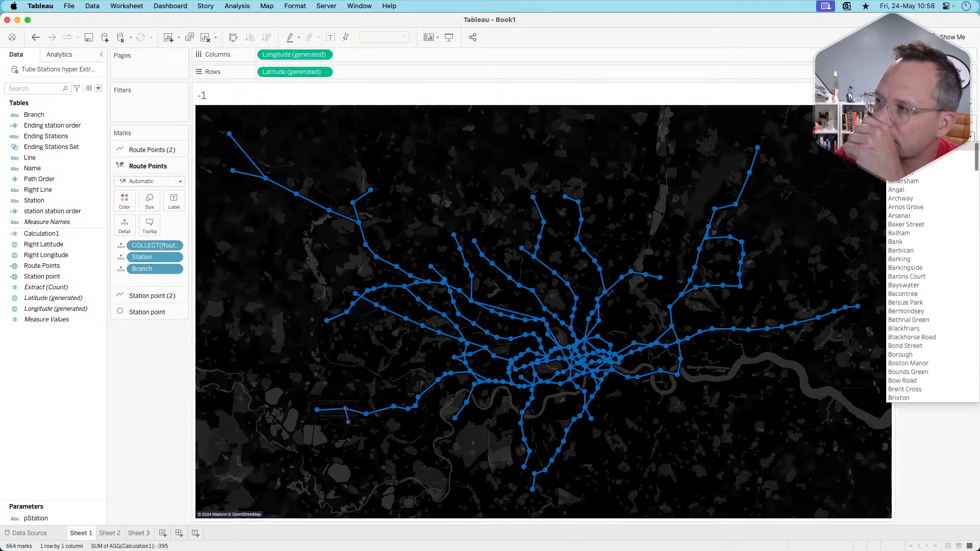
click(970, 104)
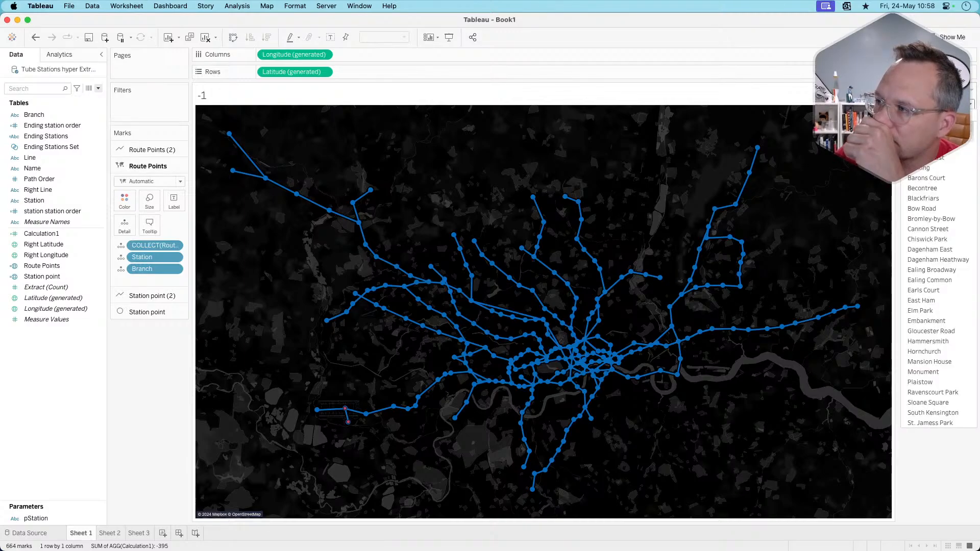
click(934, 159)
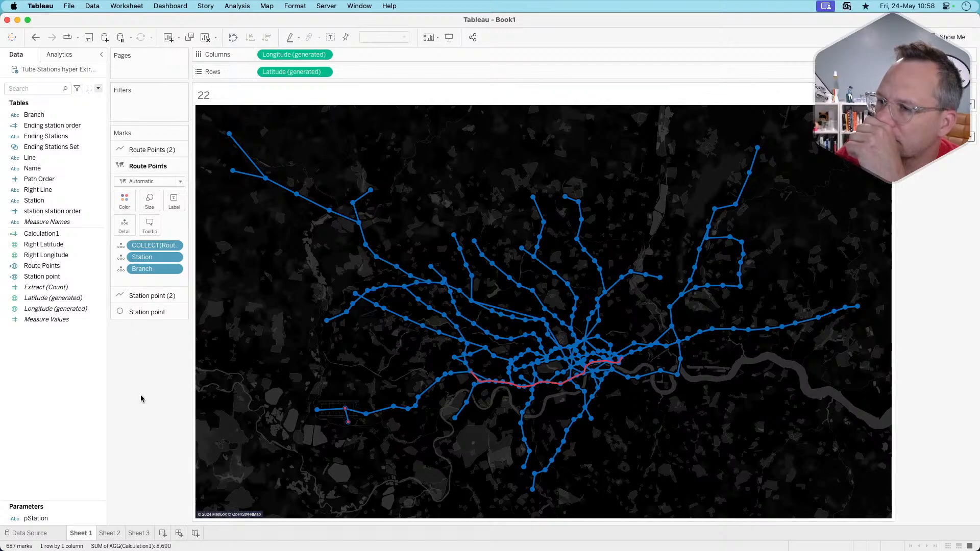
mouse_move(350, 427)
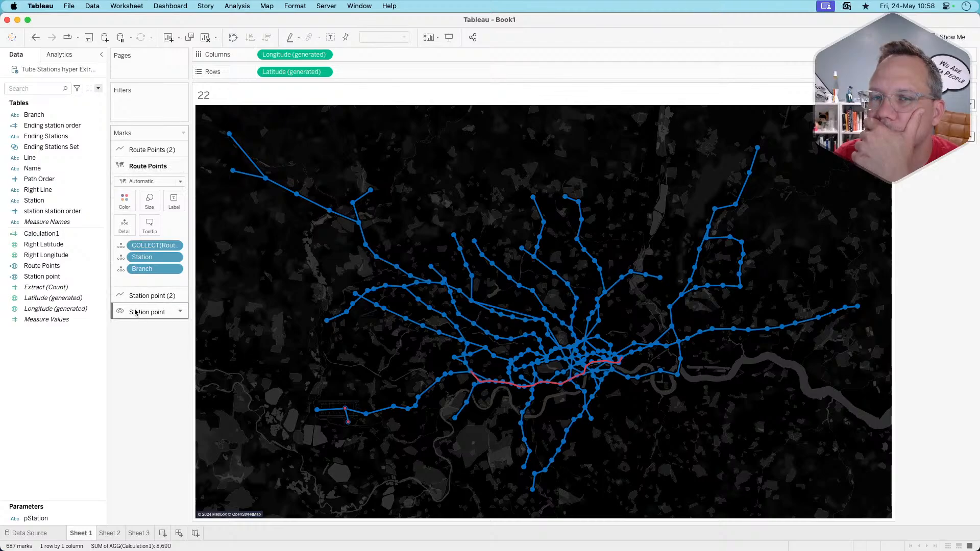
Try adding Ending Stations Set to the detail of the Route Points layer and test it with another starting and ending station.
drag(56, 147, 122, 225)
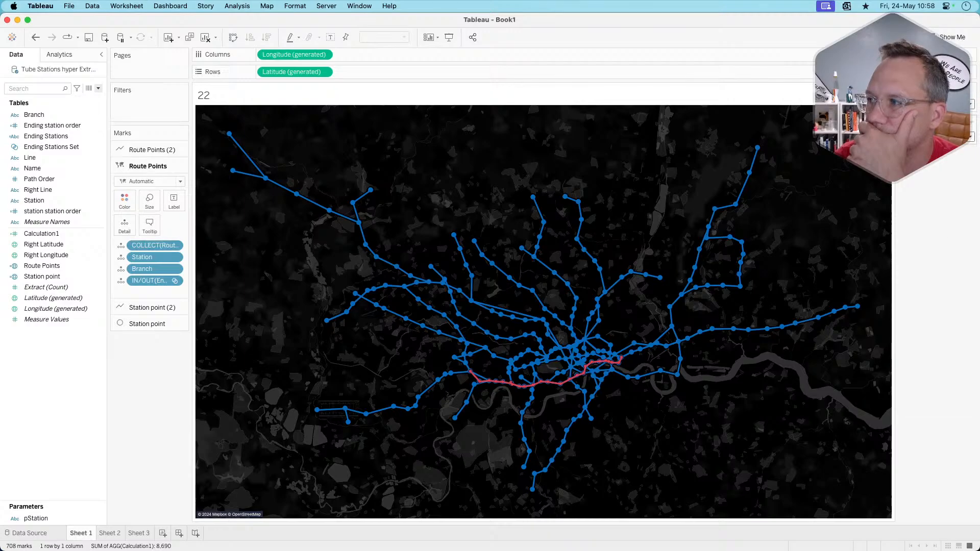
click(937, 137)
click(931, 154)
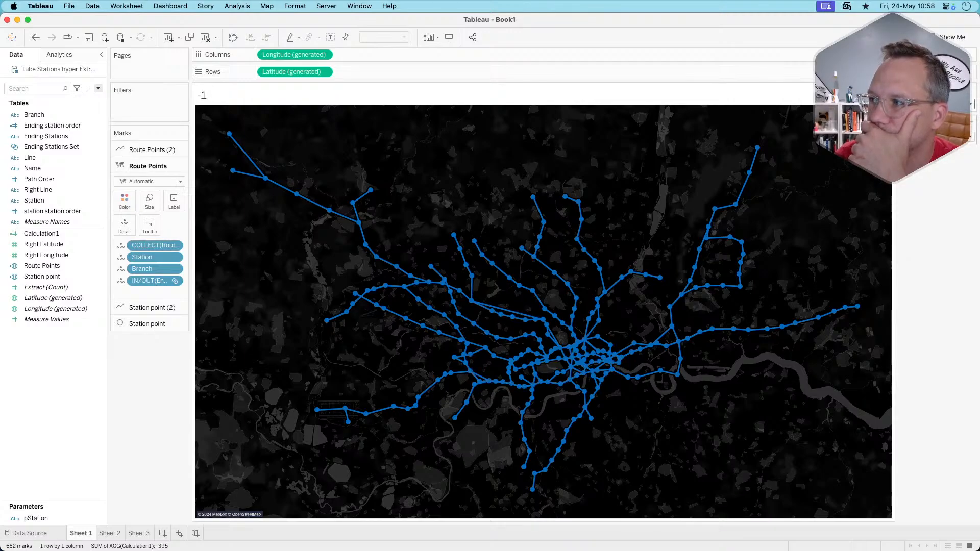
click(939, 104)
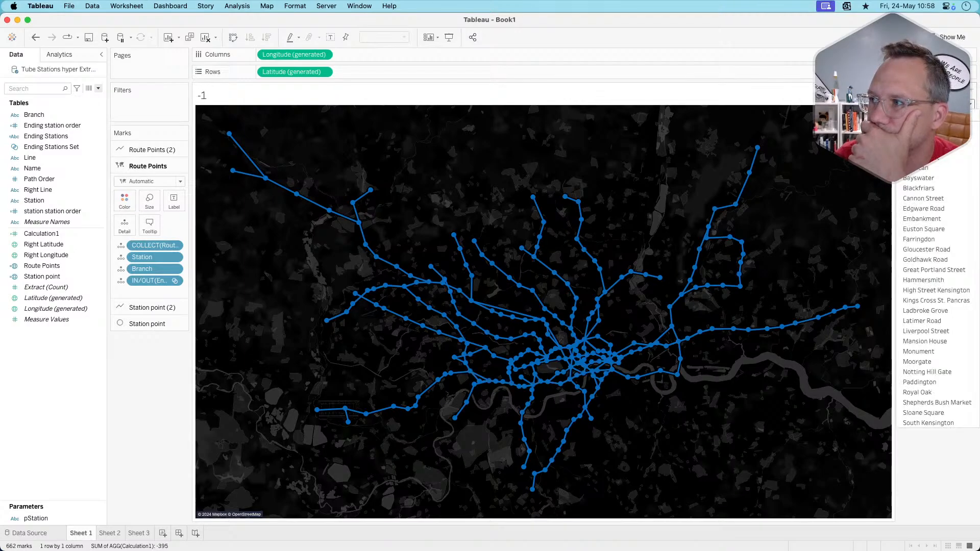
click(936, 192)
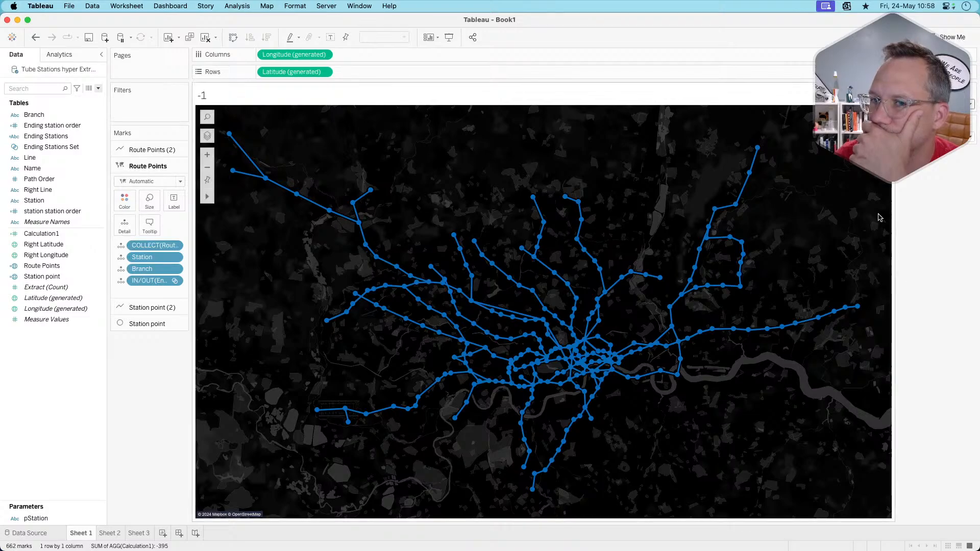
drag(151, 280, 152, 407)
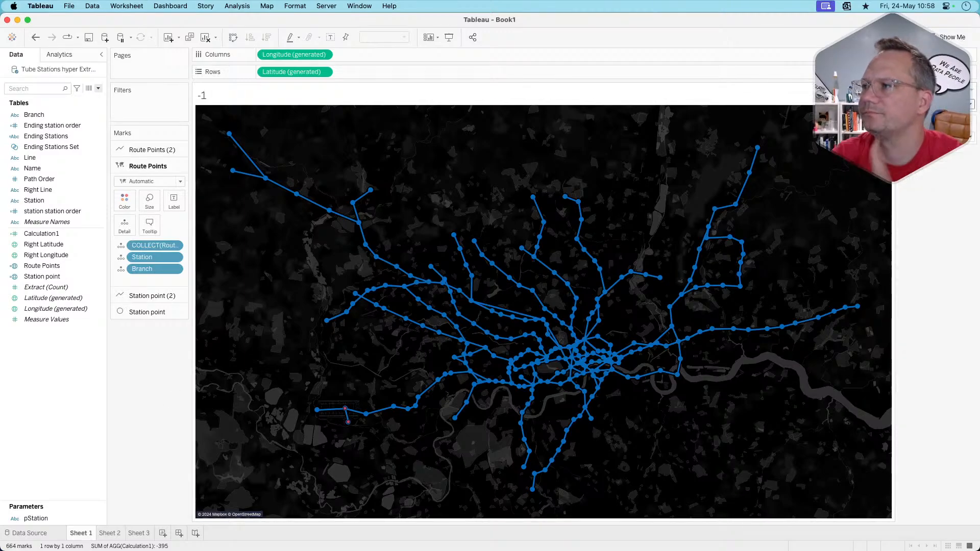
Undo the recent test changes, back through the addition of Branch to the detail of the Route Points layer.
key(super+z)
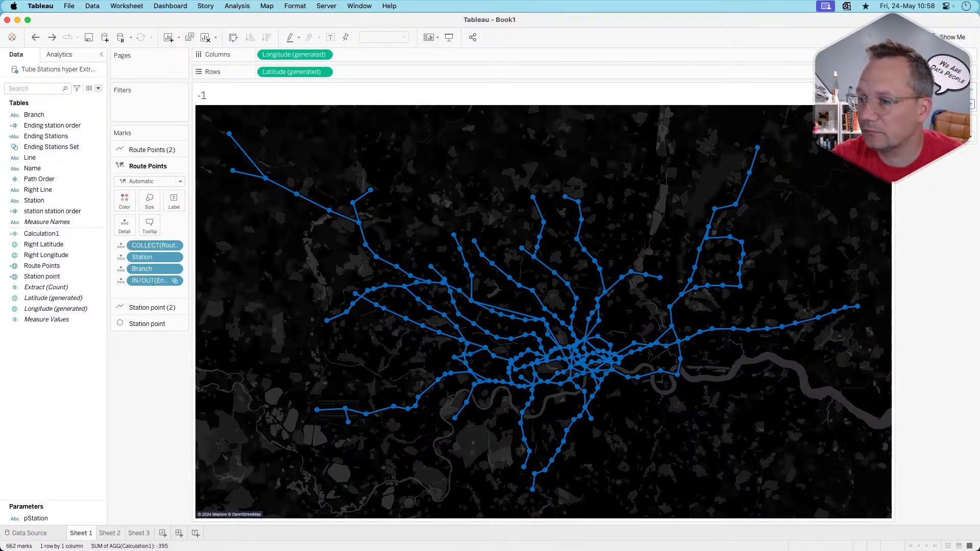
key(super+shift+z)
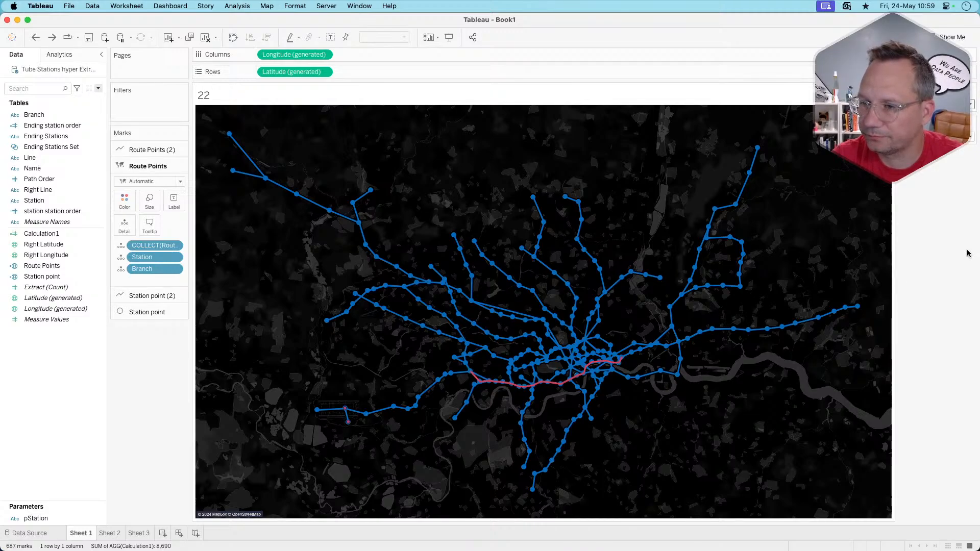
key(super+z)
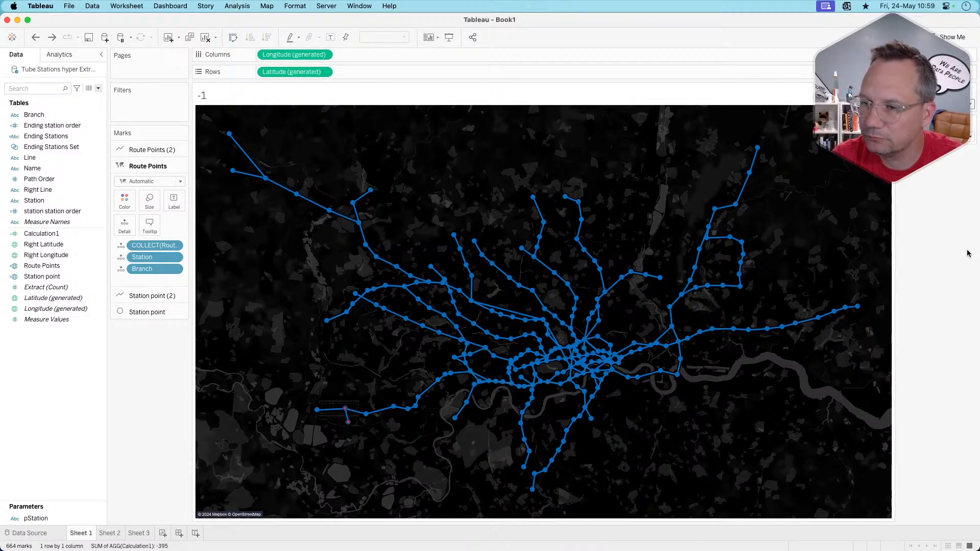
key(super+z)
key(super+z)
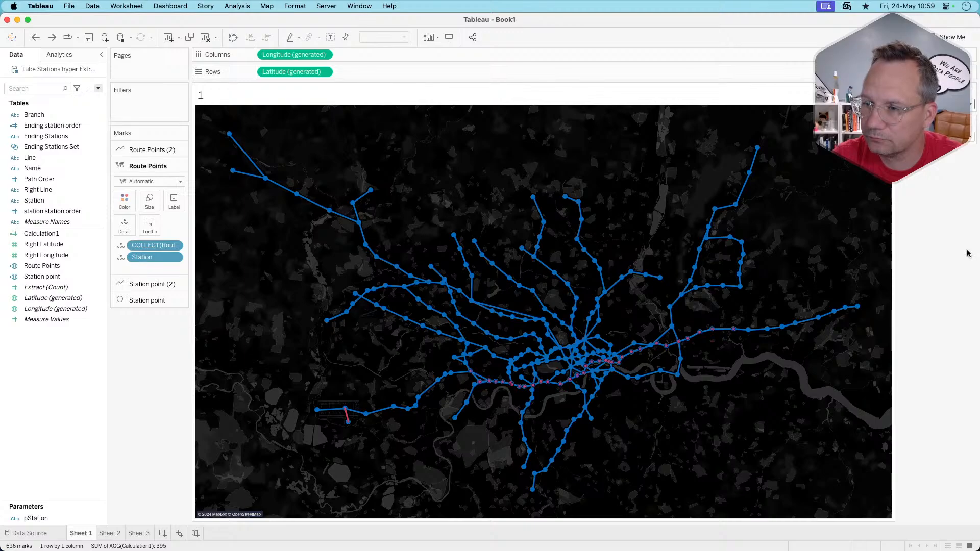
key(super+z)
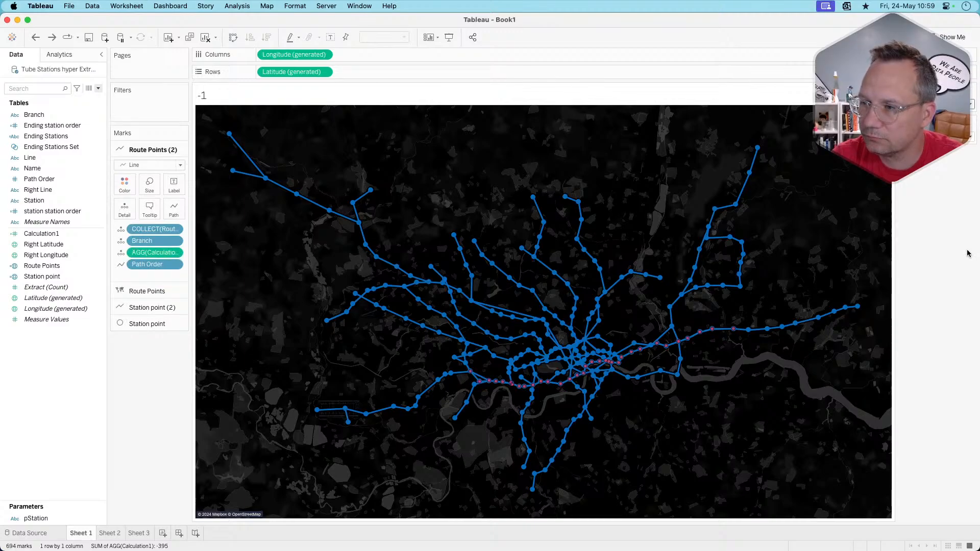
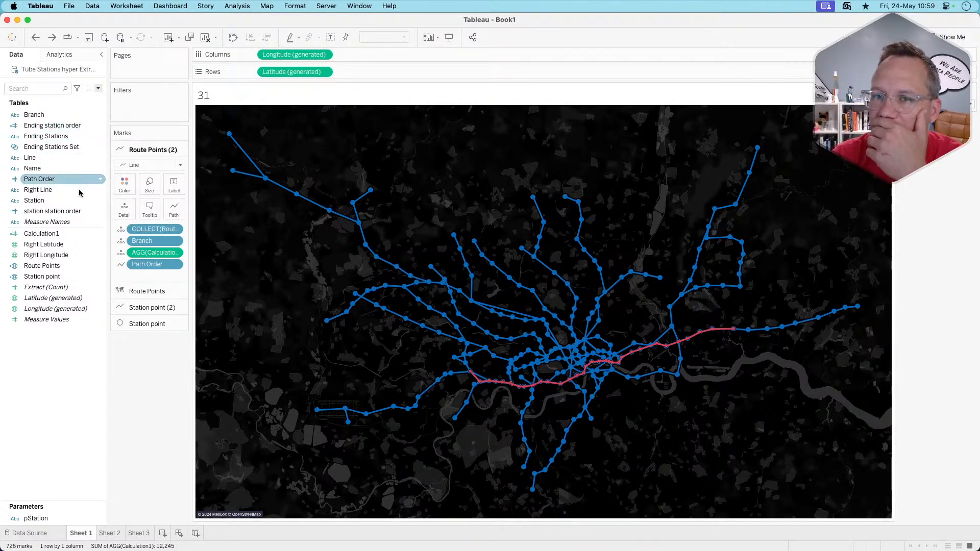
Show the Ending Stations Set control and choose Barons Court as the ending station.
right_click(59, 147)
click(84, 161)
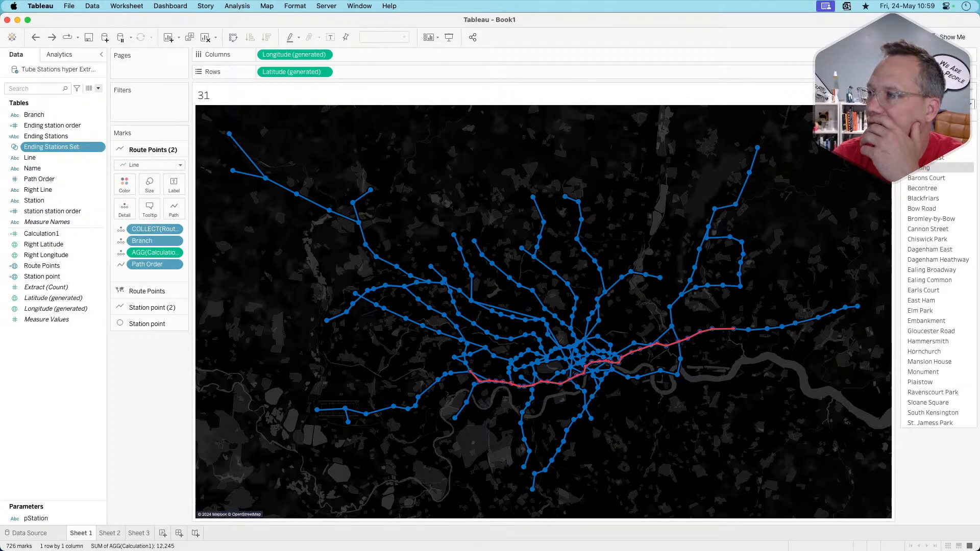
click(927, 179)
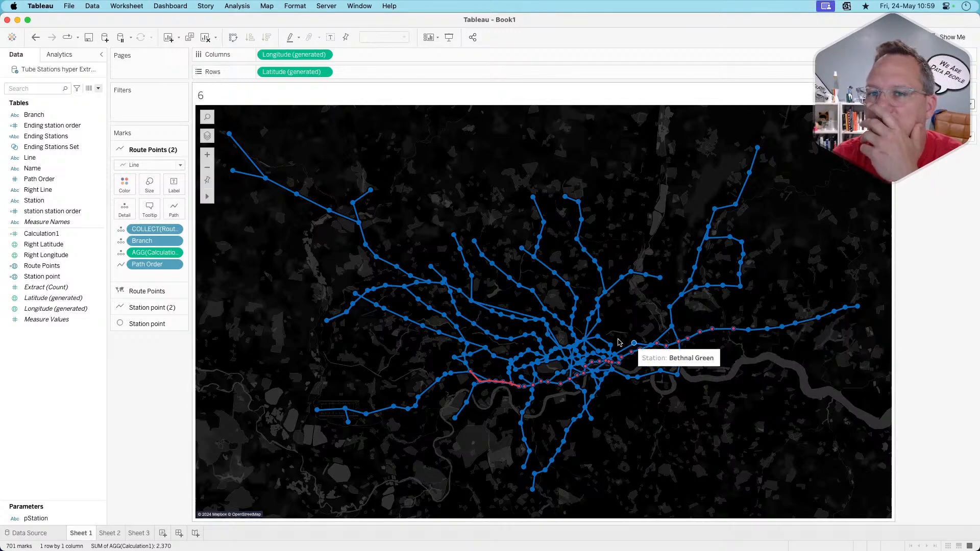
Try changing the first condition of the Route Points calculation to [Path Order]>[station station order] and apply it to the map.
right_click(61, 264)
click(82, 318)
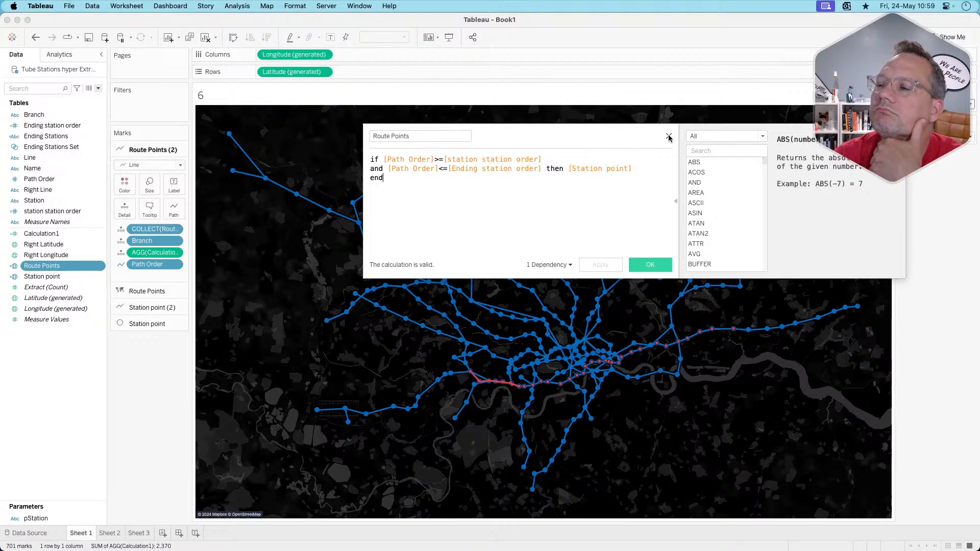
click(443, 160)
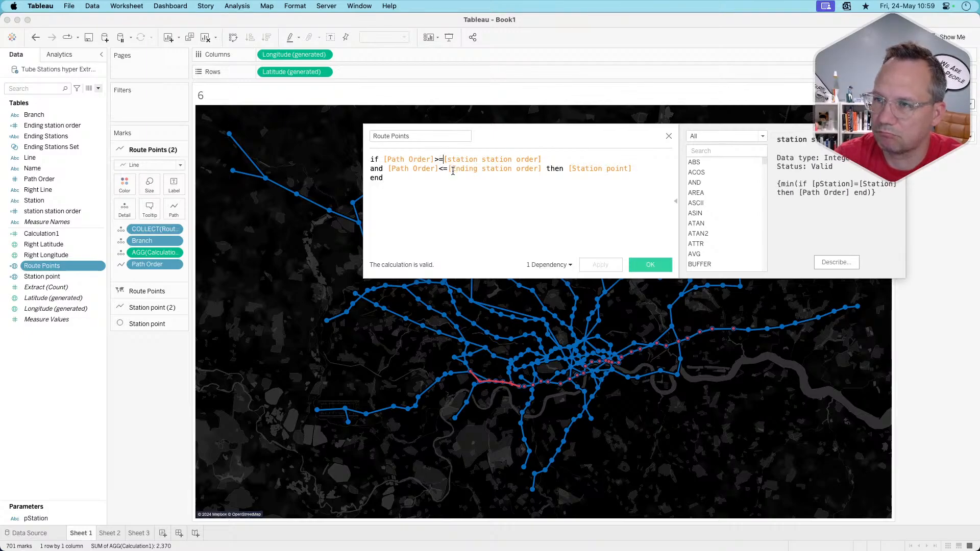
key(BackSpace)
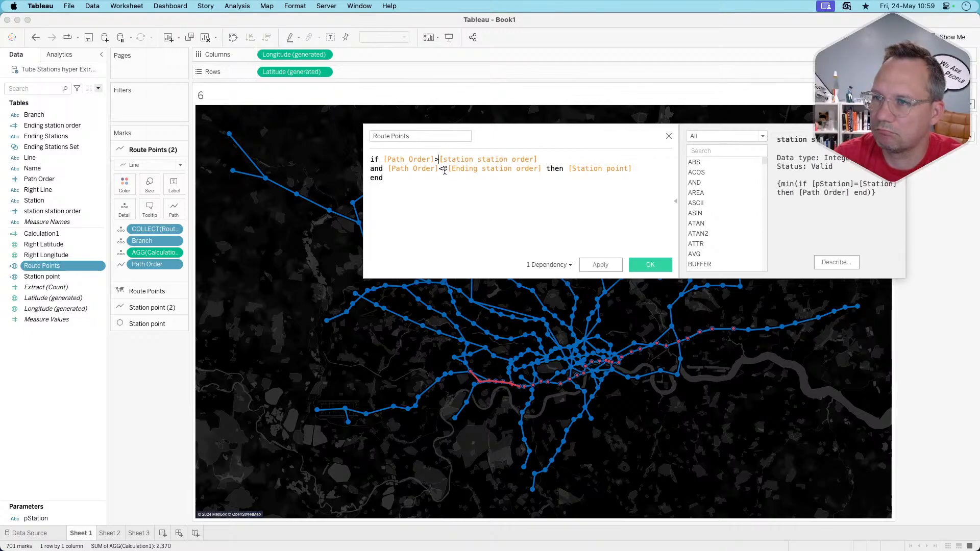
click(600, 264)
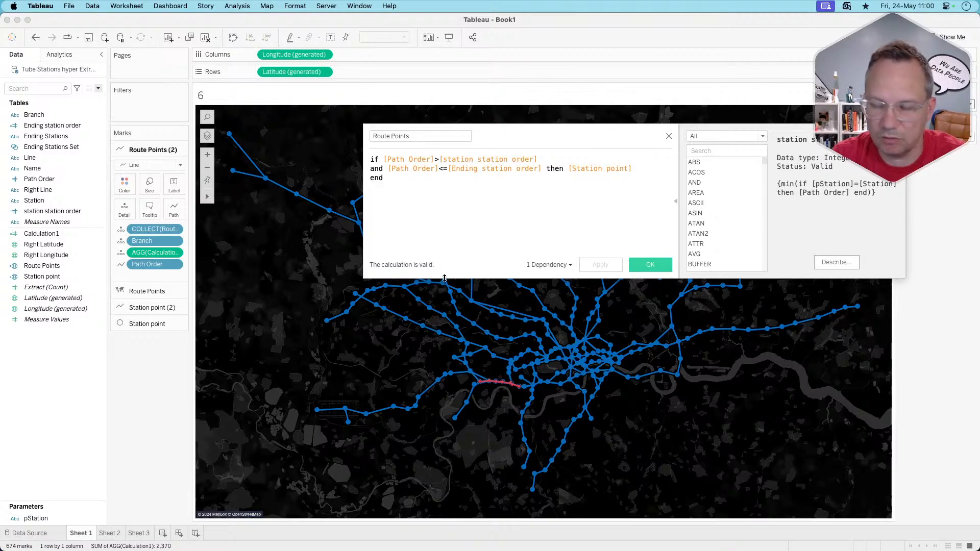
Restore the first condition of the Route Points calculation to [Path Order]>=[station station order] and save the calculation.
click(439, 160)
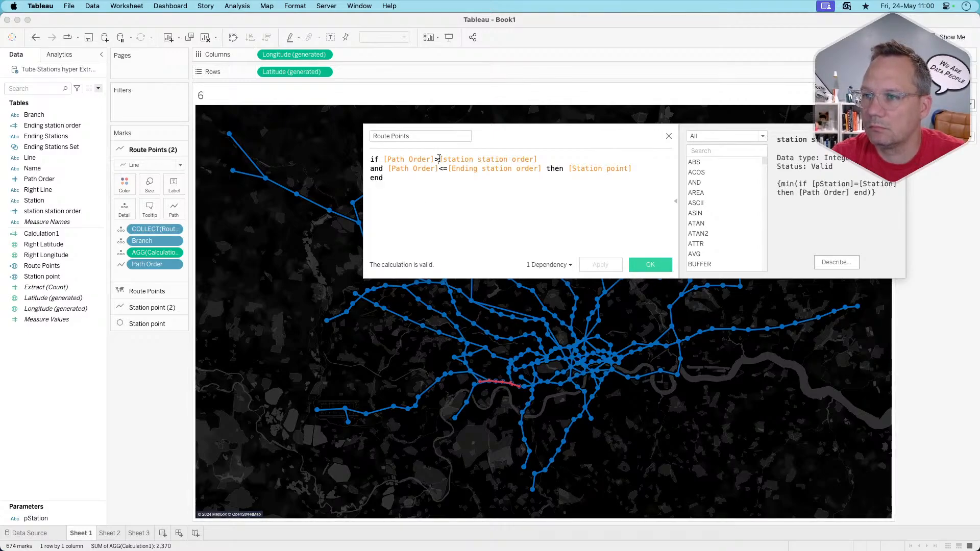
text(=)
click(600, 264)
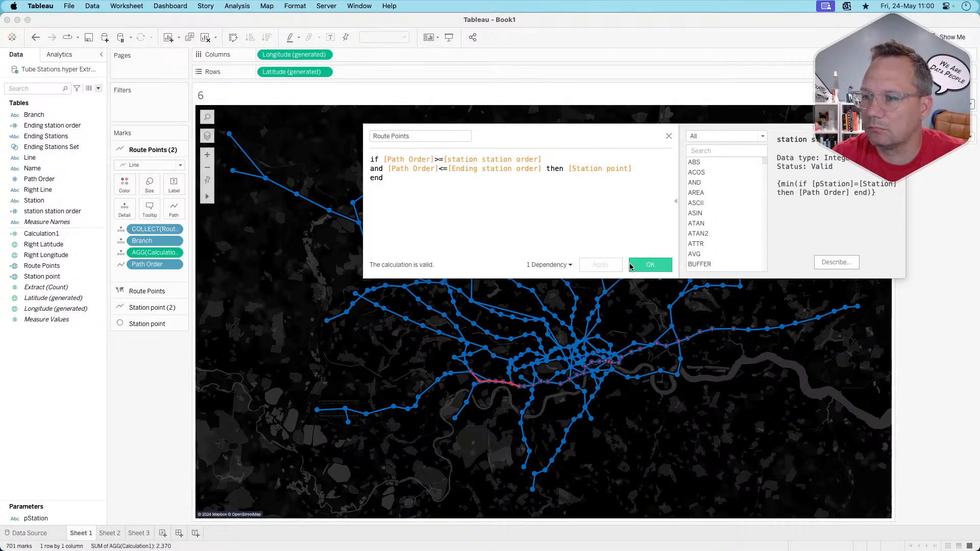
click(650, 264)
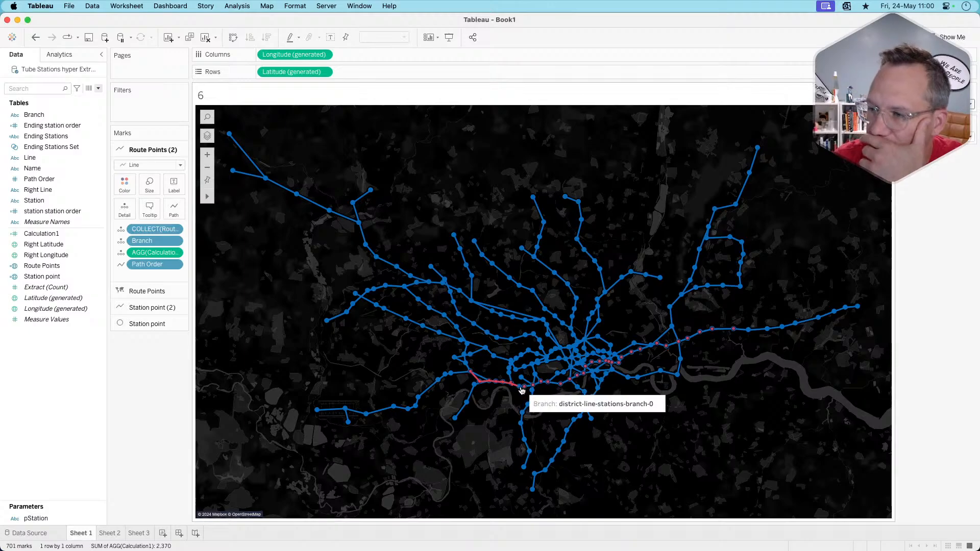
Examine the station order table on Sheet 2 and the formula of the Ending station order calculation.
click(114, 534)
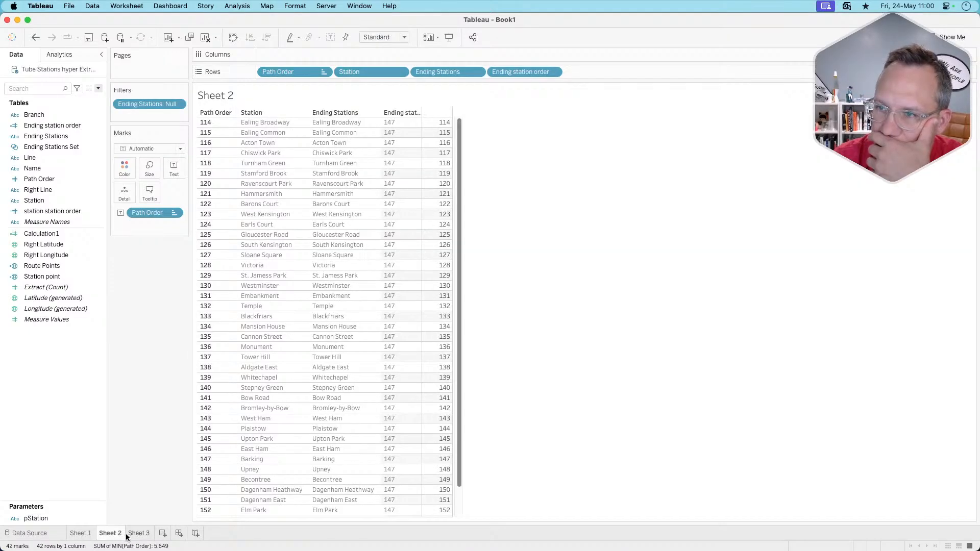
click(134, 533)
click(110, 534)
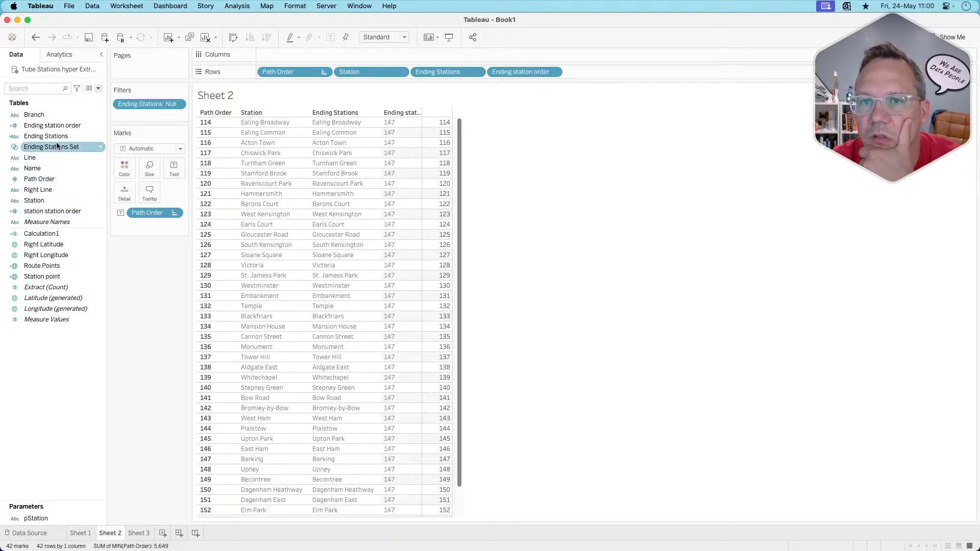
right_click(56, 126)
click(80, 182)
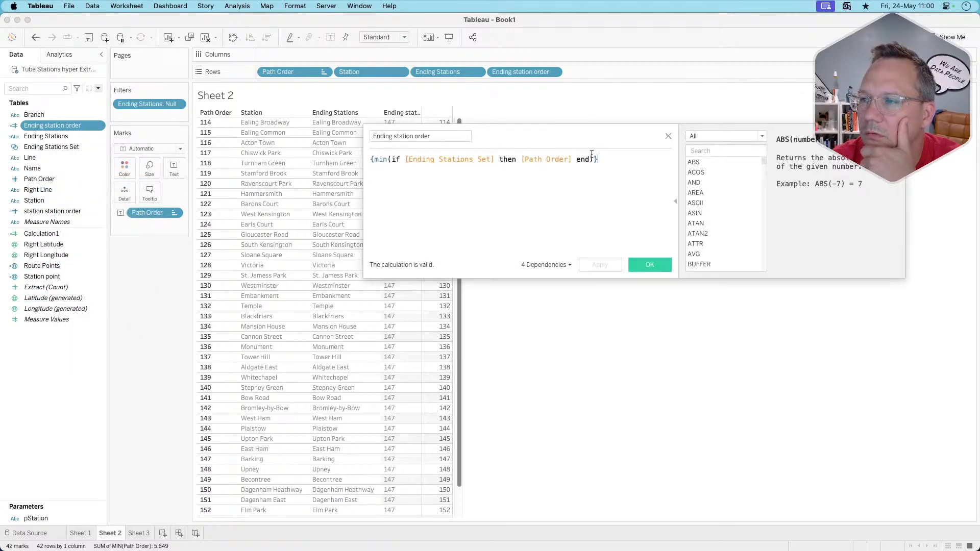
click(667, 136)
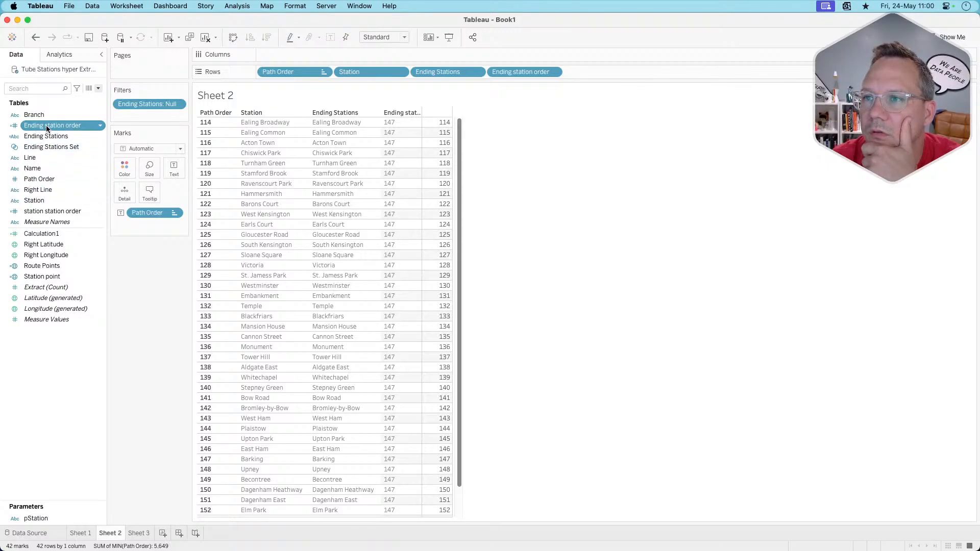
Add station station order to Rows before Ending station order on Sheet 2 and show the pStation and Ending Stations Set controls.
mouse_move(50, 211)
mouse_down()
mouse_move(409, 90)
mouse_move(483, 78)
mouse_up()
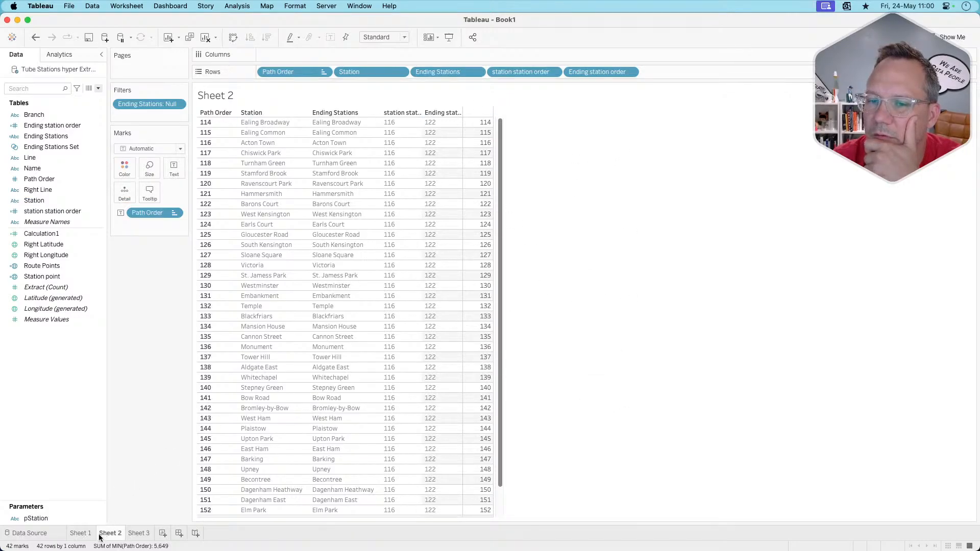
mouse_move(86, 539)
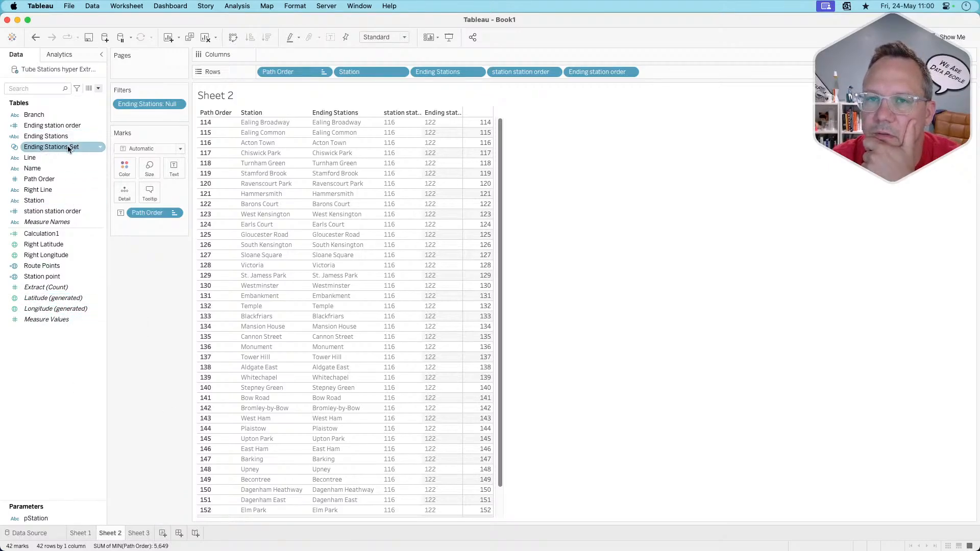
right_click(47, 516)
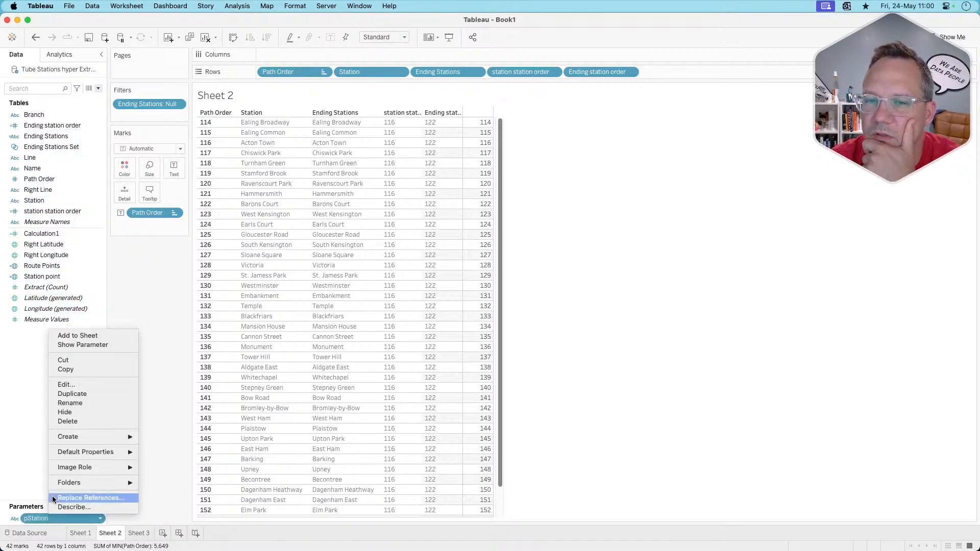
click(78, 345)
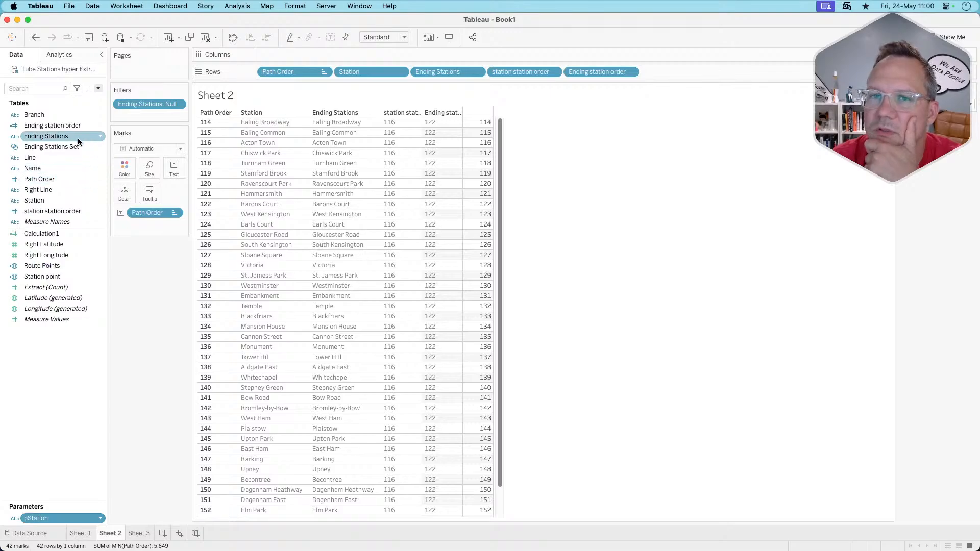
right_click(57, 146)
click(69, 160)
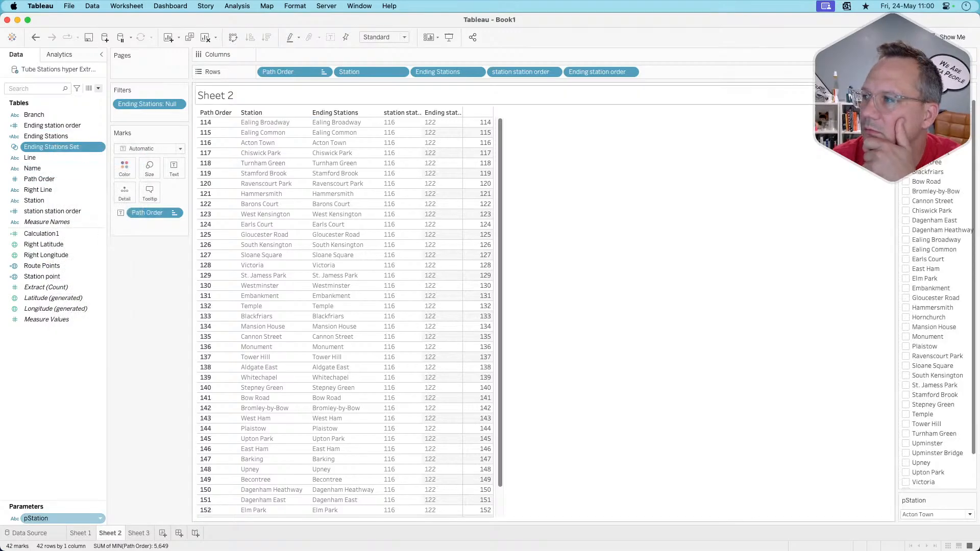
Make the Ending Stations Set control a single value dropdown and try Aldgate East, Becontree and Cannon Street as ending stations.
click(971, 90)
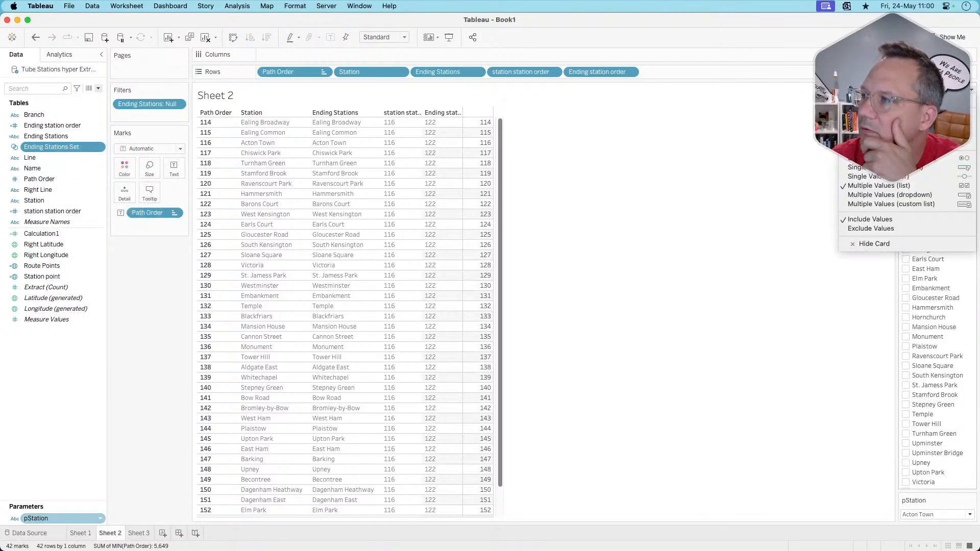
click(919, 168)
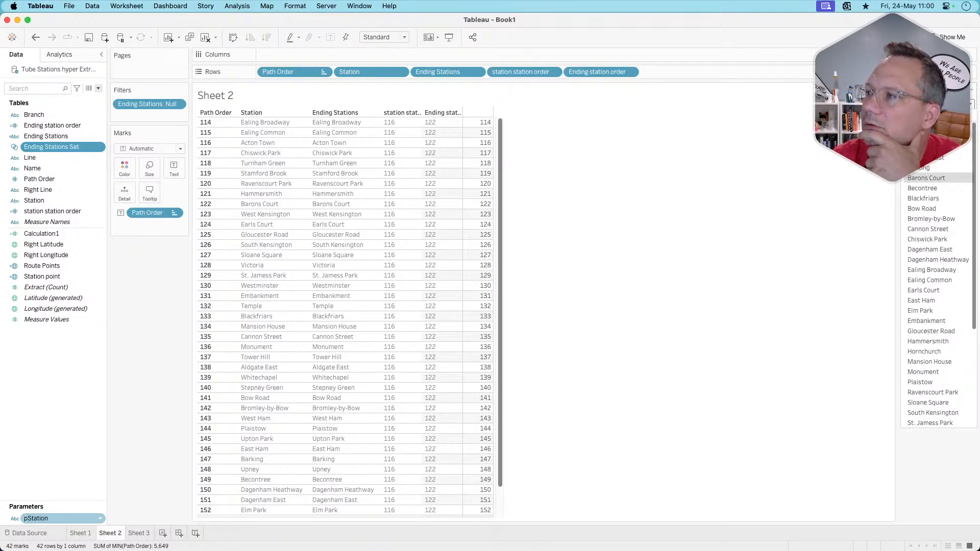
click(939, 157)
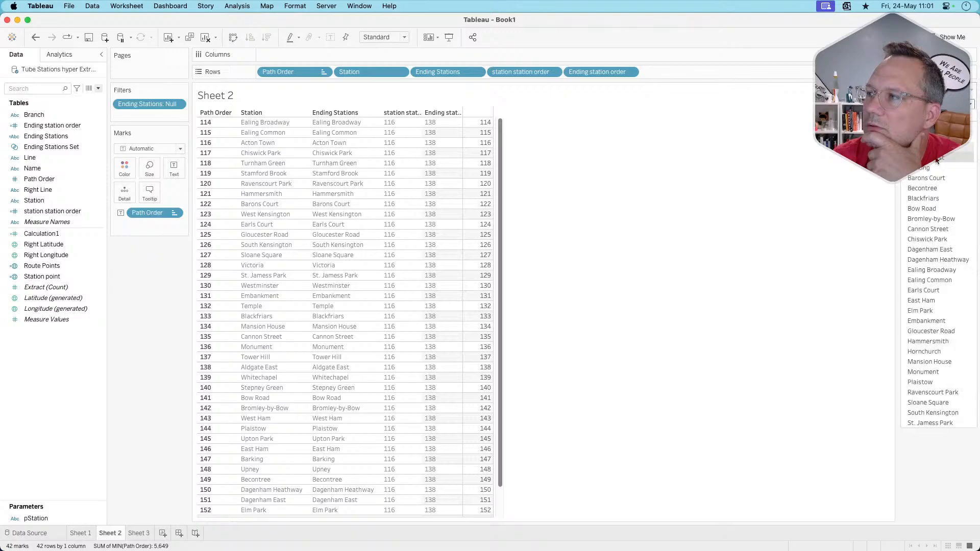
click(932, 187)
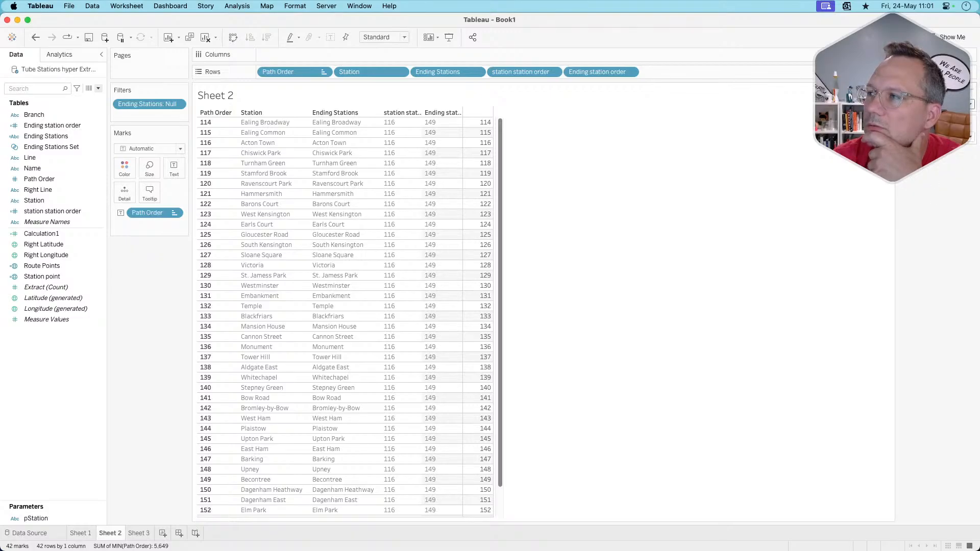
click(933, 225)
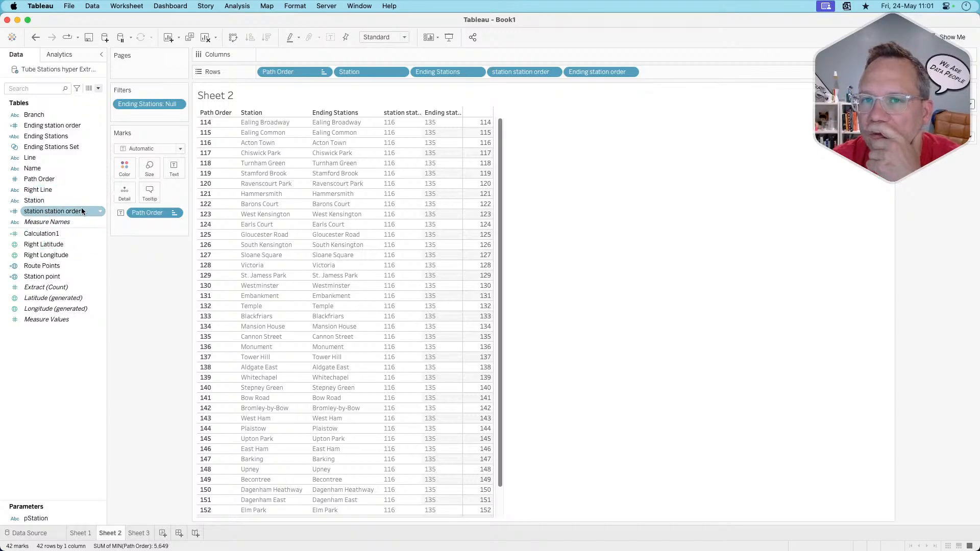
Review the Route Points formula, close it without changes and duplicate the calculation.
right_click(60, 266)
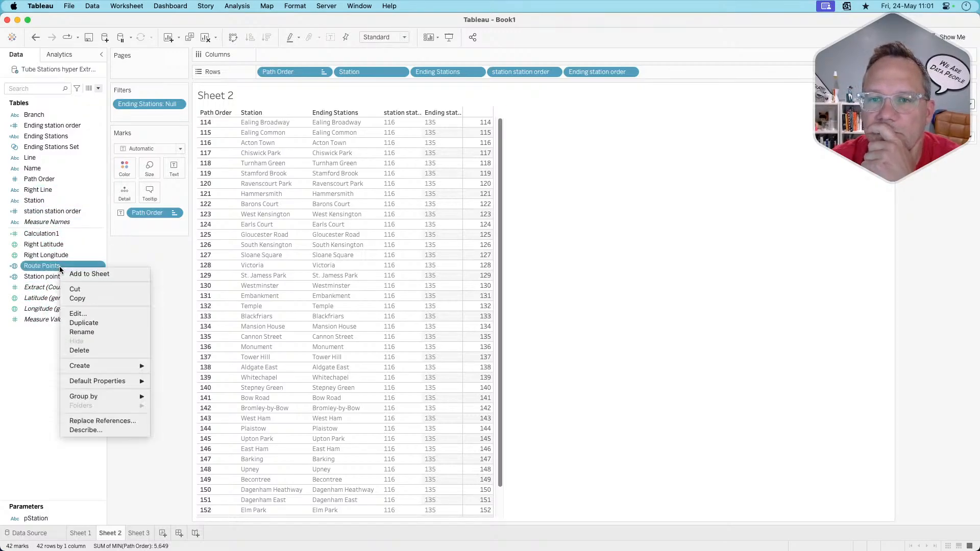
click(78, 313)
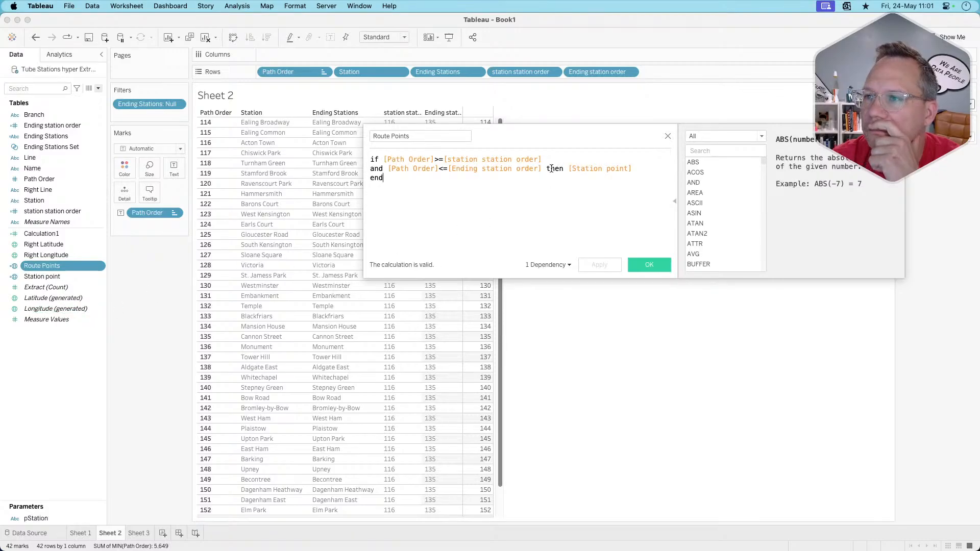
click(667, 137)
right_click(70, 266)
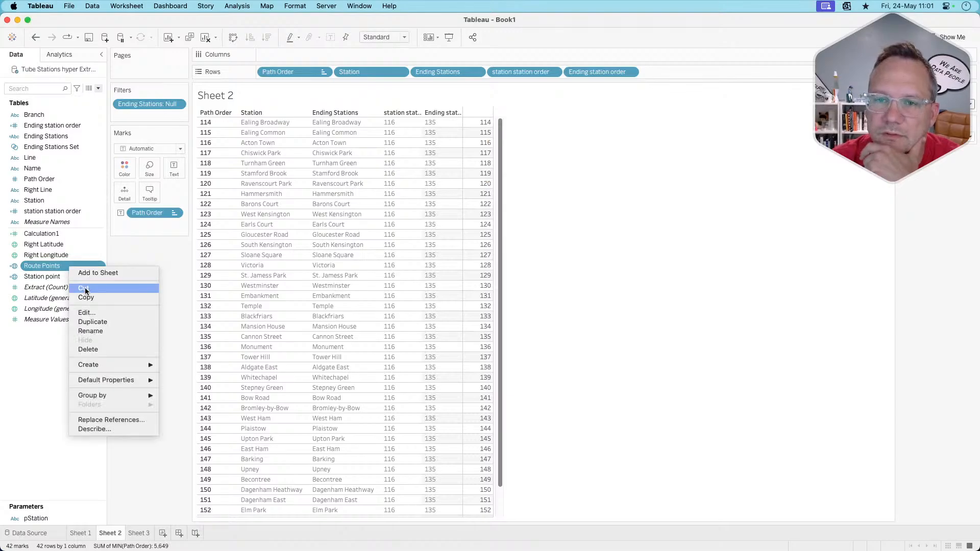
click(99, 321)
Reduce the Route Points (copy) formula to the condition [Path Order]>=[station station order] and [Path Order]<=[Ending station order], and save it.
right_click(58, 277)
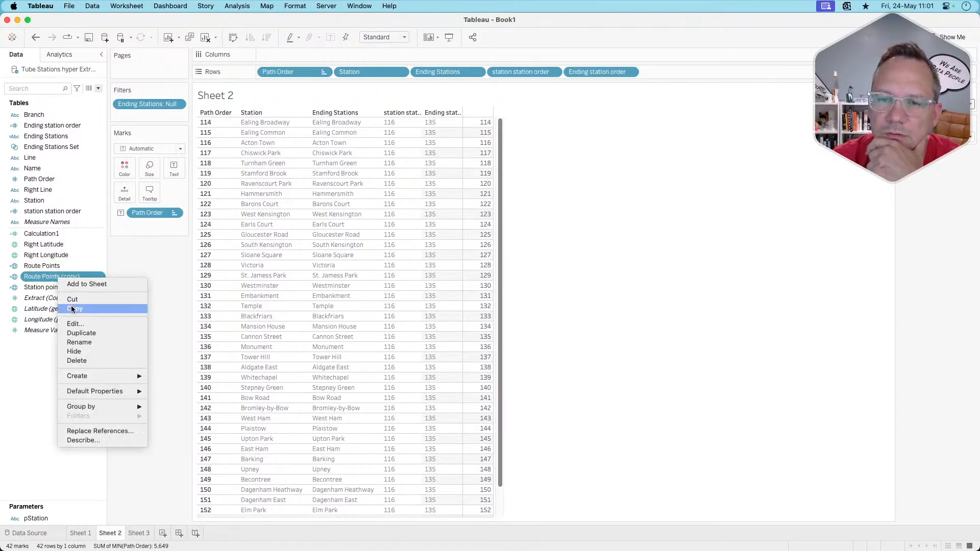
click(74, 324)
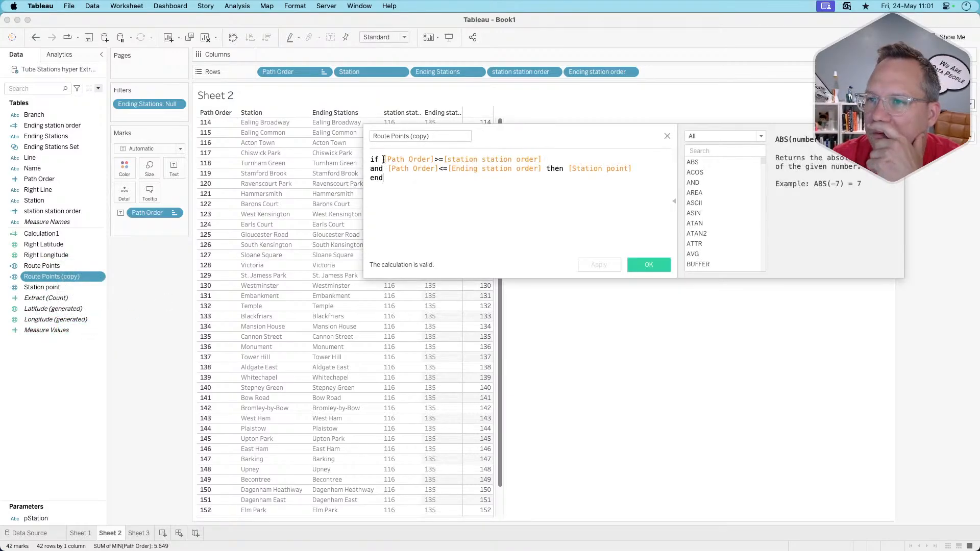
key(BackSpace)
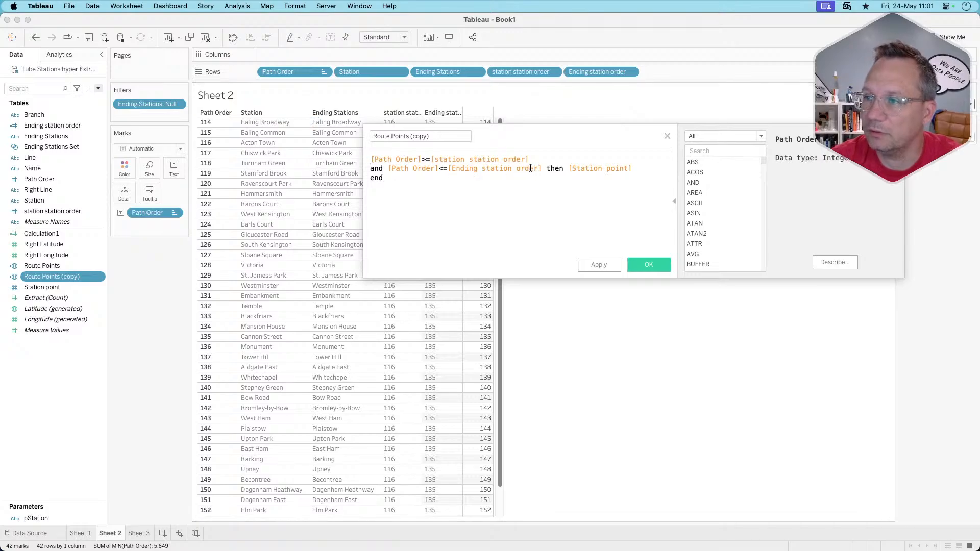
drag(542, 169, 541, 176)
key(BackSpace)
click(611, 264)
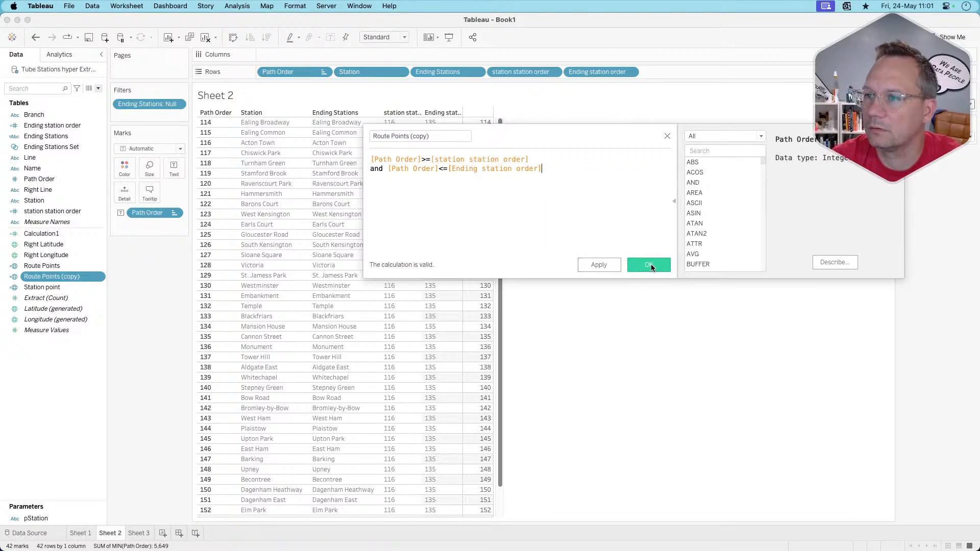
click(649, 264)
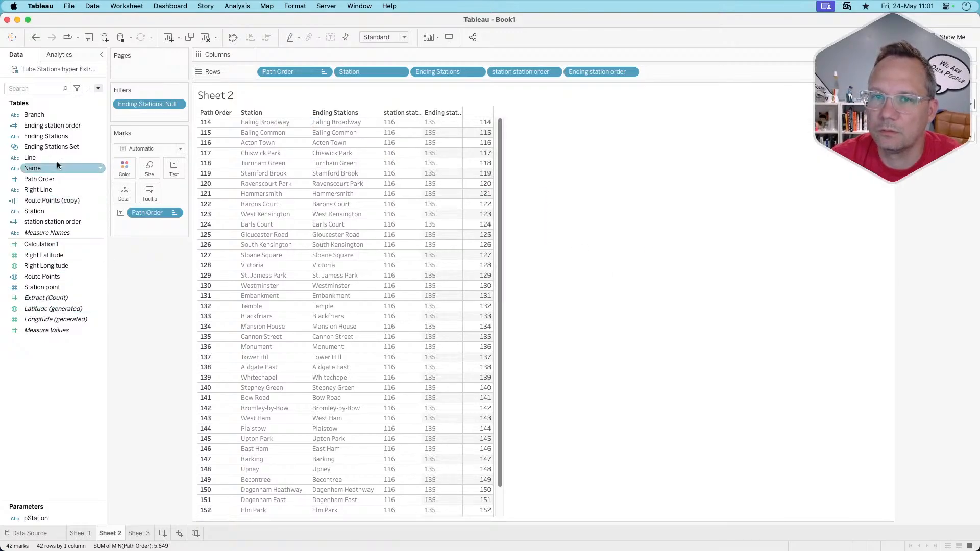
Add Route Points (copy) to Rows on Sheet 2, then move it to the filters and keep only True.
drag(53, 200, 661, 73)
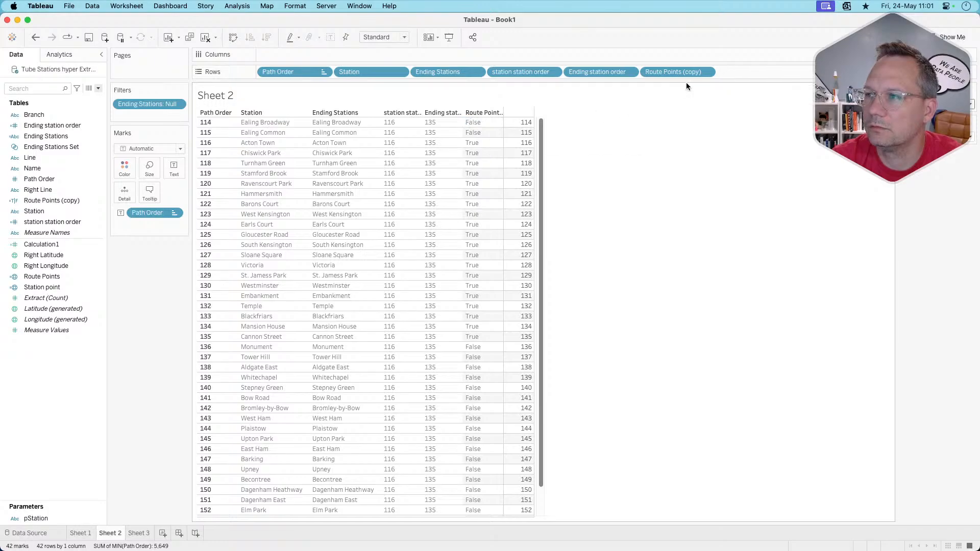
drag(684, 72, 144, 115)
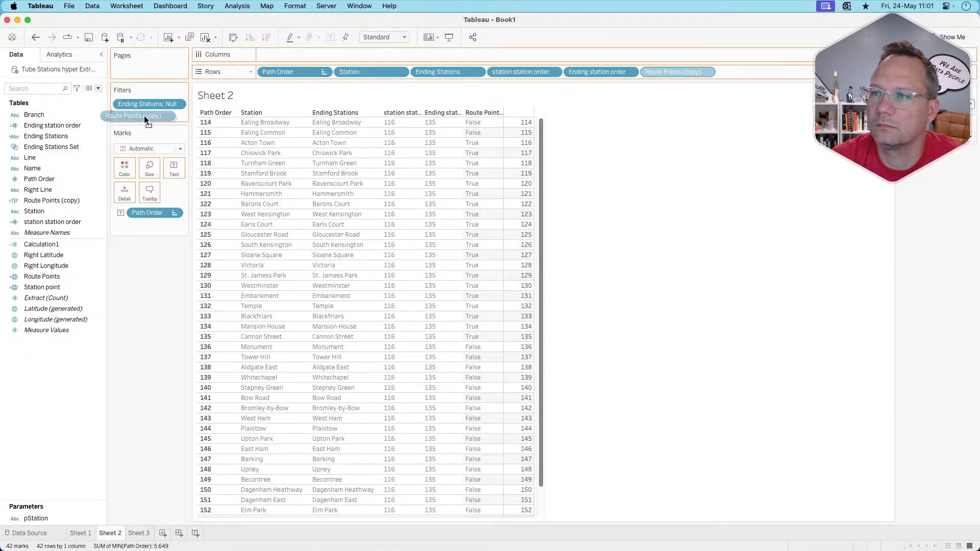
drag(143, 115, 142, 115)
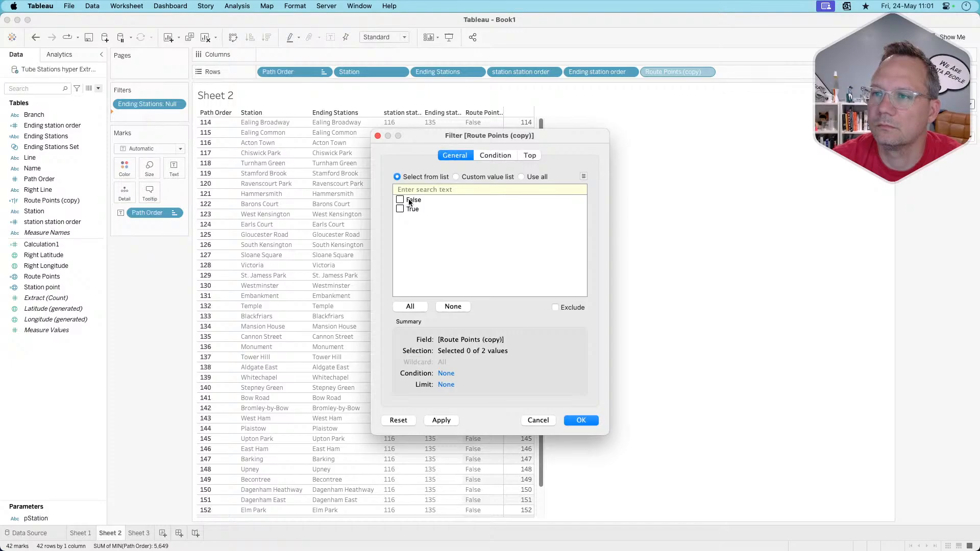
click(581, 421)
Set the ending station to Becontree on Sheet 2, then to Aldgate East on the Sheet 1 map.
click(925, 104)
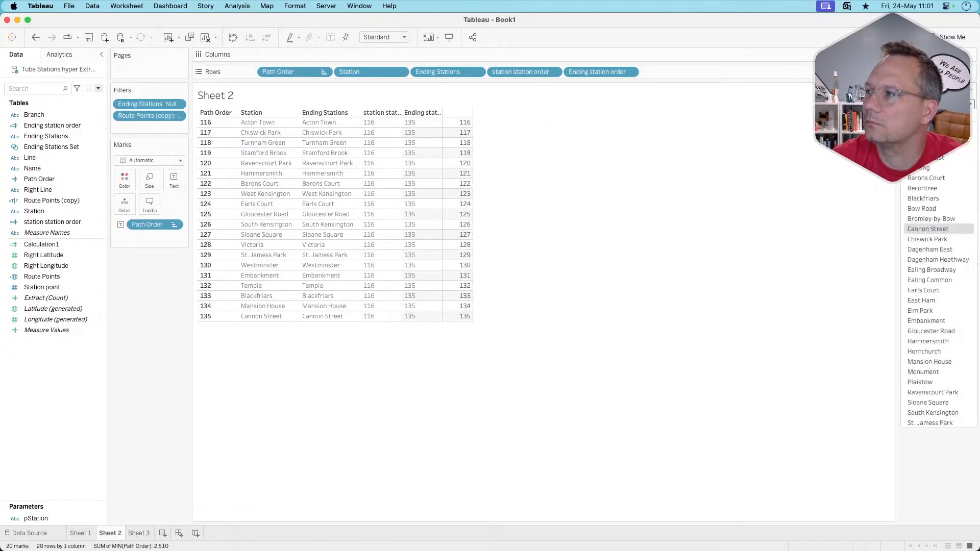
click(932, 186)
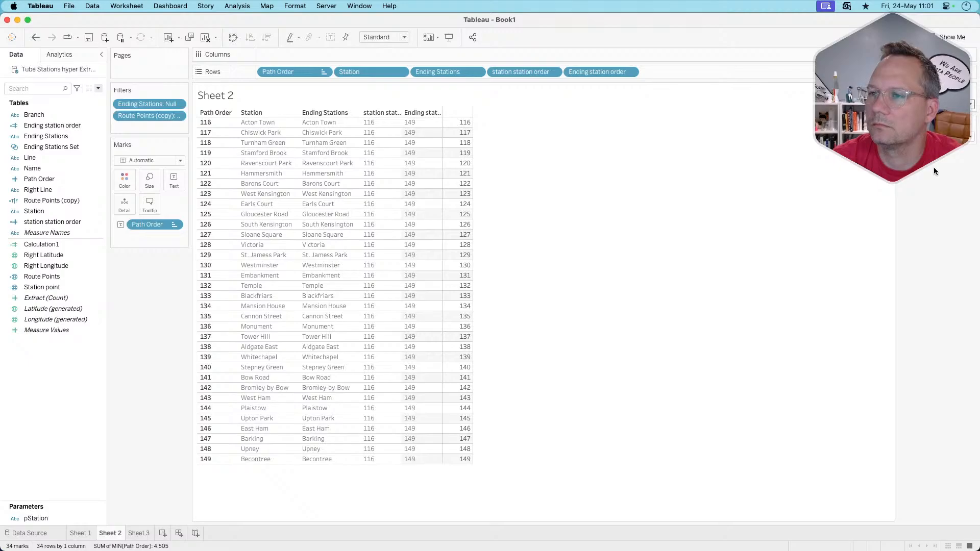
click(81, 533)
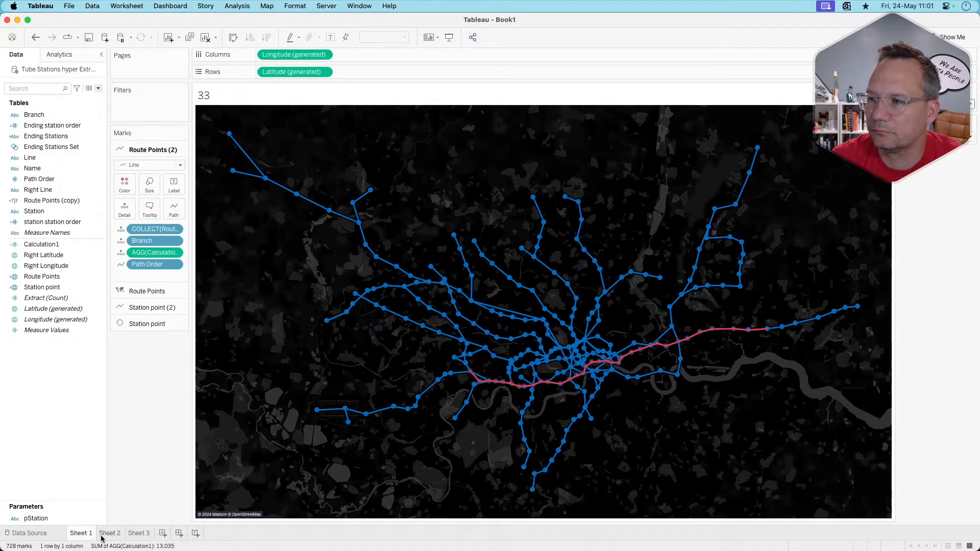
click(936, 104)
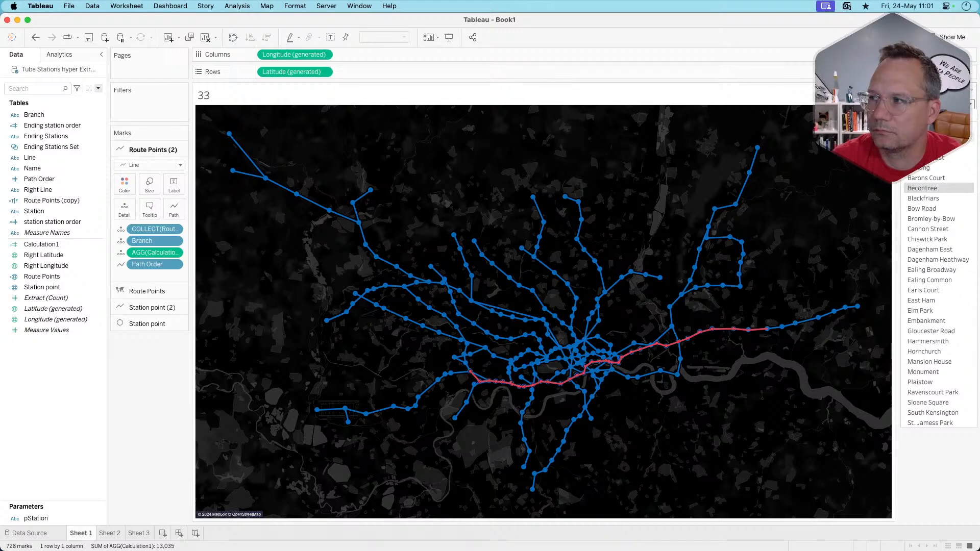
click(930, 165)
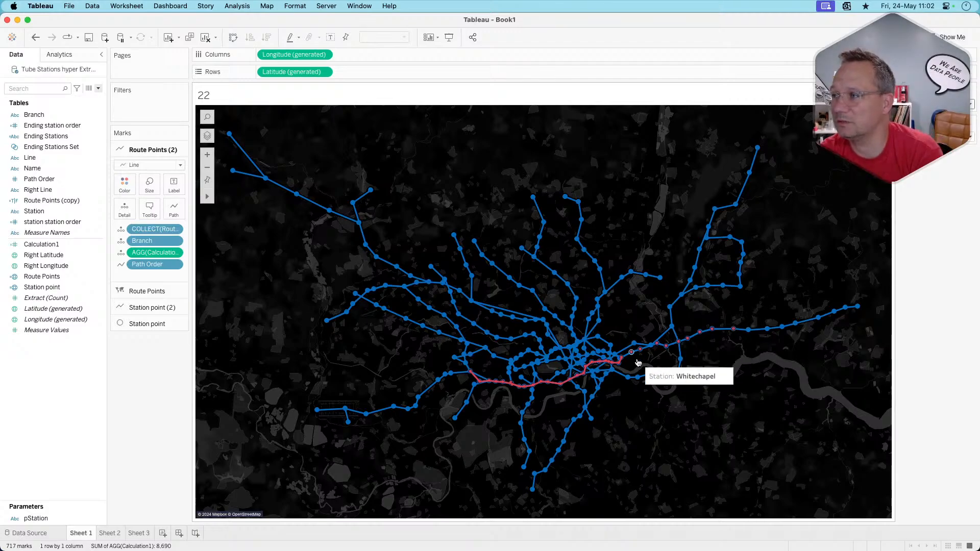
Compare the filtered station list on Sheet 2 with the highlighted route on the Sheet 1 map.
click(109, 533)
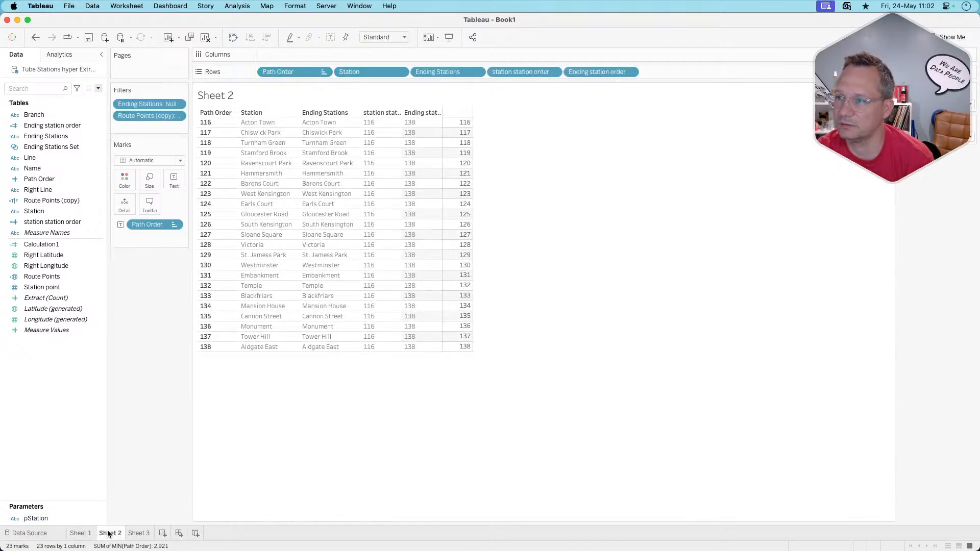
click(80, 533)
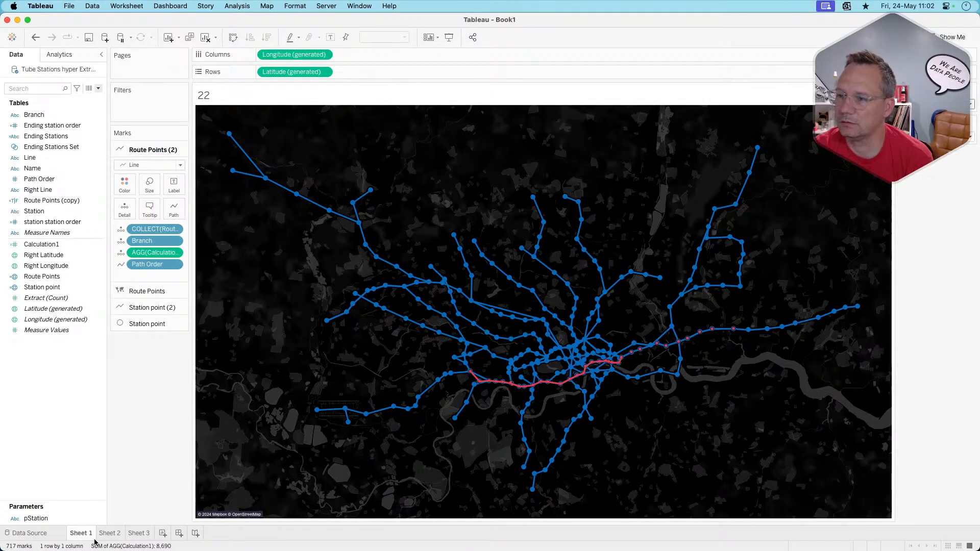
mouse_move(104, 540)
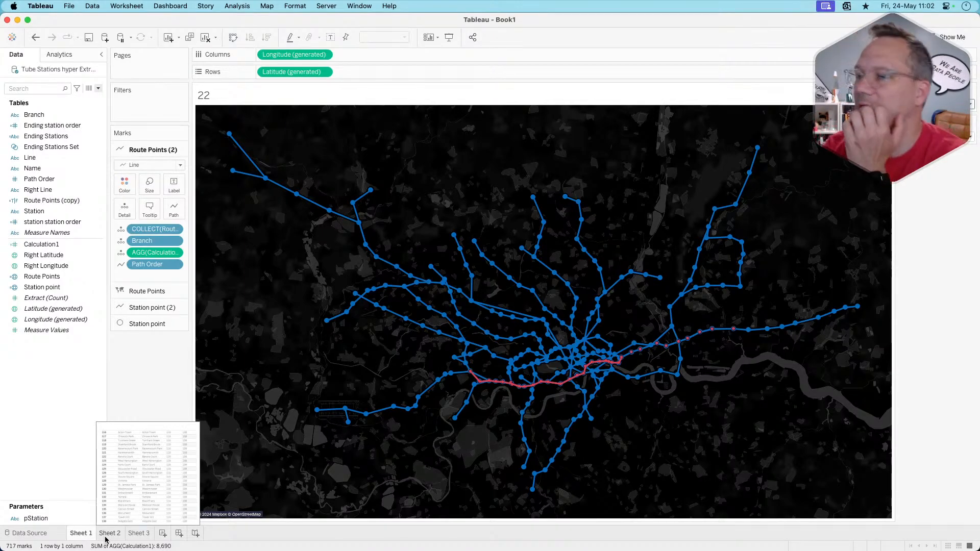
click(106, 540)
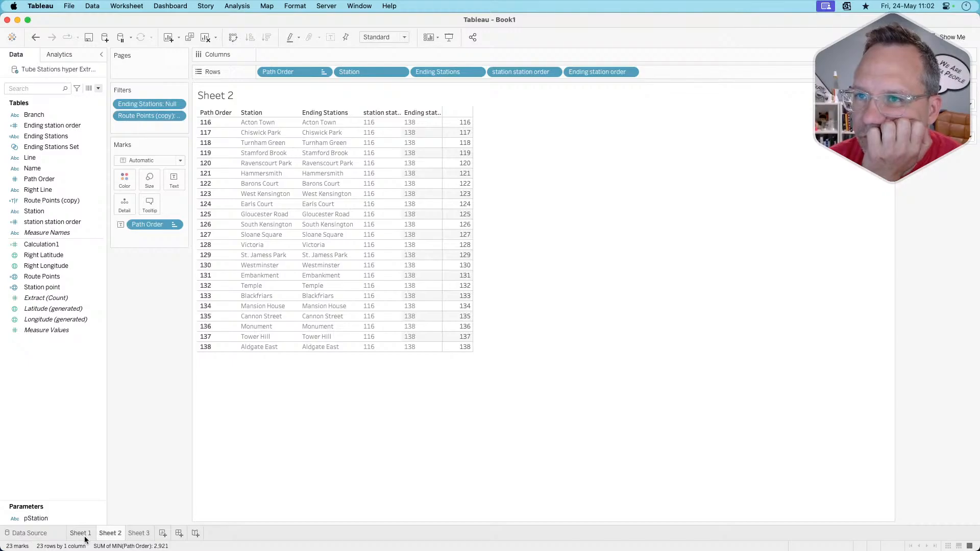
Try adding Route Points and Right Latitude to the Sheet 2 table, and remove Right Latitude from the marks.
click(54, 279)
drag(53, 278, 682, 72)
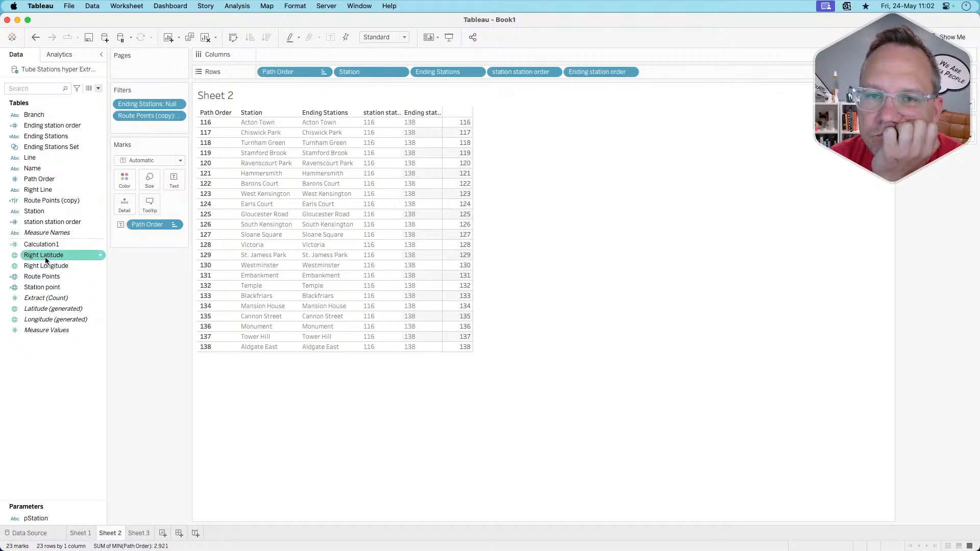
drag(47, 256, 87, 302)
double_click(63, 255)
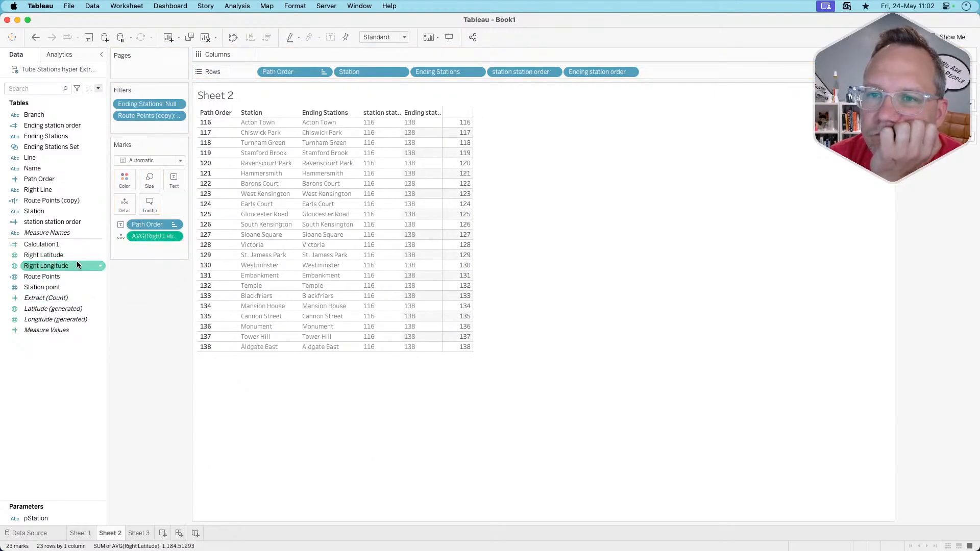
drag(145, 237, 454, 227)
drag(154, 247, 157, 284)
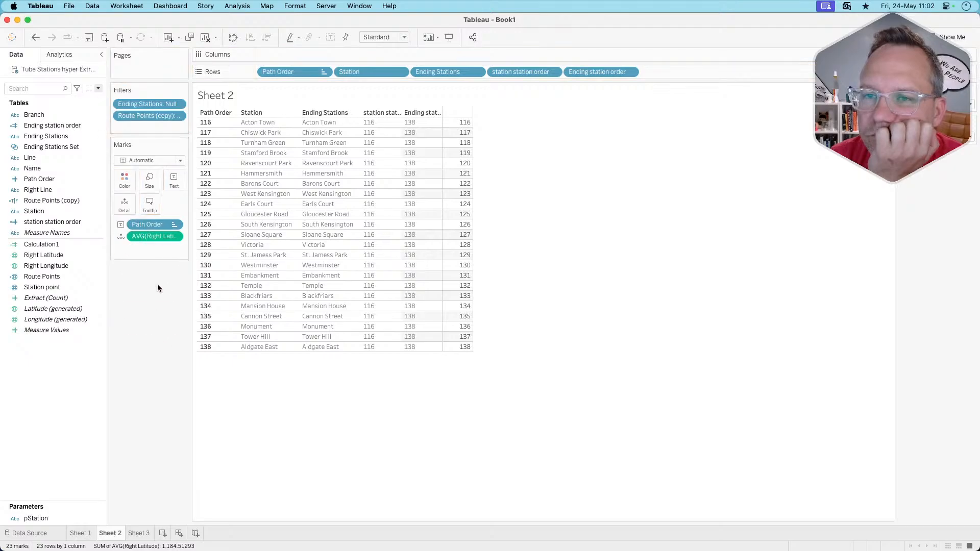
drag(152, 237, 140, 323)
drag(66, 254, 453, 213)
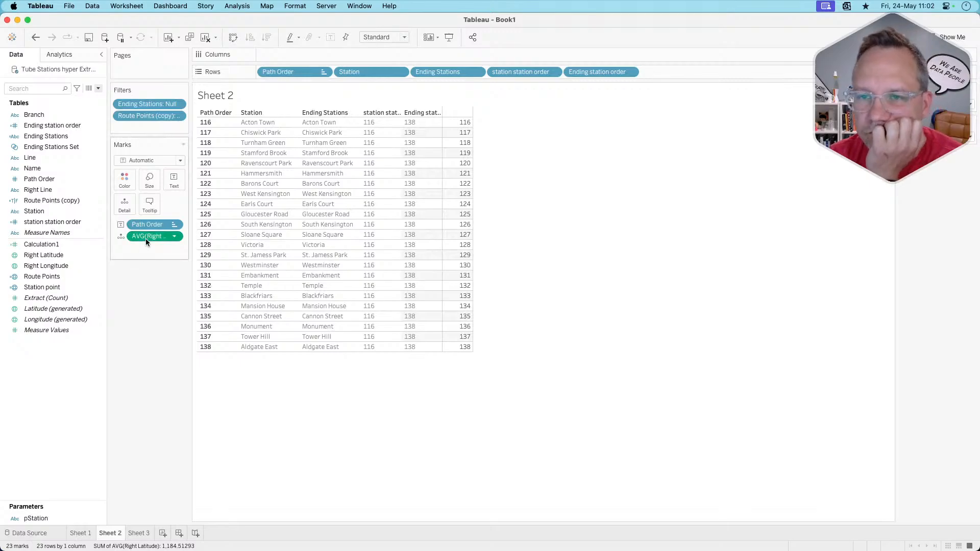
drag(146, 236, 145, 304)
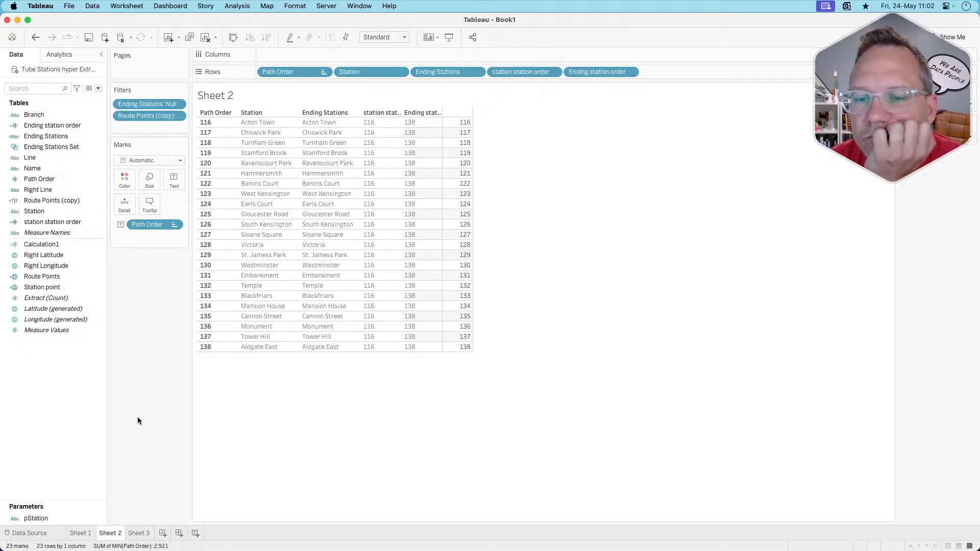
On the Sheet 1 map, set the ending station to Bromley-by-Bow, then to Embankment.
mouse_move(75, 536)
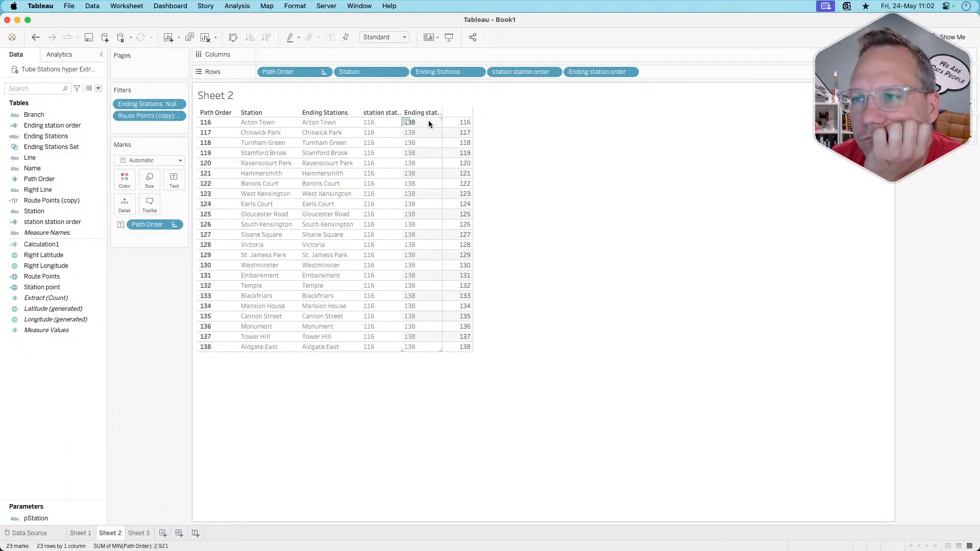
click(90, 537)
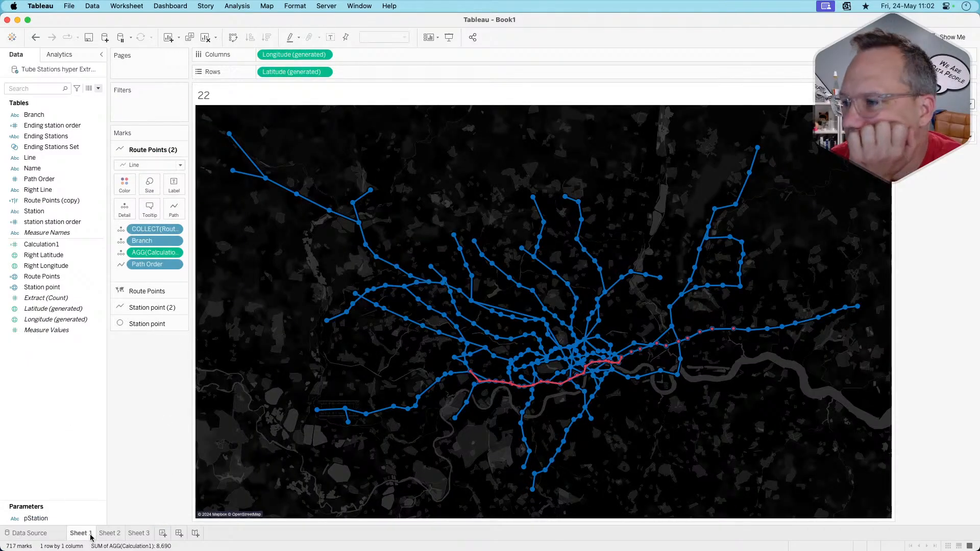
mouse_move(647, 351)
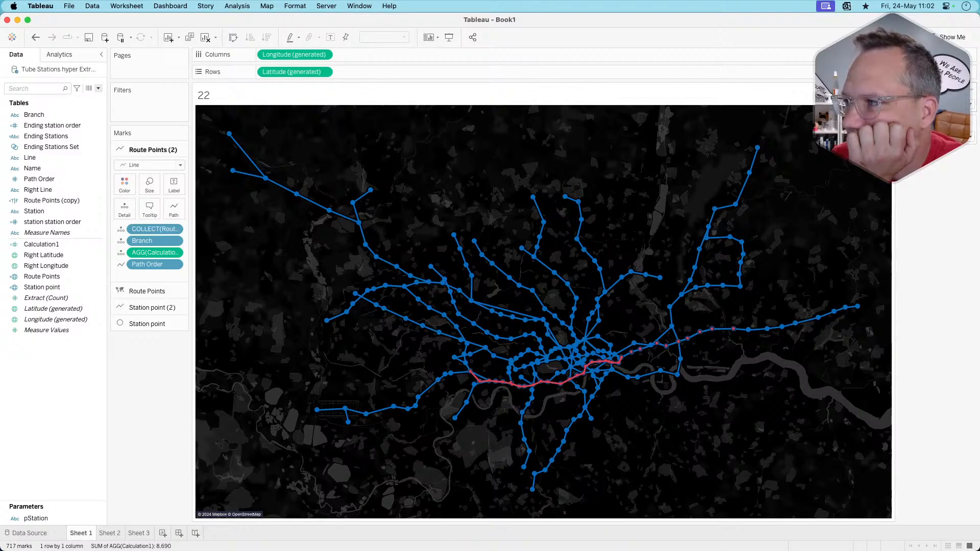
click(938, 137)
click(918, 219)
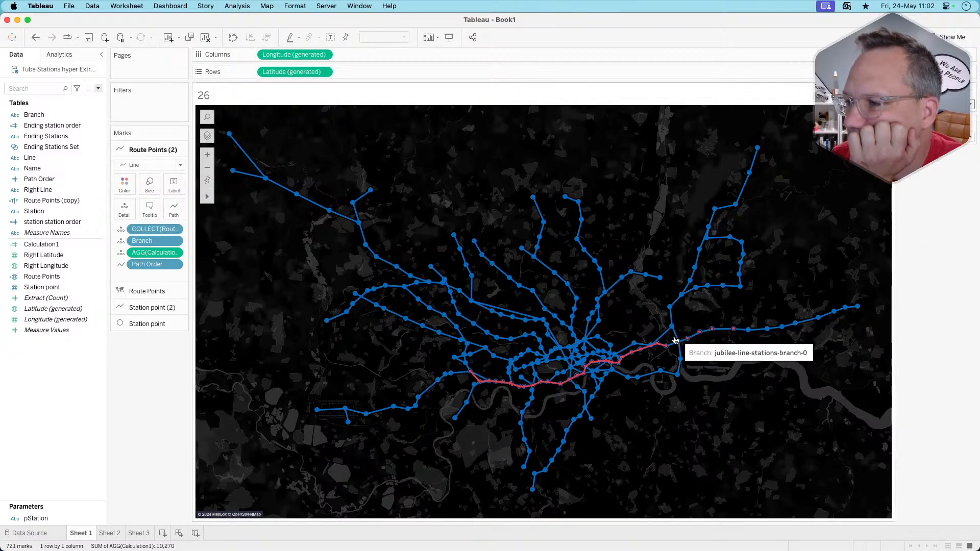
click(970, 103)
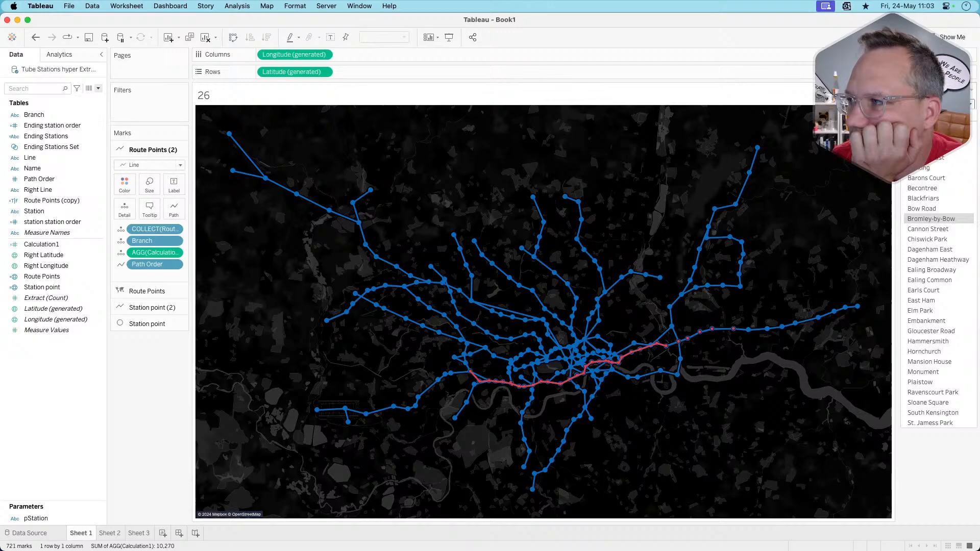
click(913, 322)
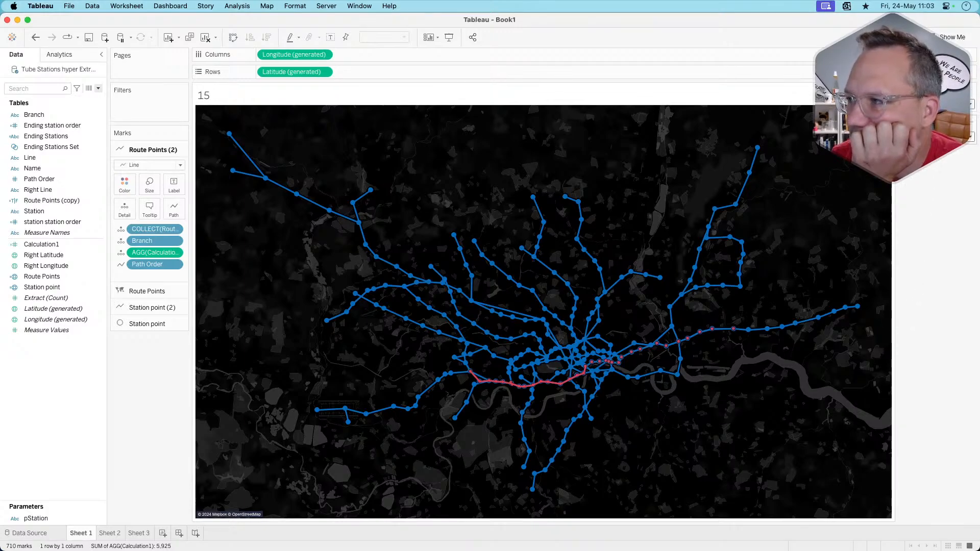
Try Barking, Earls Court and Upney in turn as the ending station of the highlighted route.
click(970, 104)
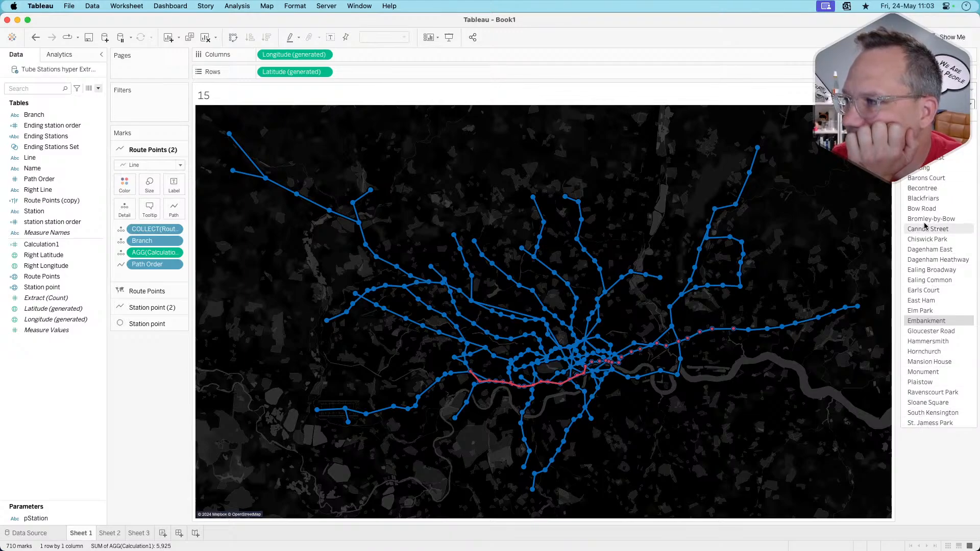
click(928, 168)
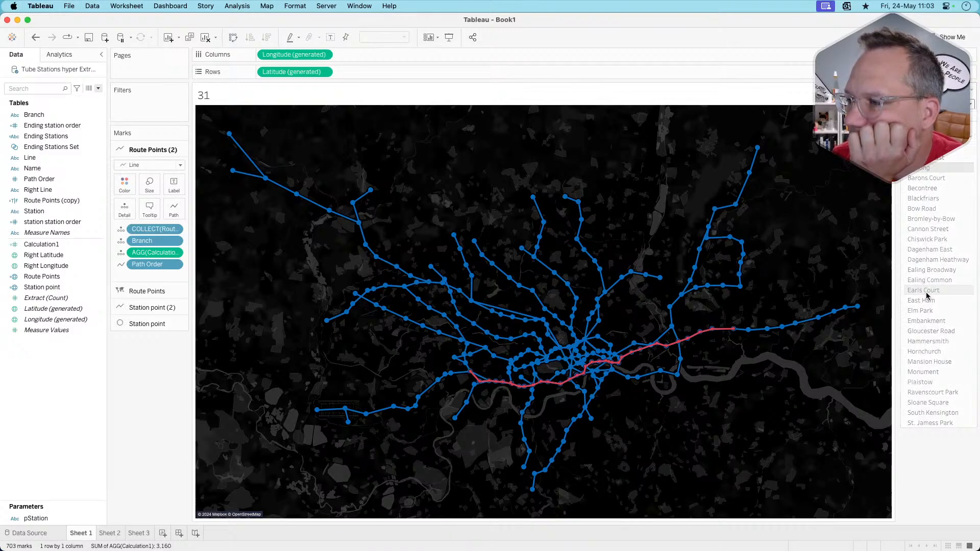
click(927, 295)
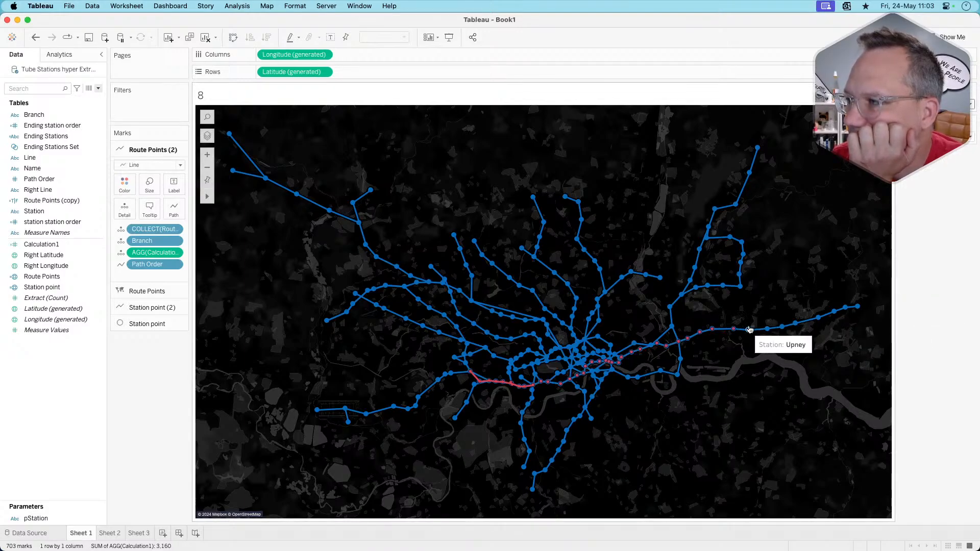
click(940, 137)
scroll(928, 285, down, 5)
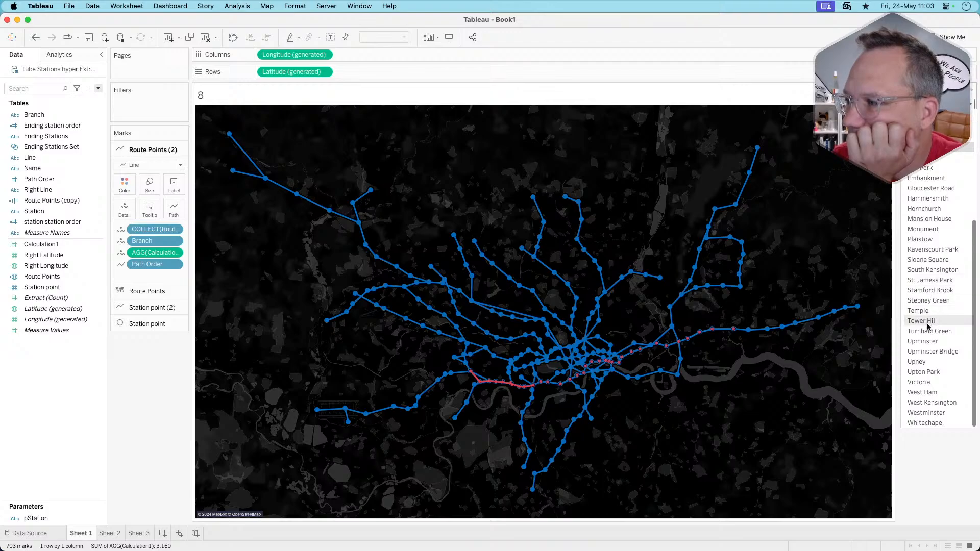
click(923, 364)
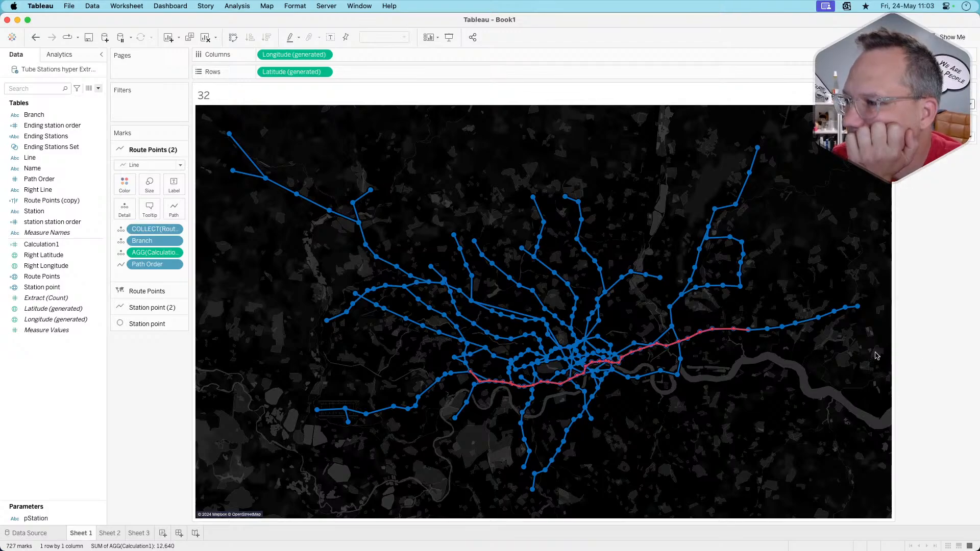
mouse_move(753, 336)
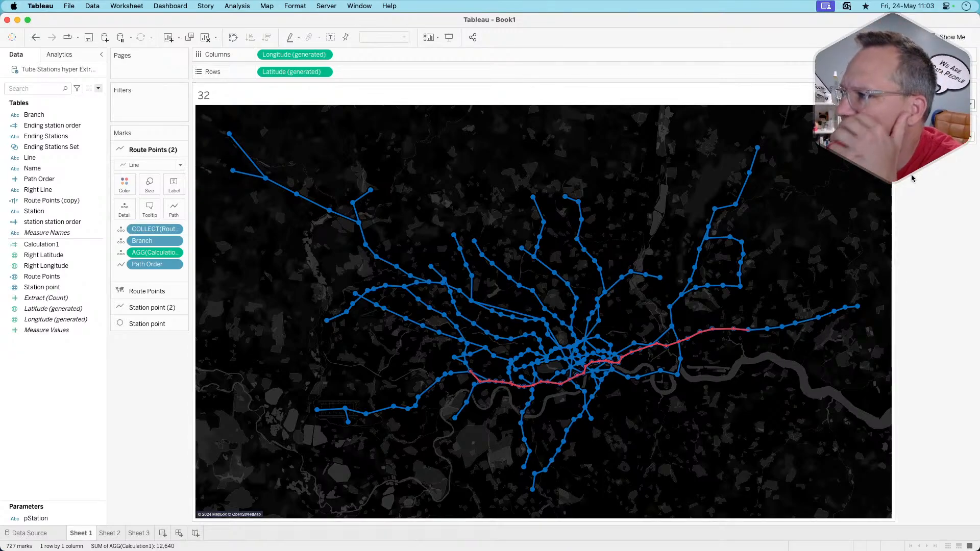
Change the starting station on the map and set the ending station to Great Portland Street.
click(970, 136)
click(960, 154)
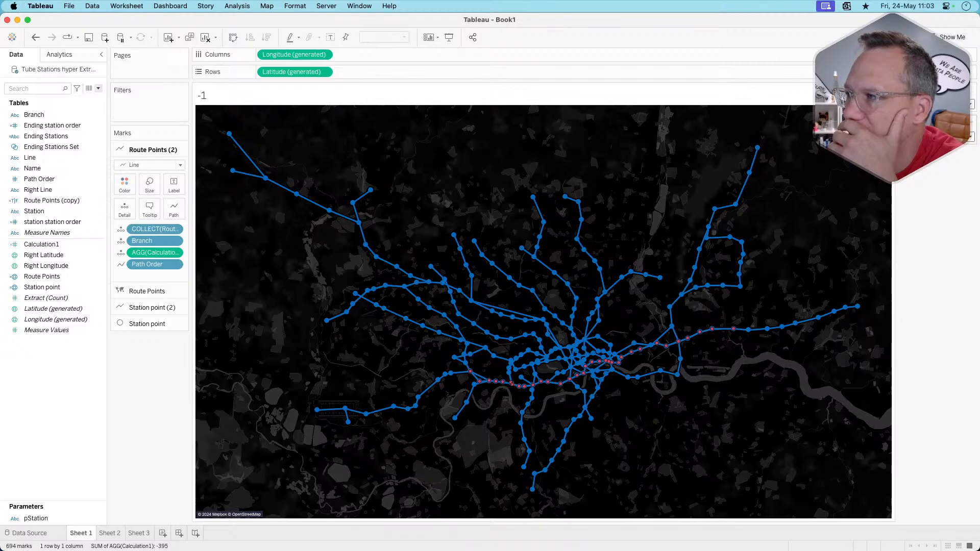
click(970, 104)
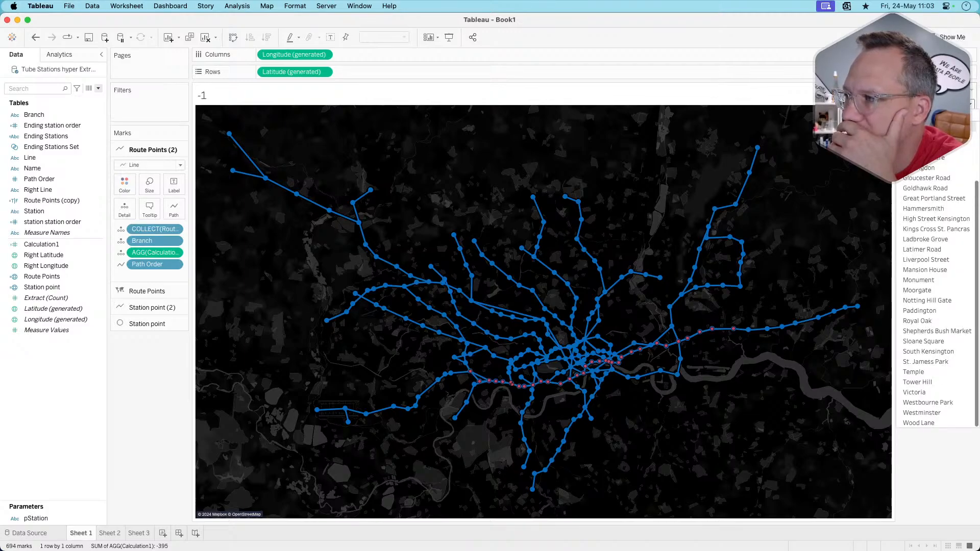
scroll(936, 296, up, 3)
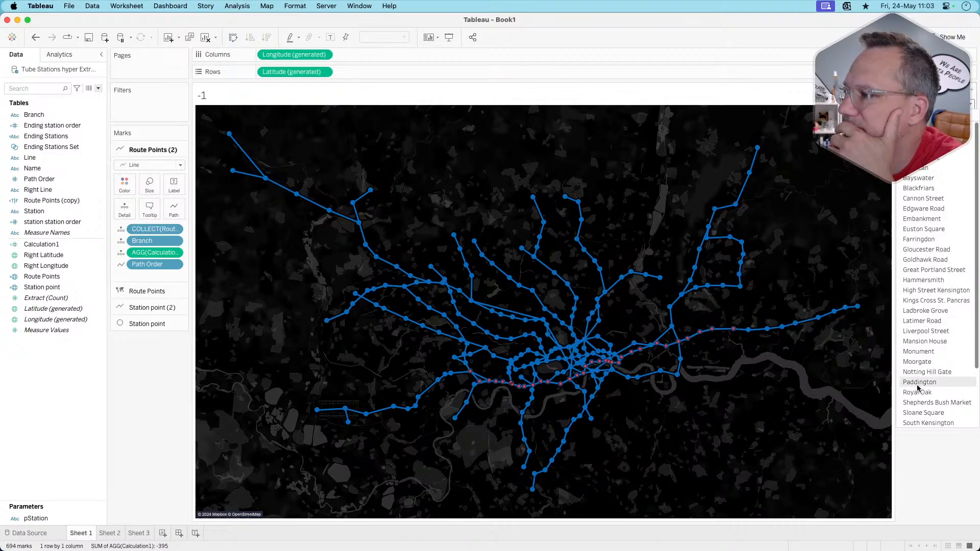
click(928, 270)
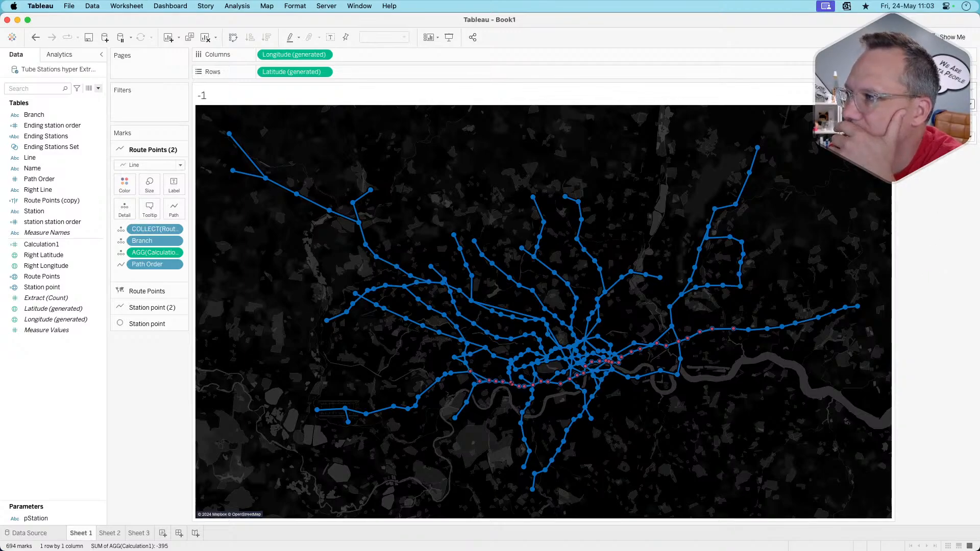
Check the Sheet 2 station table for the new station pair and compare it with the Sheet 1 map.
click(134, 533)
click(113, 534)
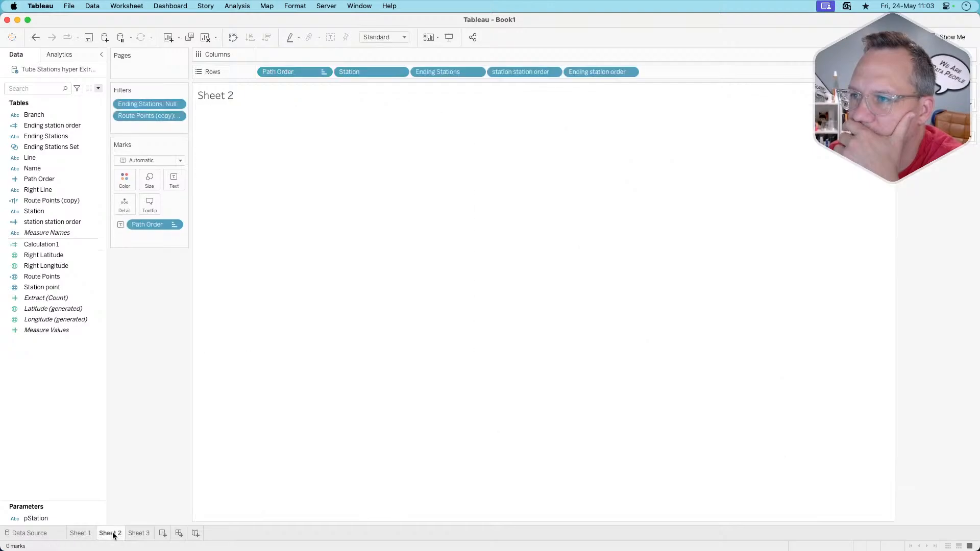
mouse_move(113, 535)
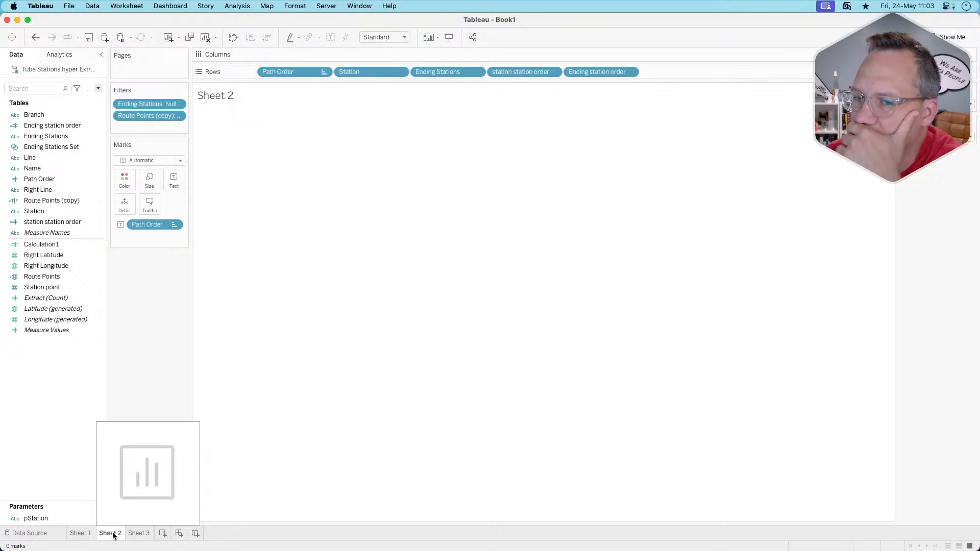
click(81, 534)
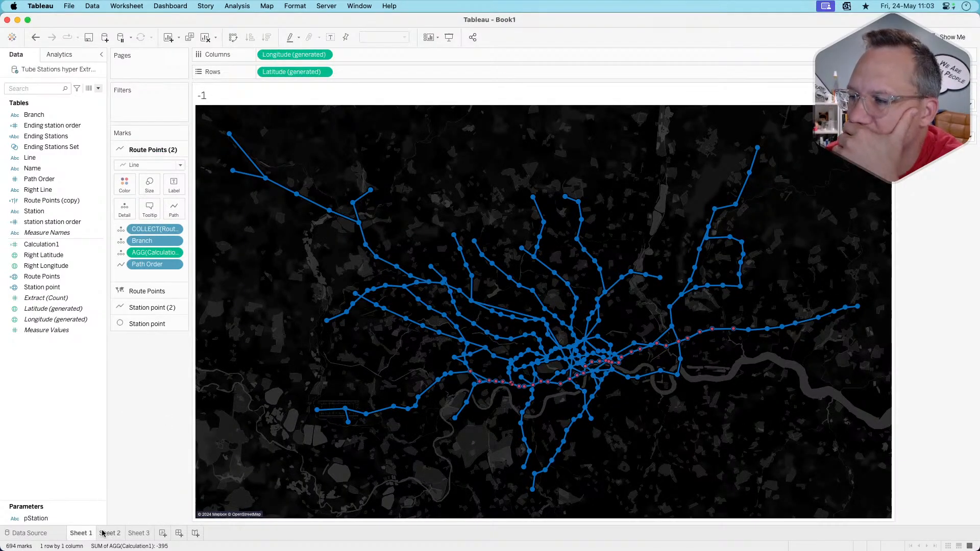
mouse_move(102, 533)
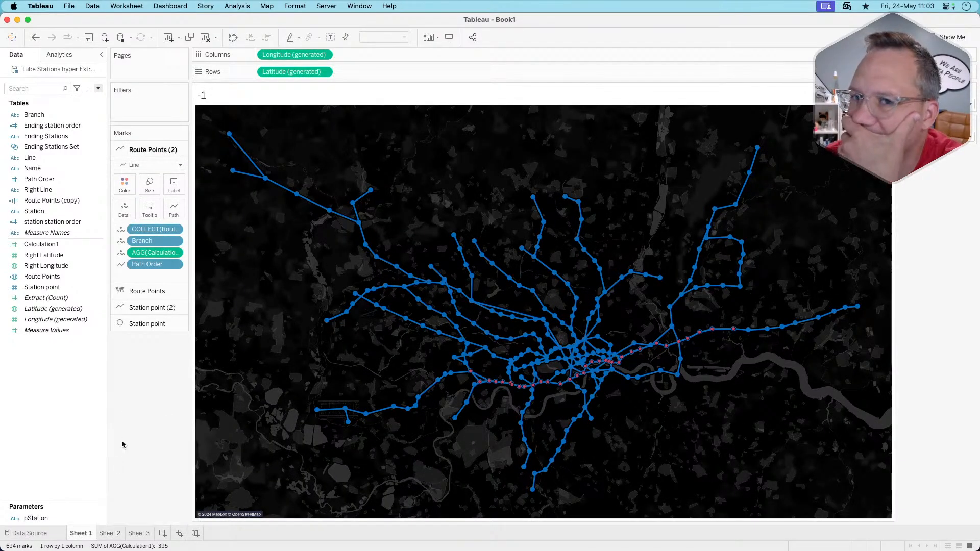
Examine the Route Points calculation and the definitions of the station station order and Ending station order fields it uses.
right_click(60, 278)
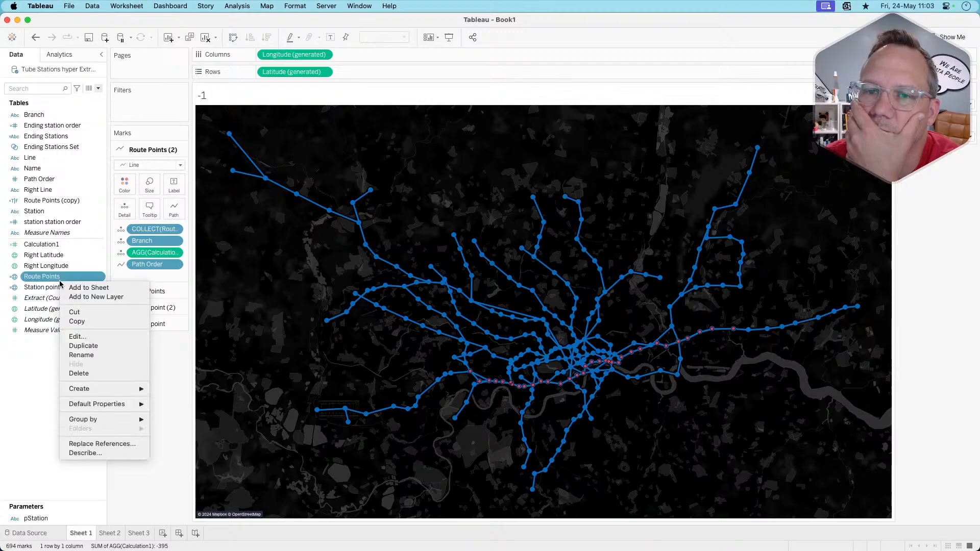
click(76, 337)
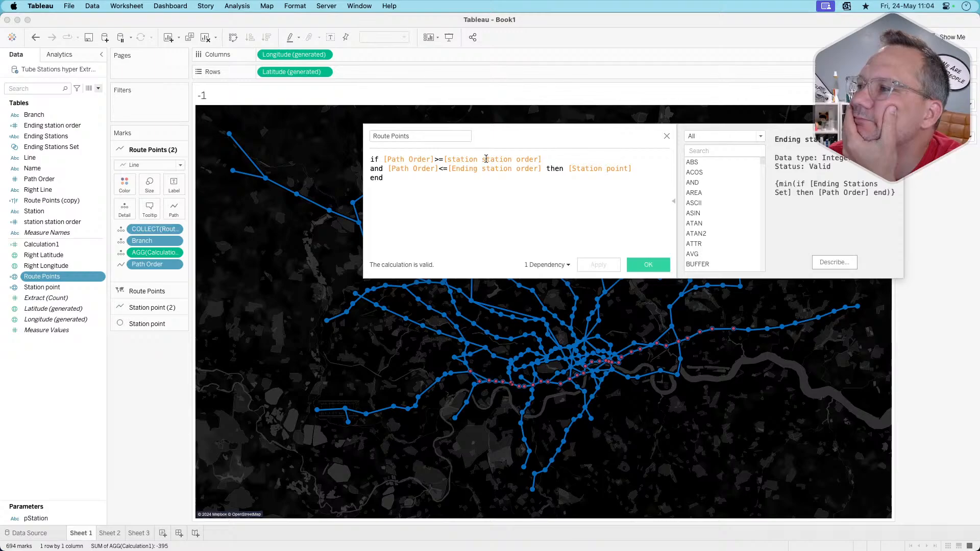
click(486, 159)
click(485, 169)
click(486, 159)
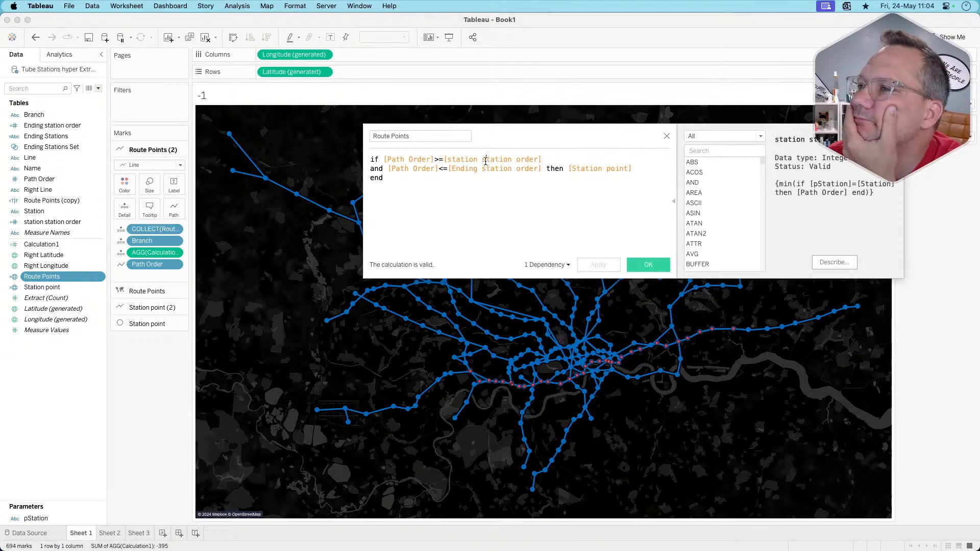
click(483, 169)
click(486, 159)
click(484, 171)
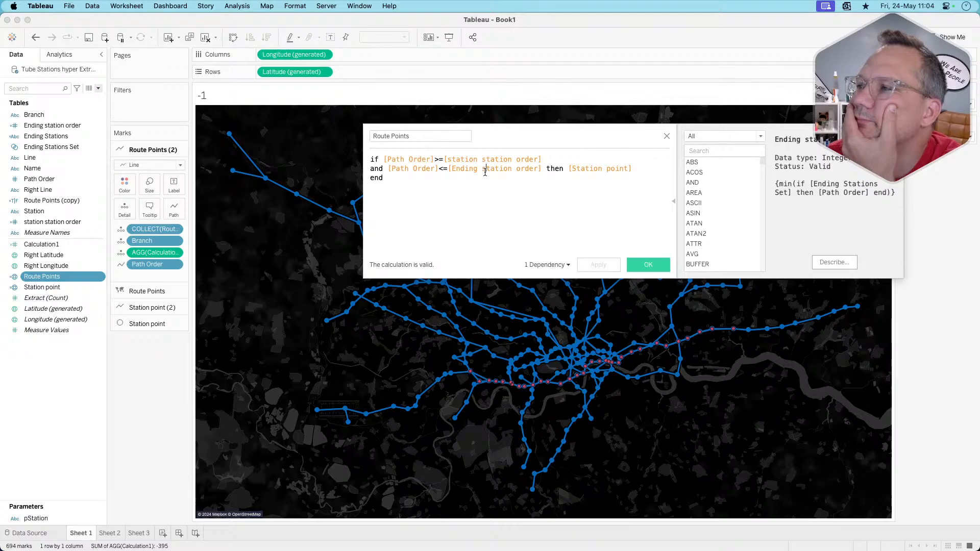
click(667, 137)
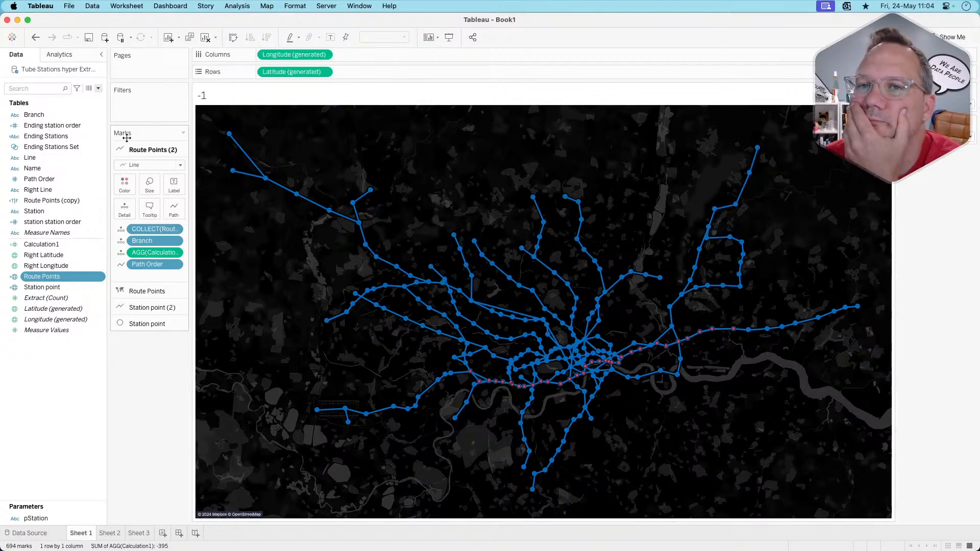
right_click(66, 124)
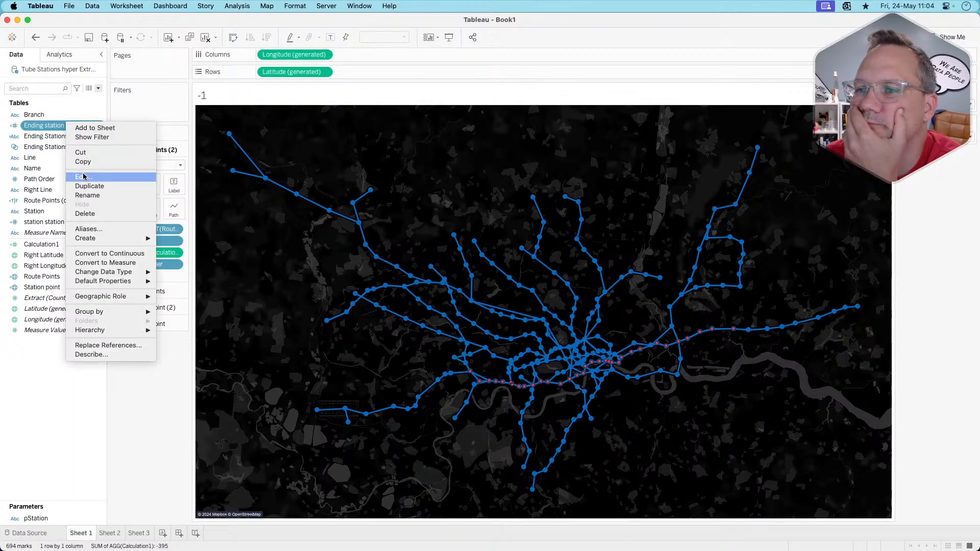
click(134, 428)
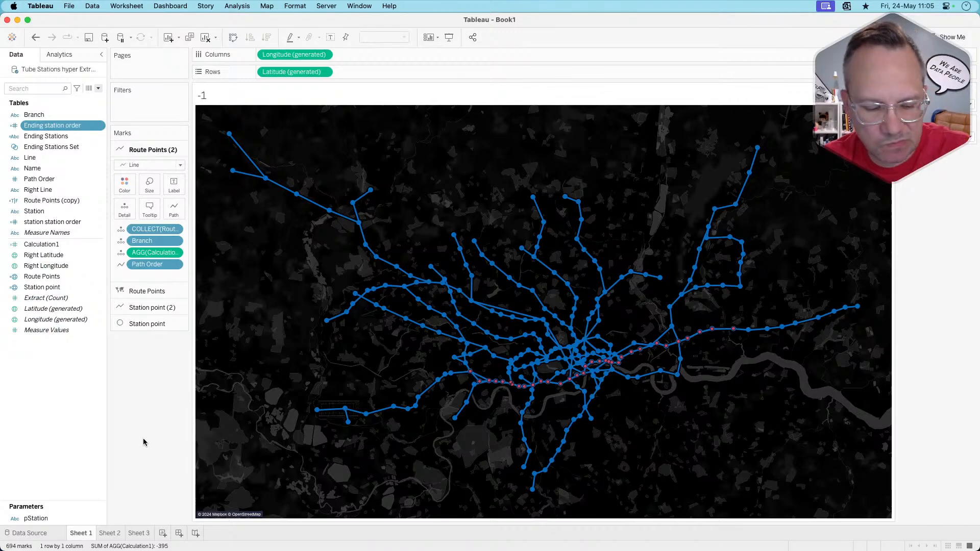
Switch to Arc, open the #WOW2024 W21 reference dashboard for editing on Tableau Public, and go to its Map worksheet.
key(super+Tab)
key(super+Tab)
key(super+shift+Tab)
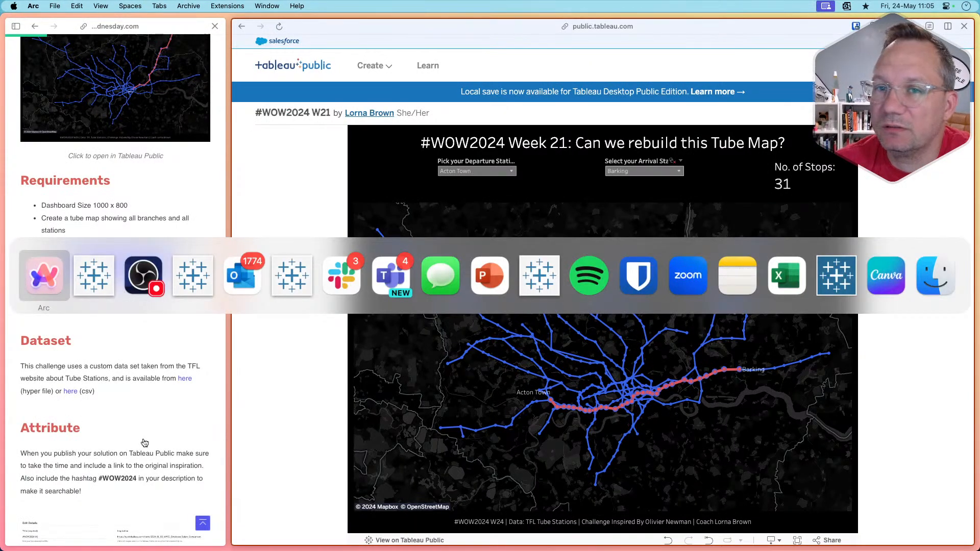
click(894, 113)
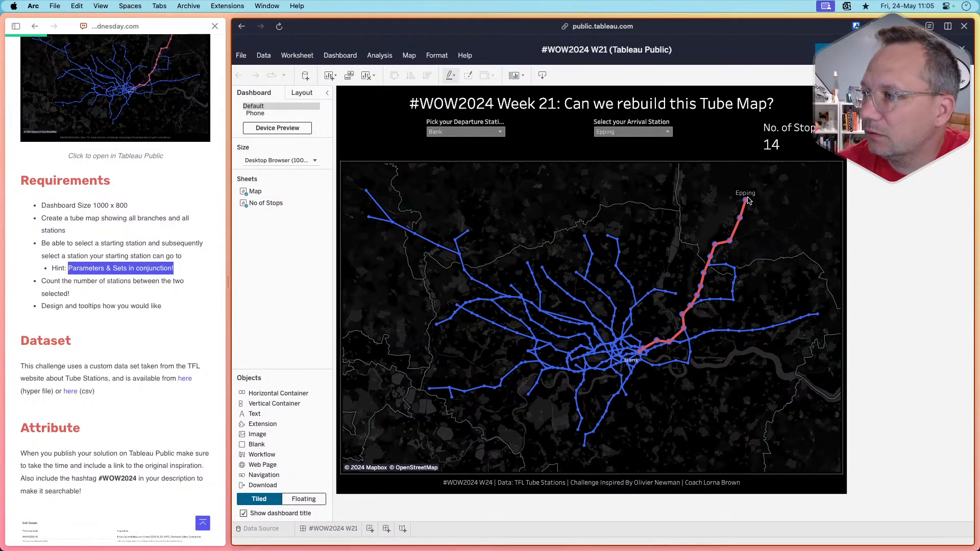
click(746, 201)
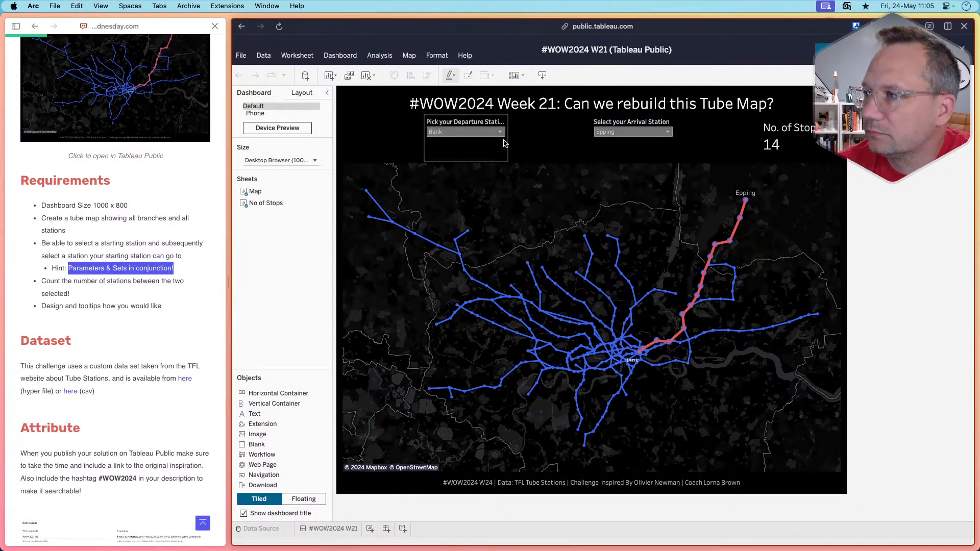
click(678, 208)
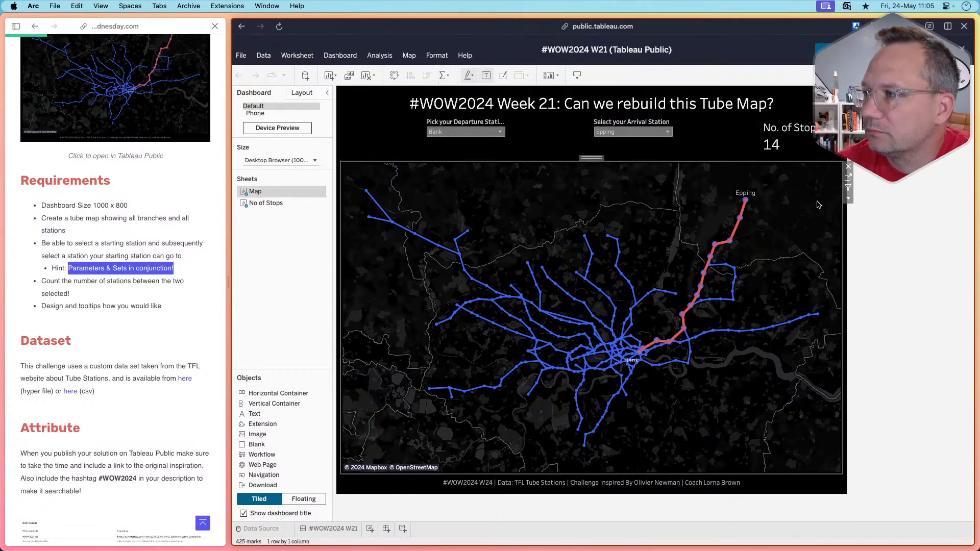
click(848, 178)
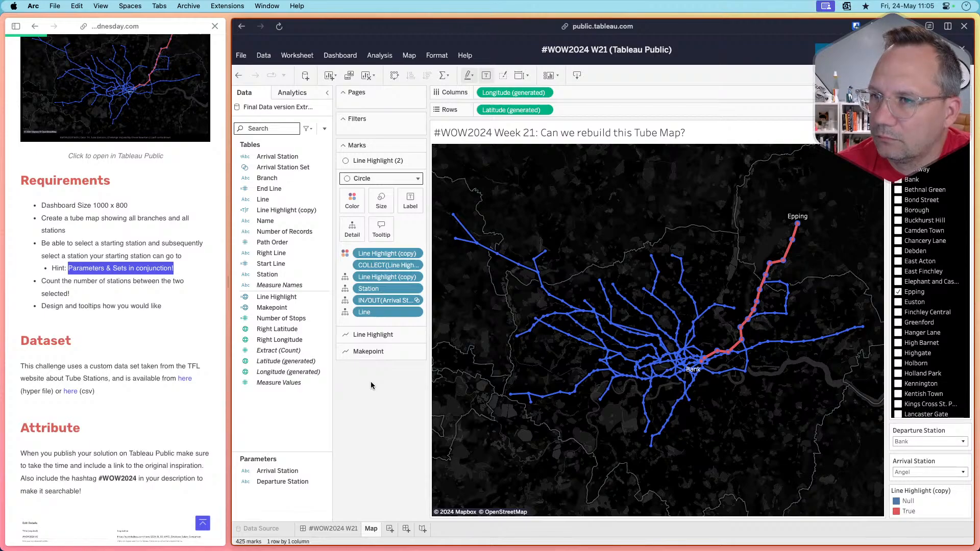
Inspect the reference map's mark colours, test Chorleywood as its departure station, and switch back to the Tableau workbook.
key(super+Tab)
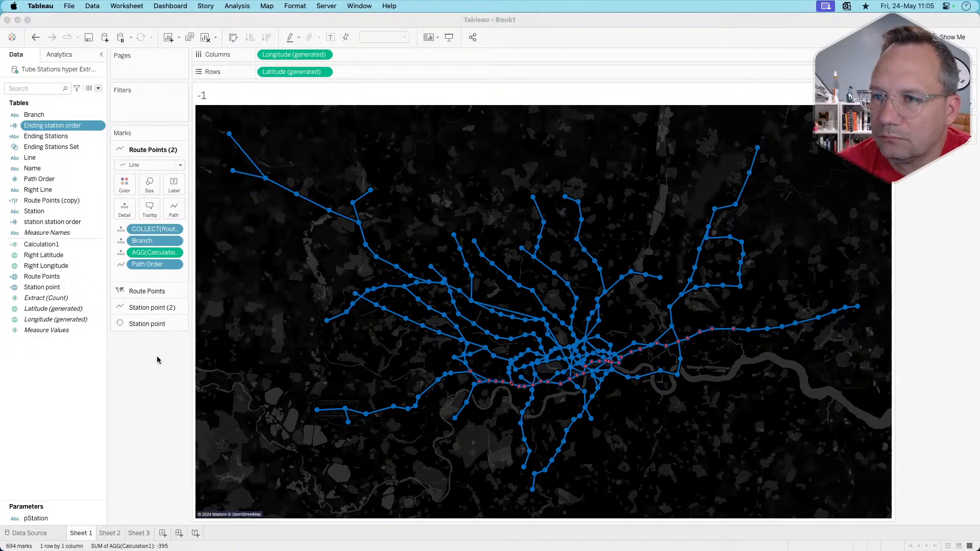
key(super+Tab)
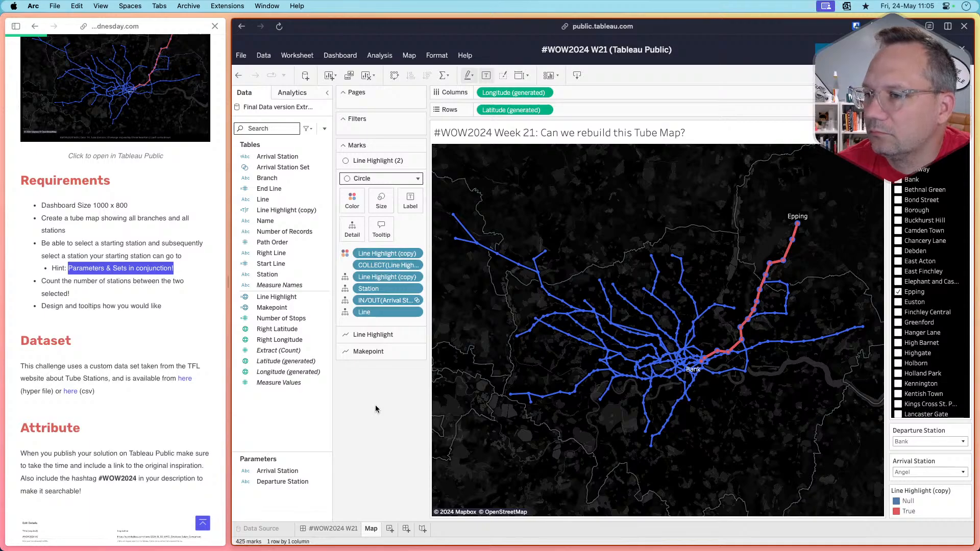
click(351, 200)
click(352, 200)
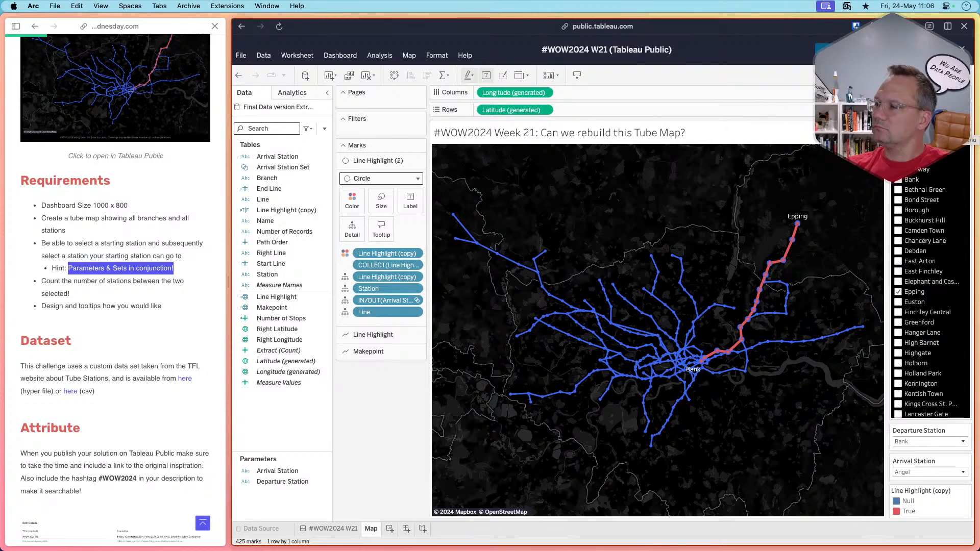
click(914, 442)
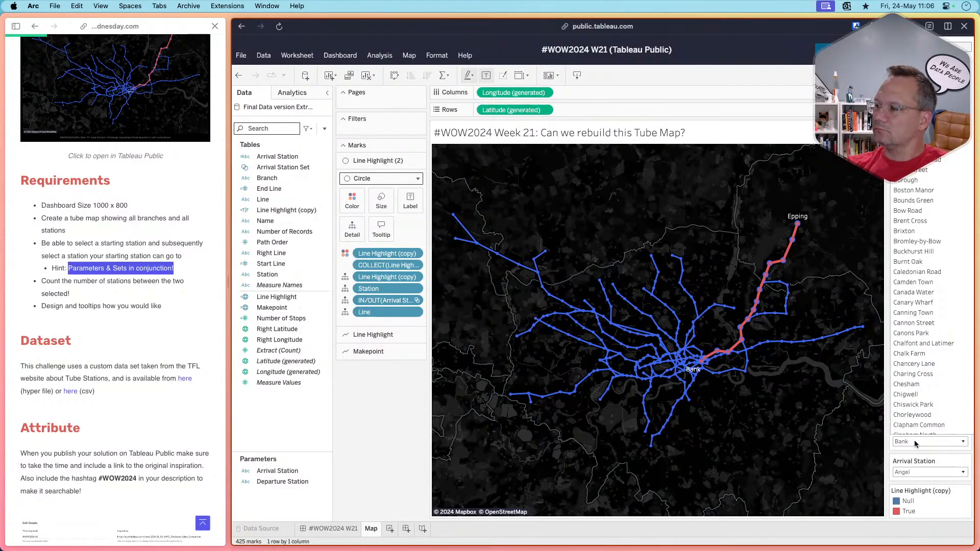
click(915, 409)
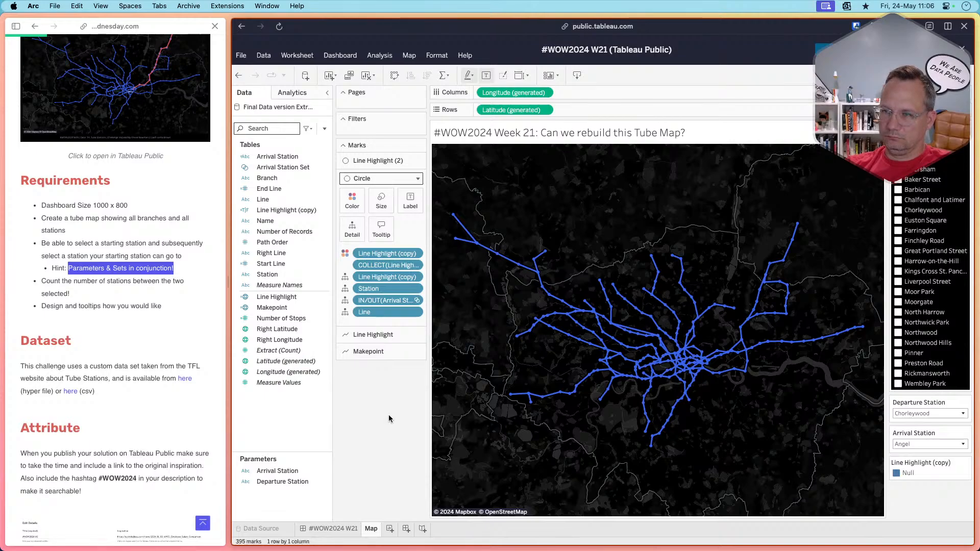
key(super+Tab)
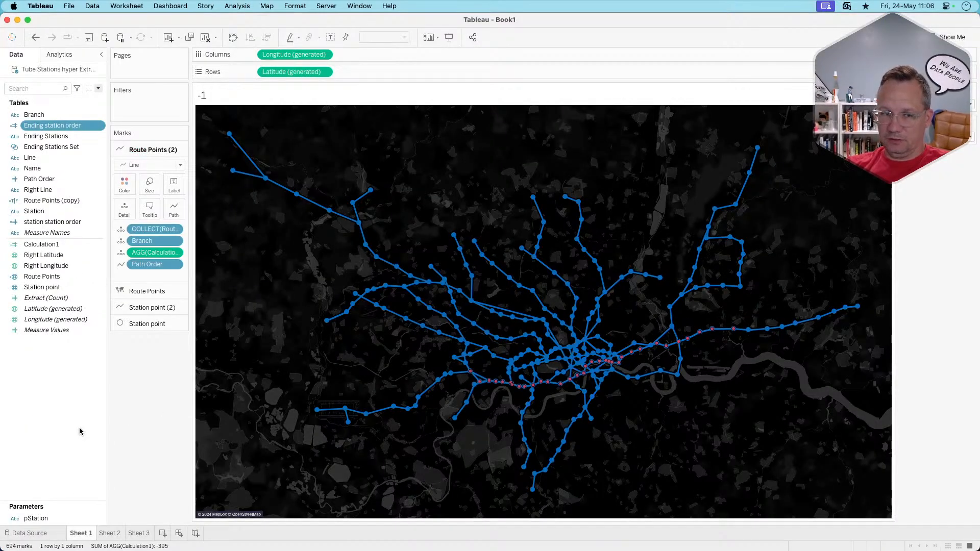